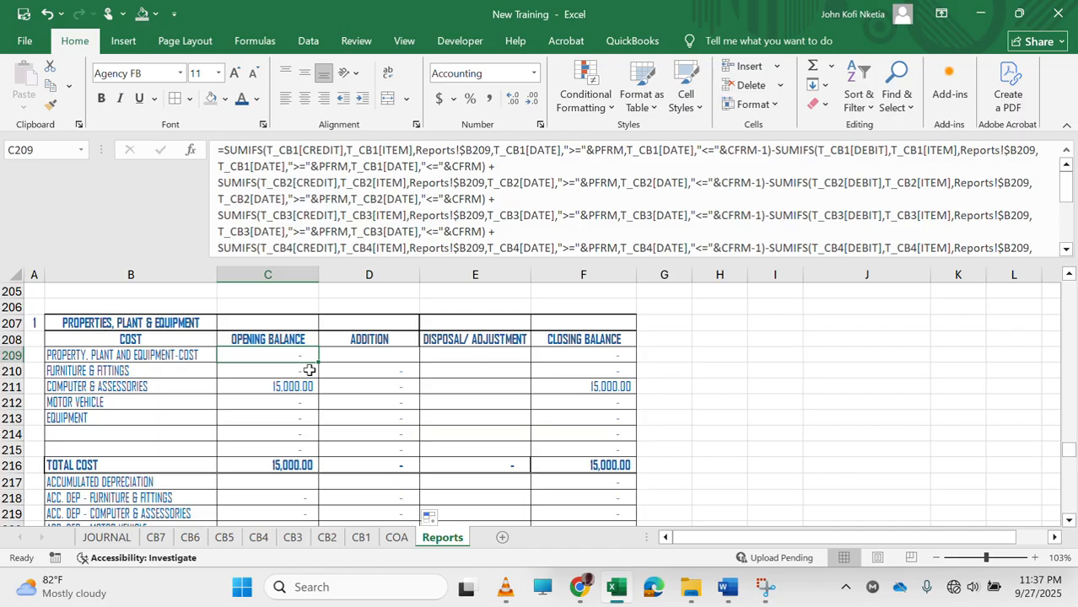
Start a SUMIFS formula in E209 under Disposal/Adjustment, using the journal's DEBIT column, T_JV[DEBIT], as the sum range.
left_click(504, 361)
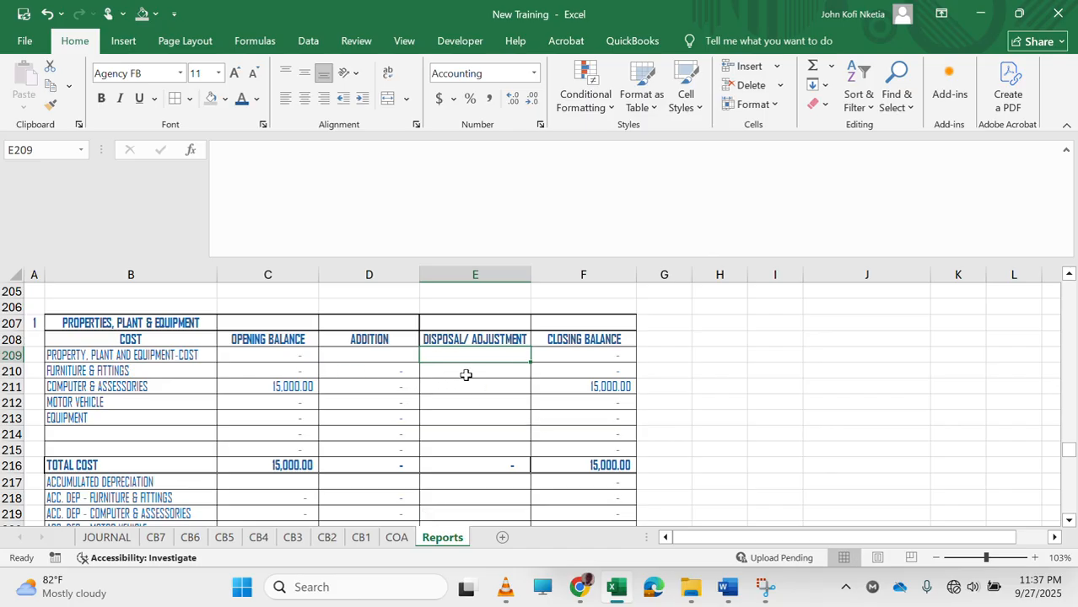
type("=")
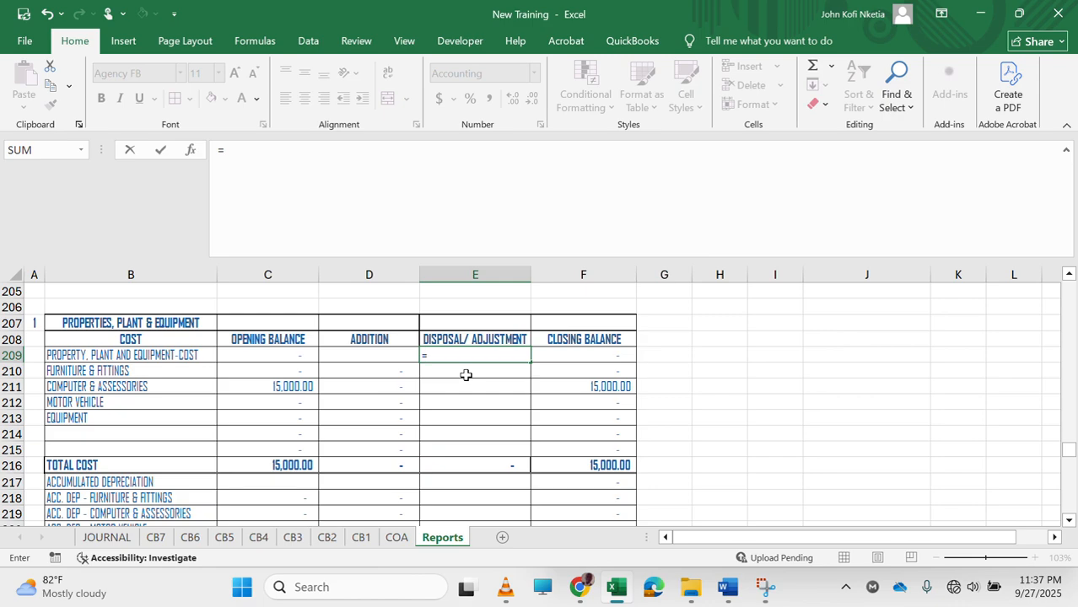
type("SUM")
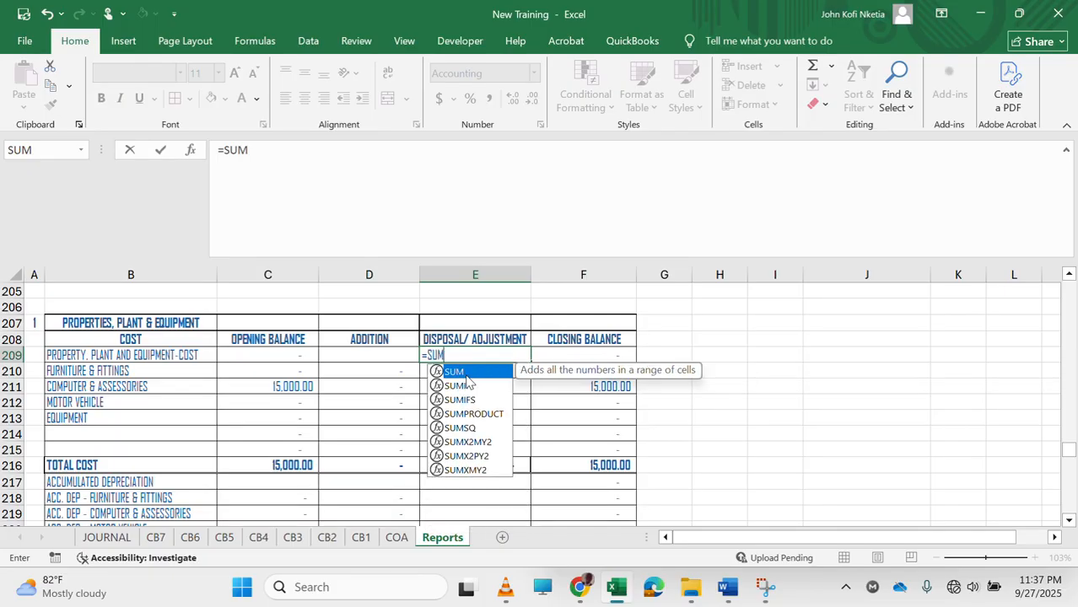
type("IFS(")
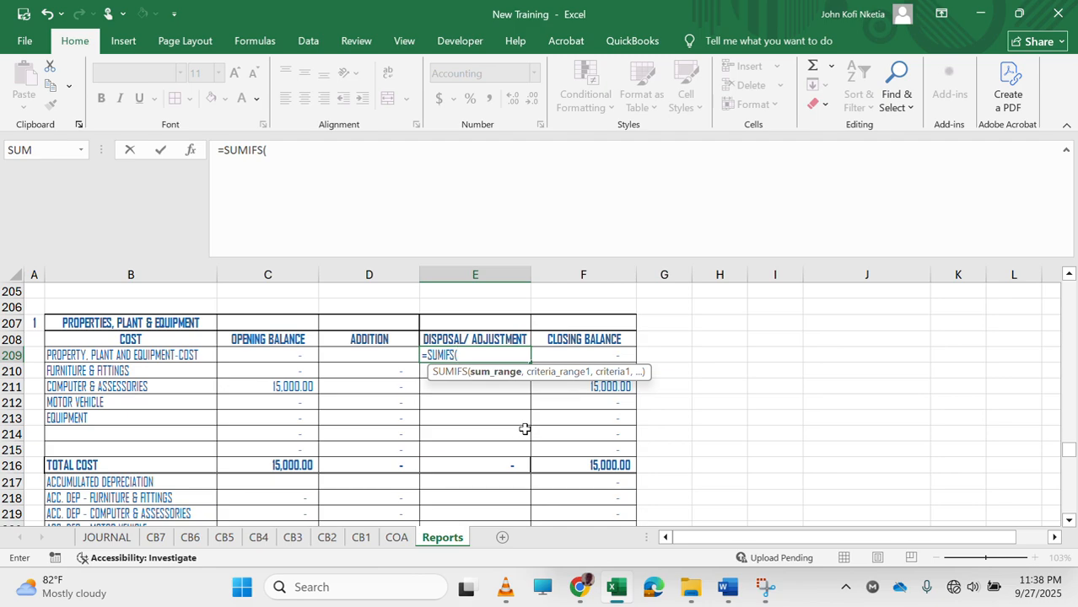
left_click(117, 539)
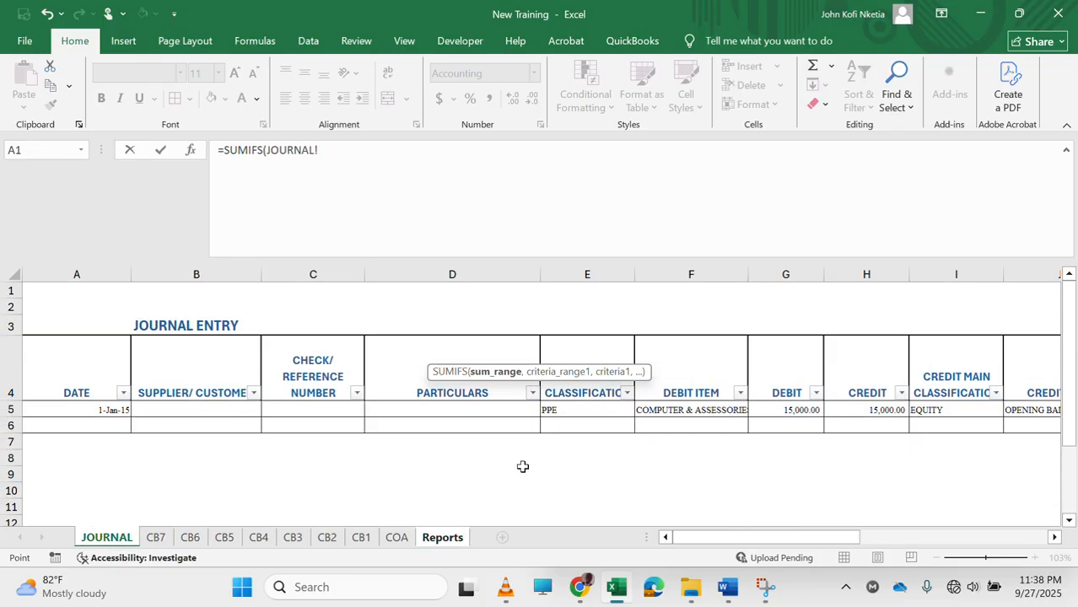
scroll(540, 470, "right", 3)
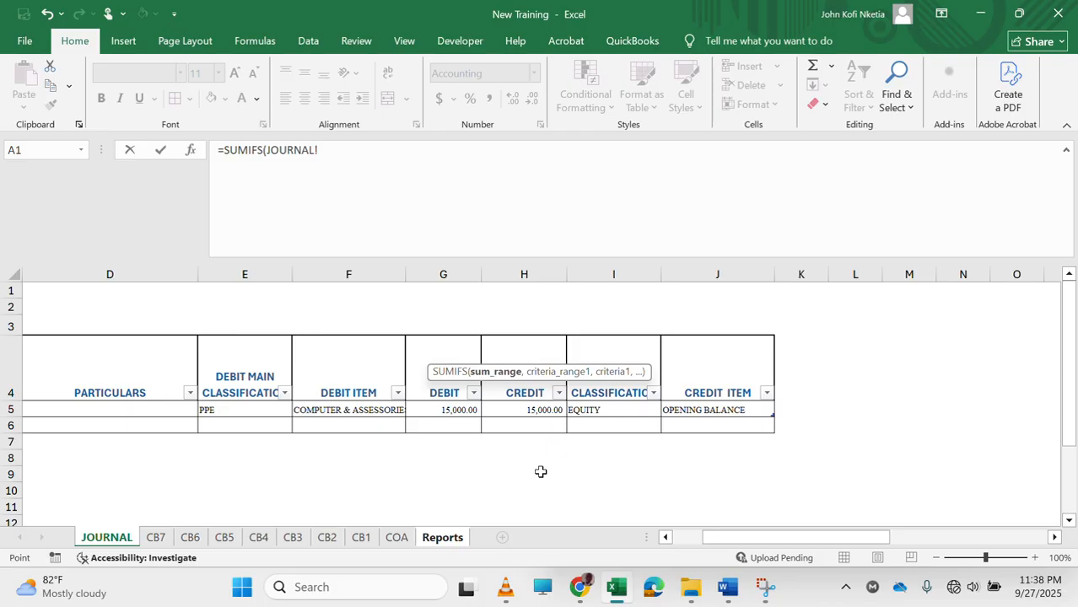
left_click(452, 412)
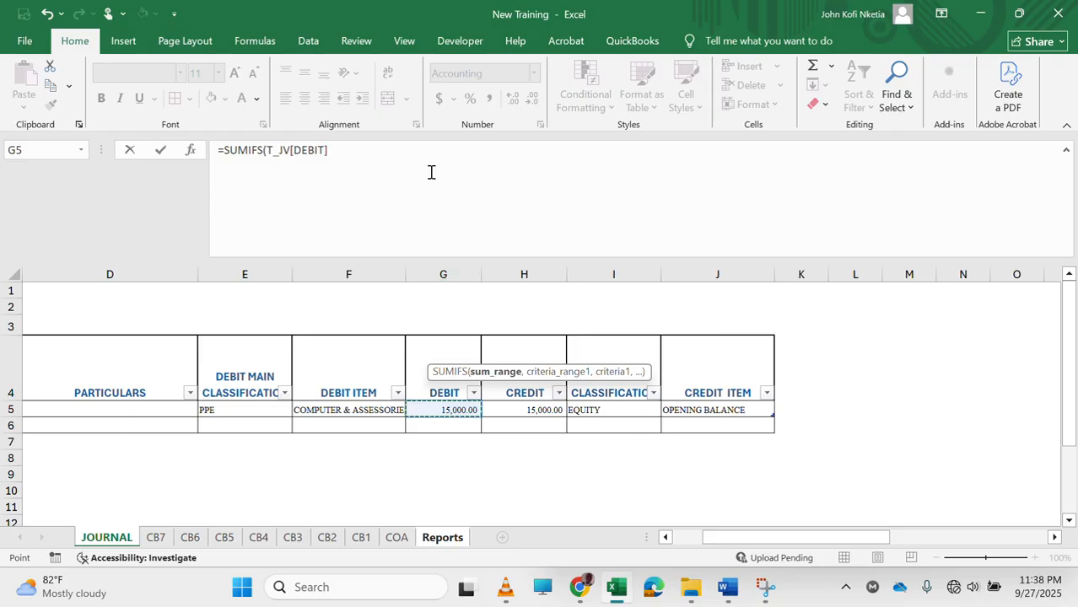
type(",")
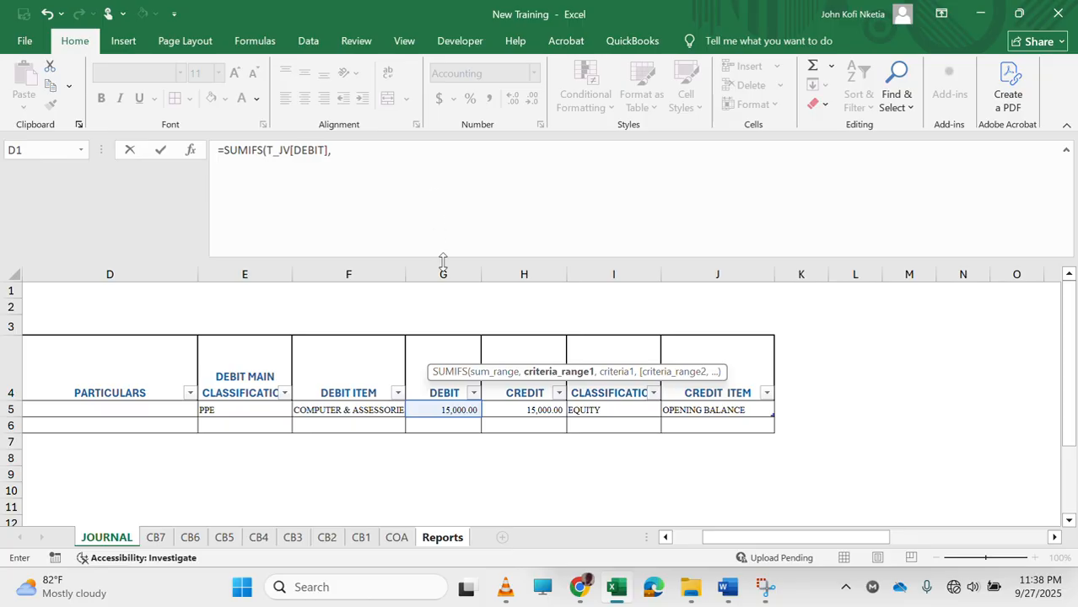
Add T_JV[DEBIT ITEM] as the first criteria range, with the ADJ- FURNITURE & FITTINGS cell COA!J4 as its criterion.
left_click(349, 411)
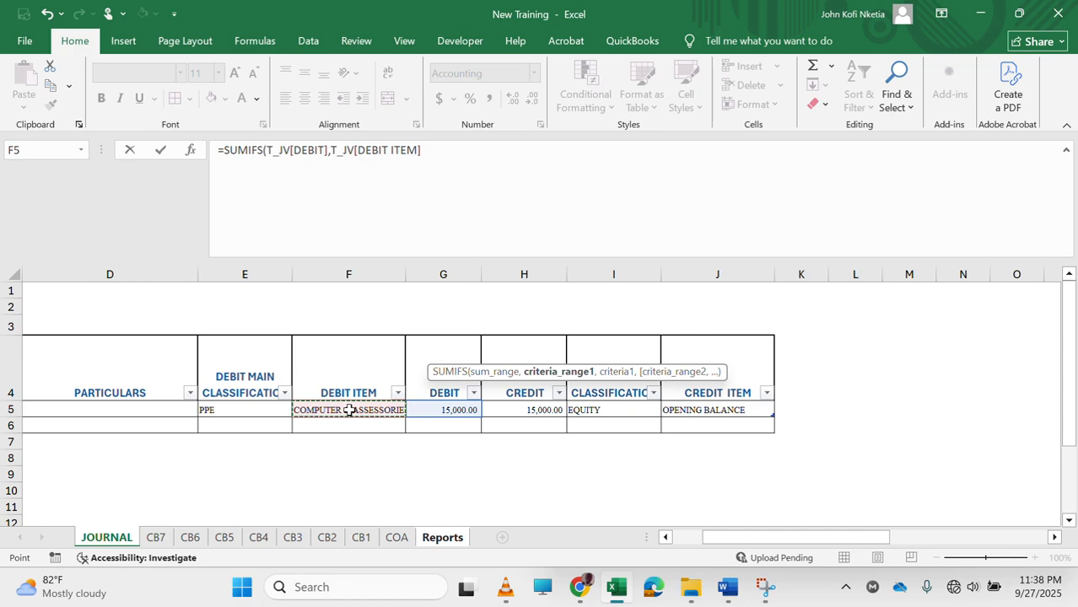
type(",")
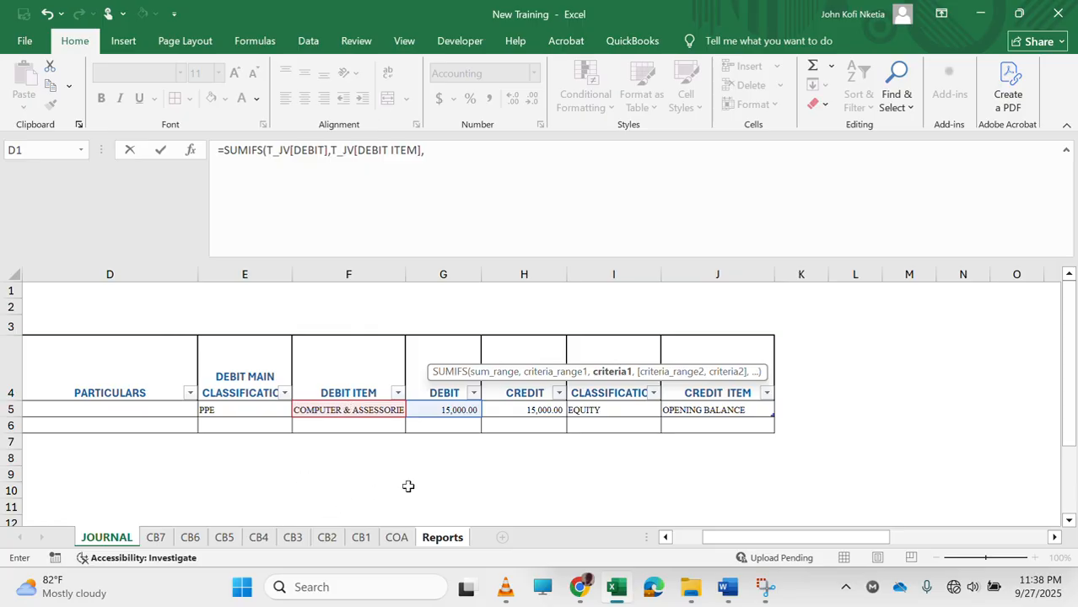
scroll(408, 486, "left", 3)
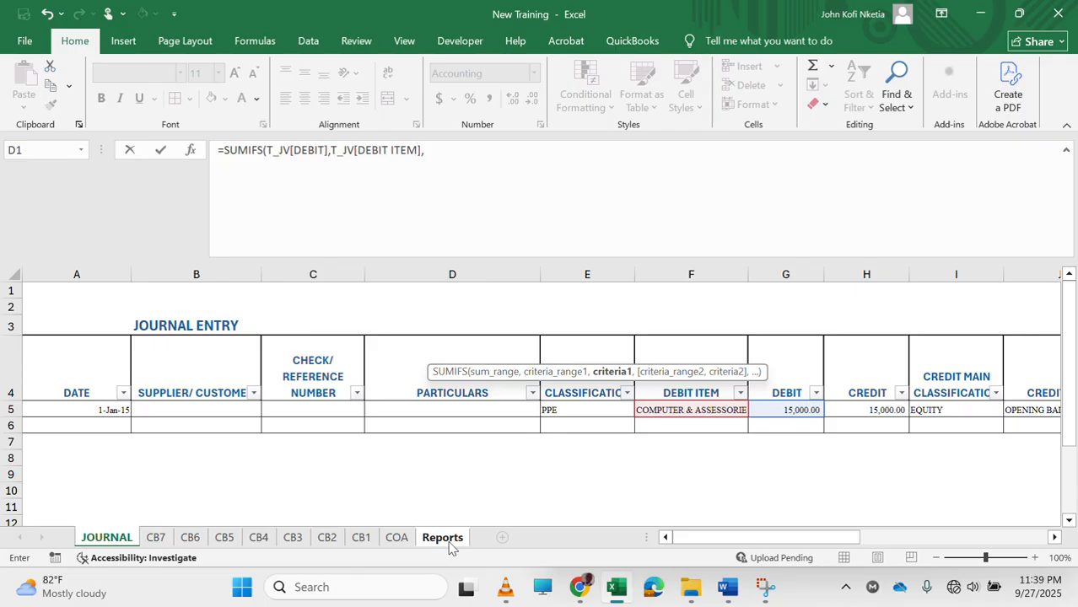
left_click(397, 537)
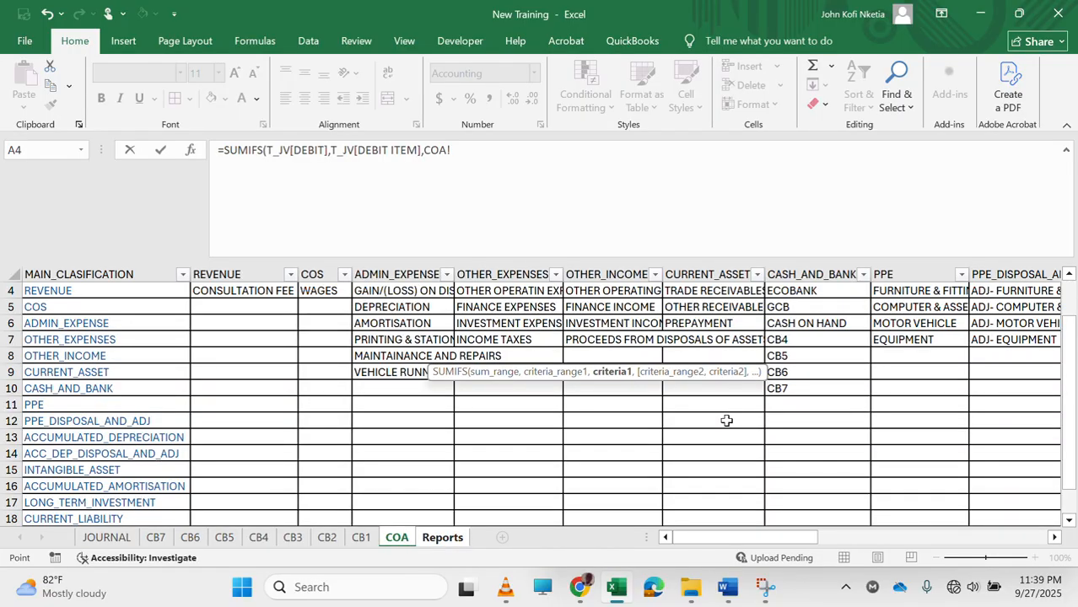
scroll(726, 419, "right", 5)
scroll(726, 419, "right", 6)
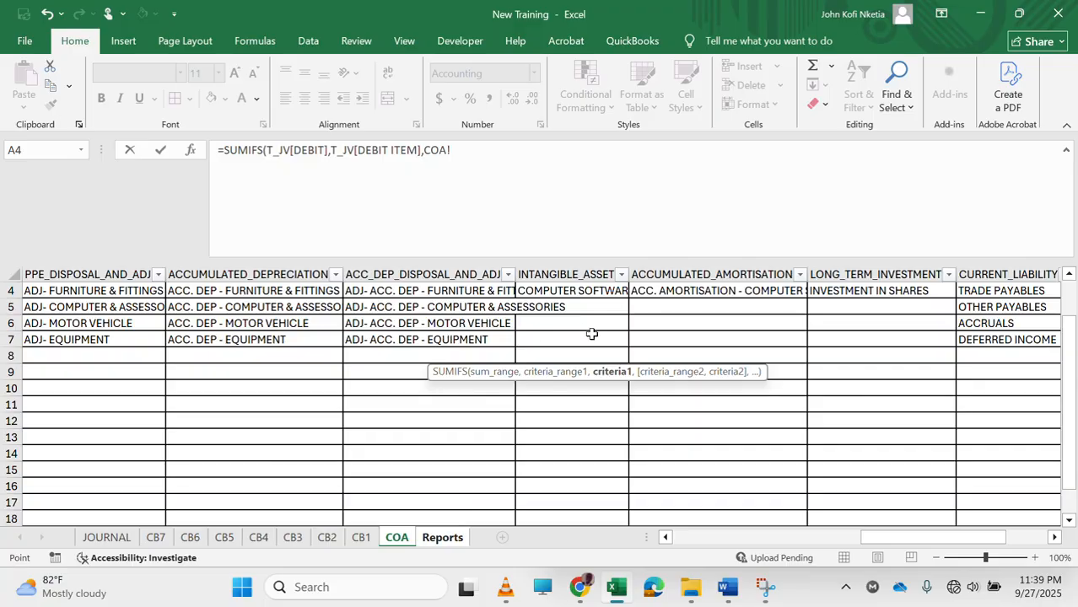
scroll(490, 334, "left", 2)
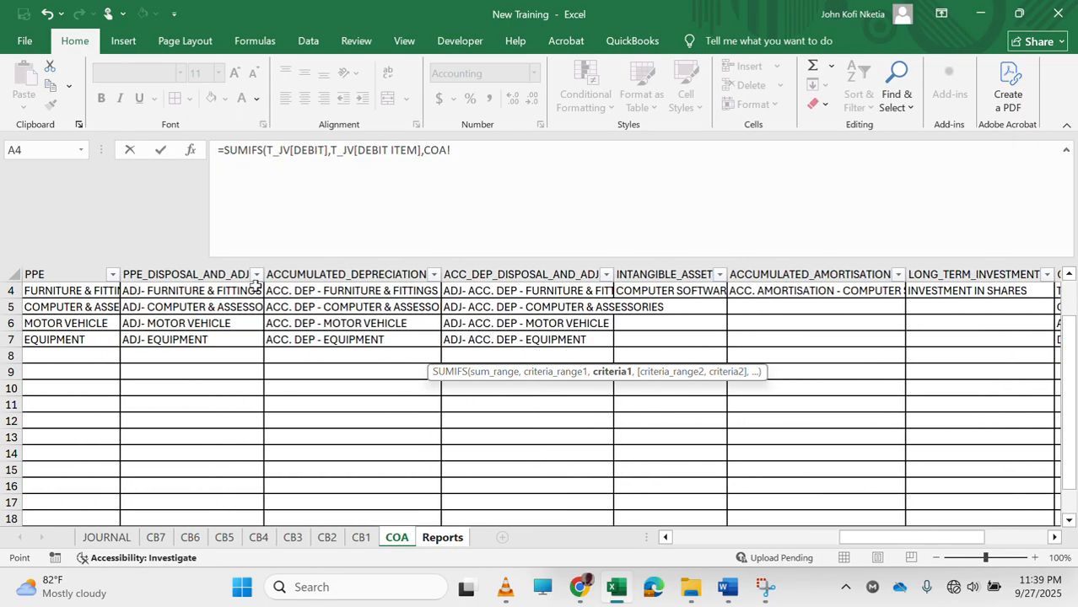
scroll(200, 295, "left", 3)
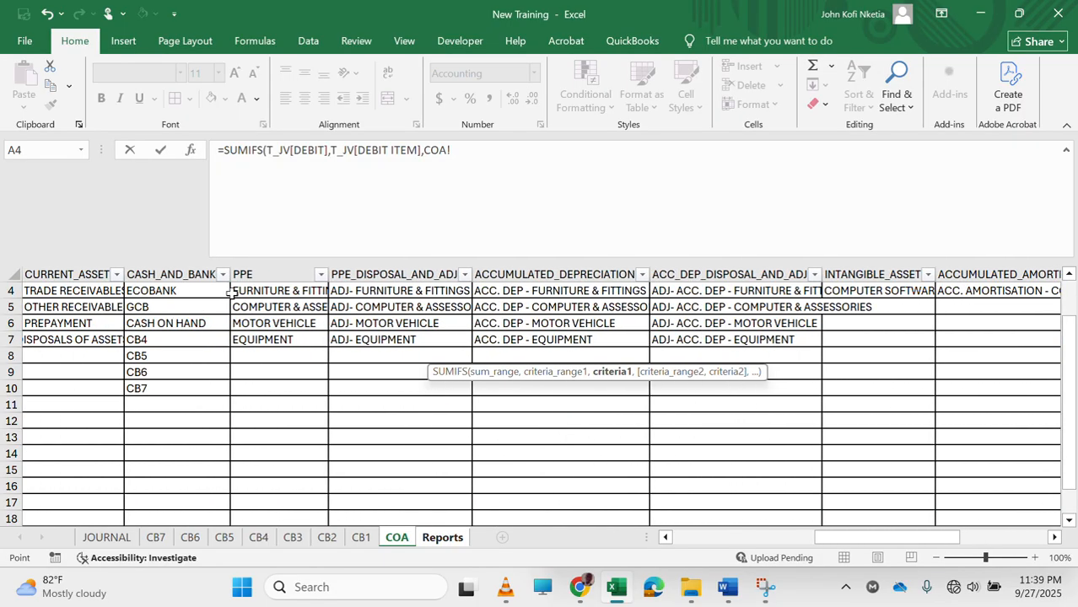
left_click(403, 290)
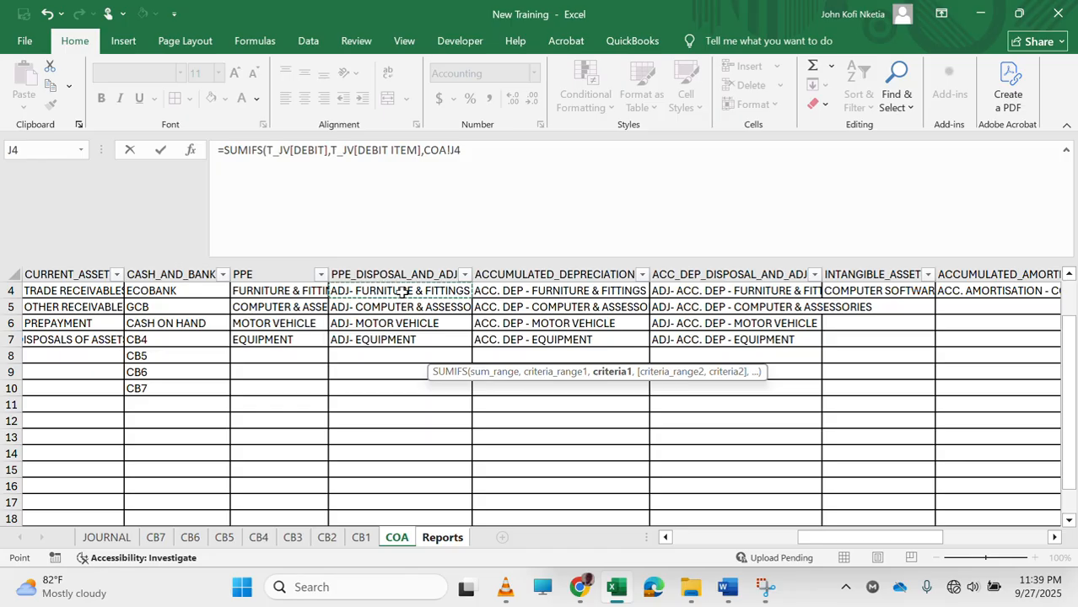
type(",")
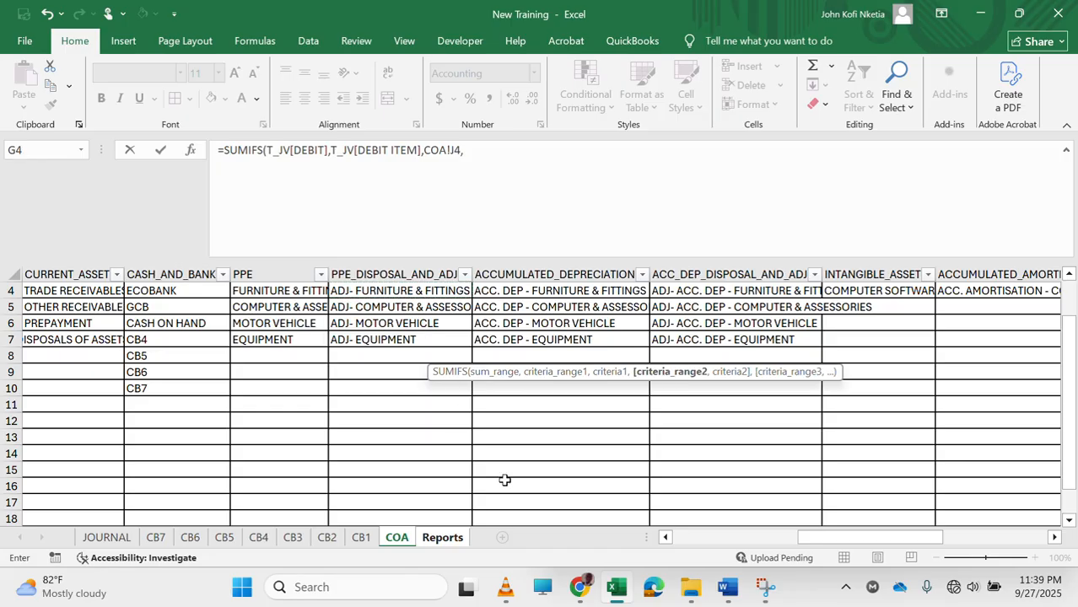
Add the journal's date column, T_JV[DATE], as the second criteria range with the criterion ">="&CFRM.
left_click(399, 541)
left_click(441, 540)
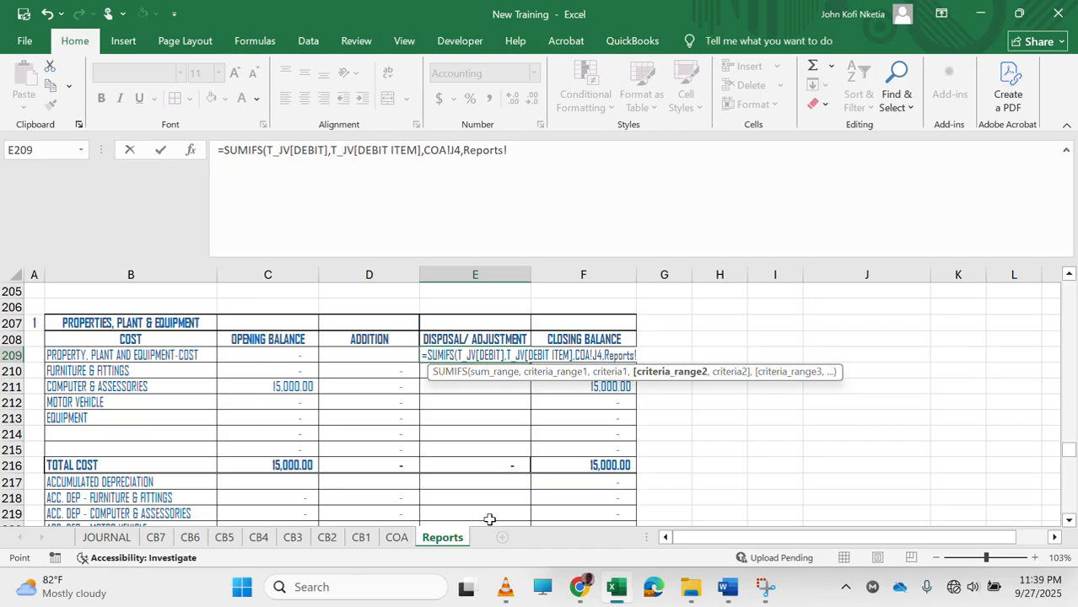
scroll(481, 518, "down", 2)
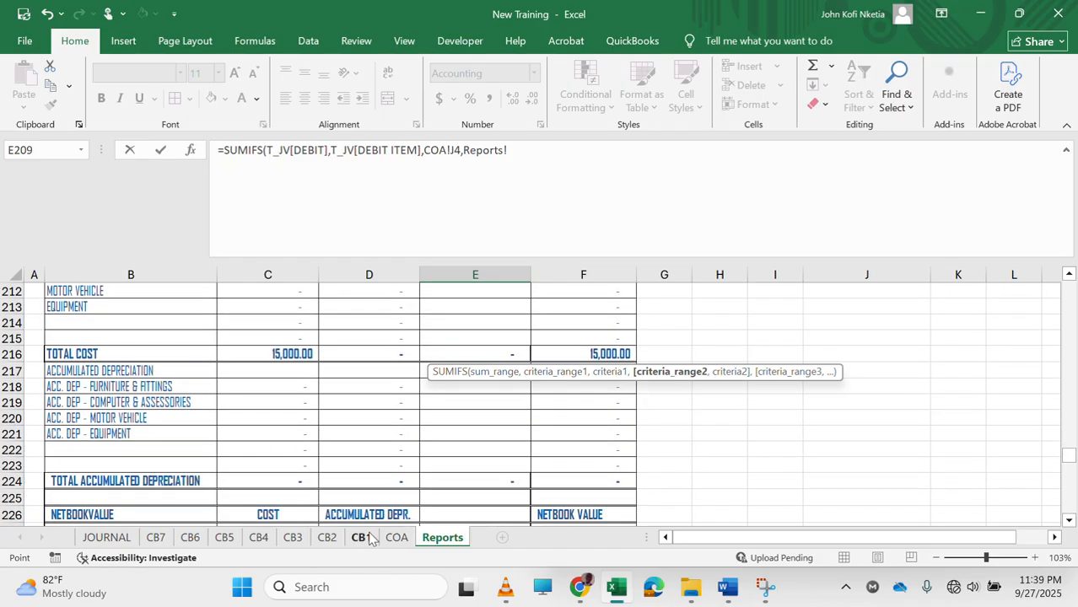
left_click(107, 538)
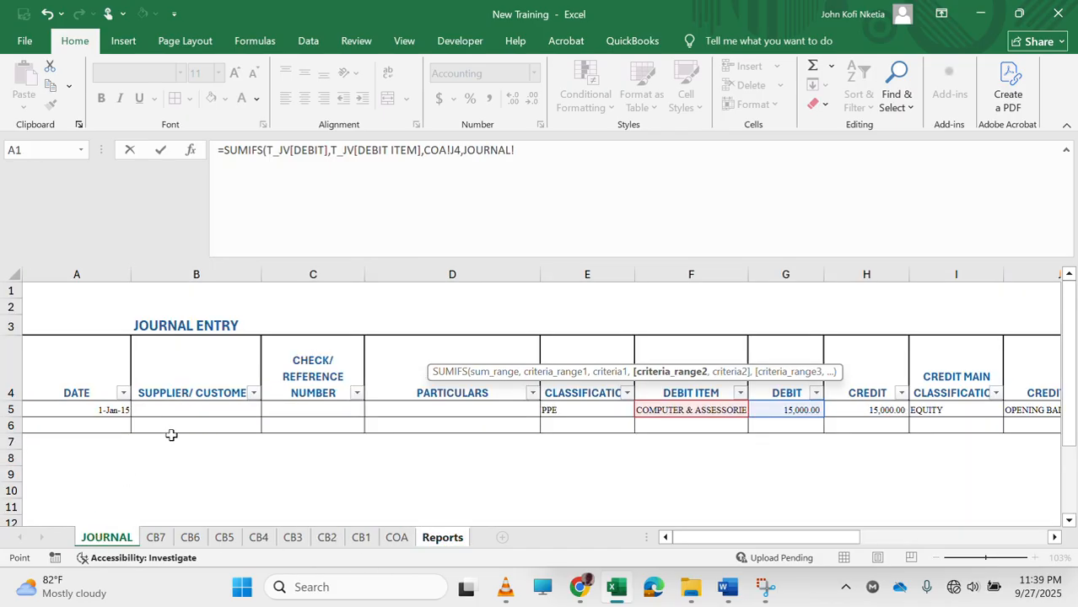
left_click(67, 408)
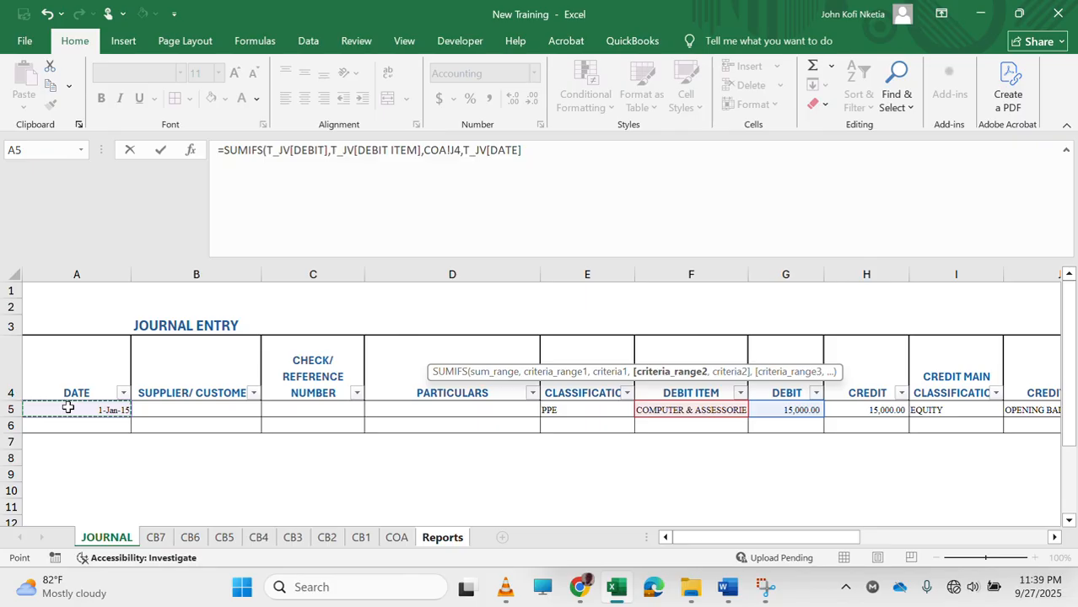
type(",\">=\"&")
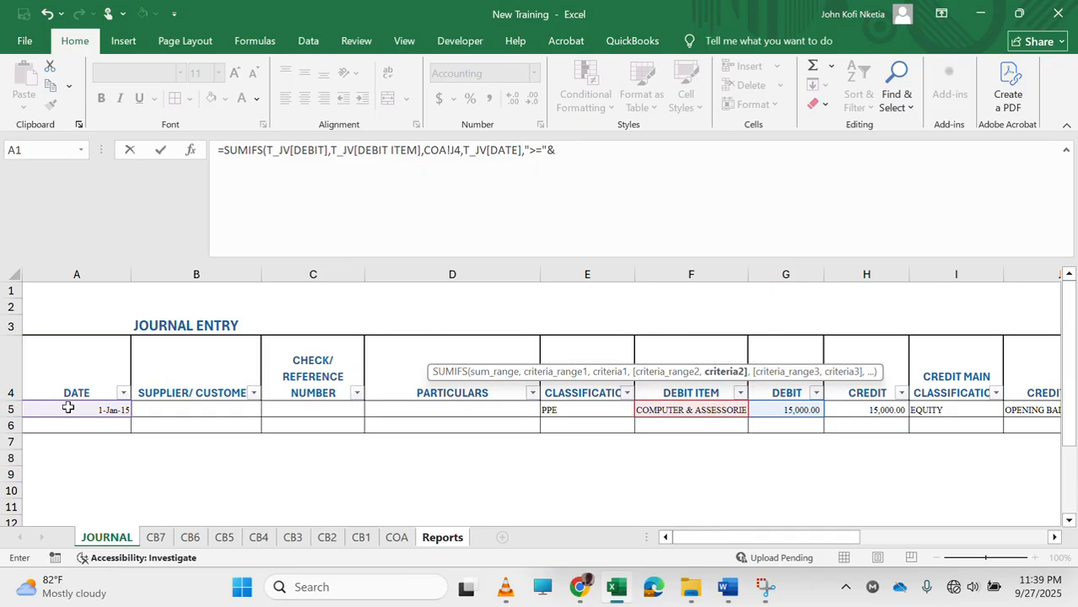
type("C")
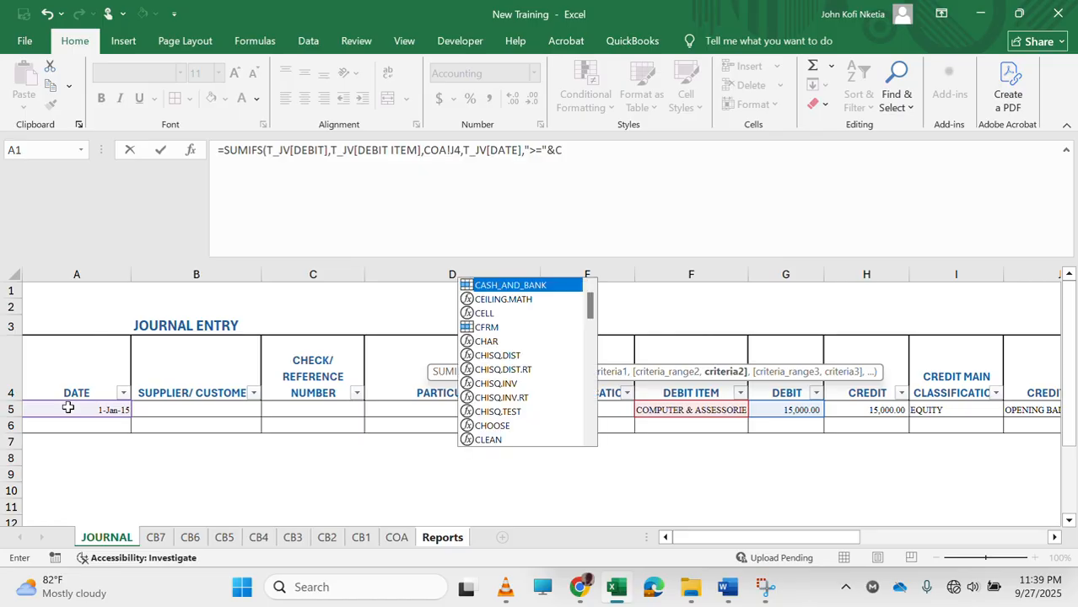
type("FRM")
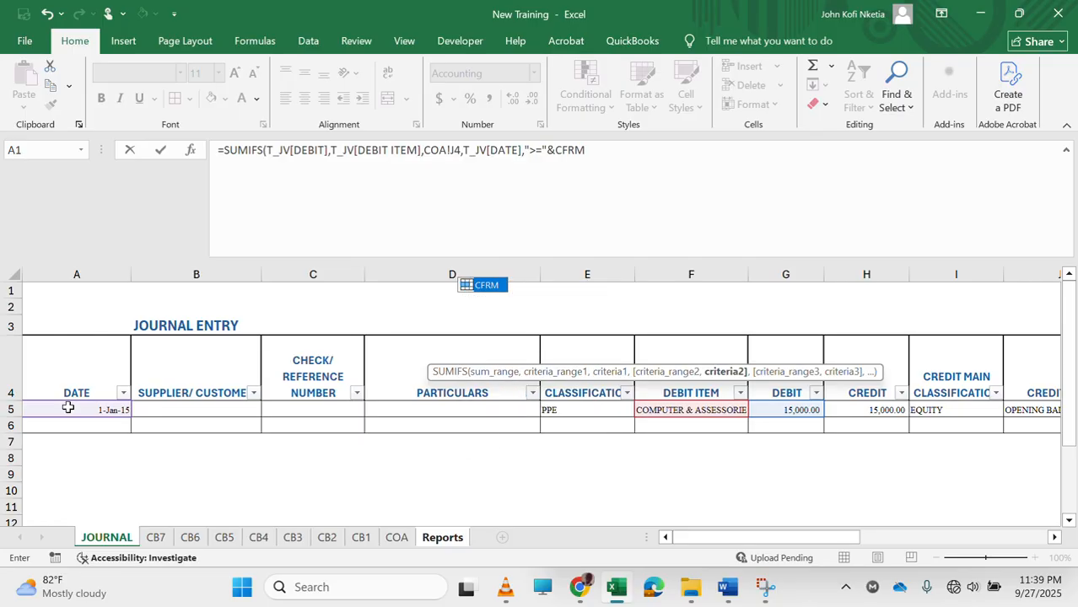
key("Tab")
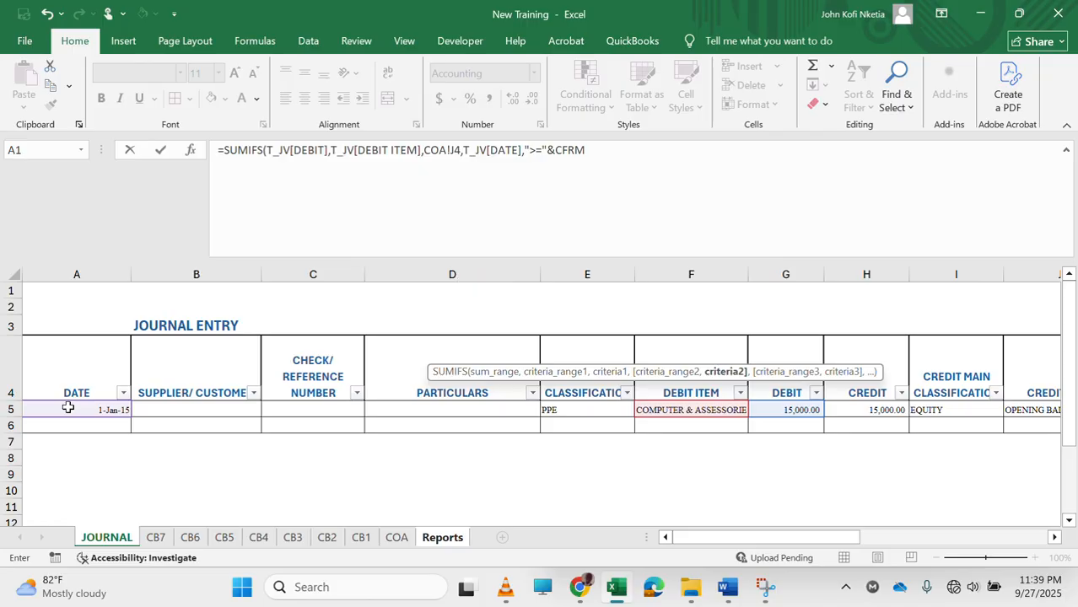
type(",")
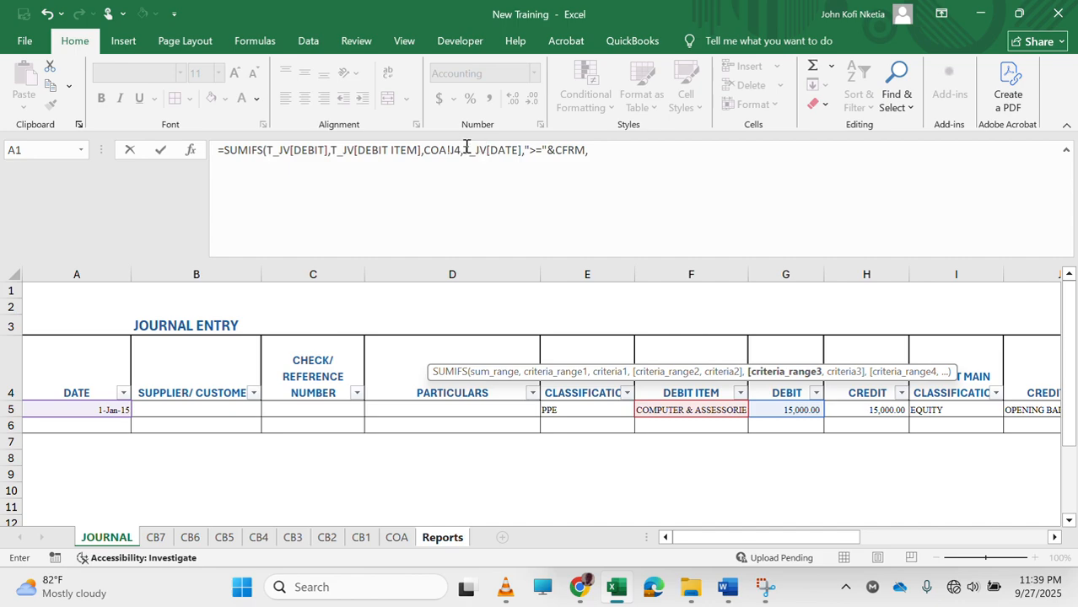
Duplicate the T_JV[DATE],">="&CFRM criteria pair at the end of the SUMIFS formula.
left_click_drag(466, 148, 580, 160)
key("ctrl+c")
left_click(639, 150)
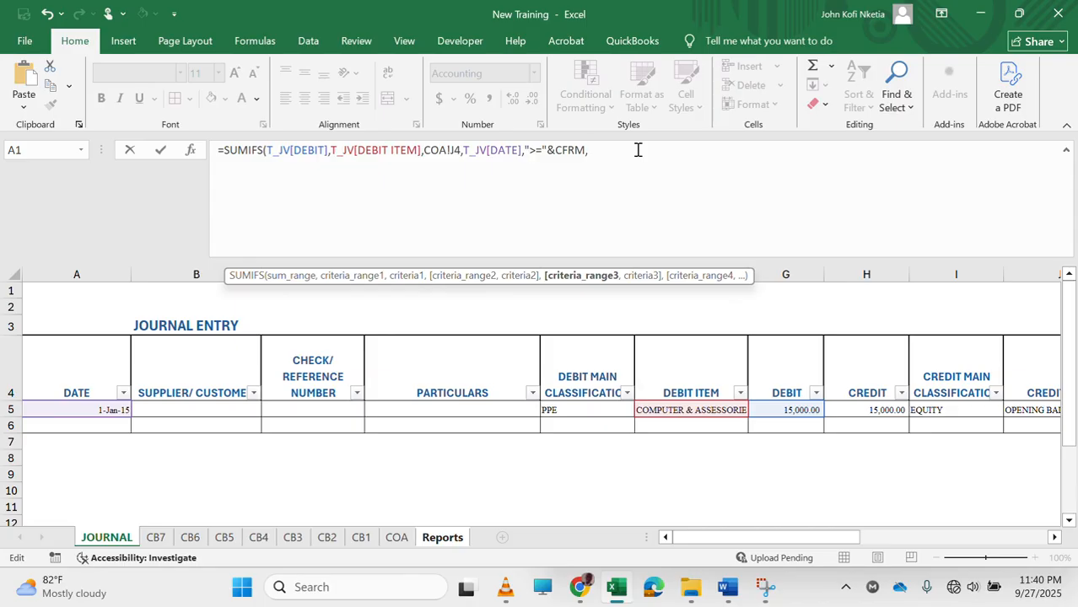
key("ctrl+v")
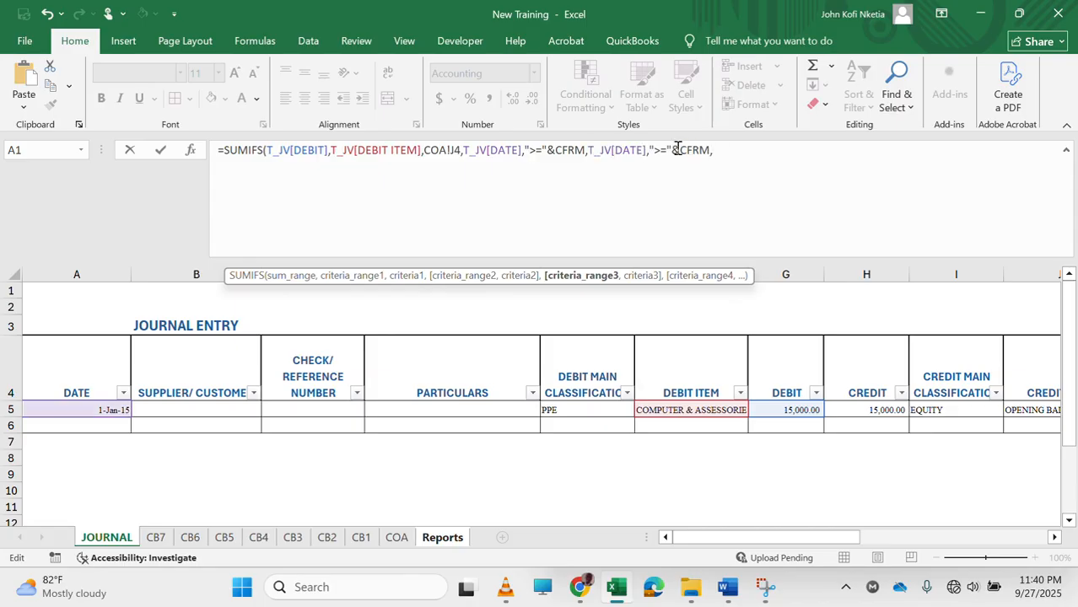
Change the duplicated date criterion to "<="&CTO.
left_click(665, 149)
key("BackSpace")
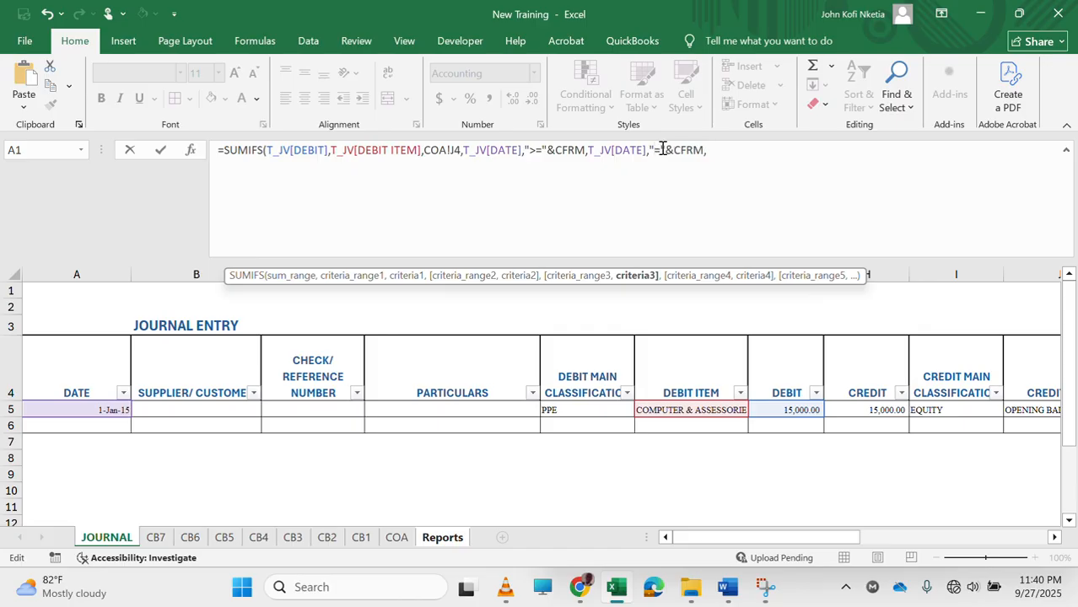
type("<")
left_click(718, 151)
key("BackSpace")
key("BackSpace")
key("BackSpace")
key("BackSpace")
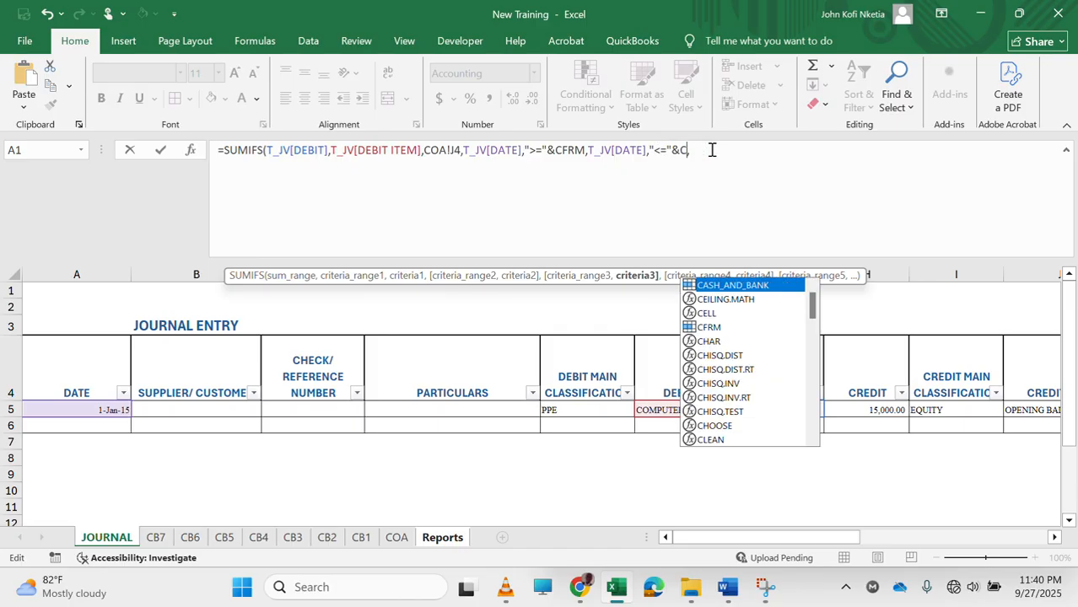
type("TO")
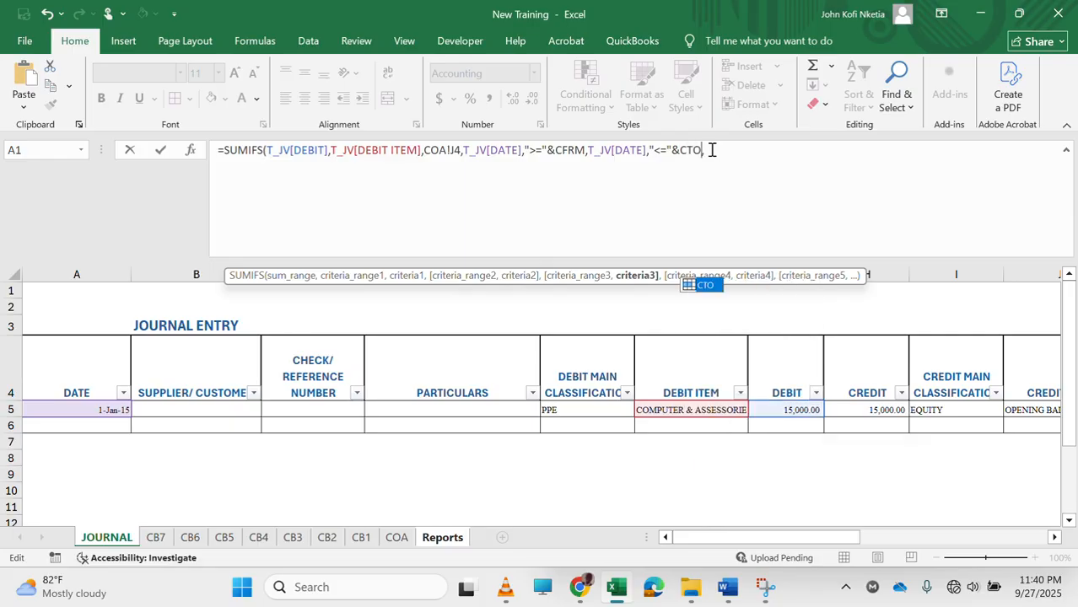
Replace the formula's trailing comma with a closing parenthesis, enter it, and reselect E209.
type(",")
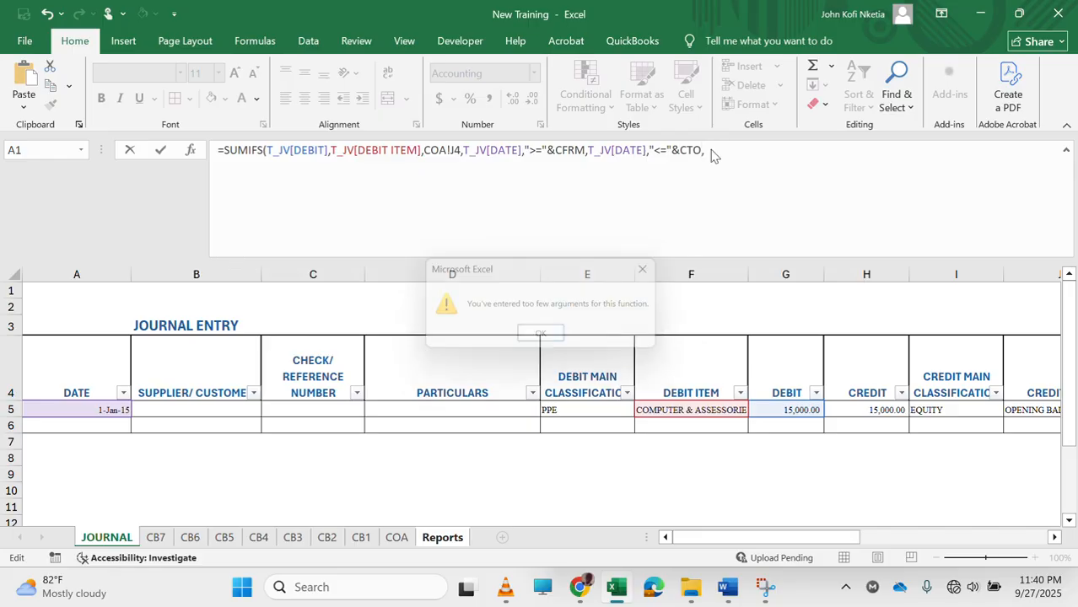
key("Return")
key("Return")
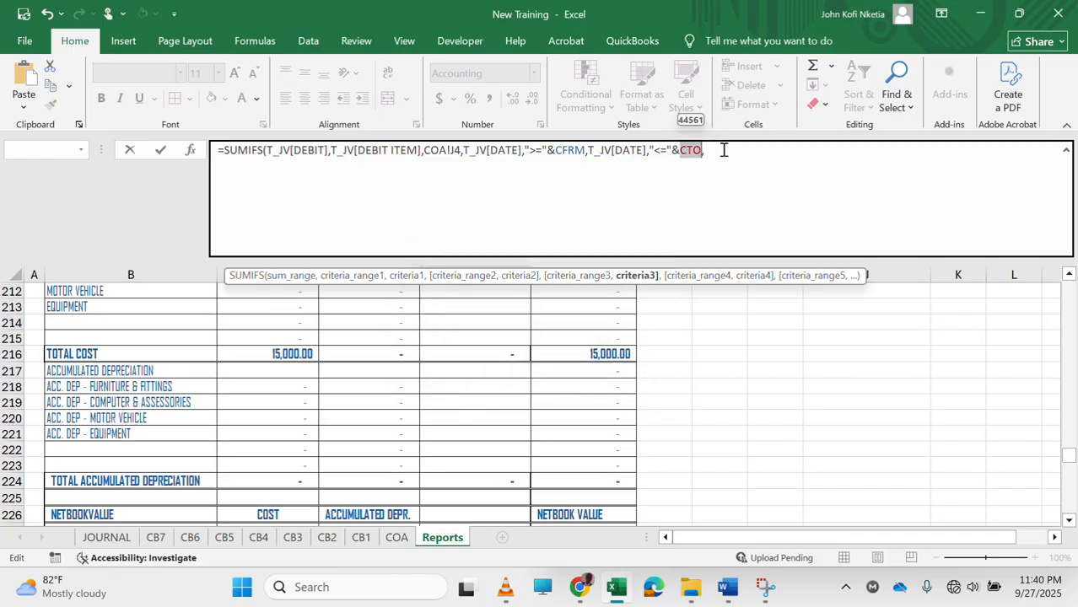
left_click(718, 149)
key("Escape")
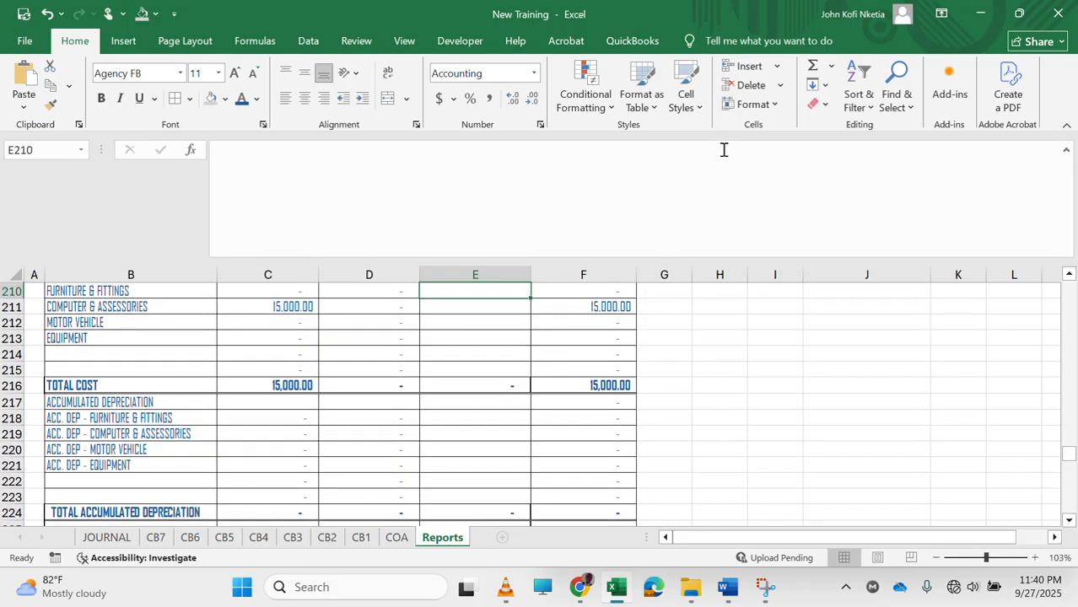
key("Up")
key("Up")
key("Down")
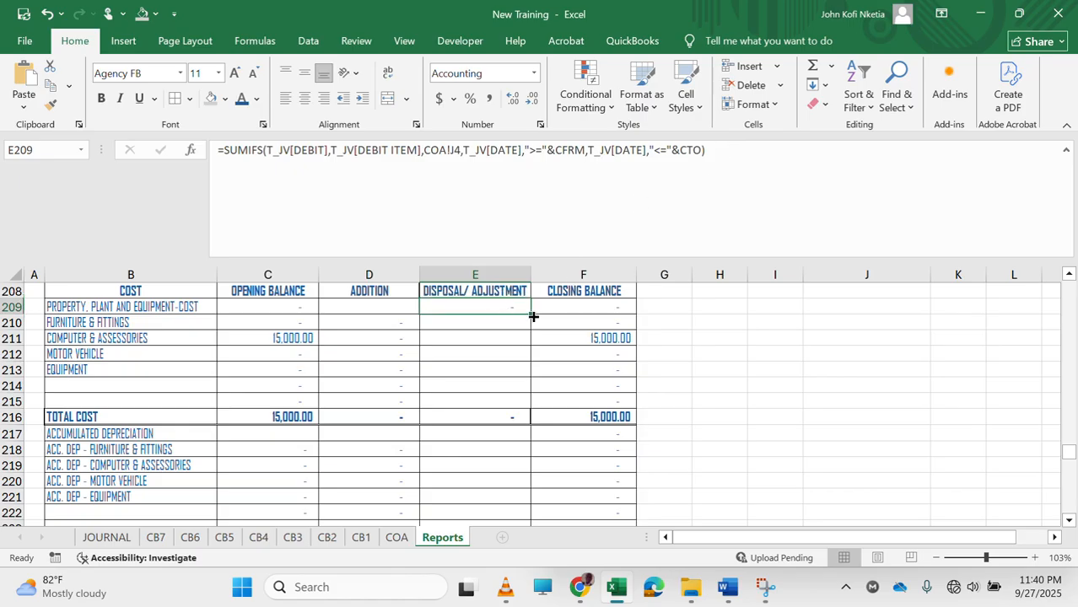
Fill the SUMIFS formula from E209 down to E215 and clear the heading row's cell E209.
left_click_drag(531, 314, 510, 411)
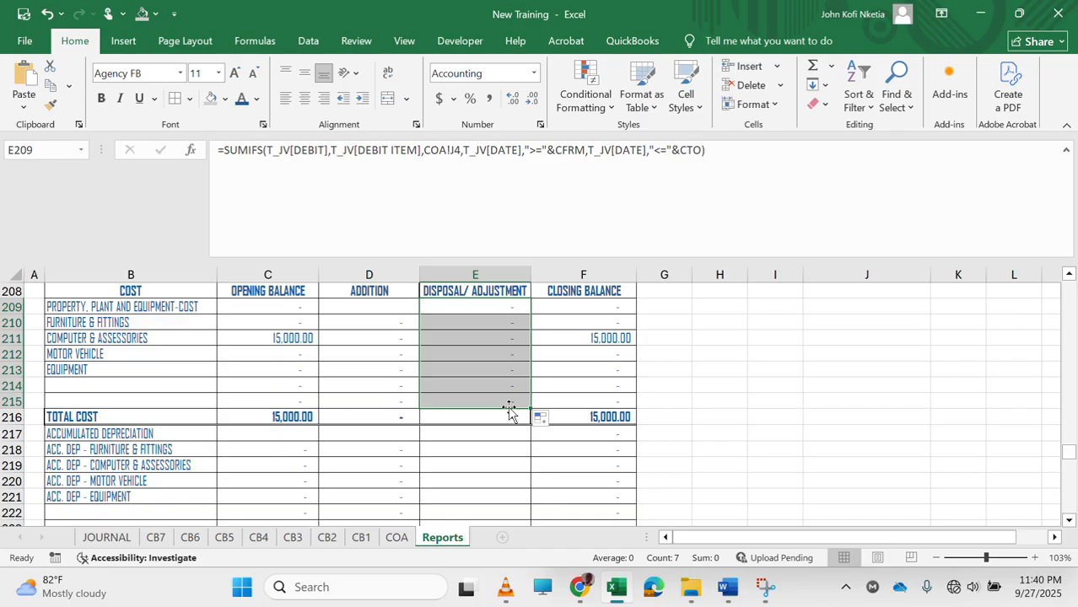
double_click(498, 310)
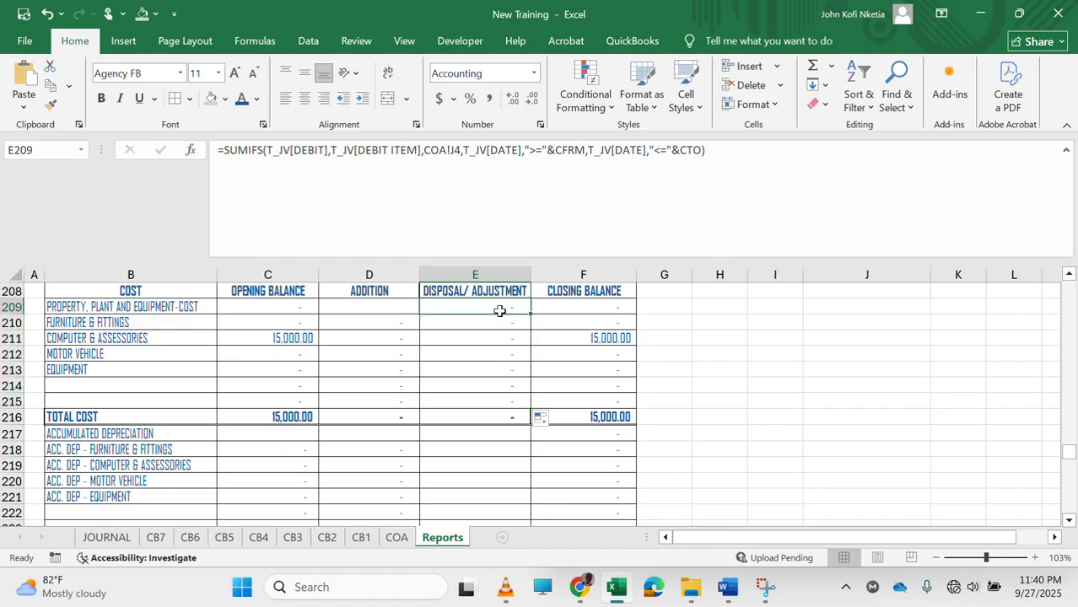
key("Return")
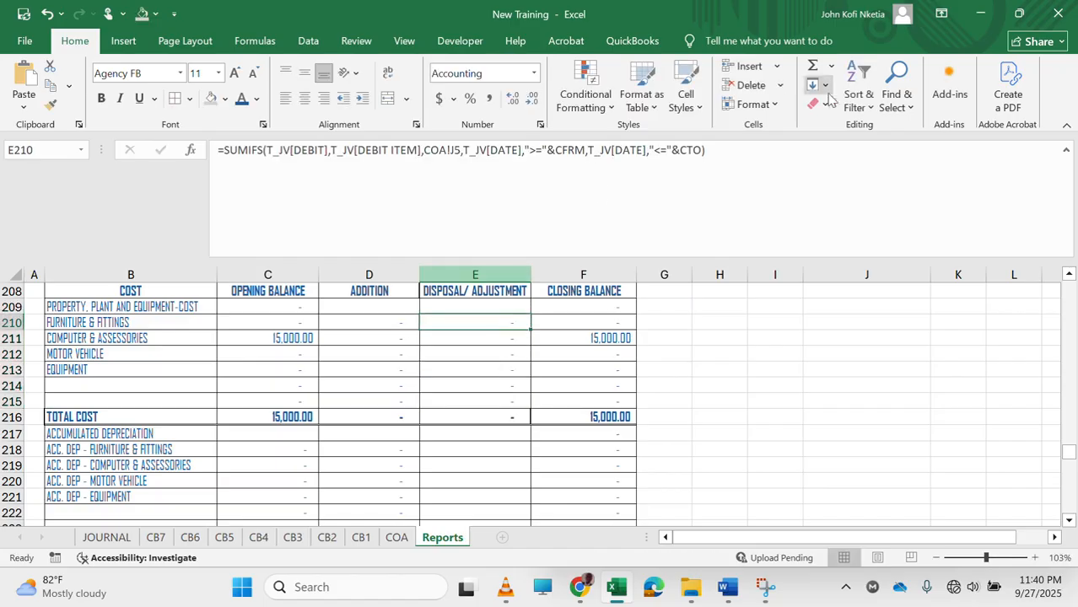
In E210, append a minus sign and a copy of the existing SUMIFS expression to the end of the formula.
left_click(745, 162)
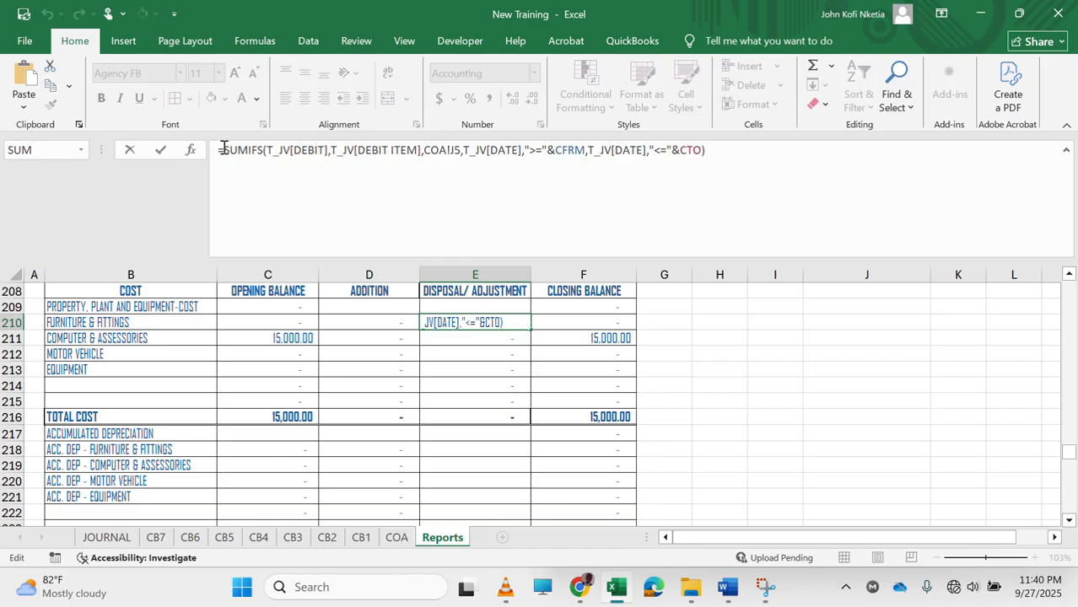
left_click_drag(616, 147, 714, 160)
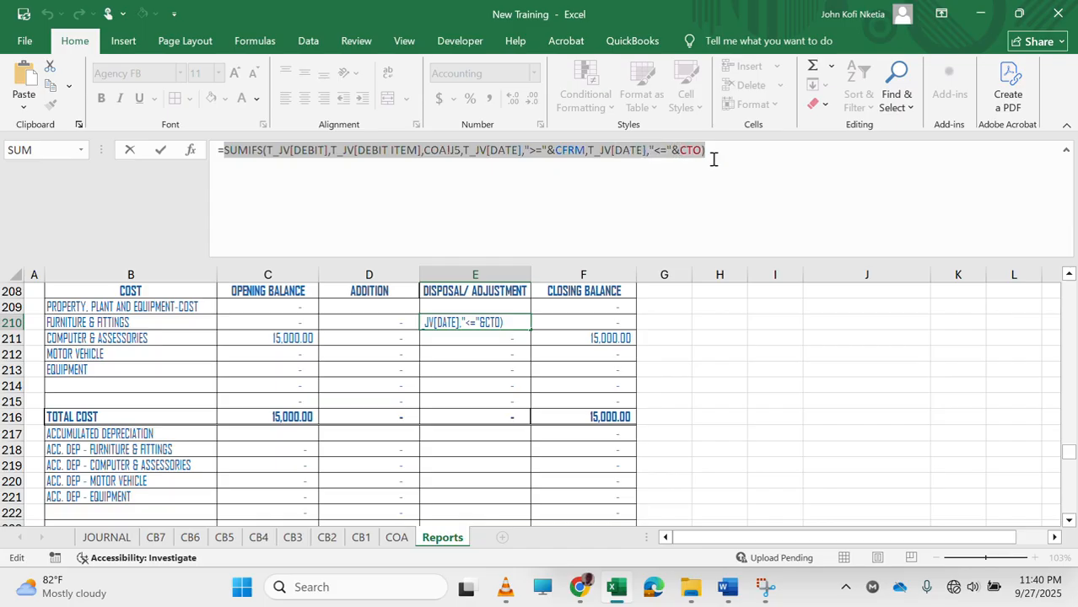
left_click(760, 150)
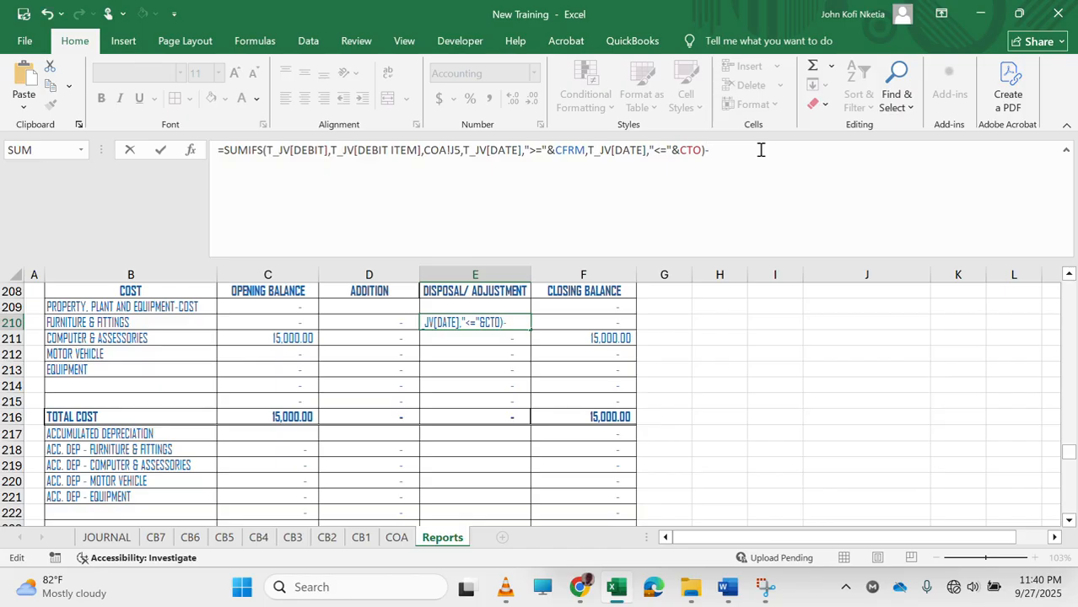
type("-")
key("ctrl+v")
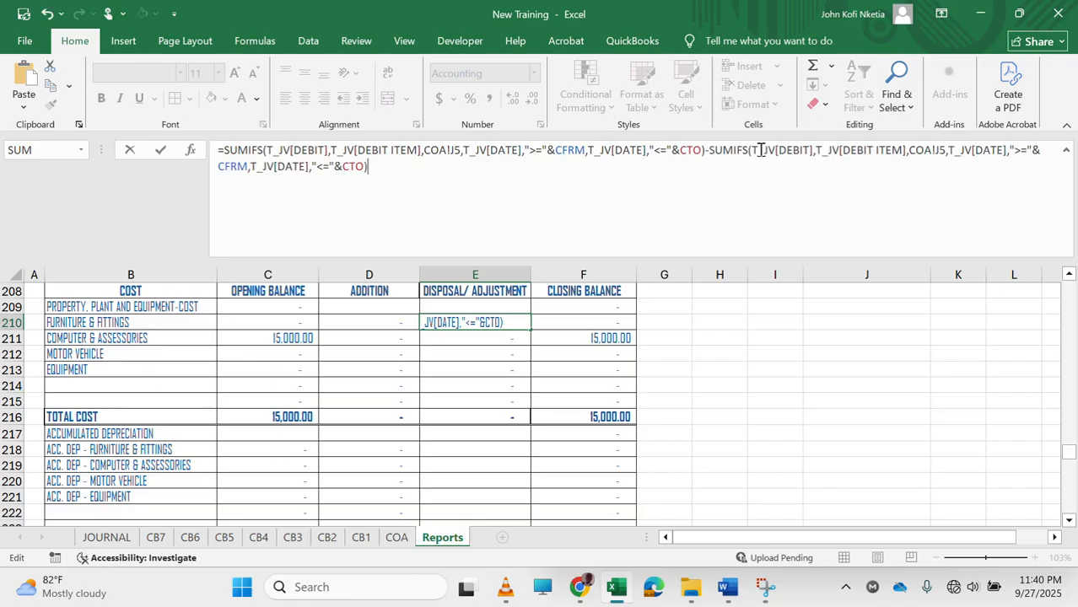
Change the sum range of the second SUMIFS in E210 to T_JV[CREDIT].
left_click(811, 149)
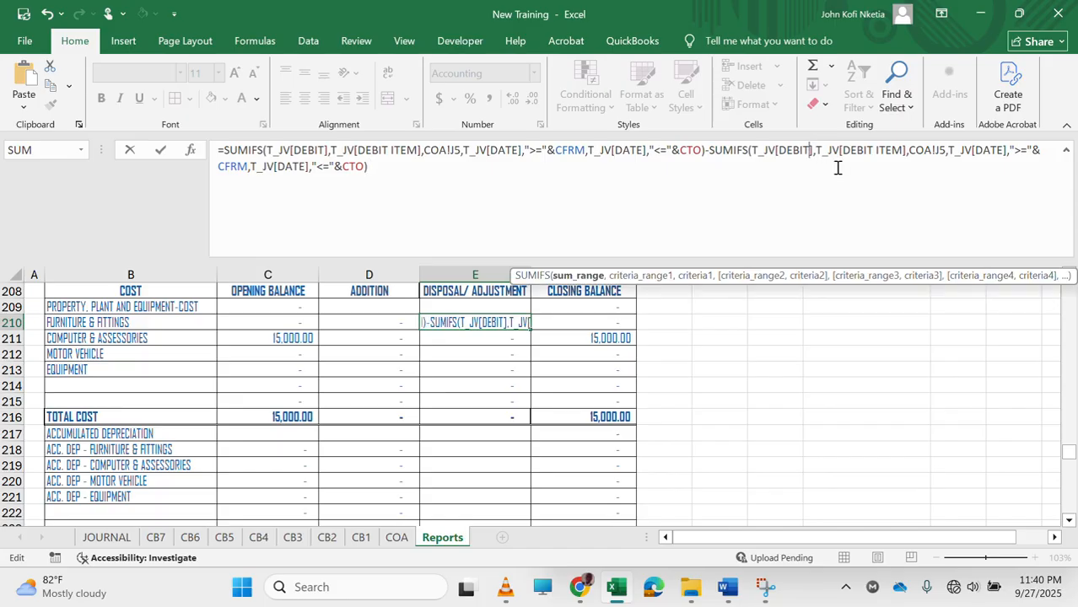
key("BackSpace")
key("BackSpace")
key("BackSpace")
key("BackSpace")
key("BackSpace")
type("CRE")
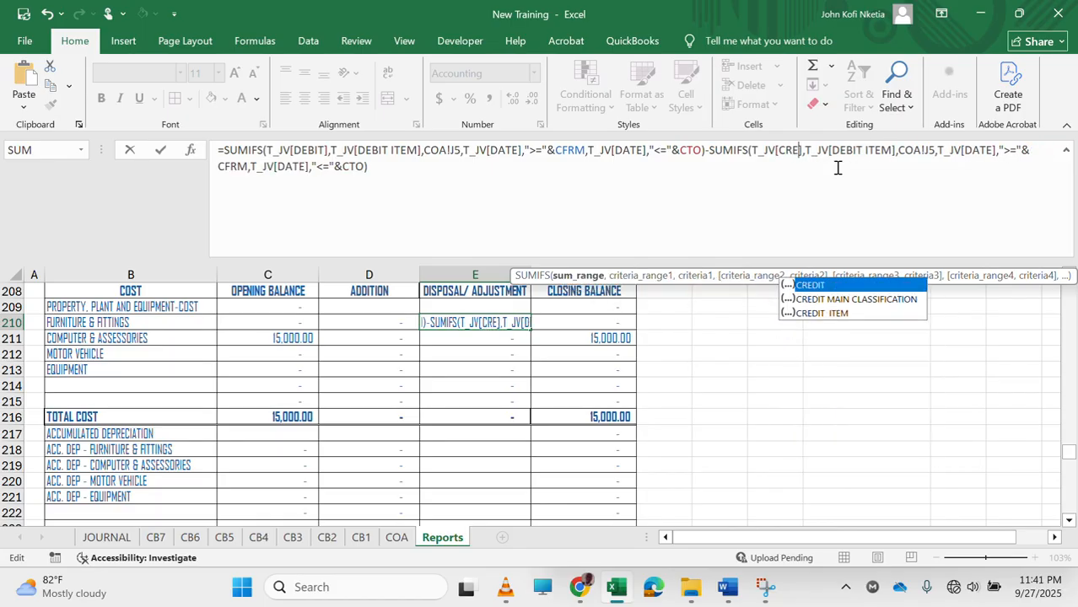
double_click(822, 287)
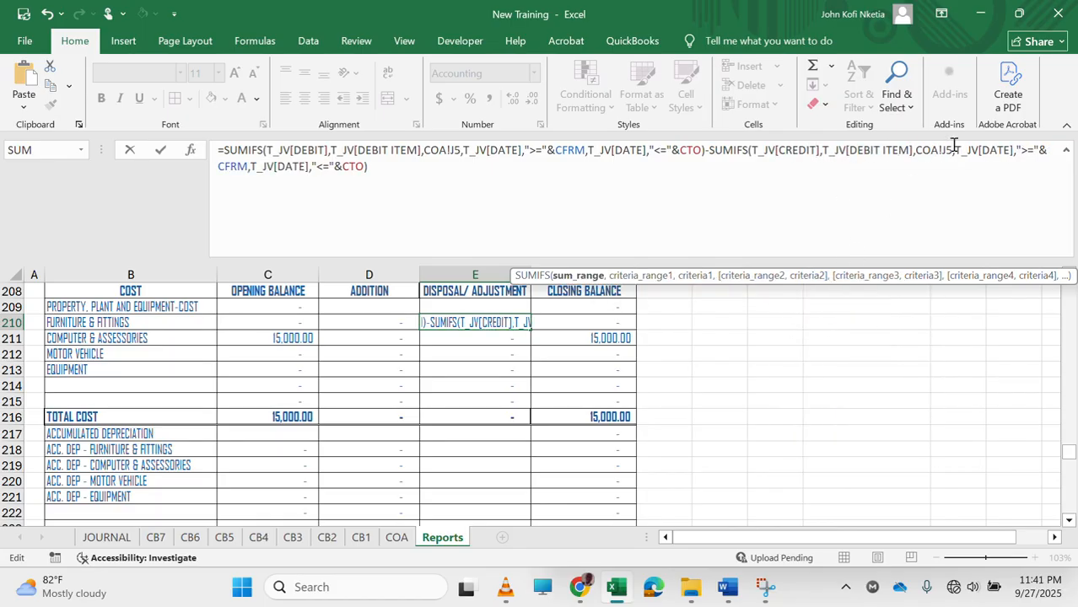
Change the first criteria range of the second SUMIFS to T_JV[CREDIT ITEM] and enter the formula in E210.
left_click(899, 146)
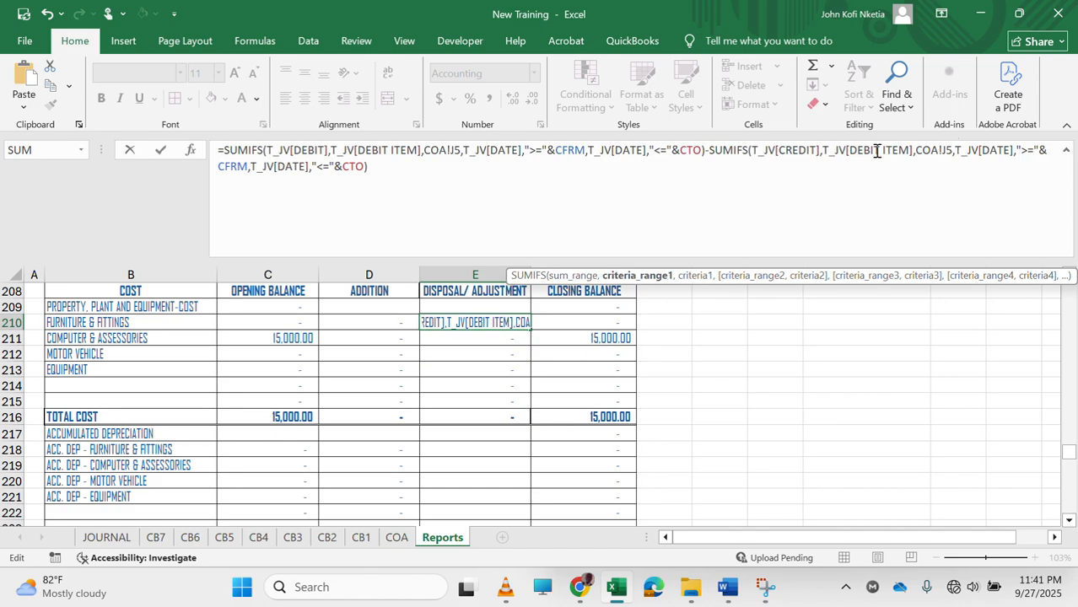
key("BackSpace")
key("BackSpace")
key("BackSpace")
key("BackSpace")
key("BackSpace")
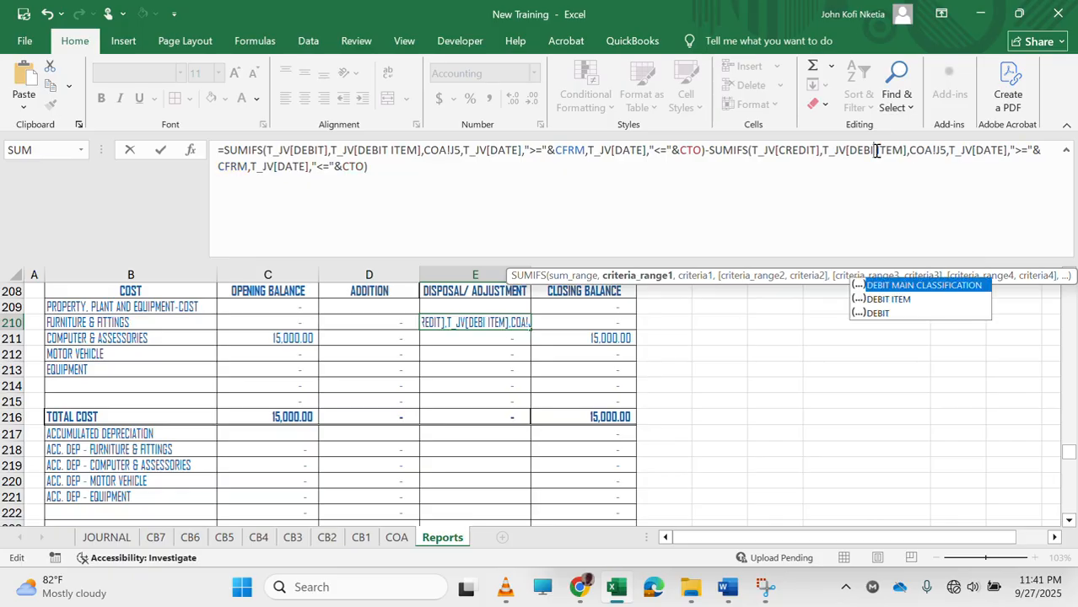
type("CR")
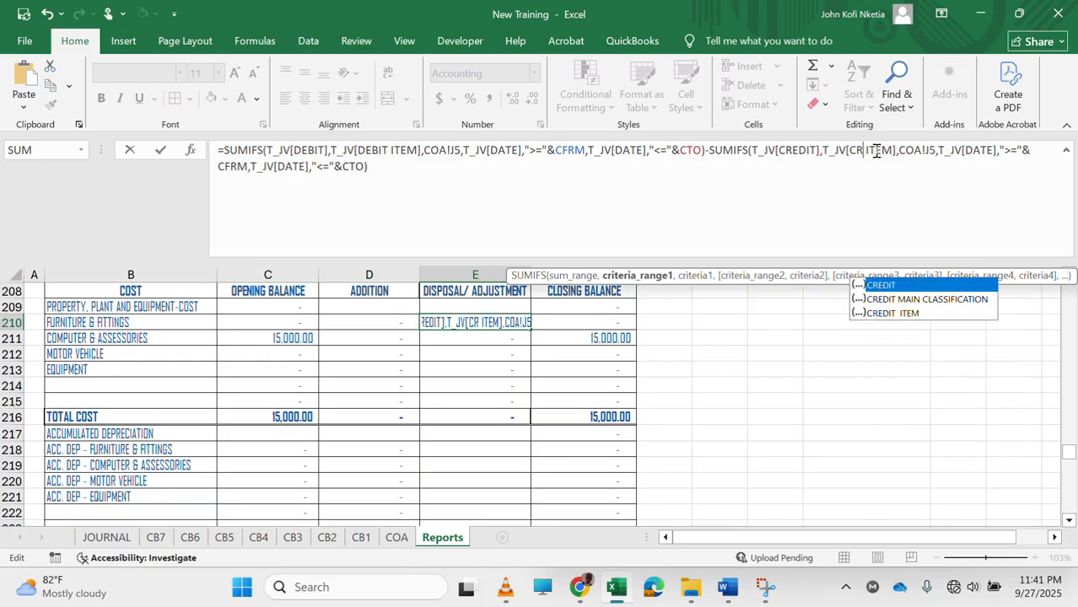
double_click(897, 313)
key("Return")
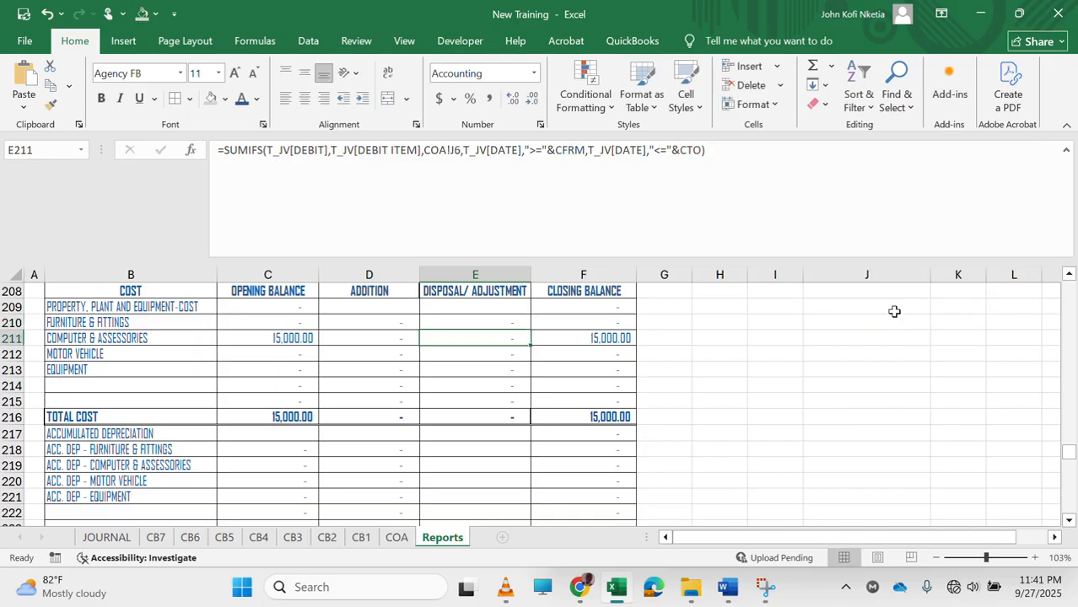
Fill the debit-minus-credit formula from E210 down to E215.
key("Up")
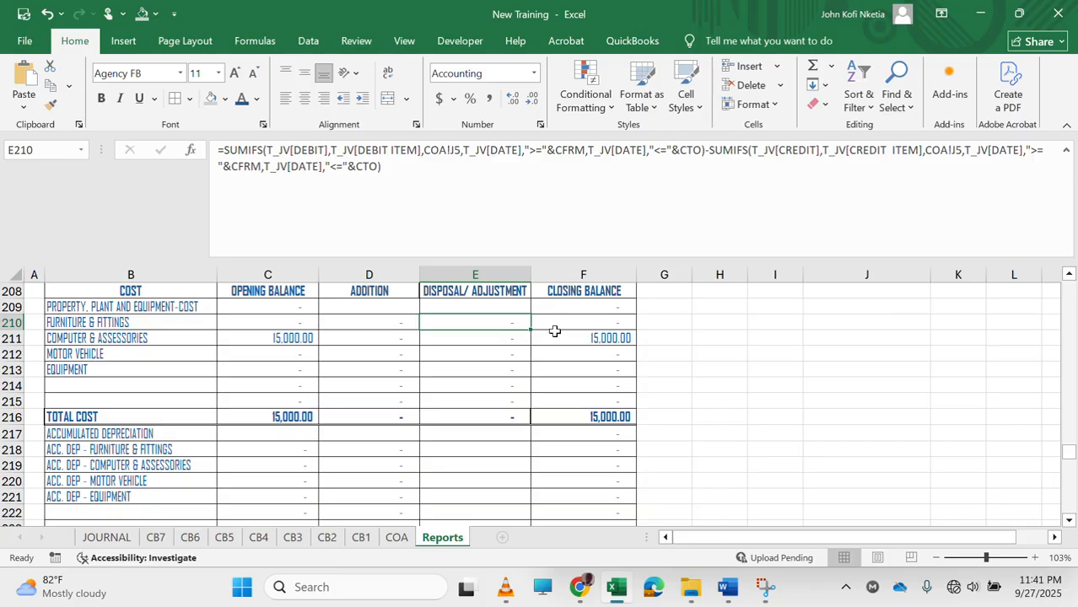
left_click_drag(532, 333, 518, 408)
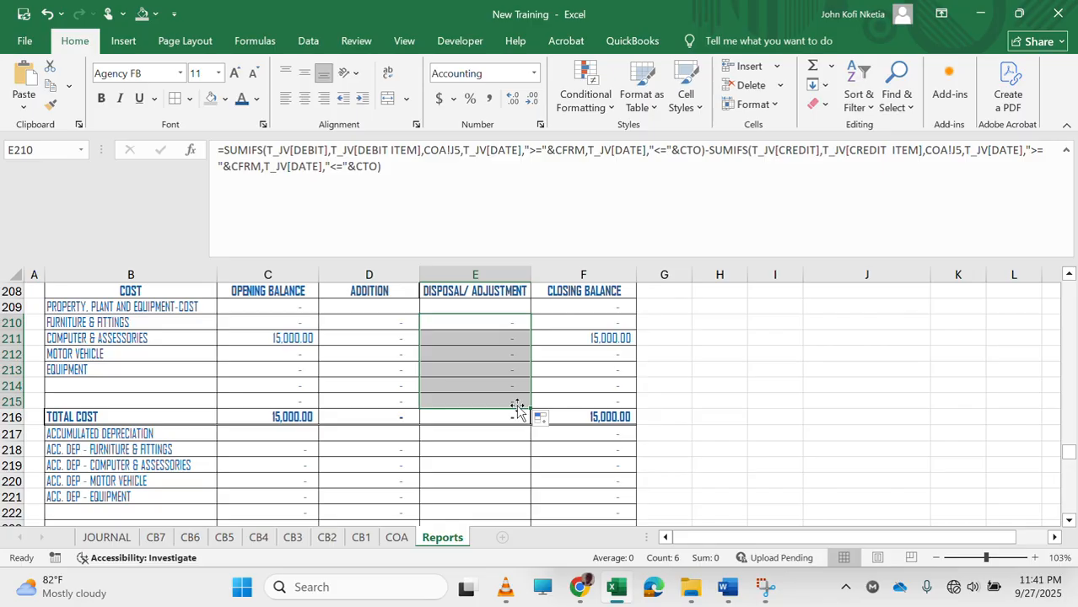
Check the references in E210's formula against the PPE_DISPOSAL_AND_ADJ column on the COA sheet, and return to Reports.
left_click(558, 181)
left_click(469, 151)
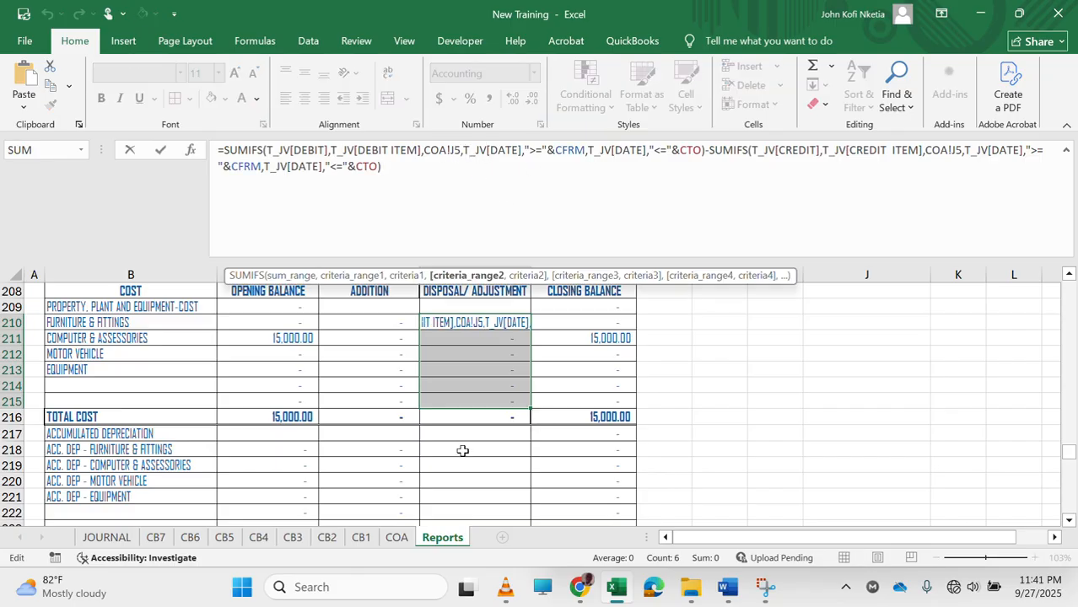
key("Escape")
left_click(395, 538)
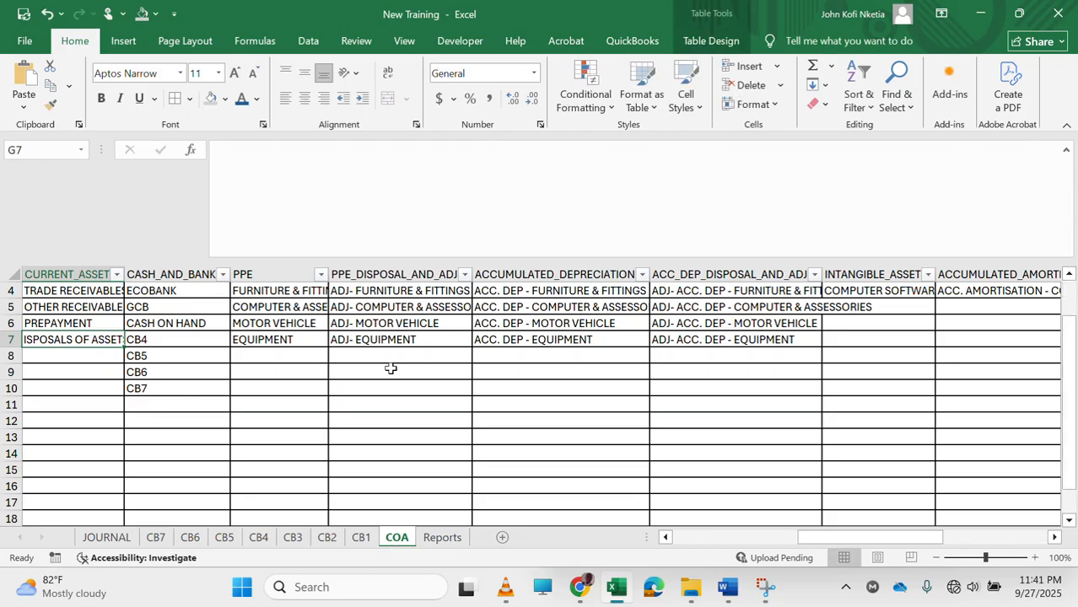
left_click(532, 363)
scroll(532, 364, "up", 1)
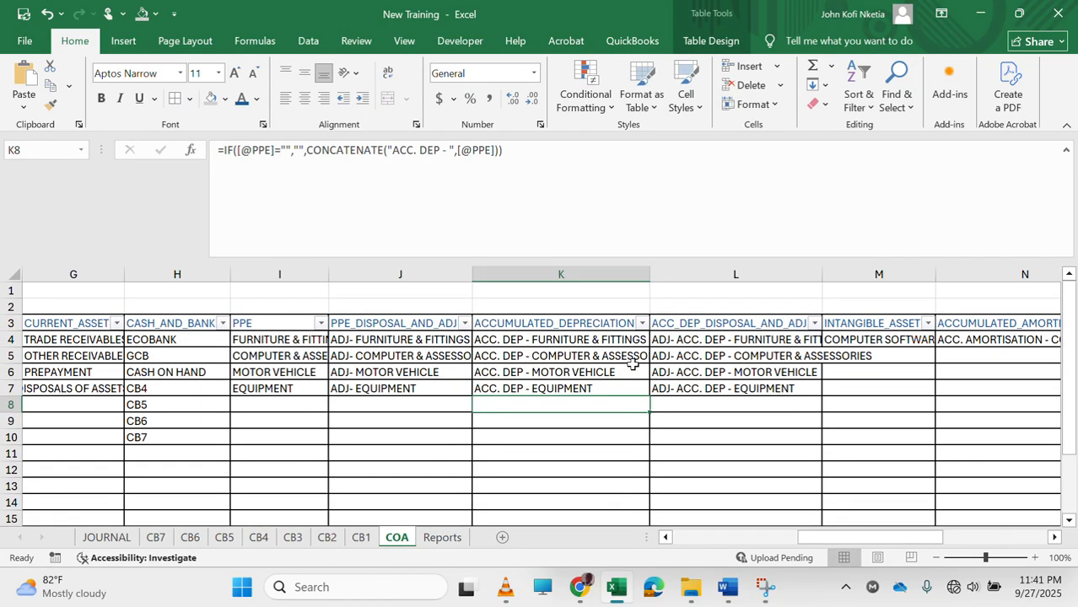
left_click(368, 325)
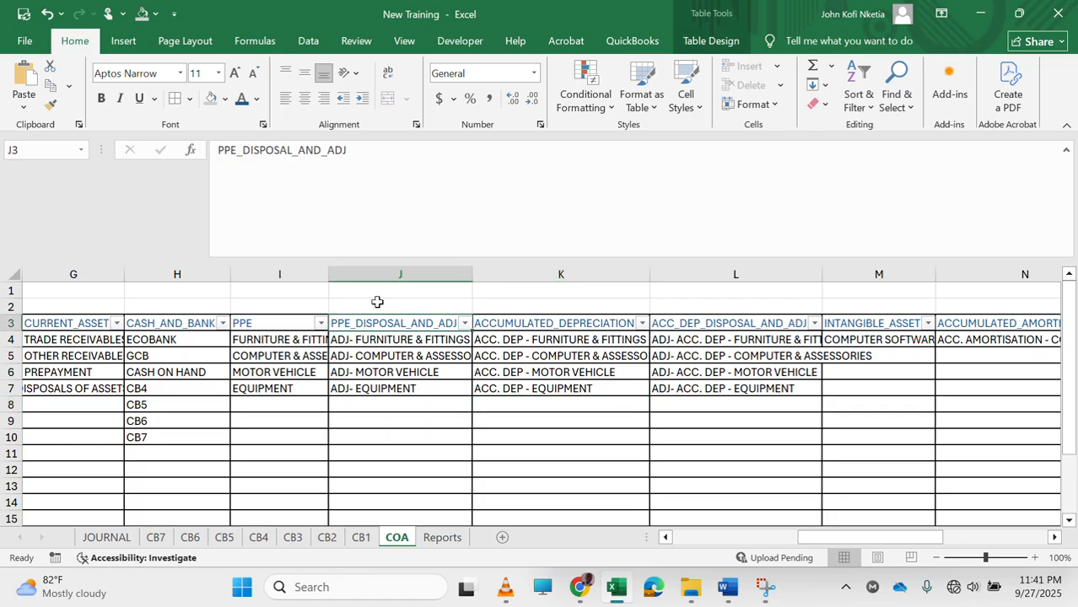
left_click(442, 538)
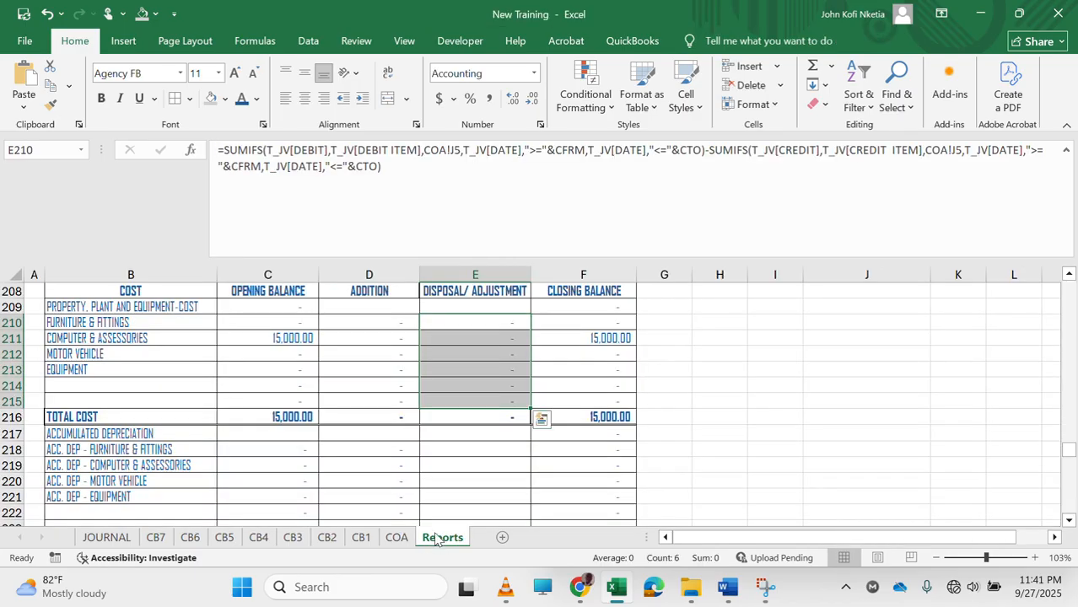
Copy the formula in E210 to E218, the disposal/adjustment cell for accumulated depreciation on furniture and fittings.
left_click(462, 321)
key("ctrl+c")
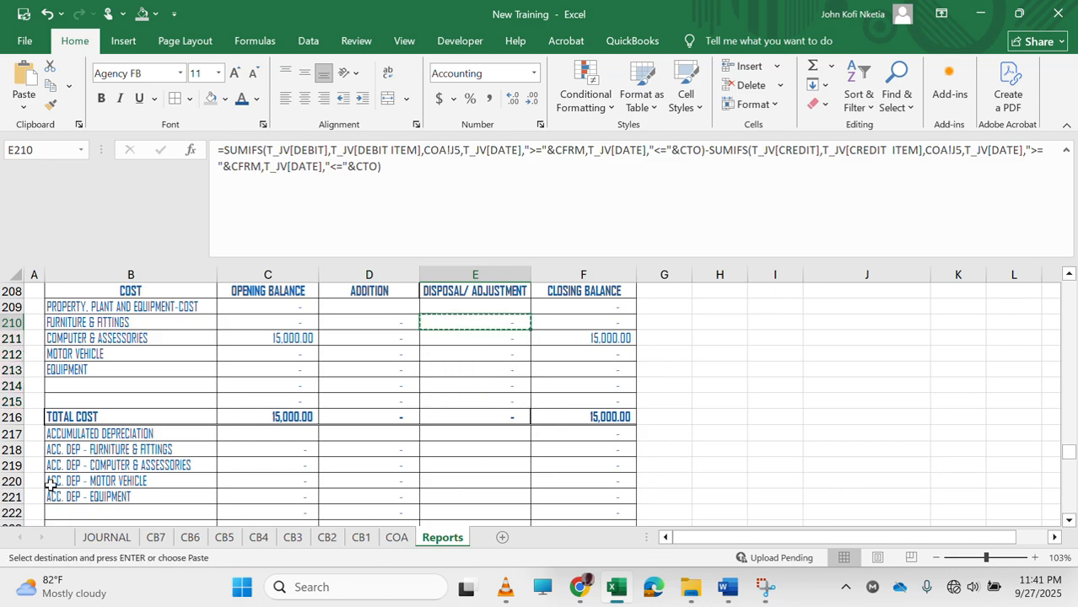
left_click(499, 455)
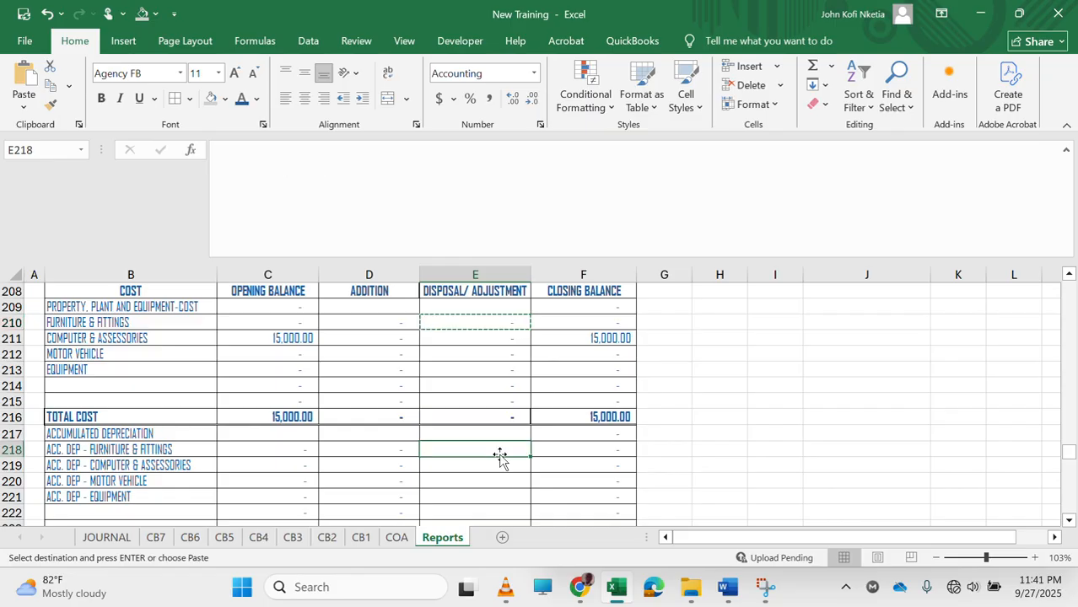
key("ctrl+v")
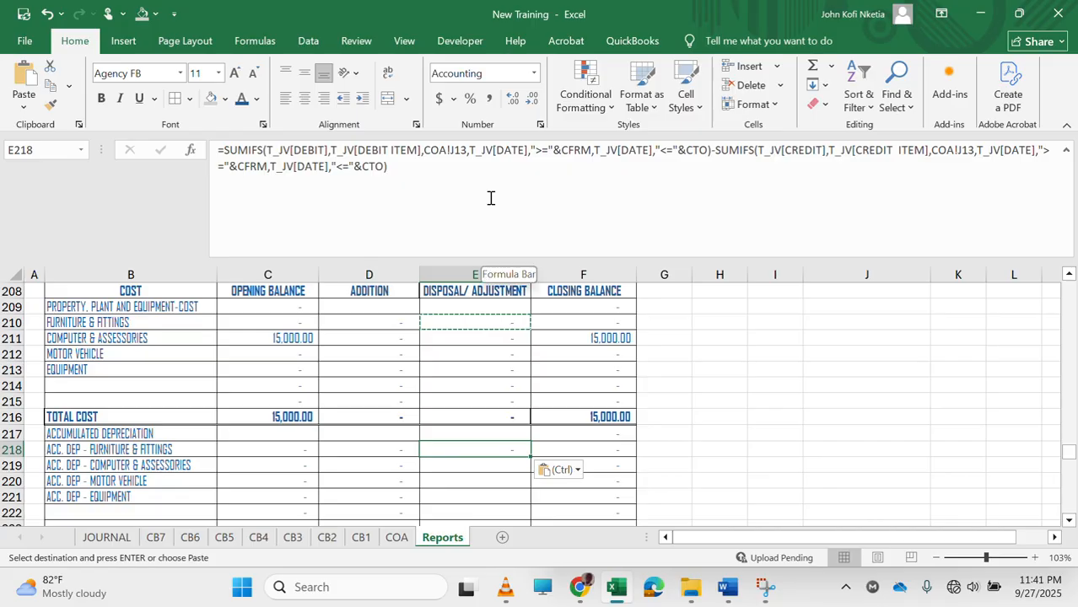
Try to reverse the signs in E218's formula, with a minus before the debit SUMIFS and a plus before the credit SUMIFS.
left_click(225, 150)
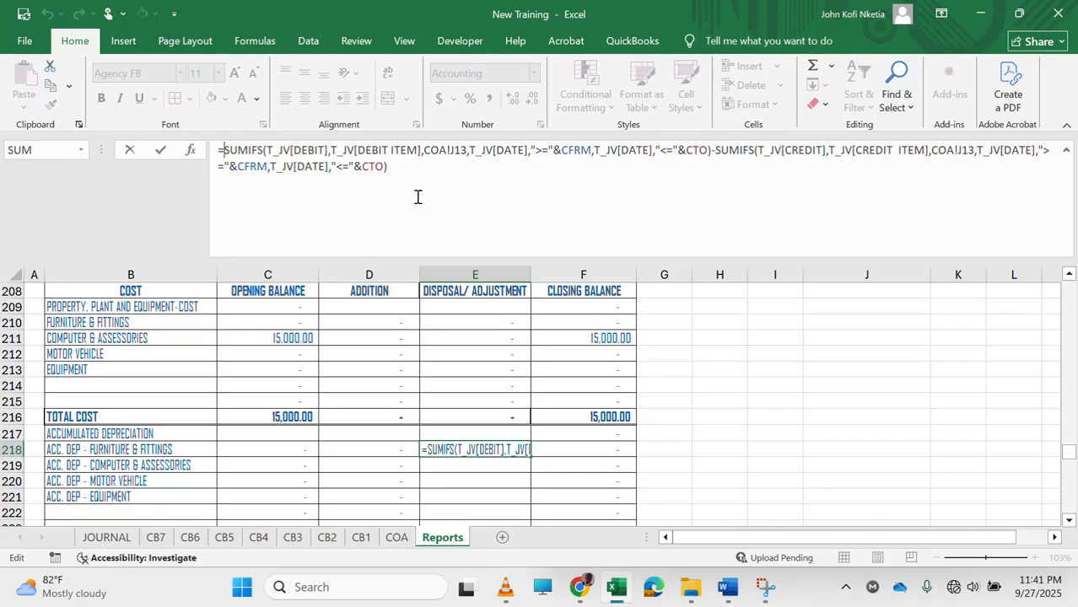
type("-")
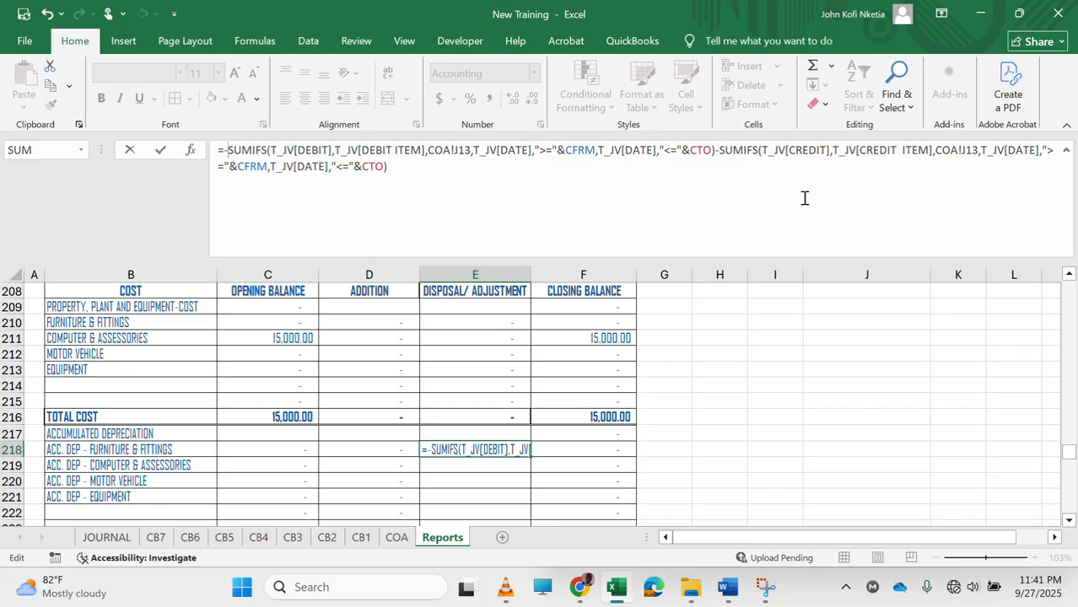
left_click(721, 151)
key("BackSpace")
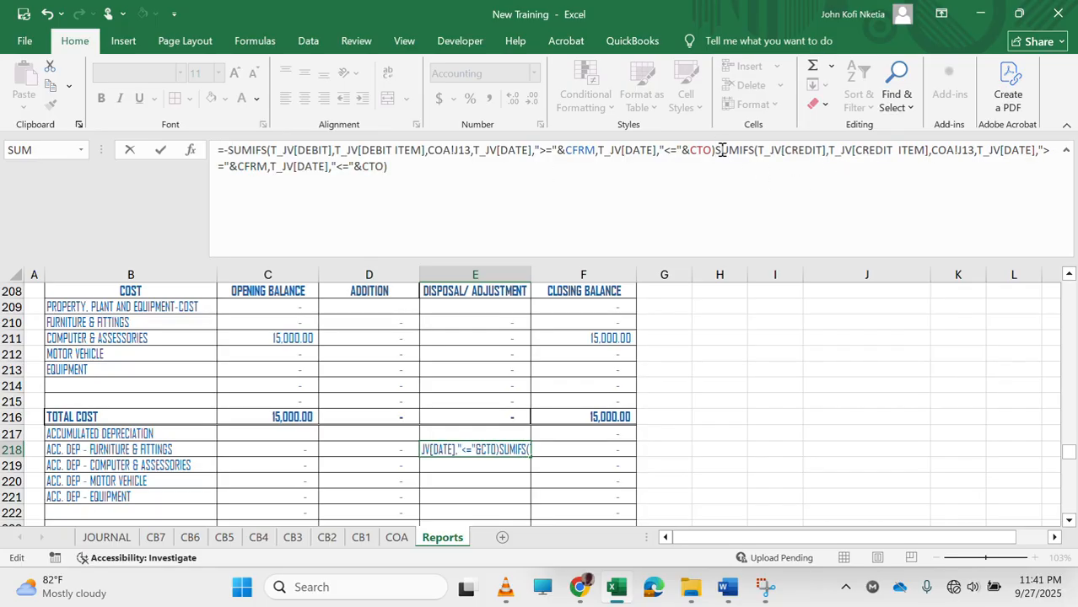
type("+")
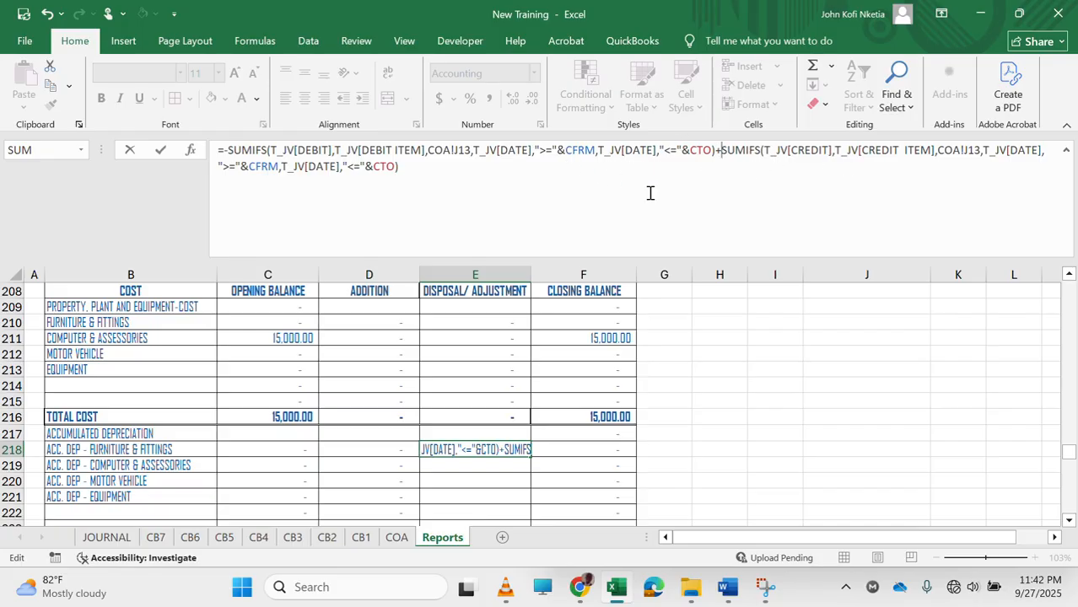
Try to change both COA!J13 criteria in E218's formula to COA!L13 after consulting the accumulated depreciation adjustment column on the COA sheet.
left_click(398, 537)
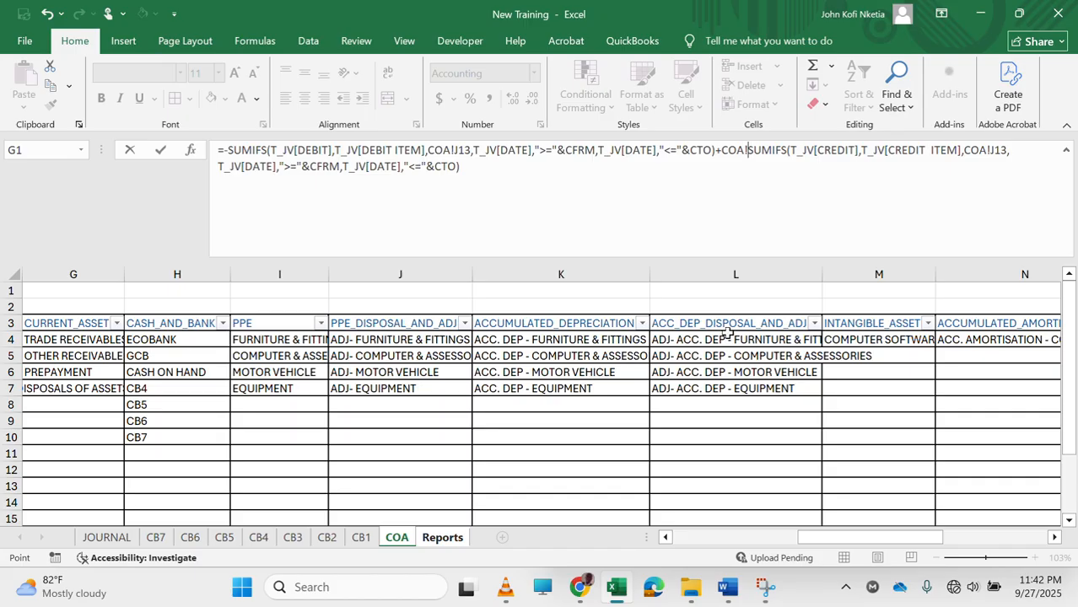
left_click(442, 537)
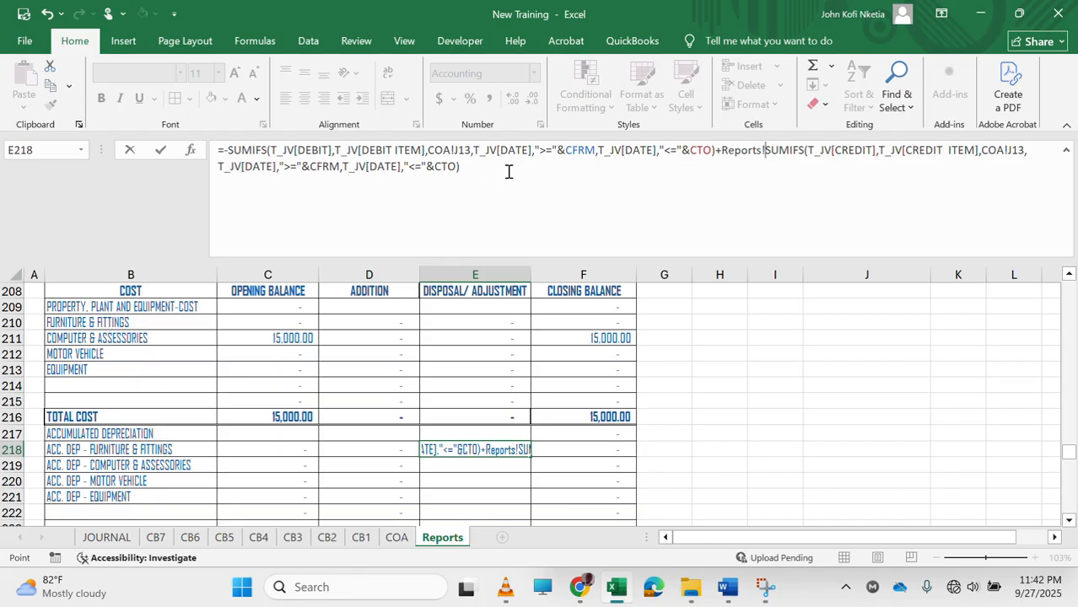
left_click(460, 150)
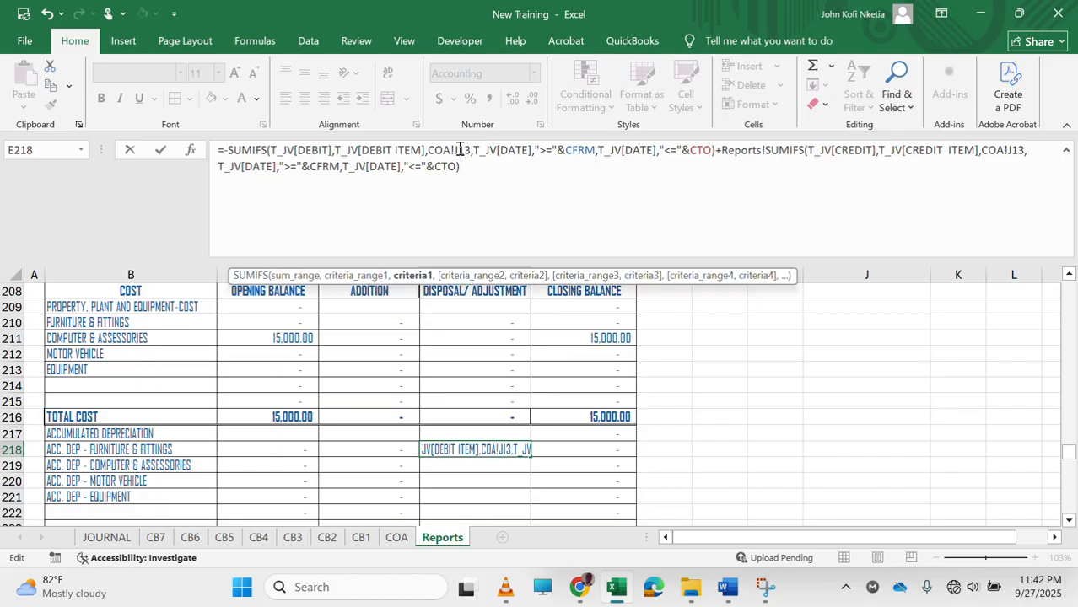
type("l")
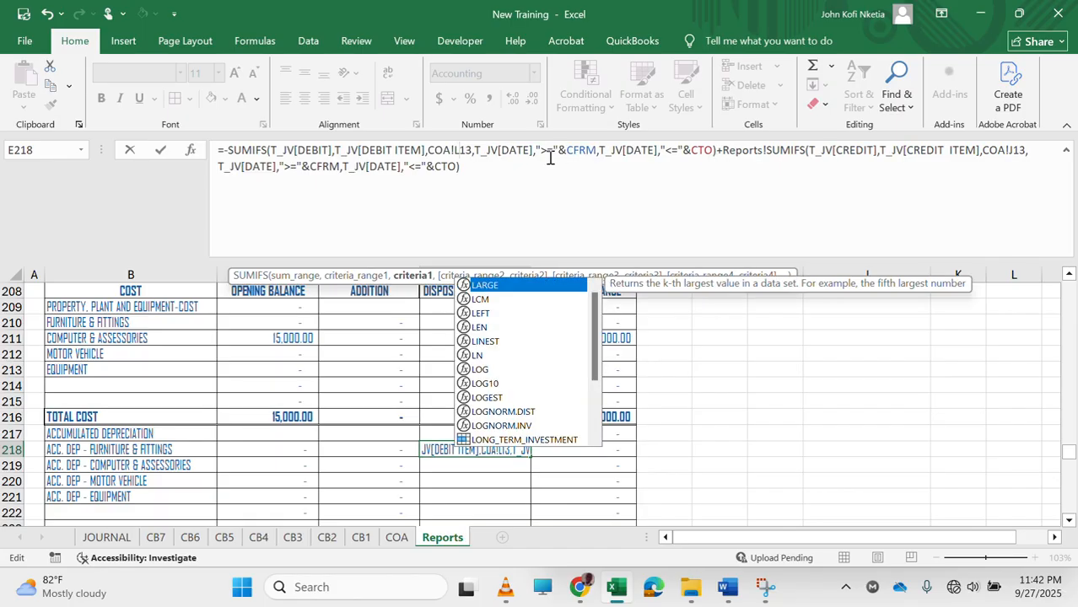
left_click(1014, 149)
key("BackSpace")
type("L")
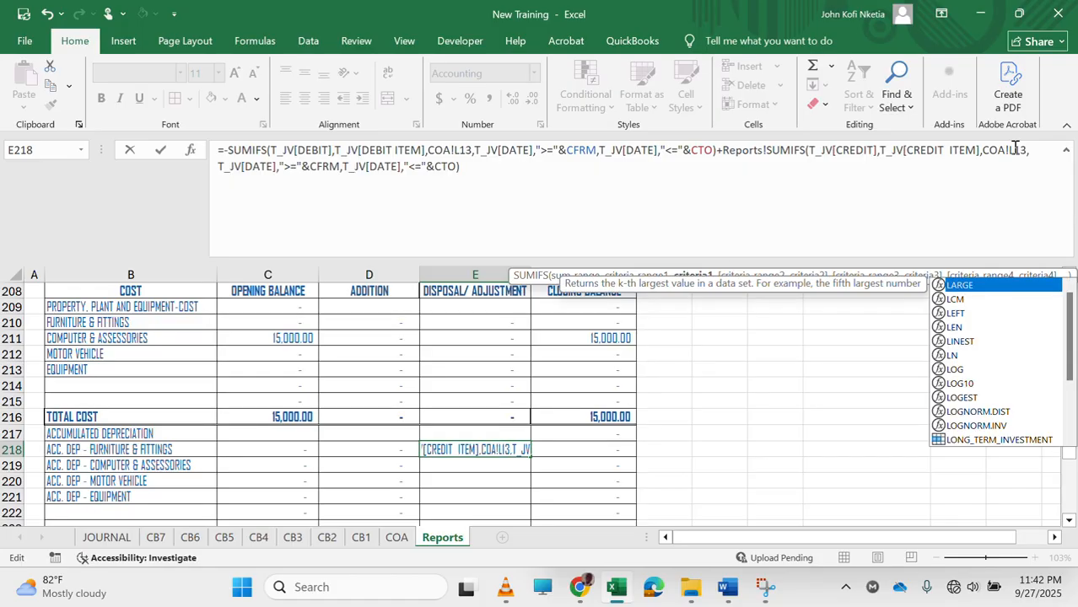
key("Return")
key("Return")
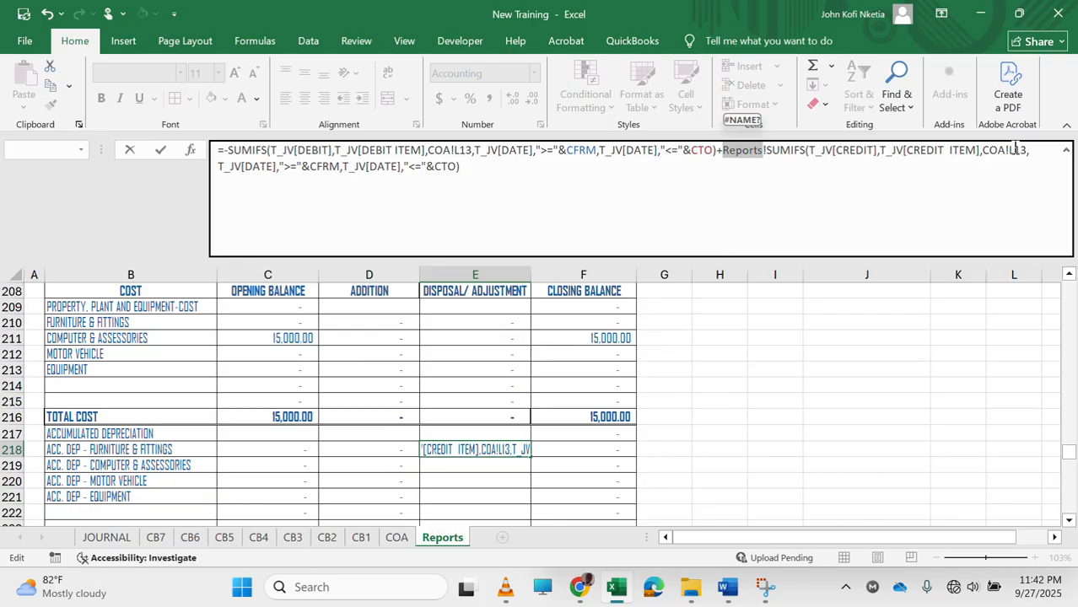
key("Escape")
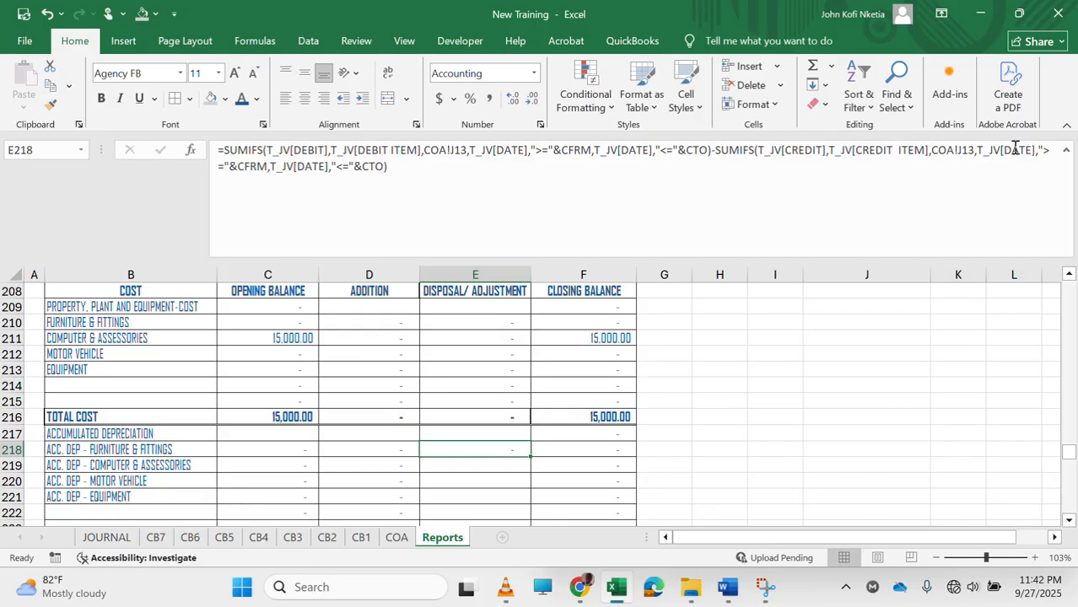
Change both COA!J13 criteria in E218's formula to COA!L13.
left_click(453, 151)
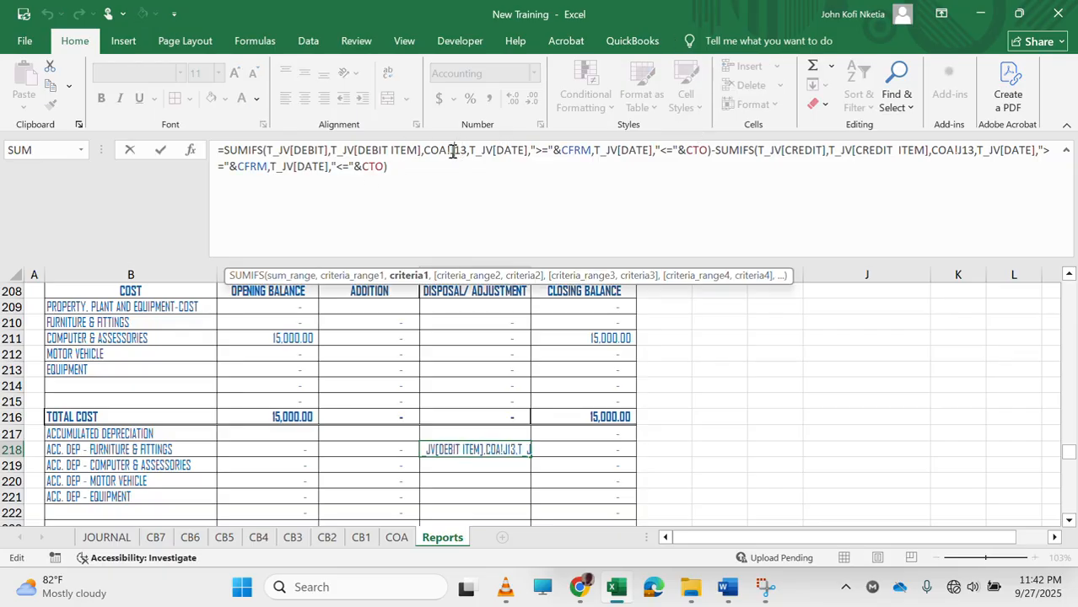
key("BackSpace")
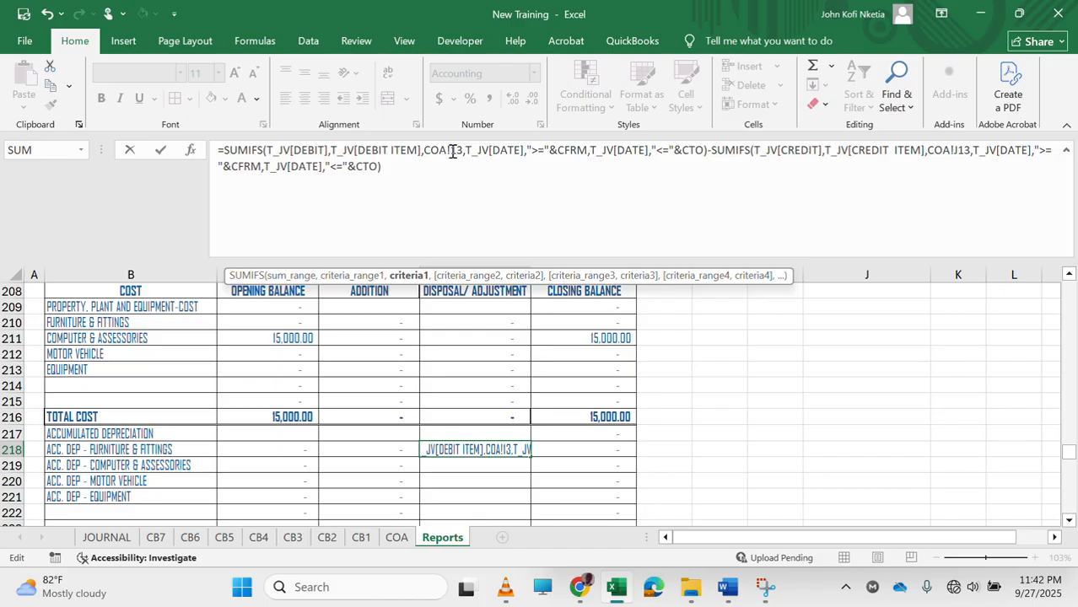
type("L")
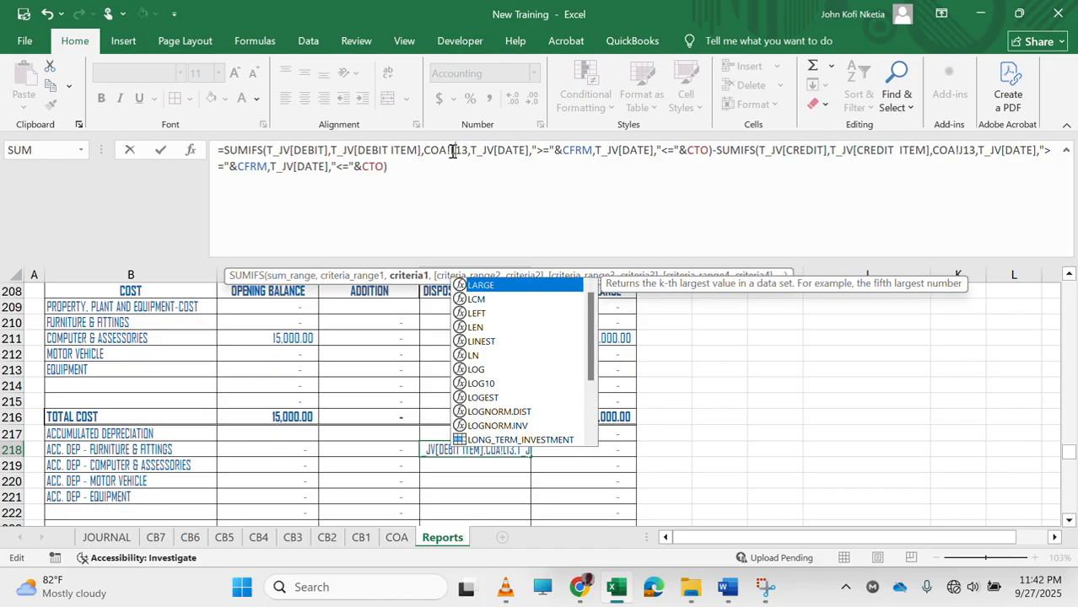
left_click(964, 149)
key("BackSpace")
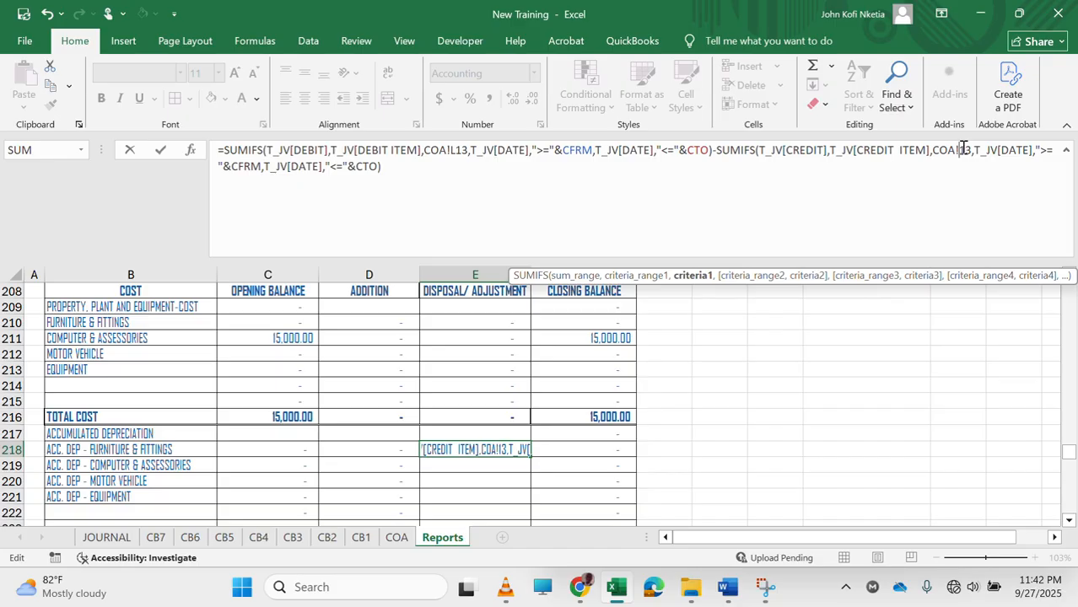
type("L")
key("Return")
key("Up")
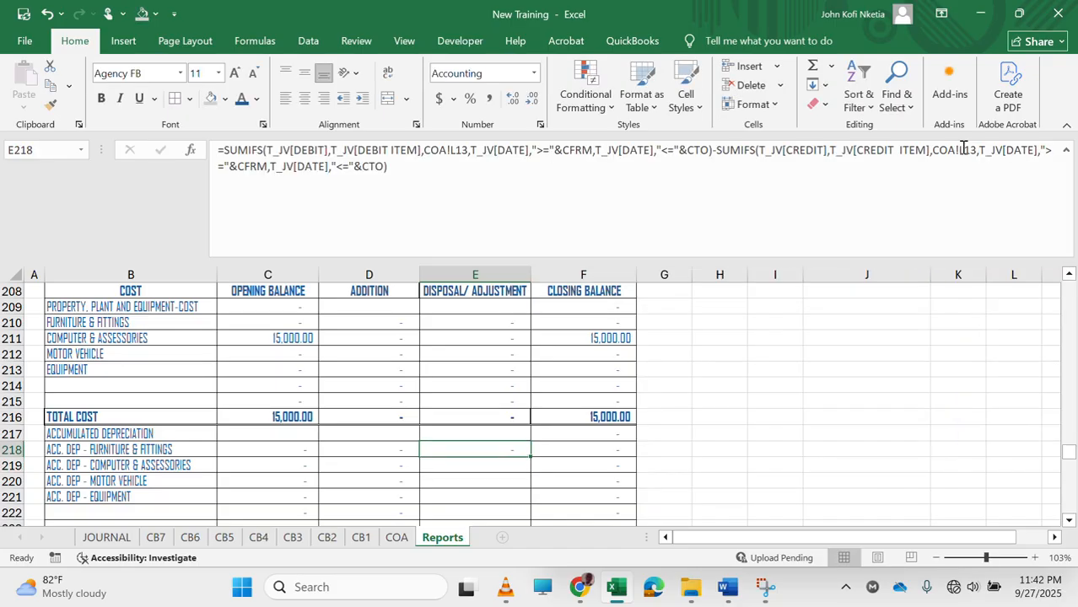
Put a minus before the debit SUMIFS and a plus before the credit SUMIFS in E218's formula, and fill it down to E223.
left_click(227, 149)
type("-")
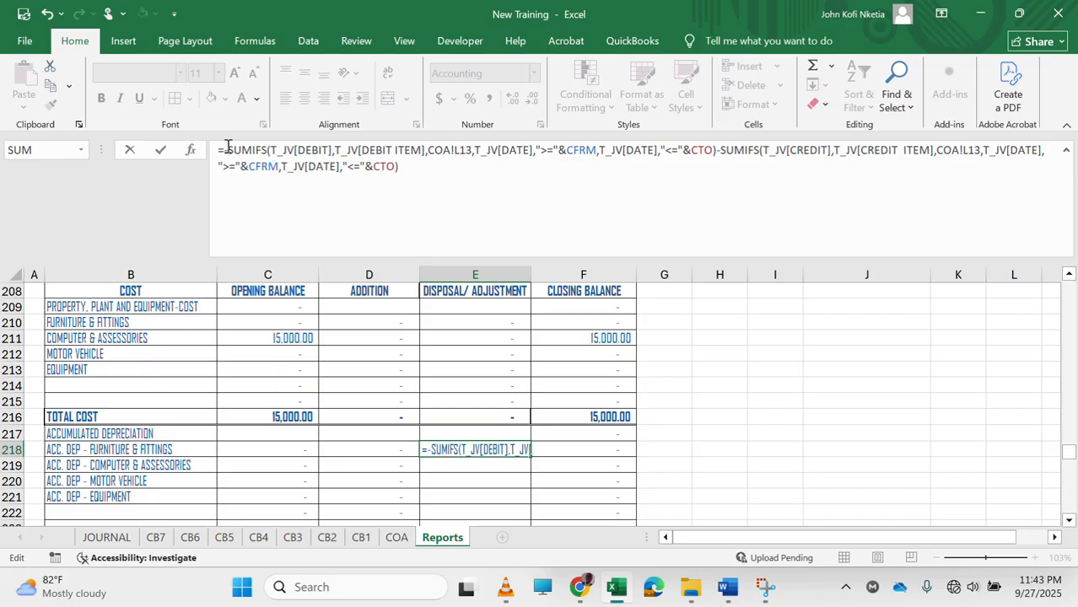
left_click(720, 149)
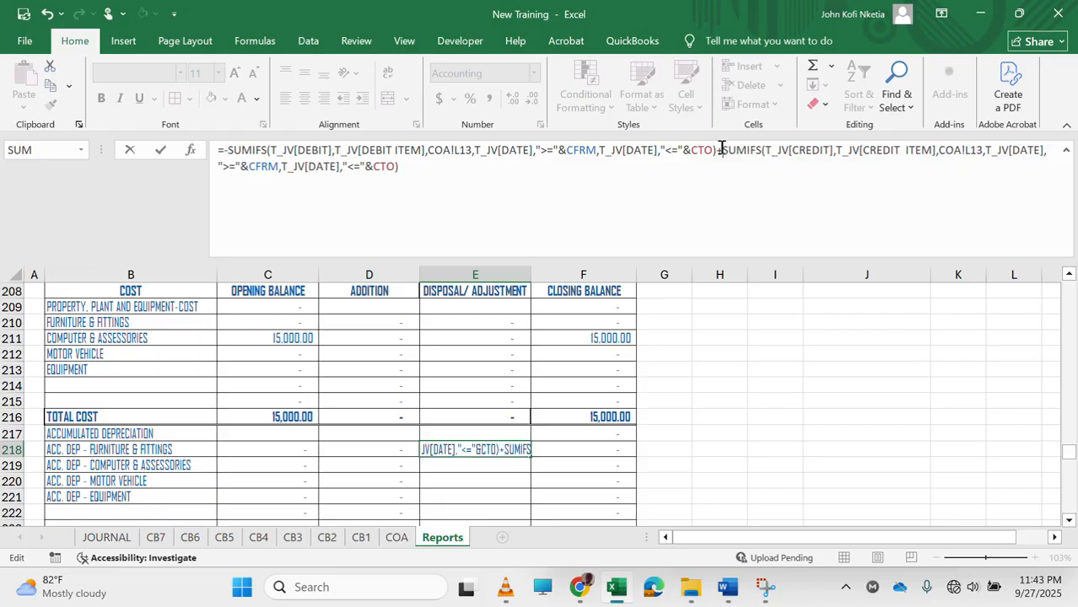
key("Return")
key("Up")
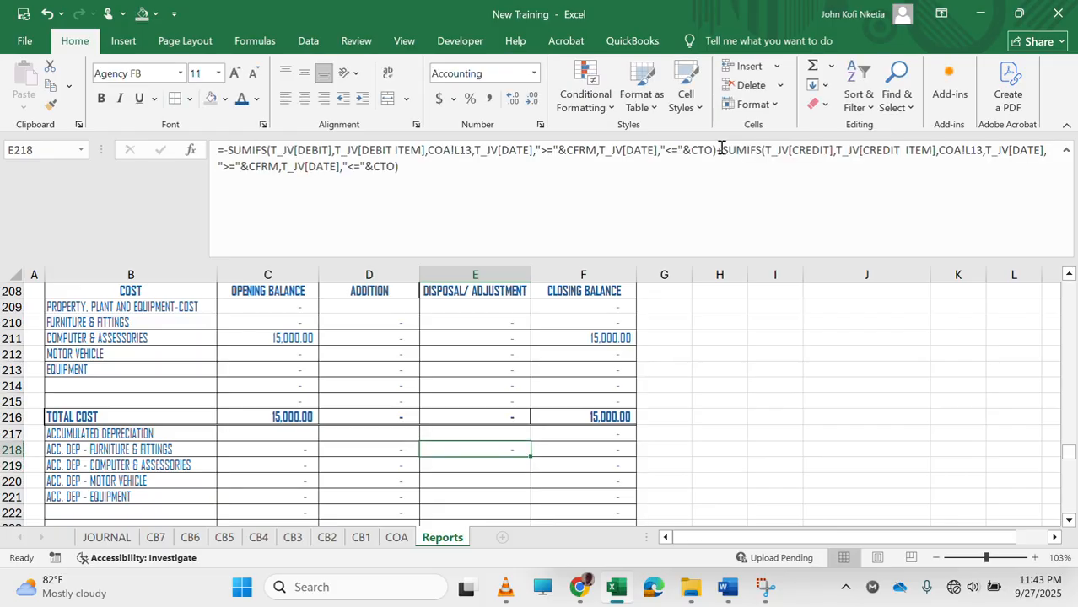
left_click_drag(529, 455, 517, 484)
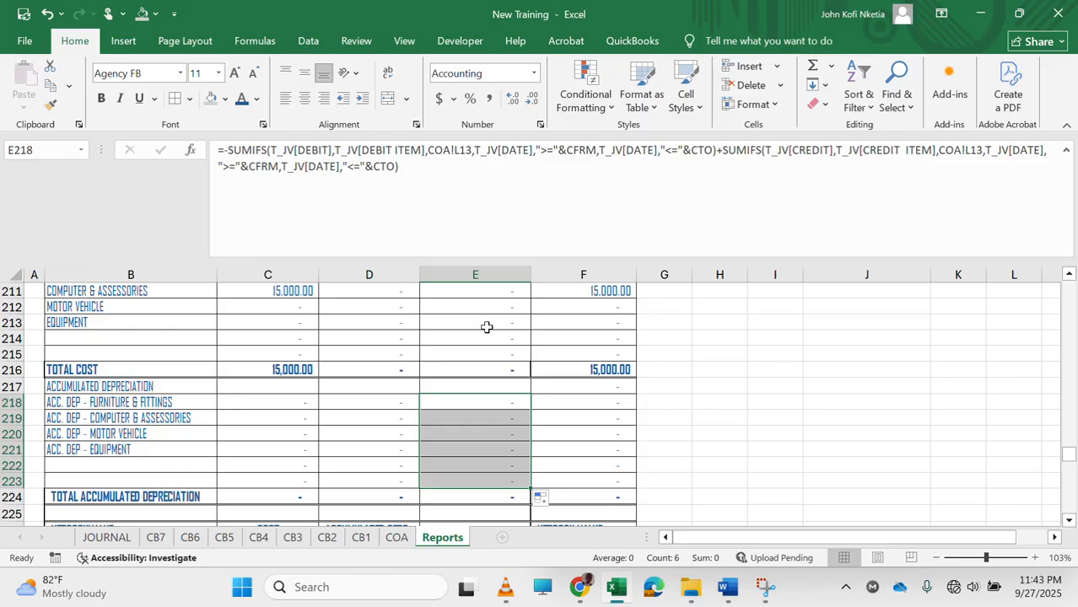
left_click(476, 298)
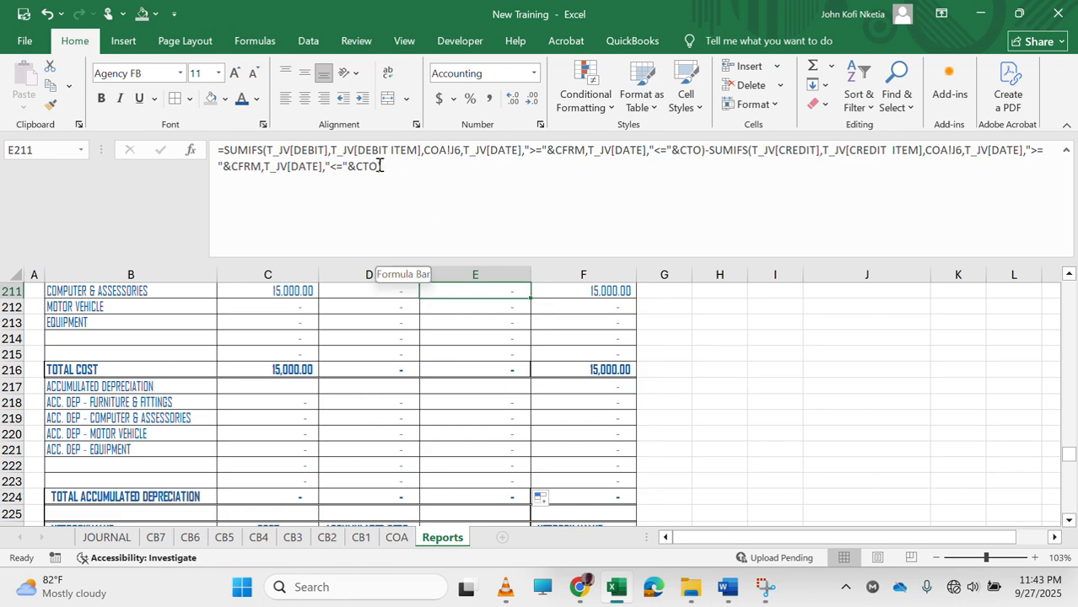
left_click_drag(390, 169, 225, 155)
key("ctrl+c")
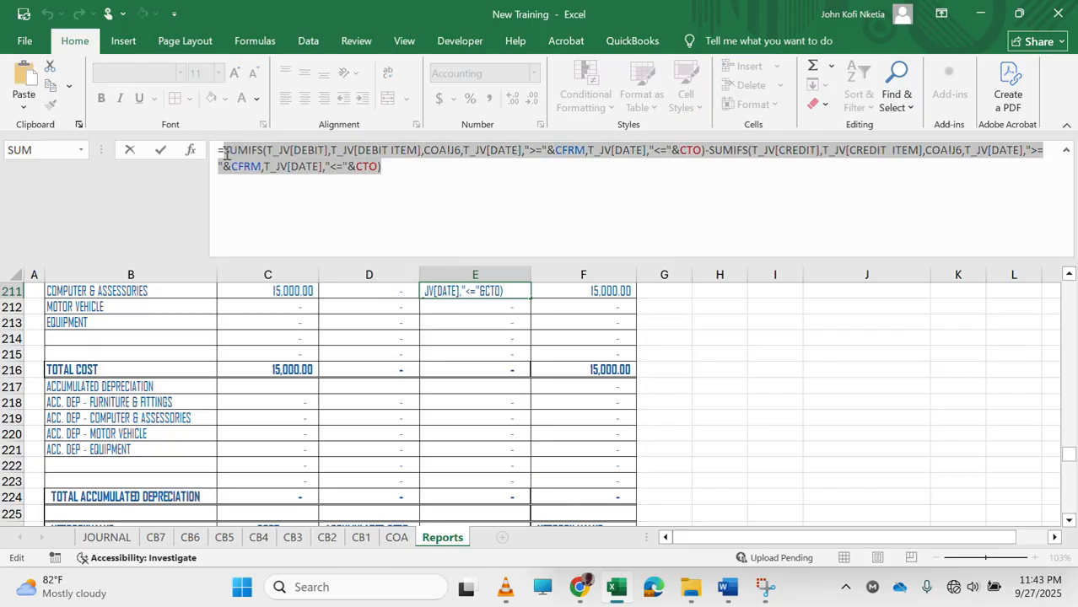
mouse_move(717, 598)
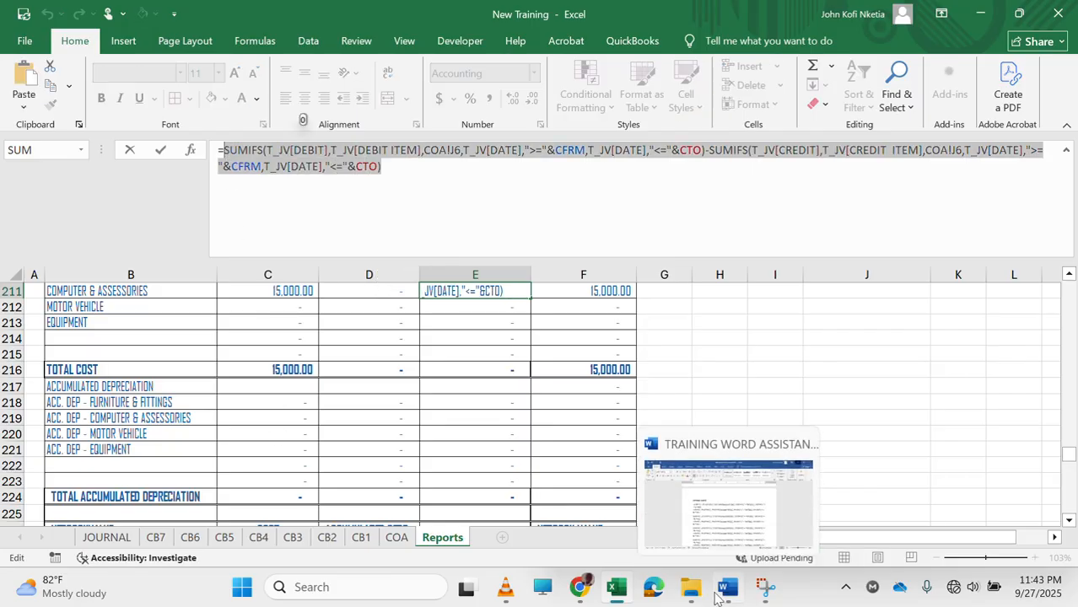
mouse_move(722, 541)
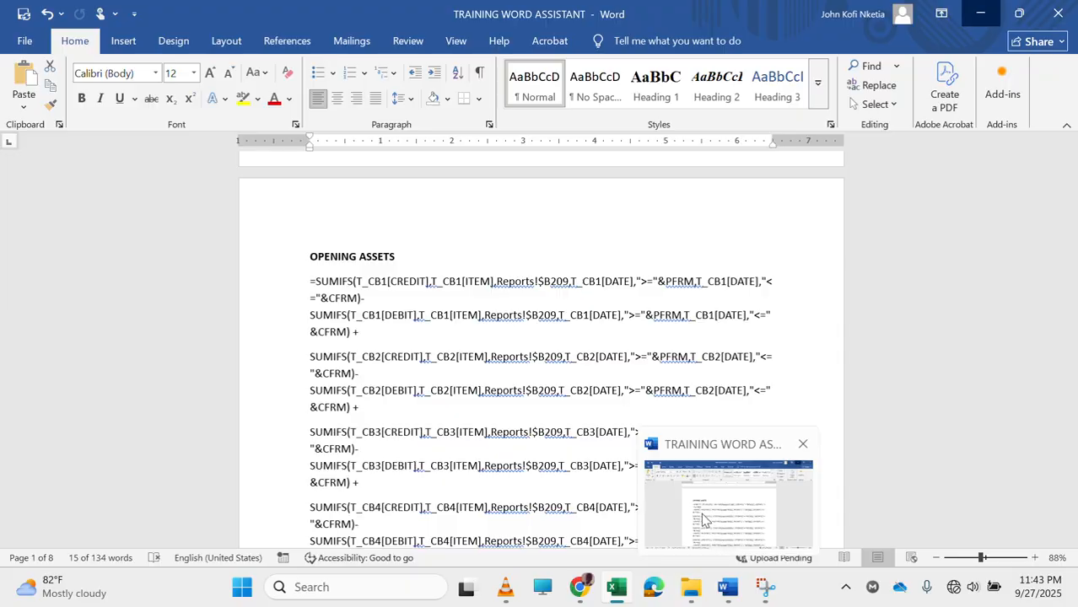
left_click(705, 523)
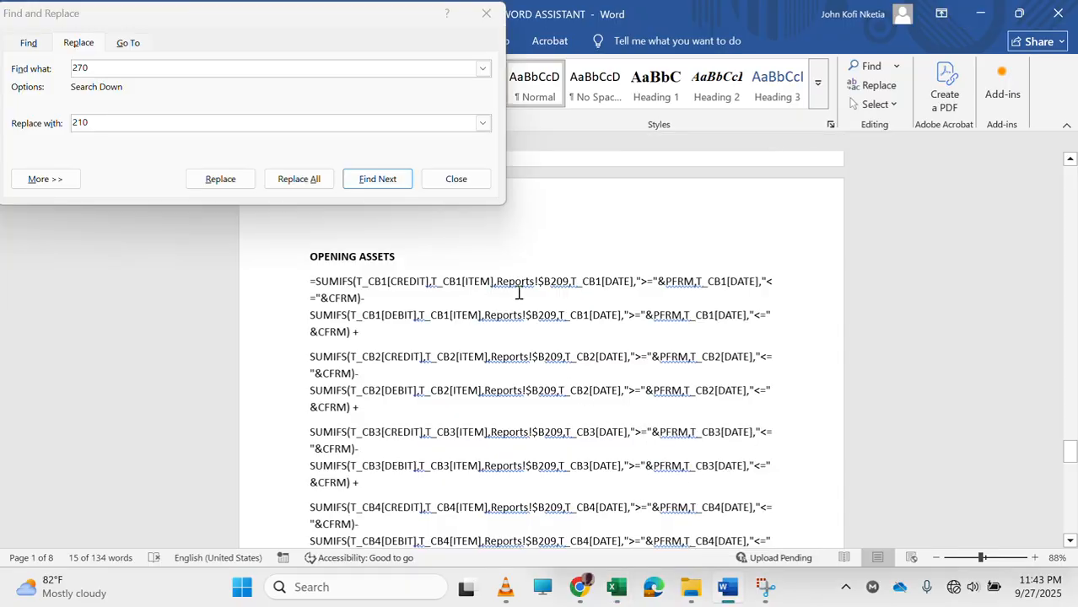
left_click(609, 588)
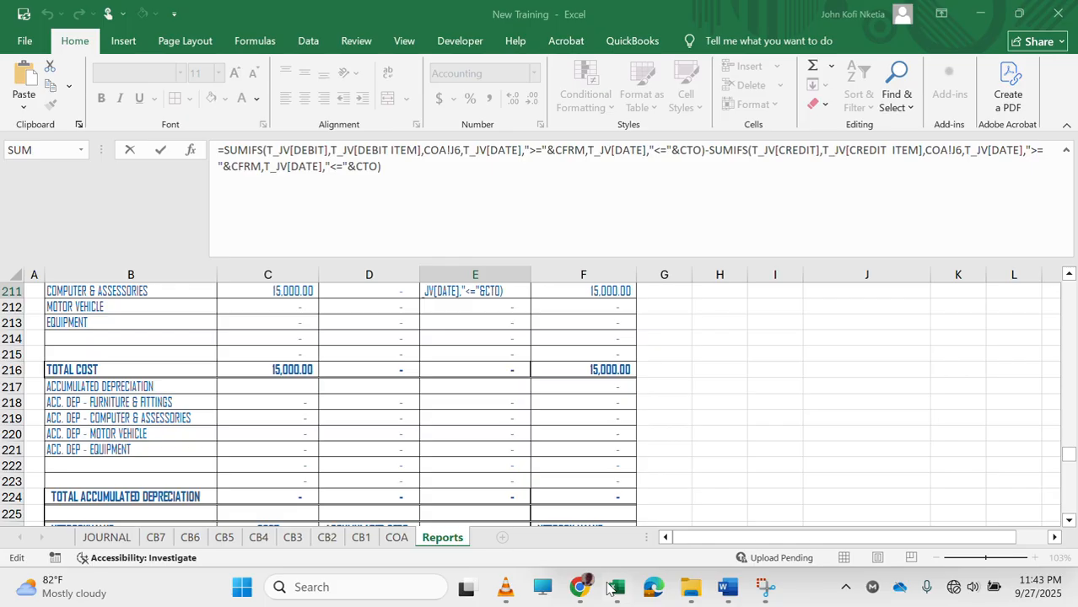
key("Escape")
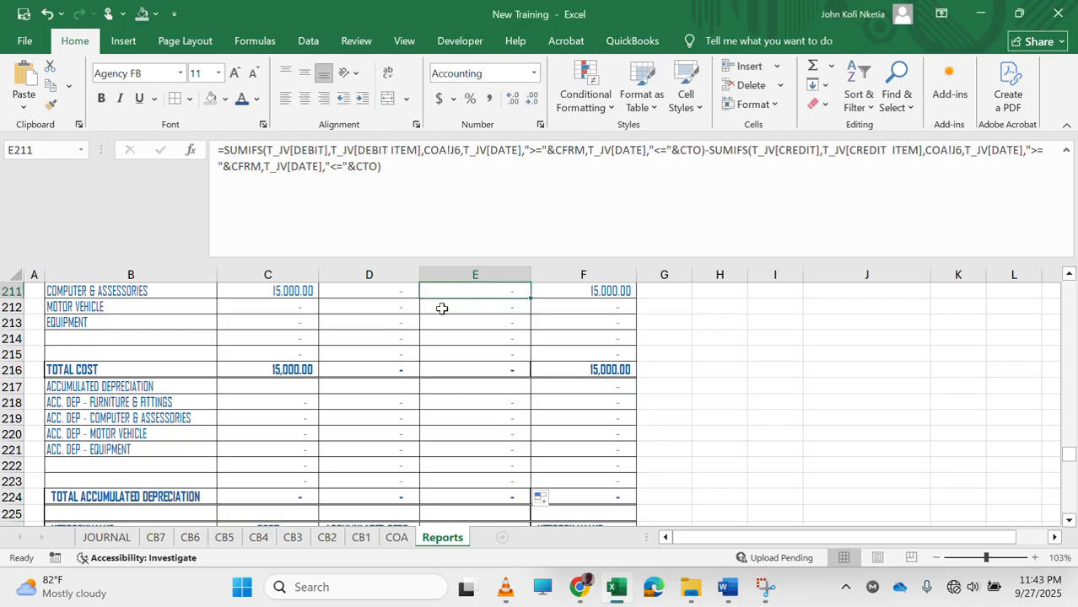
Fill E211's disposal/adjustment formula up to E209, and copy E209's SUMIFS expression without its equals sign.
scroll(445, 325, "up", 2)
left_click_drag(529, 360, 517, 319)
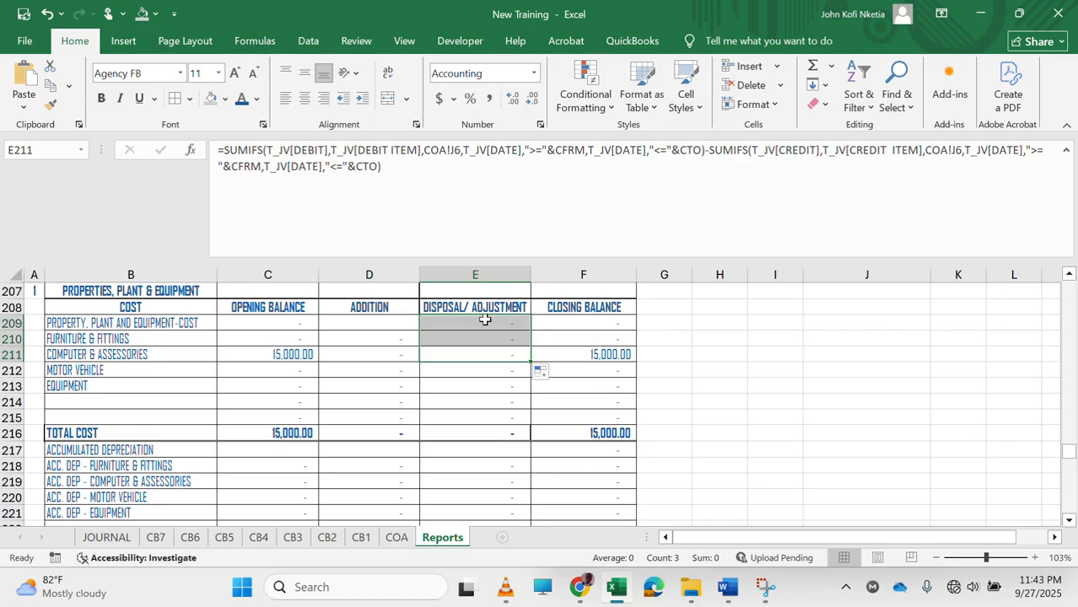
left_click(485, 321)
left_click(396, 169)
left_click_drag(396, 169, 192, 124)
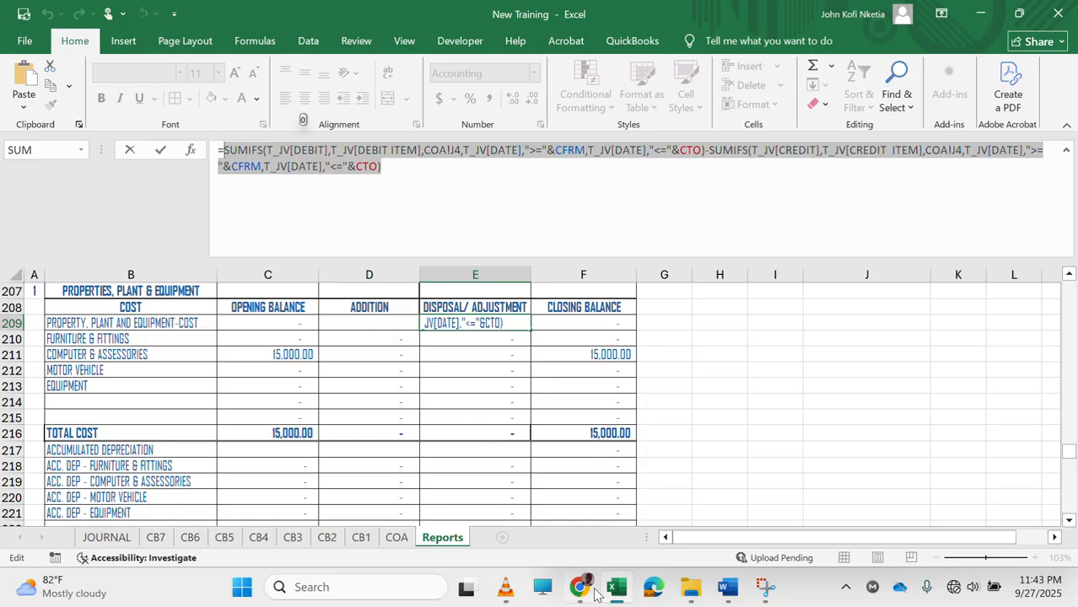
Switch to the TRAINING WORD ASSISTANT document in Word and append a plus sign and the copied expression to the OPENING ASSETS formula.
left_click(730, 590)
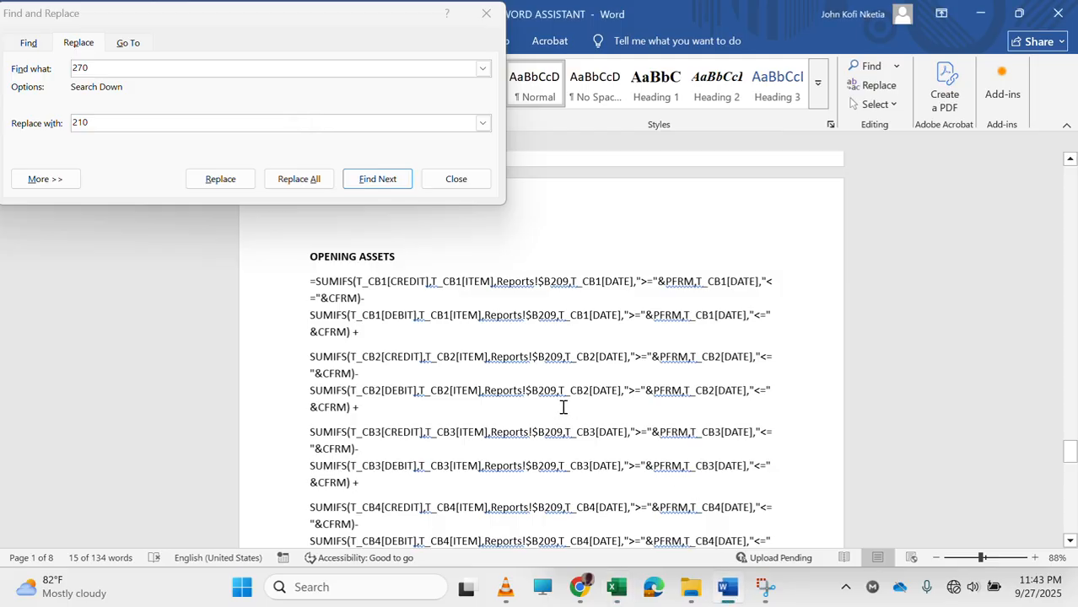
scroll(563, 407, "down", 9)
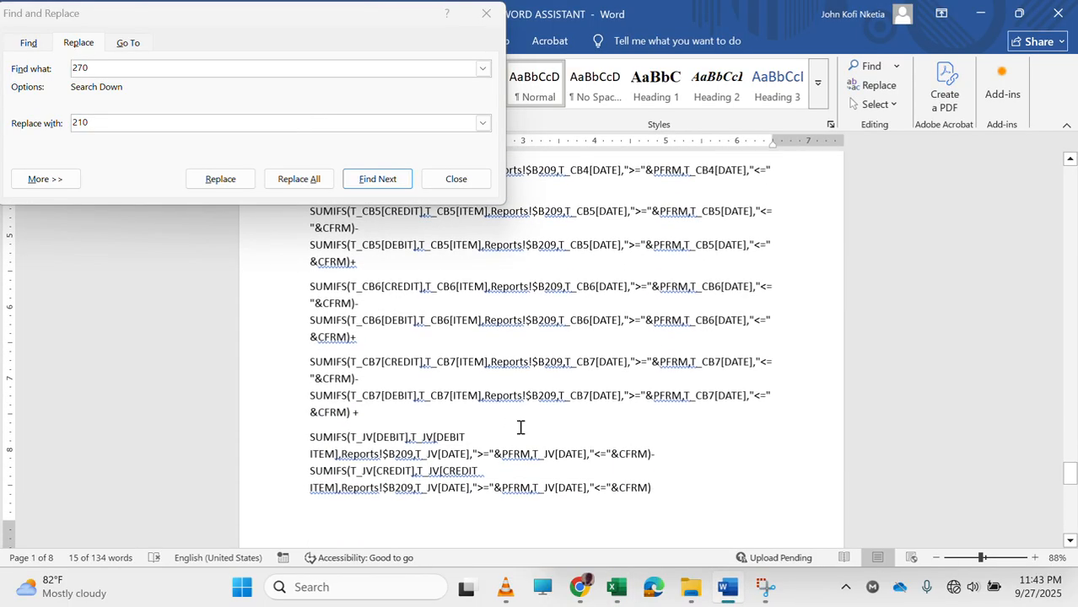
scroll(505, 434, "down", 1)
left_click(687, 392)
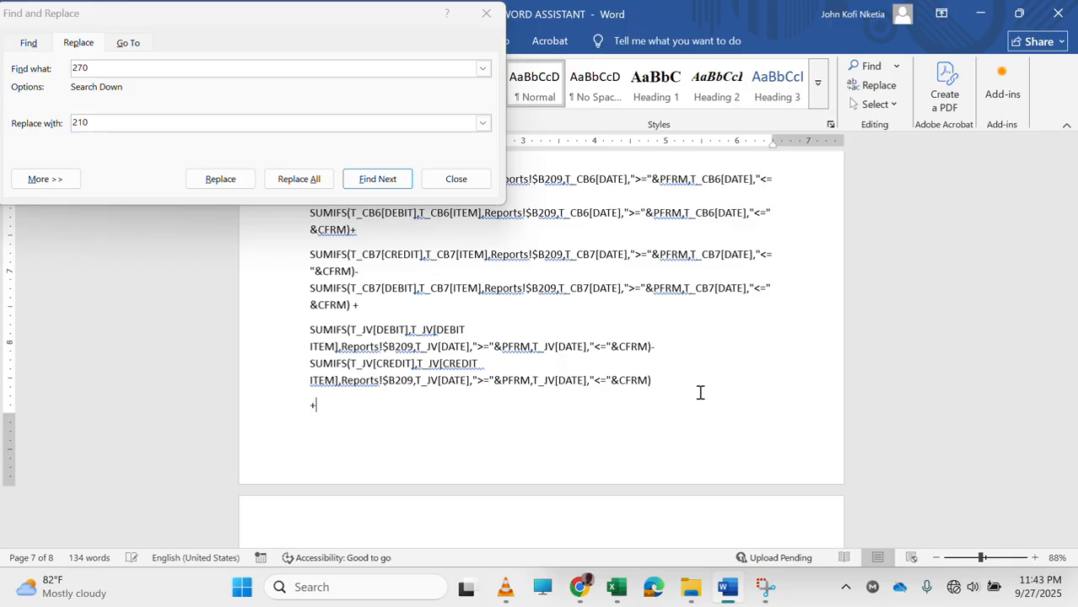
key("ctrl+End")
key("ctrl+v")
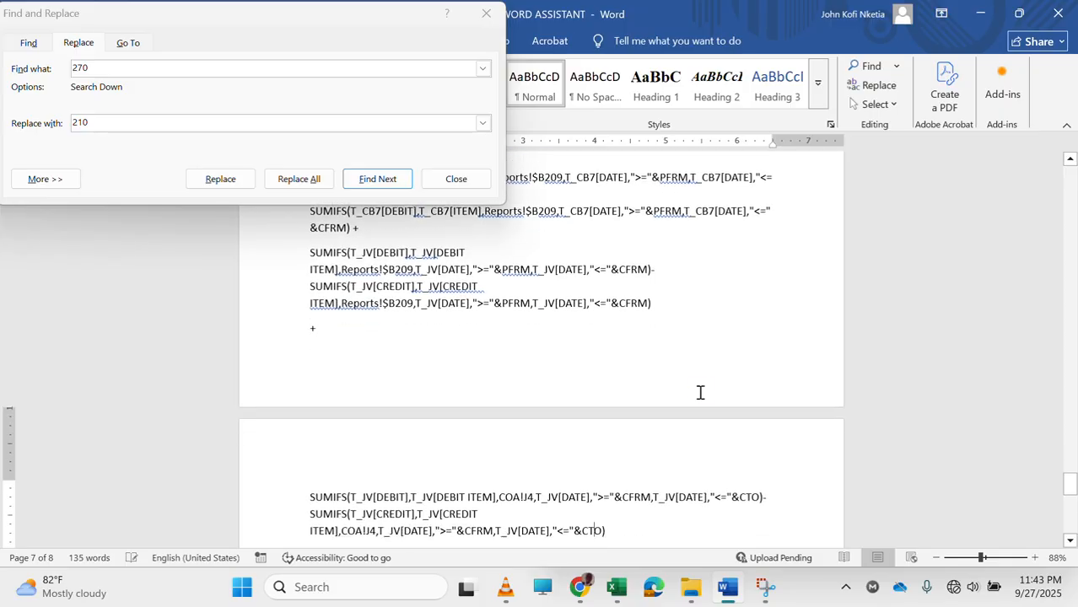
scroll(614, 480, "down", 1)
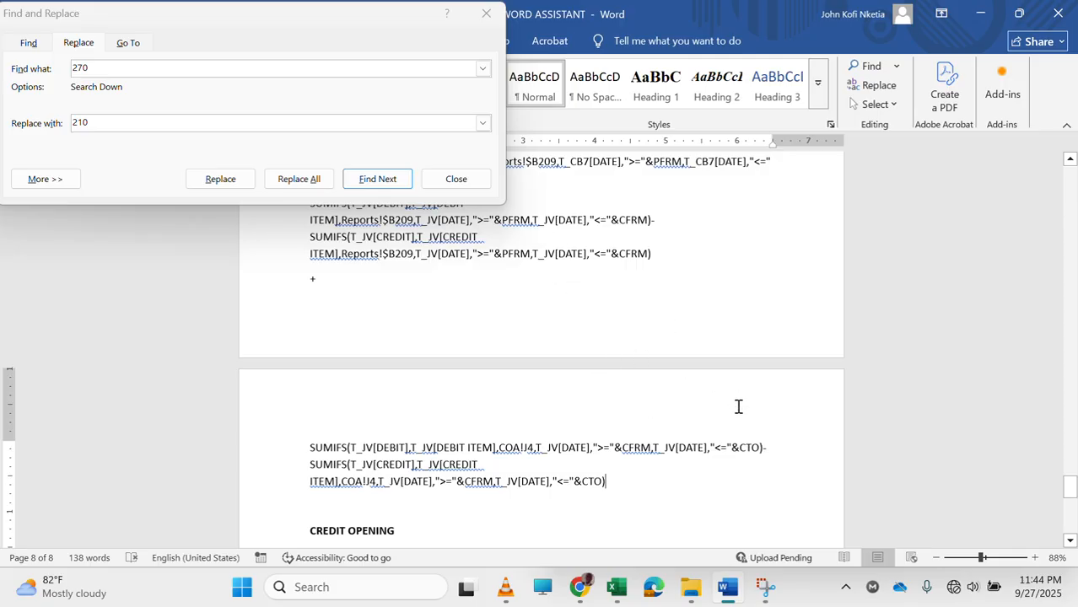
scroll(773, 365, "up", 1)
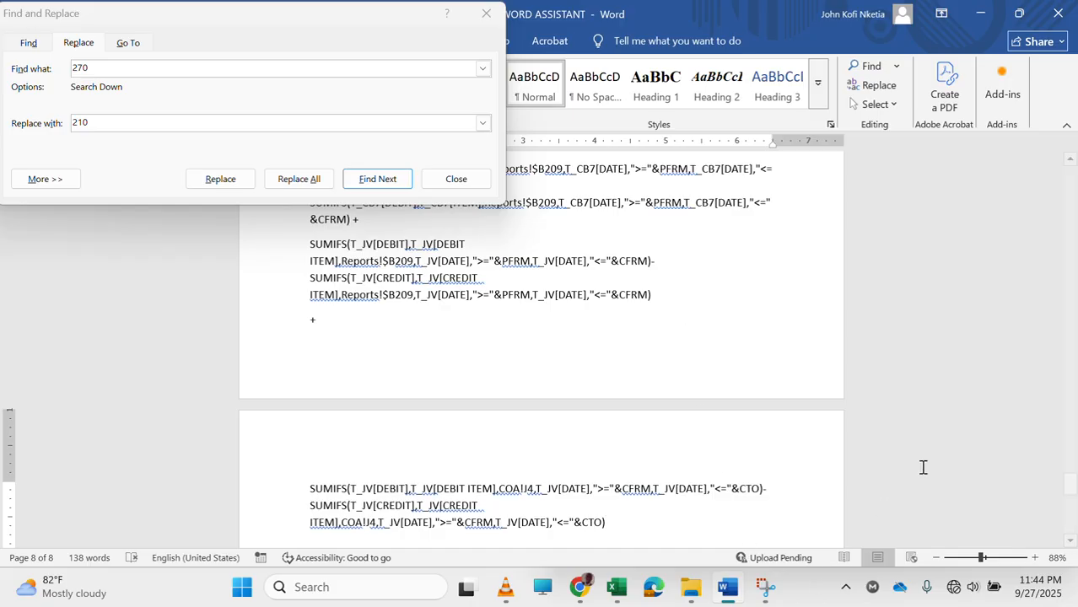
Set the date criteria in the appended debit SUMIFS to PFRM as start and CFRM as end.
left_click(629, 488)
key("BackSpace")
type("P")
key("Delete")
key("Delete")
key("Delete")
type("FRM")
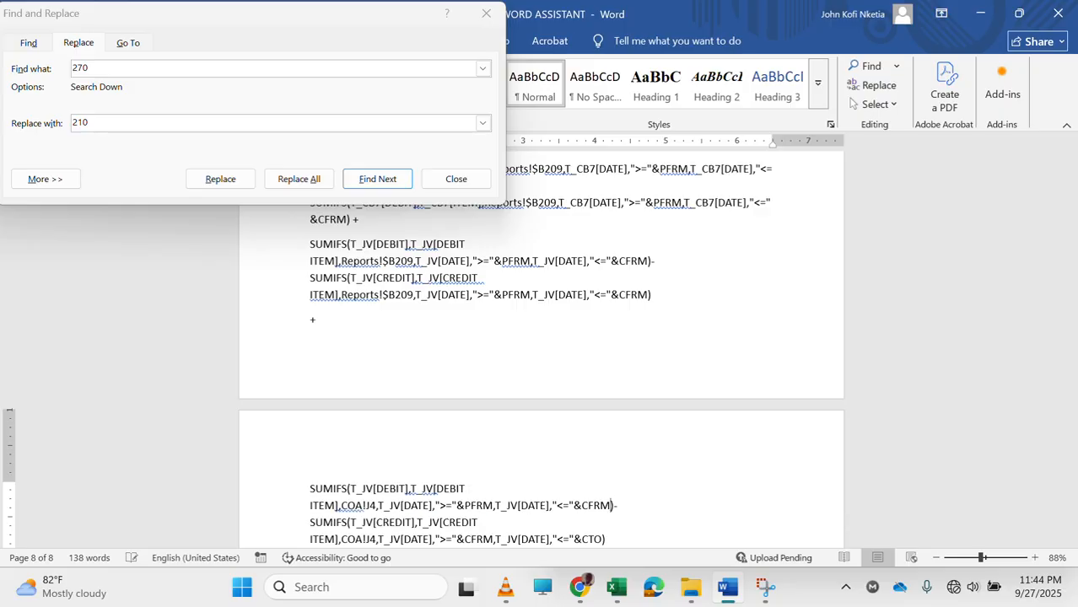
Try to replace CFRM in the appended credit SUMIFS with PFRM, first by reusing the name from the debit part.
scroll(520, 502, "down", 3)
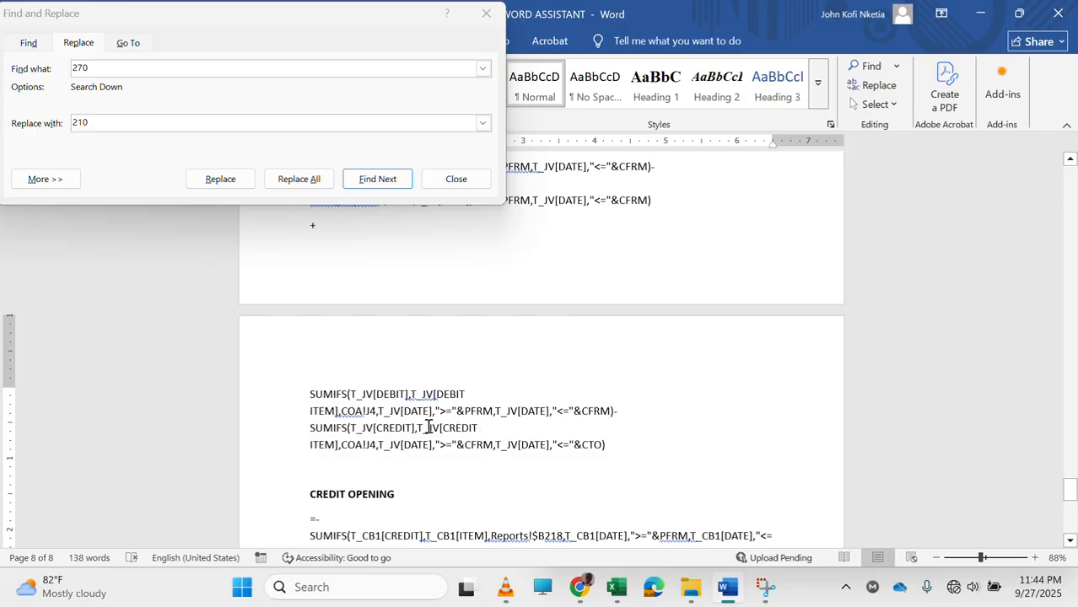
double_click(478, 412)
key("ctrl+c")
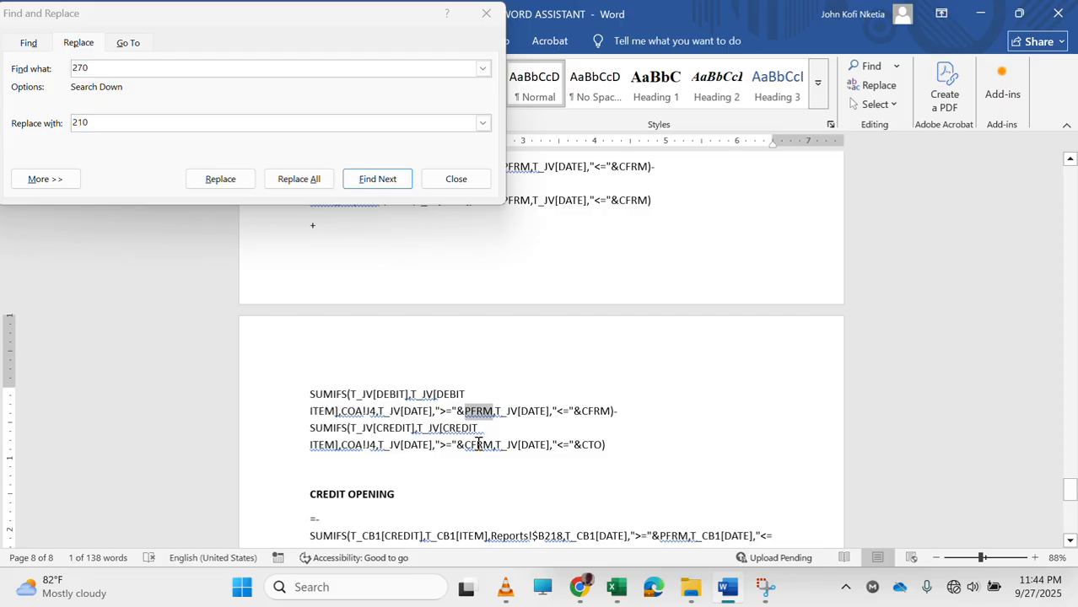
double_click(479, 444)
key("ctrl+v")
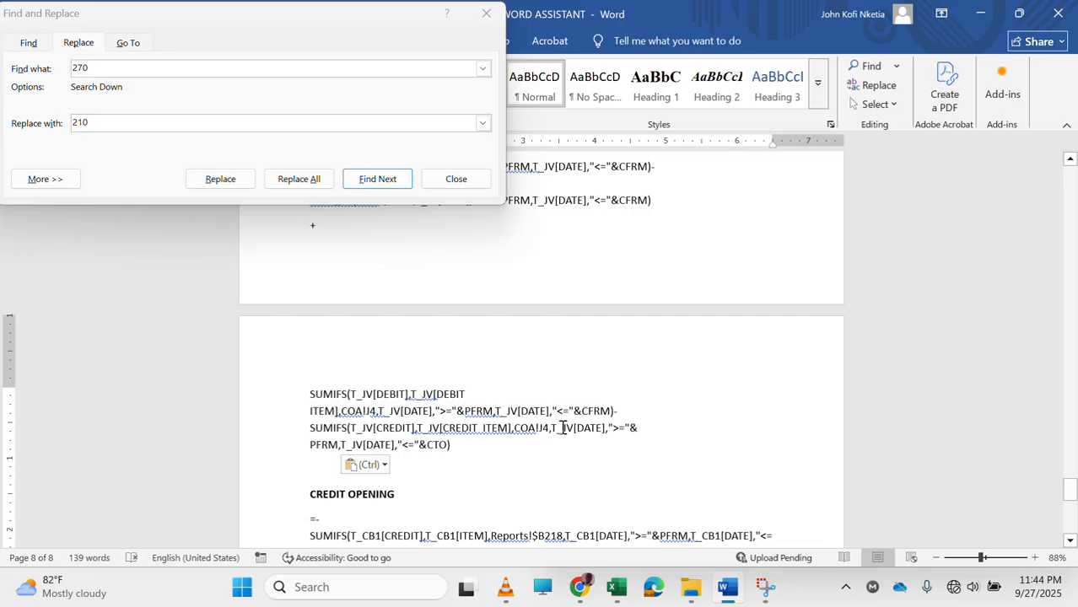
key("ctrl+z")
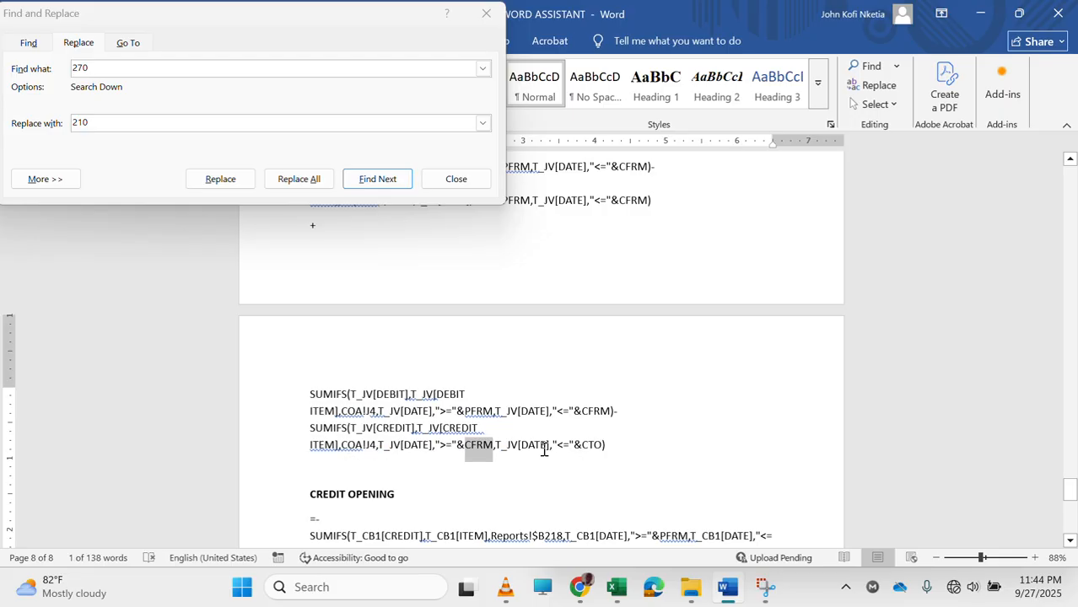
key("ctrl+v")
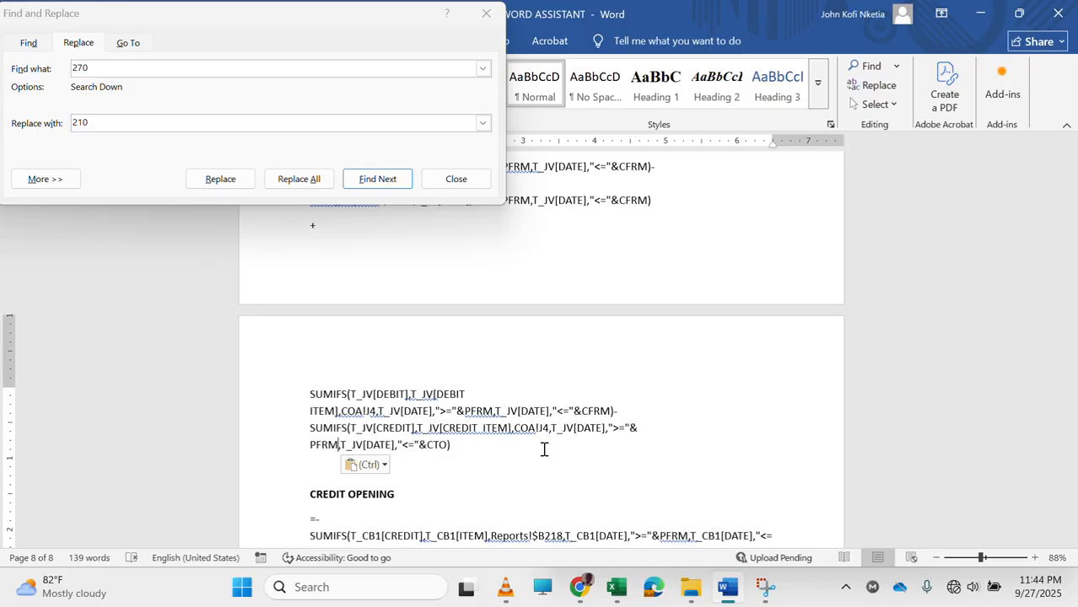
key("ctrl+z")
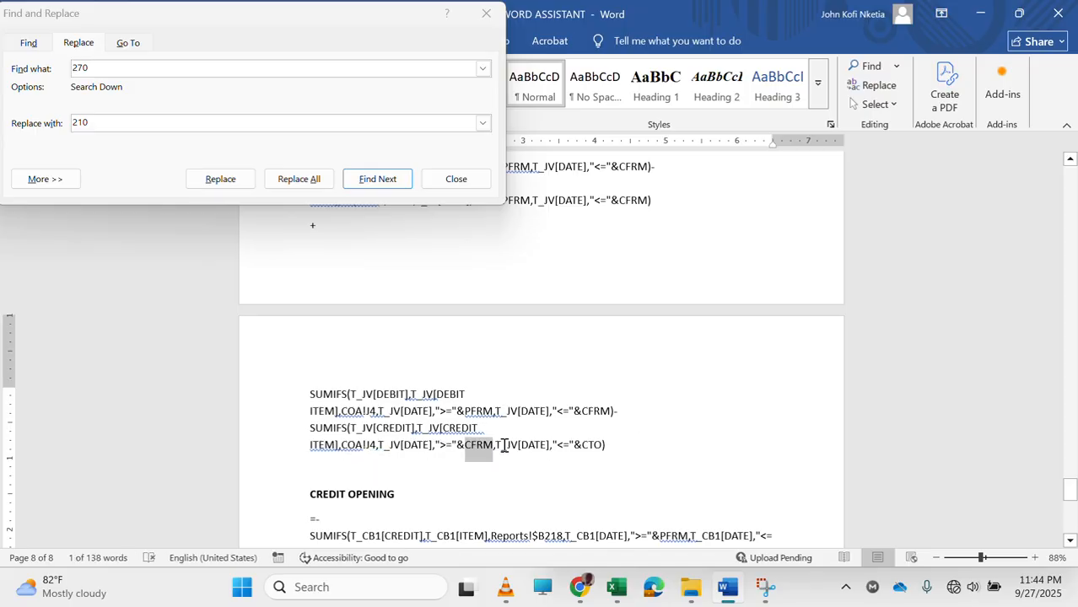
type("PFR")
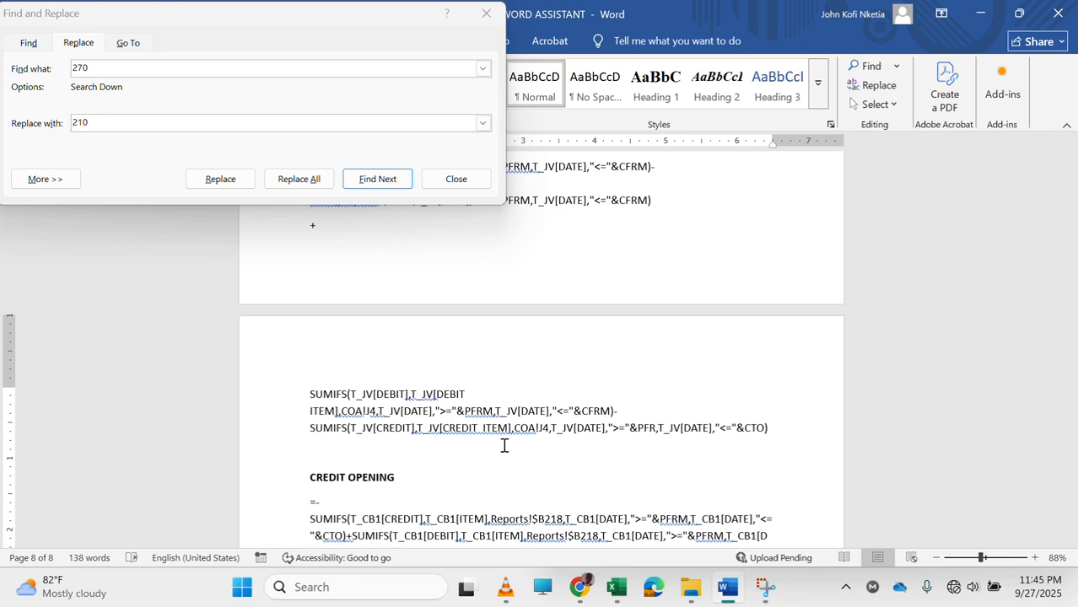
key("ctrl+z")
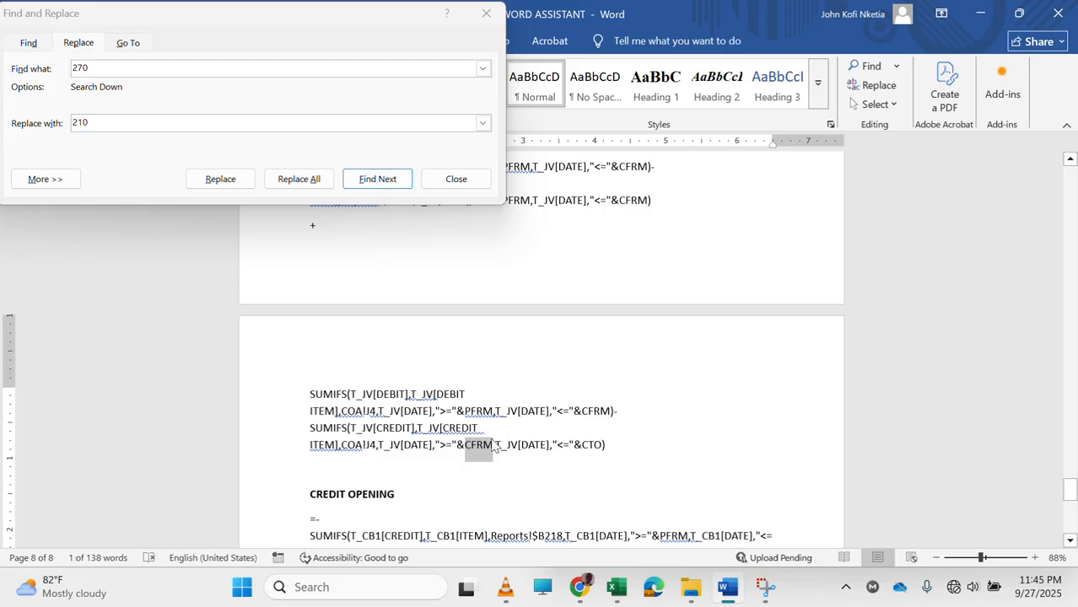
Set the date criteria in the appended credit SUMIFS to PFRM as start and CFRM as end.
left_click(471, 447)
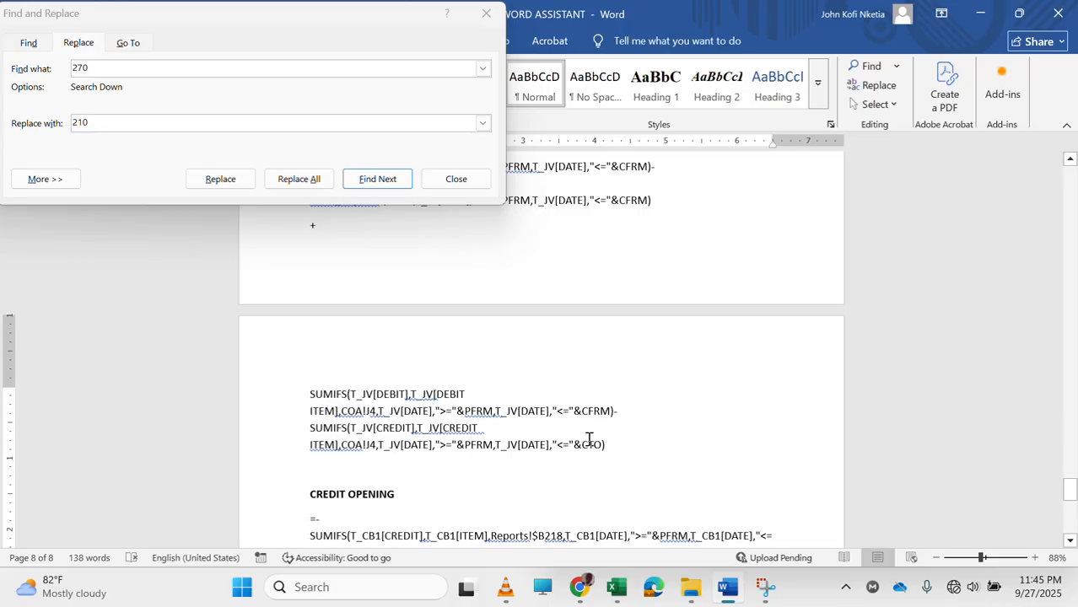
left_click_drag(589, 445, 602, 445)
type("FRM")
Copy the complete OPENING ASSETS formula from Word and replace the opening balance formula in C209 of Excel's Reports sheet with it.
left_click_drag(618, 446, 301, 432)
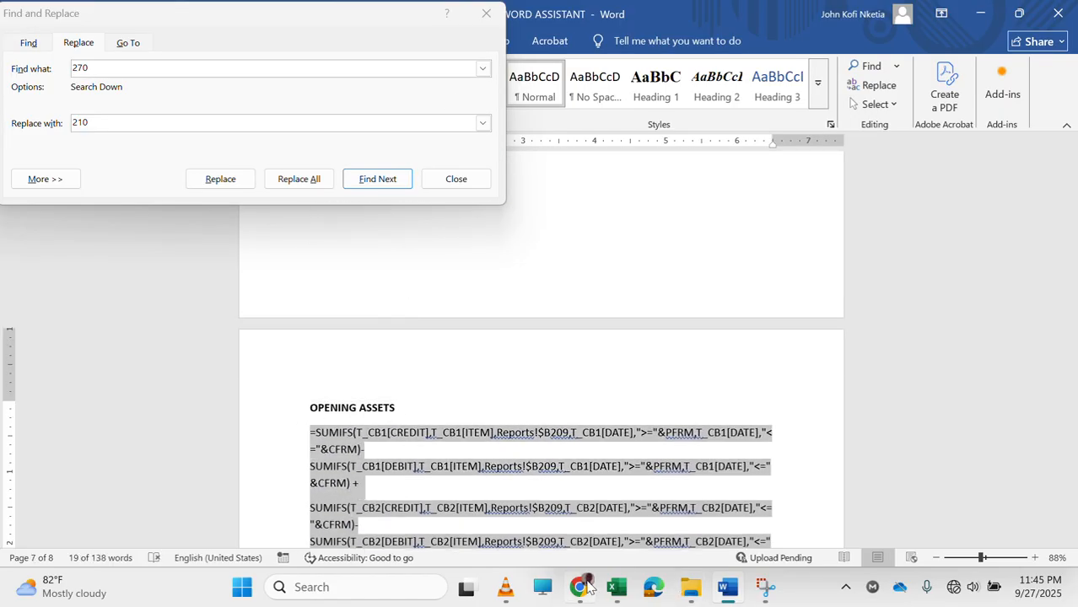
left_click(618, 588)
key("ctrl+a")
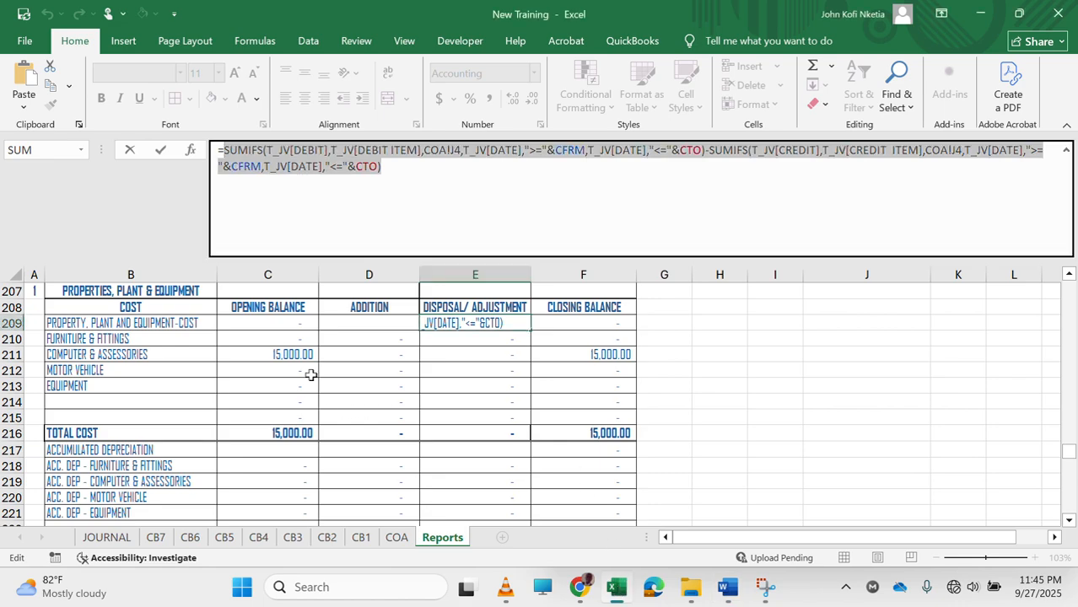
type("=")
left_click(279, 324)
key("Escape")
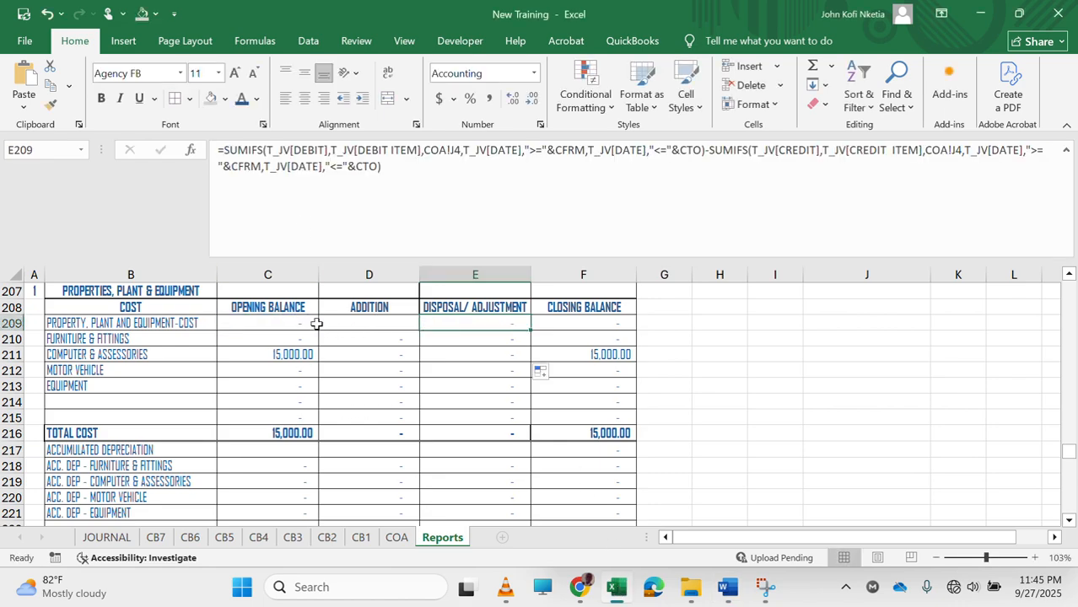
left_click(298, 320)
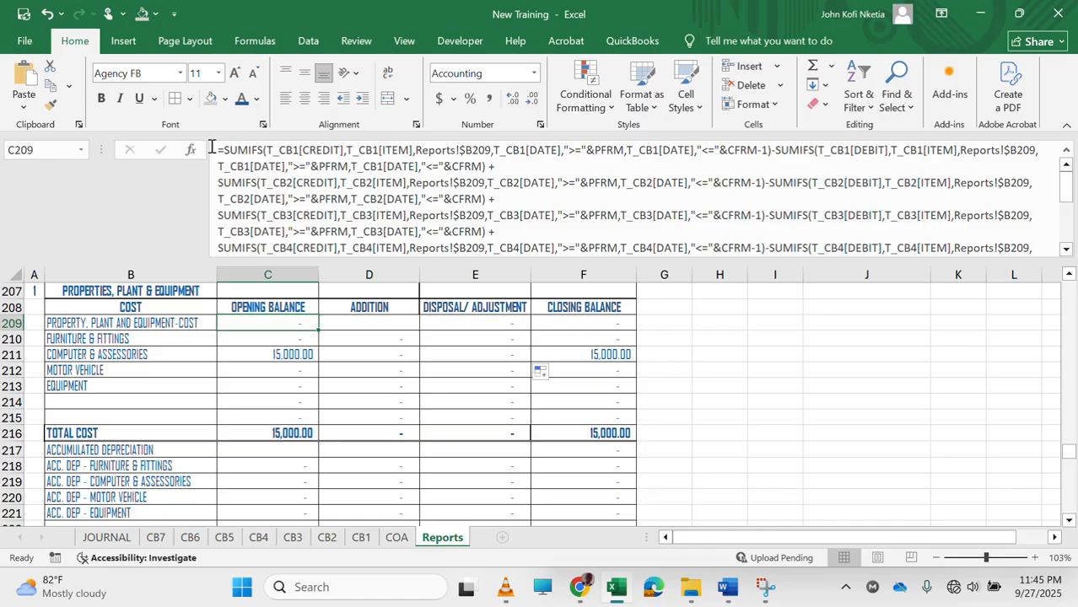
left_click_drag(211, 149, 392, 349)
key("ctrl+v")
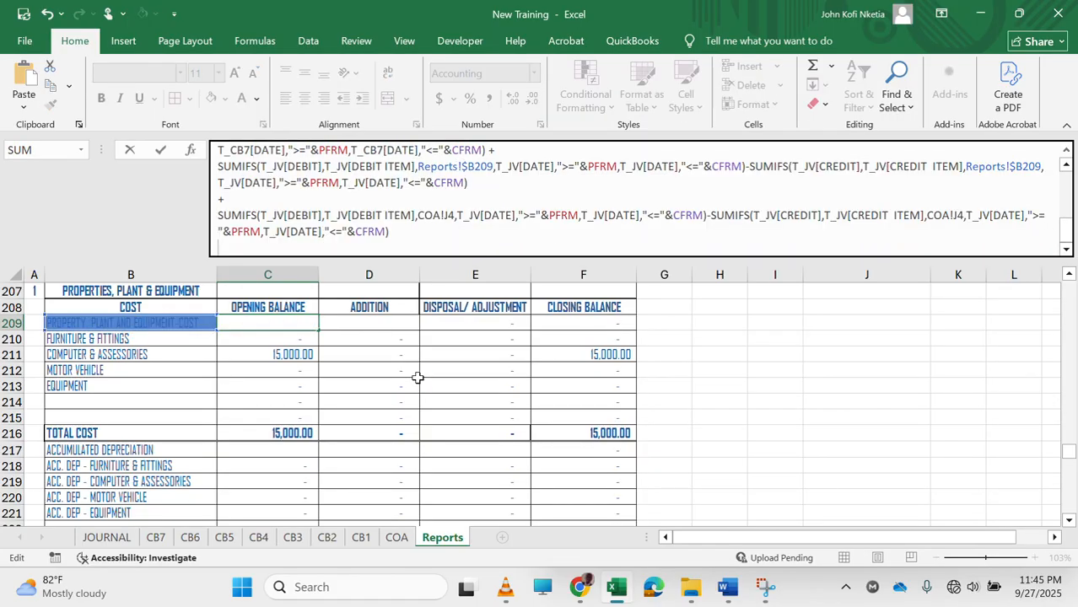
key("ctrl+Return")
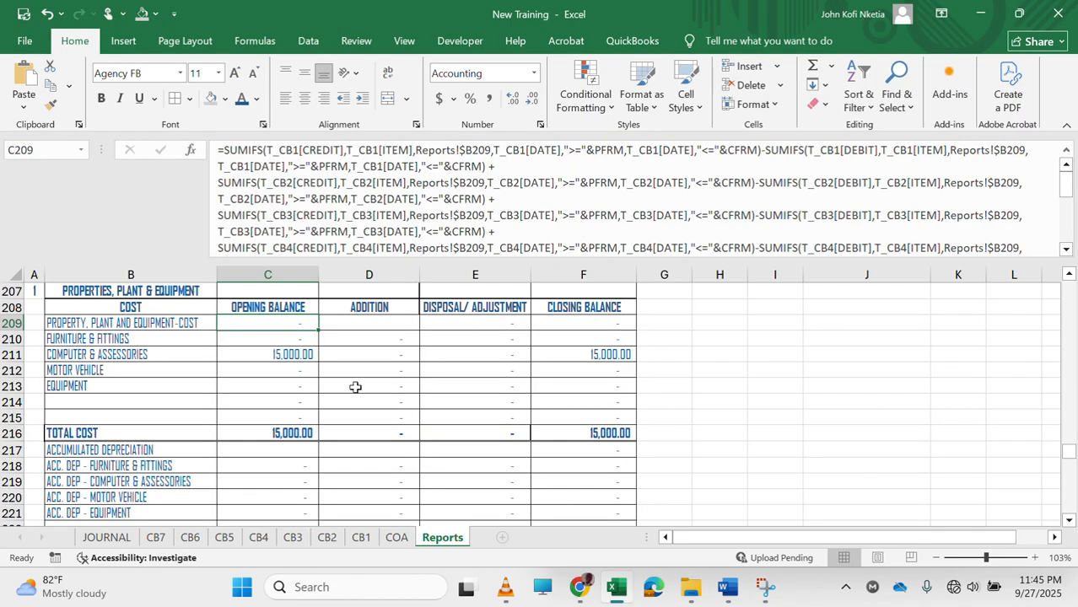
Fill the opening balance formula from C209 down through C215.
left_click_drag(320, 332, 307, 420)
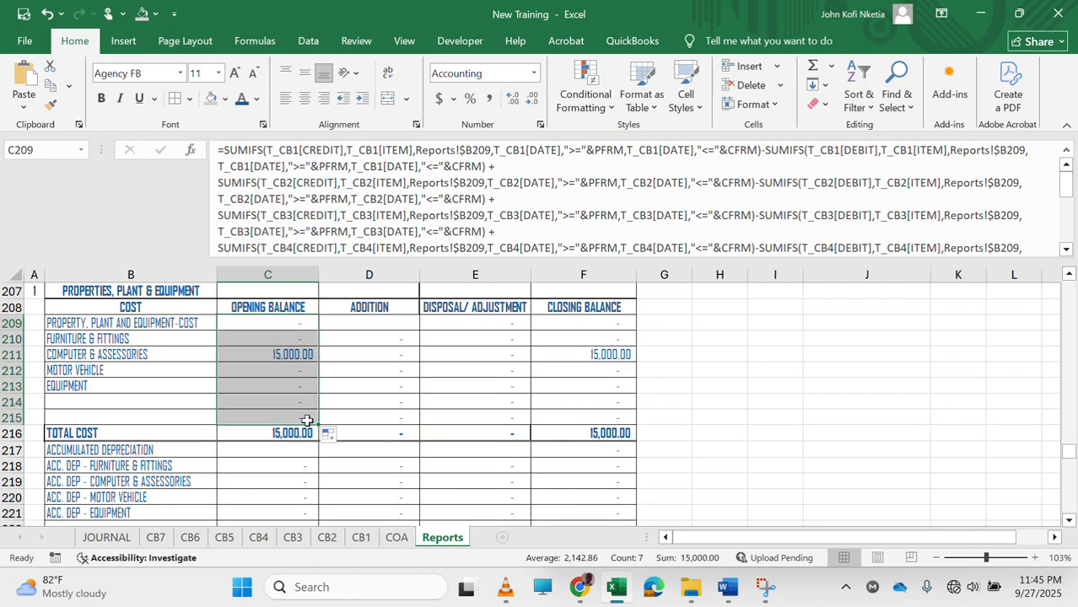
key("Return")
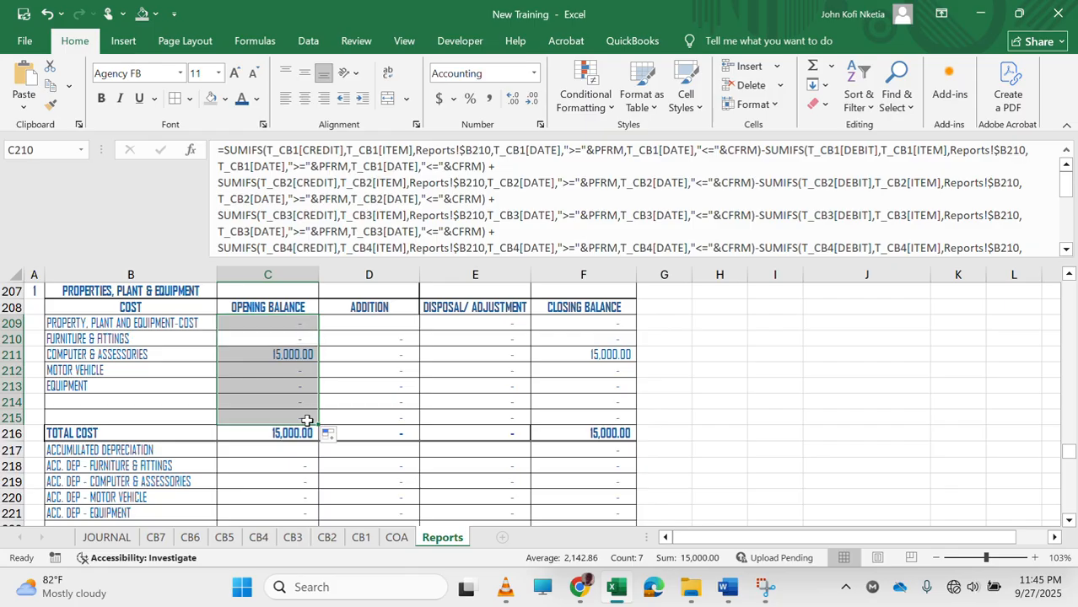
key("Return")
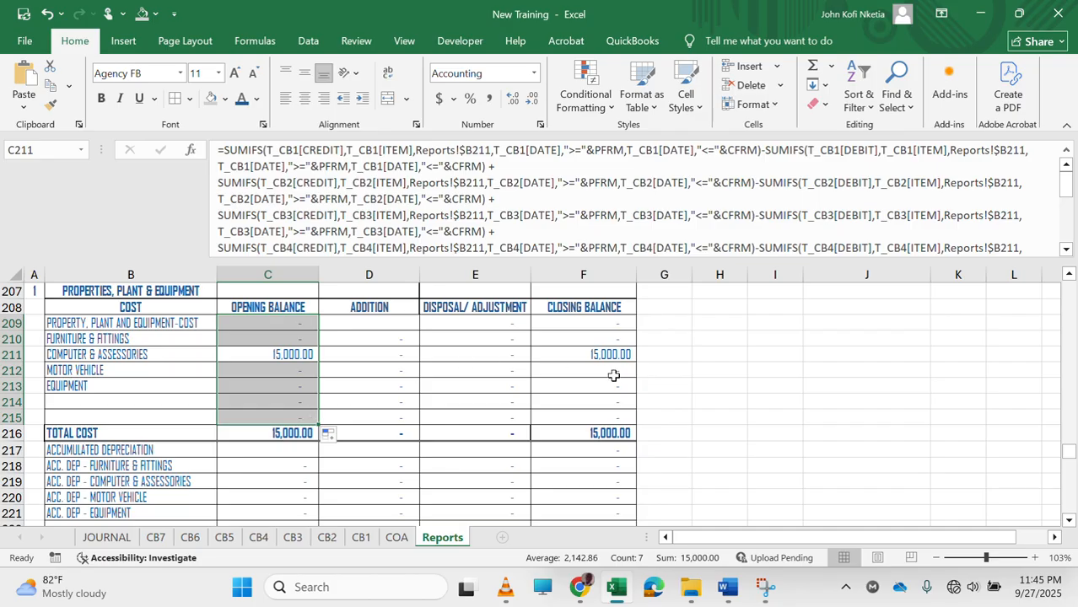
Copy the expression after the equals sign from the Disposal/Adjustment formula in E218, leaving the cell unchanged.
left_click(478, 404)
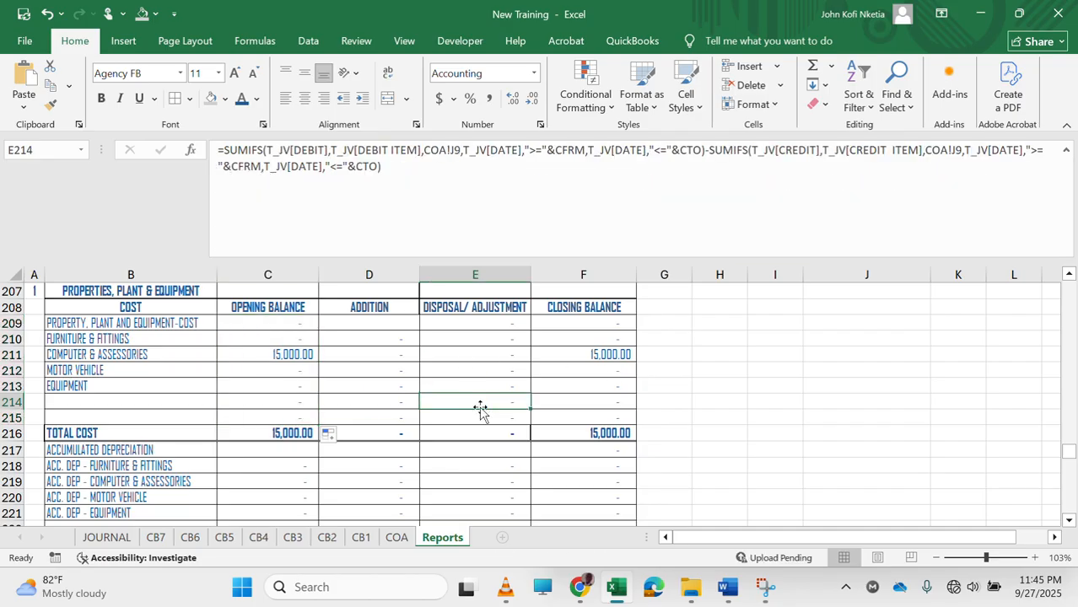
scroll(391, 465, "down", 3)
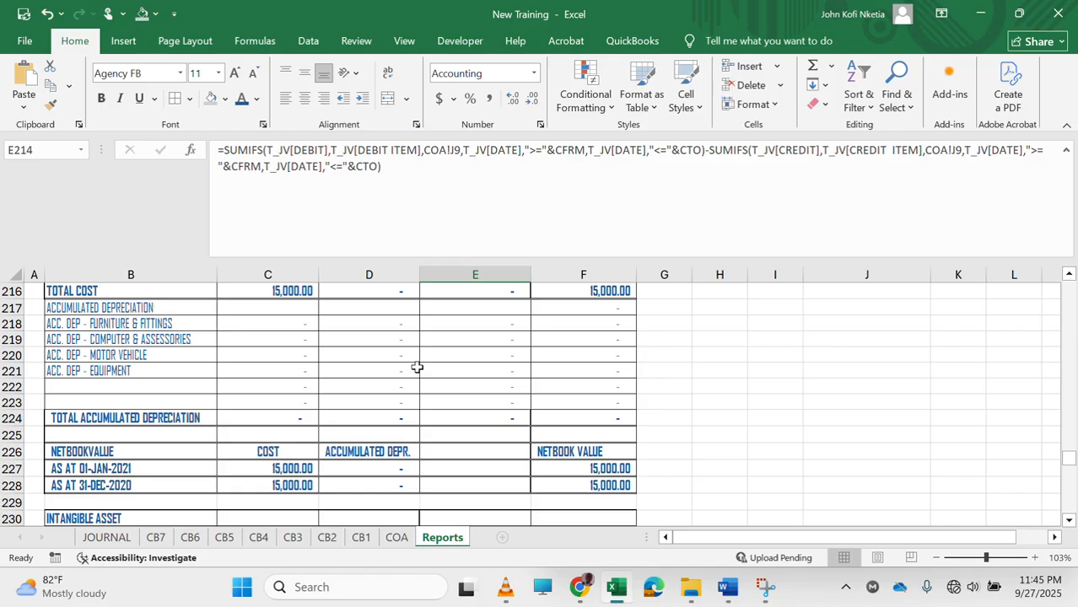
scroll(417, 368, "up", 3)
scroll(417, 366, "down", 2)
scroll(417, 367, "up", 2)
scroll(417, 367, "down", 1)
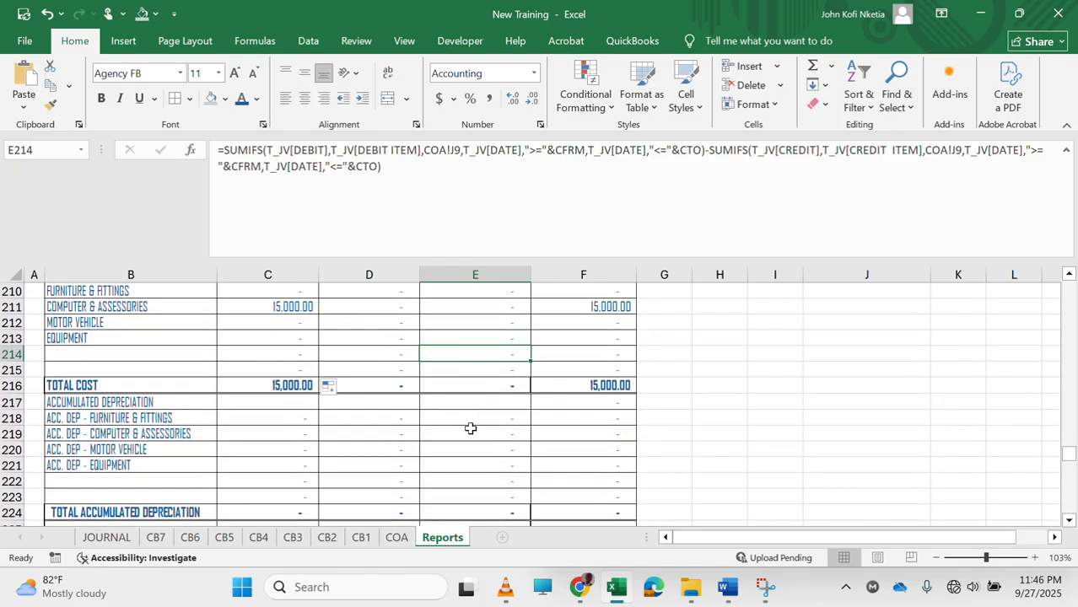
left_click(489, 422)
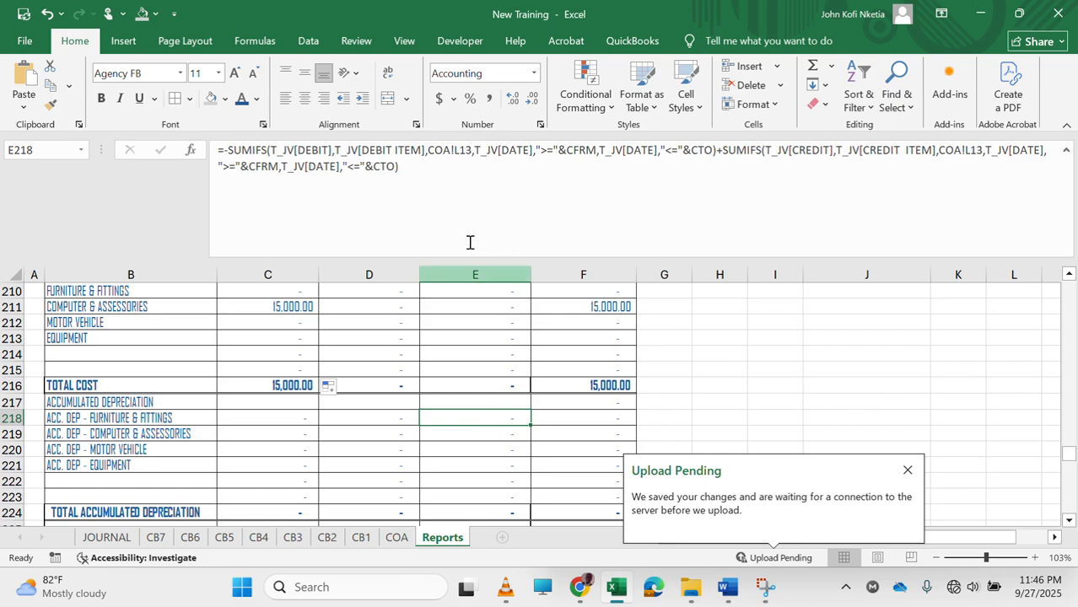
left_click_drag(431, 165, 226, 149)
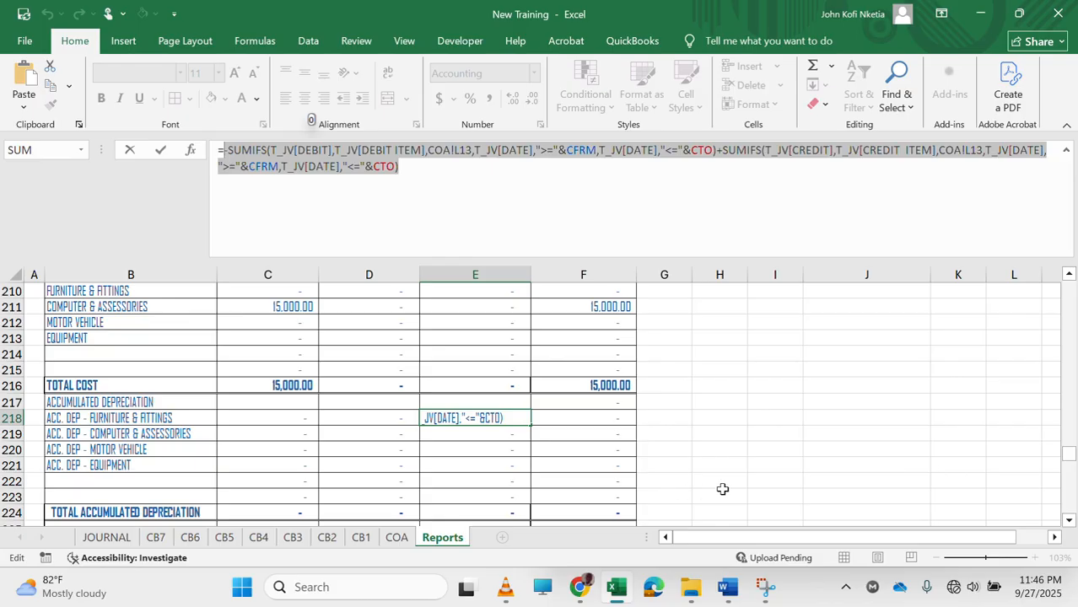
key("Escape")
Switch to the TRAINING WORD ASSISTANT document in Word and add the copied expression on a new line below the CREDIT OPENING formula.
left_click(722, 593)
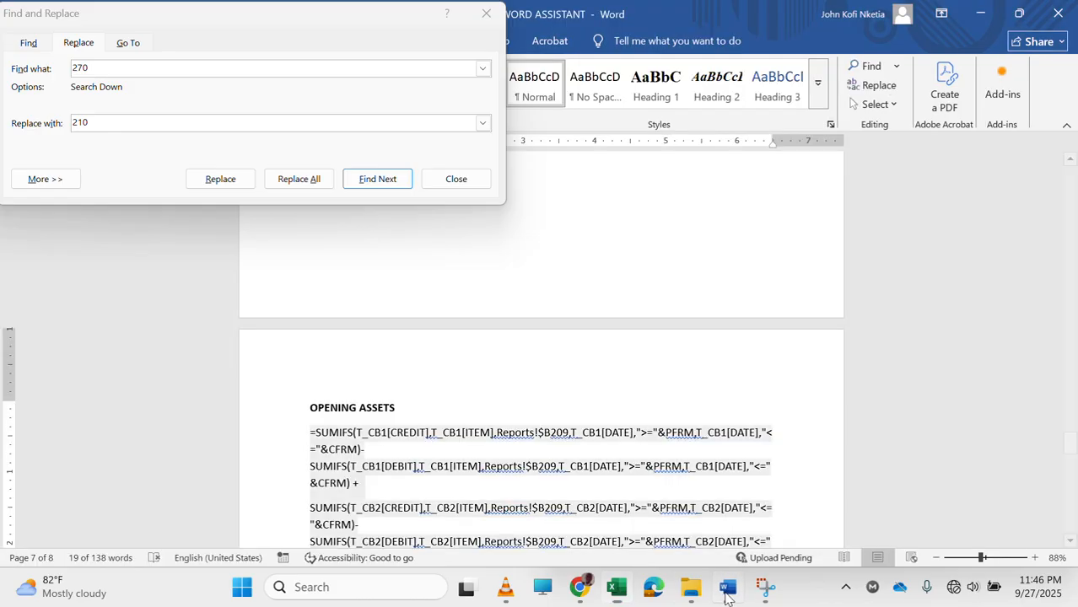
scroll(455, 442, "down", 5)
scroll(455, 445, "down", 10)
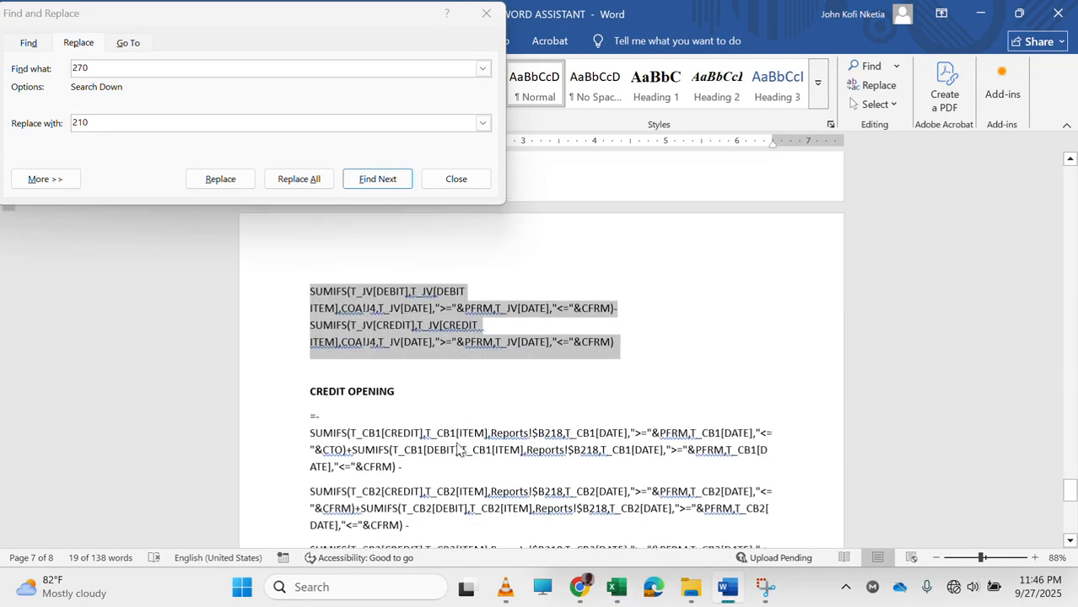
scroll(458, 444, "down", 5)
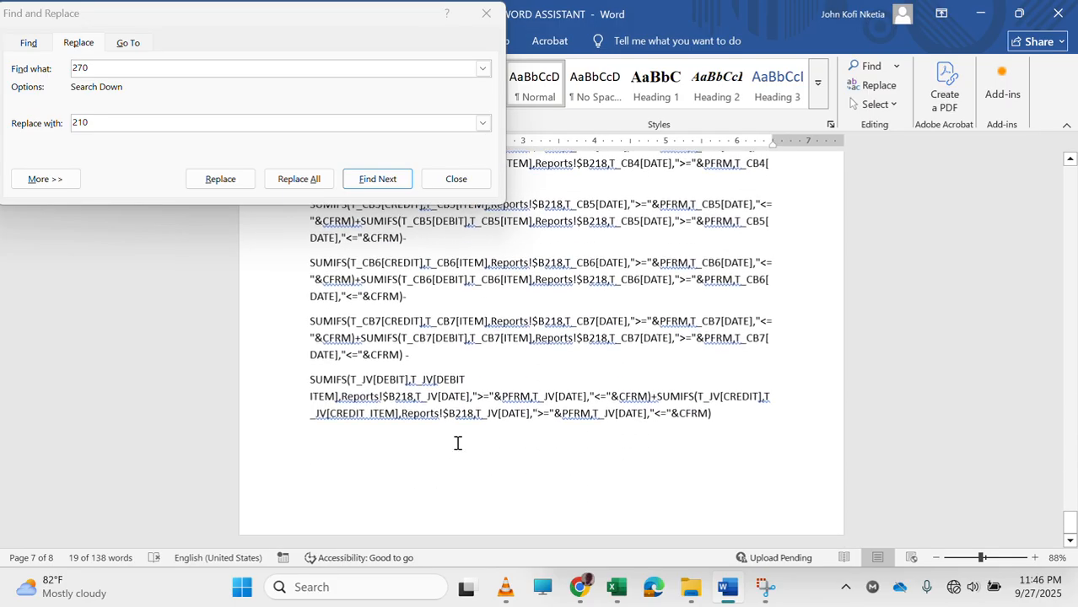
left_click(742, 416)
key("Return")
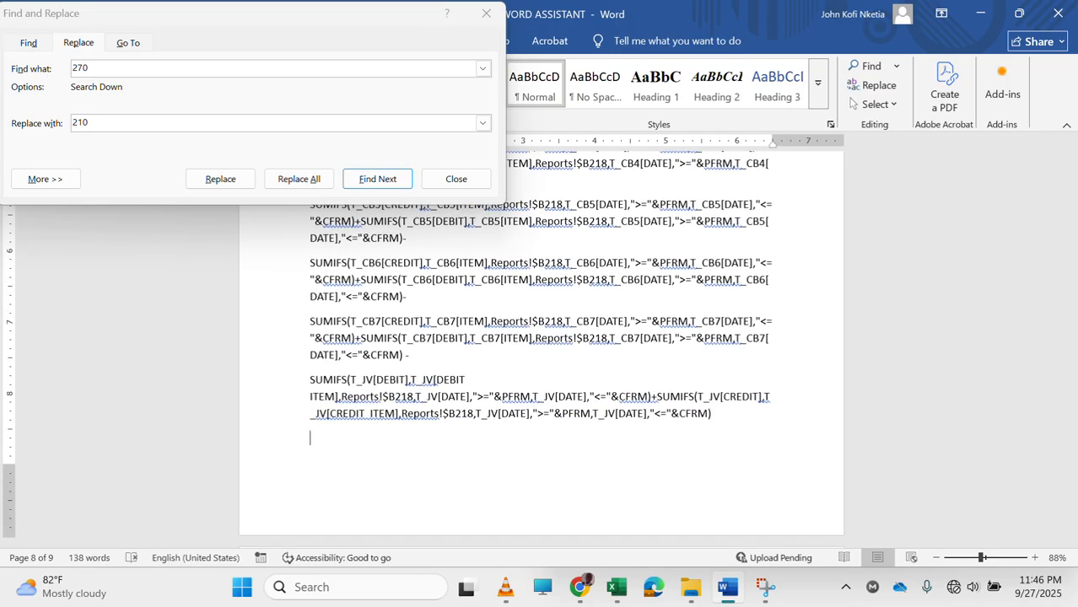
type("-SUMIFS(T_JV[DEBIT],T_JV[DEBIT ITEM],COA!L13,T_JV[DATE],\">=\"&CFRM,T_JV[DATE],\"<=\"&CTO)+SUMIFS(T_JV[CREDIT],T_JV[CREDIT ITEM],COA!L13,T_JV[DATE],\">=\"&CFRM,T_JV[DATE],\"<=\"&CTO)")
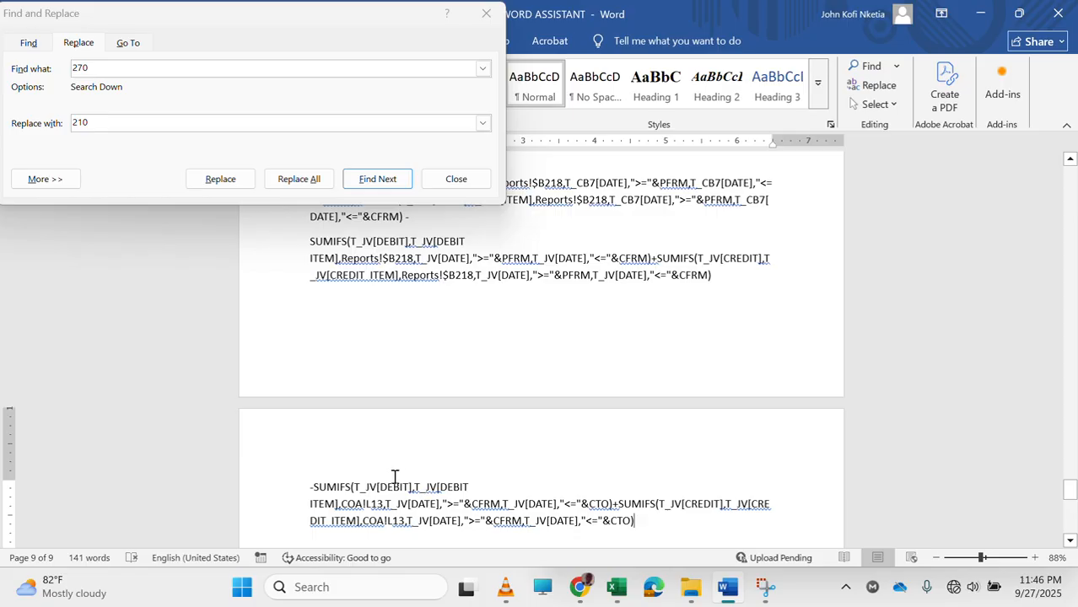
Set the start date criterion to PFRM in both the debit and credit SUMIFS of the appended COA!L13 expression.
left_click(478, 502)
key("BackSpace")
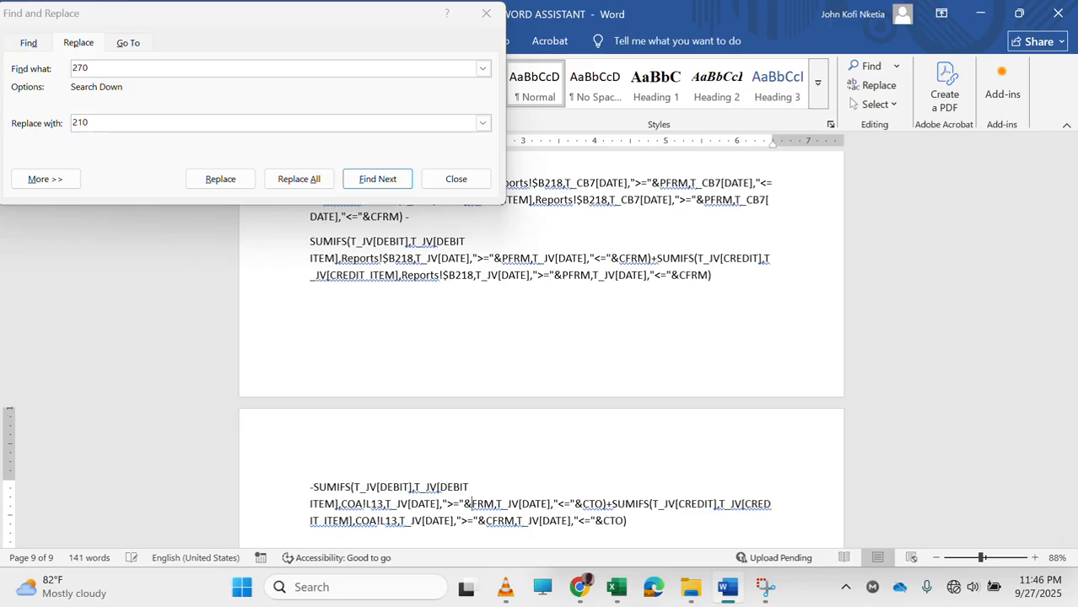
type("P")
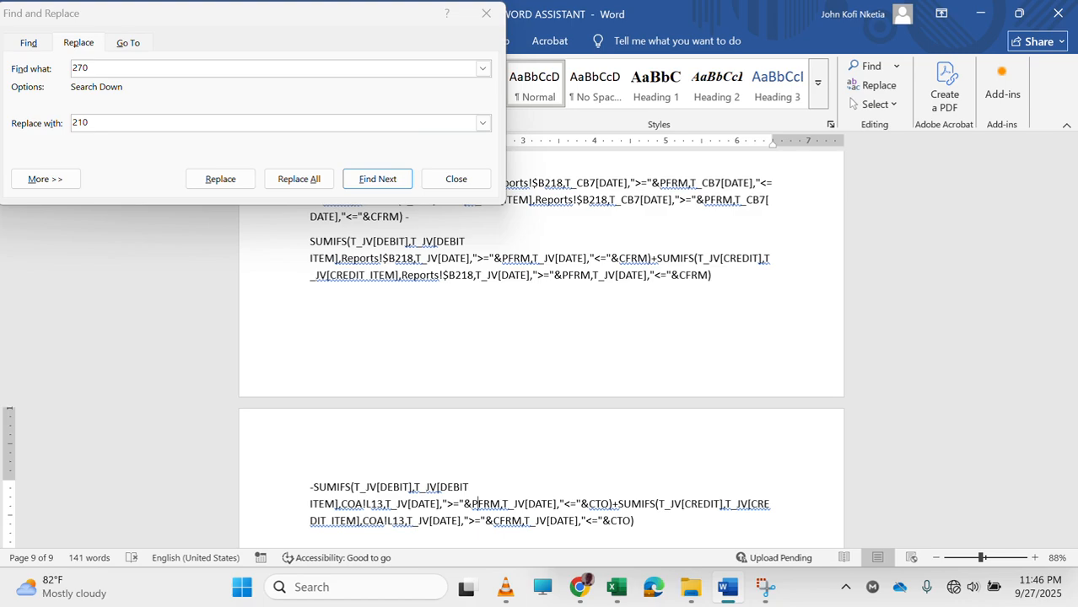
left_click(500, 521)
key("BackSpace")
type("P")
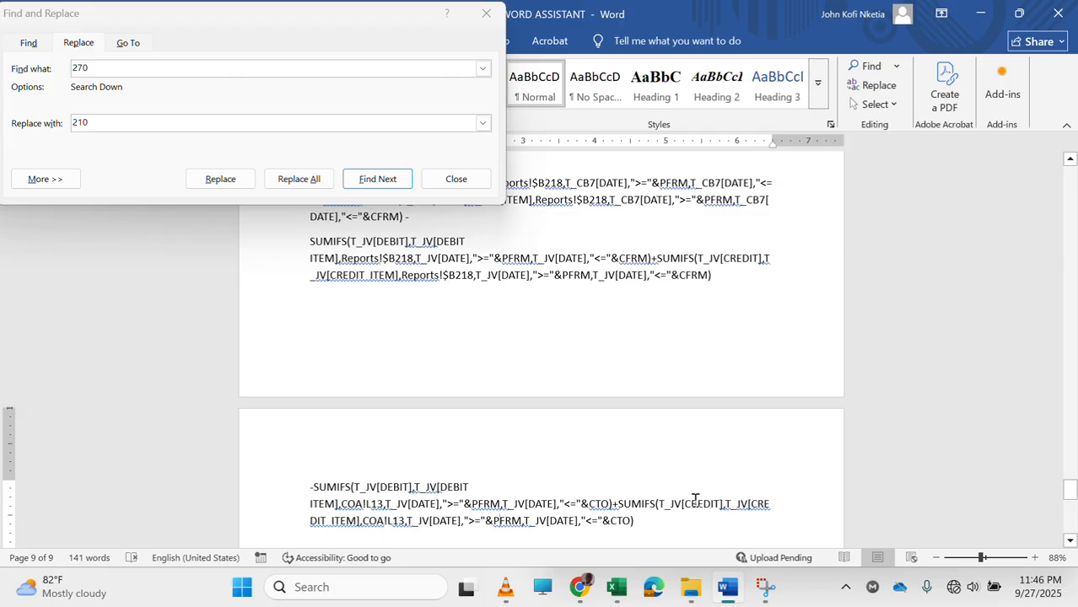
Set the end date criterion to CFRM in both the credit and debit SUMIFS of the appended COA!L13 expression.
left_click(631, 520)
key("BackSpace")
key("BackSpace")
type("FRM")
left_click(606, 503)
key("BackSpace")
key("BackSpace")
type("FRM")
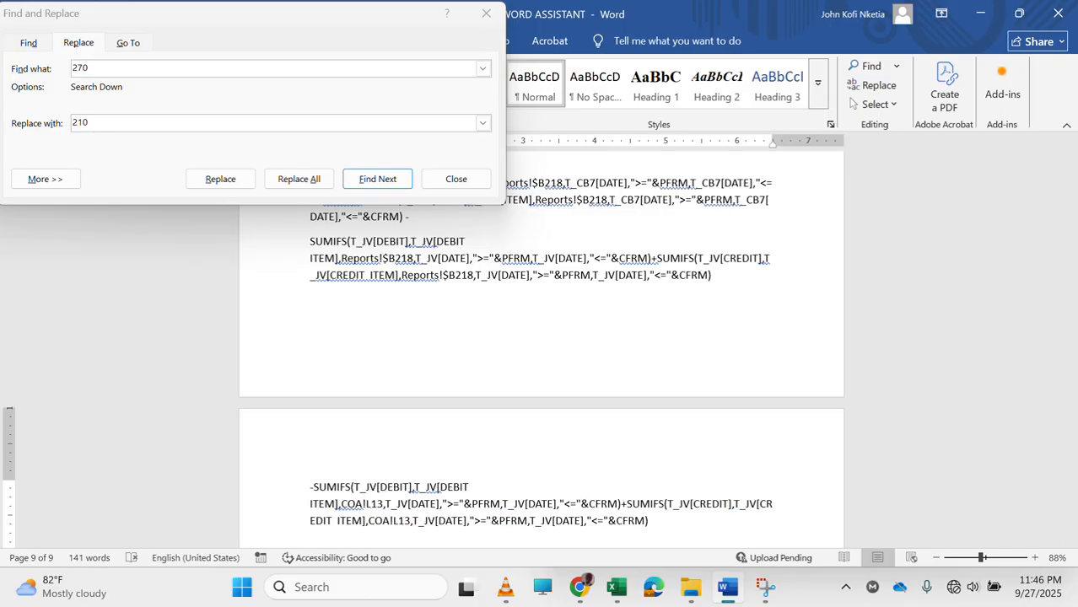
Copy the complete CREDIT OPENING formula in Word, switch to Excel and try to replace the opening balance formula in C218.
left_click_drag(573, 453, 314, 449)
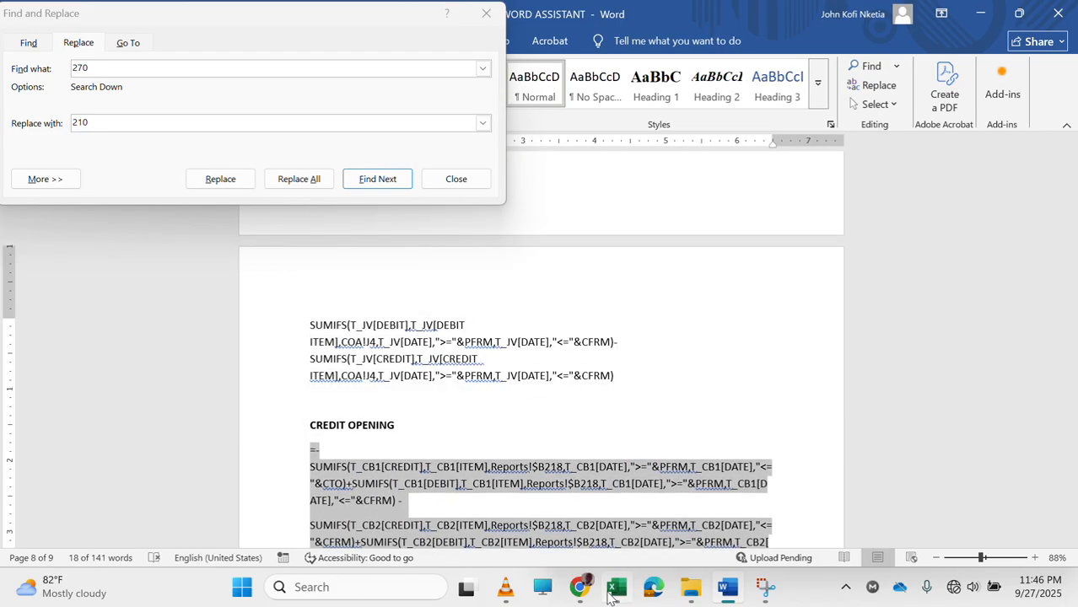
left_click(613, 592)
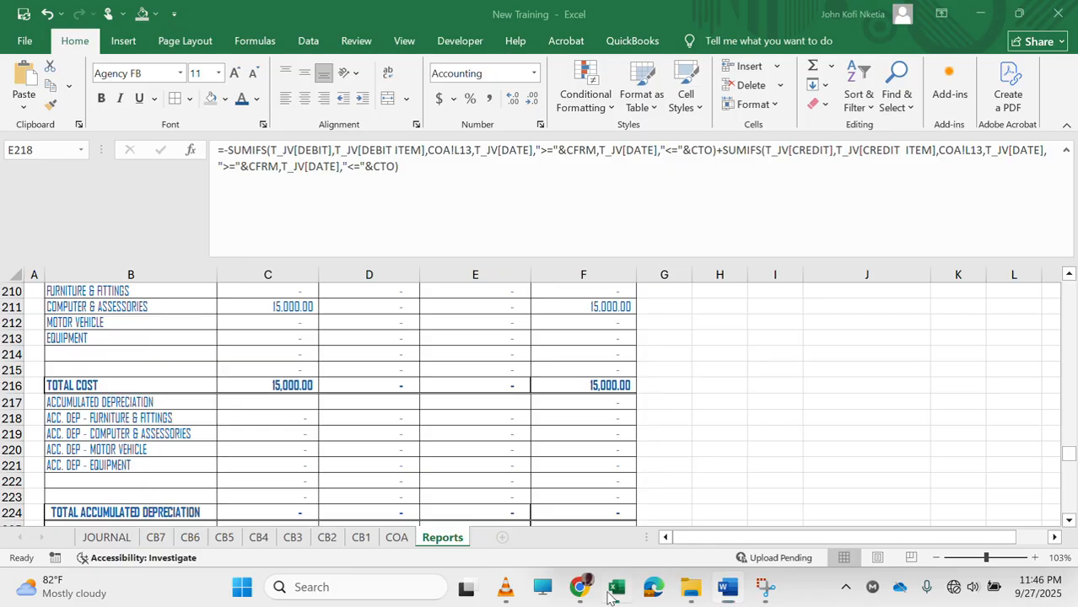
left_click(302, 420)
left_click_drag(220, 146, 524, 403)
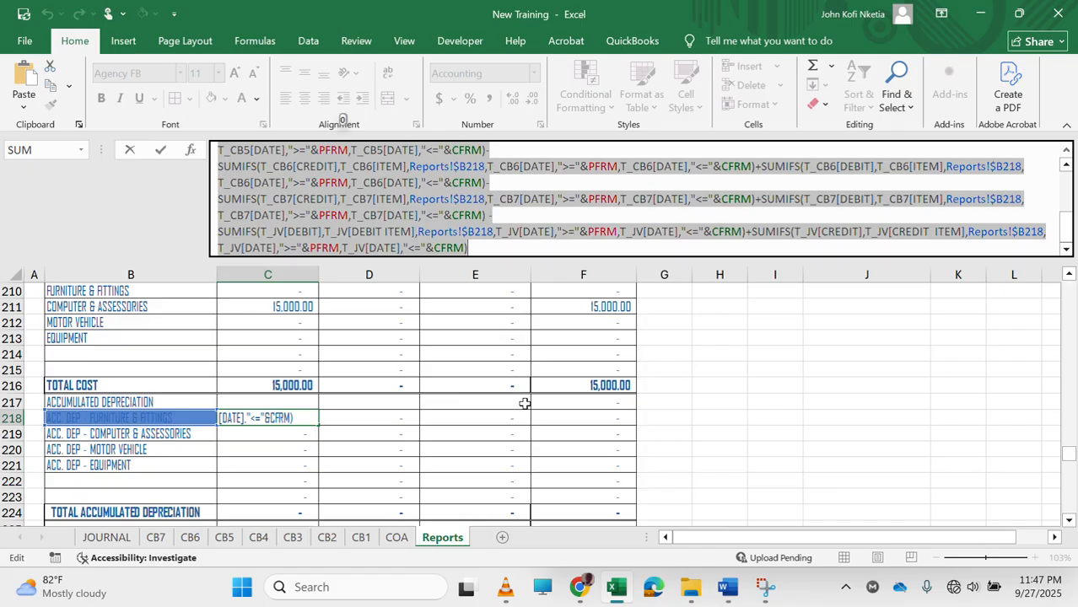
key("Escape")
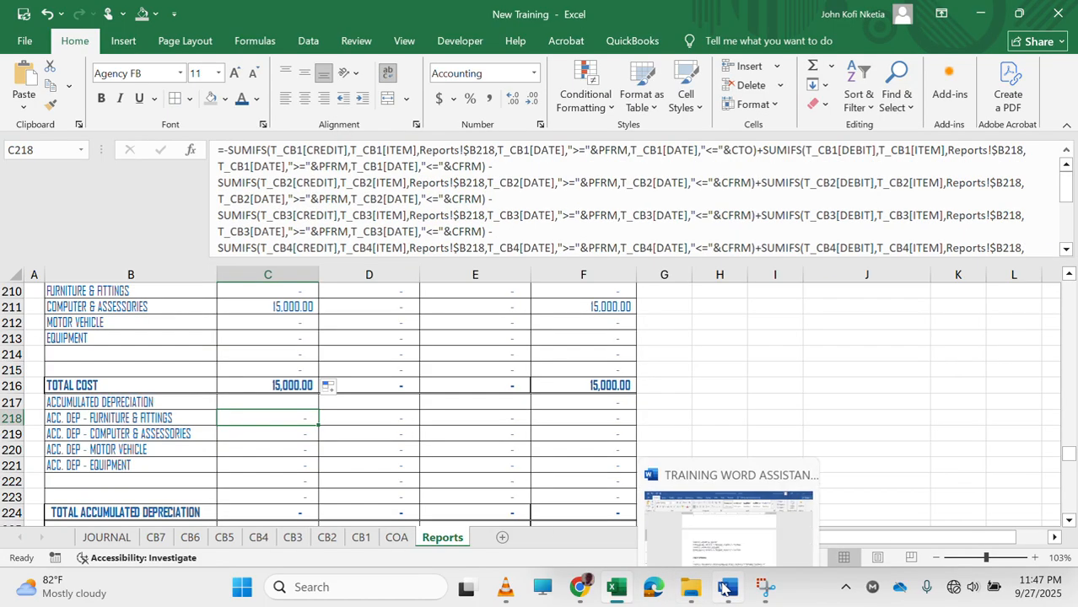
Check the end of the CREDIT OPENING formula in Word, and replace the opening balance formula in Excel's C218 with the complete formula.
left_click(725, 588)
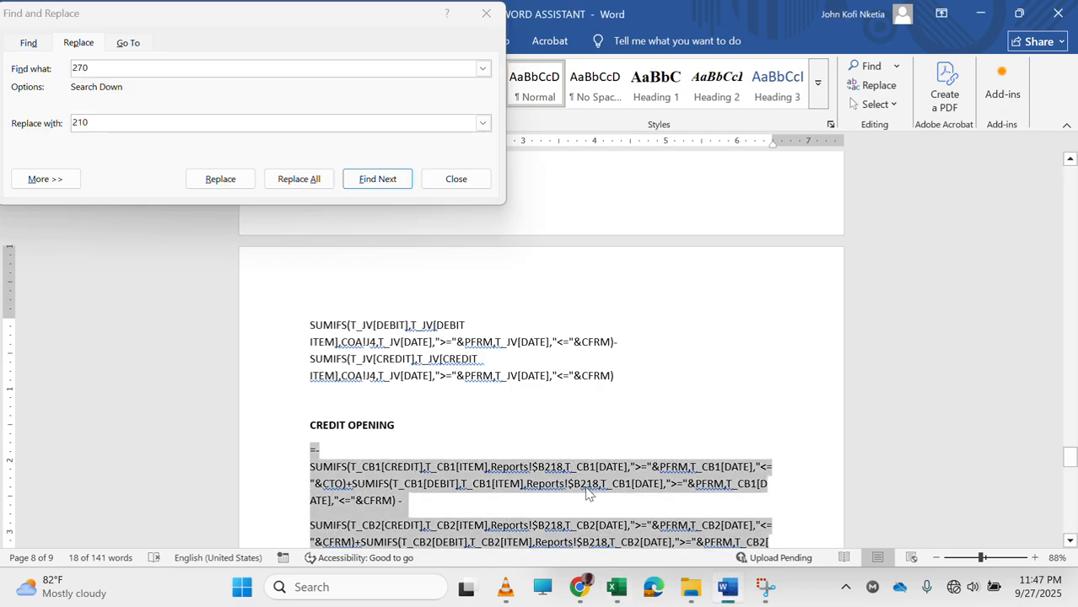
scroll(587, 494, "down", 12)
scroll(588, 495, "down", 3)
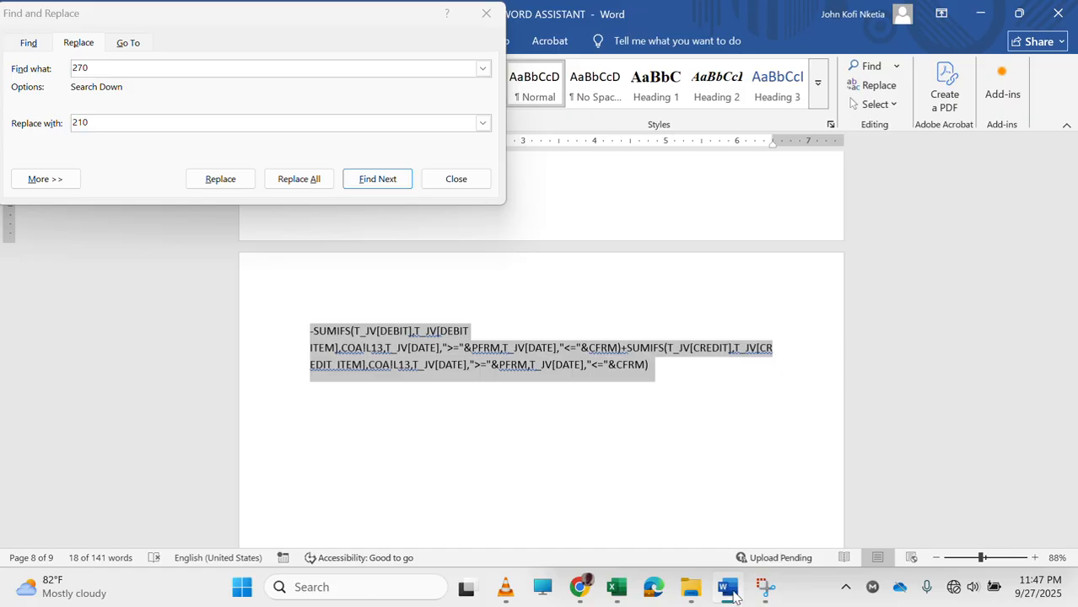
mouse_move(732, 595)
left_click(582, 489)
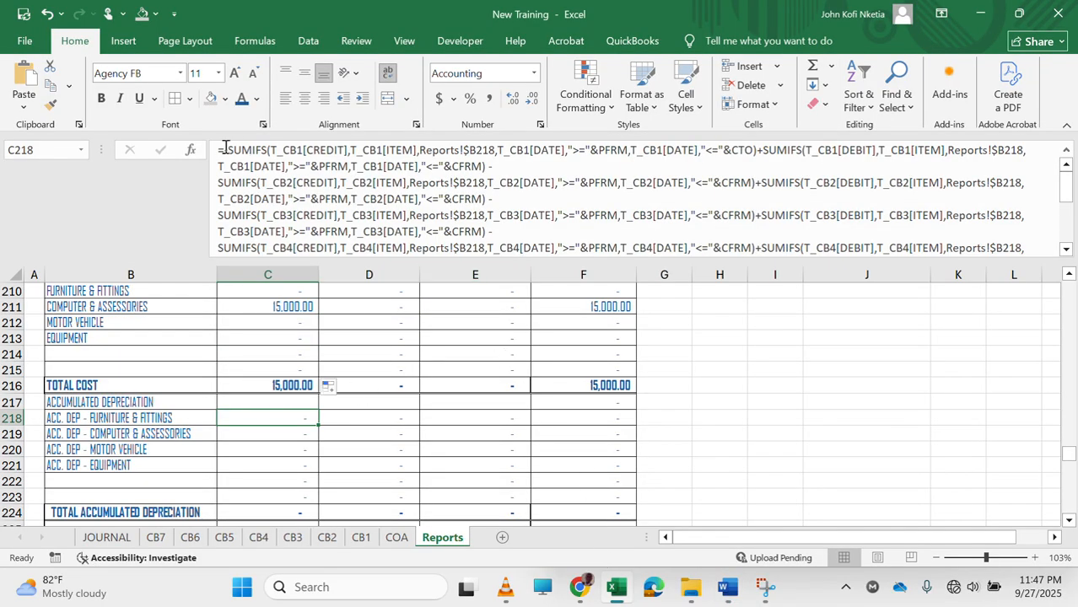
left_click_drag(218, 150, 491, 338)
key("ctrl+v")
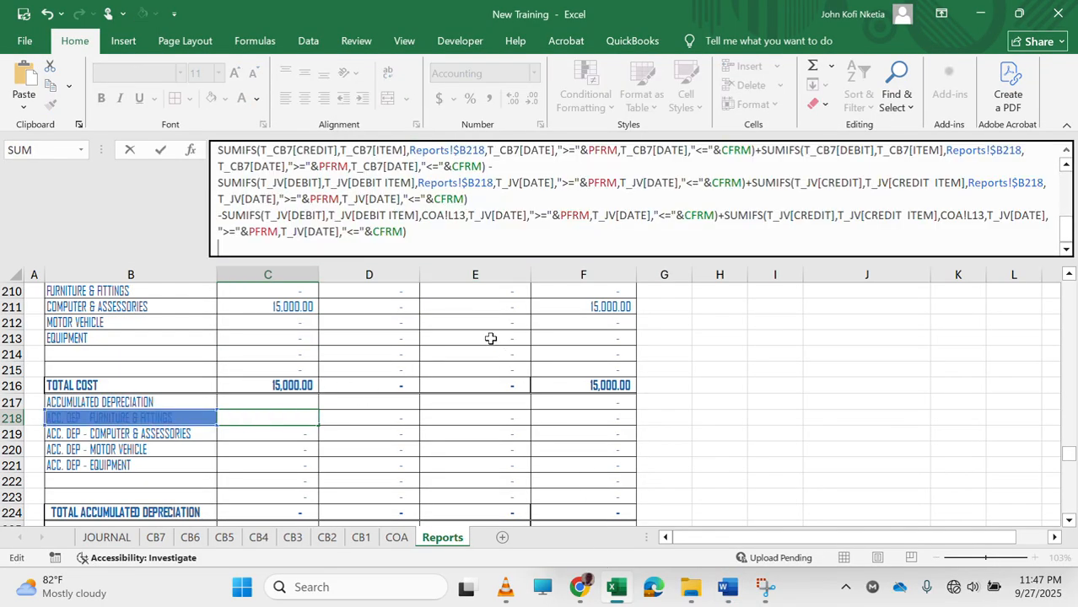
key("ctrl+Return")
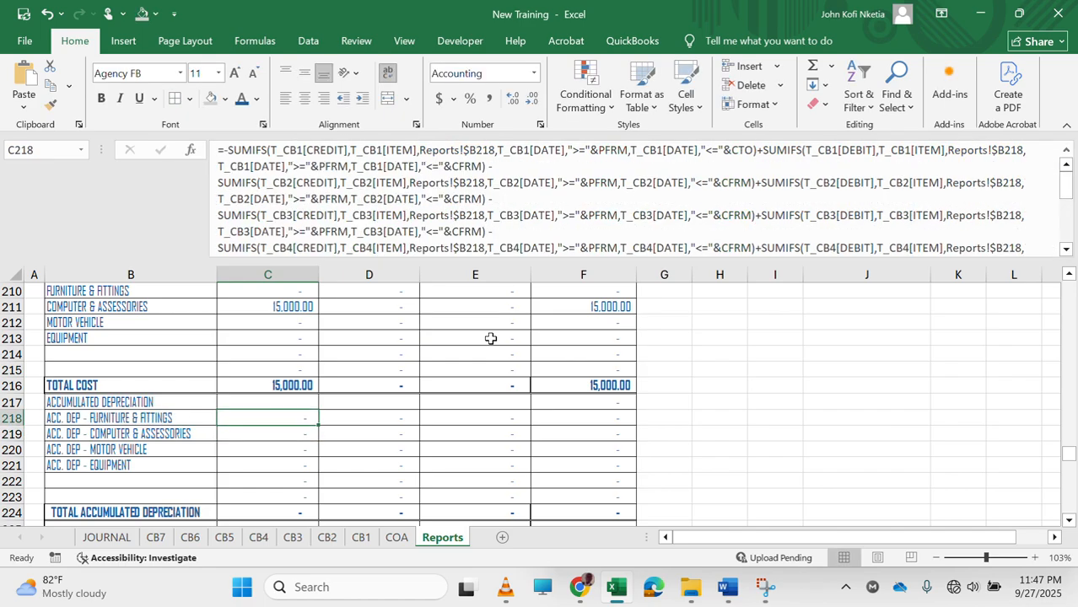
left_click(766, 226)
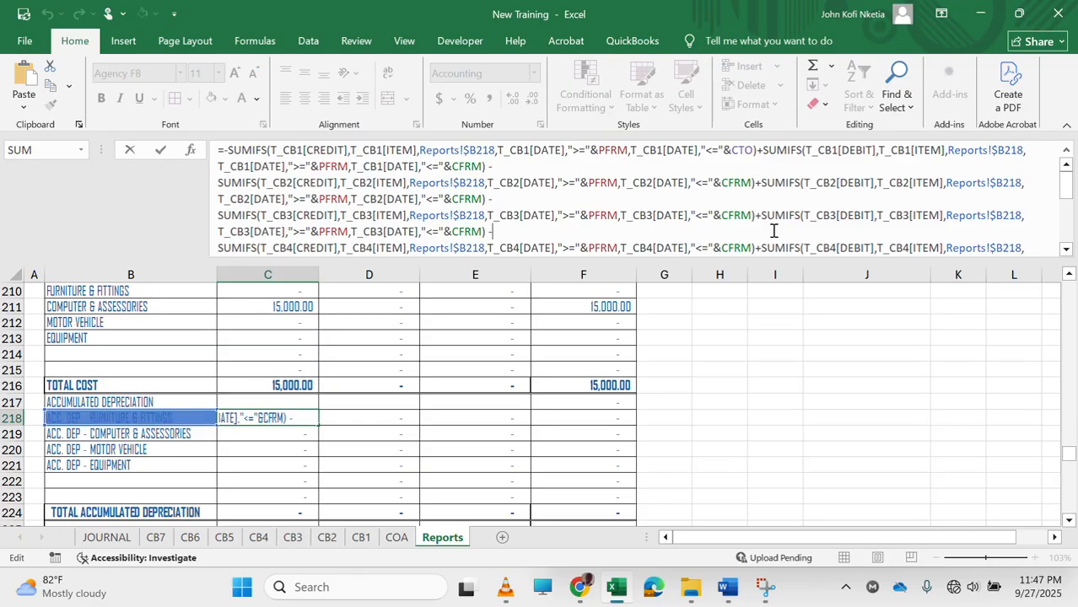
mouse_move(1070, 195)
left_mouse_down()
mouse_move(1074, 221)
mouse_move(1066, 184)
left_mouse_up()
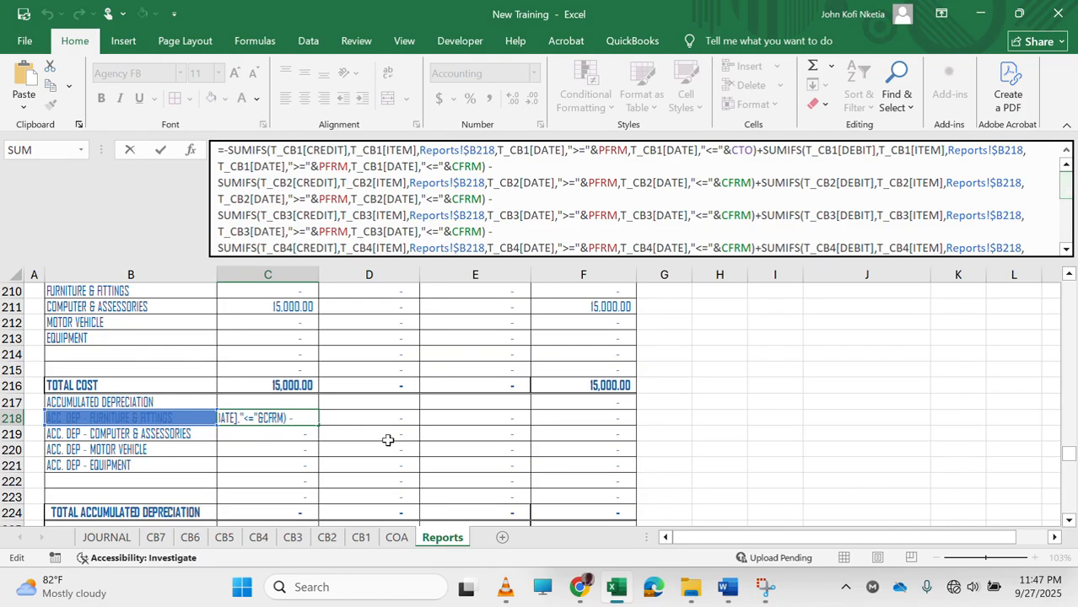
key("Escape")
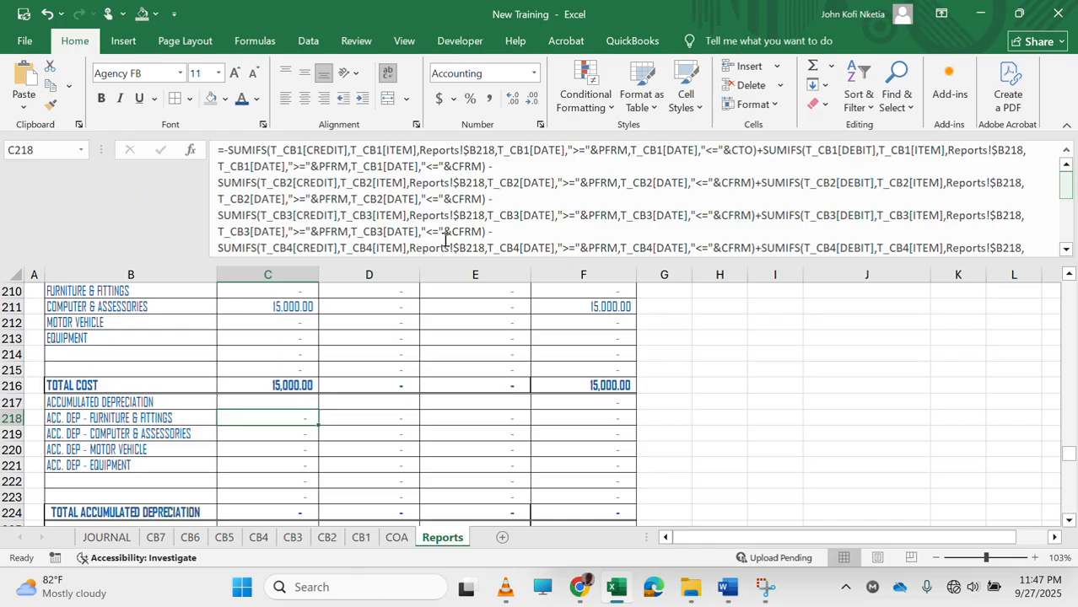
Replace C218's formula with the copied CREDIT OPENING formula, remove its trailing blank line, and fill it down through C223.
left_click(216, 144)
left_click_drag(216, 144, 428, 448)
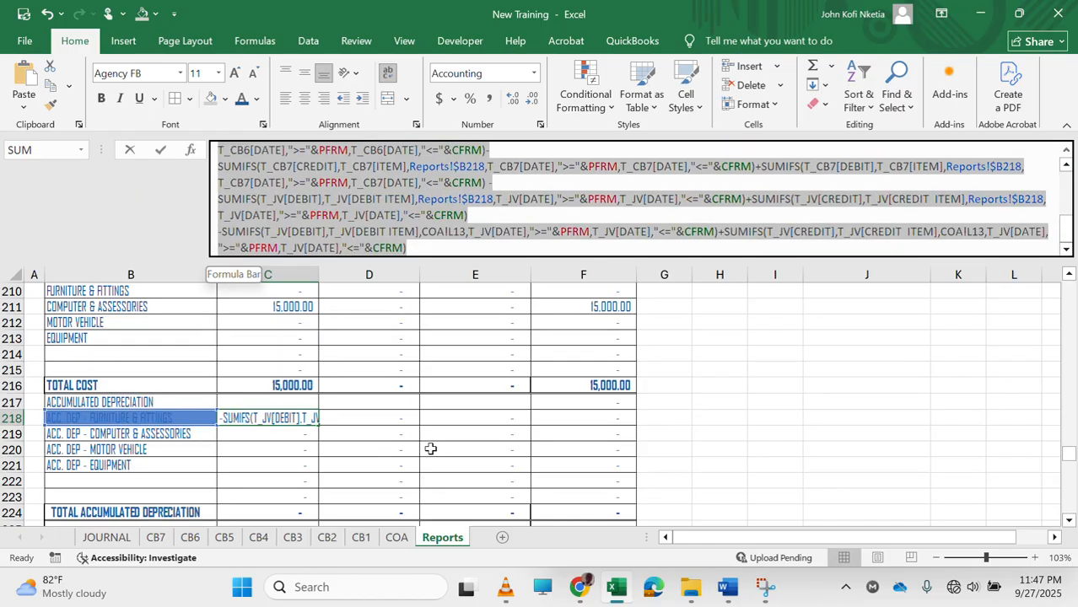
key("Delete")
key("ctrl+v")
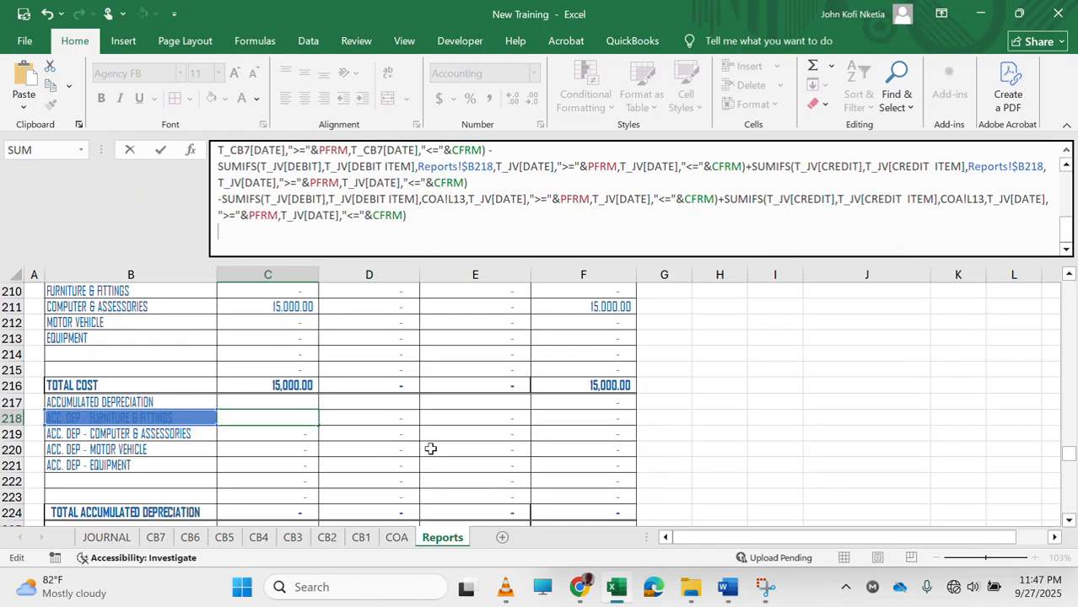
key("BackSpace")
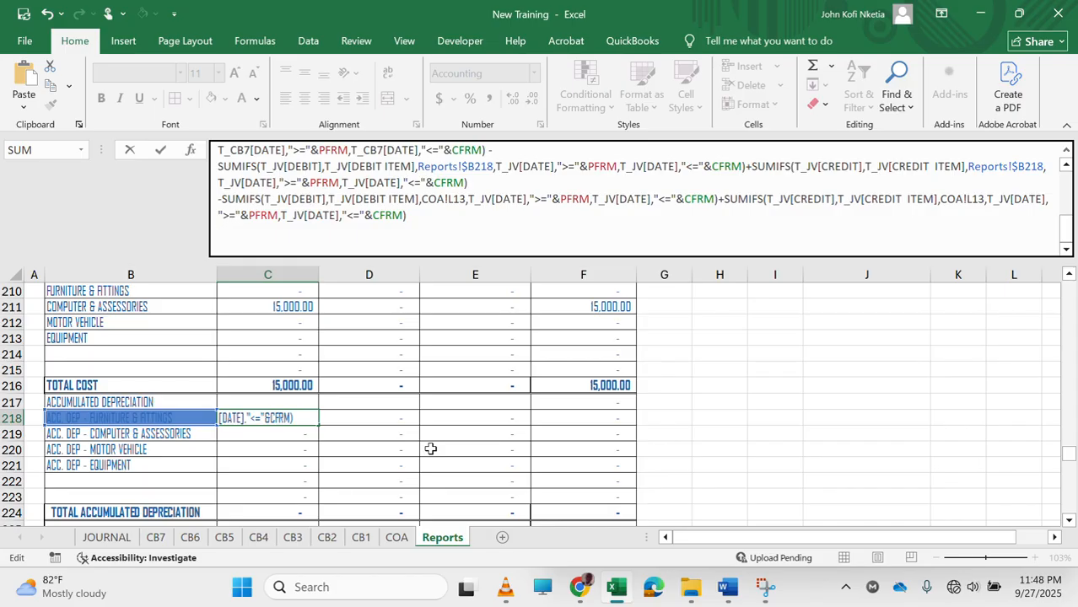
key("ctrl+Return")
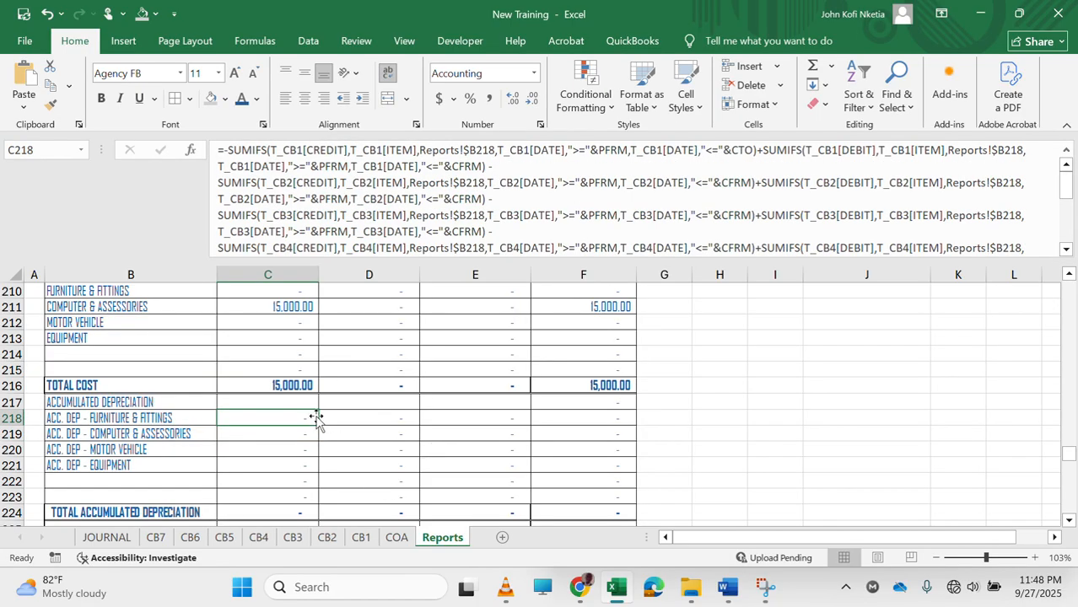
left_click_drag(318, 426, 311, 499)
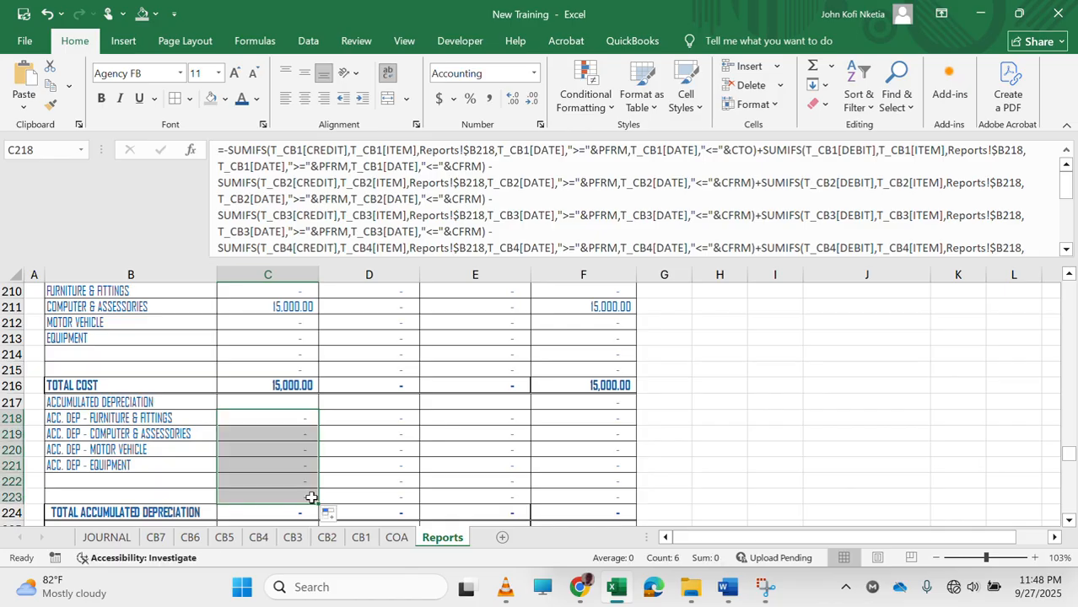
Replace CFRM with CFRM+1 one cell at a time in the cost section's Addition formulas, D210:D215.
left_click(393, 421)
left_click(393, 324)
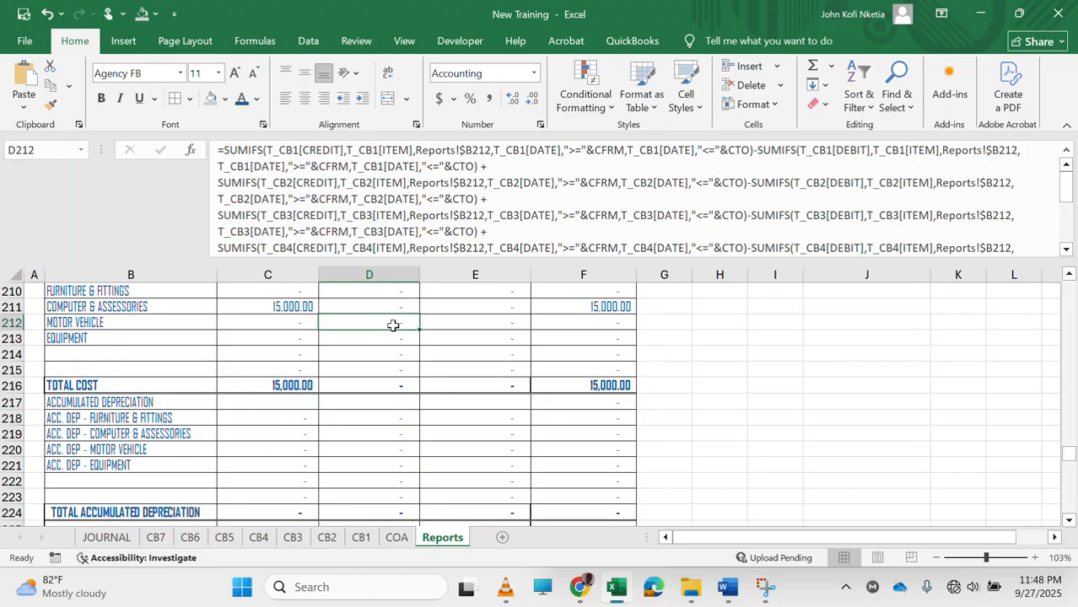
scroll(393, 324, "up", 3)
left_click_drag(388, 419, 393, 499)
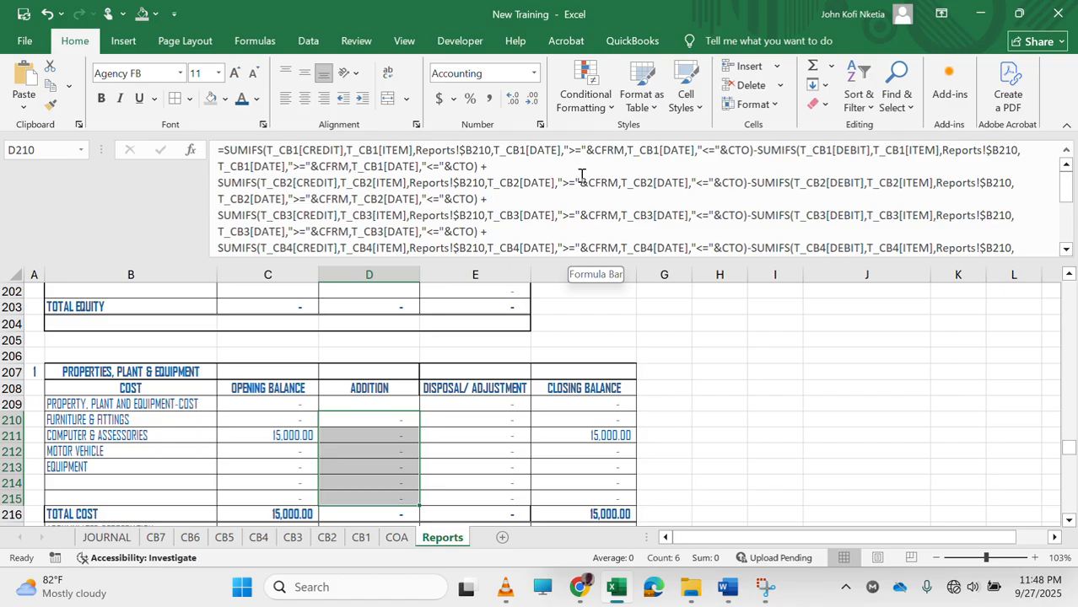
key("ctrl+h")
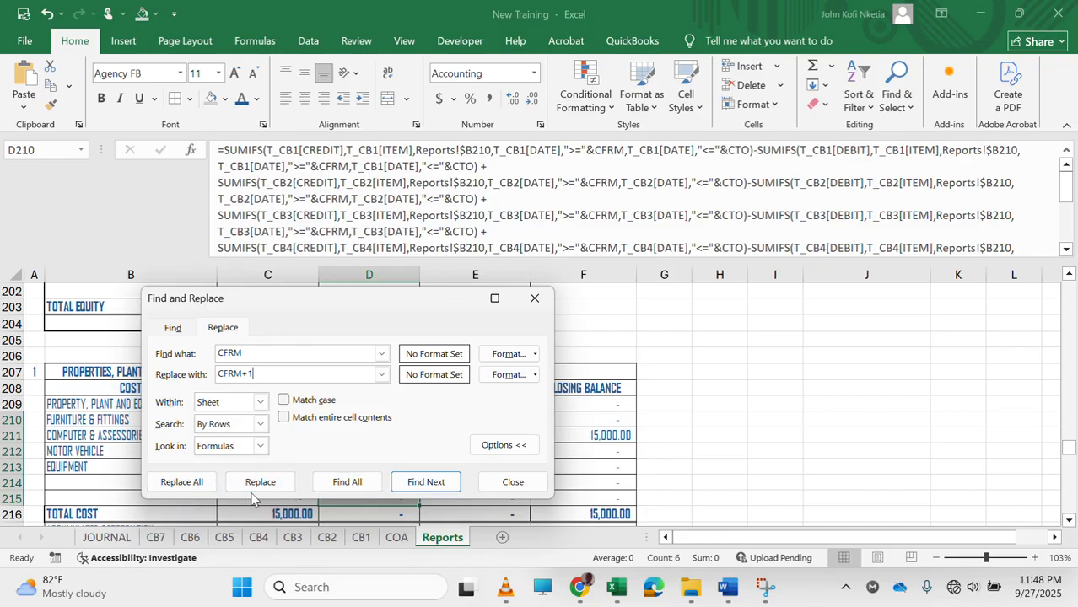
left_click_drag(317, 295, 555, 163)
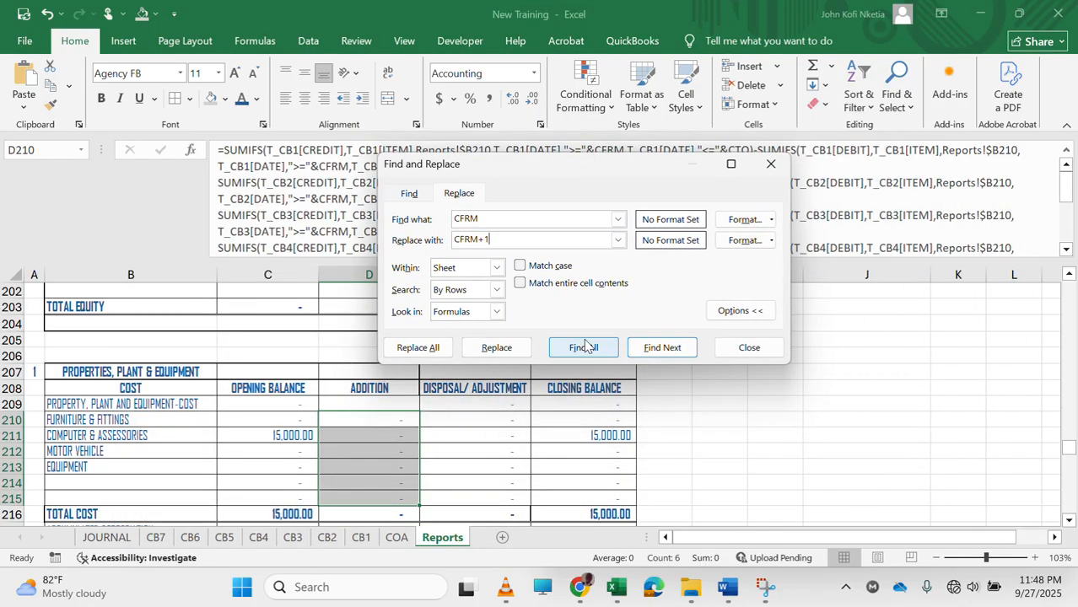
left_click(494, 350)
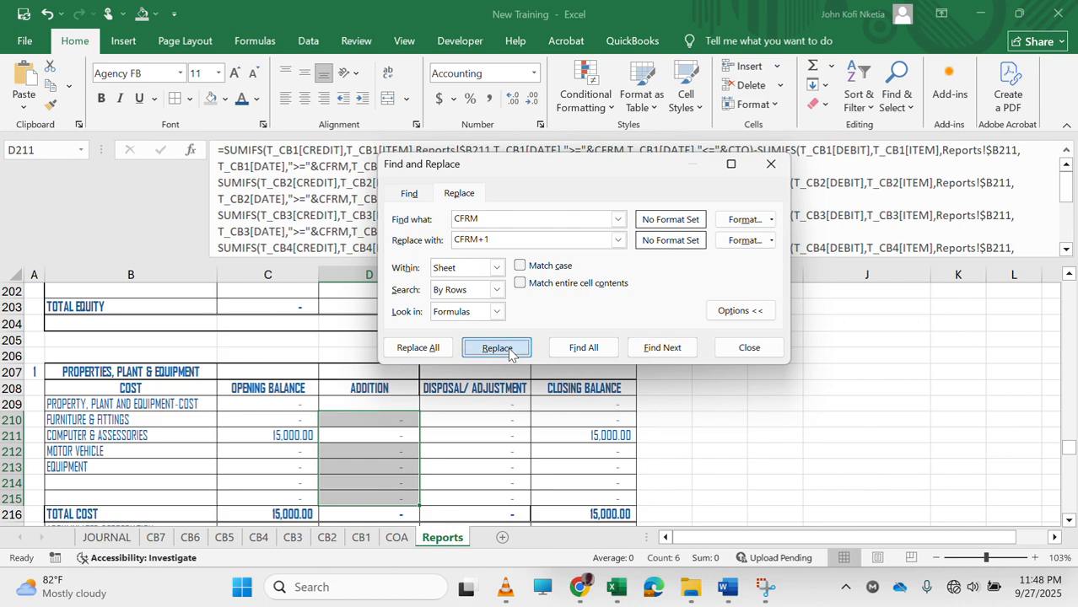
left_click(510, 353)
left_click(510, 352)
left_click(510, 352)
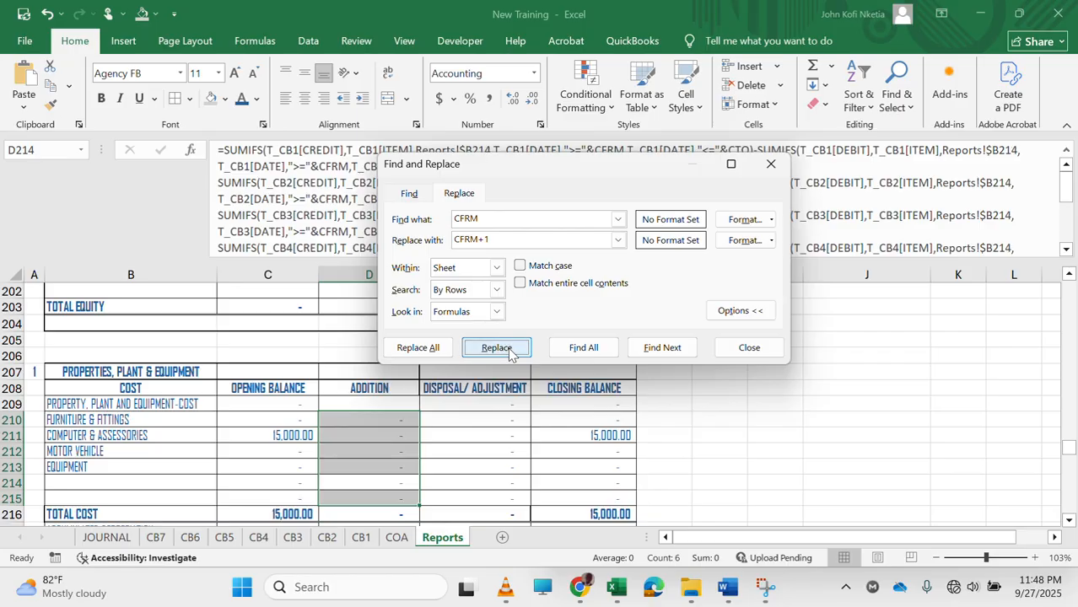
left_click(509, 353)
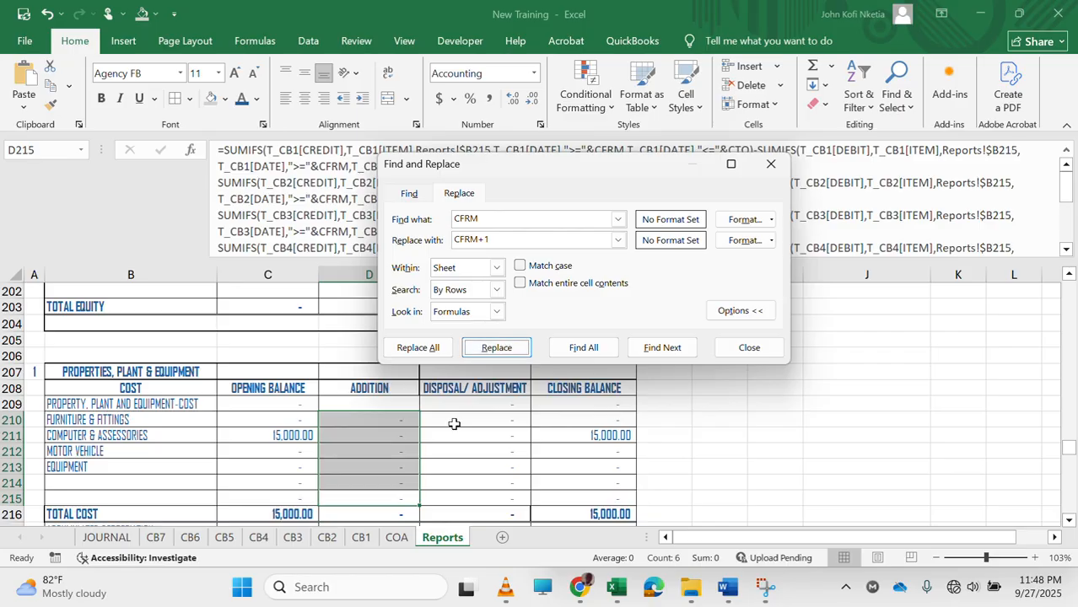
Replace CFRM with CFRM+1 one cell at a time in the cost section's Disposal/Adjustment formulas, E210:E215.
left_click_drag(462, 422, 471, 500)
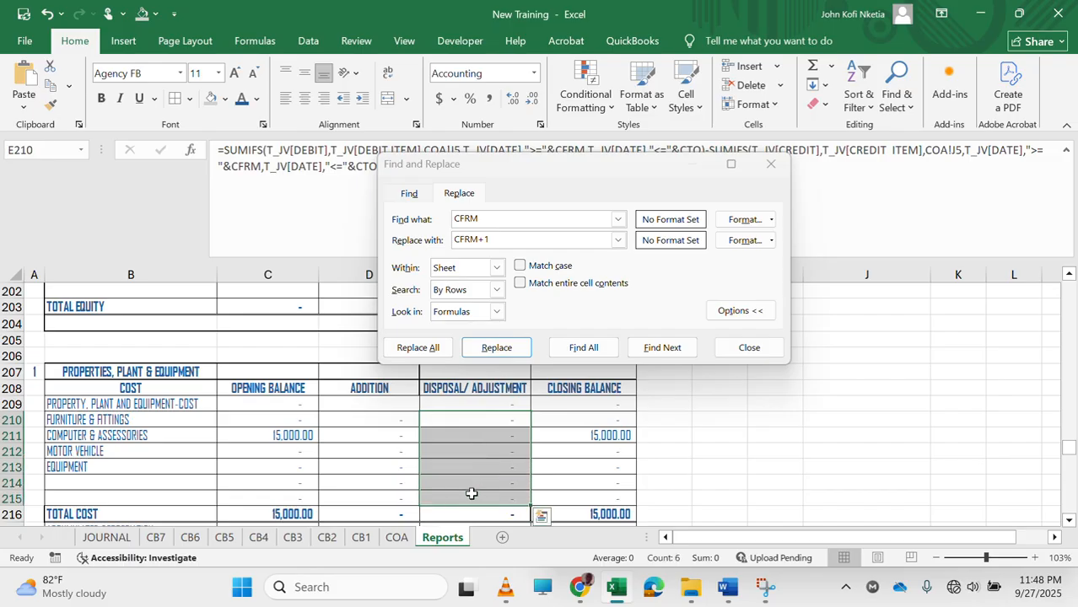
left_click(495, 348)
left_click(496, 348)
left_click(496, 347)
left_click(509, 353)
left_click(508, 352)
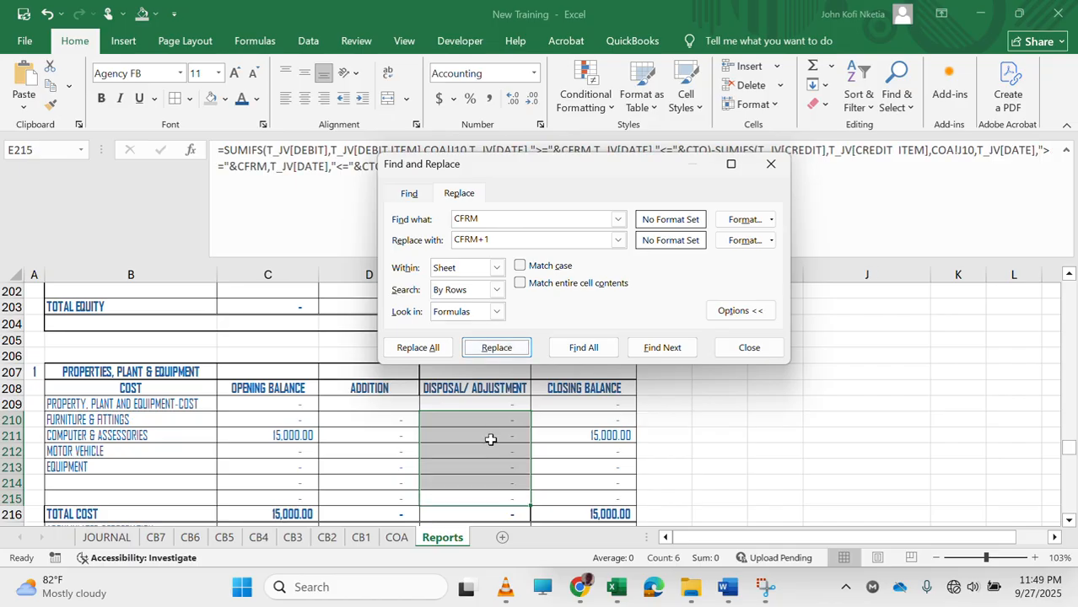
left_click(518, 352)
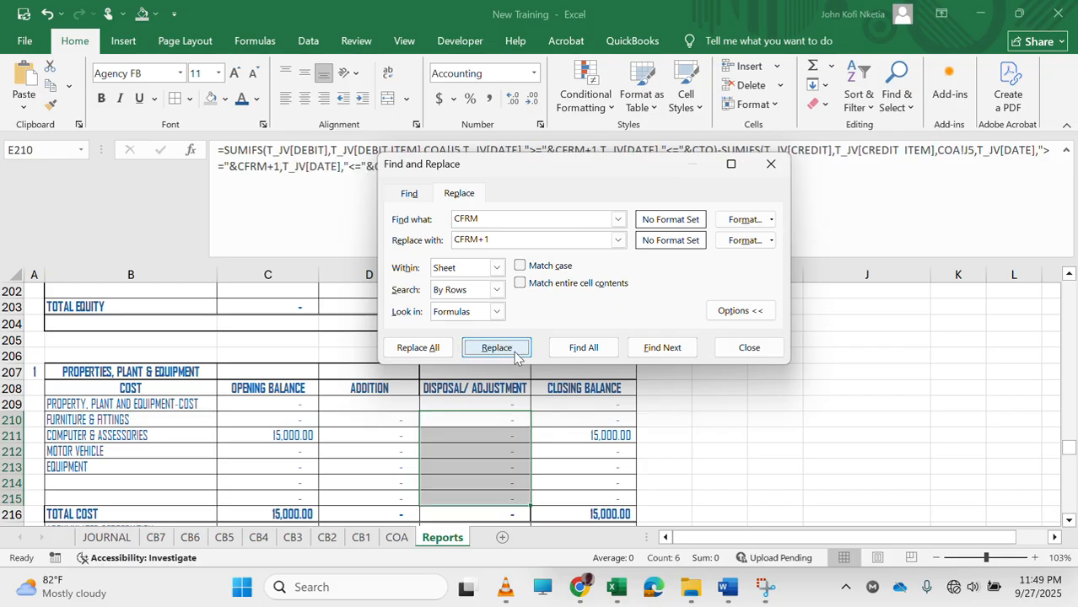
Replace the remaining CFRM with CFRM+1 in D215's Addition formula and recheck the cell.
left_click(400, 494)
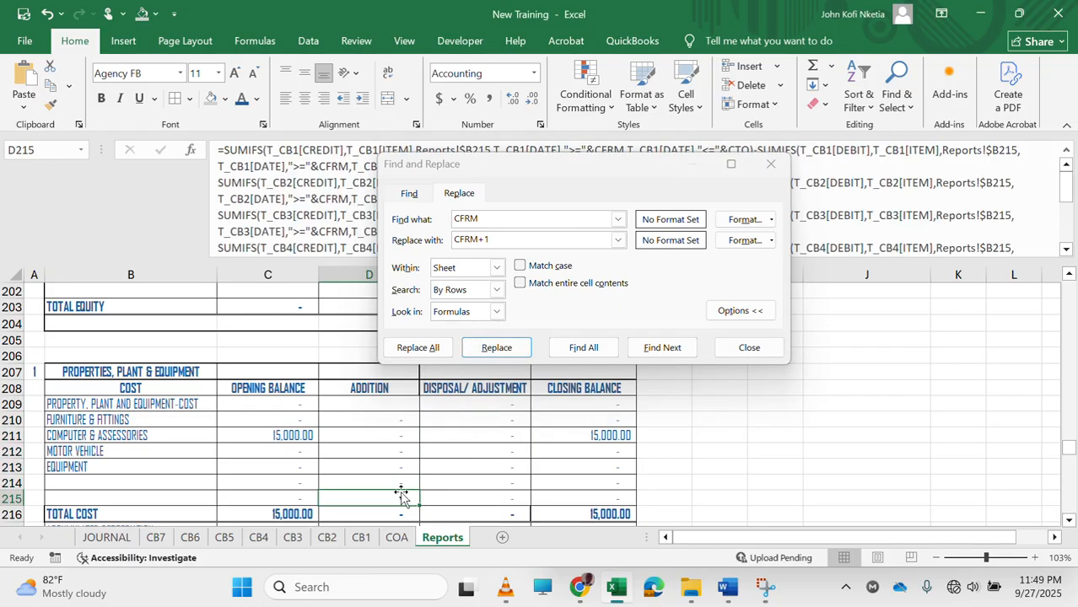
left_click(506, 360)
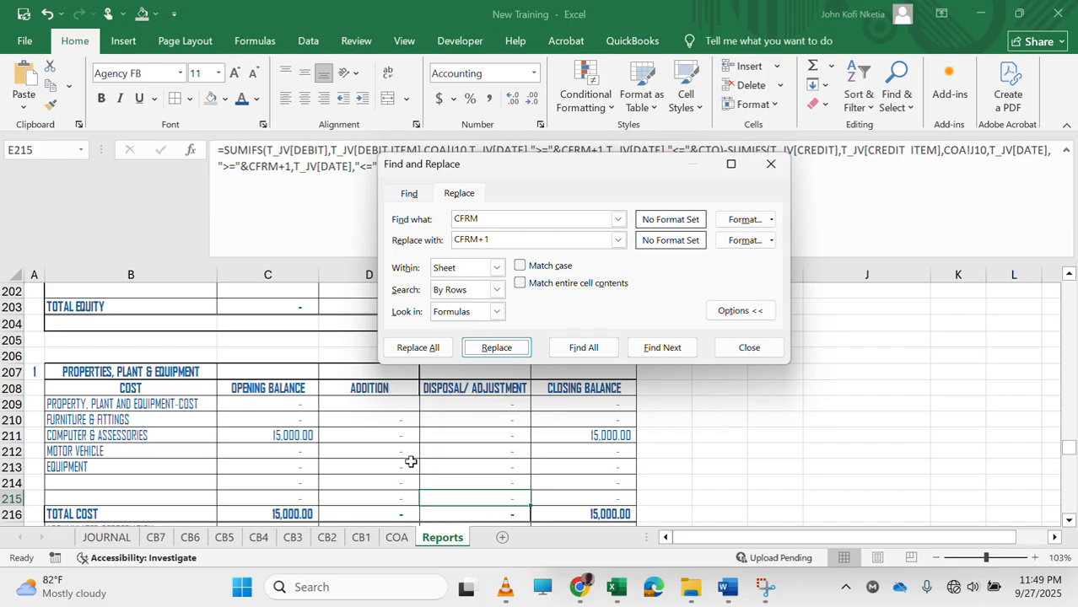
left_click(394, 503)
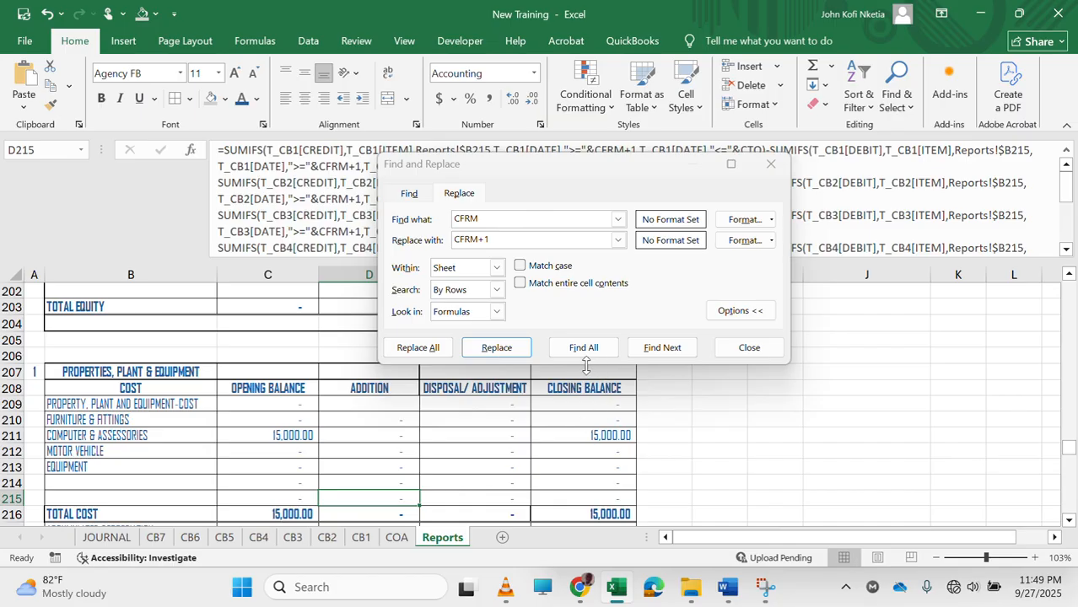
left_click(501, 348)
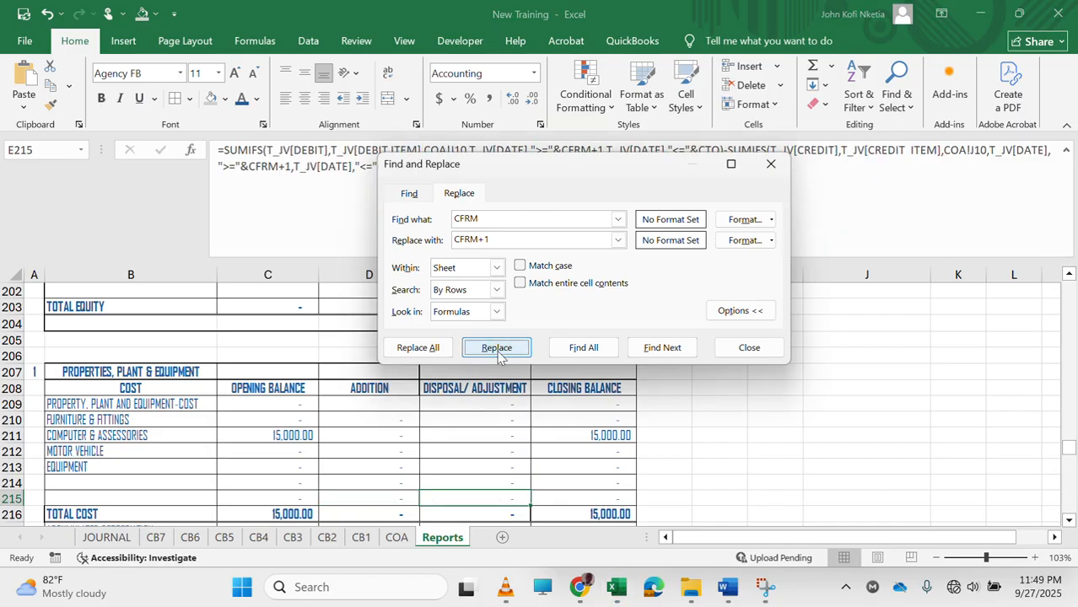
left_click(495, 353)
Replace CFRM with CFRM+1 one cell at a time in the accumulated depreciation Addition and Disposal/Adjustment formulas, D218:E223.
scroll(456, 414, "up", 1)
left_click_drag(397, 432, 489, 480)
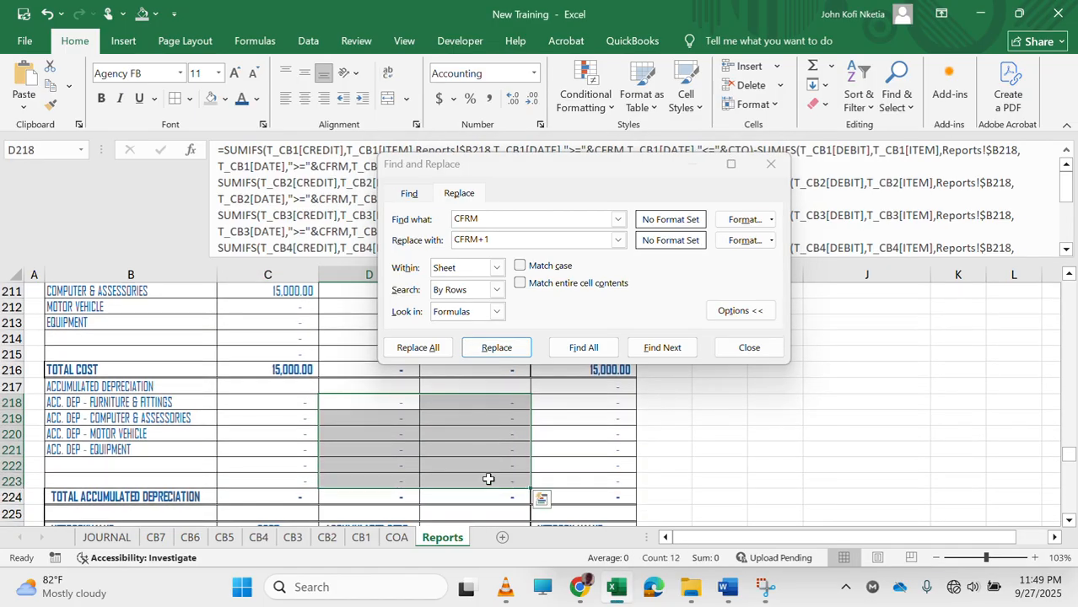
left_click(507, 350)
left_click(497, 348)
left_click(498, 348)
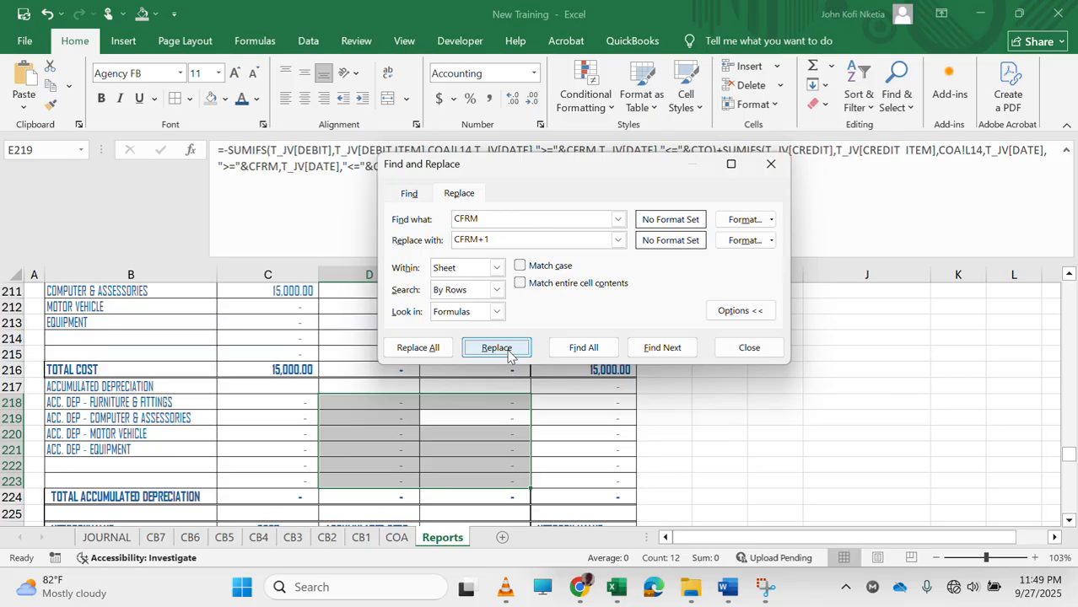
left_click(498, 348)
left_click(498, 348)
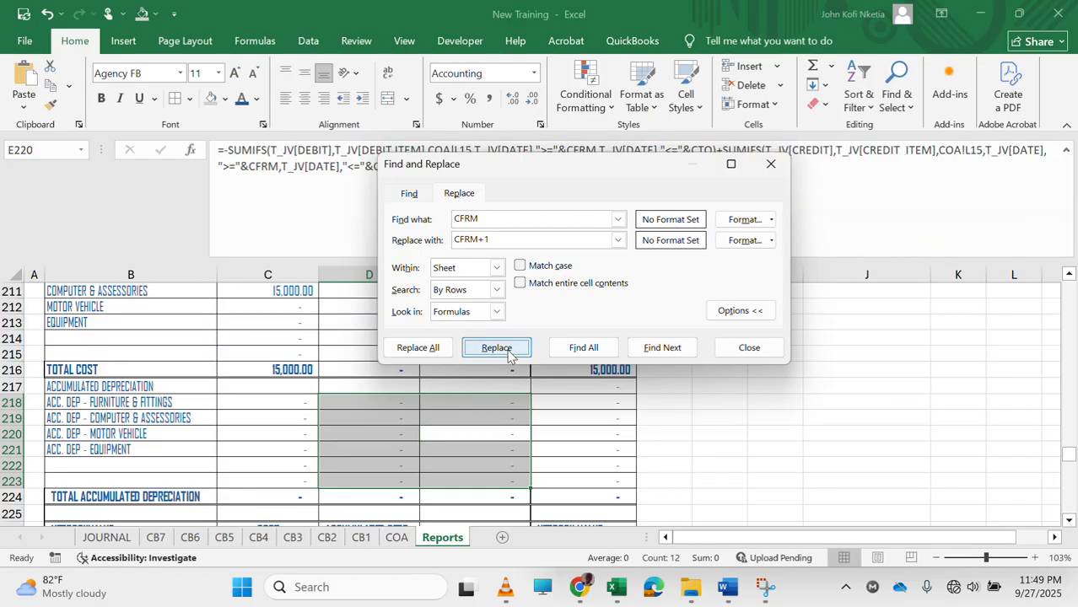
left_click(507, 351)
left_click(507, 351)
left_click(507, 351)
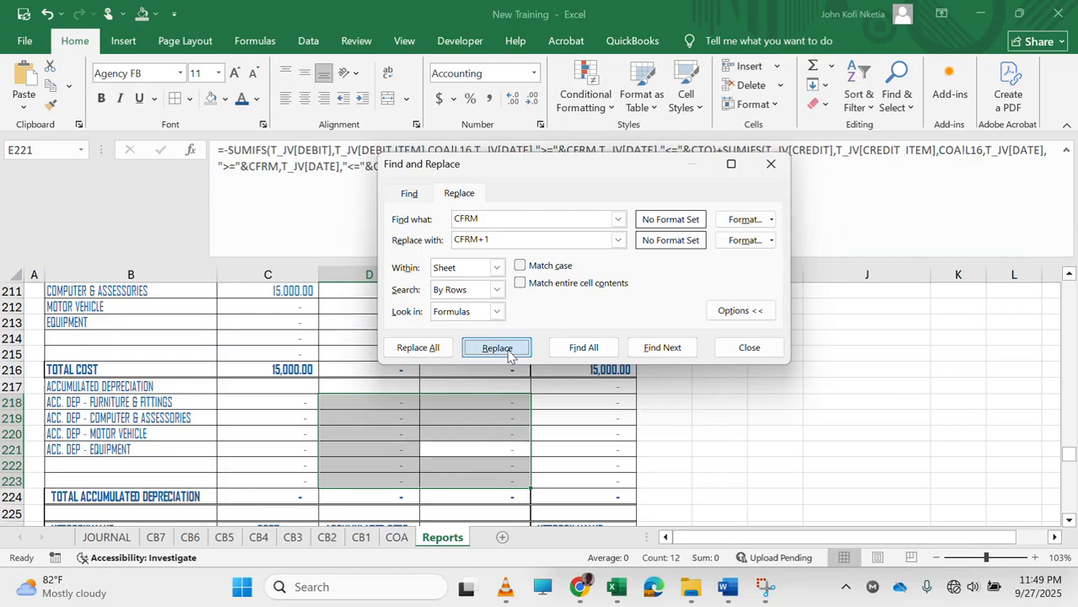
left_click(497, 349)
left_click(497, 349)
left_click(498, 348)
left_click(507, 351)
left_click(507, 350)
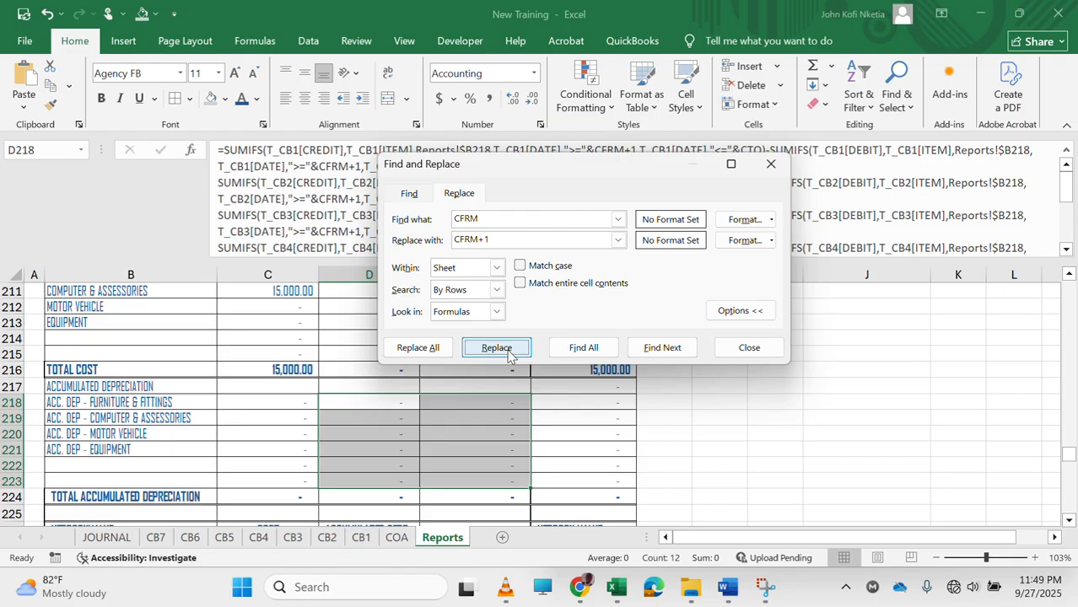
left_click(507, 351)
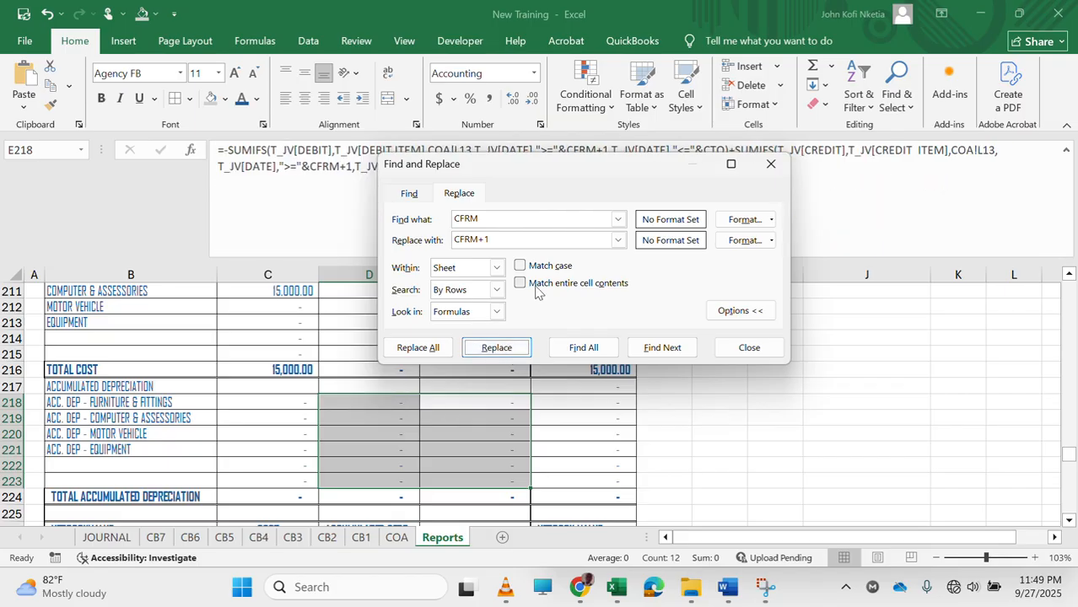
Check D218's formula for a doubled increment, replace every +1+1 with +1 across the sheet, and close Find and Replace.
left_click_drag(591, 163, 792, 303)
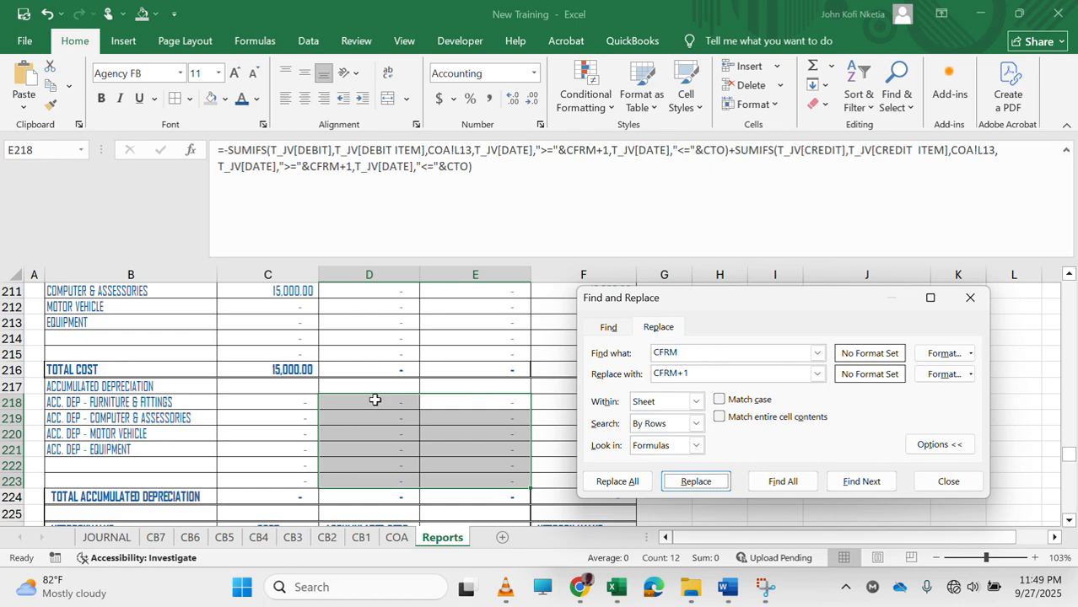
left_click(374, 400)
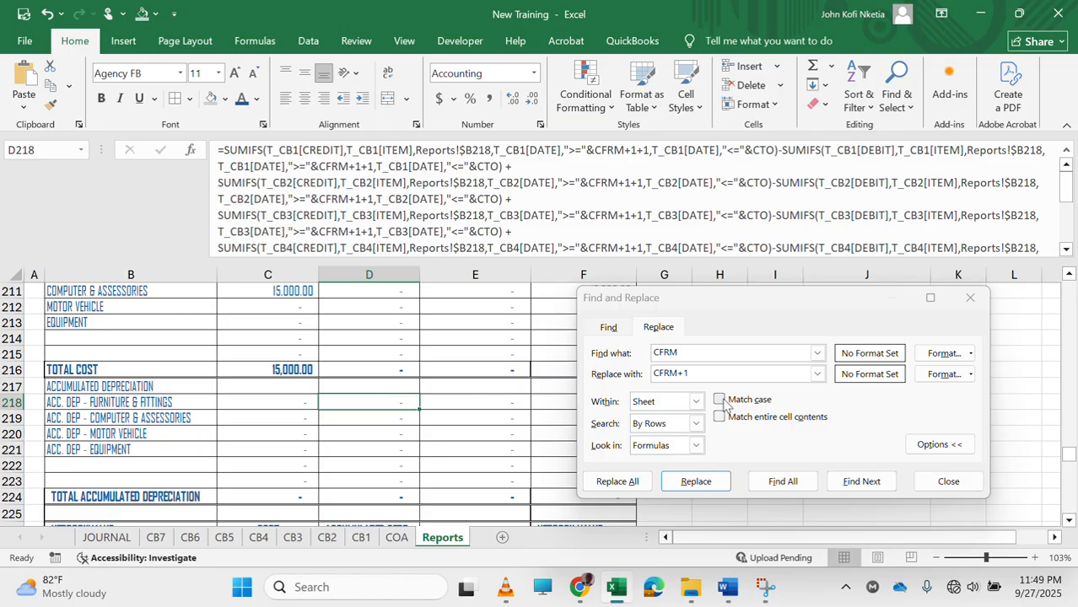
left_click(699, 353)
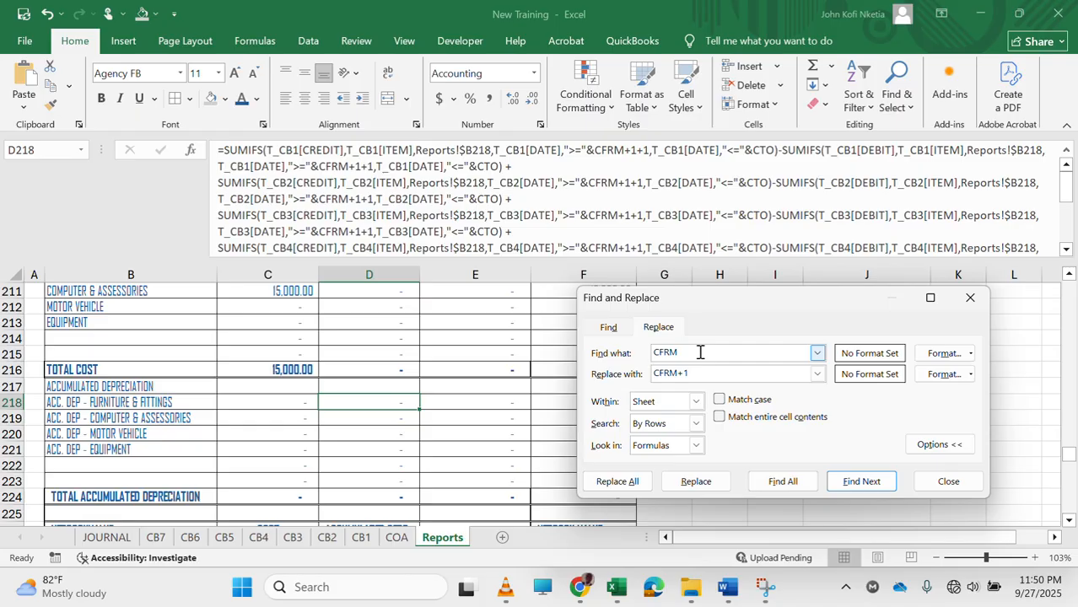
left_click_drag(699, 352, 641, 346)
type("+")
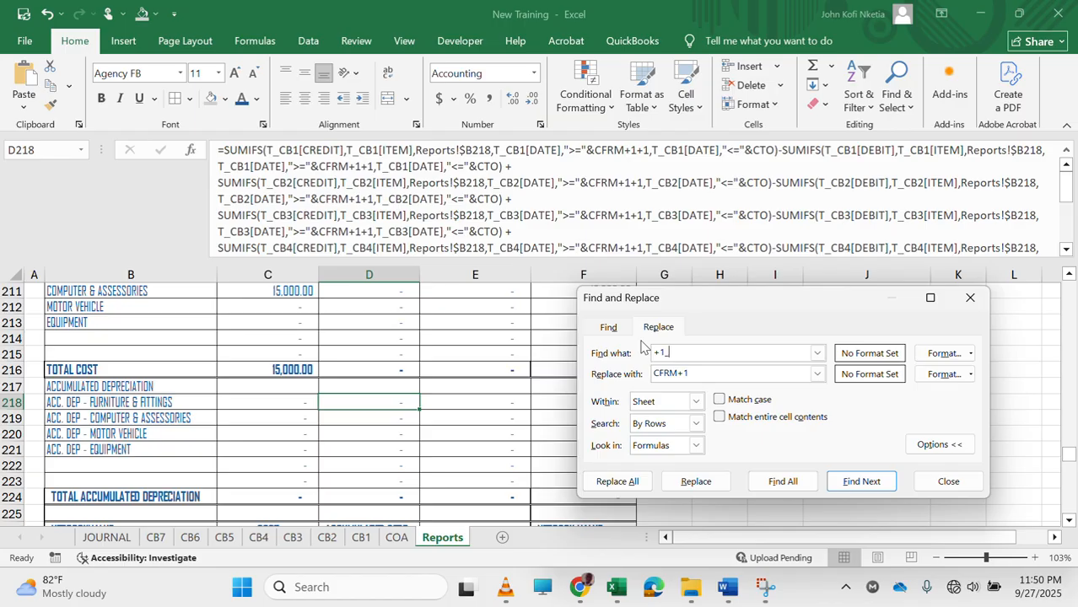
type("1+1")
key("Tab")
type("+")
left_click(622, 479)
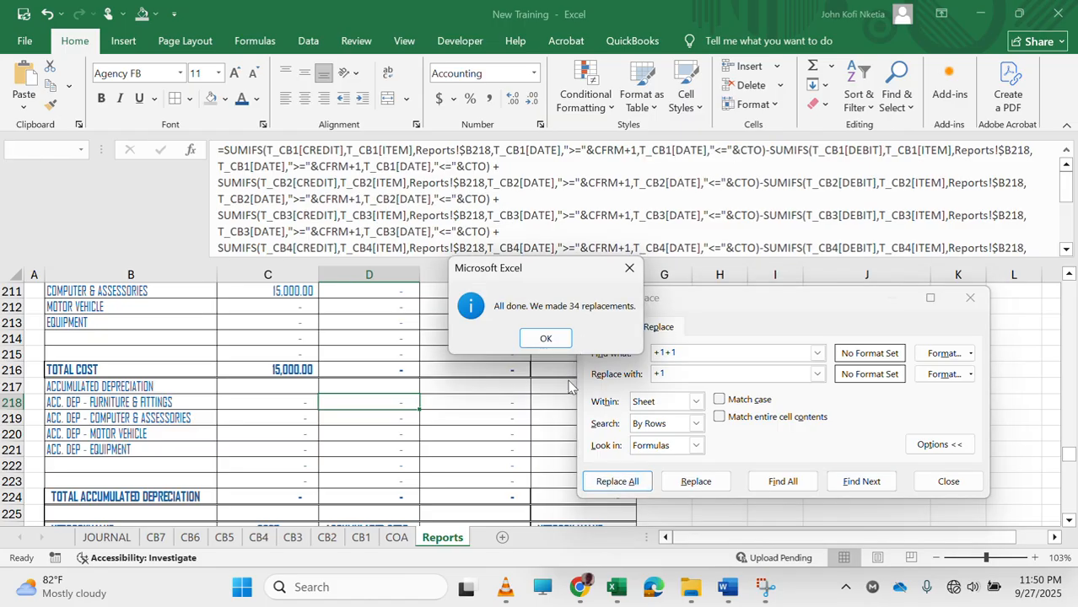
left_click(545, 340)
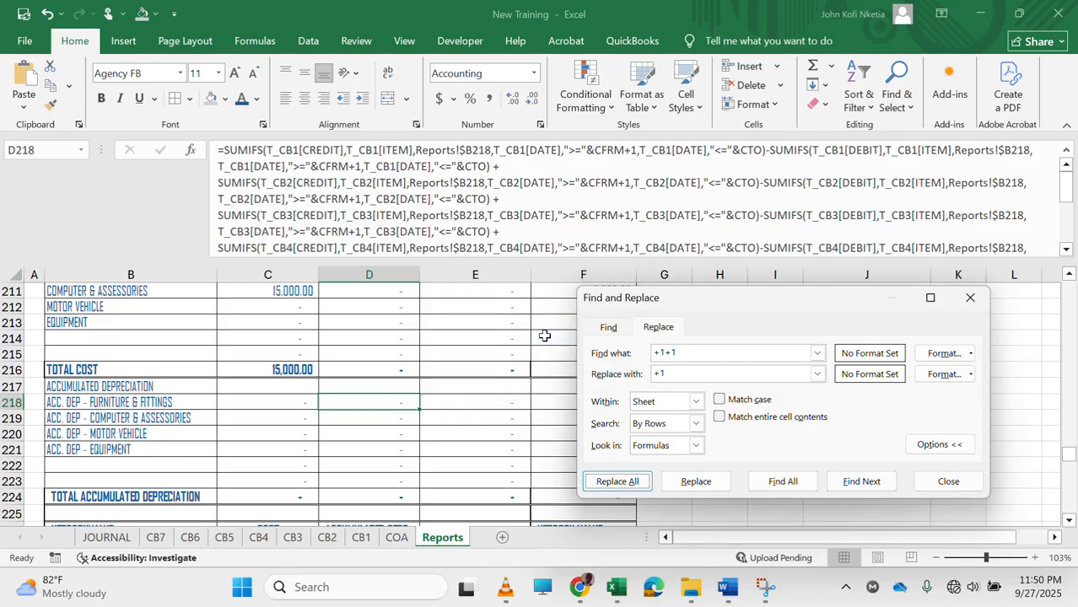
left_click(967, 301)
Review the start date criterion in the Addition and Disposal/Adjustment formulas of the cost and accumulated depreciation sections.
left_click(467, 466)
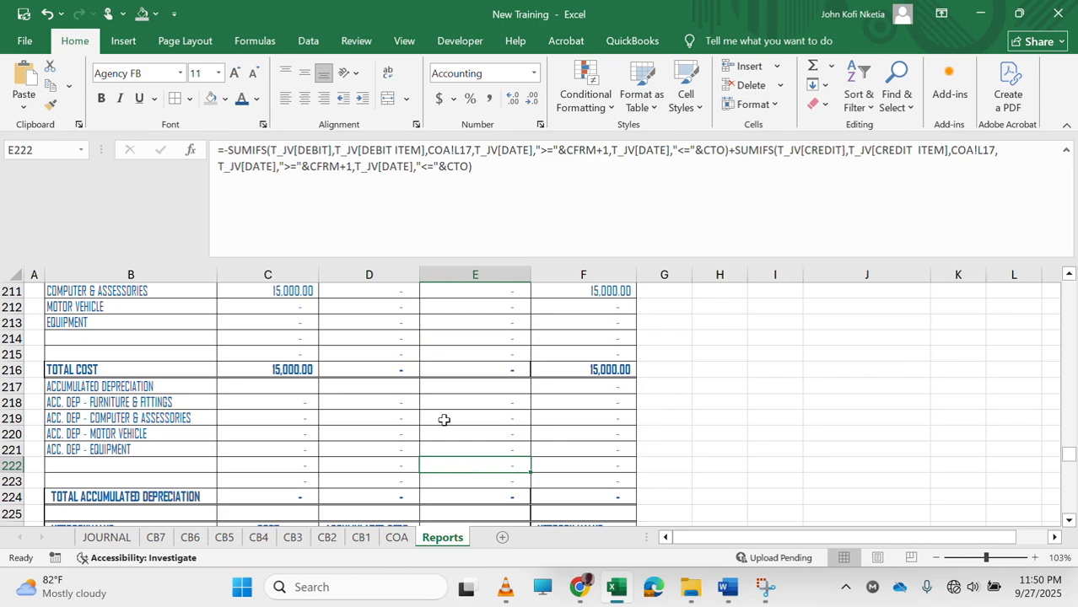
scroll(443, 420, "up", 1)
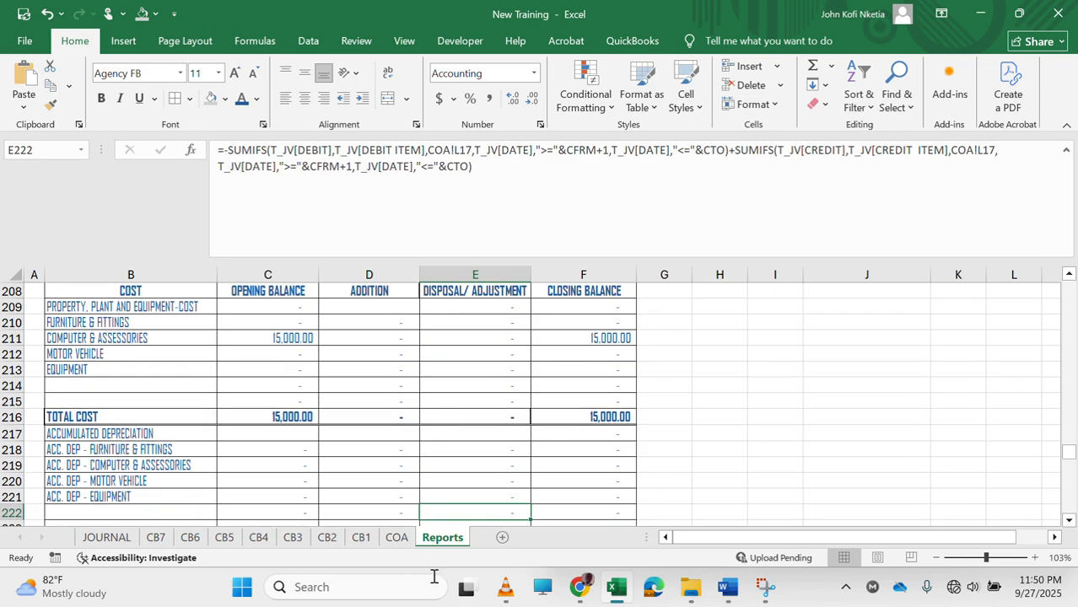
left_click(457, 381)
left_click(368, 349)
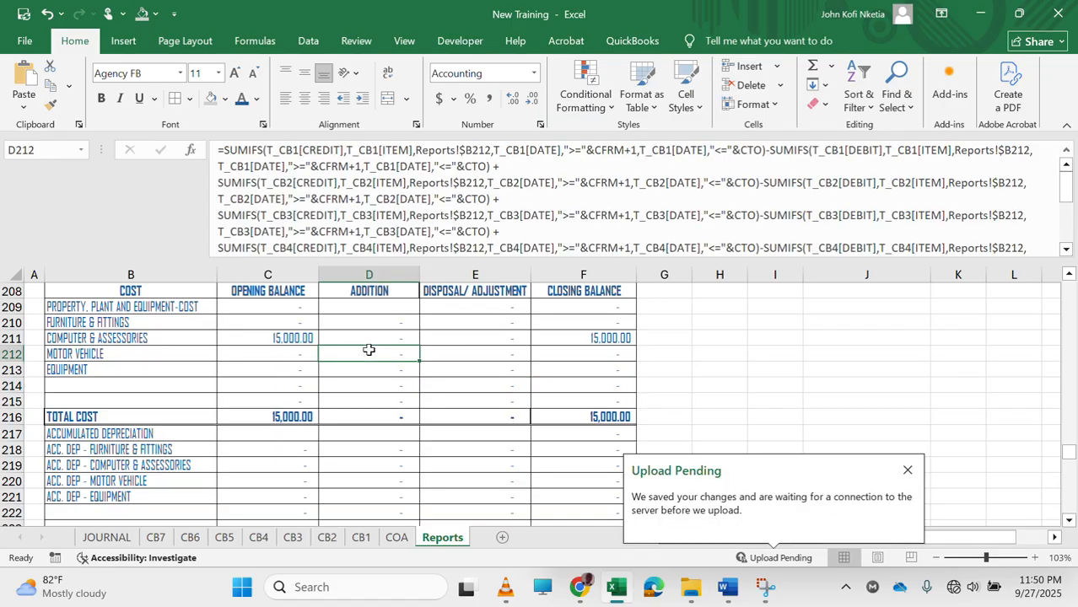
scroll(463, 440, "down", 3)
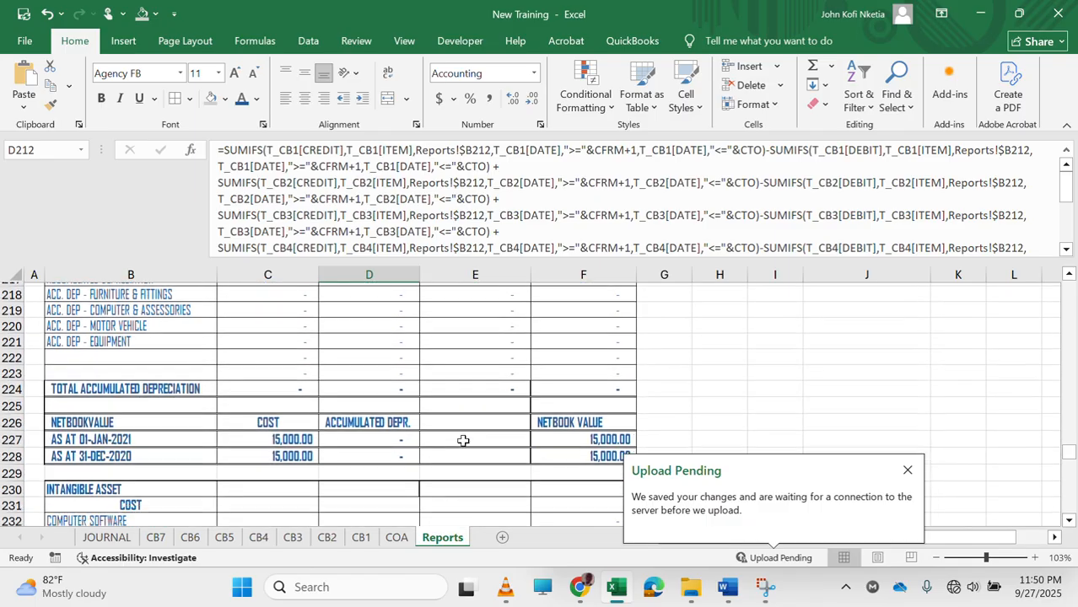
Examine the Acc. Dep - Furniture & Fittings opening balance formula in C218, including its journal adjustment terms.
scroll(463, 440, "up", 3)
scroll(463, 440, "down", 3)
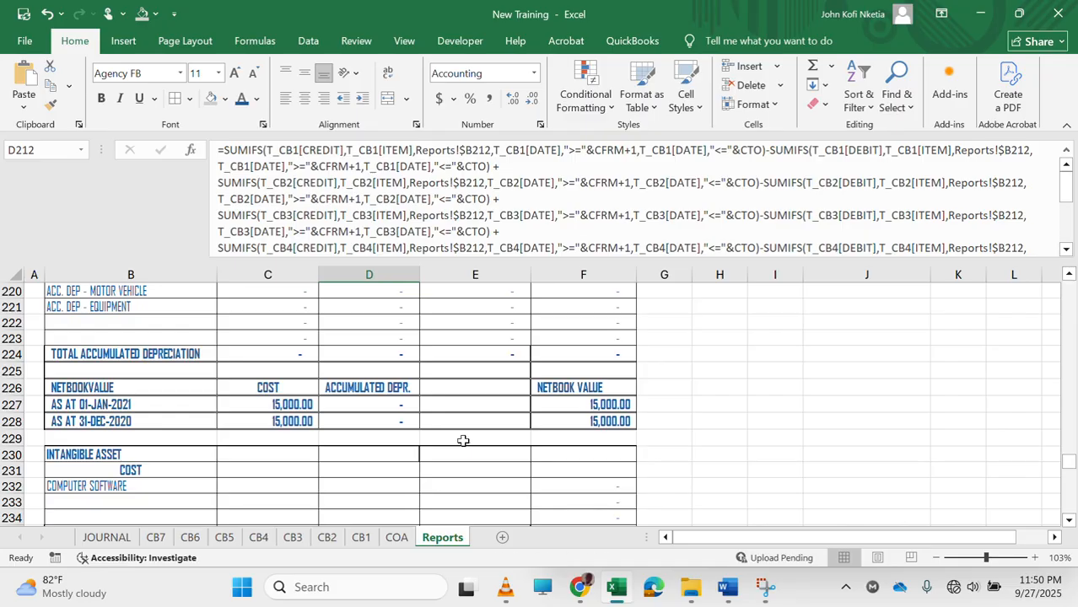
left_click(290, 317)
scroll(291, 318, "up", 2)
scroll(290, 318, "up", 2)
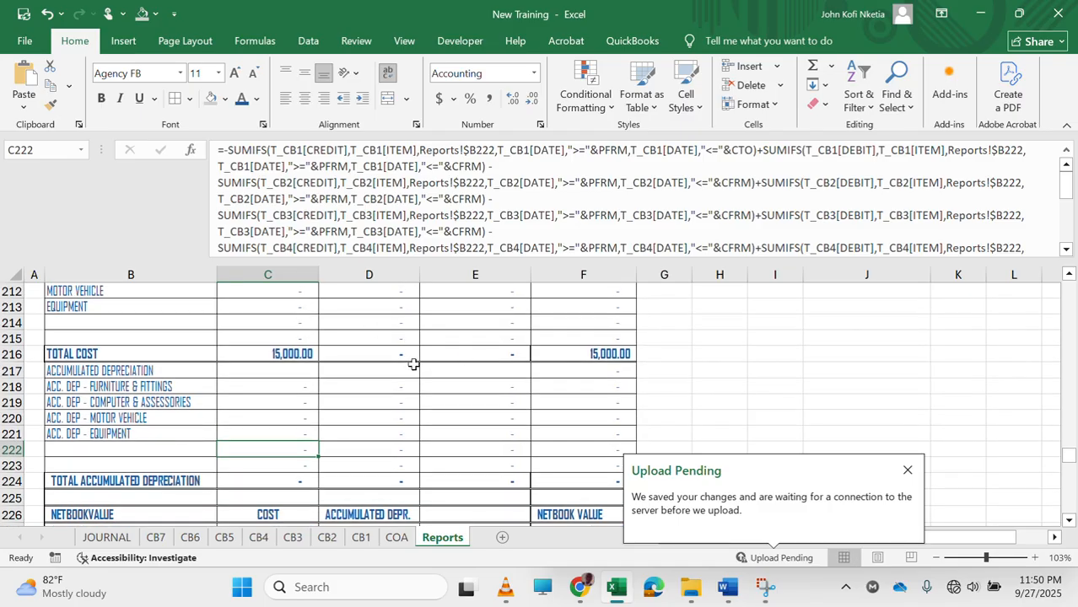
left_click(385, 369)
left_click(309, 389)
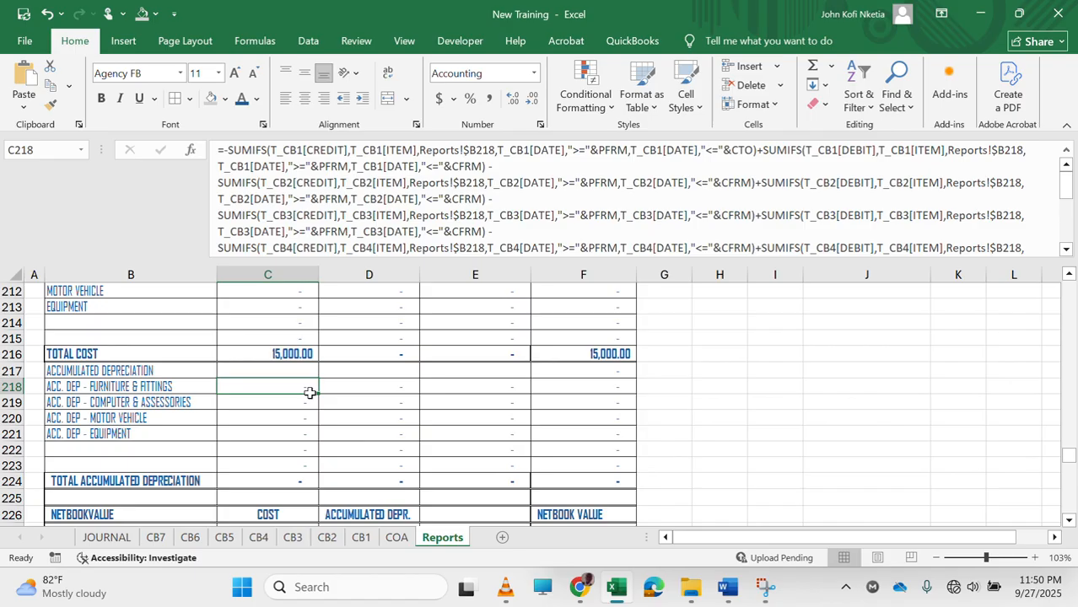
left_click_drag(685, 231, 791, 382)
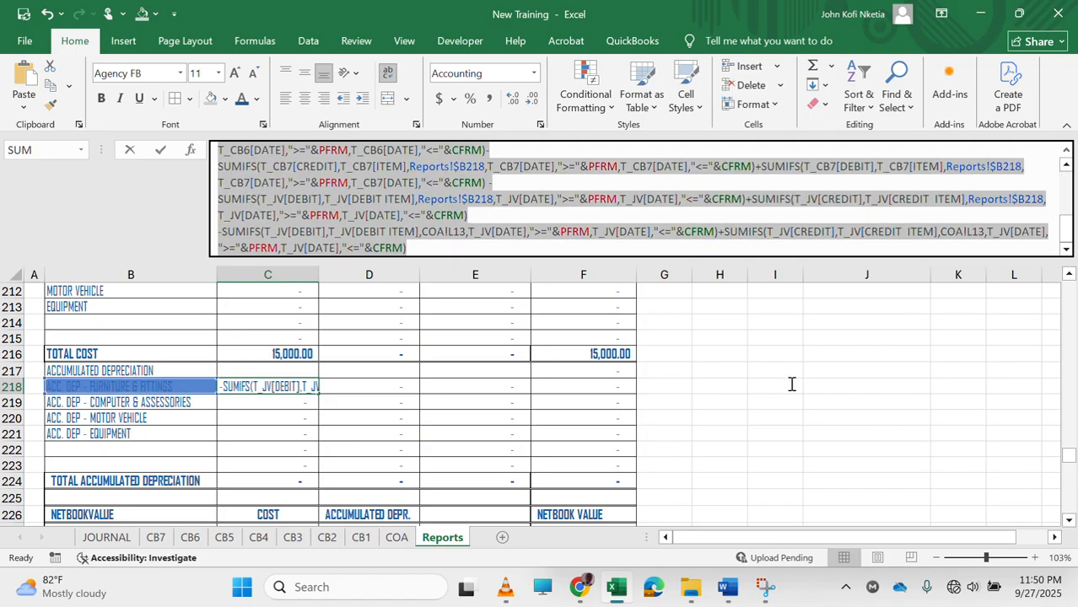
left_click(925, 234)
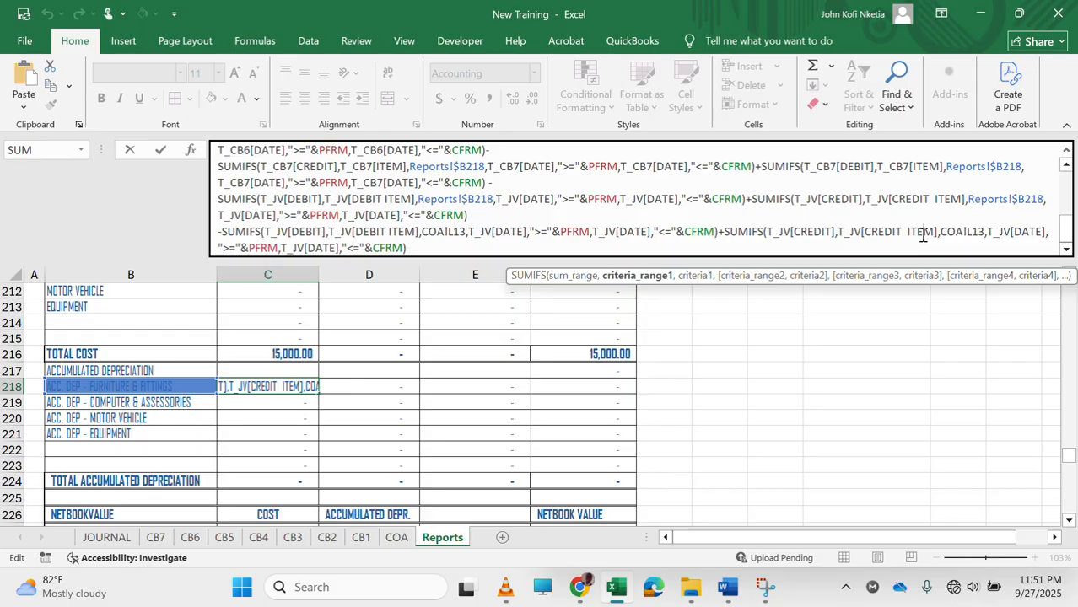
key("Escape")
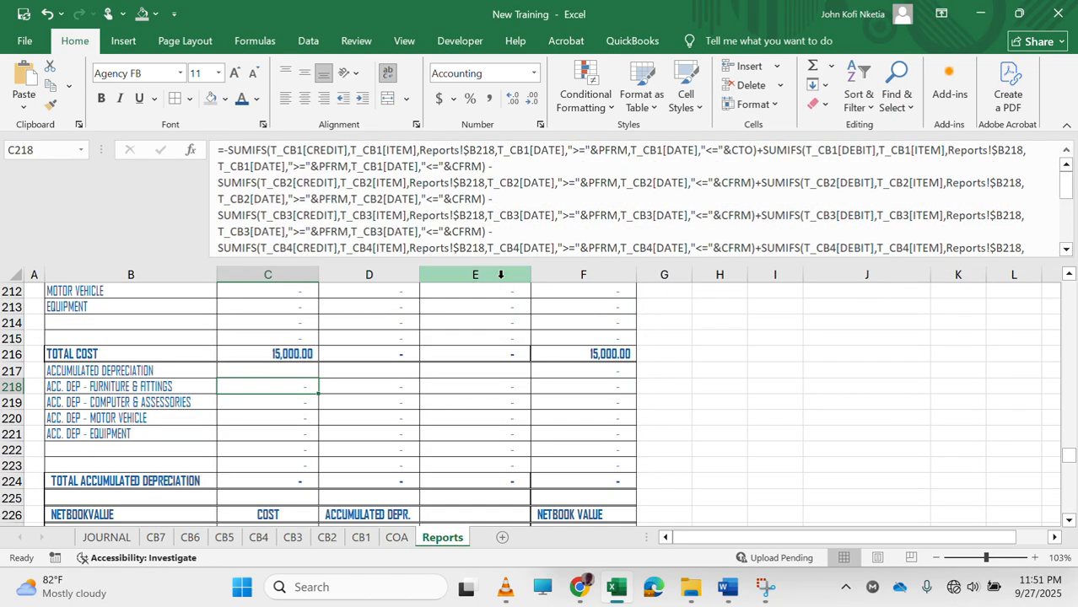
Examine the full Motor Vehicle opening balance formula in C212, down to its journal adjustment item references.
scroll(431, 400, "up", 2)
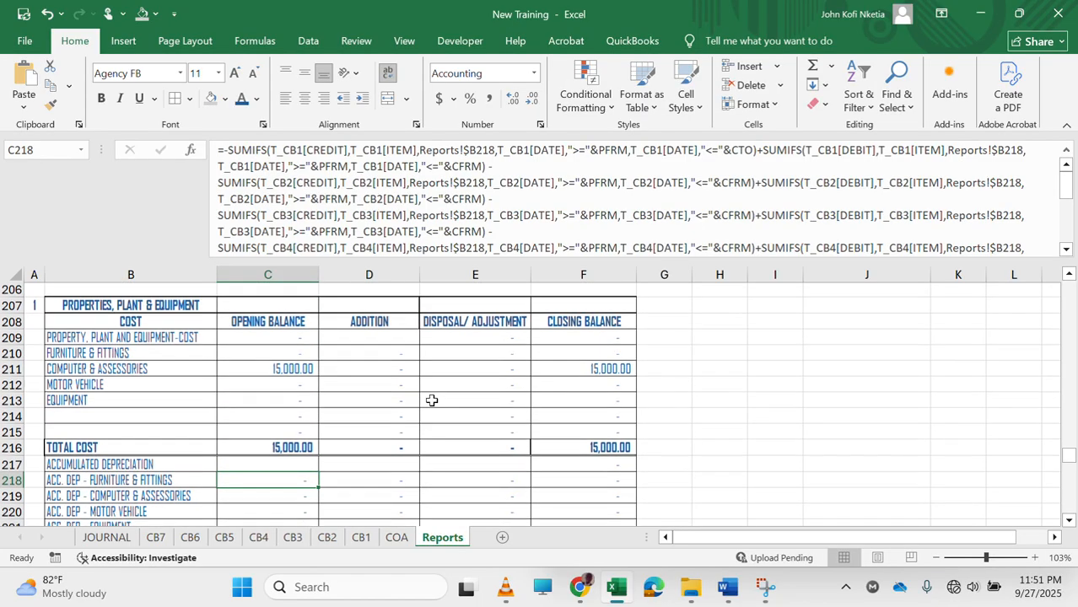
left_click(299, 353)
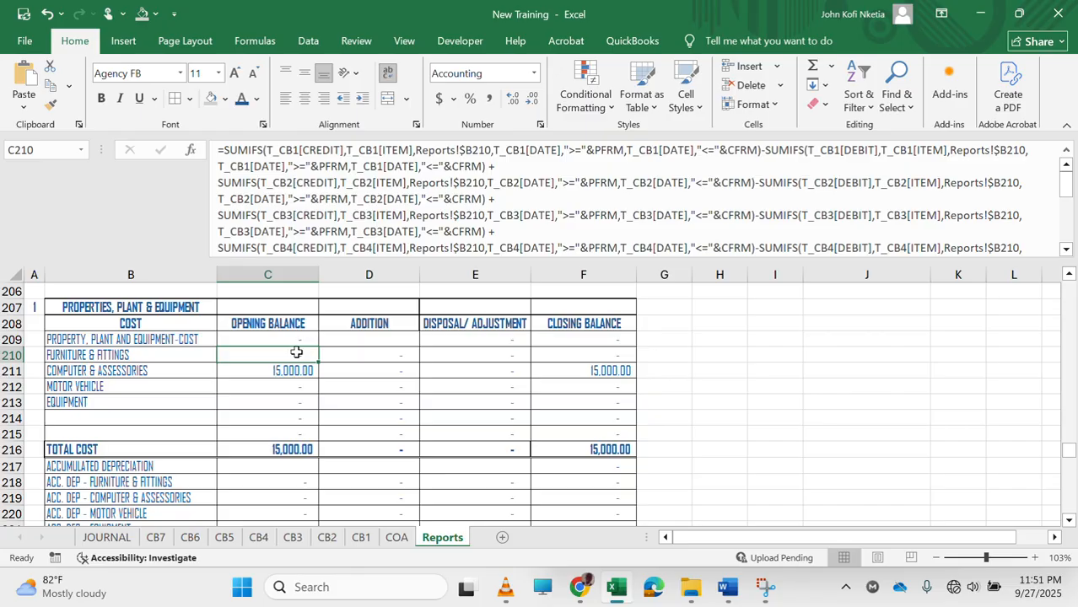
double_click(290, 386)
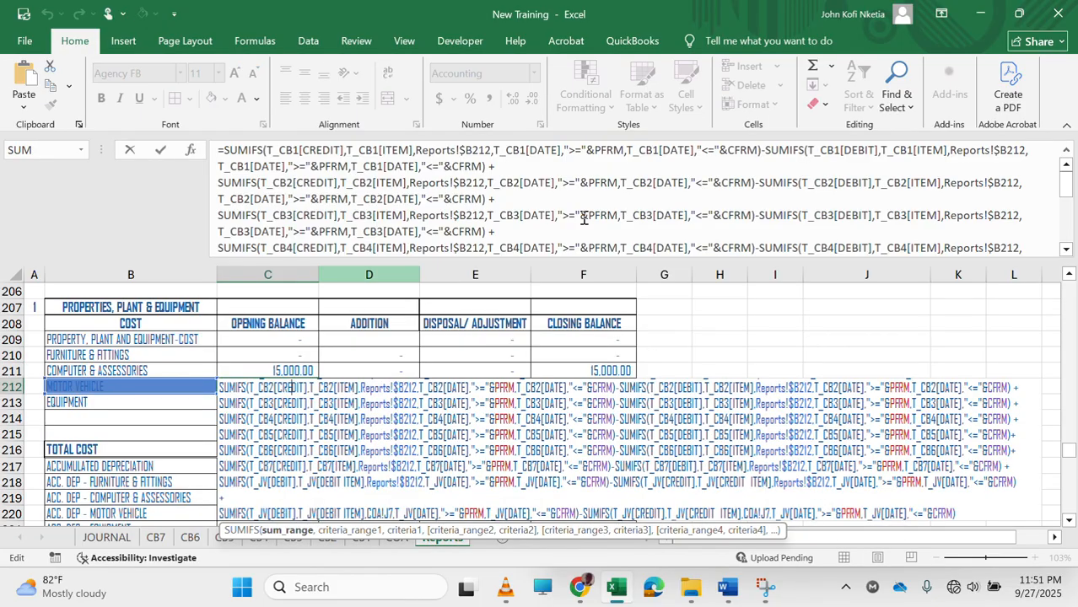
scroll(671, 220, "down", 1)
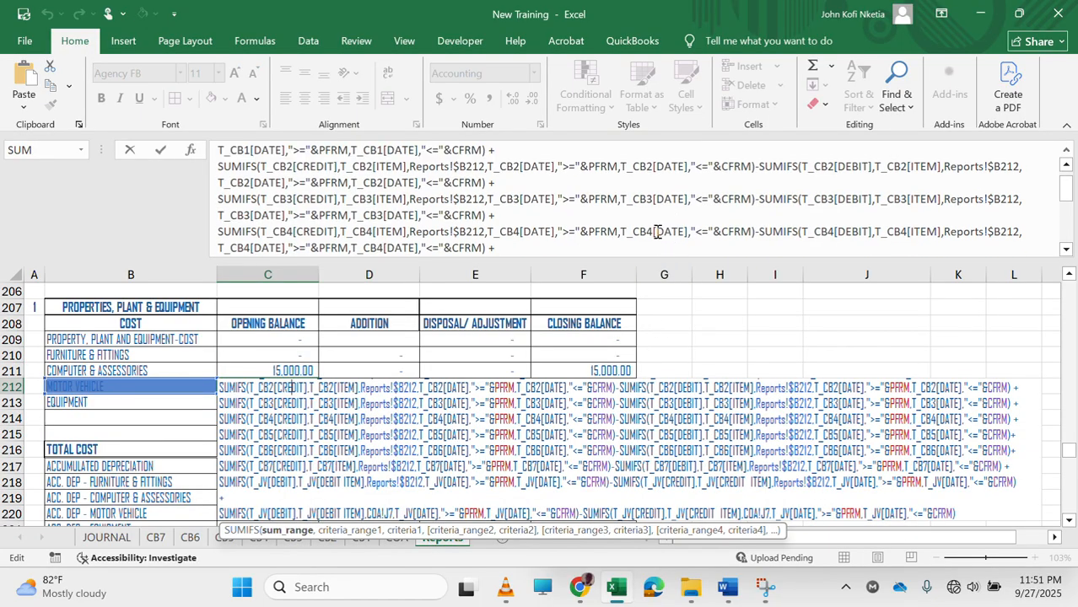
scroll(749, 413, "down", 6)
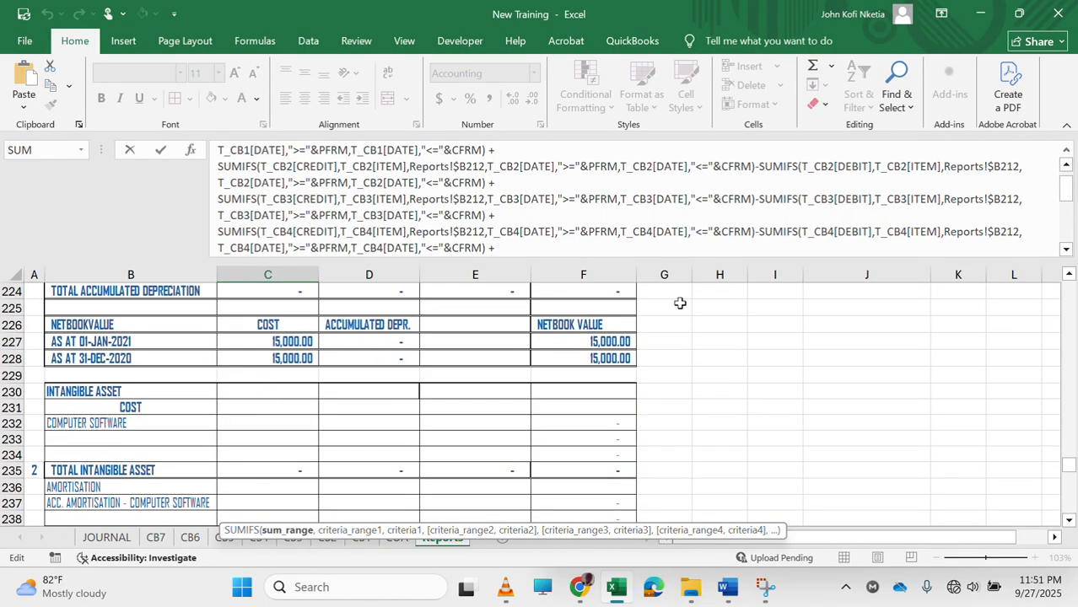
left_click(571, 231)
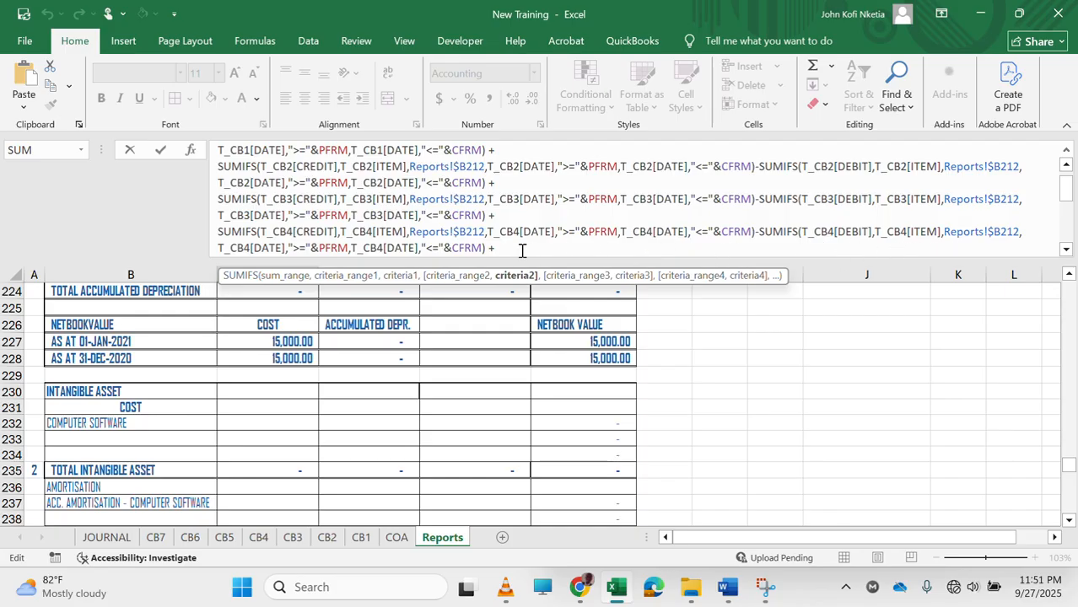
left_click(497, 249)
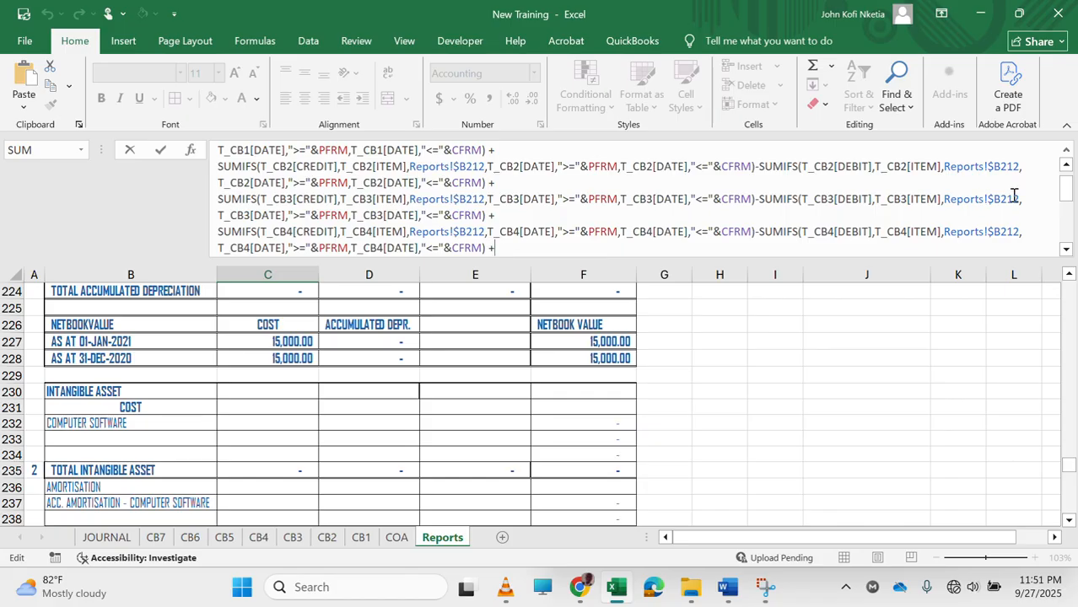
left_click_drag(1066, 191, 1071, 249)
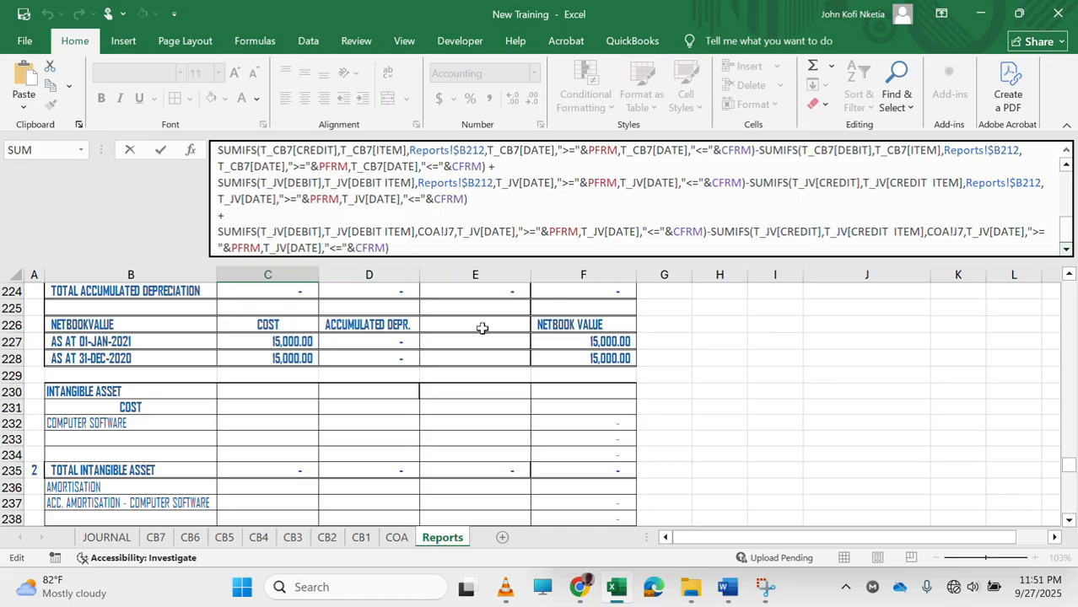
key("Escape")
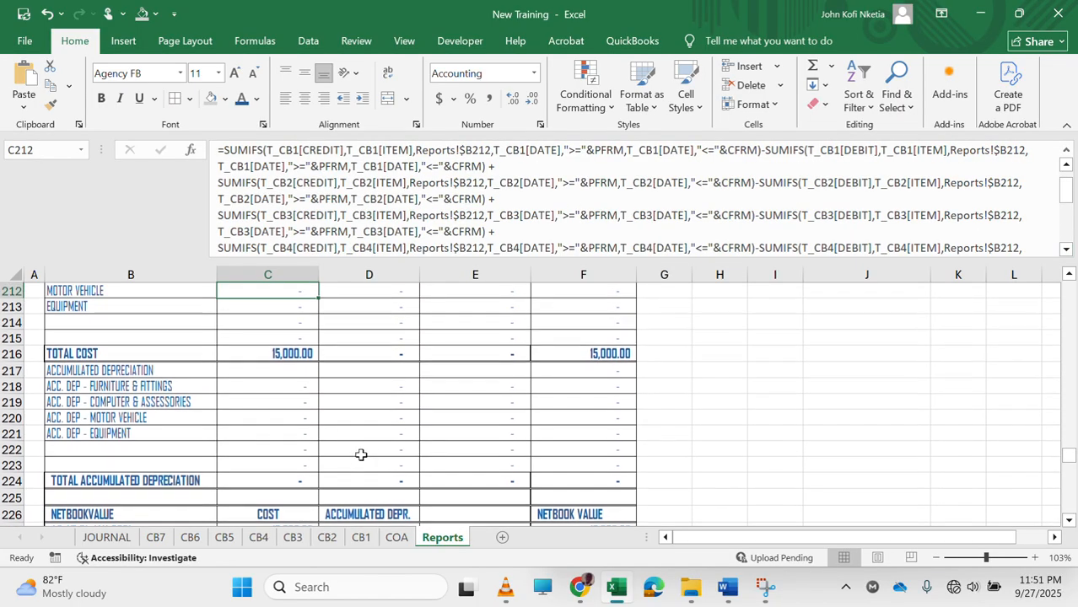
Review the debit and credit journal adjustment terms that close the opening balance formula in C209.
scroll(392, 443, "up", 2)
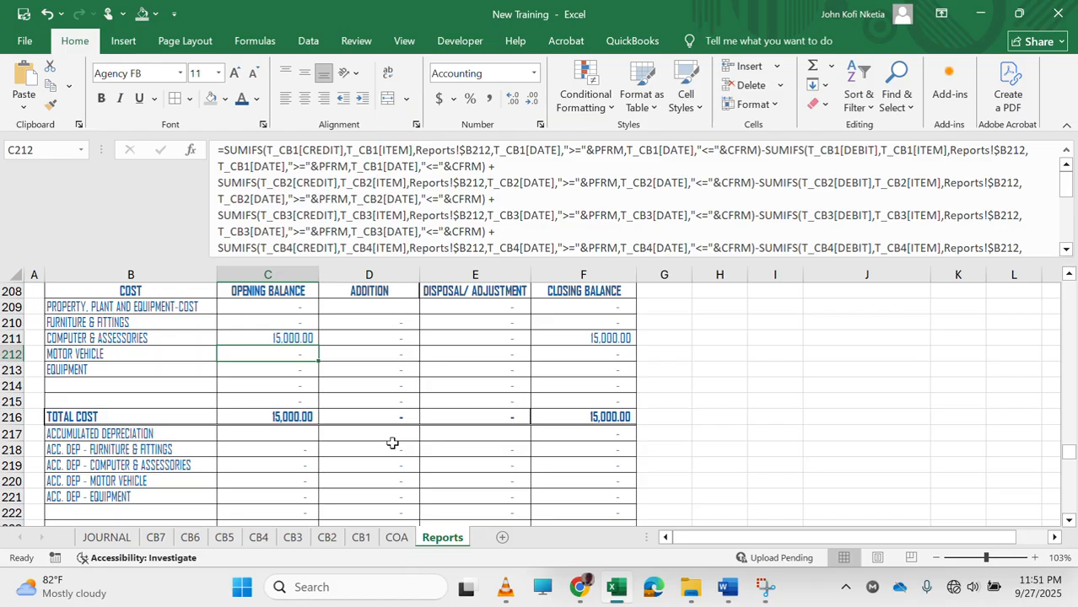
scroll(392, 443, "up", 2)
left_click(291, 371)
left_click(530, 246)
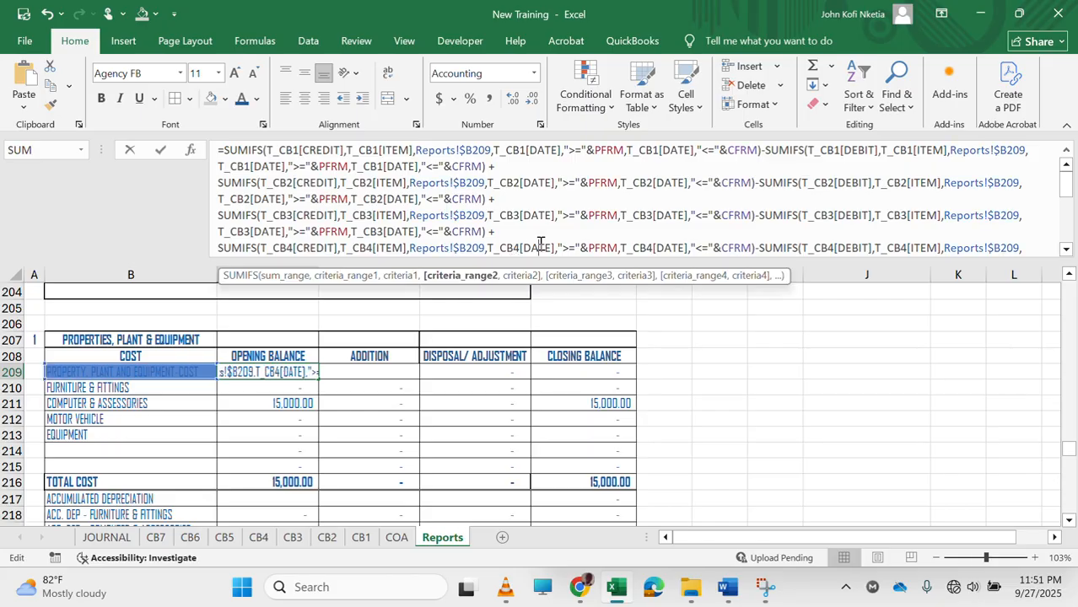
left_click_drag(1064, 187, 1074, 286)
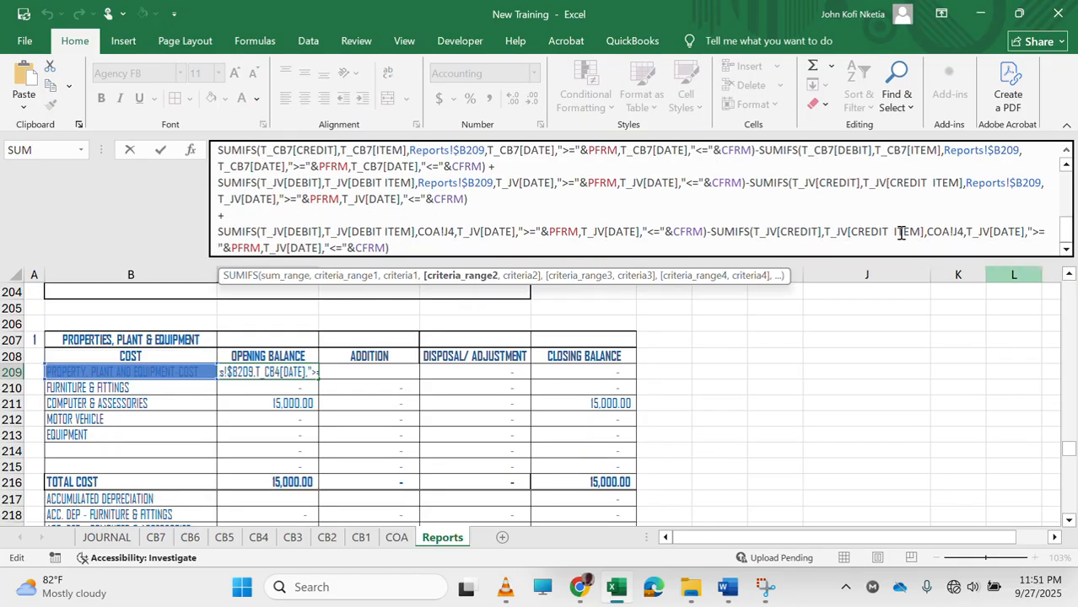
left_click(803, 232)
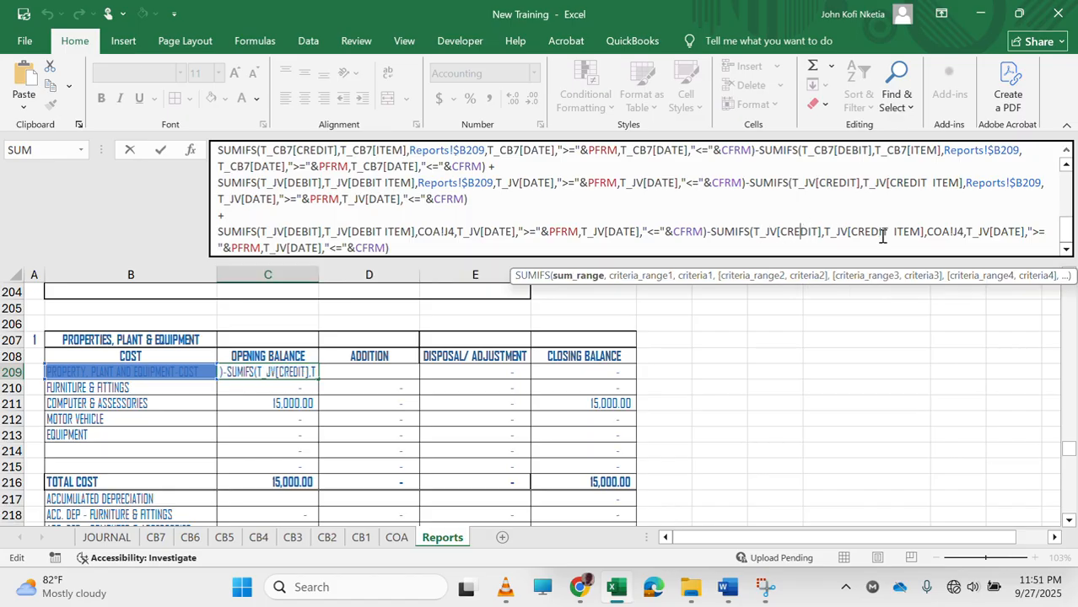
left_click(320, 236)
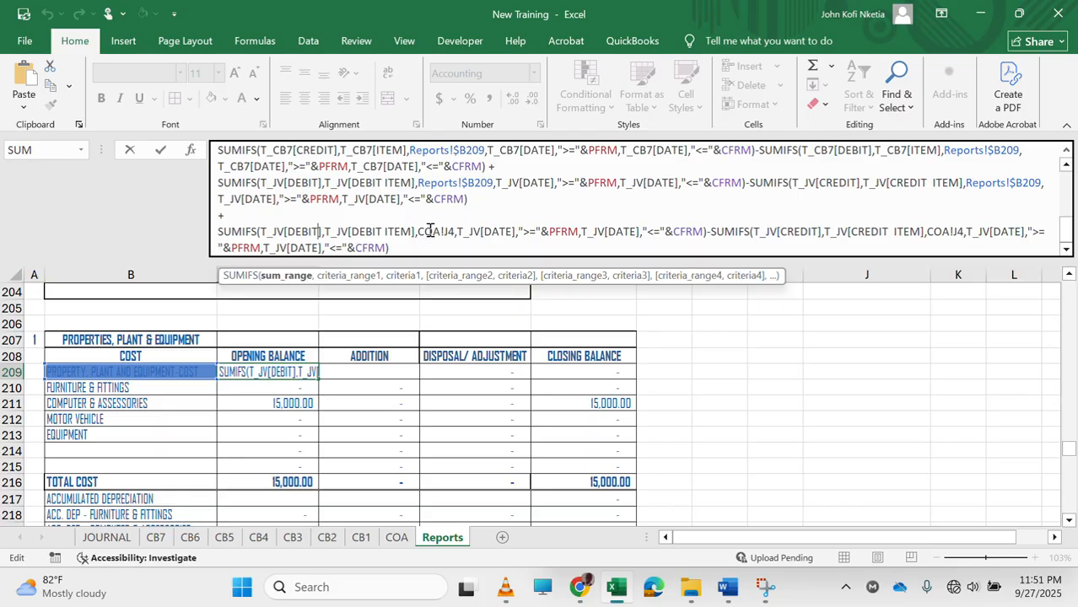
left_click(488, 194)
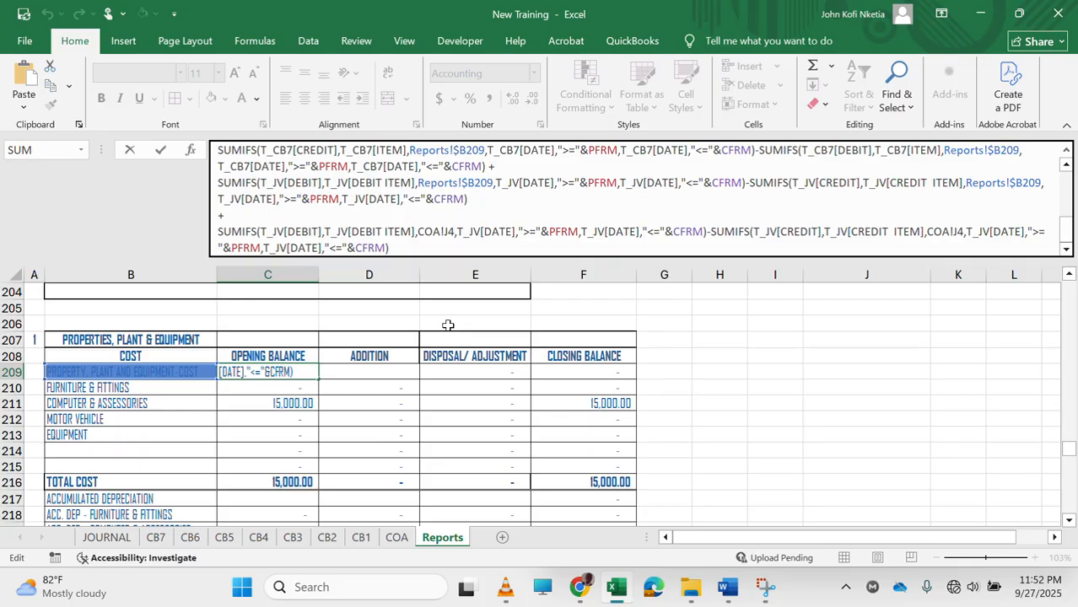
key("Escape")
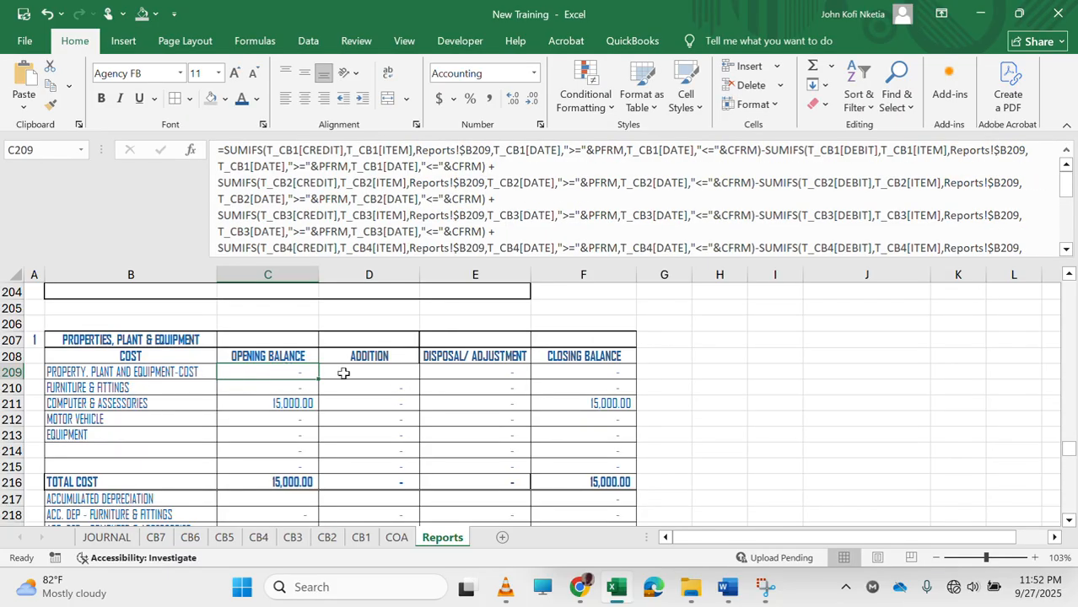
Compare the adjustment item reference in the row 209 cost formulas with cell J4 of the COA sheet.
left_click(479, 375)
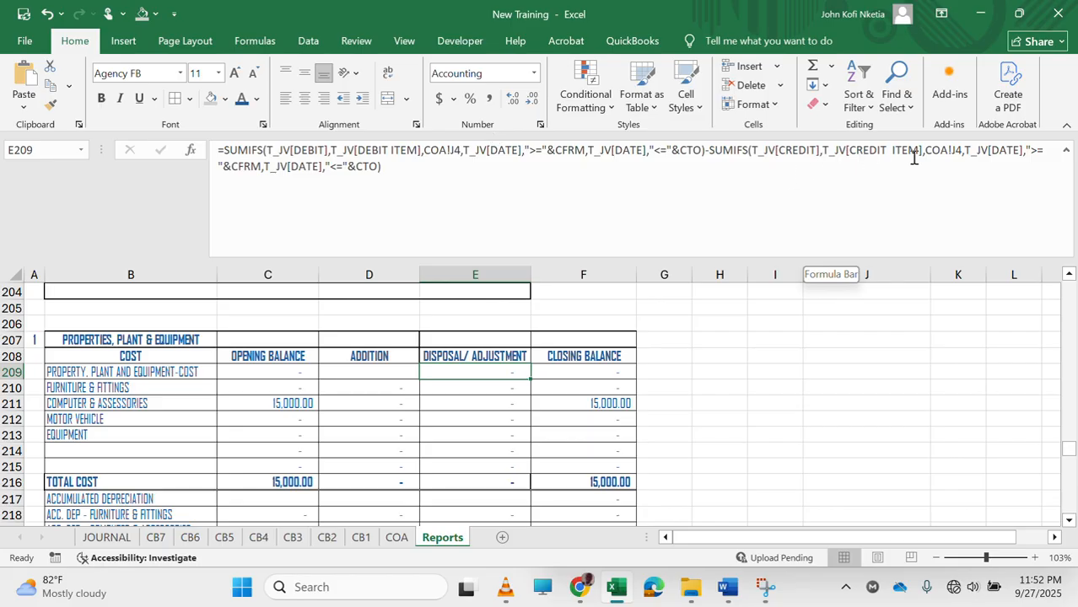
left_click(286, 370)
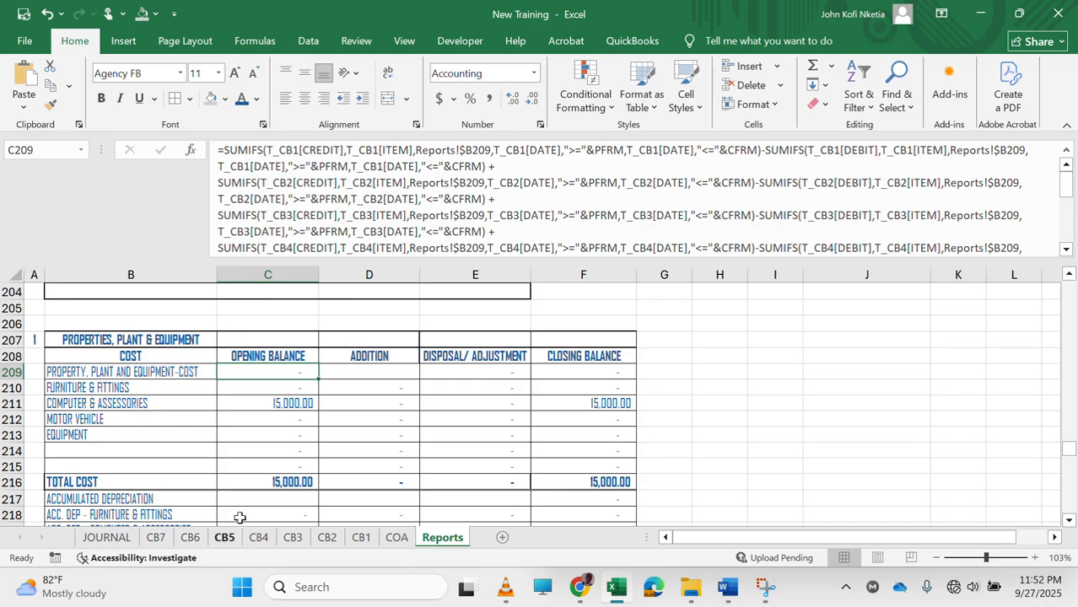
left_click(390, 536)
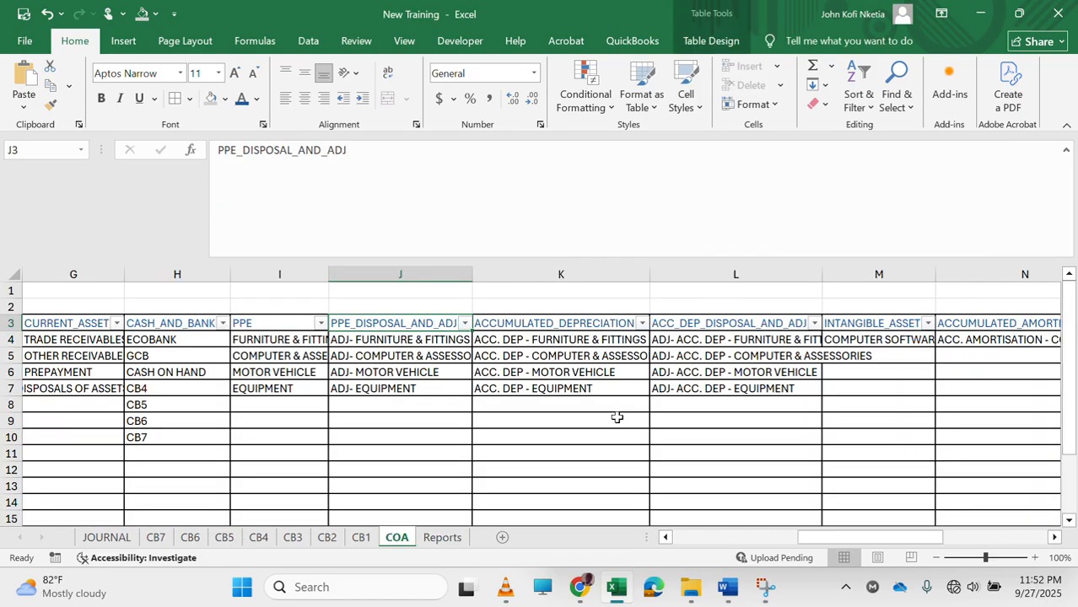
left_click(396, 340)
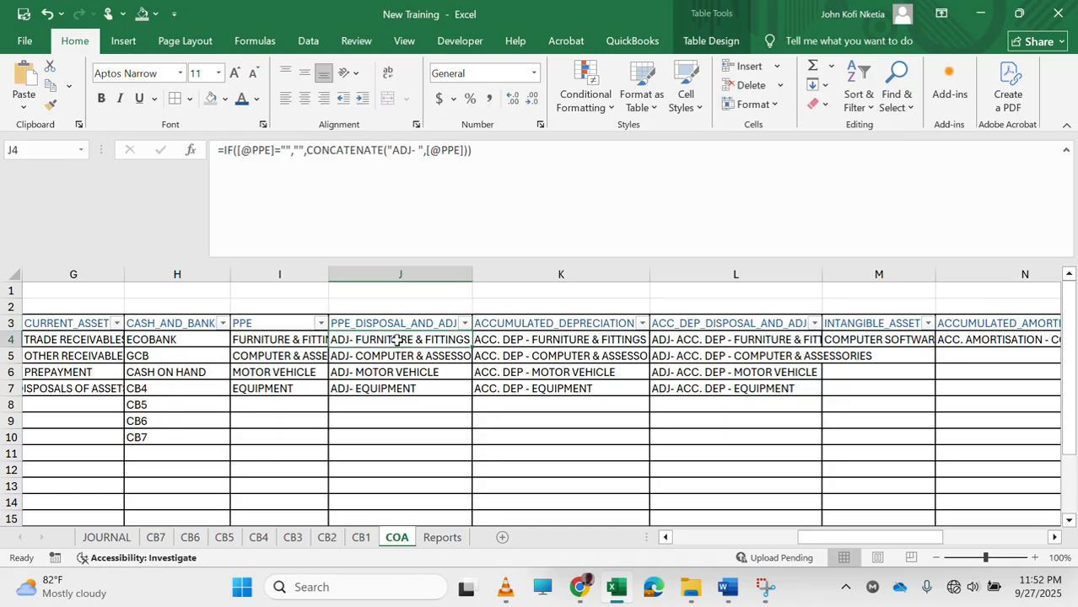
left_click(441, 538)
Check E218's adjustment item reference against the ACC_DEP_DISPOSAL_AND_ADJ entries on the COA sheet.
scroll(486, 486, "down", 4)
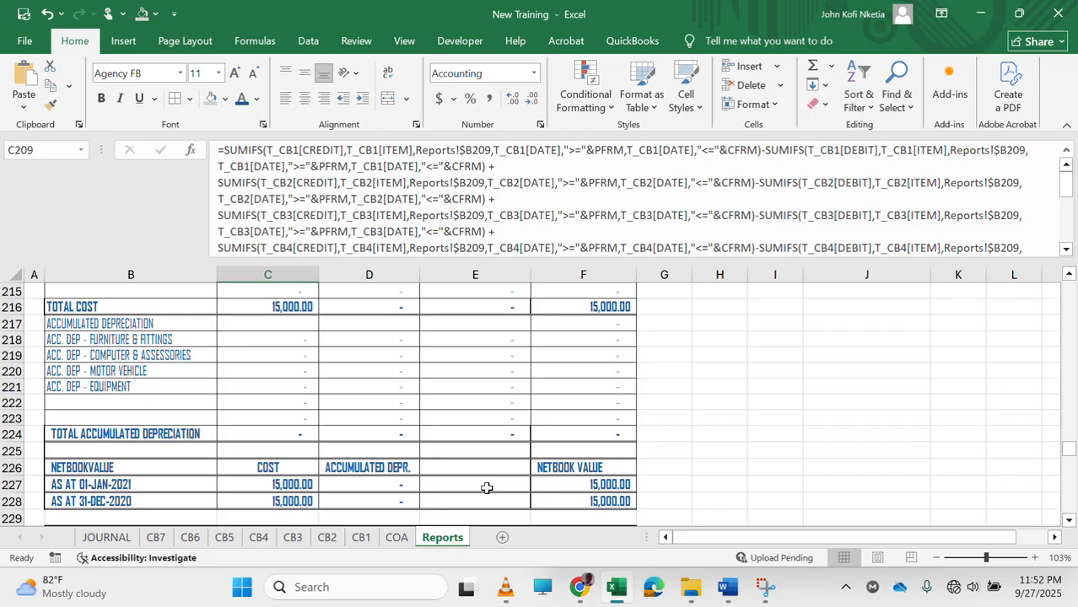
left_click(498, 324)
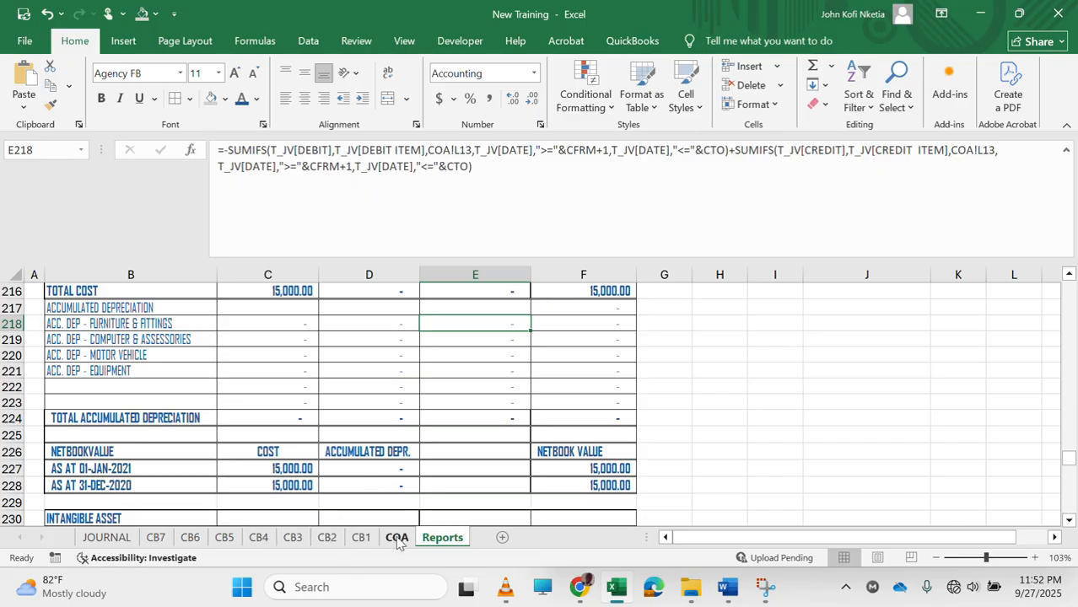
left_click(116, 542)
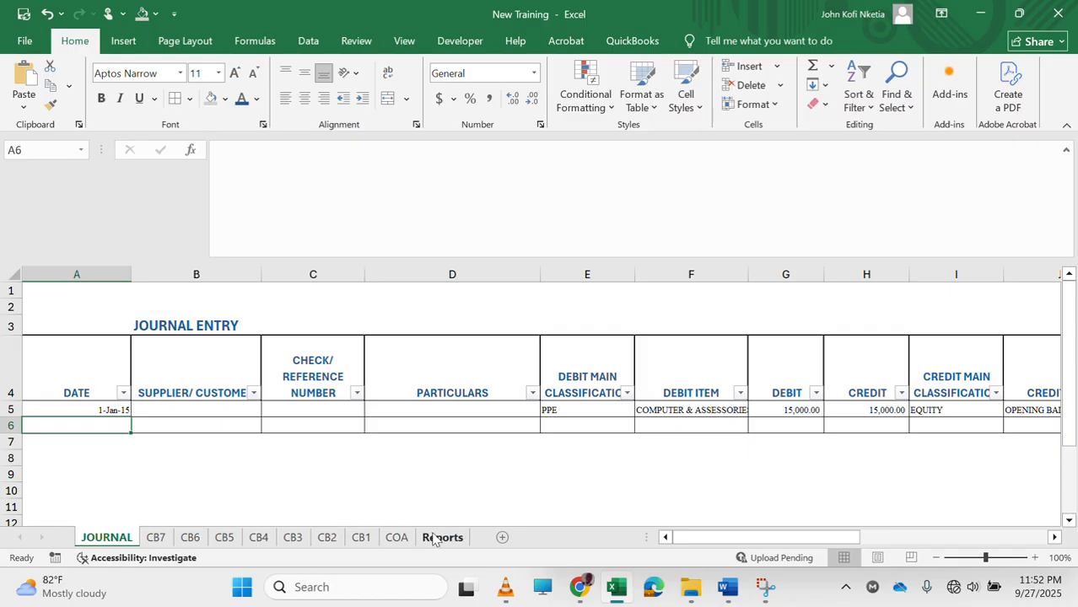
left_click(394, 540)
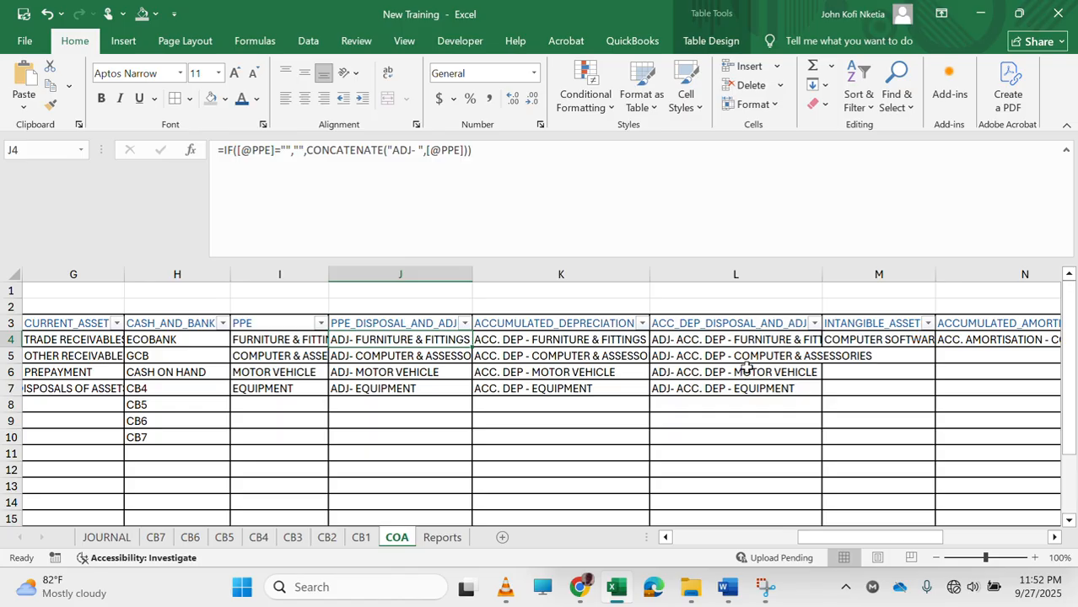
left_click(747, 371)
left_click(740, 337)
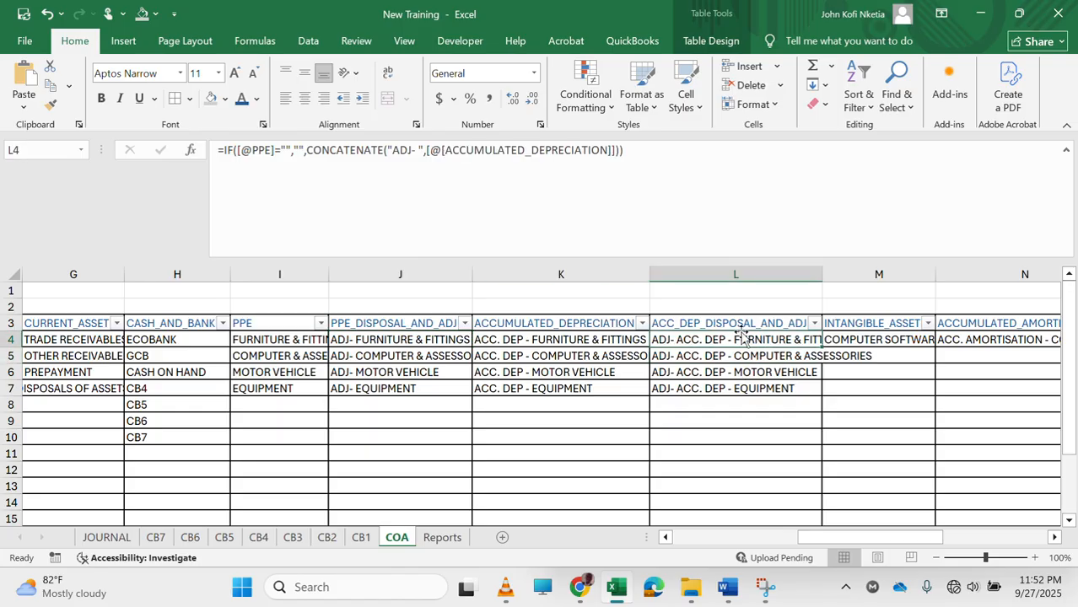
Change both adjustment item references in E218 of the Reports sheet to COA!L4 and fill the formula down to E223.
left_click(442, 538)
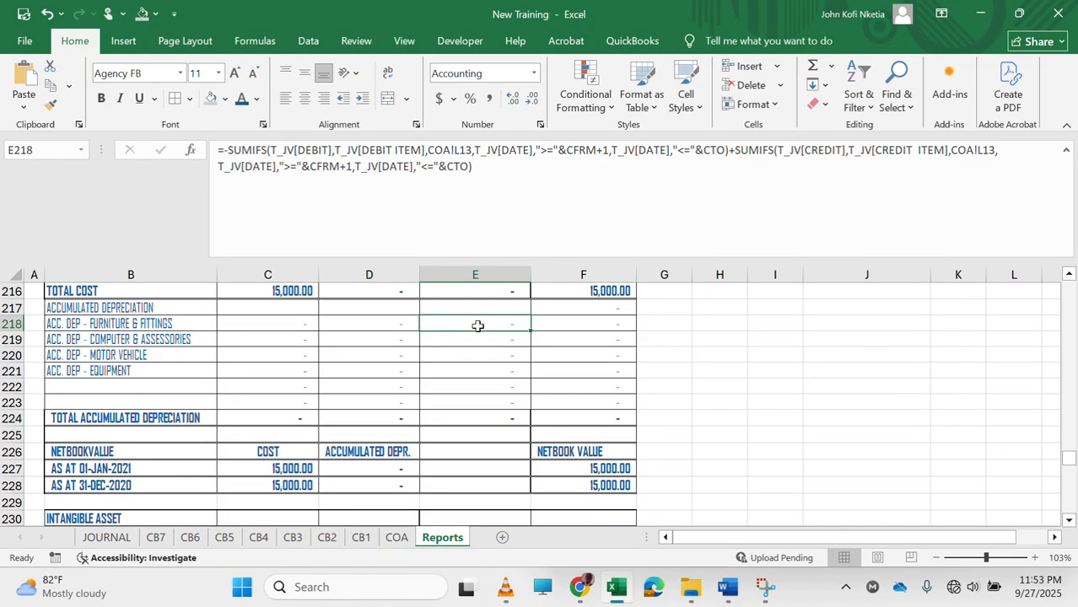
left_click(997, 151)
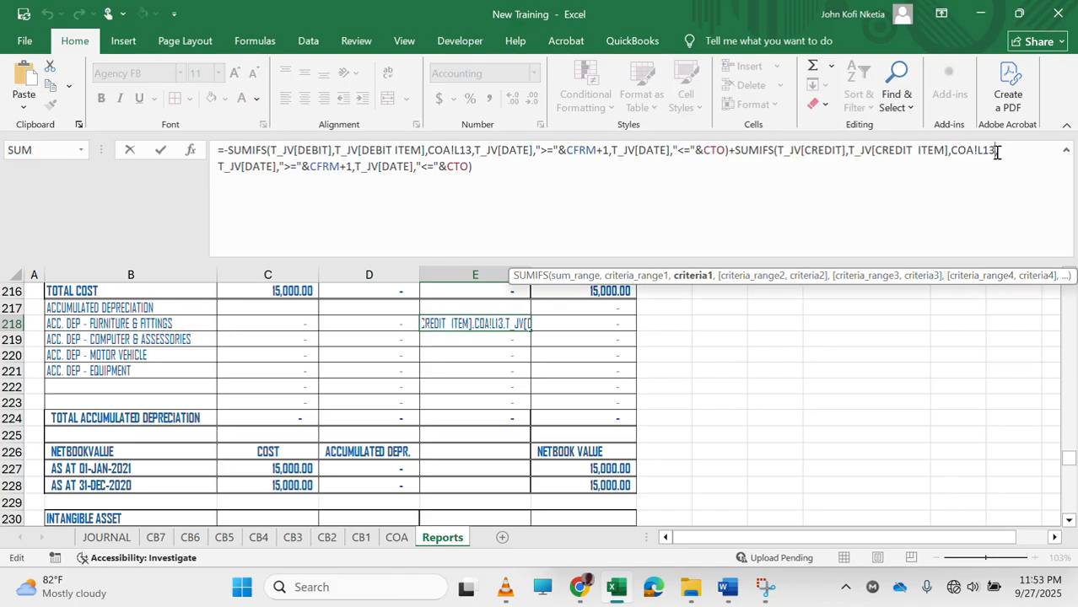
type(",4")
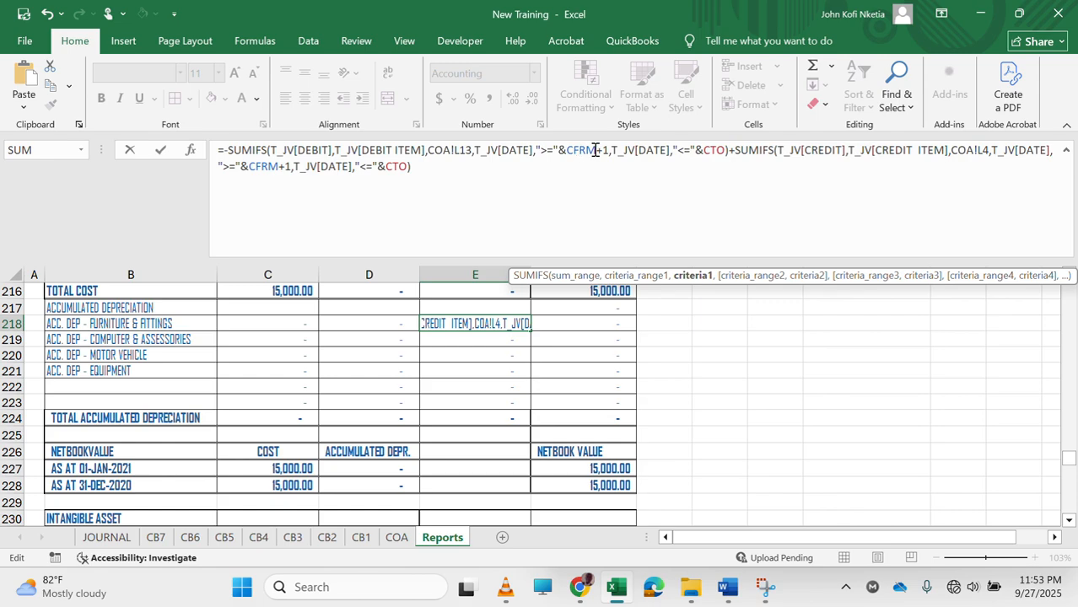
left_click(469, 153)
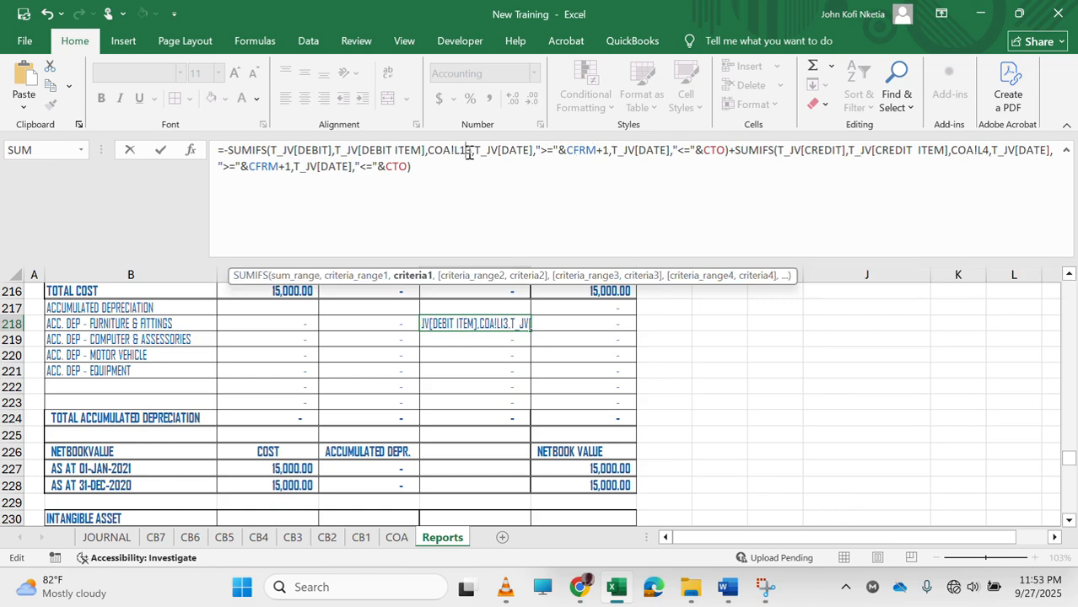
key("BackSpace")
key("BackSpace")
type("4")
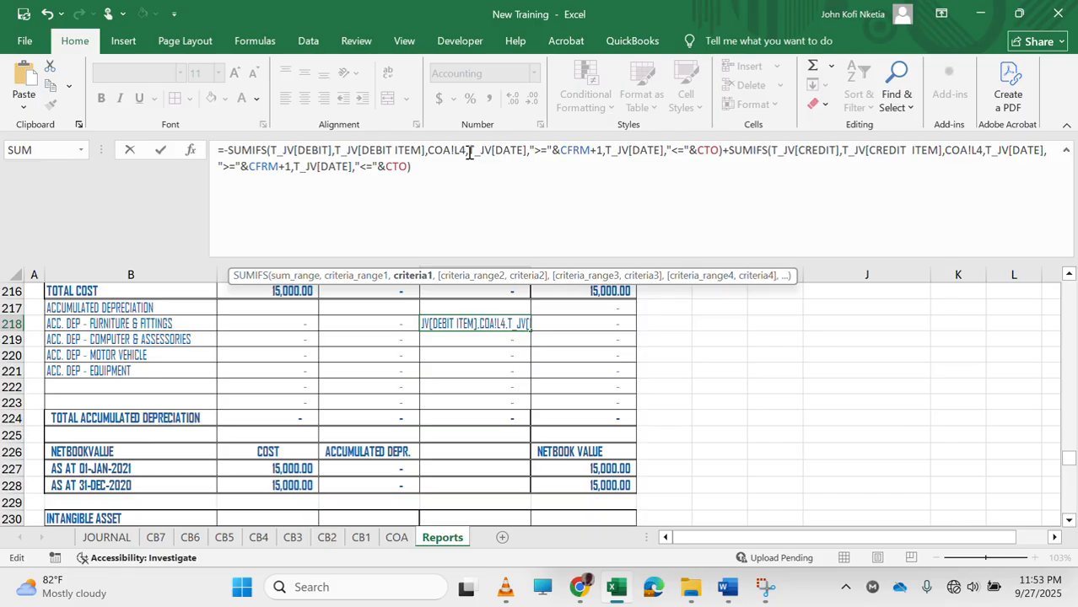
key("ctrl+Return")
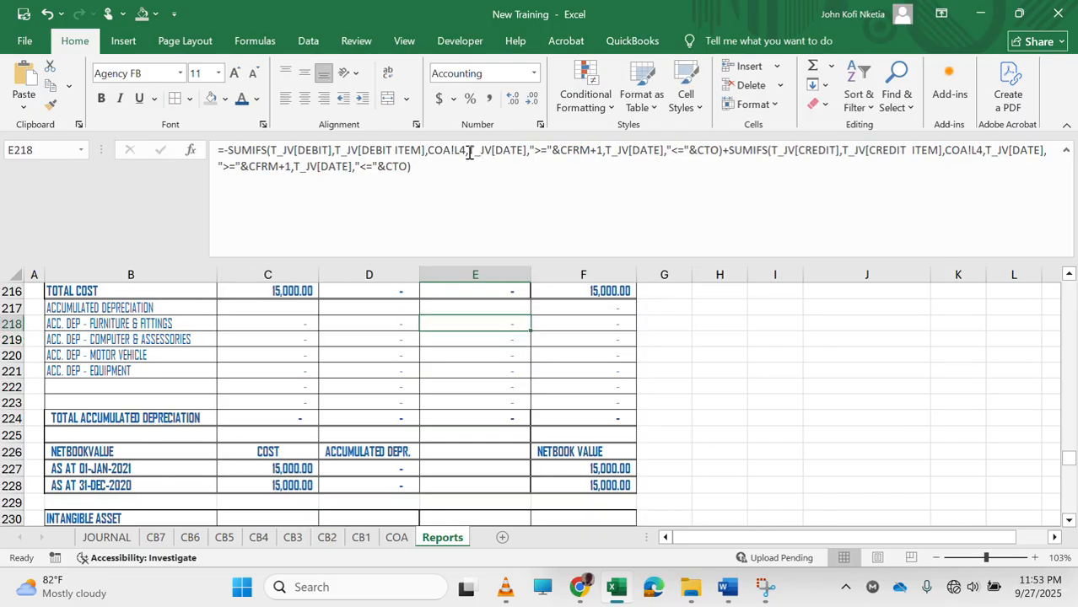
left_click_drag(530, 331, 526, 403)
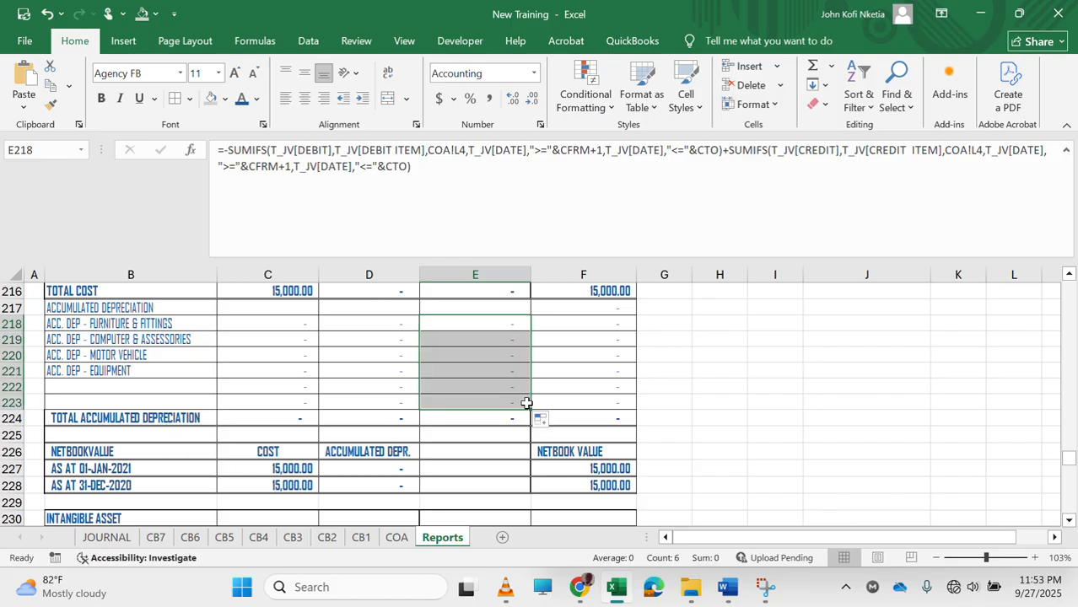
Change the closing journal adjustment terms of the C218 opening balance formula to reference COA!L4 and fill it down to C223.
left_click(288, 323)
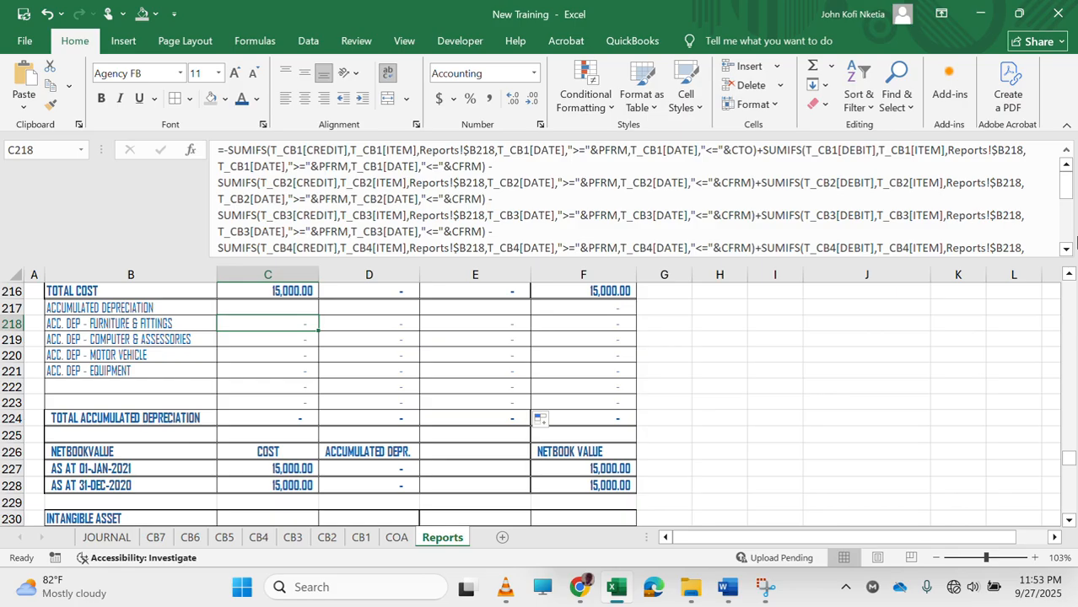
left_click_drag(1067, 194, 1070, 249)
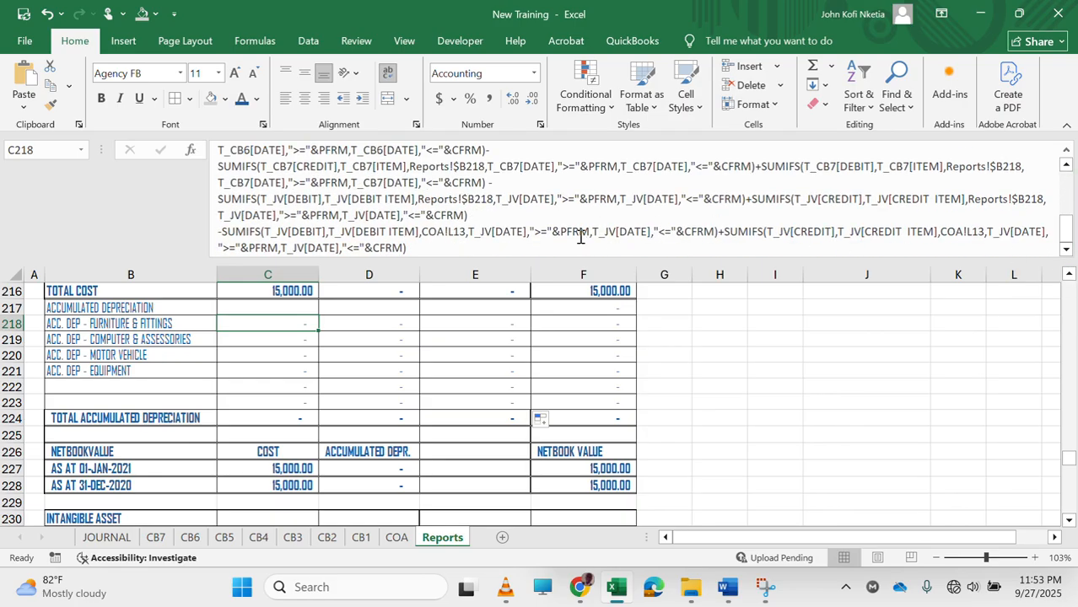
left_click(981, 230)
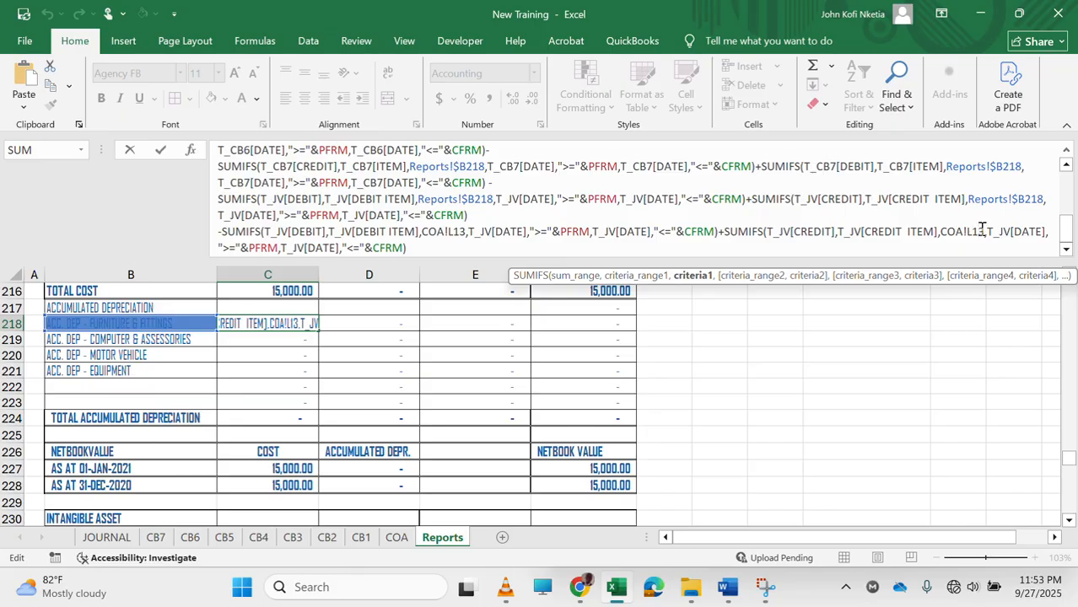
key("BackSpace")
key("BackSpace")
type("4")
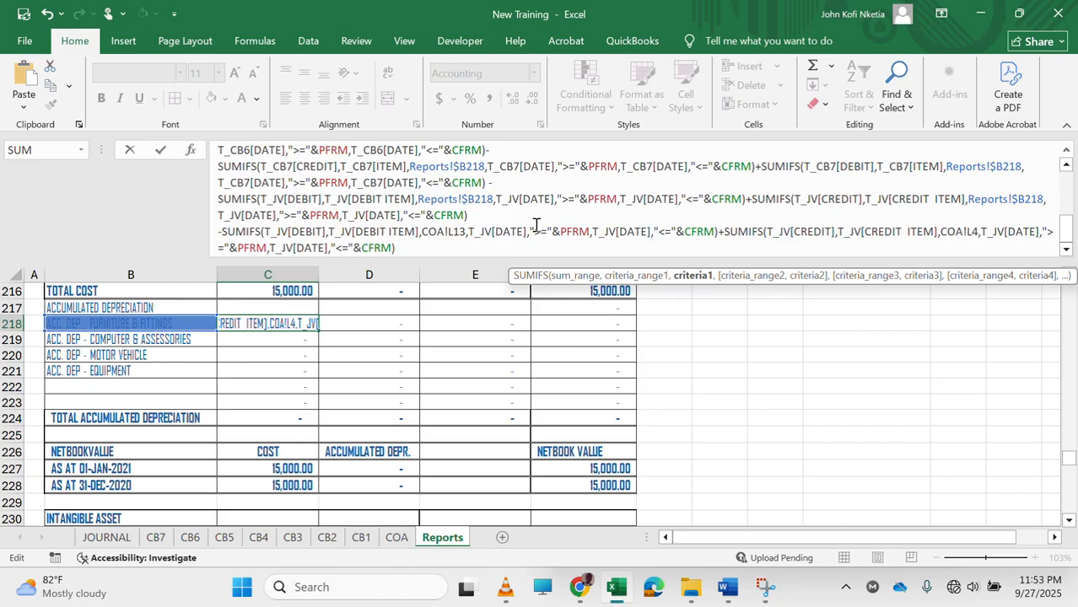
left_click(467, 231)
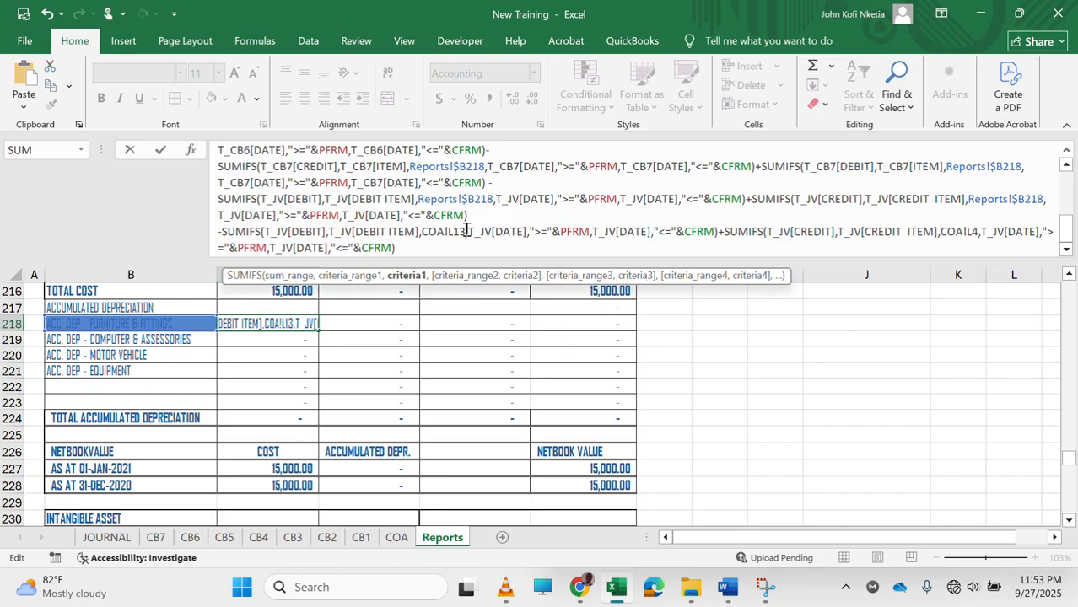
key("BackSpace")
key("BackSpace")
type("4")
key("Return")
key("Up")
left_click_drag(317, 332, 310, 403)
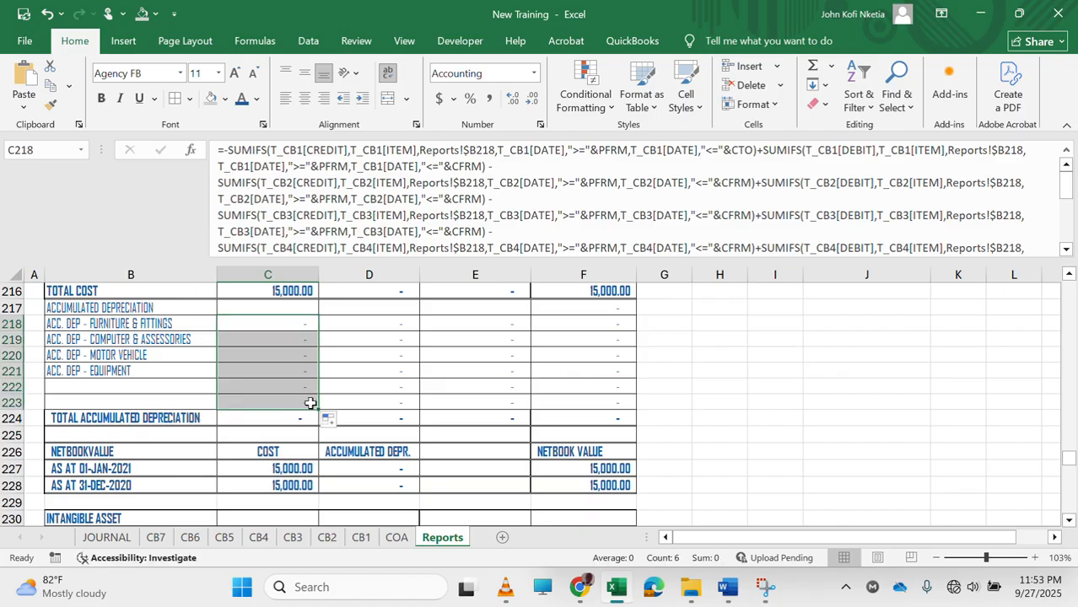
On the JOURNAL sheet, set row 5's debit classification to PPE_DISPOSAL_AND_ADJ and its debit item to ADJ- FURNITURE & FITTINGS.
left_click(107, 538)
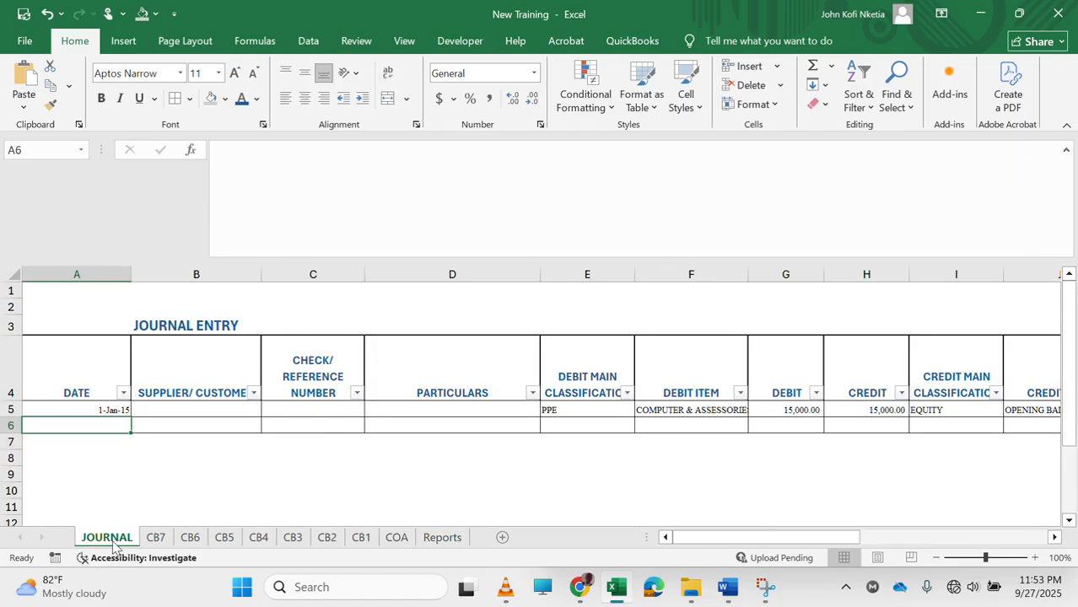
left_click(601, 408)
left_click(643, 411)
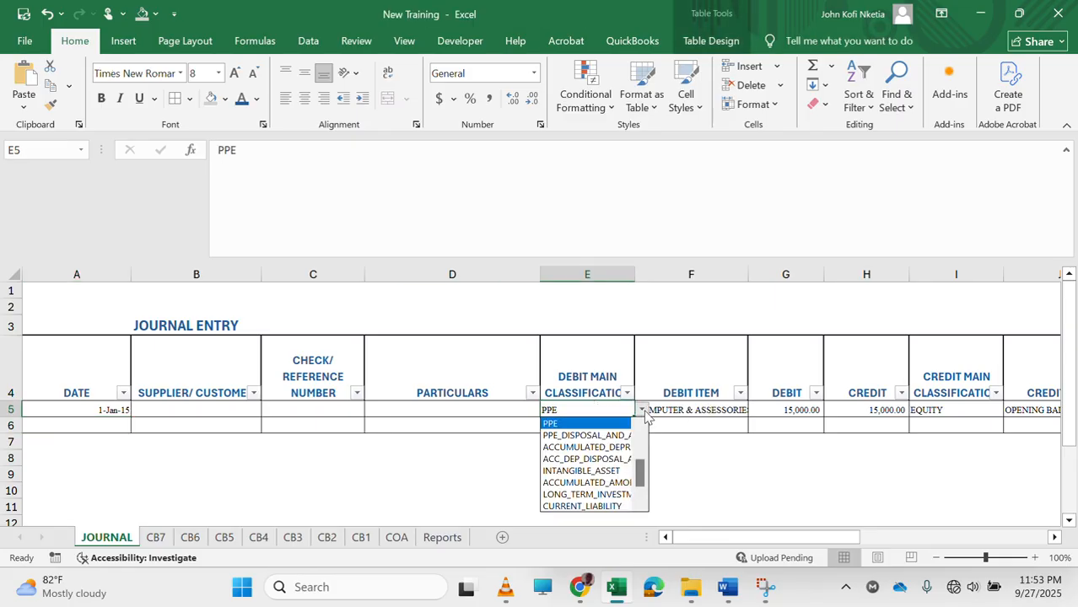
left_click(612, 436)
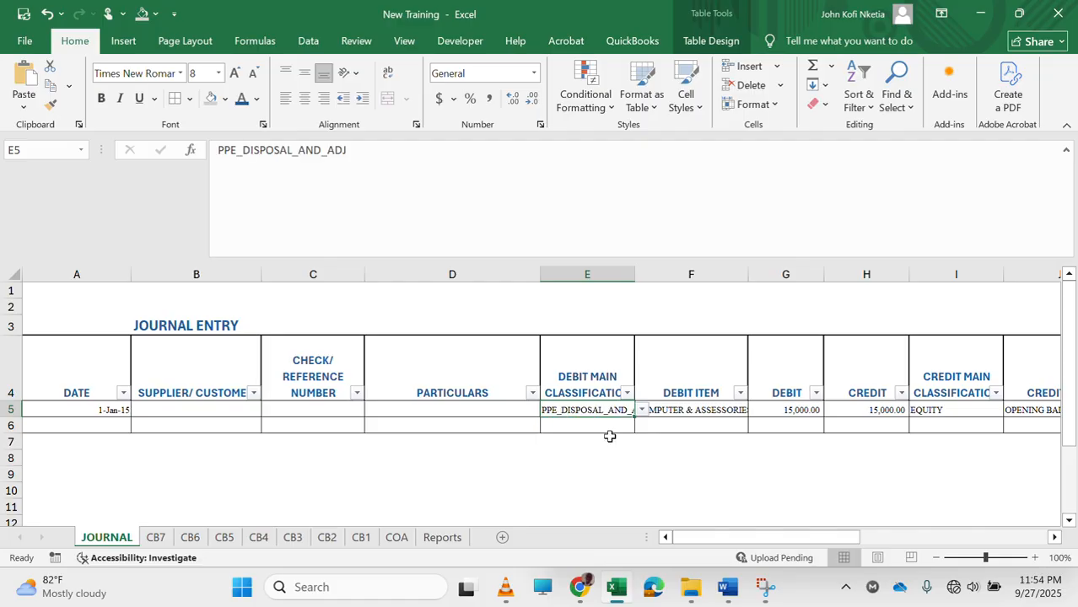
left_click(708, 411)
left_click(757, 410)
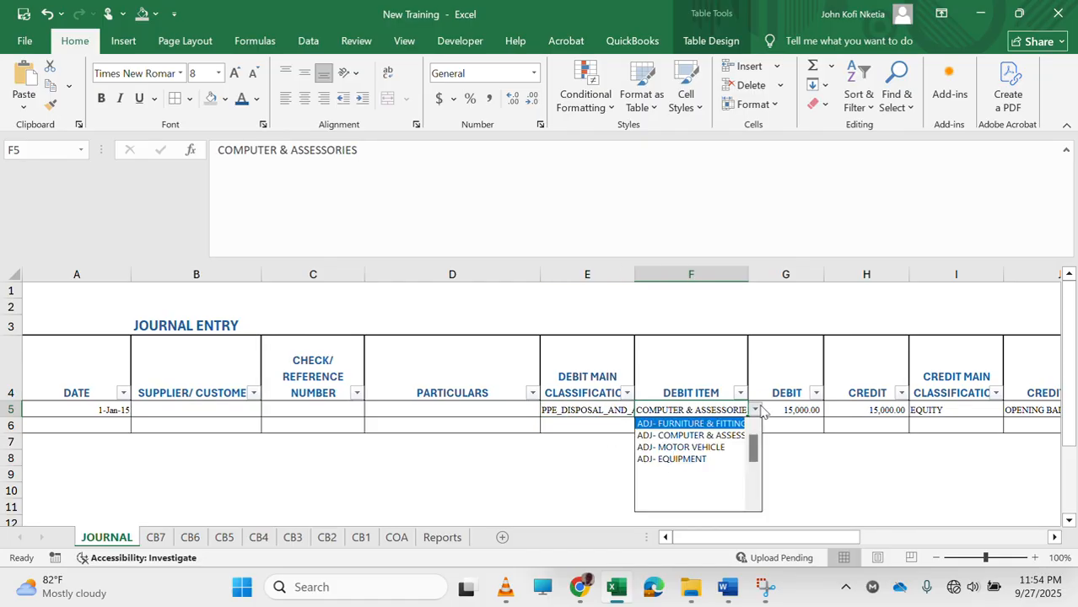
left_click(715, 423)
left_click(713, 421)
left_click(807, 410)
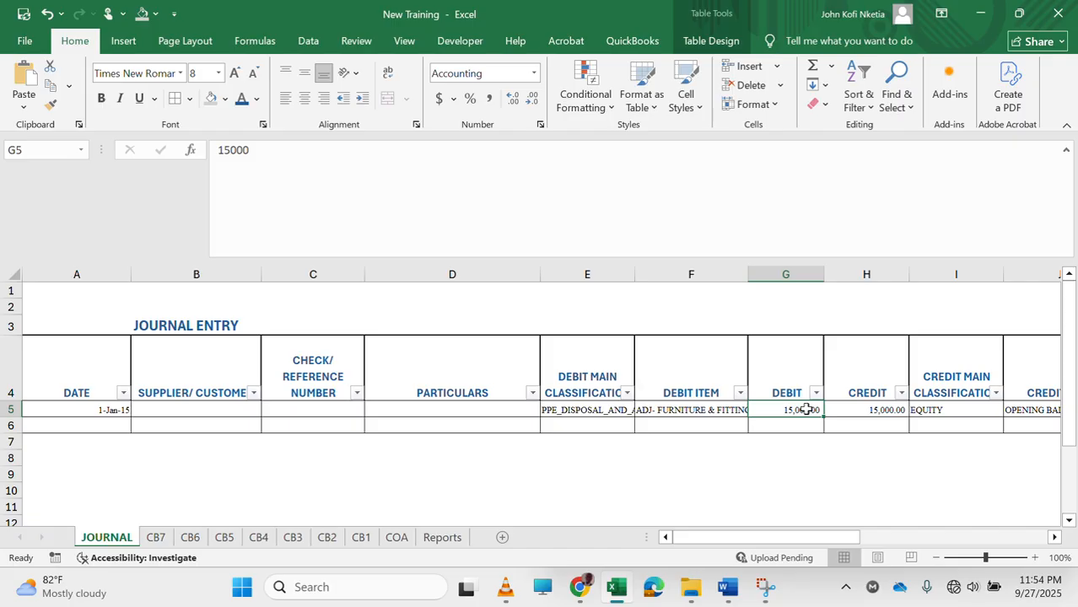
Review the journal entry's credit side and its effect on the cost section of the Properties, Plant & Equipment note.
scroll(792, 410, "right", 2)
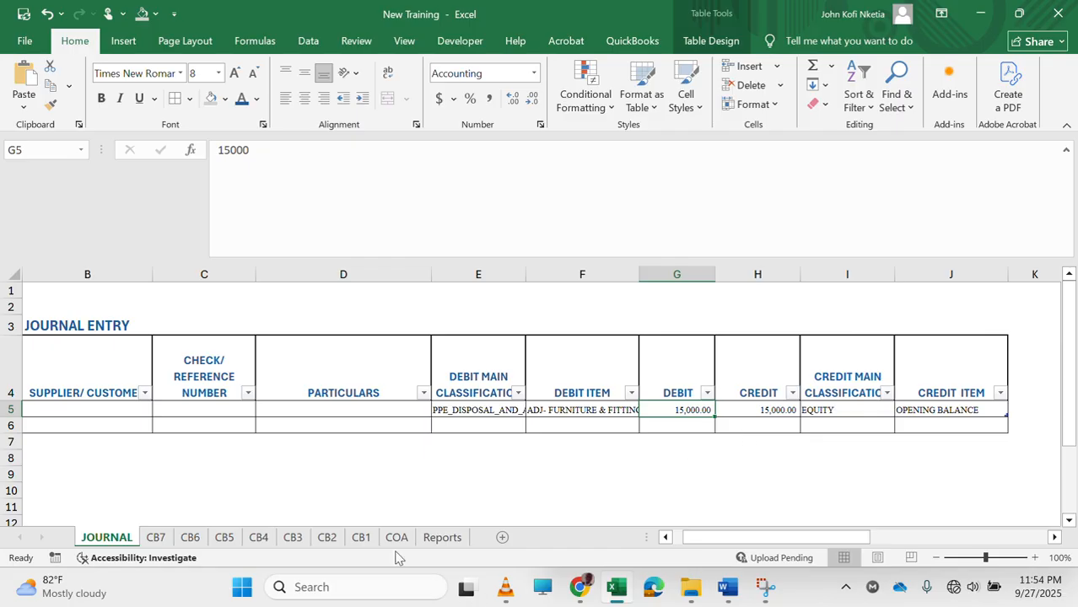
left_click(437, 543)
scroll(446, 379, "up", 4)
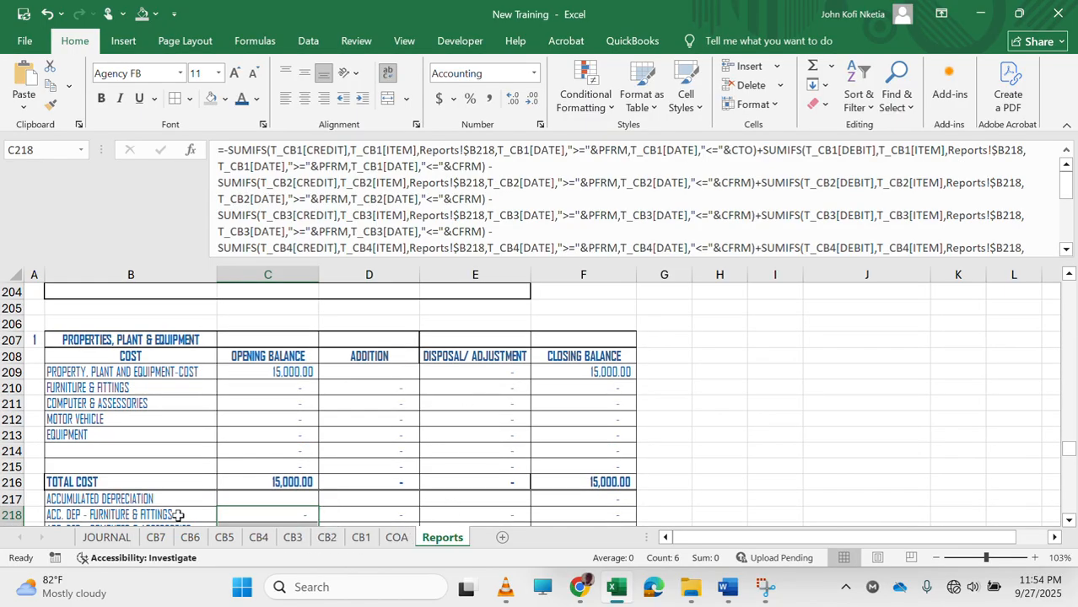
Set the date of the journal entry in row 5 to 2-Feb-21 and check the cost section of the Reports note.
left_click(130, 540)
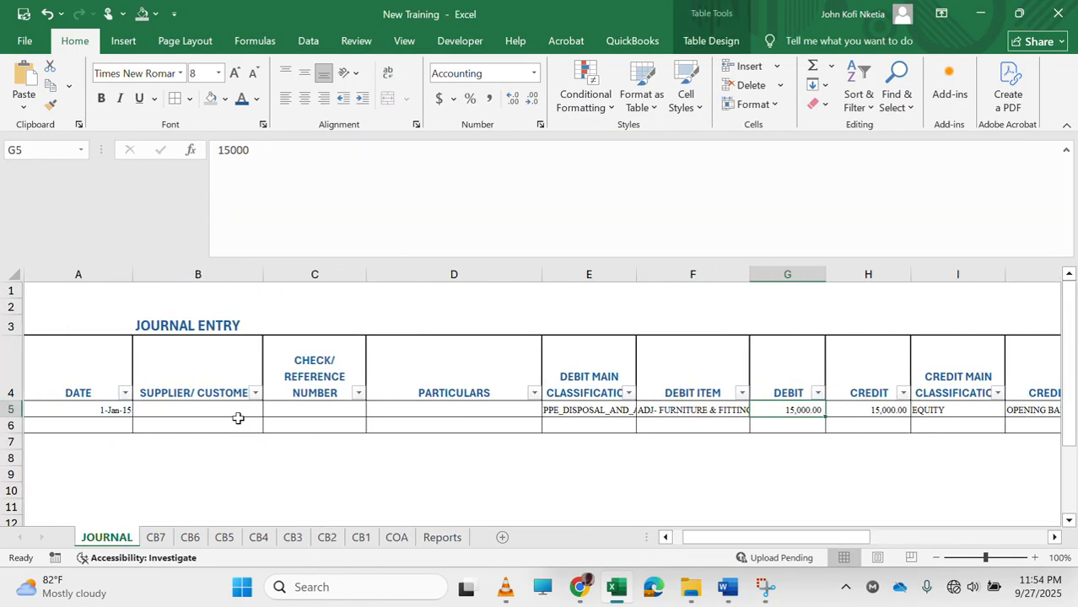
left_click(101, 408)
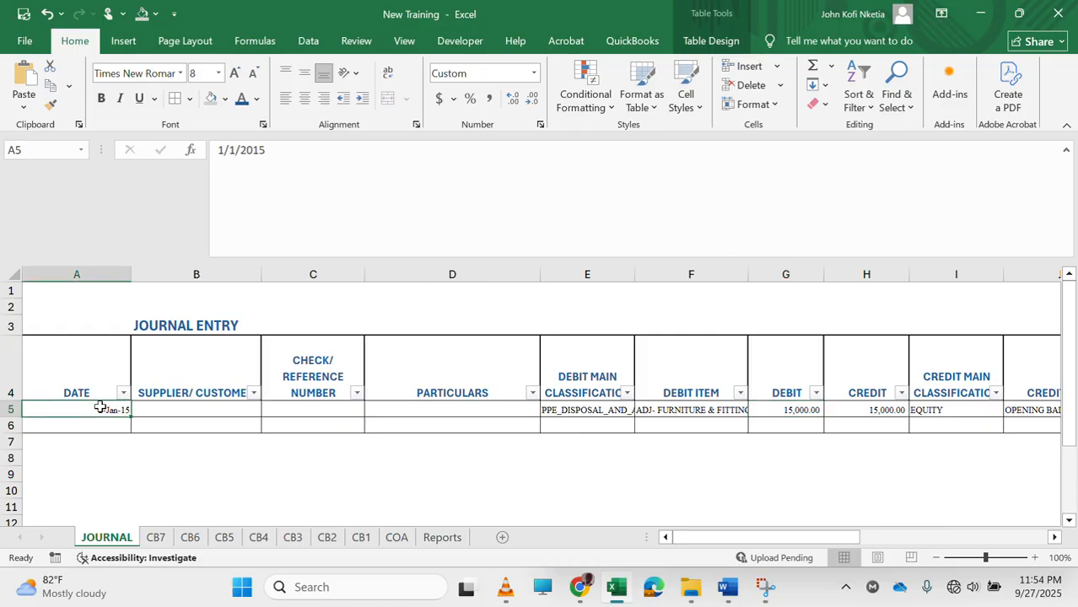
type("1")
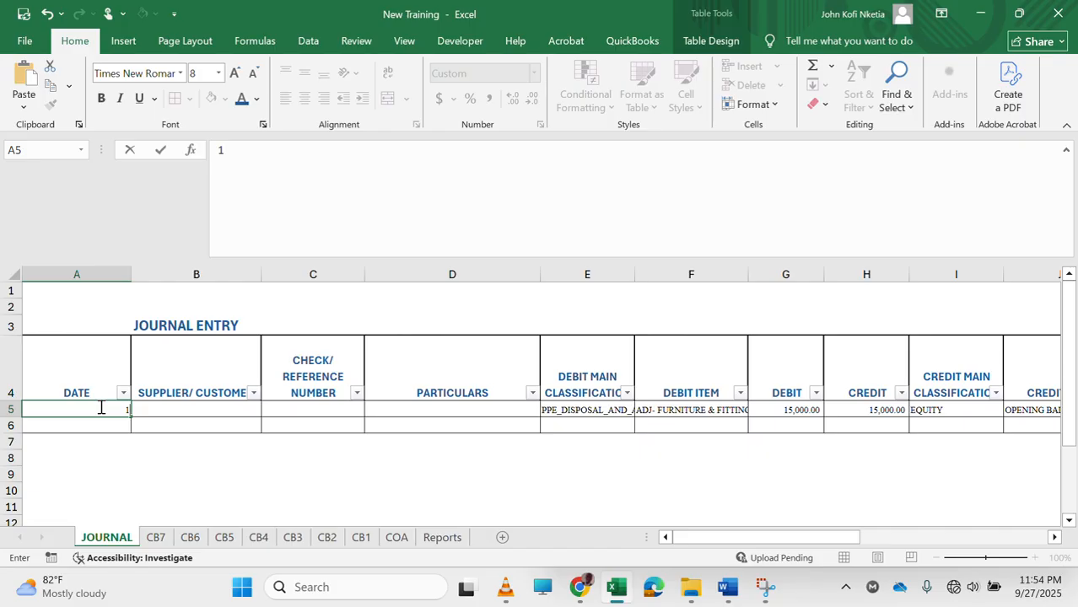
type("/2/21")
key("Return")
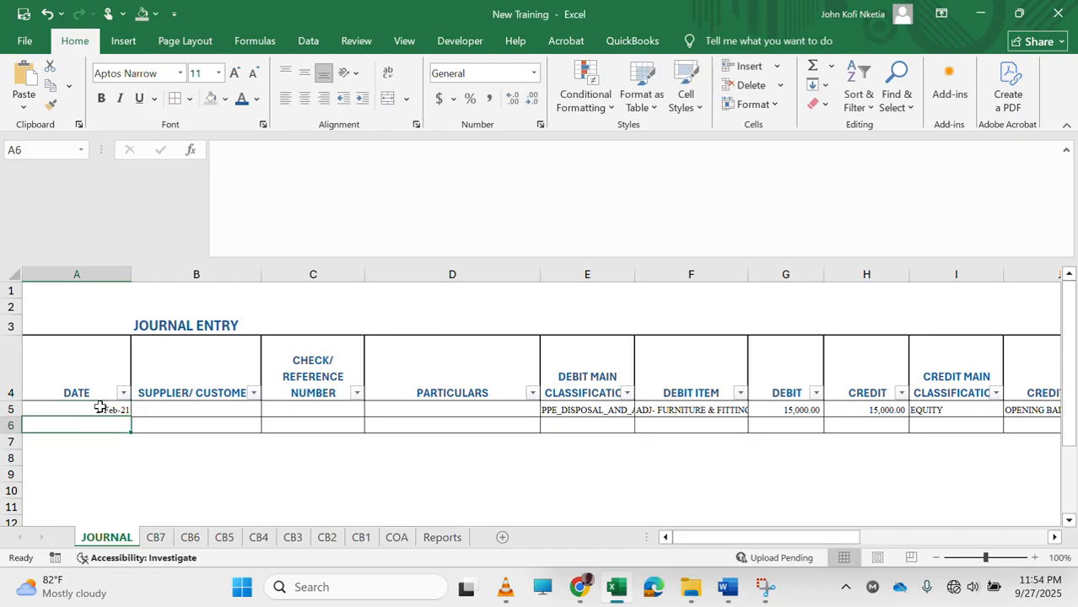
left_click(442, 537)
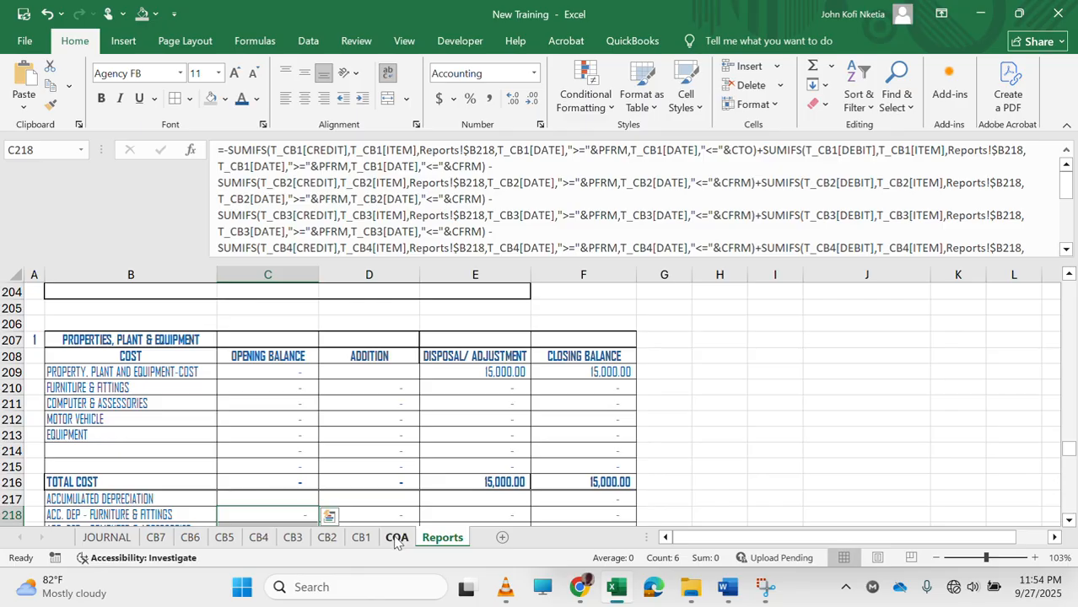
Set the journal entry's debit classification to ACC_DEP_DISPOSAL_AND_ADJ and its debit item to ADJ- ACC. DEP - FURNITURE & FITTINGS.
left_click(397, 539)
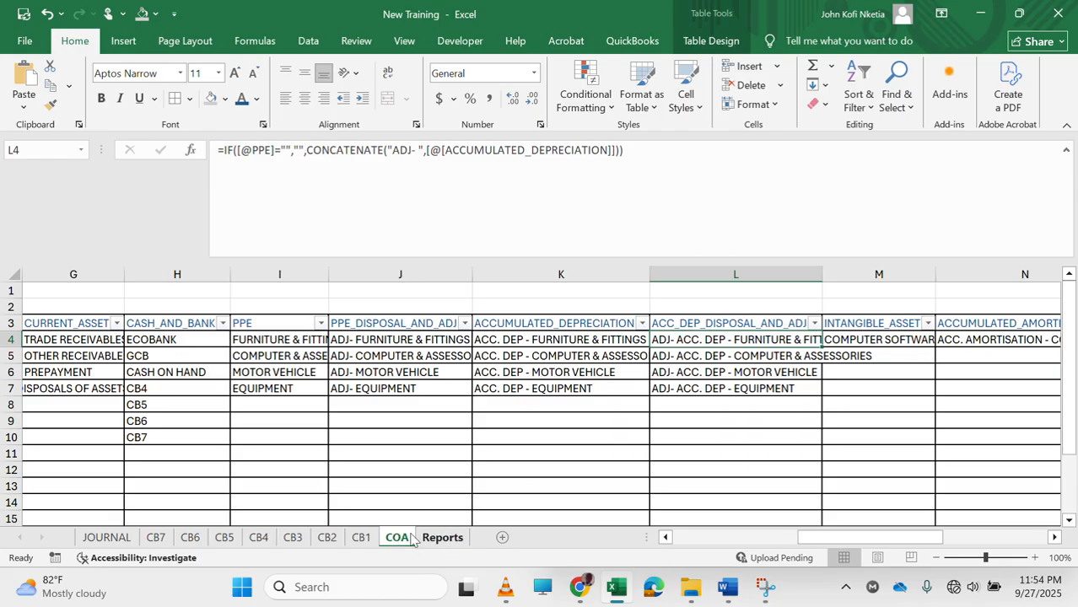
left_click(110, 537)
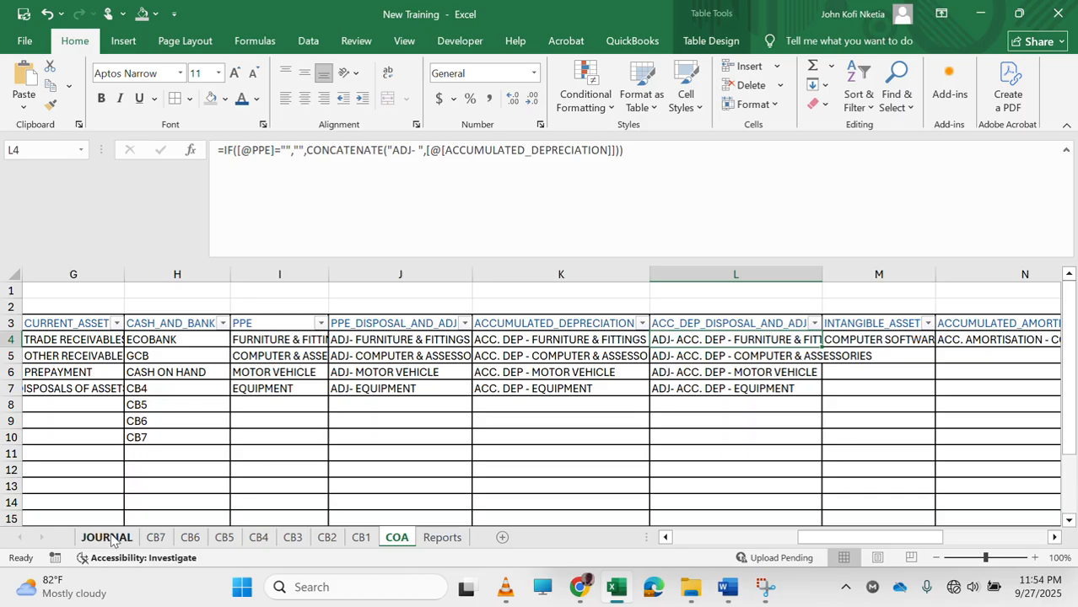
left_click(617, 410)
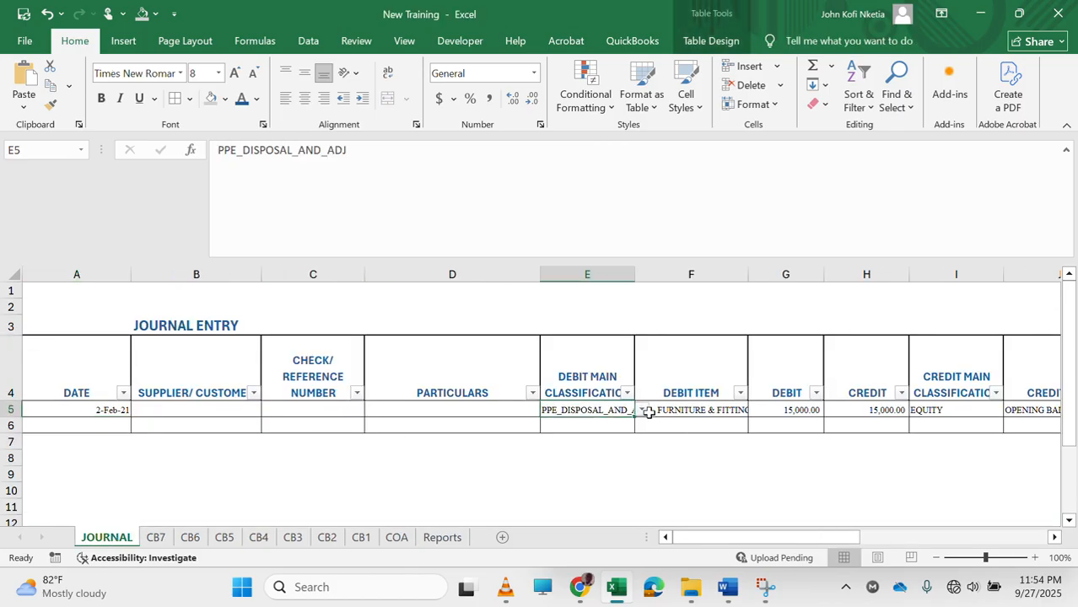
left_click(642, 411)
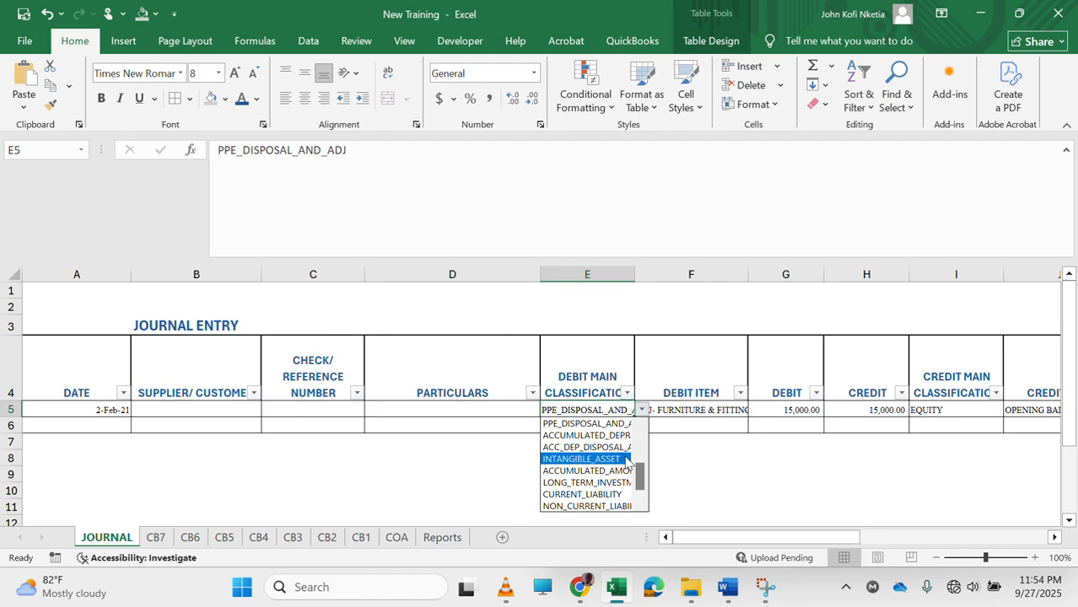
left_click(602, 448)
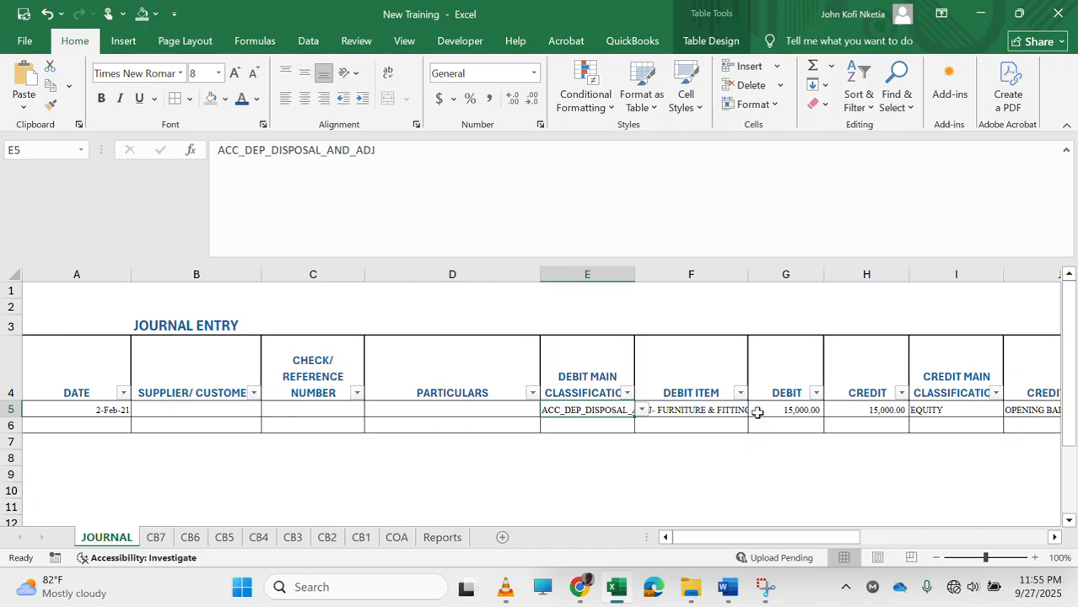
left_click(719, 408)
left_click(755, 410)
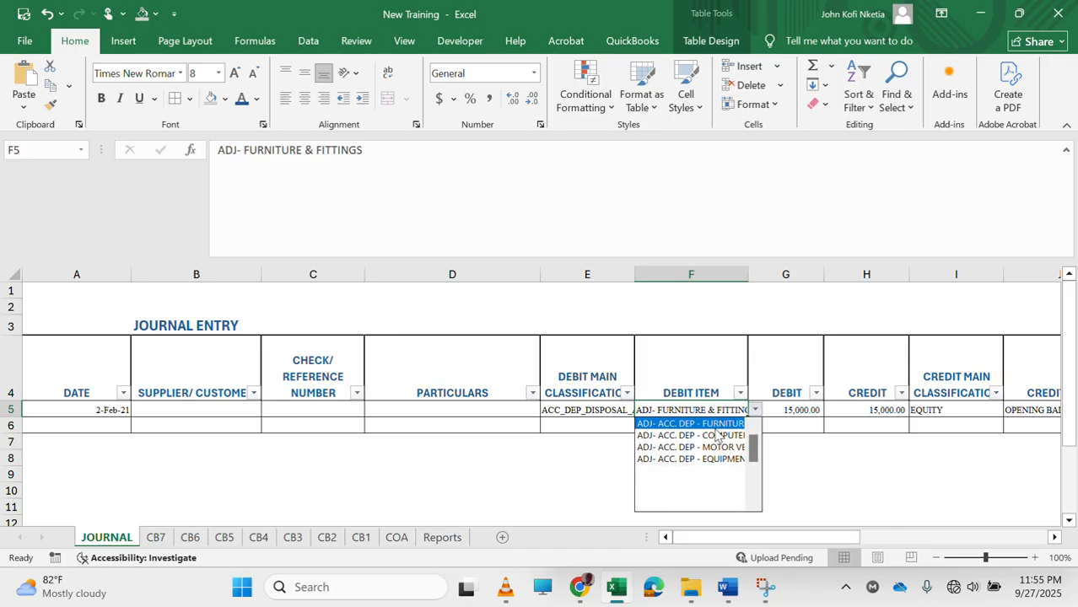
left_click(716, 426)
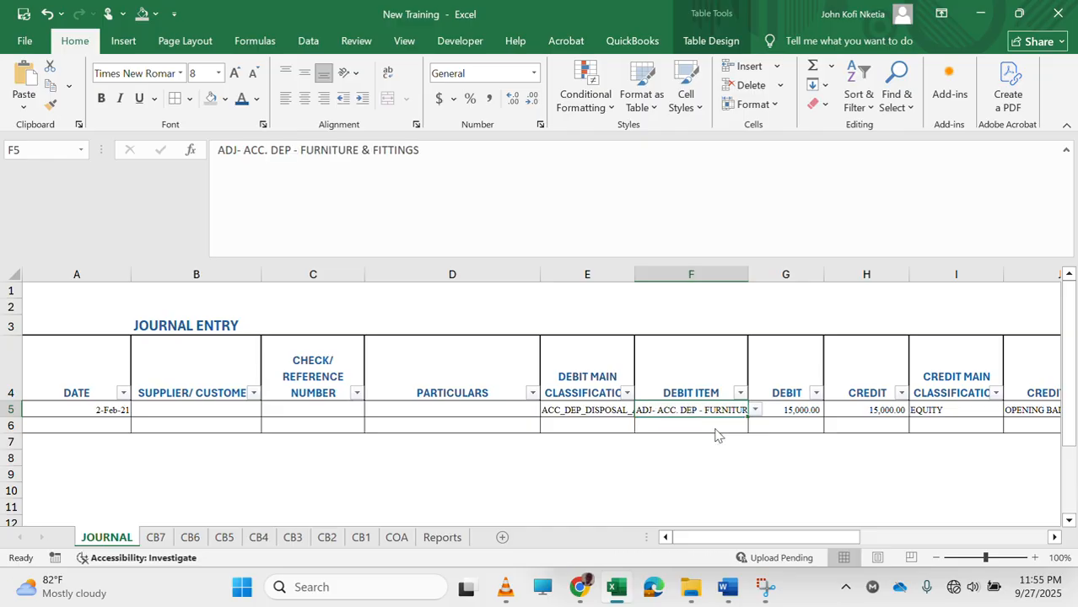
Compare the journal entry's debit amount with the accumulated depreciation adjustment for Furniture & Fittings on the Reports sheet.
left_click(889, 417)
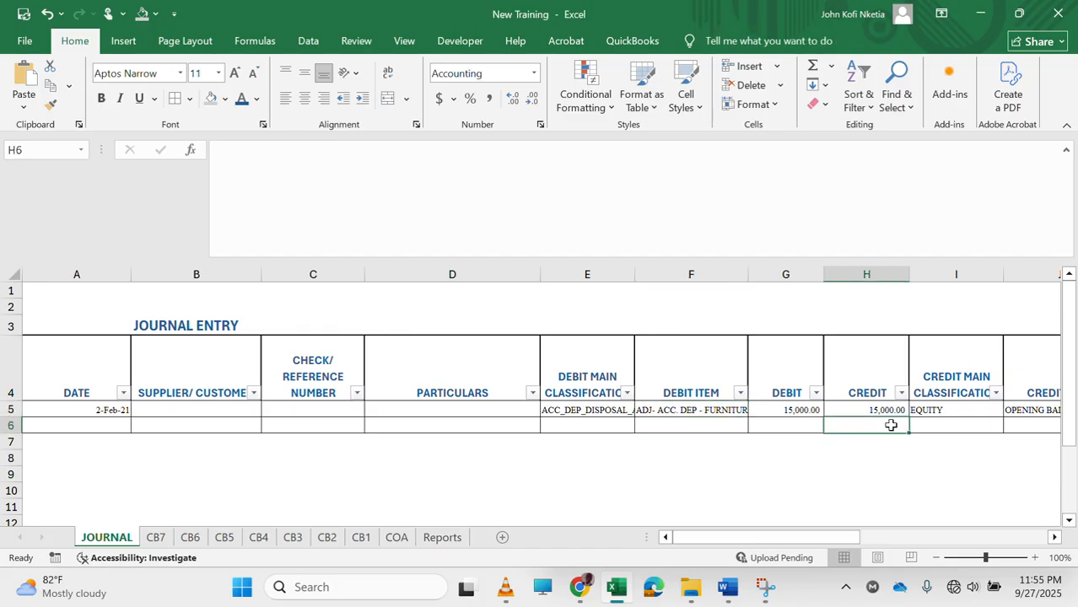
left_click(789, 408)
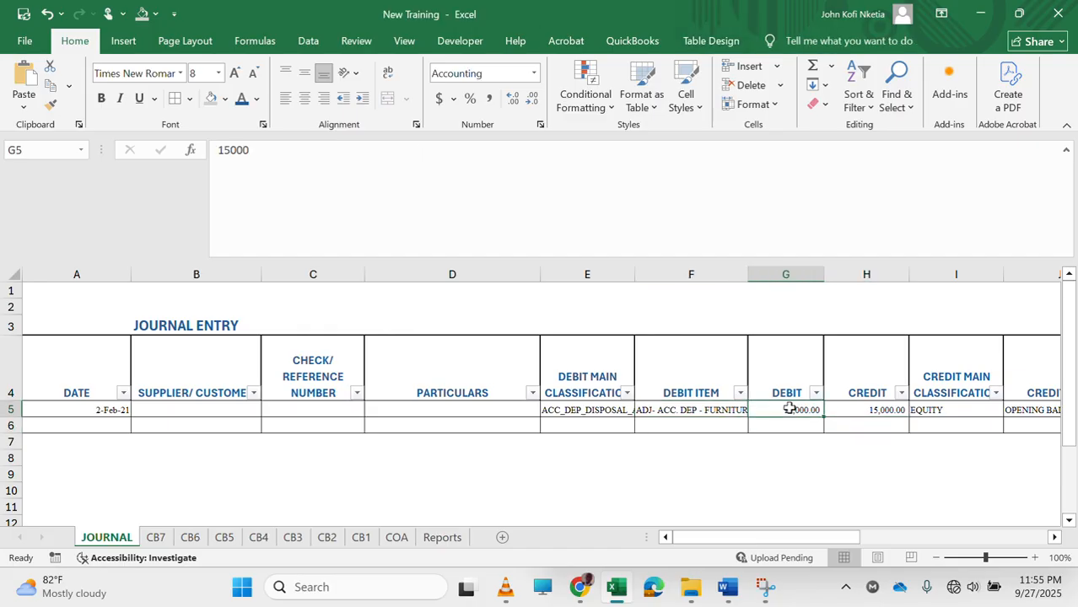
left_click(440, 537)
scroll(449, 469, "down", 4)
scroll(449, 469, "up", 1)
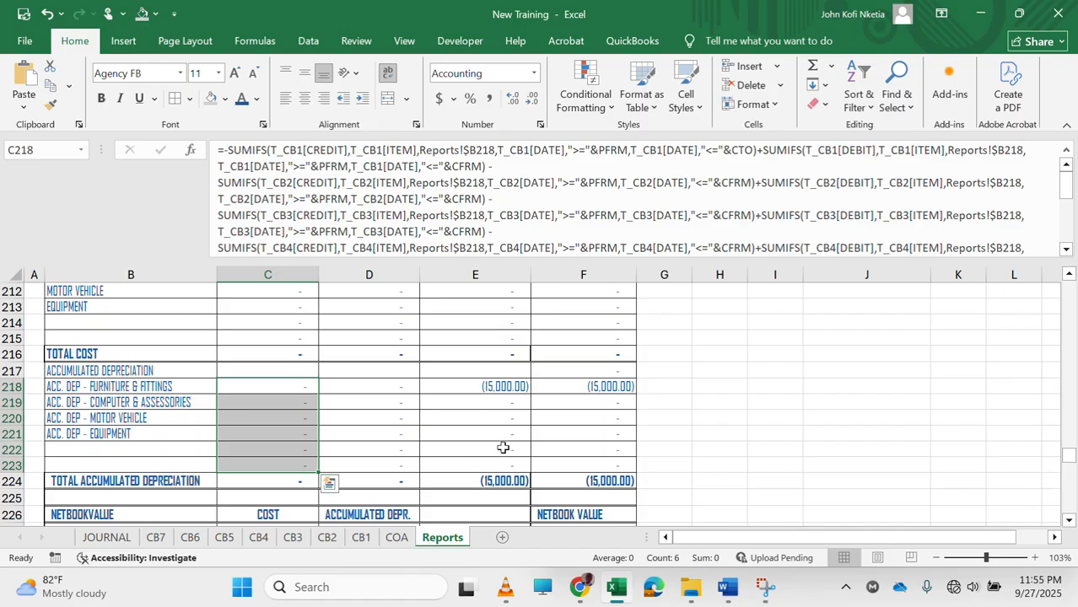
Review the Properties, Plant & Equipment note and the notes below it down to the Administrative Expenses section.
scroll(502, 447, "up", 3)
scroll(502, 447, "down", 3)
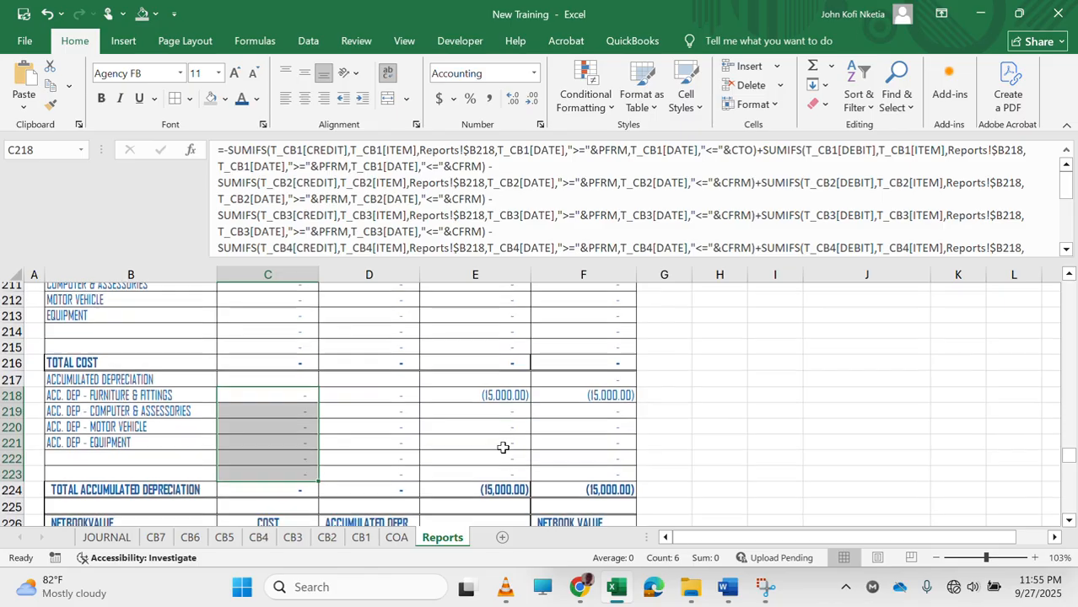
scroll(503, 447, "up", 1)
scroll(472, 468, "down", 2)
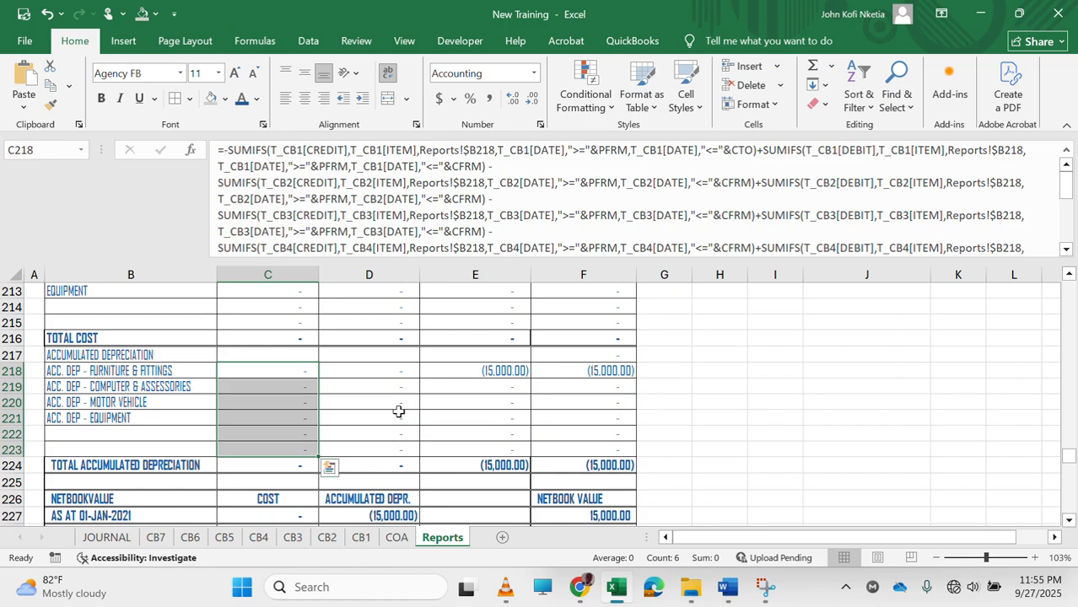
scroll(434, 374, "up", 5)
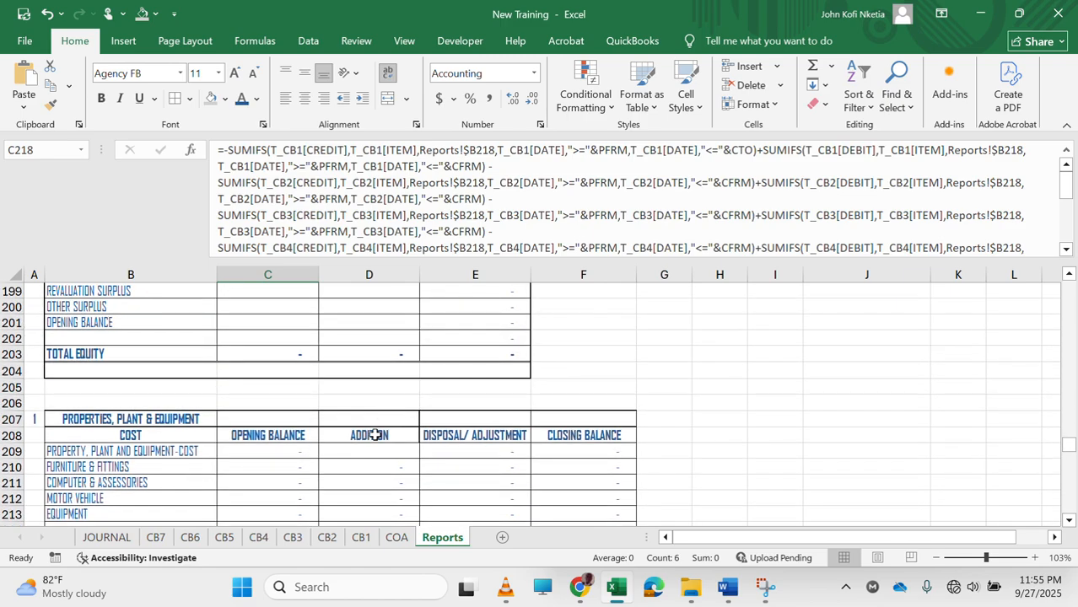
scroll(505, 406, "down", 9)
scroll(505, 407, "up", 5)
scroll(505, 406, "up", 18)
scroll(505, 406, "down", 20)
scroll(505, 407, "down", 14)
scroll(505, 406, "up", 2)
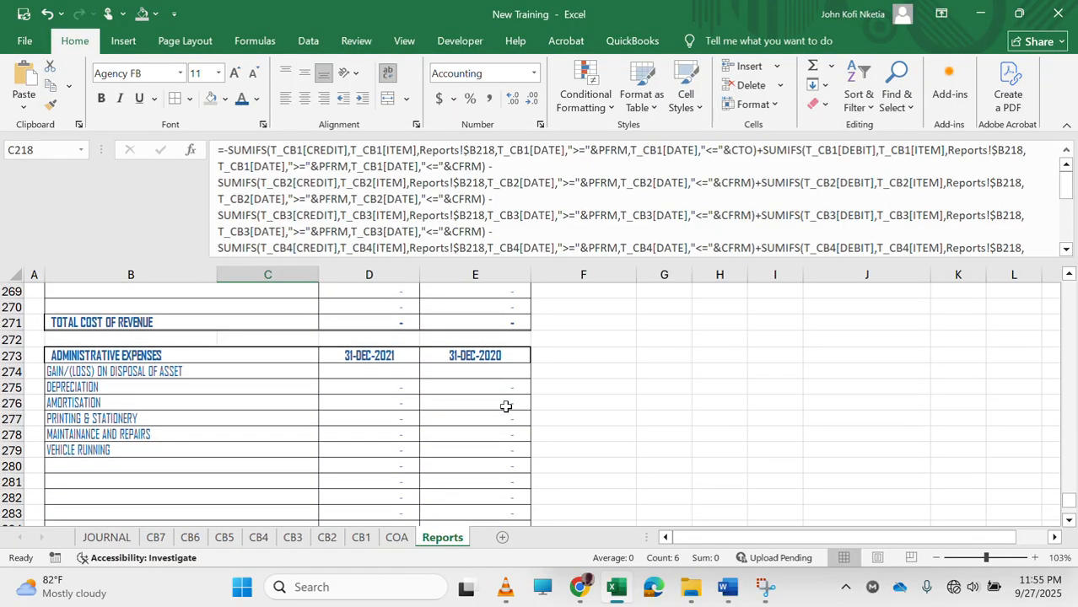
left_click(403, 377)
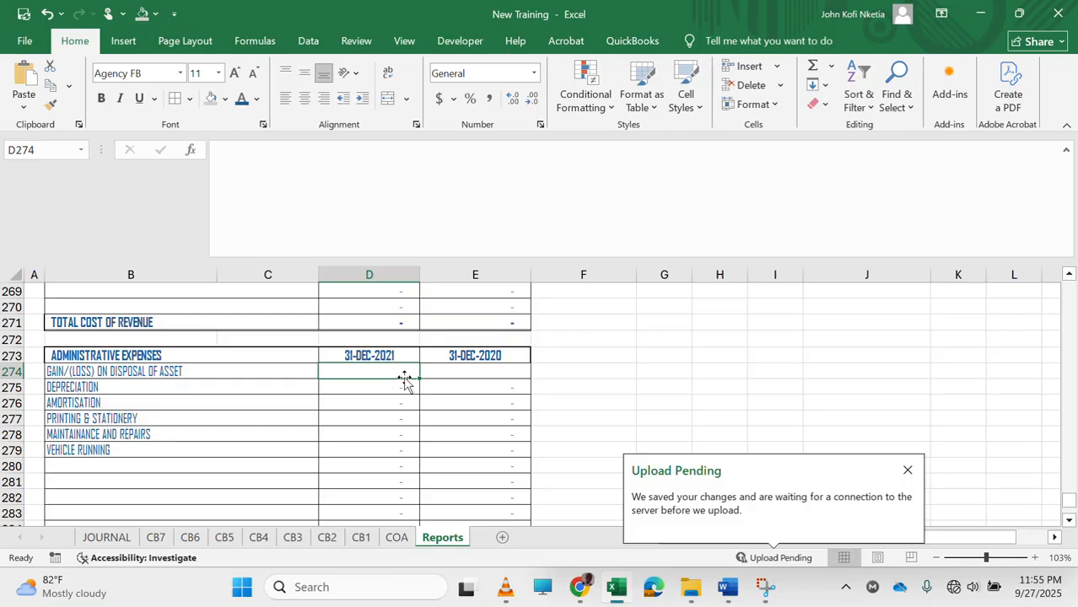
type("=")
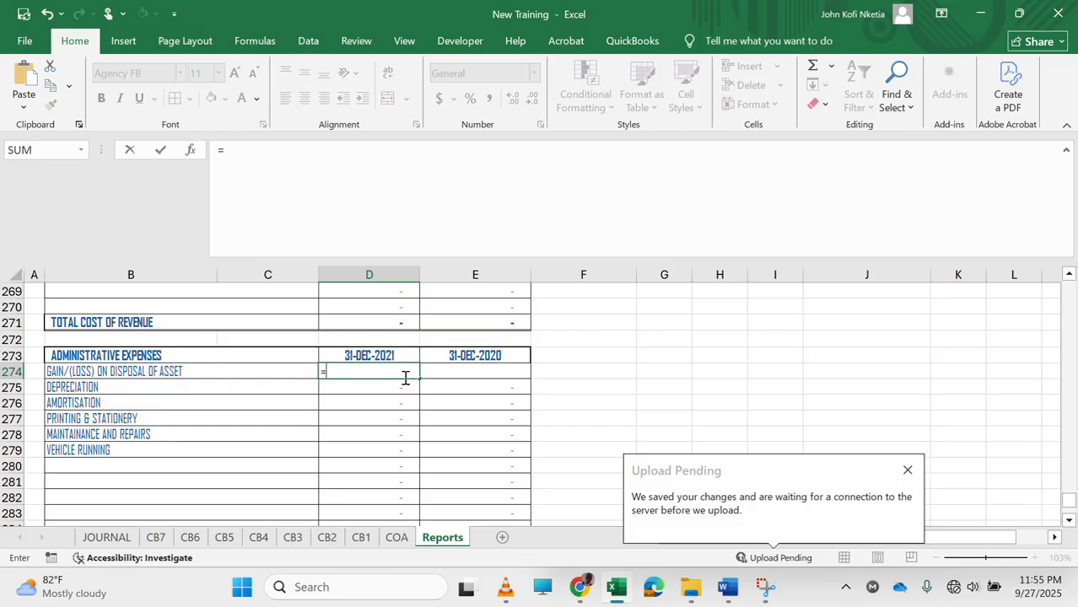
type("SUMIFS(")
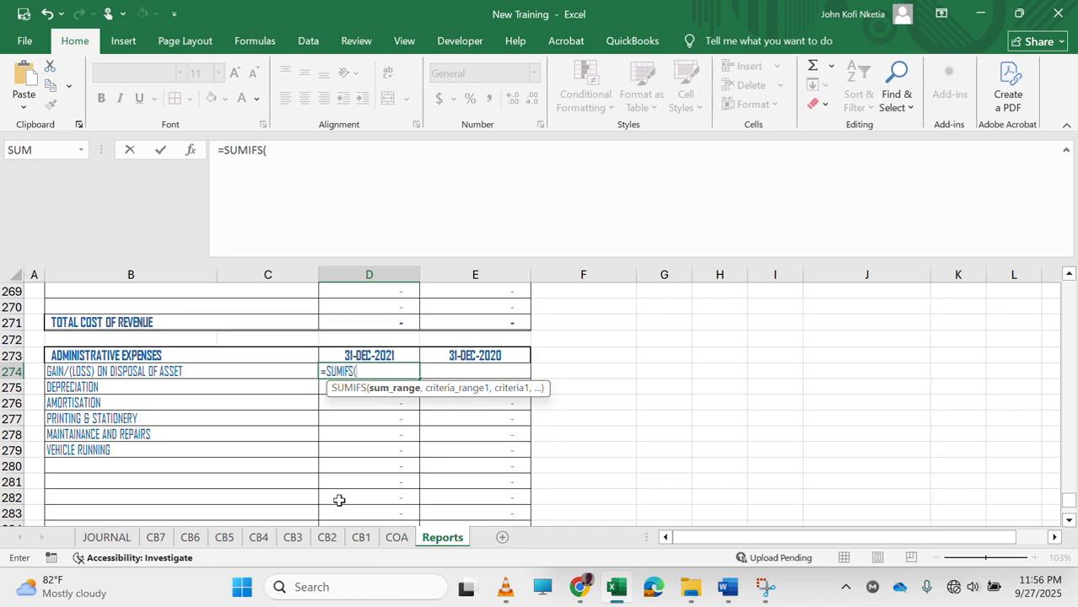
left_click(122, 540)
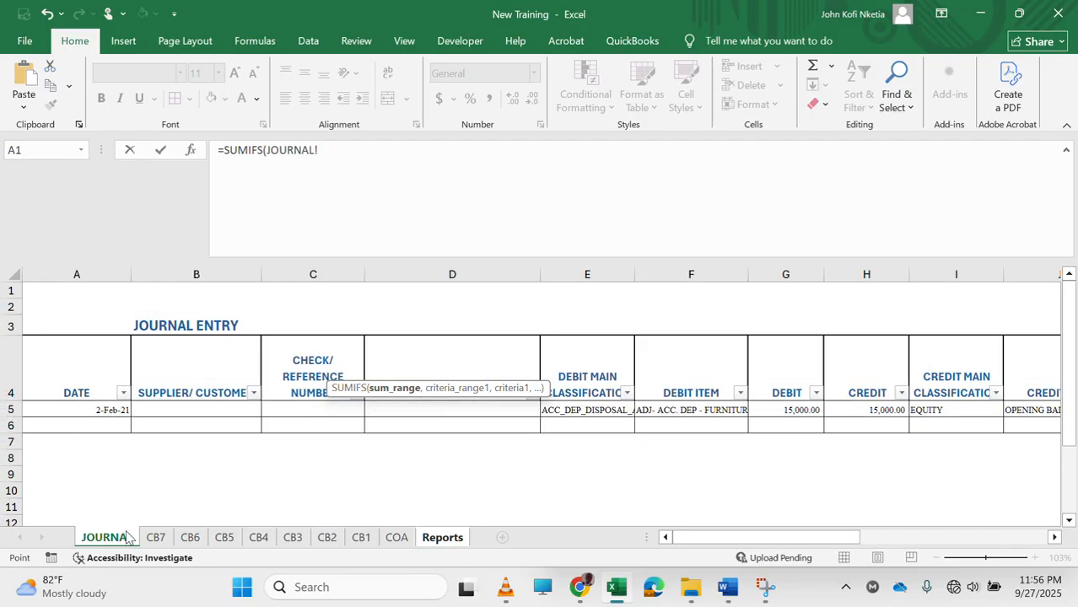
scroll(550, 498, "right", 1)
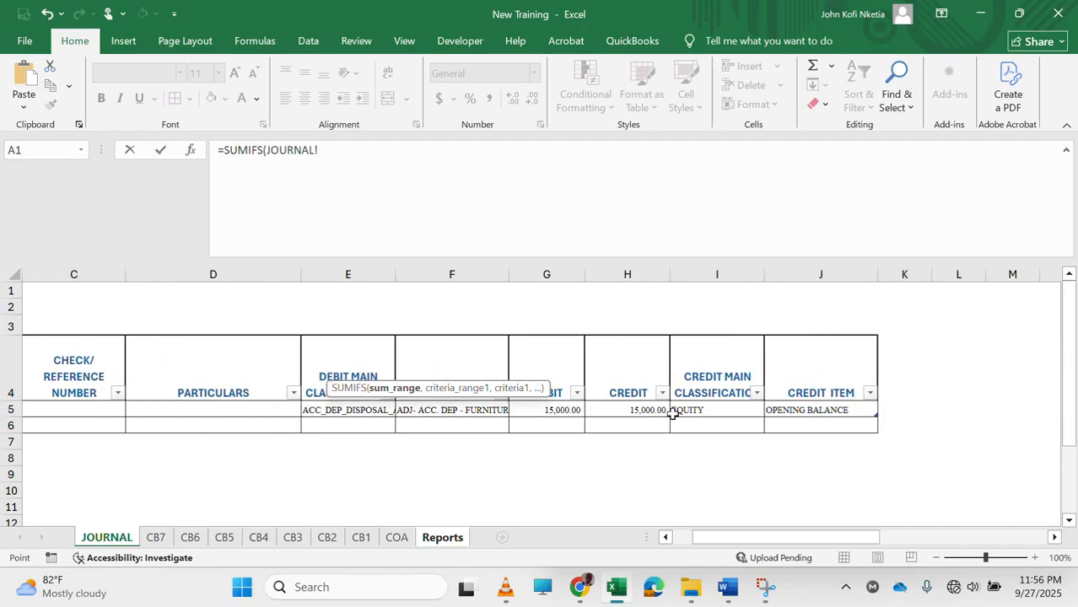
left_click(558, 407)
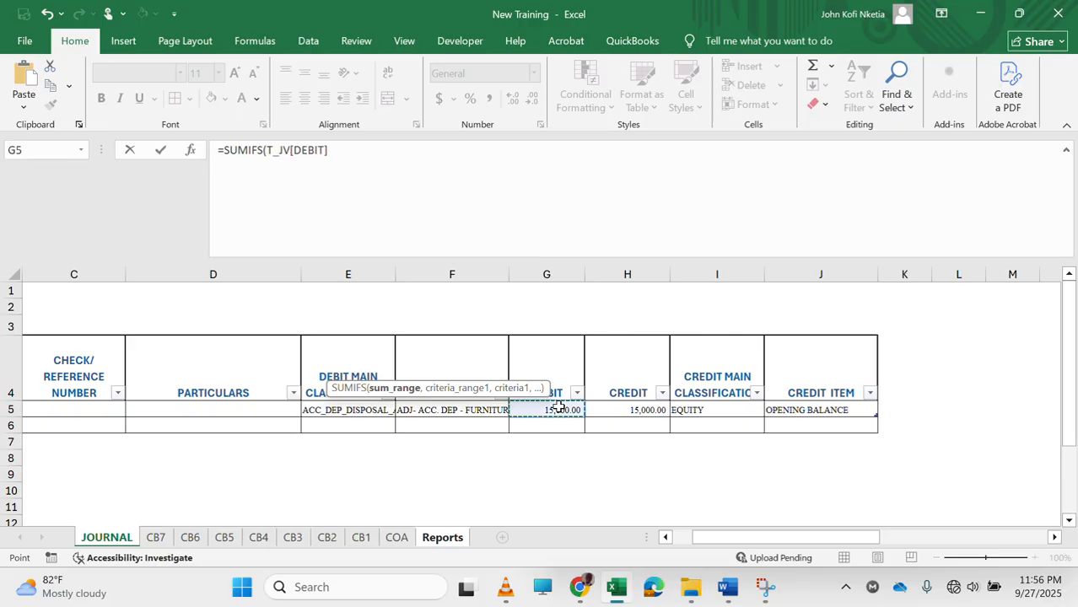
type(",")
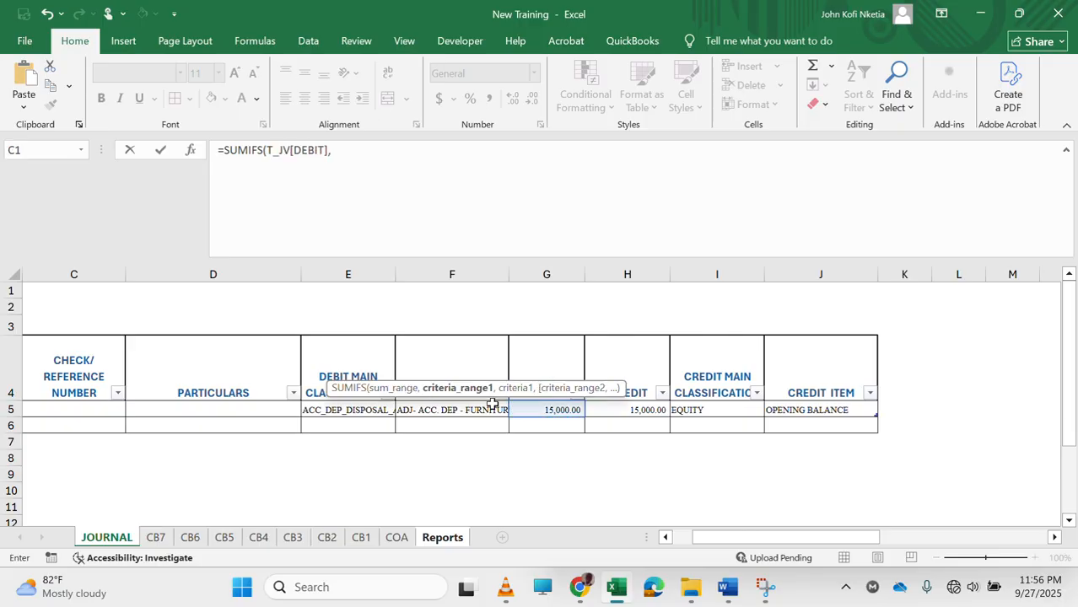
left_click(461, 409)
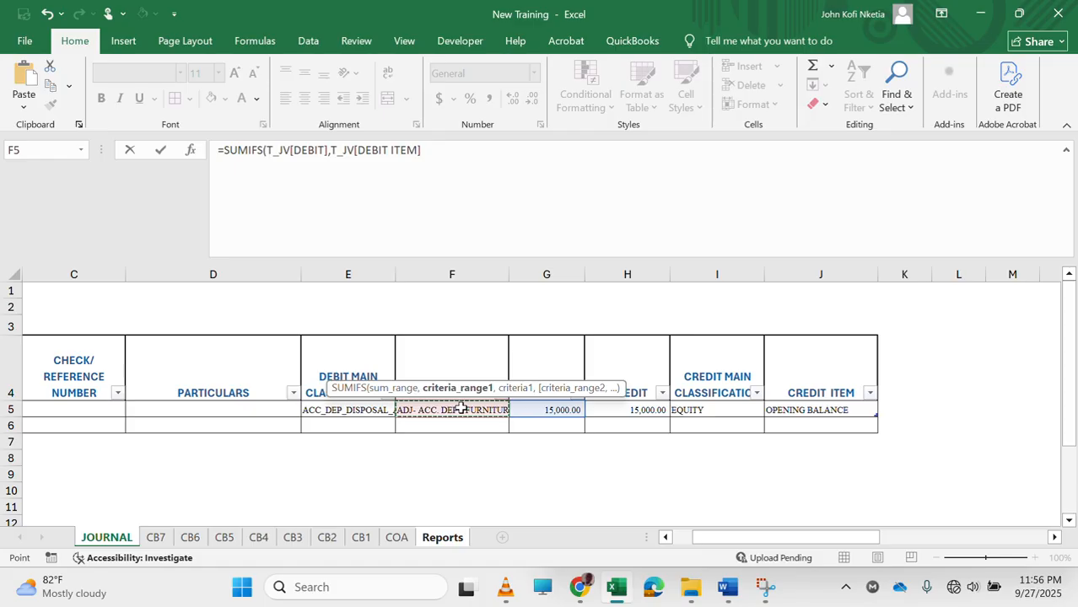
type(",")
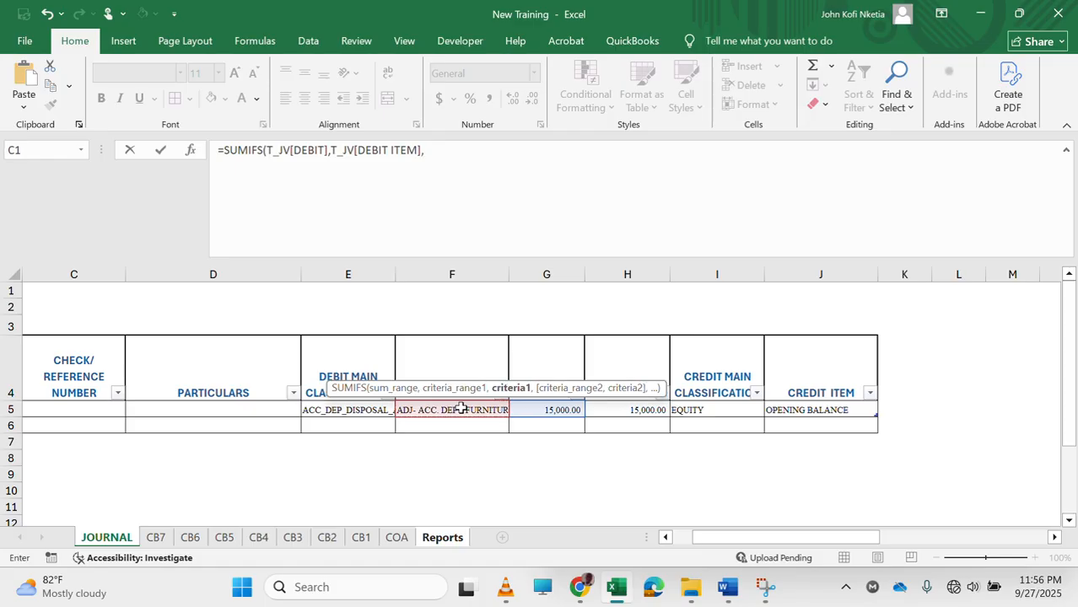
left_click(397, 537)
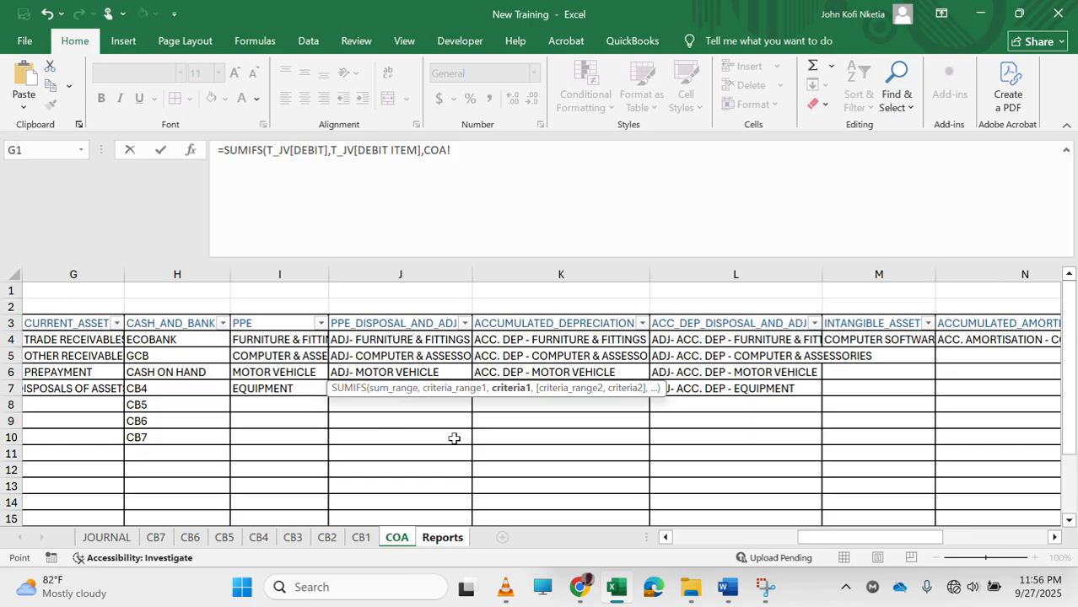
scroll(454, 438, "left", 4)
scroll(454, 437, "right", 2)
left_click(174, 388)
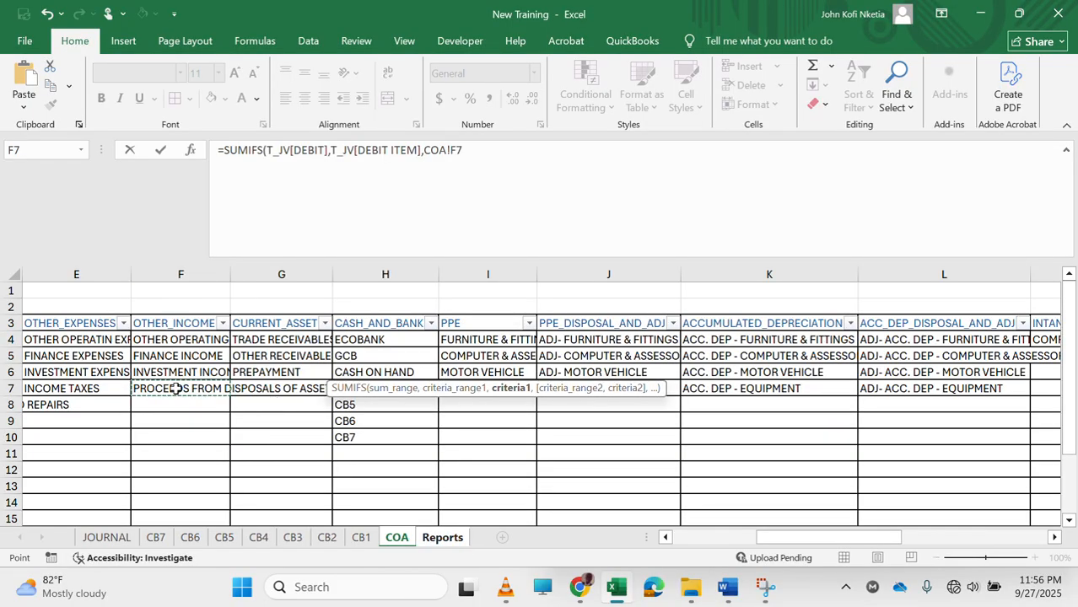
key("F4")
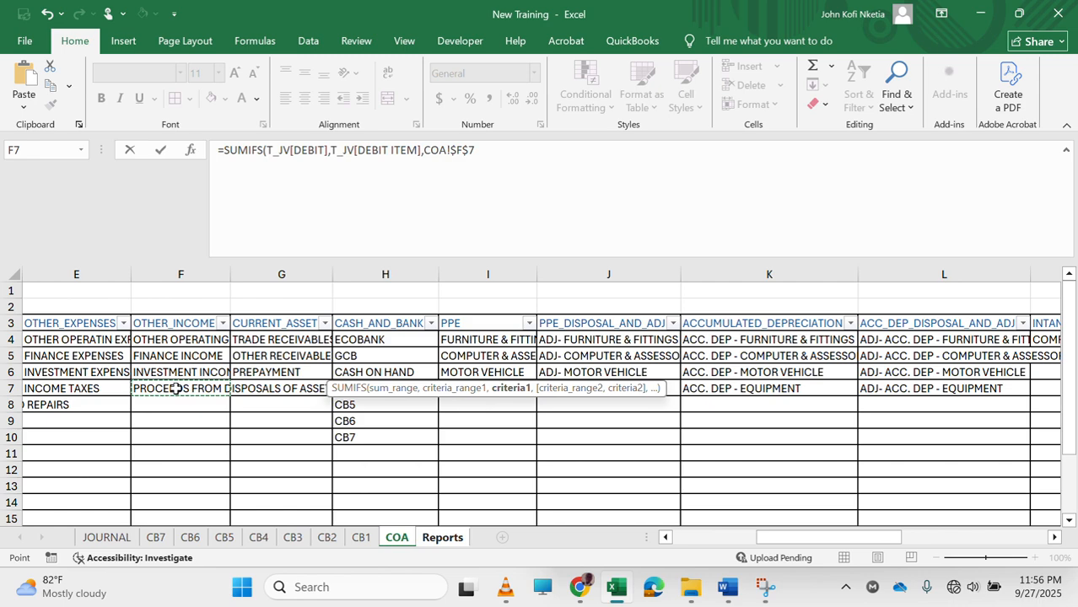
type(",")
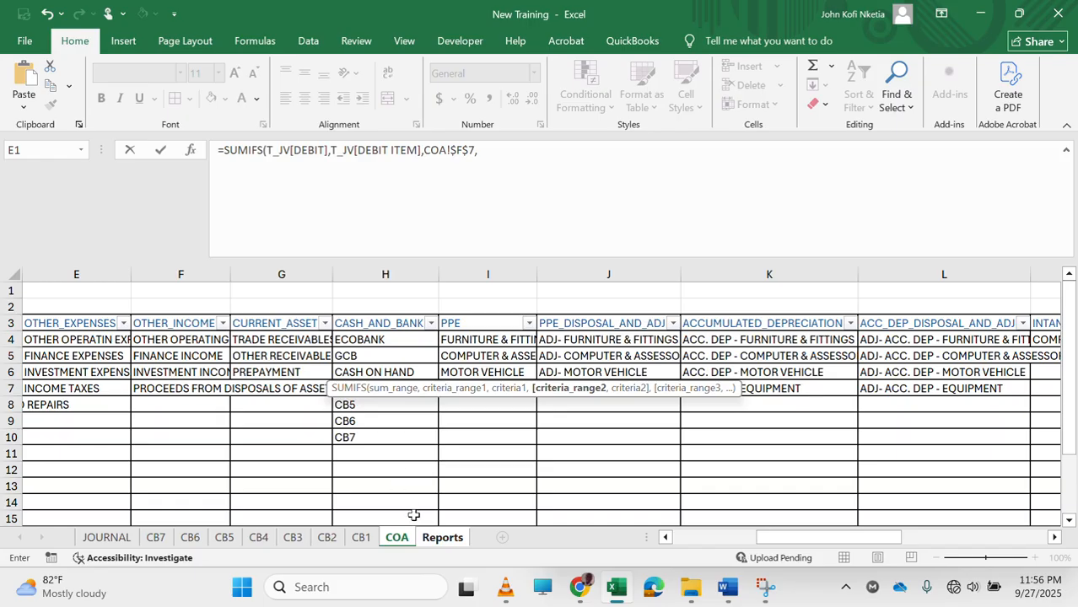
key("Escape")
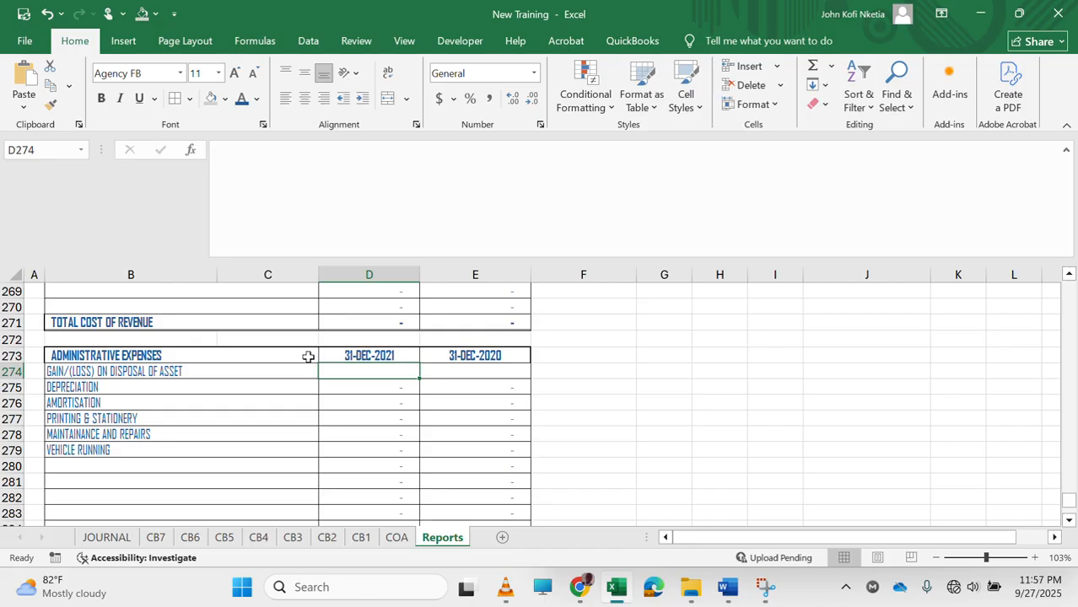
Copy the OPENING BALANCE to CLOSING BALANCE headings in C208:F208 into the COST row of the Intangible Asset note, starting at C231.
left_click(361, 404)
scroll(361, 407, "up", 5)
scroll(361, 409, "up", 10)
scroll(361, 409, "up", 1)
scroll(296, 412, "up", 1)
scroll(277, 415, "up", 1)
scroll(278, 415, "up", 1)
left_click_drag(268, 402, 534, 407)
scroll(321, 391, "up", 4)
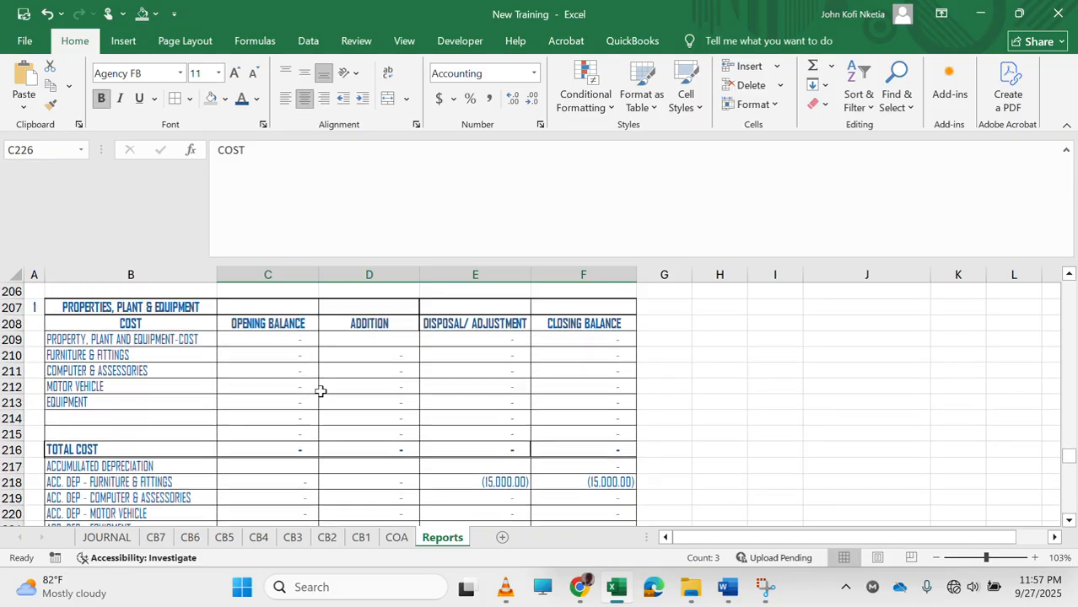
left_click_drag(262, 324, 595, 324)
key("ctrl+c")
scroll(433, 433, "down", 5)
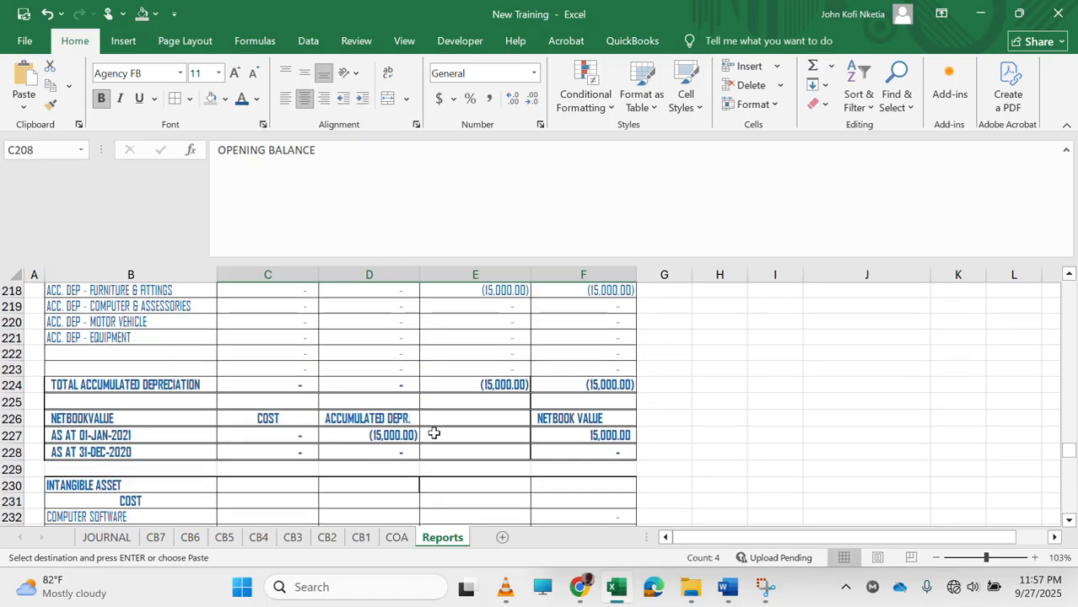
scroll(433, 432, "down", 3)
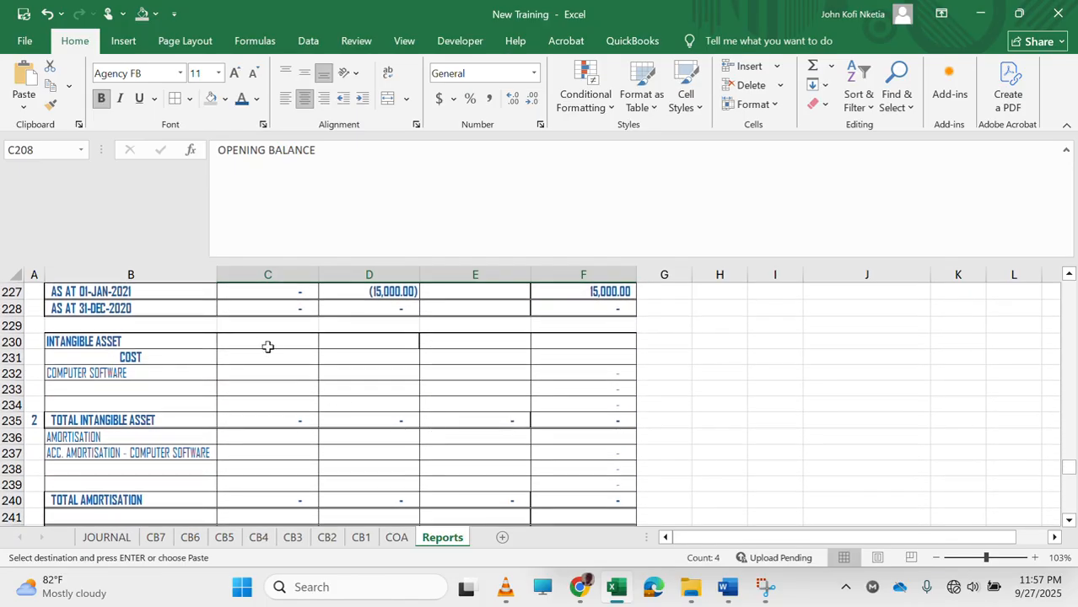
scroll(269, 351, "up", 7)
scroll(269, 351, "down", 5)
scroll(269, 351, "down", 1)
left_click(235, 451)
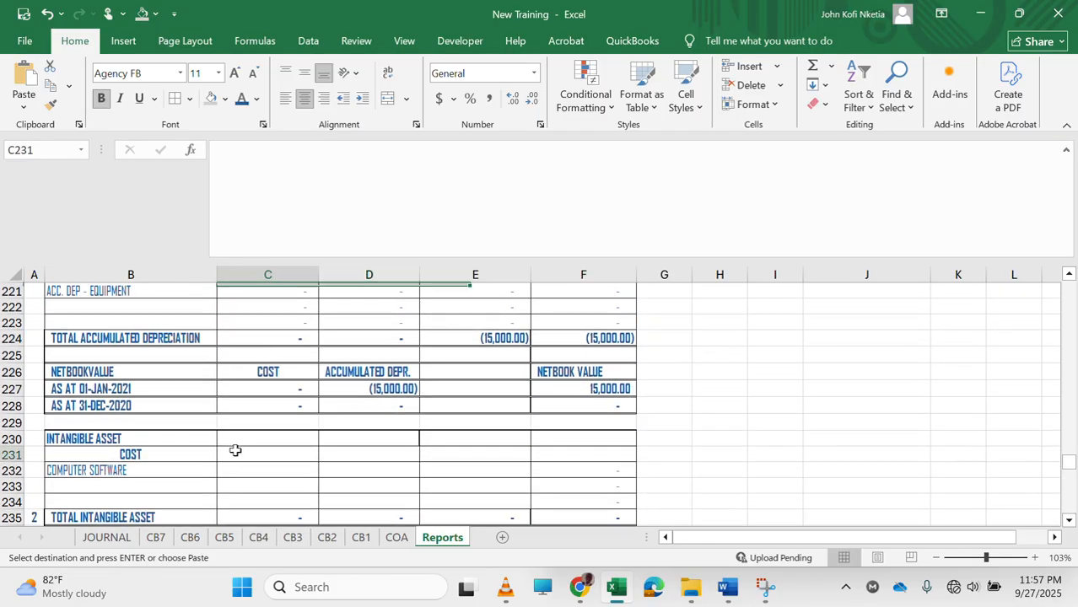
key("ctrl+v")
Copy the Furniture & Fittings opening balance formula from C210 into the Computer Software opening balance cell C232.
scroll(333, 495, "down", 3)
scroll(323, 411, "up", 8)
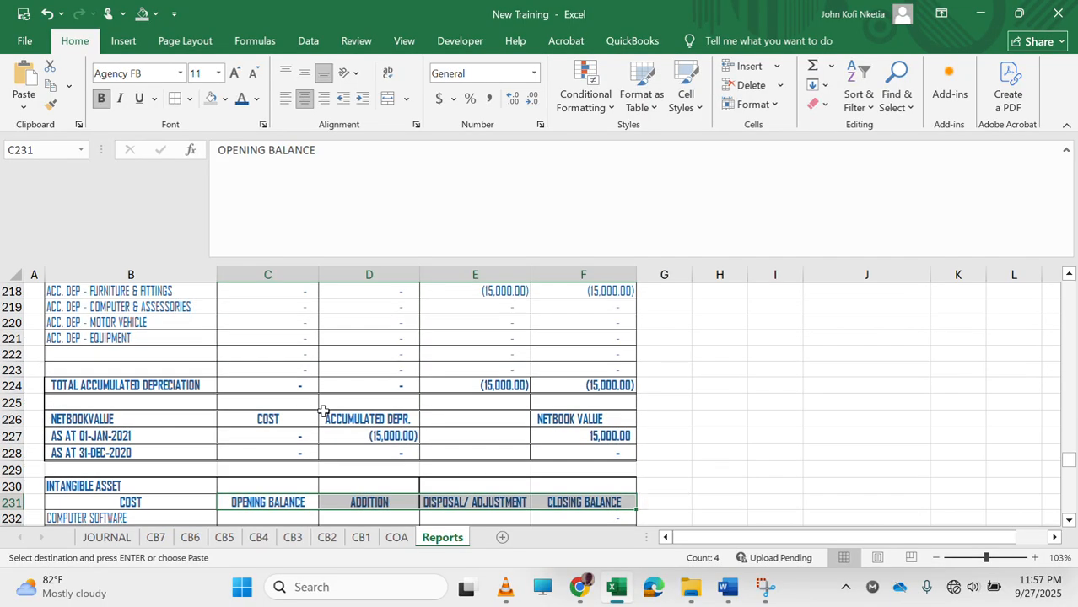
scroll(323, 411, "down", 3)
scroll(323, 411, "up", 1)
scroll(323, 411, "up", 6)
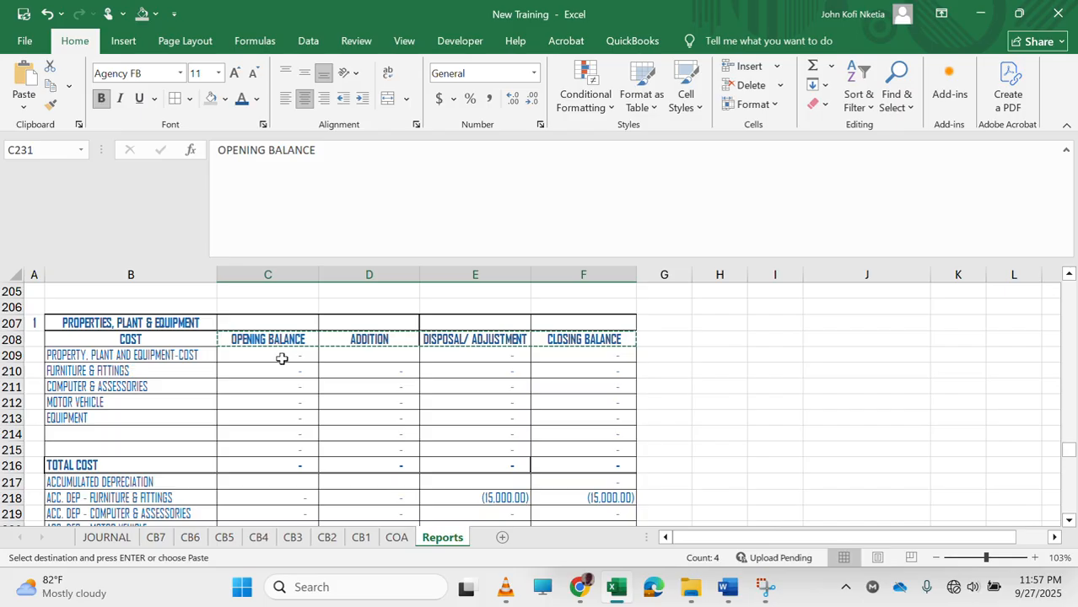
left_click(284, 369)
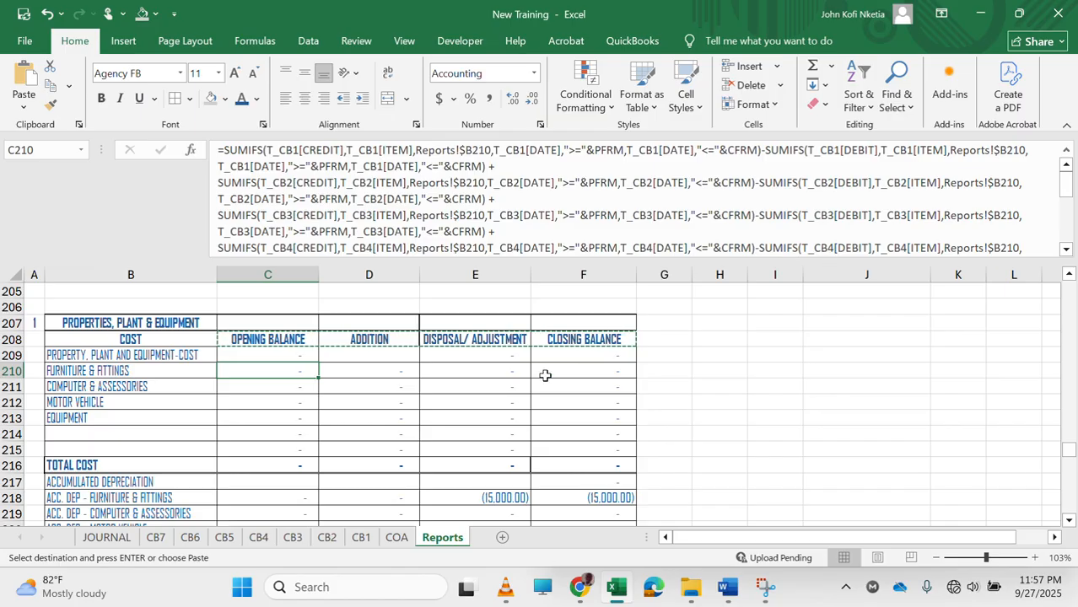
scroll(545, 376, "down", 5)
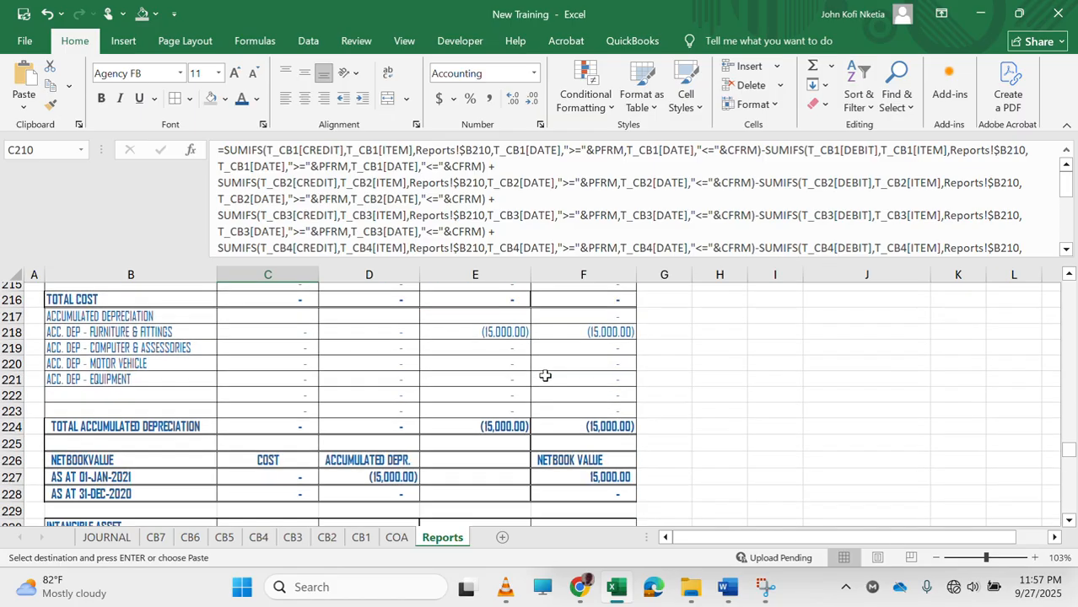
scroll(544, 376, "down", 3)
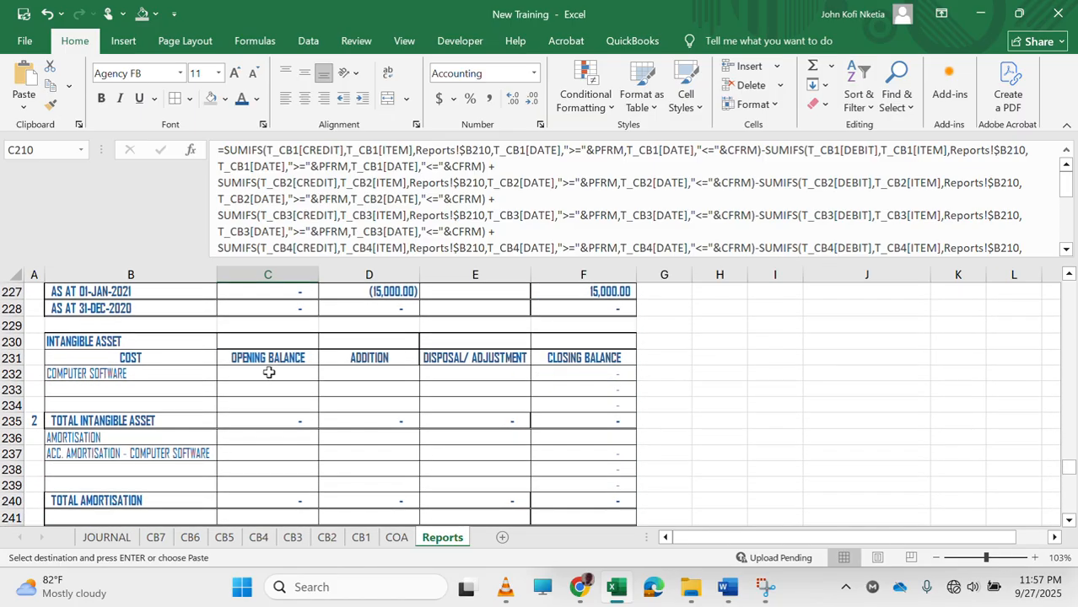
left_click(268, 371)
key("ctrl+v")
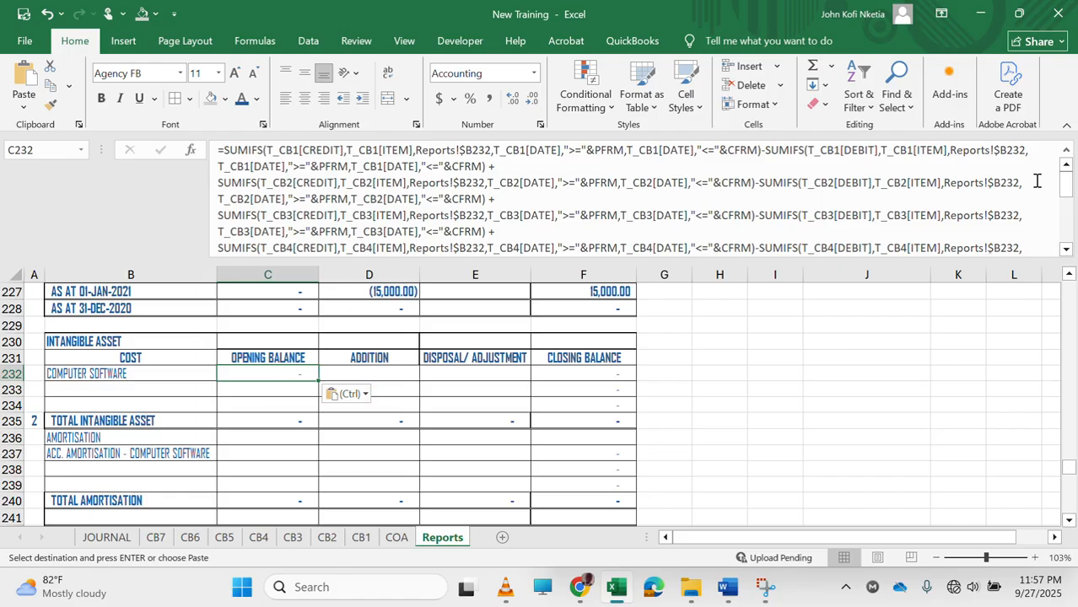
Examine the COA references in the Computer Software opening balance formula and check the intangible asset and amortisation columns on the COA sheet.
left_click_drag(1070, 200, 1069, 274)
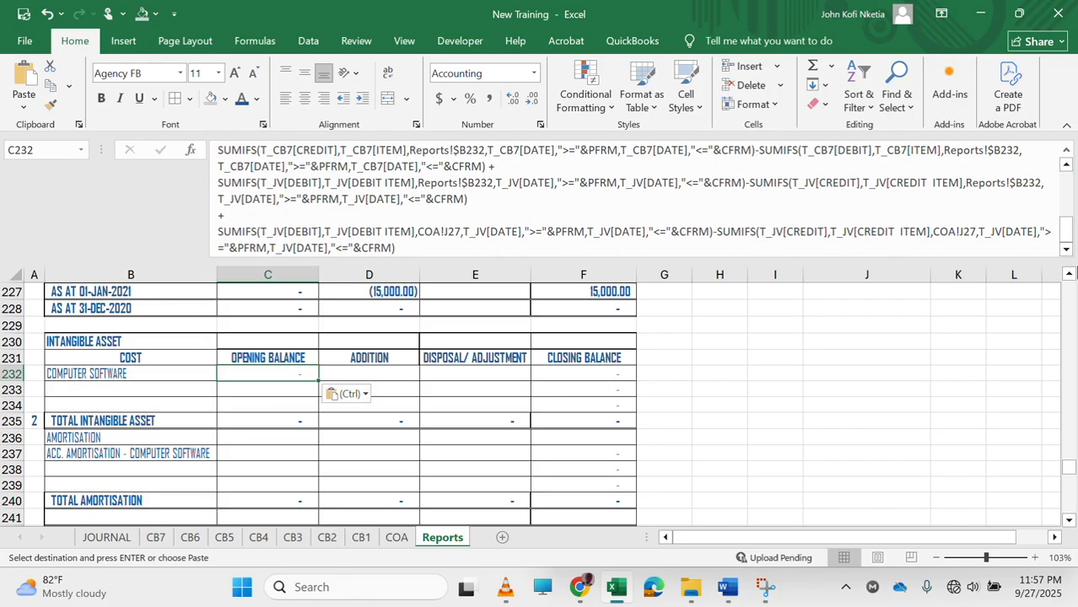
left_click(538, 257)
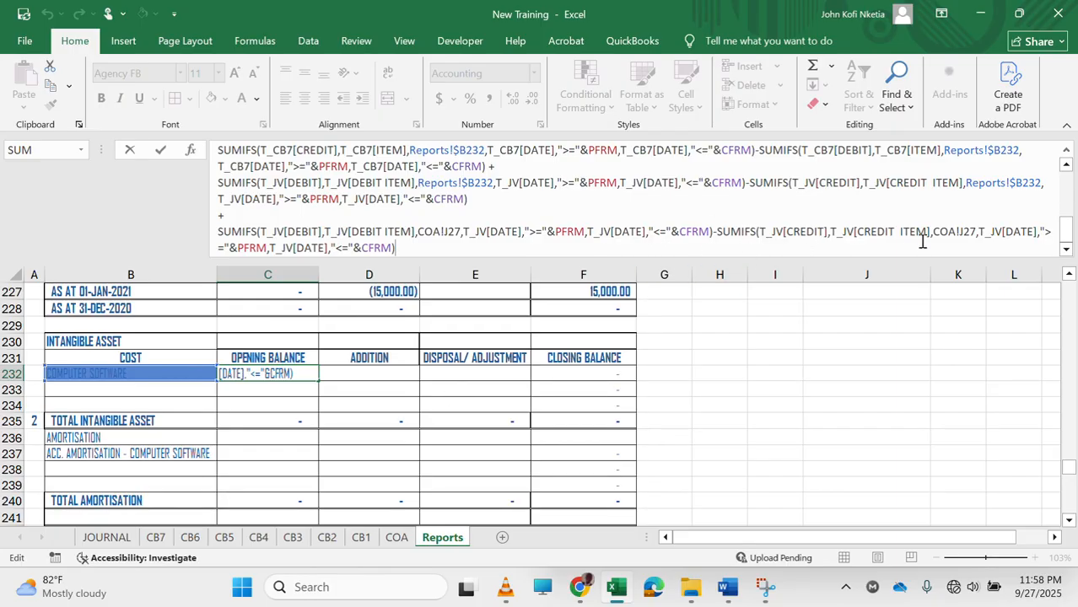
left_click(964, 227)
key("Escape")
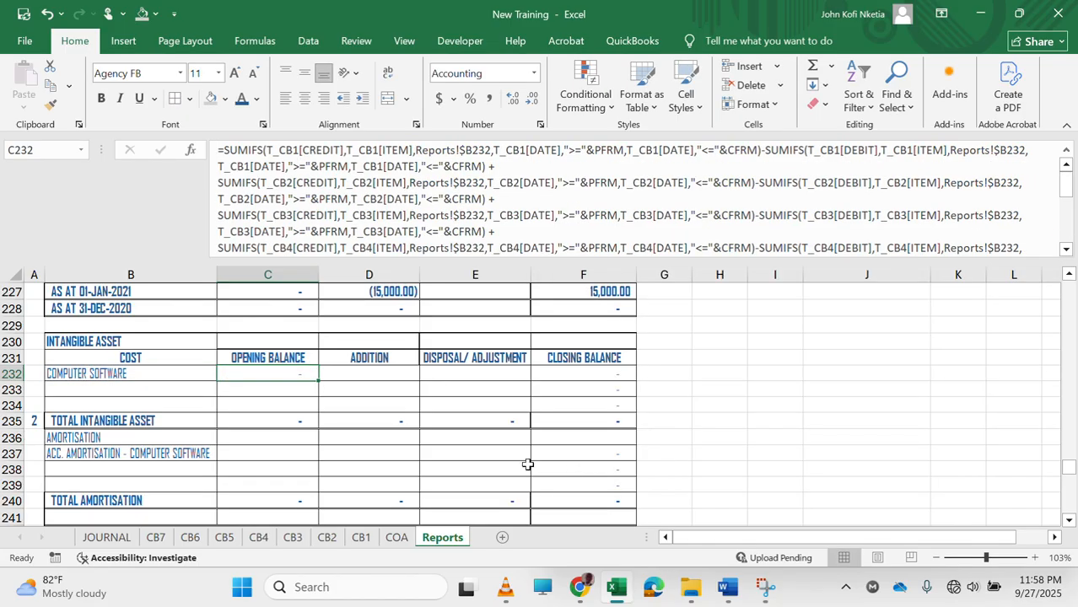
left_click(396, 540)
scroll(623, 372, "right", 3)
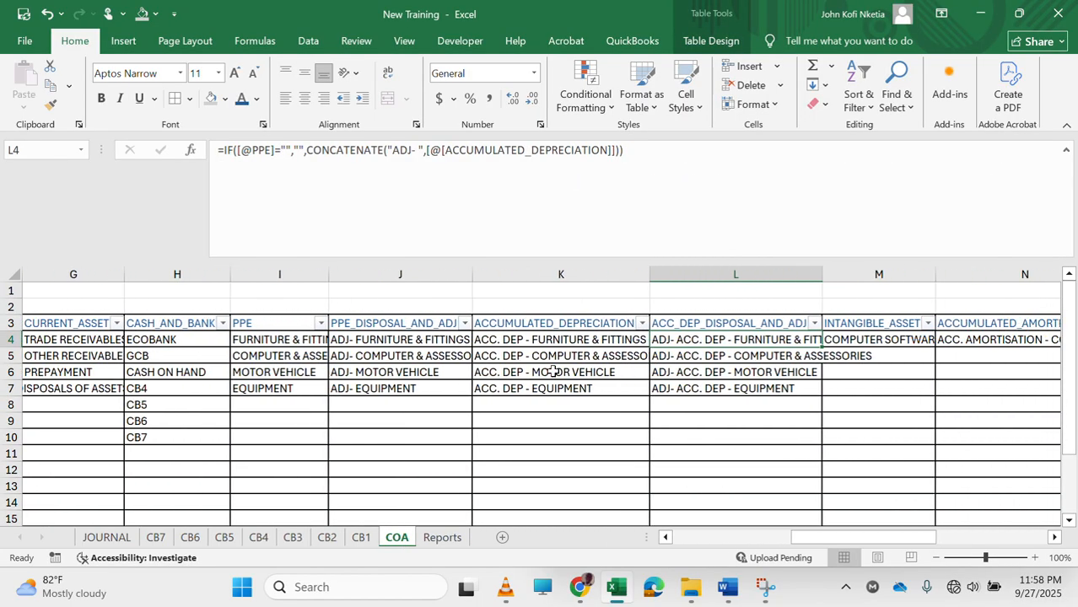
scroll(647, 381, "right", 2)
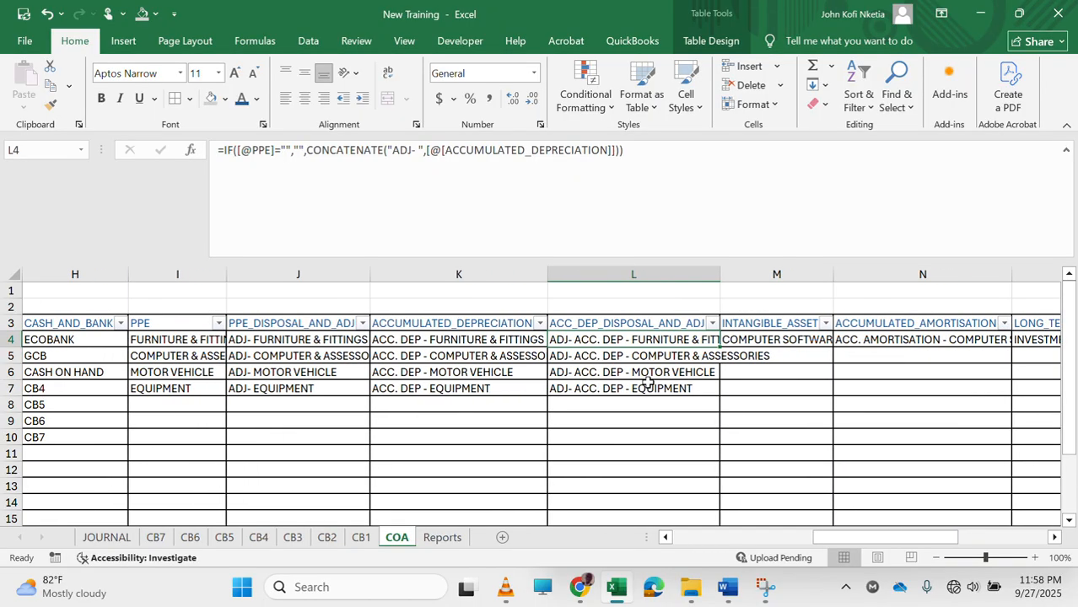
scroll(647, 383, "right", 2)
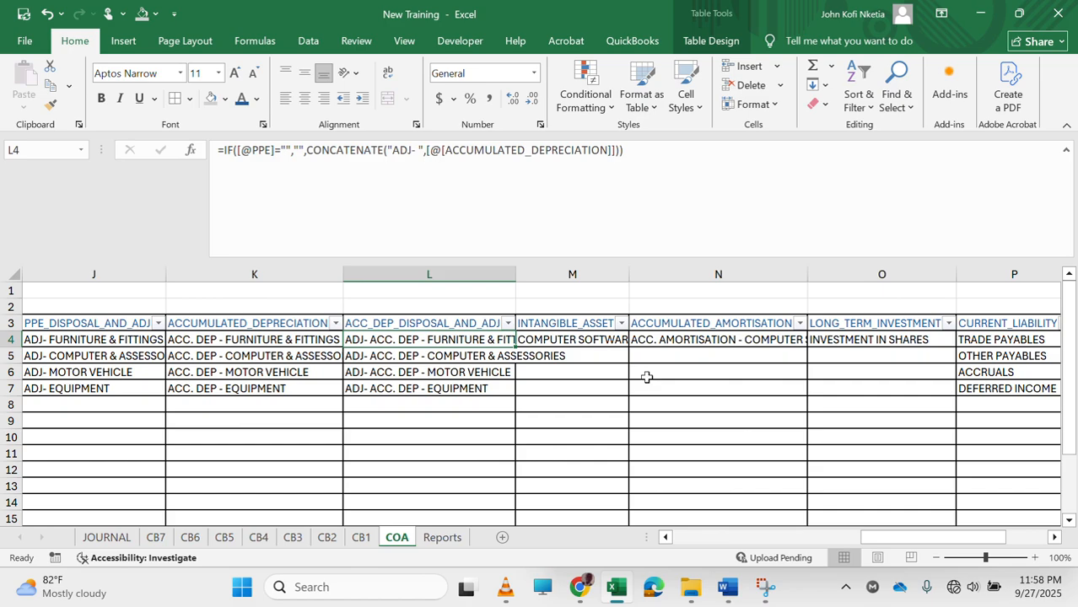
left_click(433, 537)
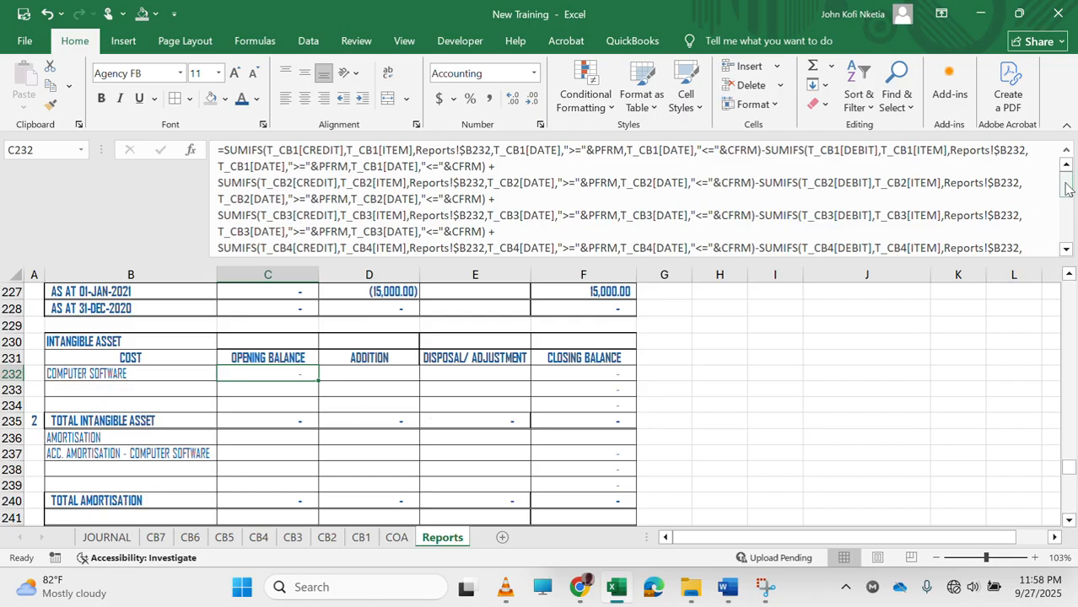
Delete the trailing COA!J27 SUMIFS terms from the Computer Software opening balance formula in C232 and clear the DISPOSAL/ ADJUSTMENT heading in E231.
left_click_drag(1066, 189, 1076, 242)
left_click_drag(413, 250, 276, 232)
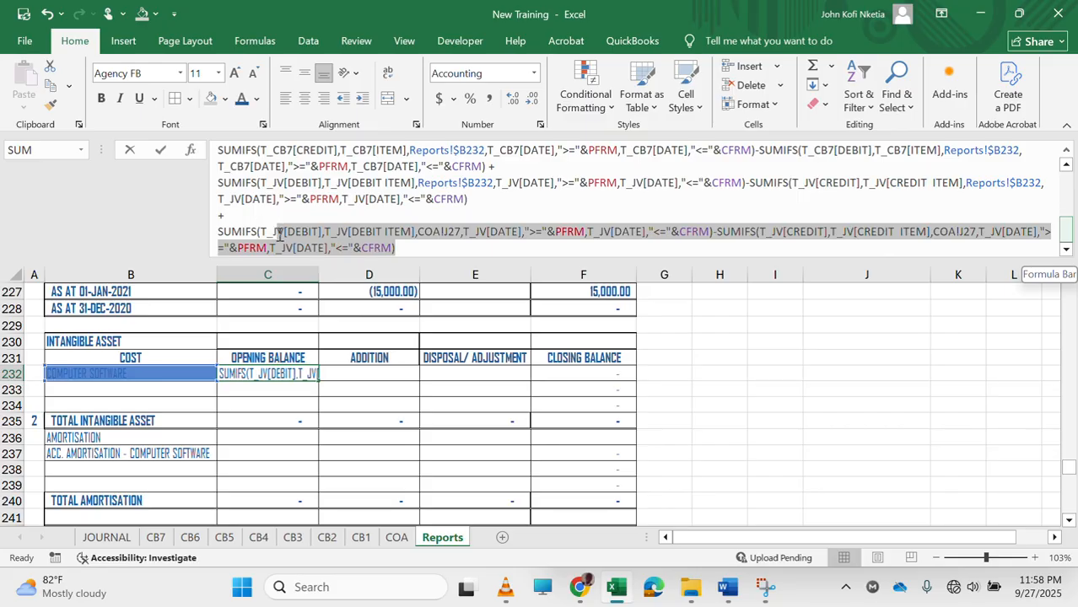
left_click_drag(279, 235, 207, 223)
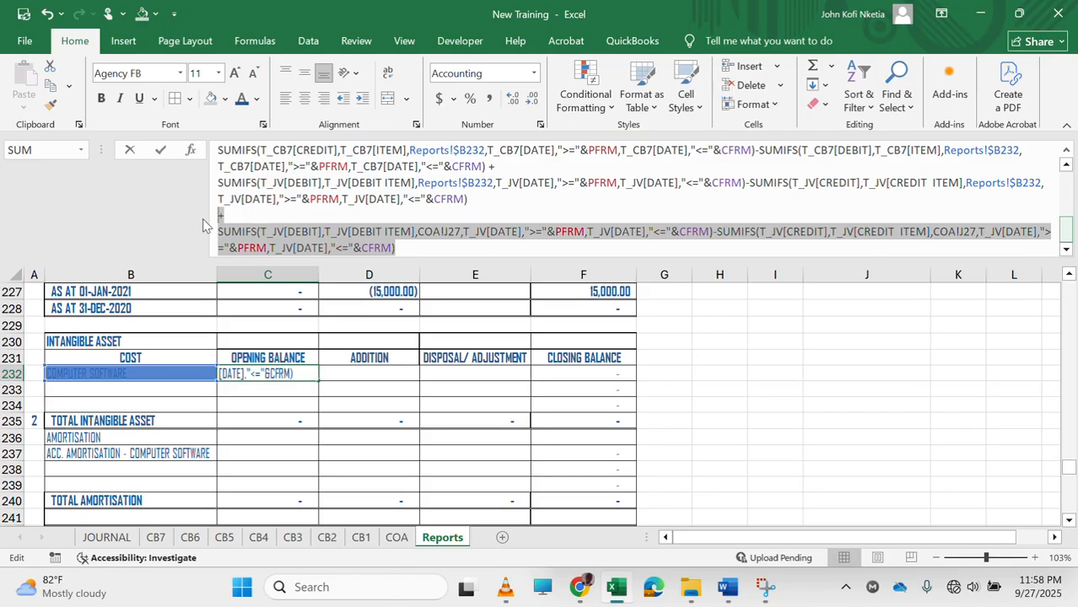
key("BackSpace")
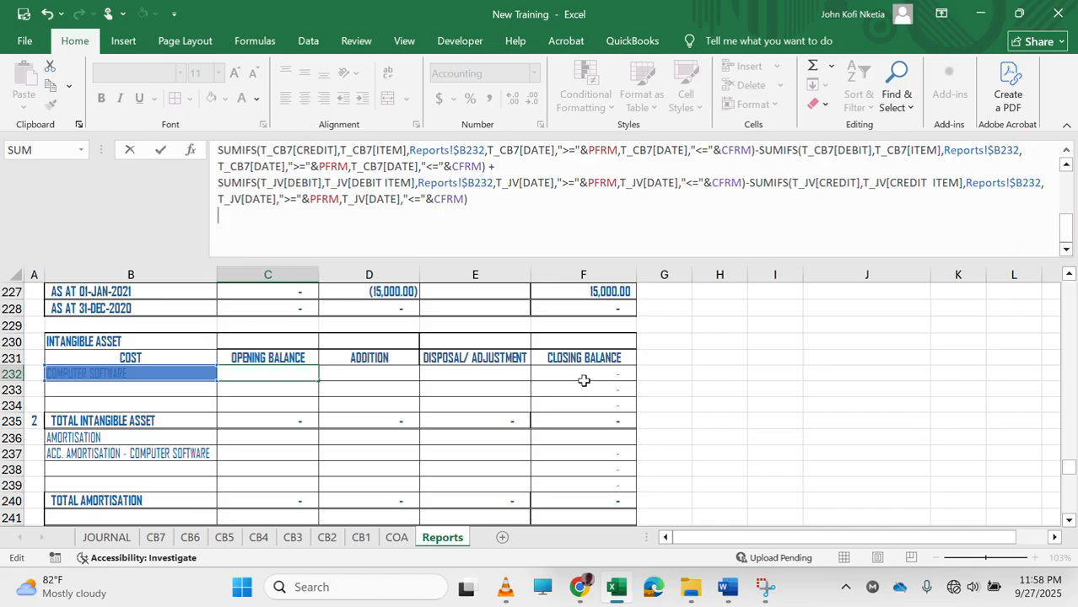
left_click(446, 357)
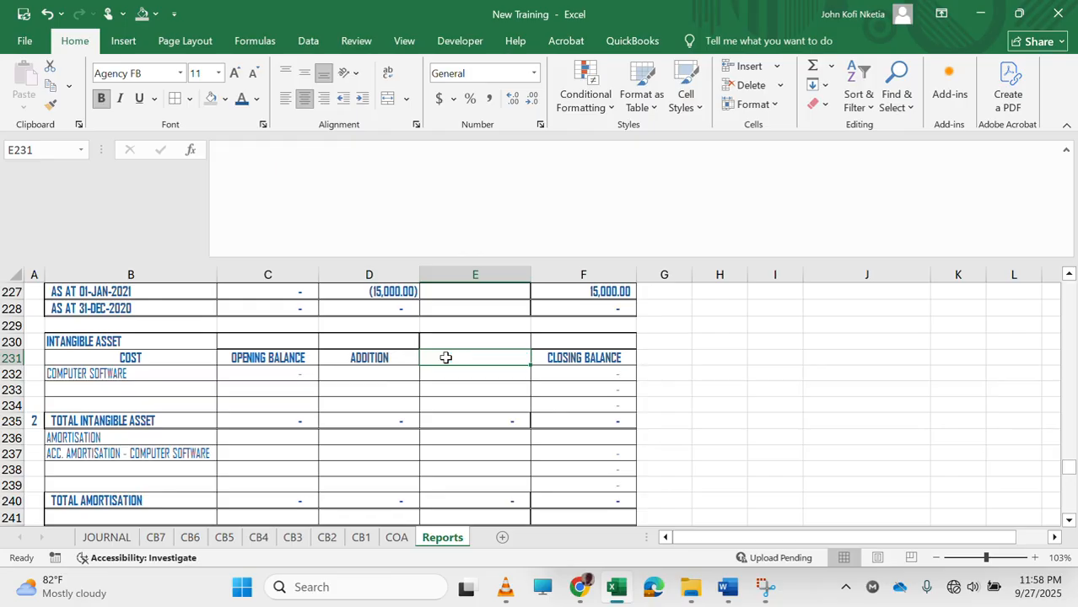
Copy the Furniture & Fittings addition formula from D210 into the Computer Software addition cell D232.
scroll(427, 368, "up", 2)
scroll(427, 368, "up", 1)
scroll(421, 501, "up", 5)
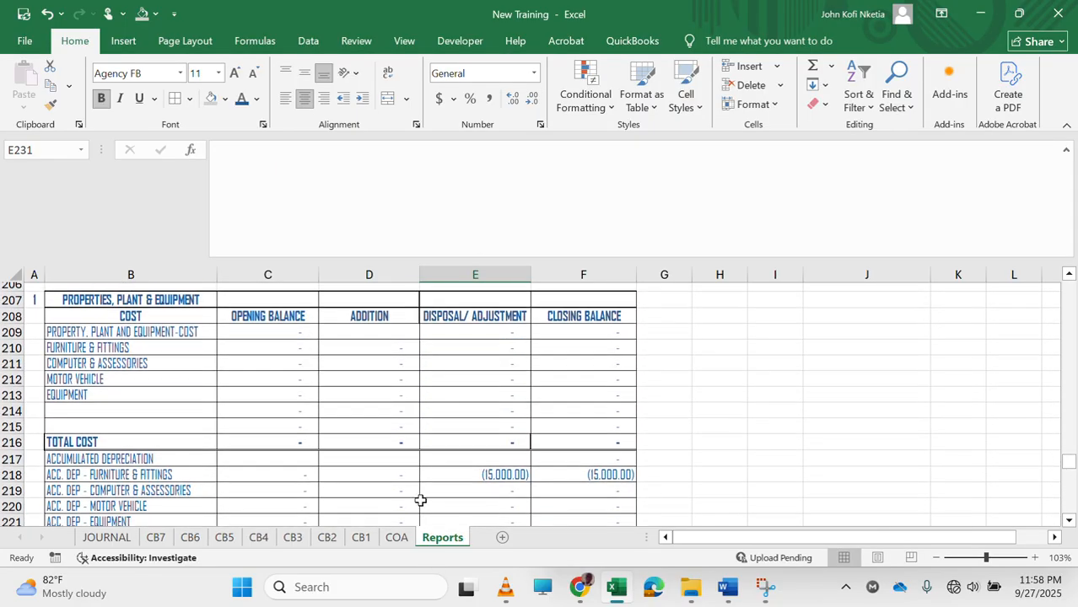
left_click(389, 351)
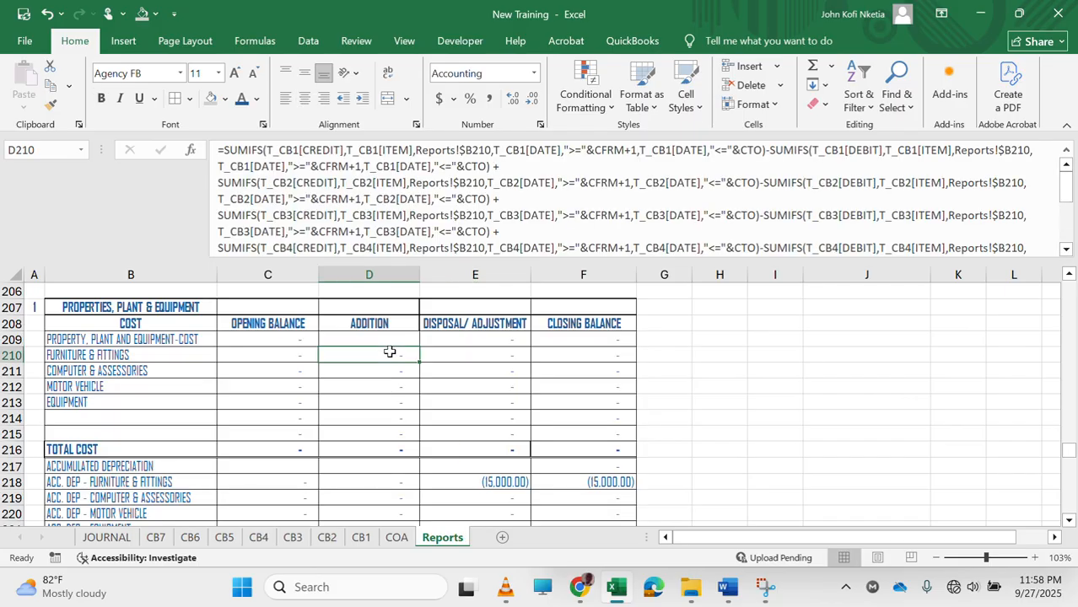
key("ctrl+c")
scroll(389, 352, "down", 7)
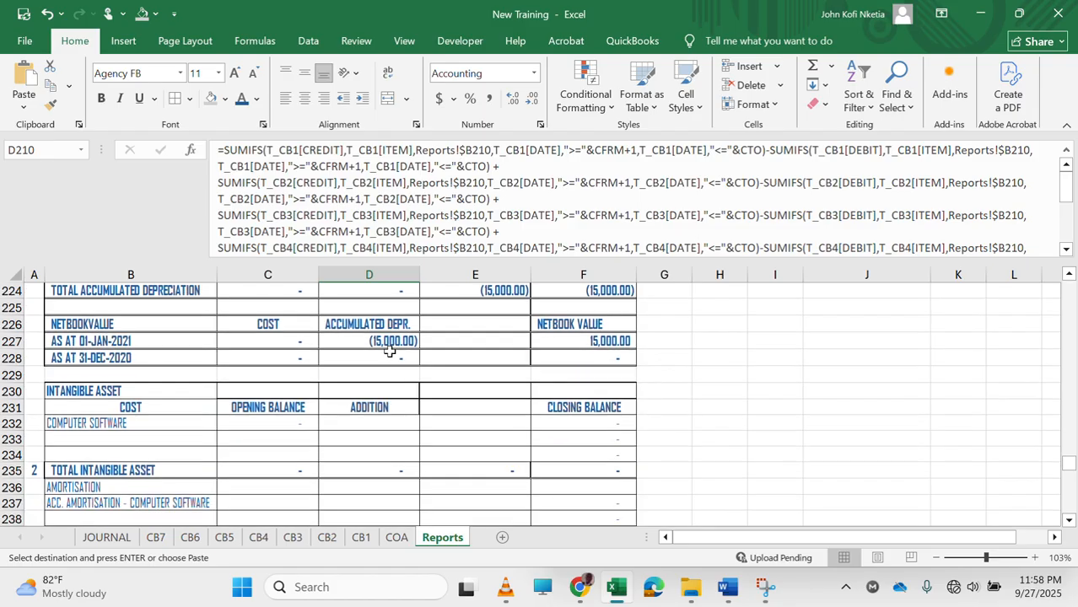
scroll(388, 354, "down", 2)
scroll(363, 359, "up", 2)
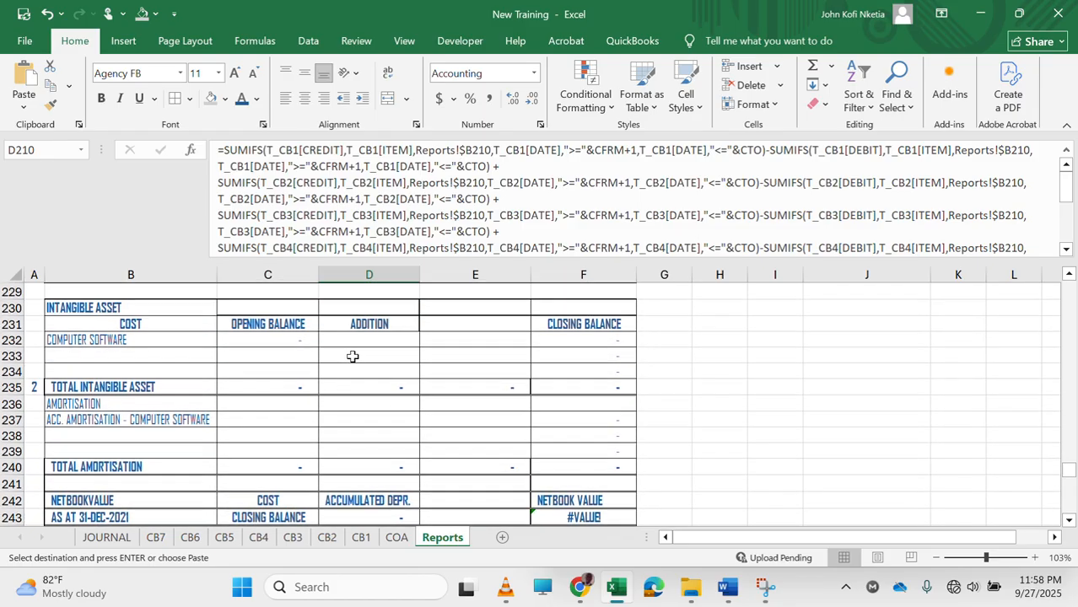
left_click(366, 343)
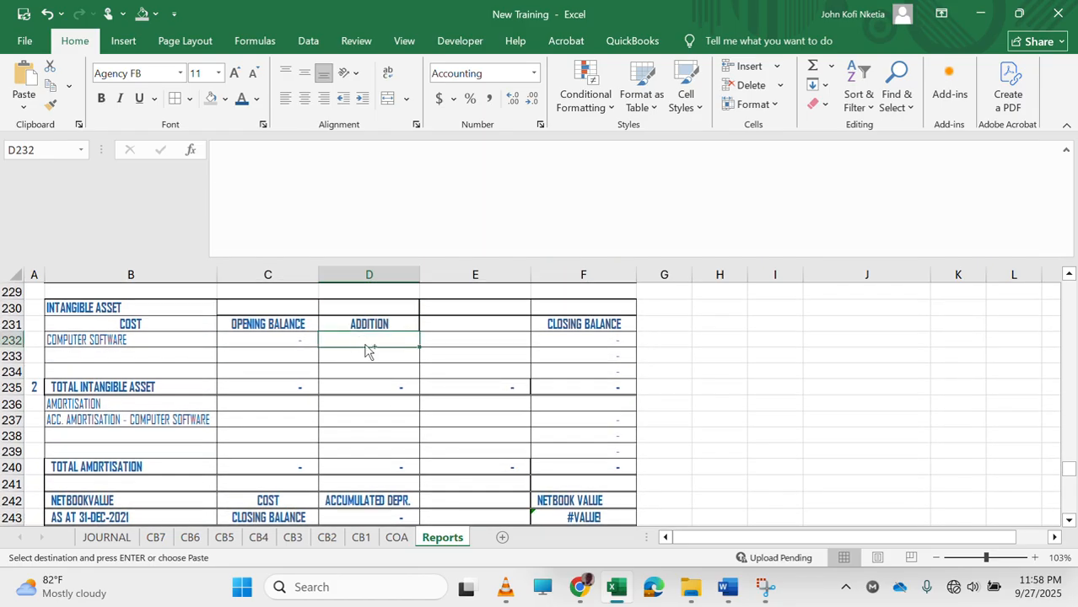
key("ctrl+v")
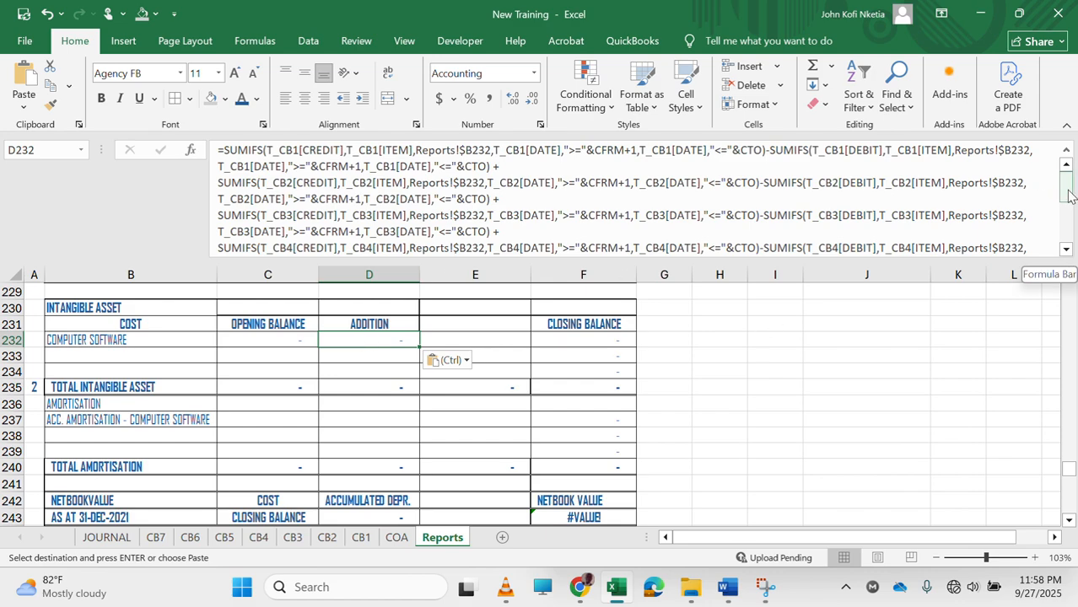
Remove the T_JV debit and credit SUMIFS terms from the end of the Computer Software addition formula in D232.
scroll(1067, 206, "down", 3)
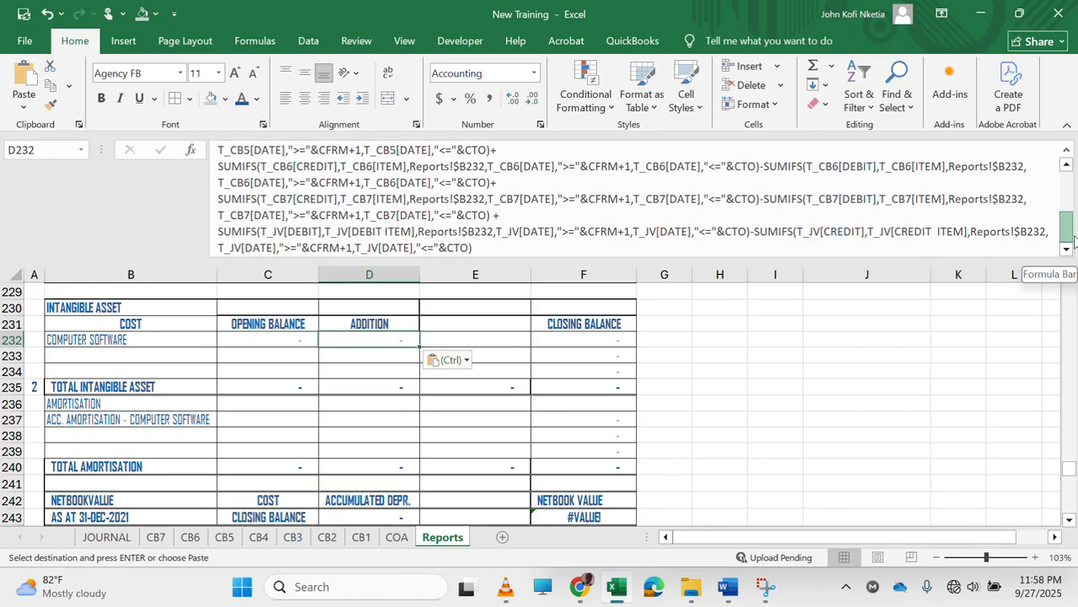
left_click(524, 249)
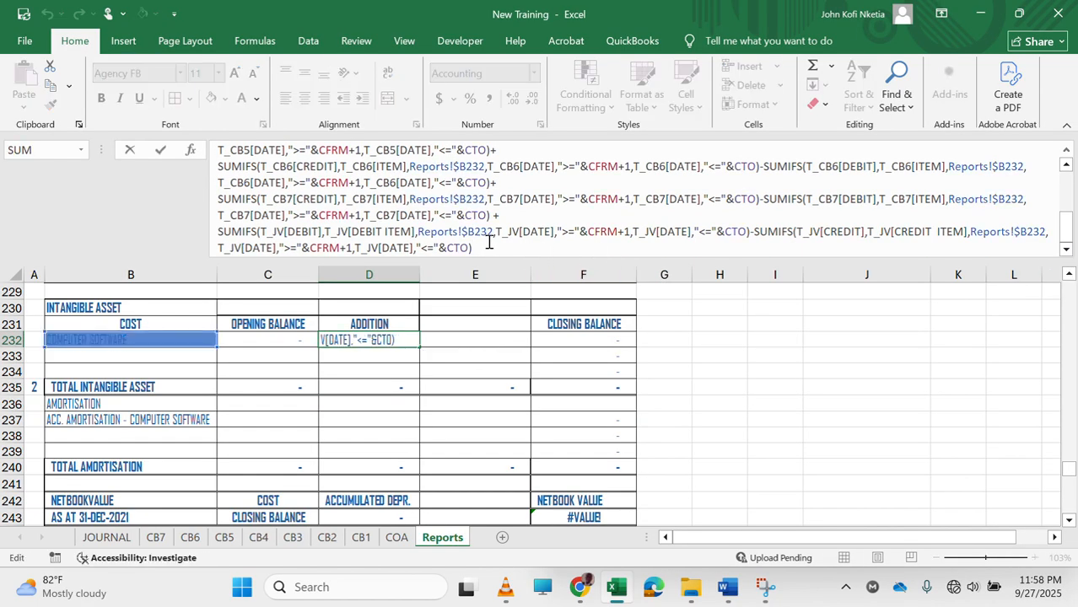
left_click_drag(489, 253, 490, 219)
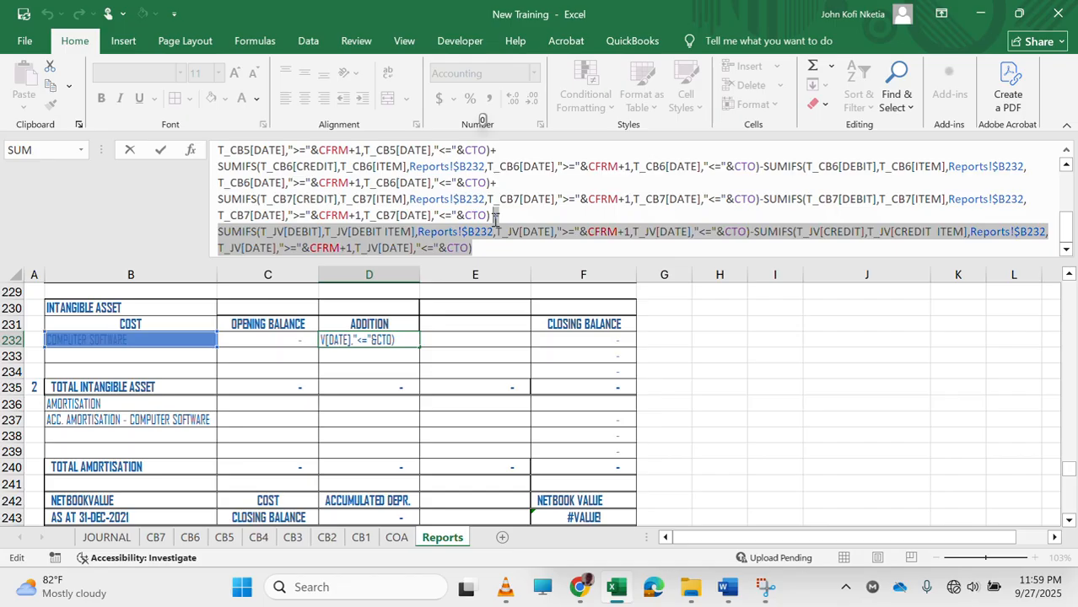
left_click(496, 218)
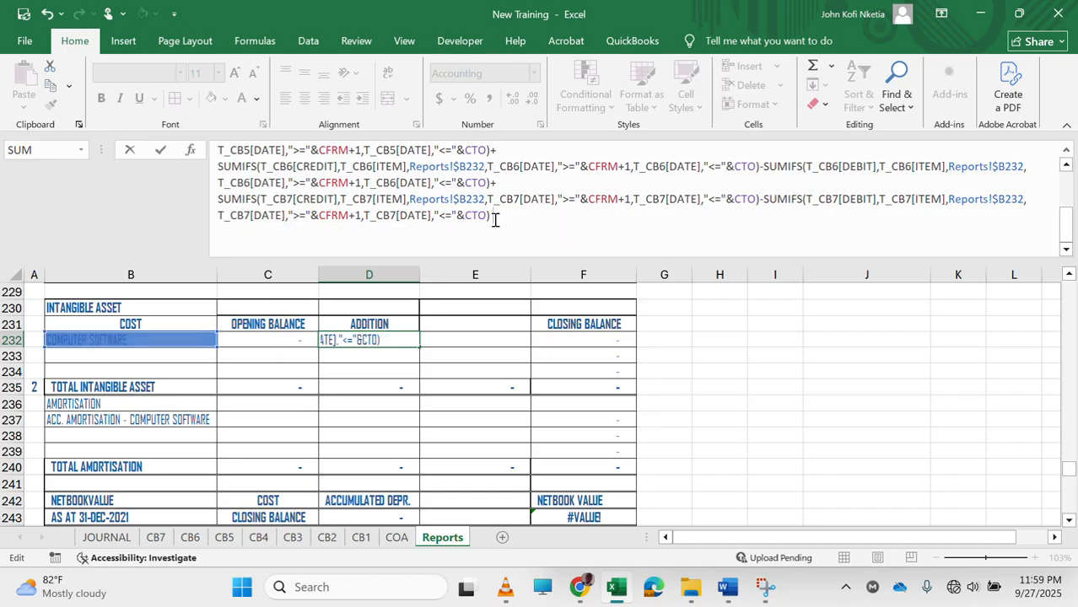
key("Return")
Fill the Computer Software opening balance and addition formulas in C232:D232 down through row 234.
key("Up")
key("Down")
key("Down")
key("Down")
key("Down")
key("Down")
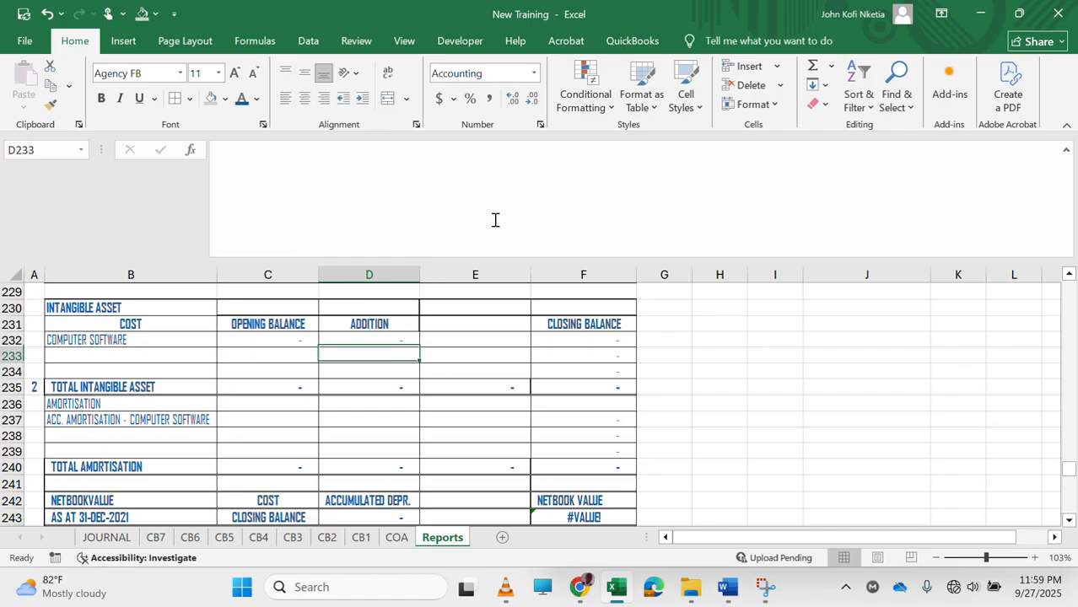
key("Left")
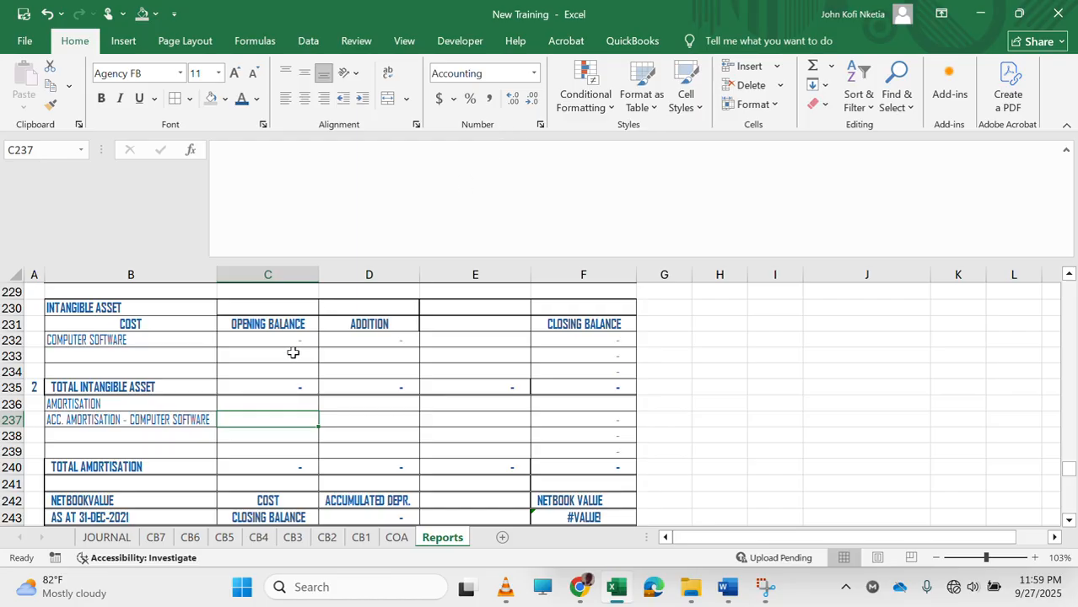
left_click_drag(278, 333, 410, 380)
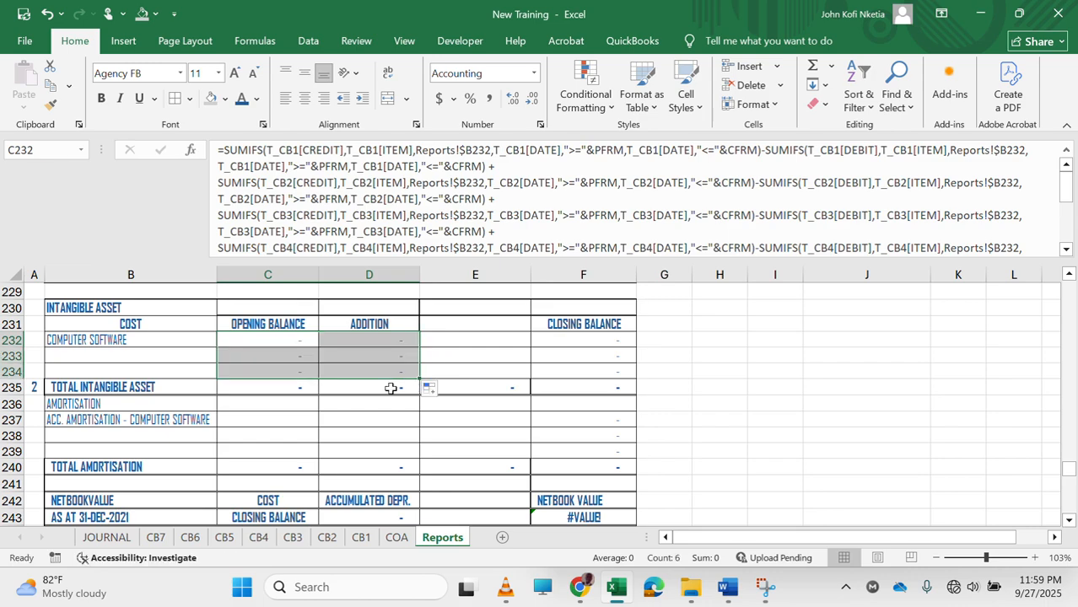
Copy the Furniture & Fittings accumulated depreciation formulas in C218:D218 into the Computer Software accumulated amortisation row, starting at C237.
left_click(295, 418)
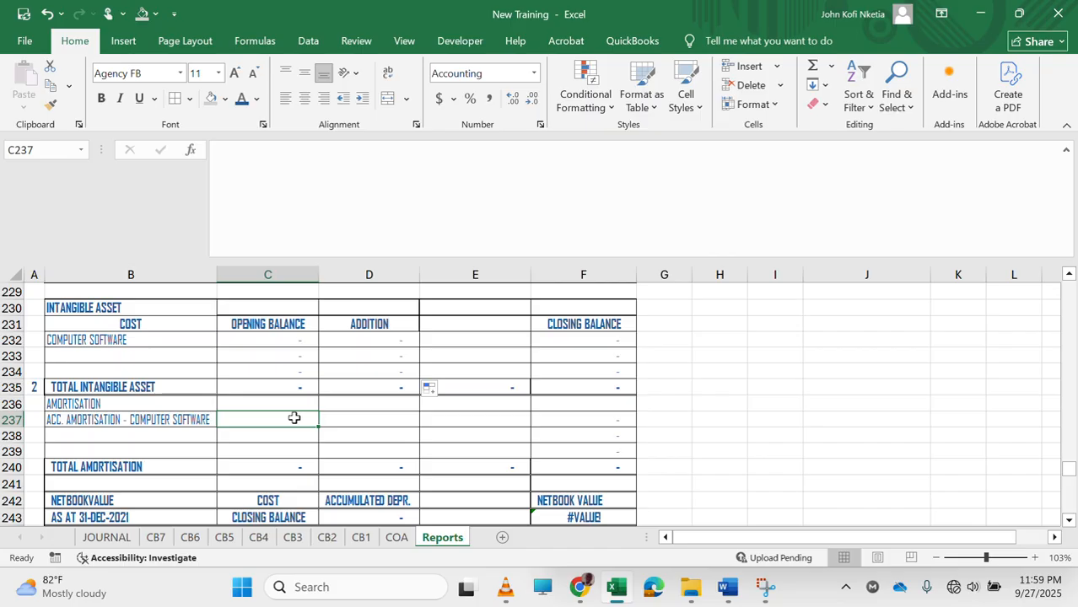
scroll(295, 419, "up", 5)
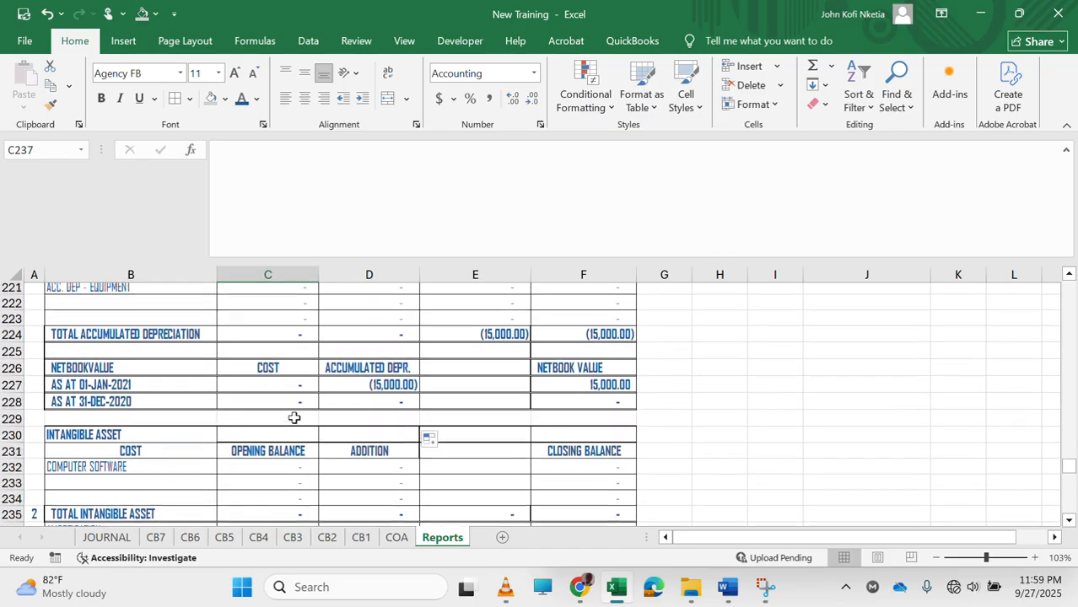
left_click(289, 404)
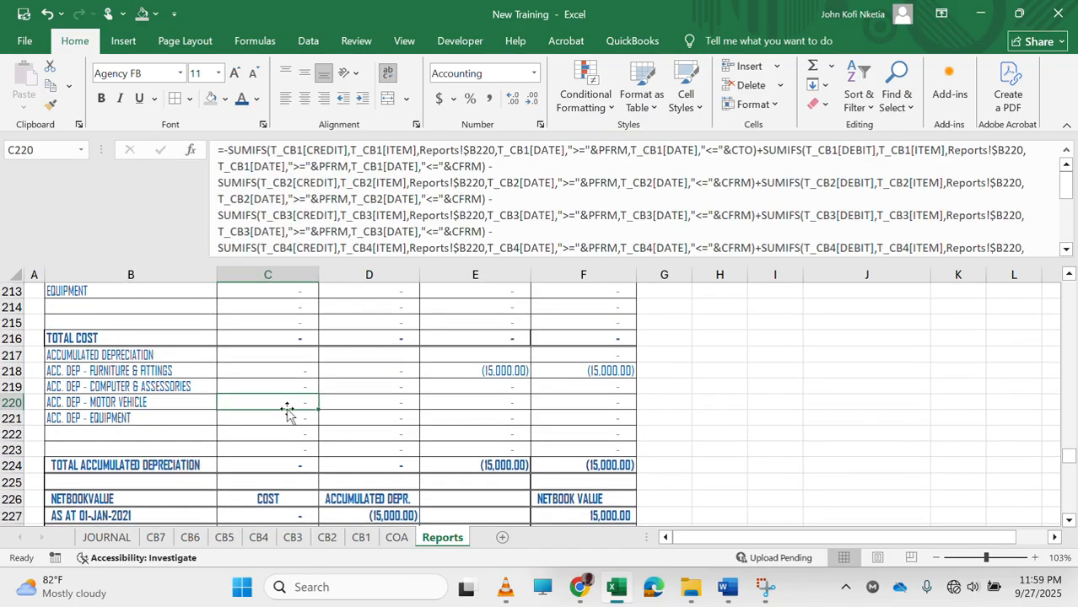
left_click(297, 369)
key("ctrl+c")
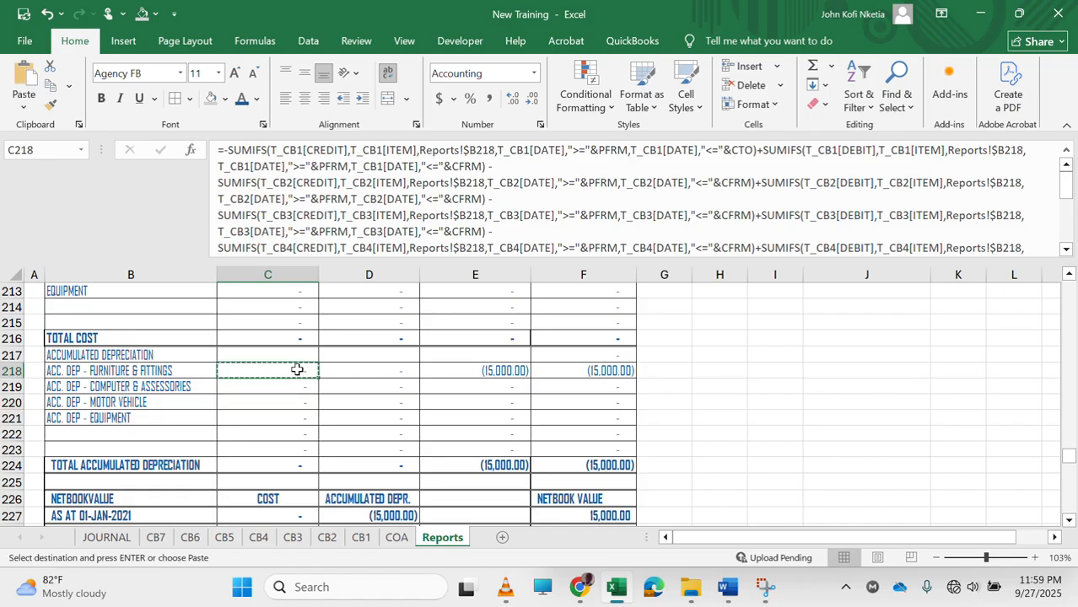
key("shift+Right")
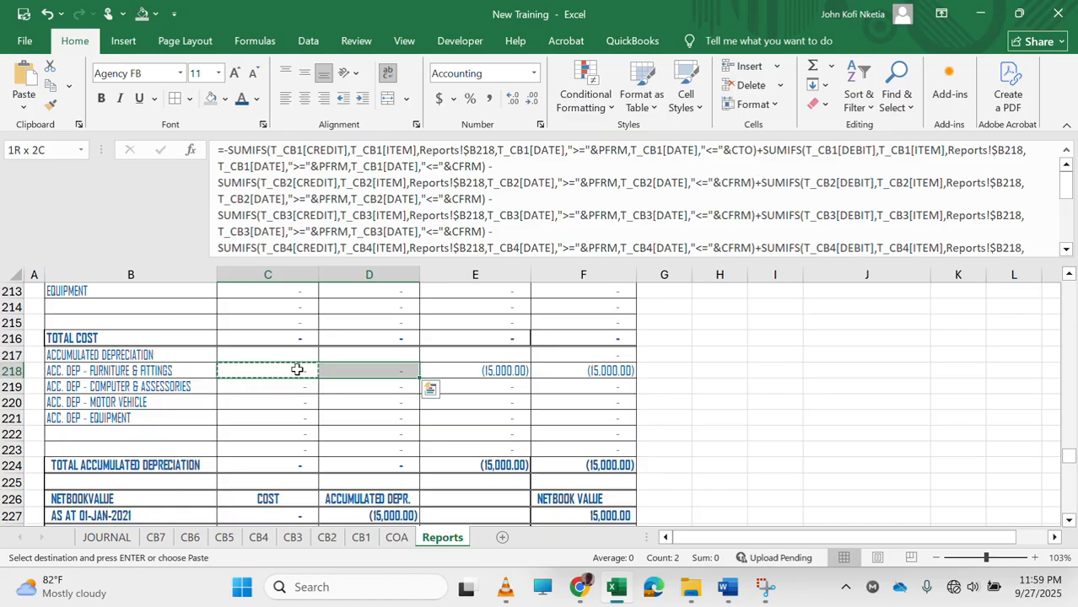
scroll(297, 369, "down", 4)
scroll(297, 369, "down", 4)
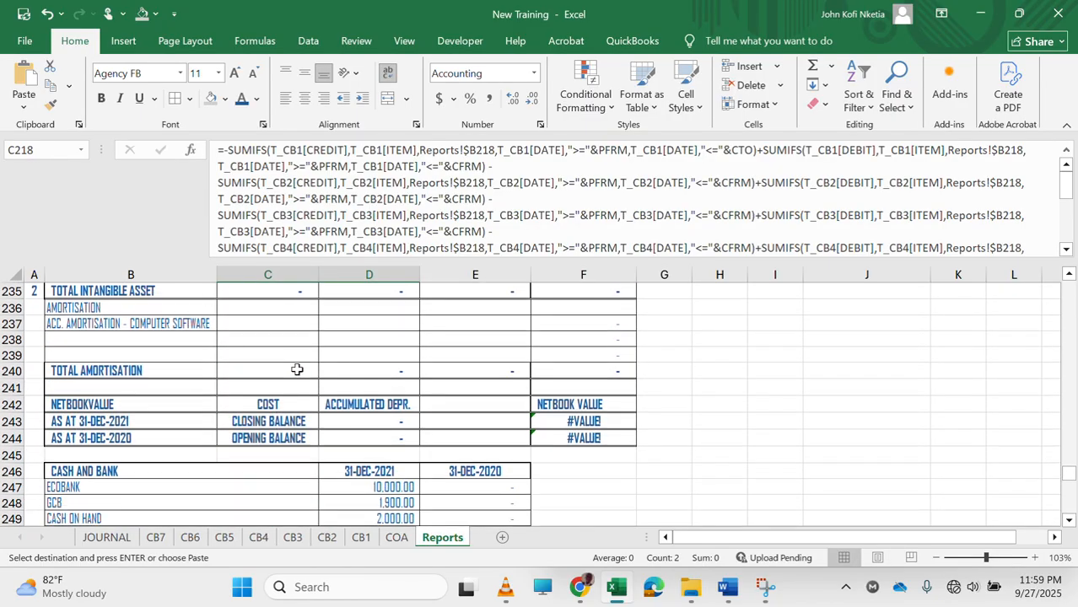
scroll(297, 369, "up", 1)
scroll(293, 447, "up", 1)
scroll(292, 447, "up", 1)
left_click(284, 419)
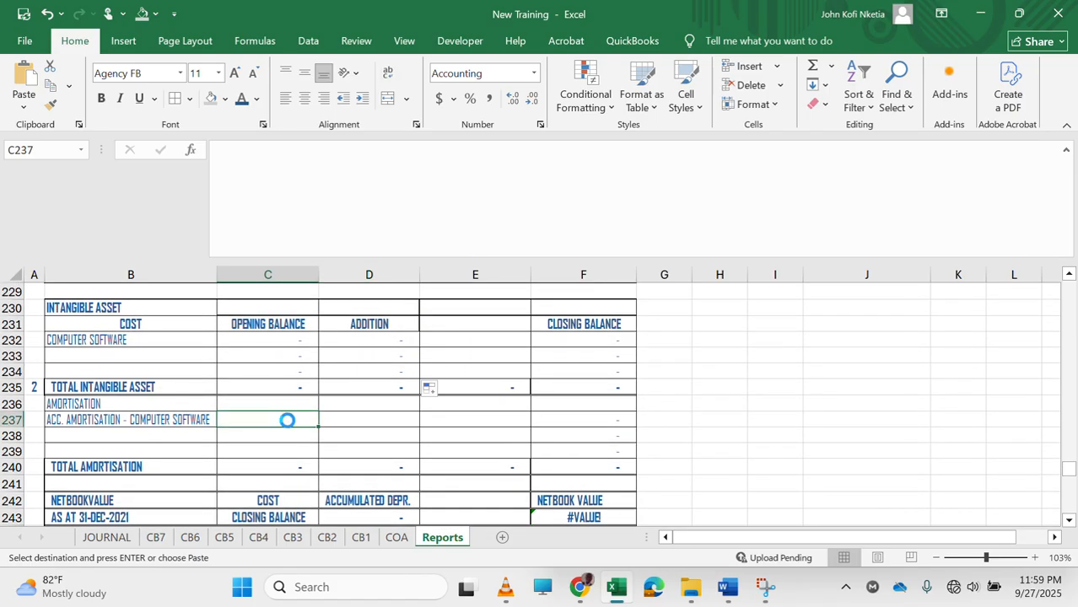
key("ctrl+v")
scroll(425, 356, "up", 6)
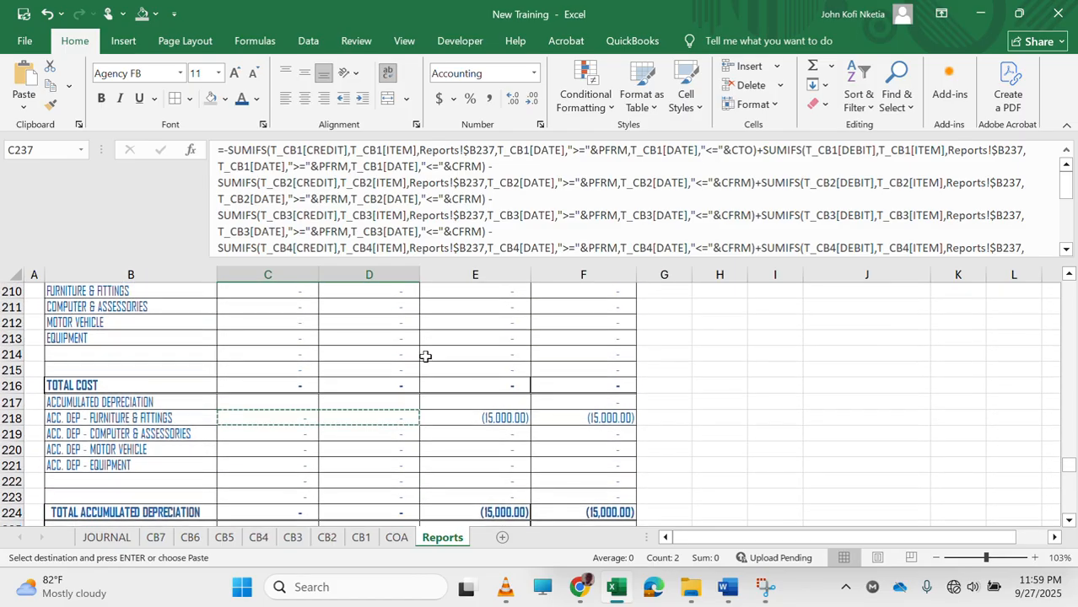
Copy the Addition formula from the Computer & Accessories row (D211) into the Intangible Asset Addition cells D232:D234.
scroll(414, 363, "up", 1)
left_click(398, 369)
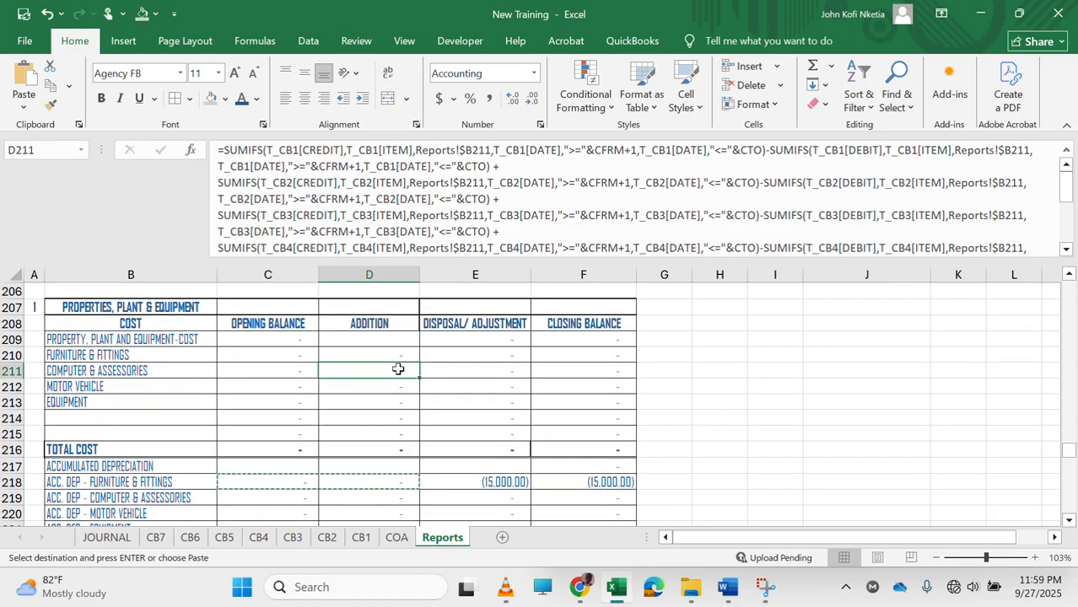
scroll(398, 368, "down", 3)
scroll(398, 369, "down", 3)
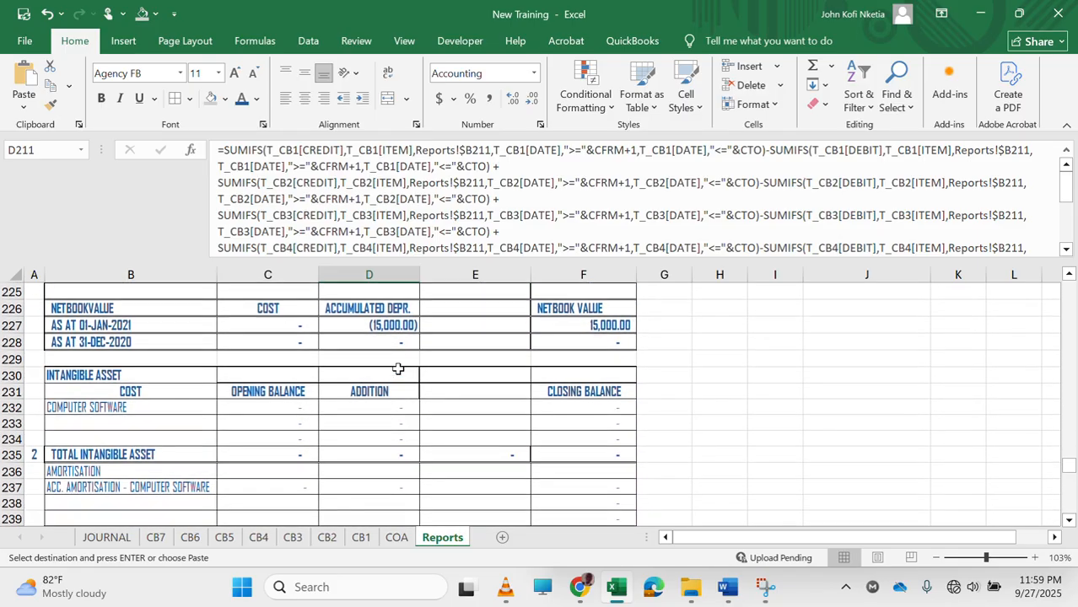
left_click_drag(367, 410, 369, 442)
key("ctrl+v")
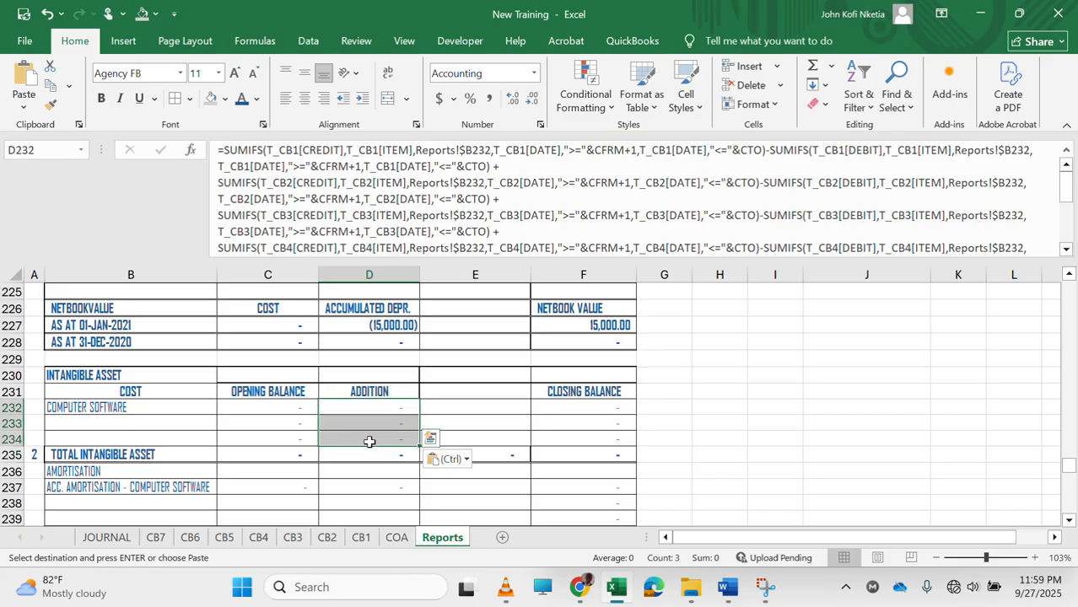
Remove the two final SUMIFS terms that reference COA!L23 from the accumulated amortisation opening balance formula in C237.
scroll(369, 482, "down", 2)
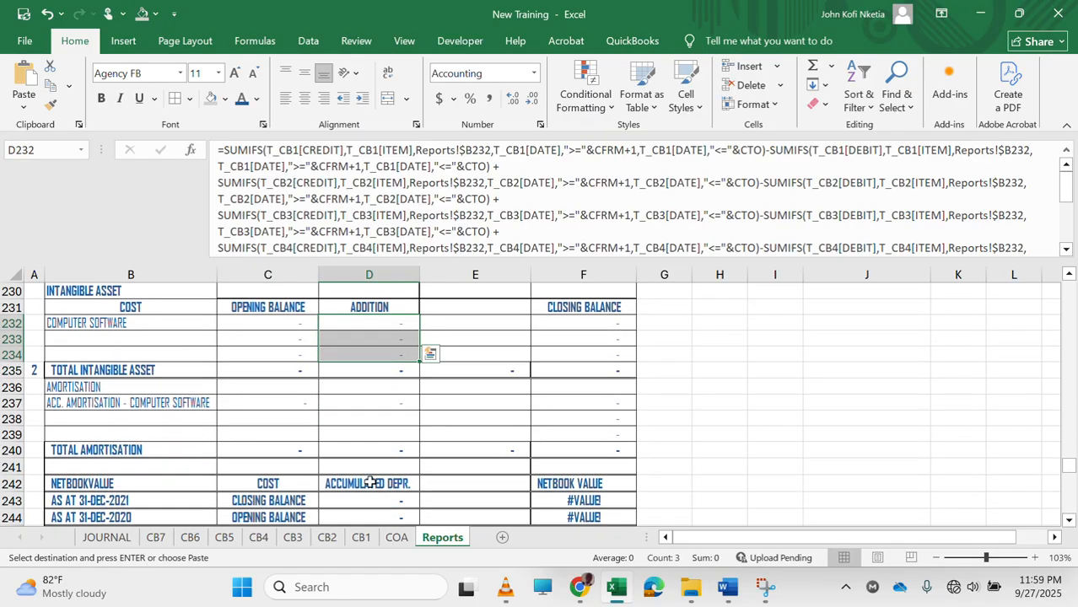
left_click(301, 404)
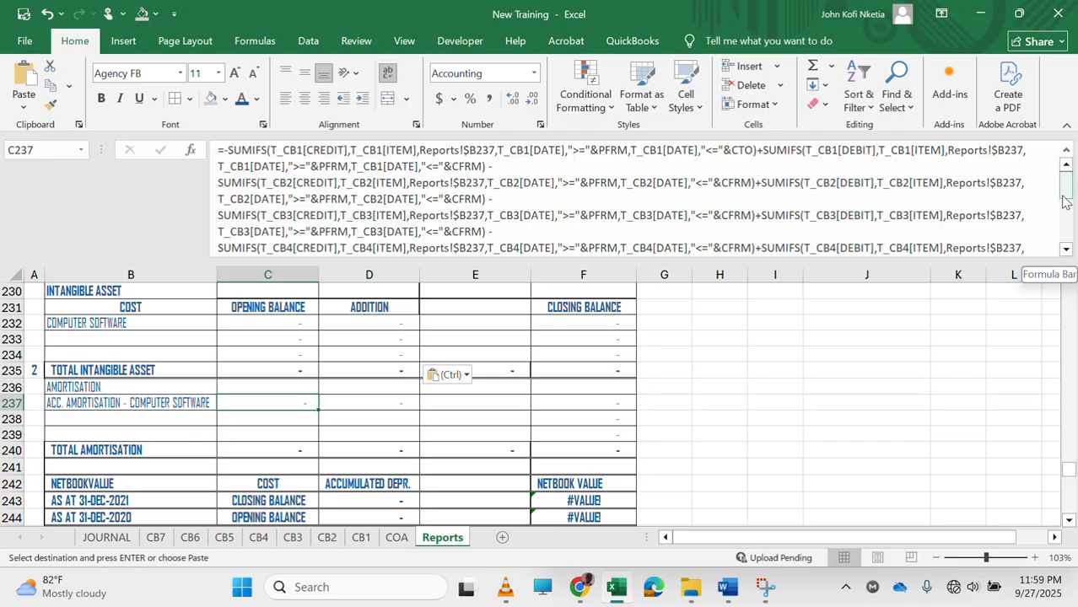
left_click_drag(1069, 195, 1076, 251)
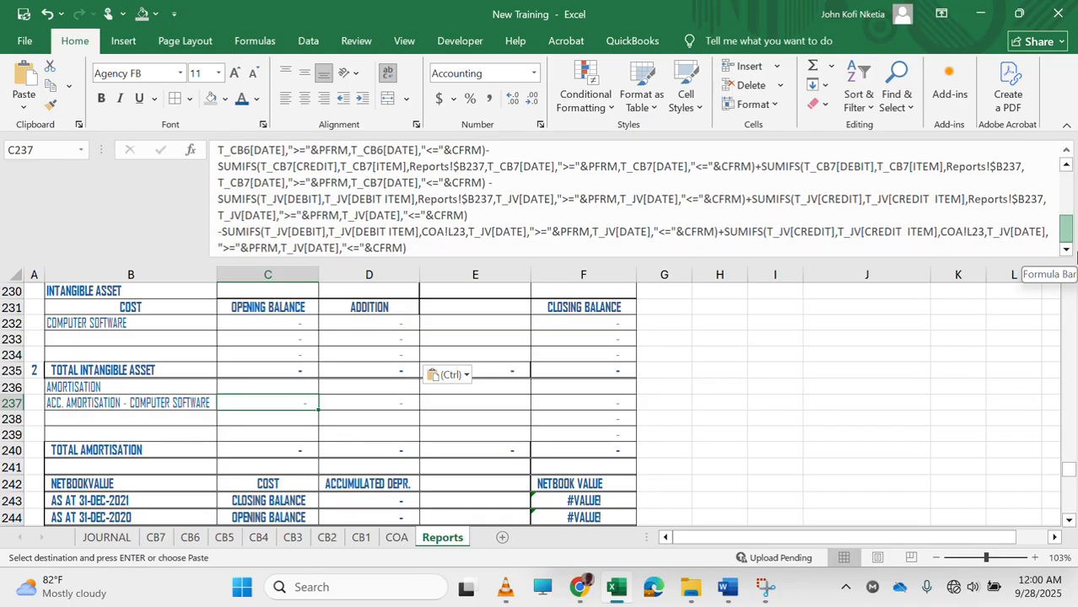
left_click_drag(483, 253, 489, 231)
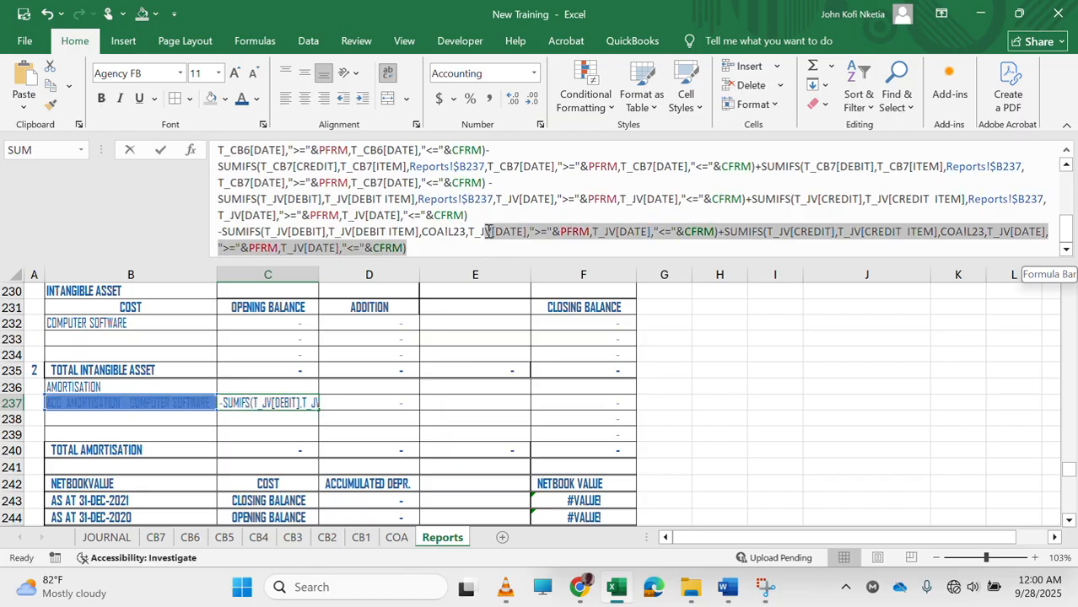
left_click_drag(485, 225, 479, 211)
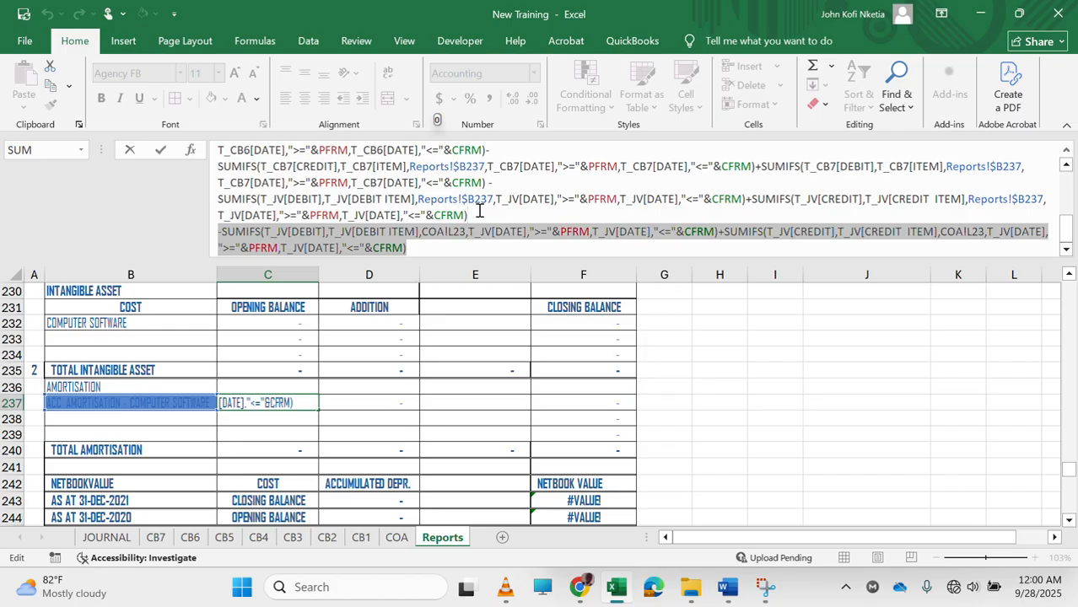
key("Delete")
key("Return")
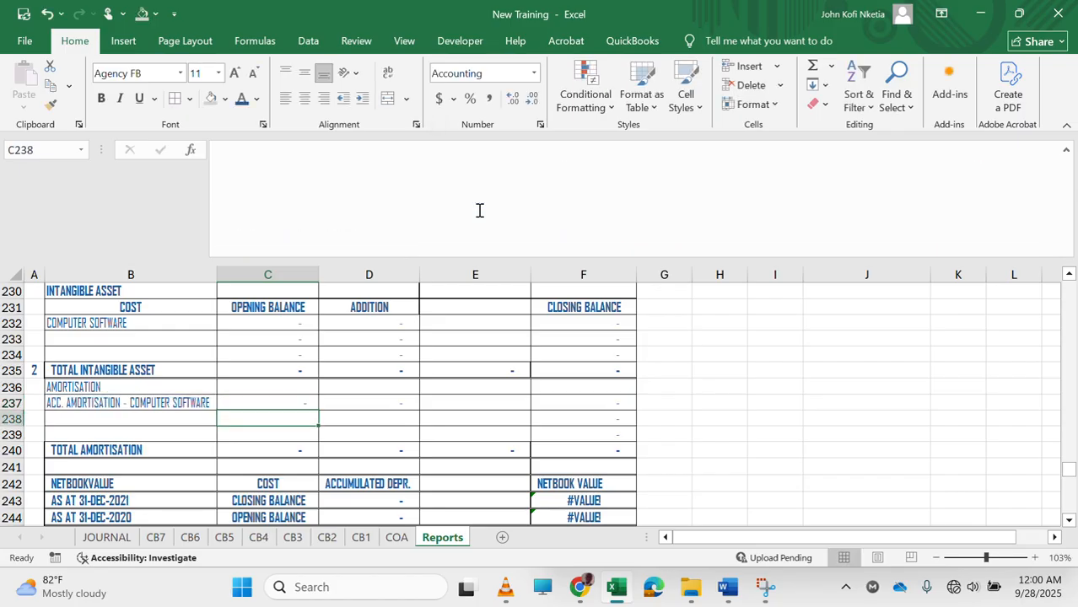
Check the end of the Addition formula in D237, and fill the formulas of C237:D237 down to row 239.
left_click(364, 398)
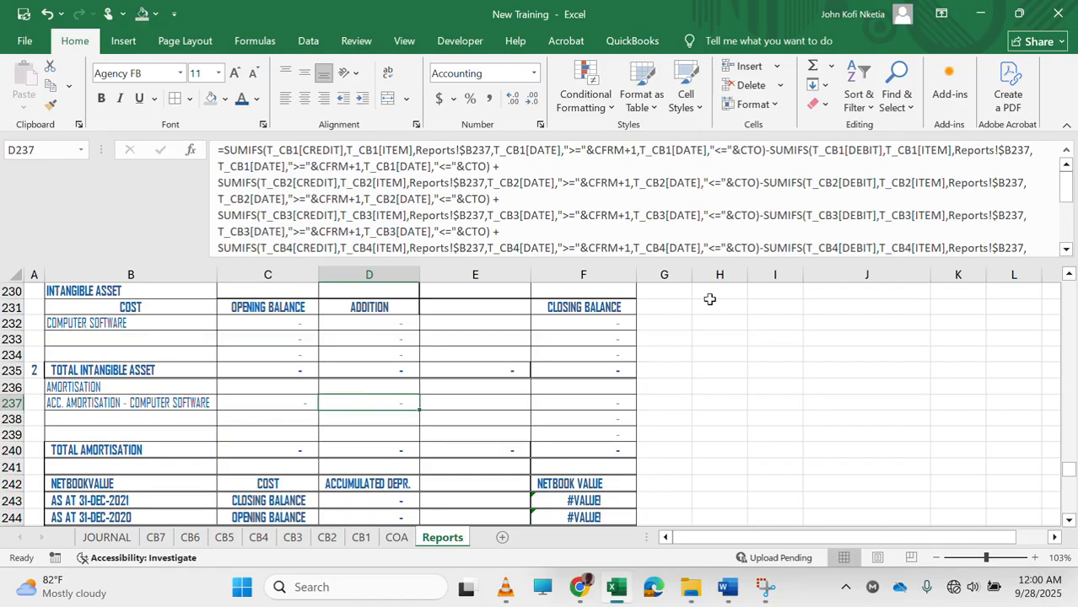
left_click_drag(1065, 190, 1066, 228)
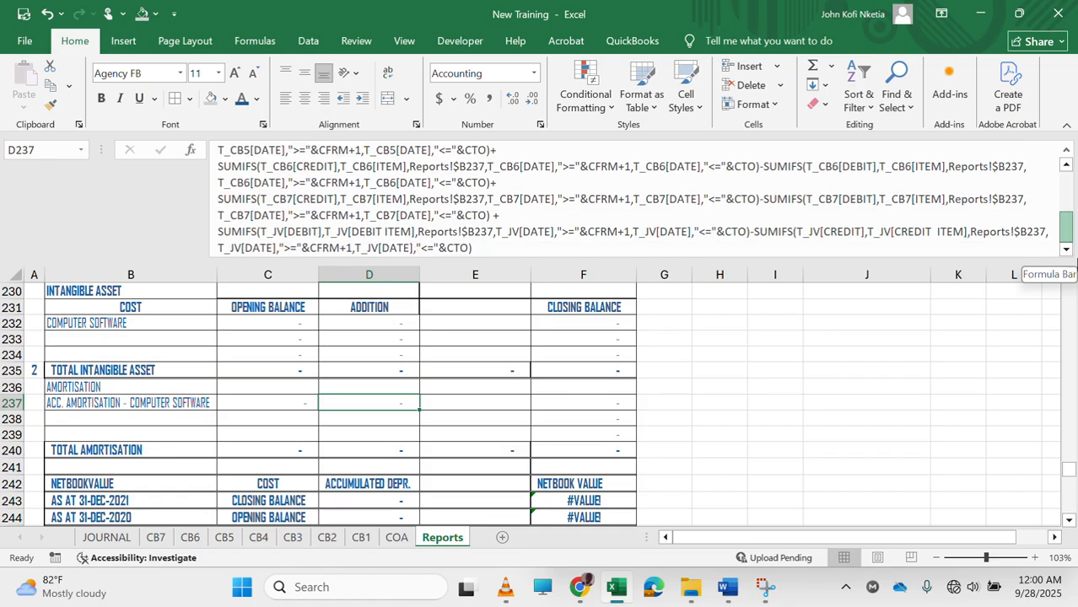
left_click(684, 251)
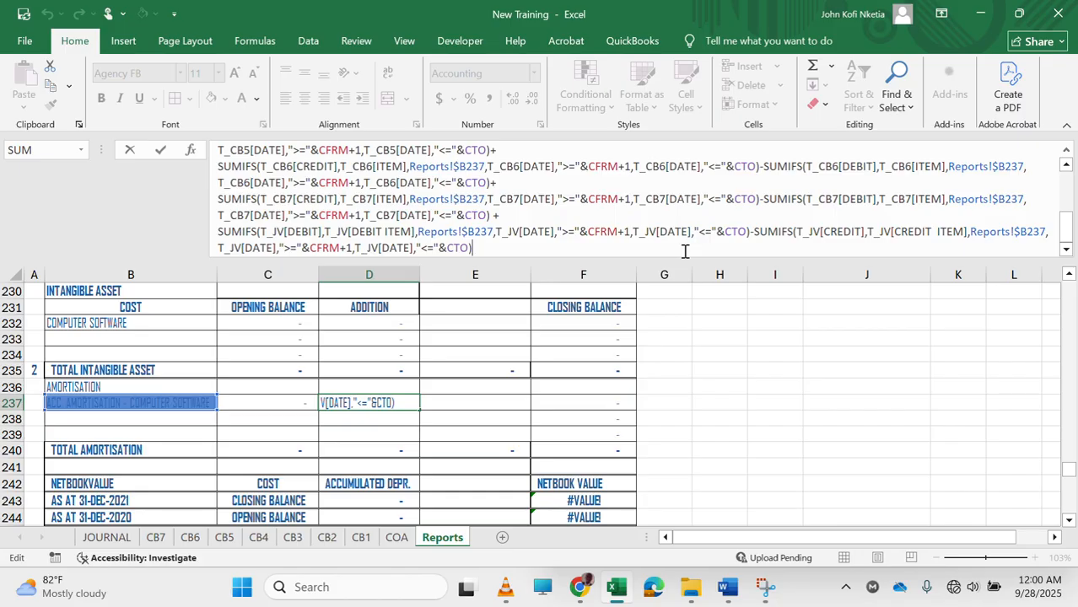
key("Return")
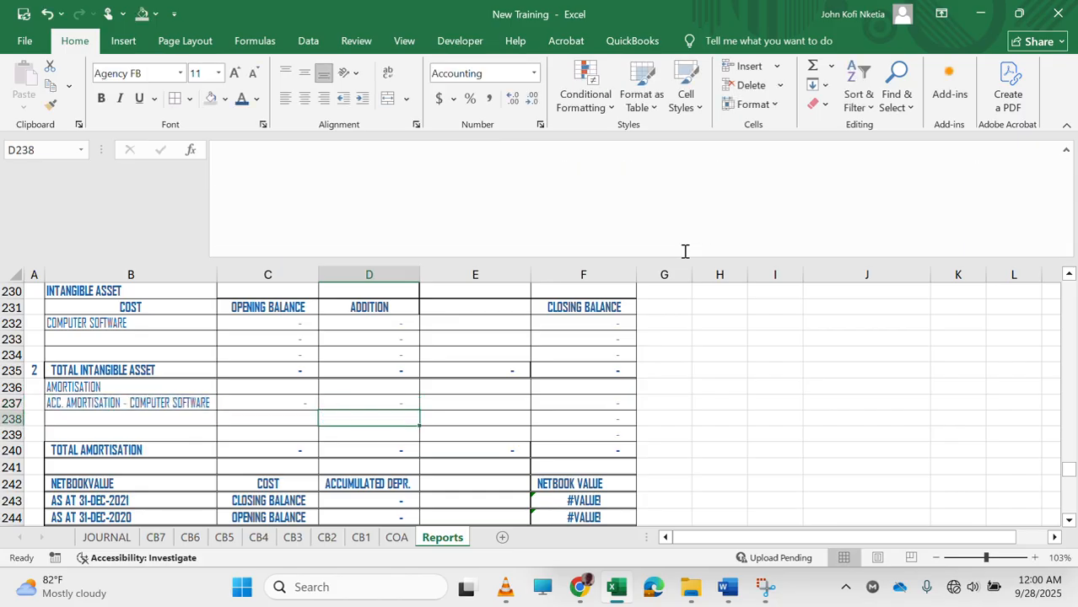
key("Up")
key("shift+Left")
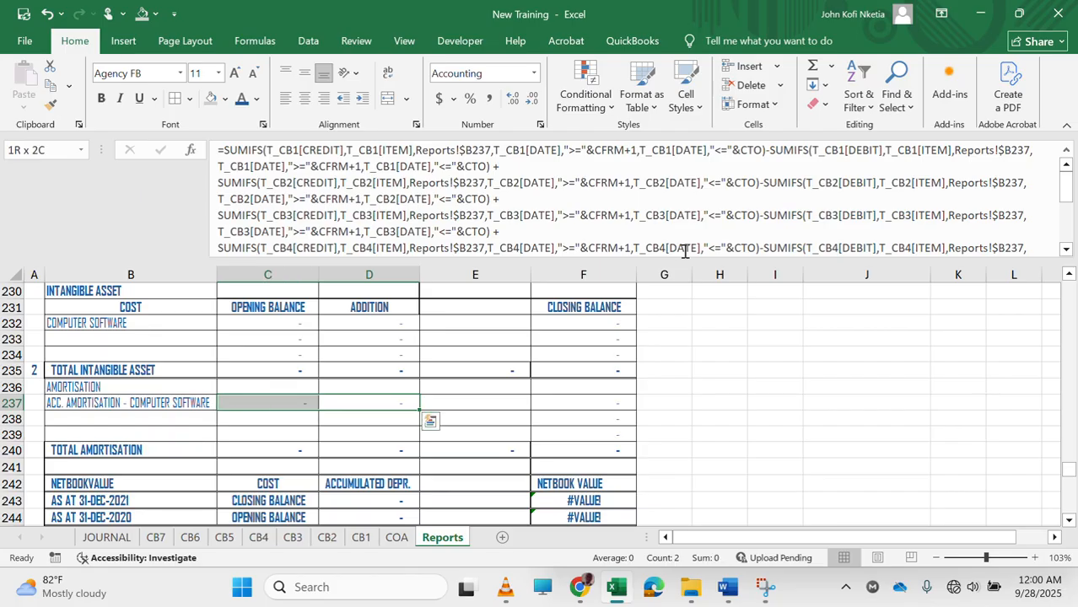
left_click_drag(421, 409, 421, 443)
left_click(365, 420)
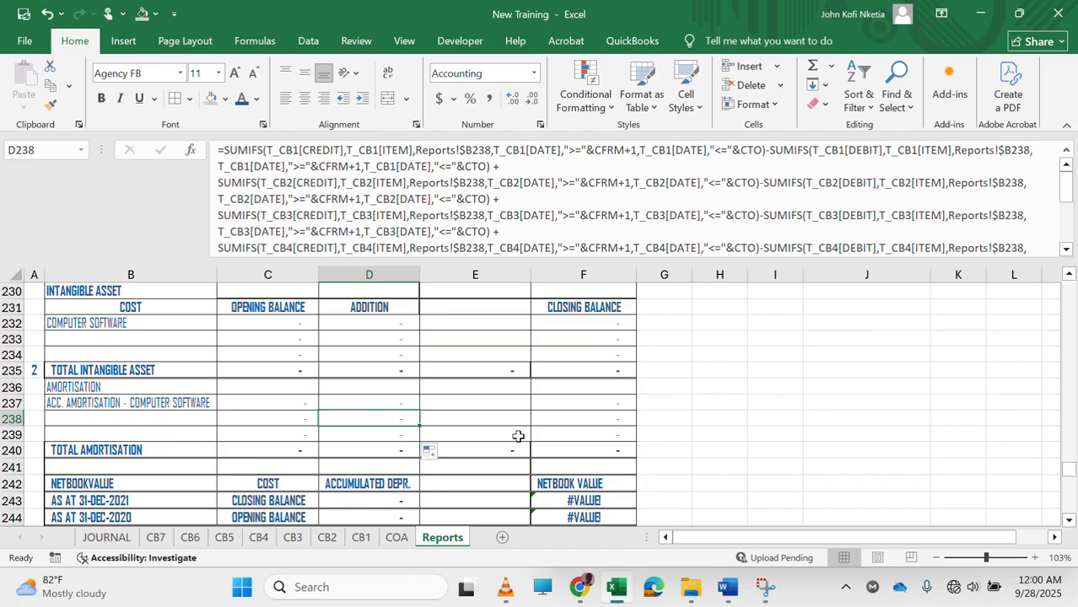
Link the intangible asset cost as at 31-Dec-2021 (C243) to the closing balance of Total Intangible Asset in F235.
scroll(518, 436, "down", 3)
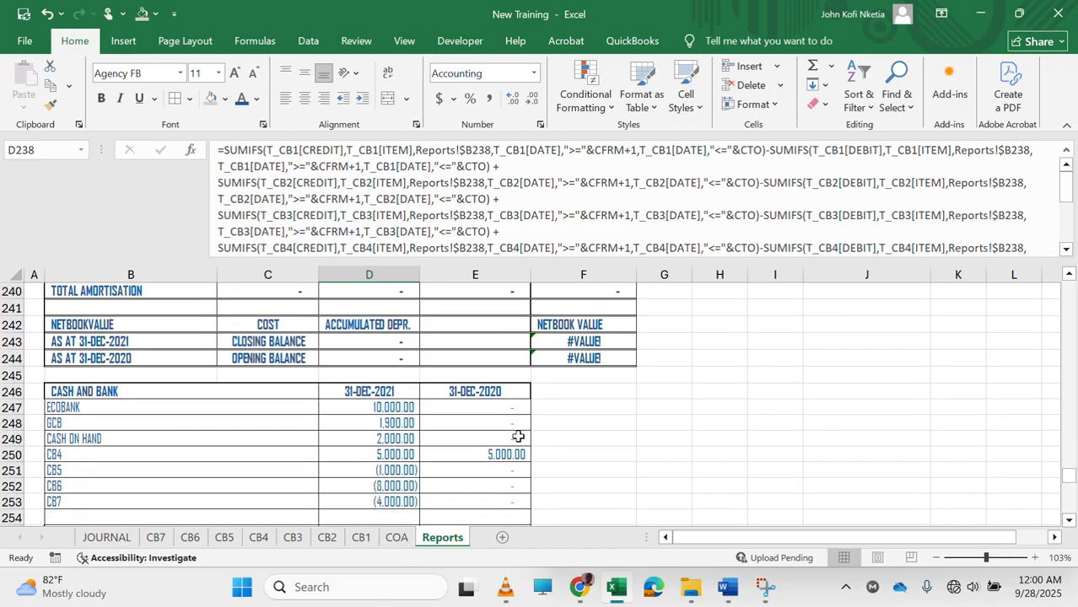
double_click(576, 341)
scroll(633, 453, "up", 3)
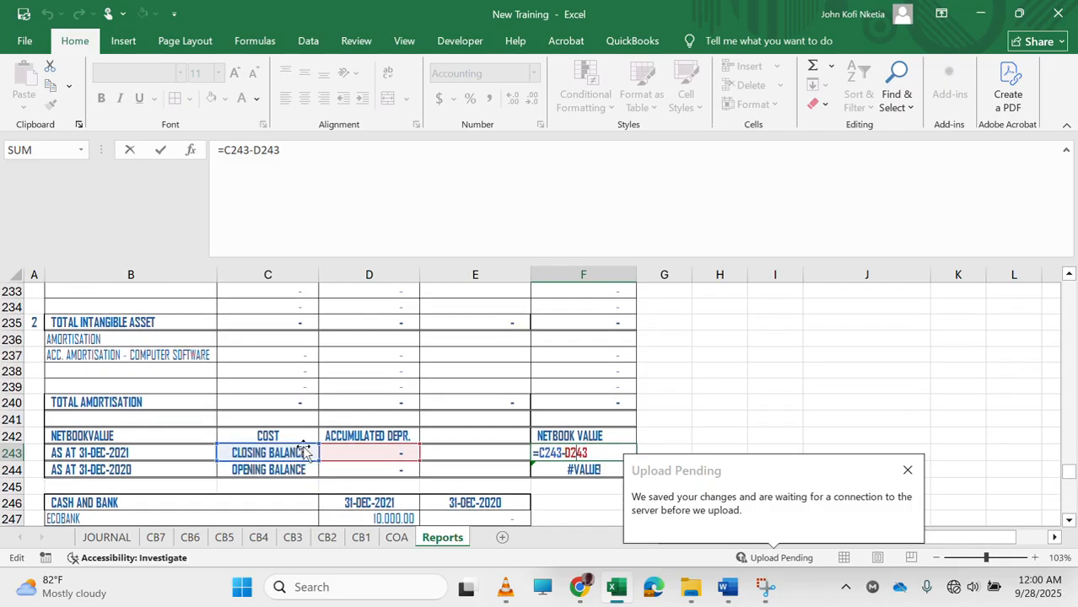
left_click(298, 454)
type("=")
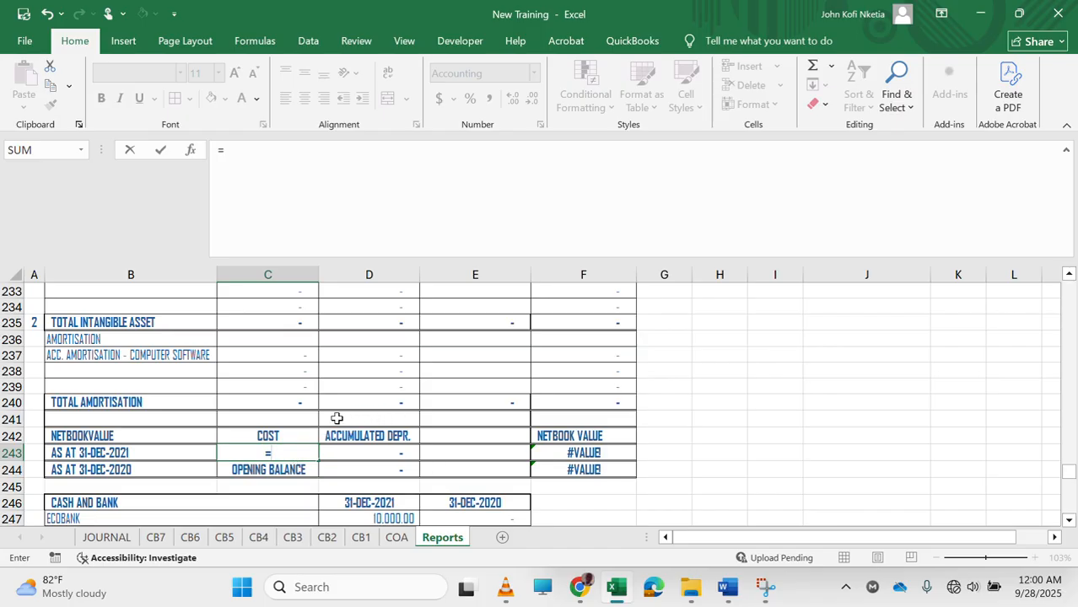
key("Escape")
scroll(607, 327, "up", 1)
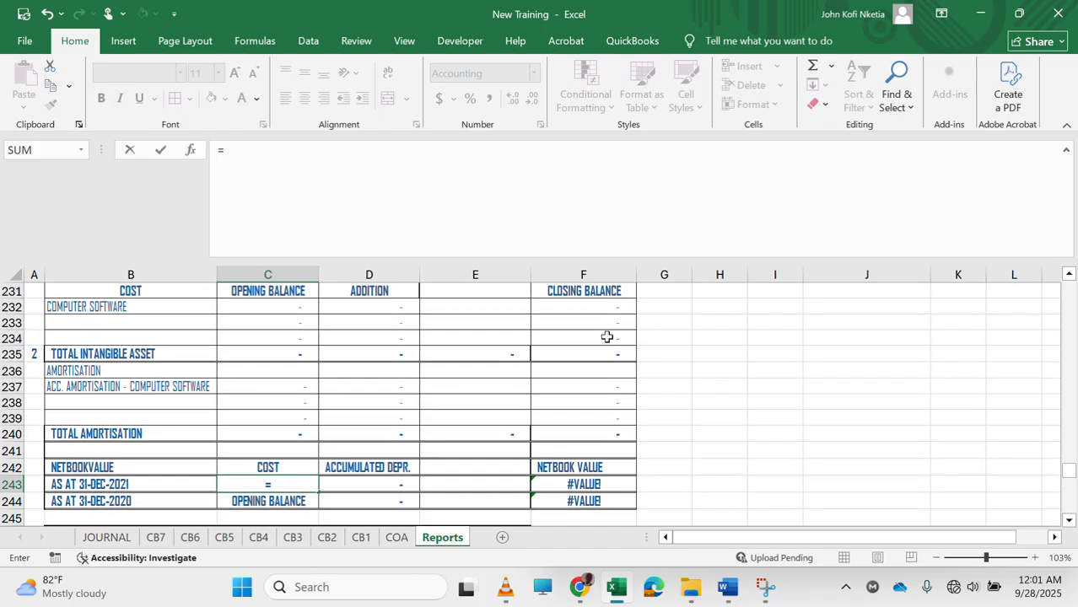
left_click(594, 352)
key("Return")
Link the accumulated depreciation as at 31-Dec-2021 (D243) to the closing balance of Total Amortisation in F240.
key("Up")
key("Right")
type("=")
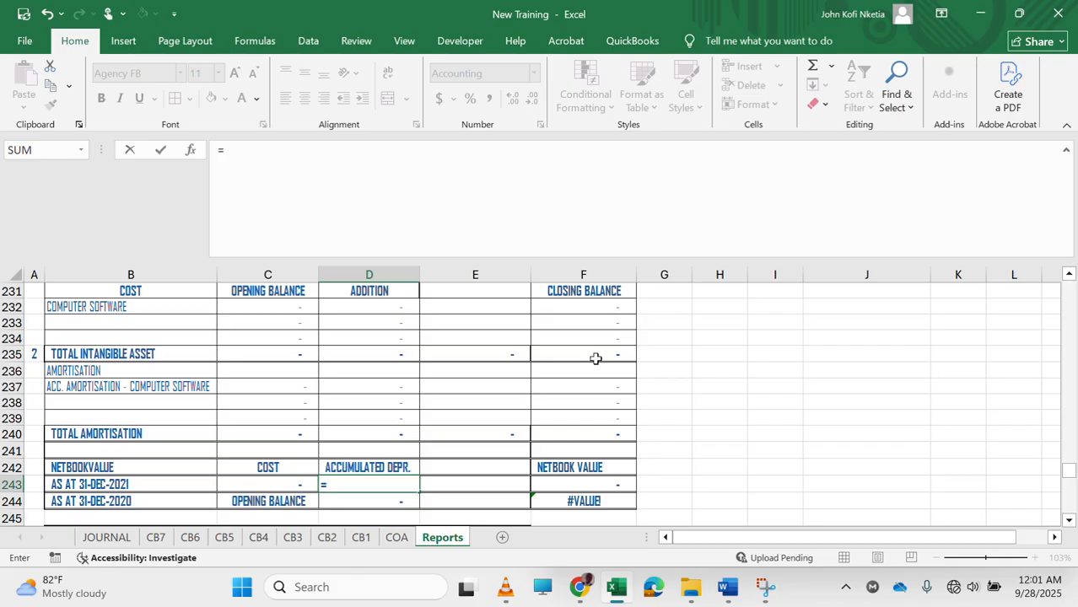
left_click(583, 433)
key("Return")
Link the 31-Dec-2020 cost and accumulated depreciation in row 244 to the opening balances of Total Intangible Asset and Total Amortisation.
key("Left")
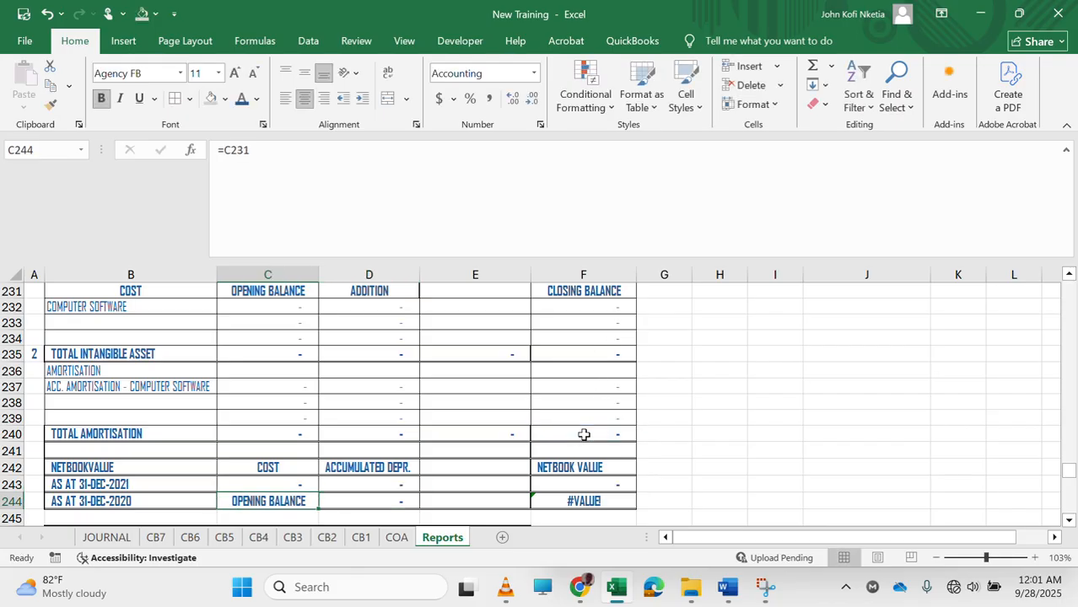
type("=")
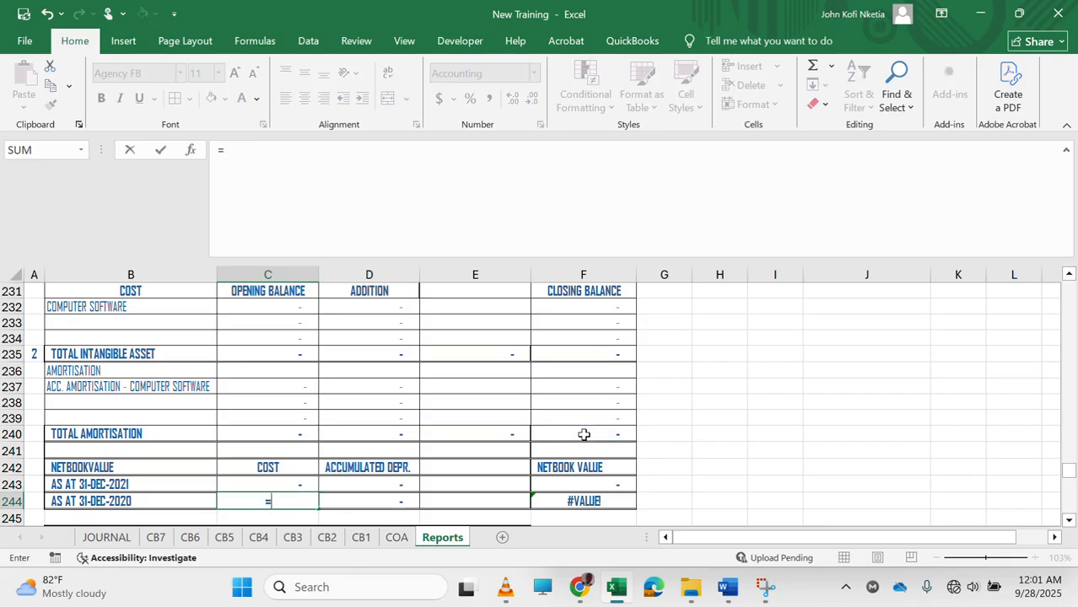
left_click(273, 352)
key("Tab")
type("[")
key("Escape")
type("=")
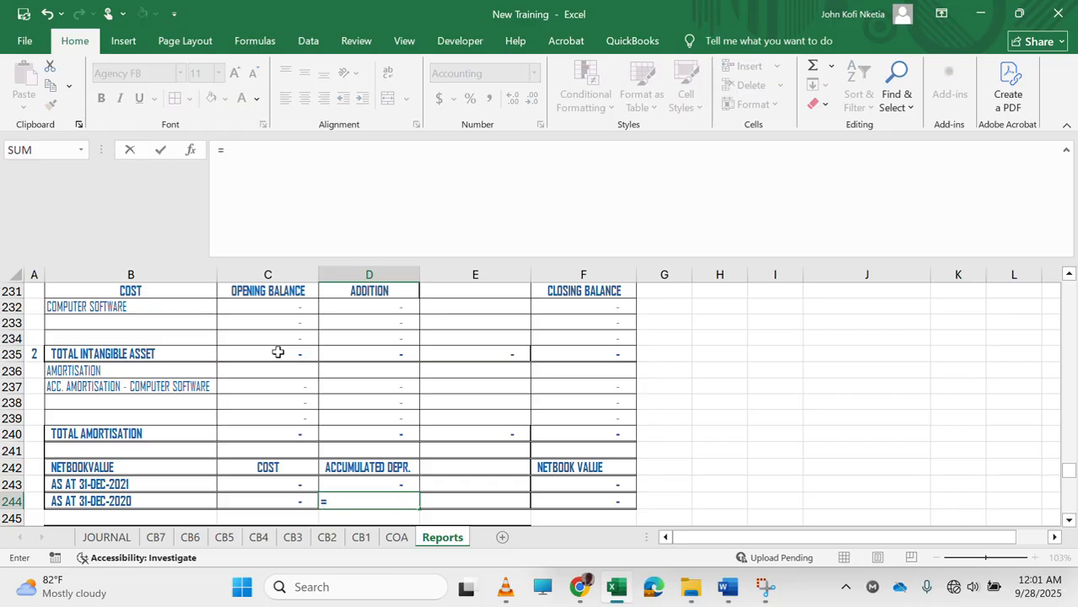
left_click(294, 426)
key("Return")
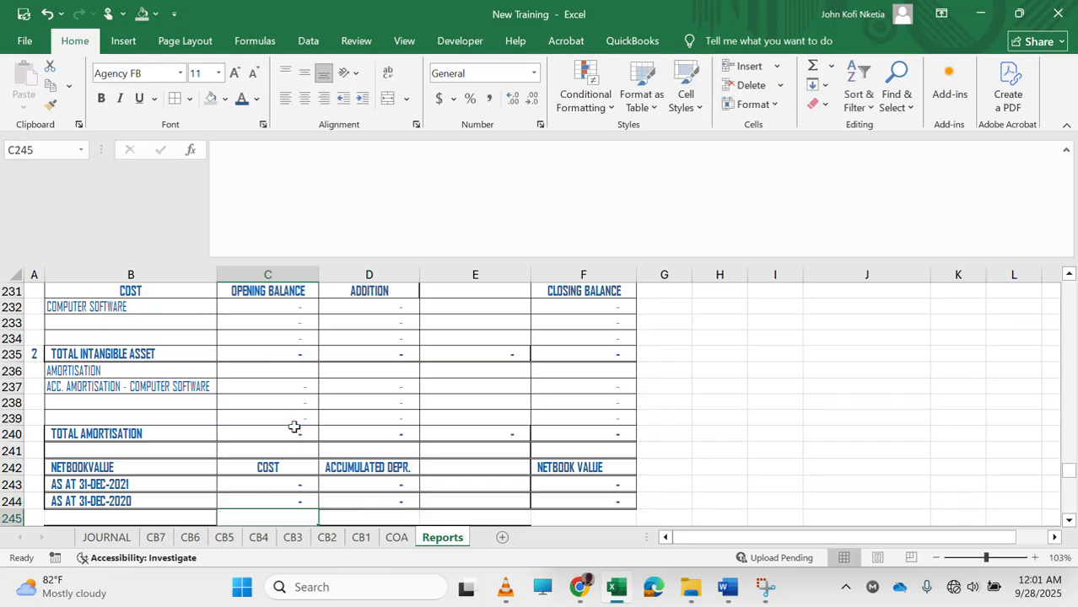
Review the notes from Cash and Bank through Administrative Expenses, and the Statement of Changes in Equity for missing formulas.
scroll(379, 493, "down", 5)
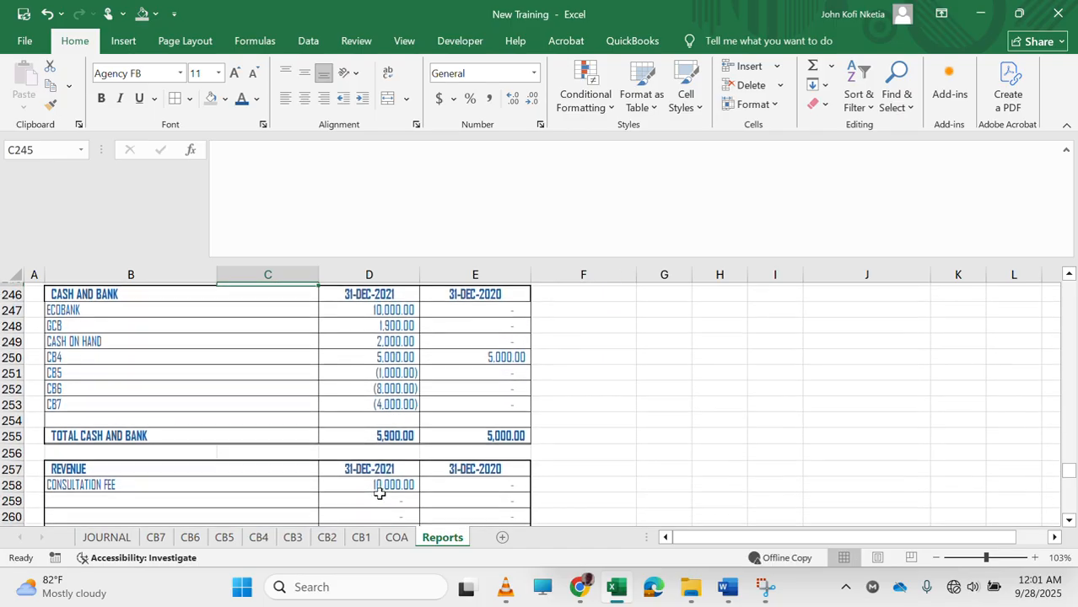
scroll(380, 494, "up", 1)
scroll(379, 494, "down", 9)
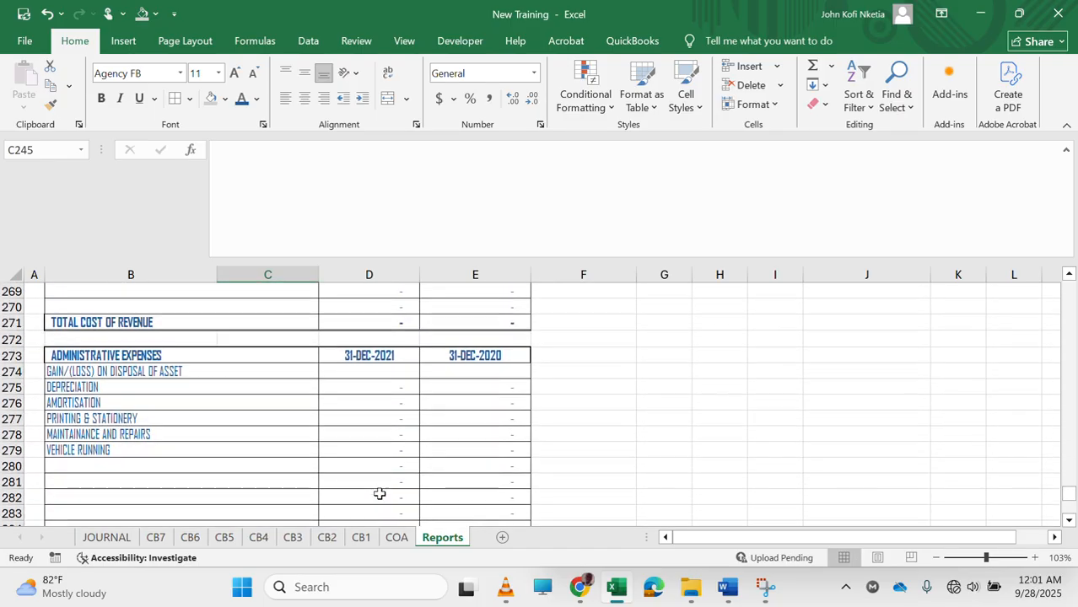
scroll(380, 494, "down", 5)
scroll(380, 494, "up", 18)
scroll(380, 493, "up", 13)
left_click(287, 482)
scroll(286, 485, "down", 3)
scroll(287, 487, "up", 1)
left_click(262, 357)
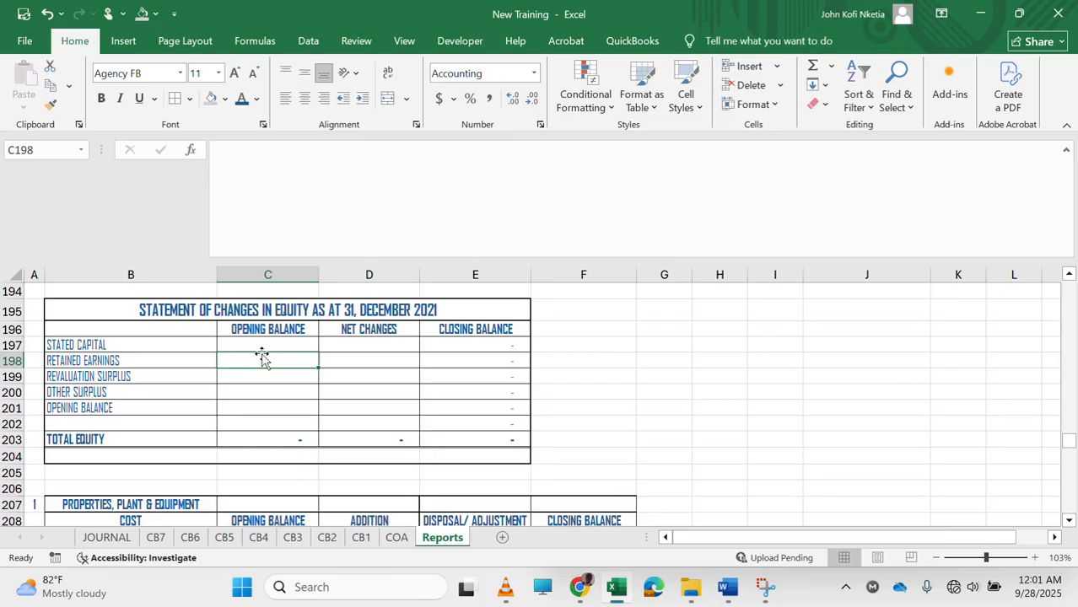
Copy the accumulated amortisation opening balance formula (C237) into the Stated Capital opening balance (C197) and fill it down to C202.
scroll(320, 388, "down", 3)
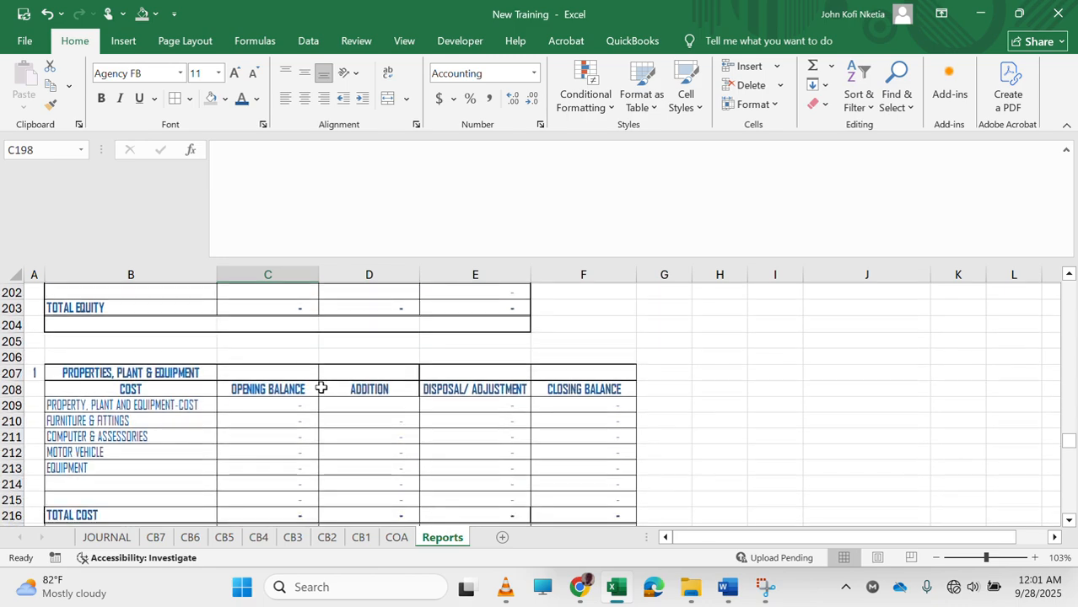
scroll(321, 388, "down", 5)
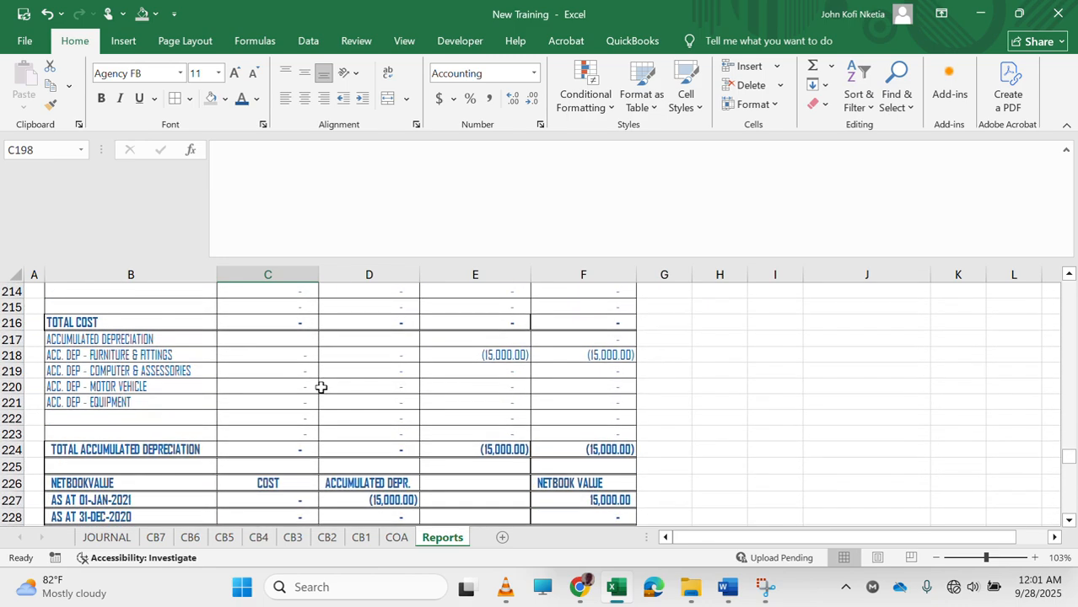
scroll(320, 387, "down", 3)
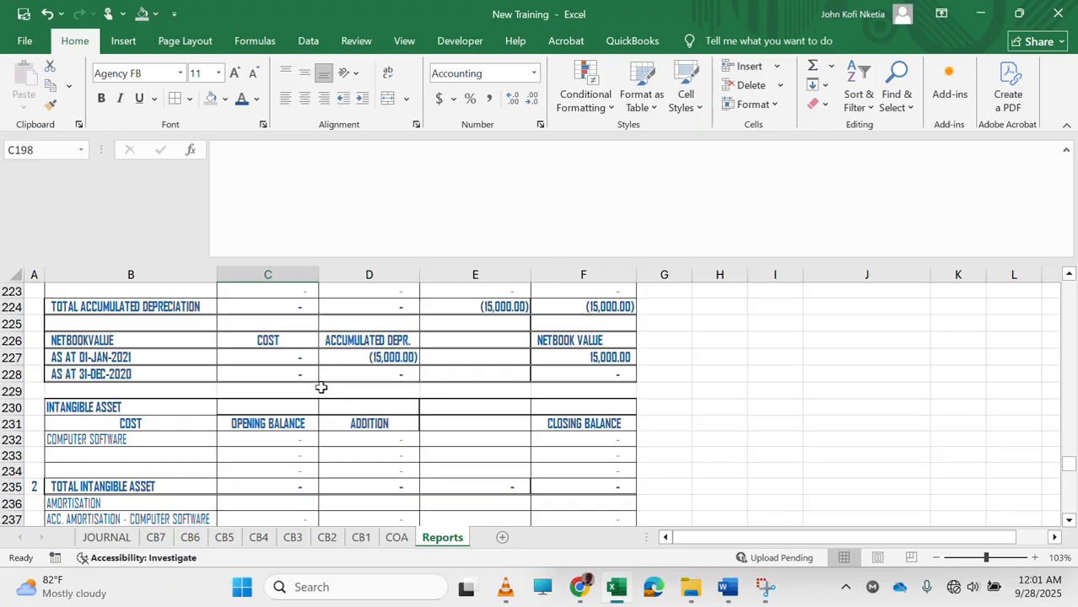
scroll(279, 431, "down", 3)
scroll(279, 431, "up", 1)
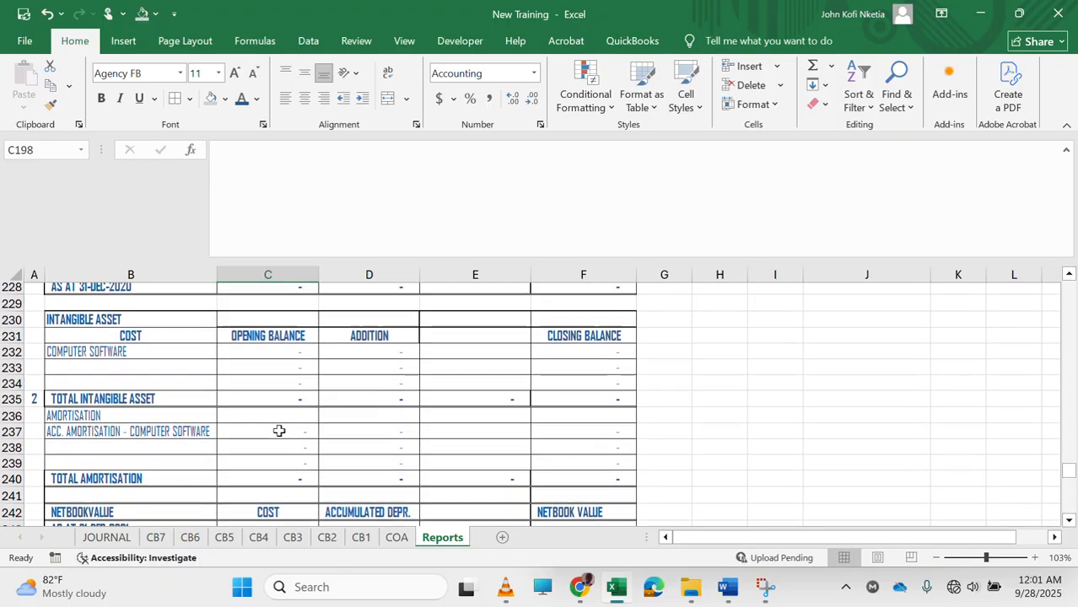
left_click(287, 433)
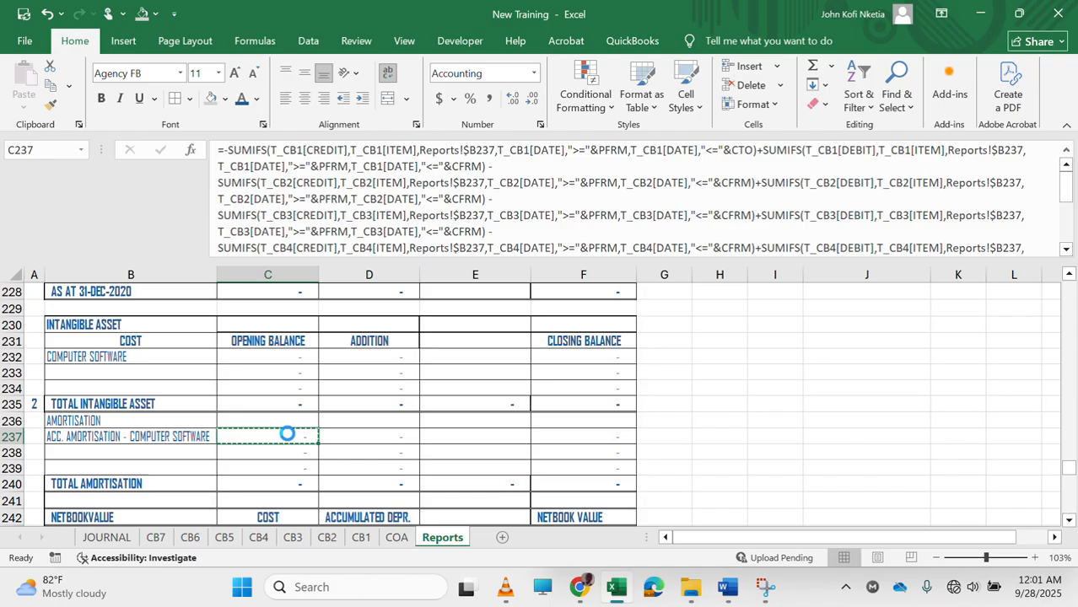
key("ctrl+c")
scroll(366, 382, "up", 12)
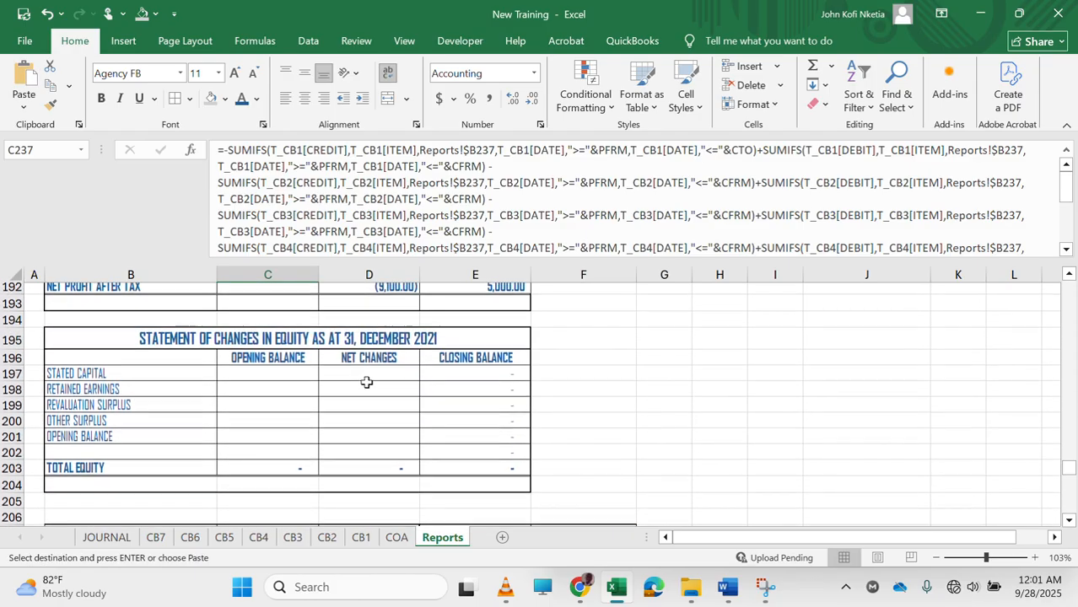
left_click(279, 378)
key("ctrl+v")
left_click_drag(317, 387, 313, 457)
left_click(392, 390)
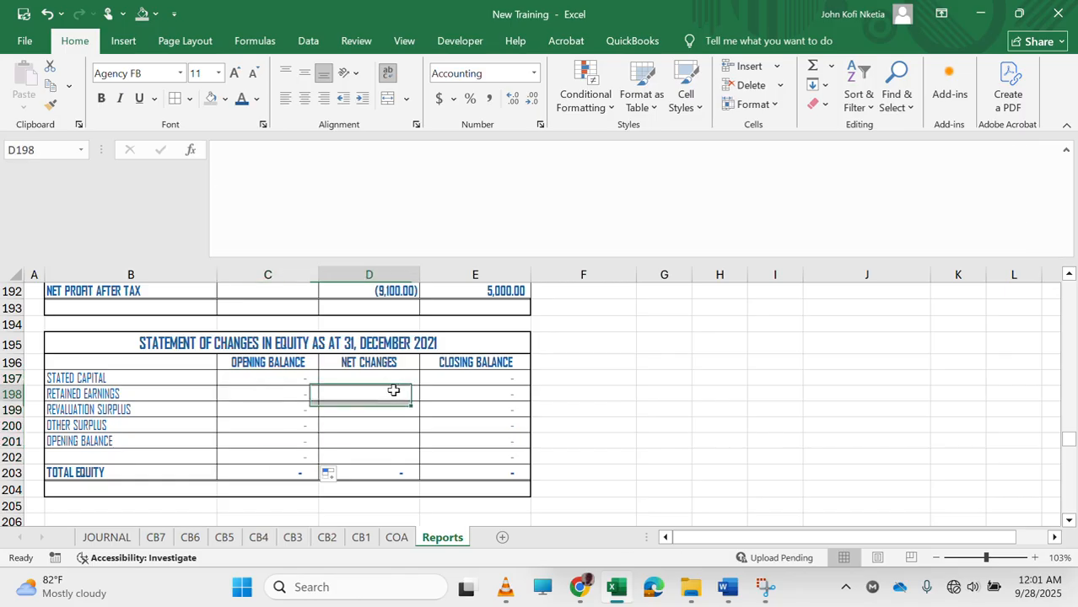
key("Left")
key("Up")
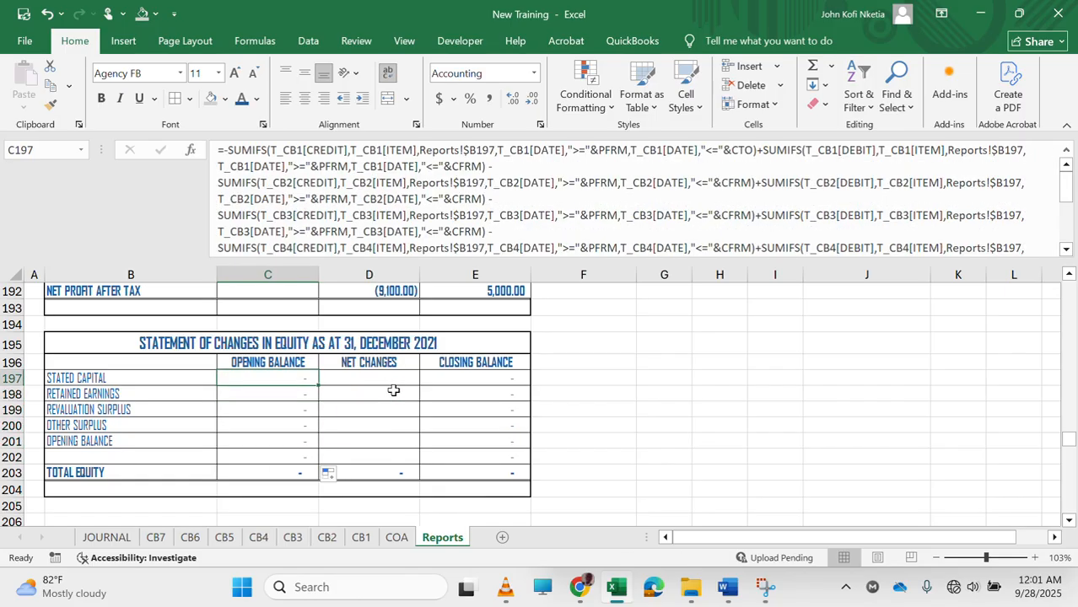
Inspect the copied opening balance formulas for Stated Capital, Retained Earnings and Opening Balance in the Statement of Changes in Equity.
key("Right")
key("Left")
left_click(277, 393)
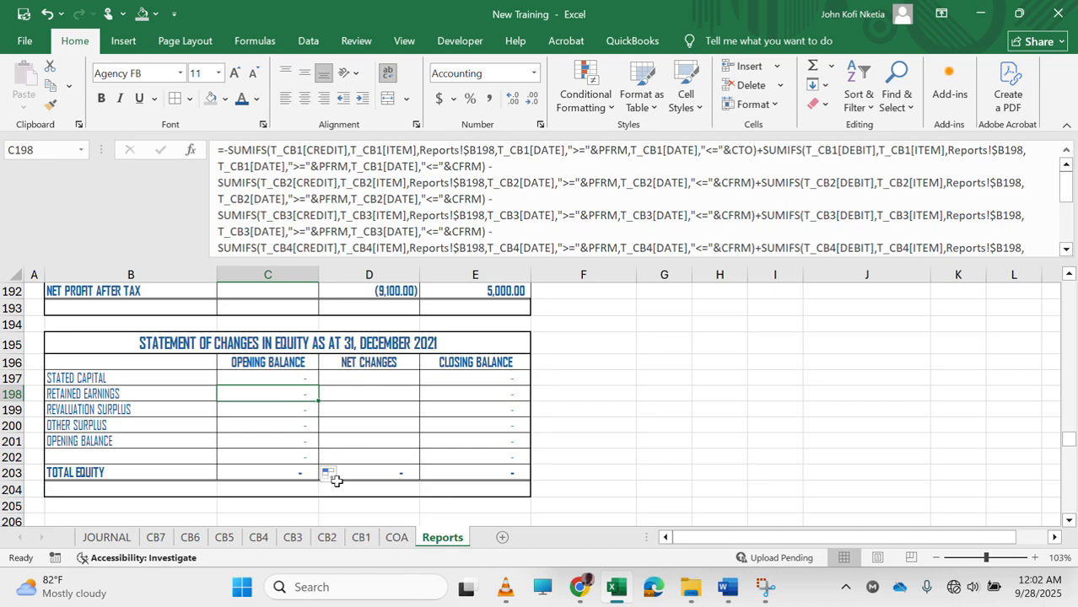
left_click(278, 441)
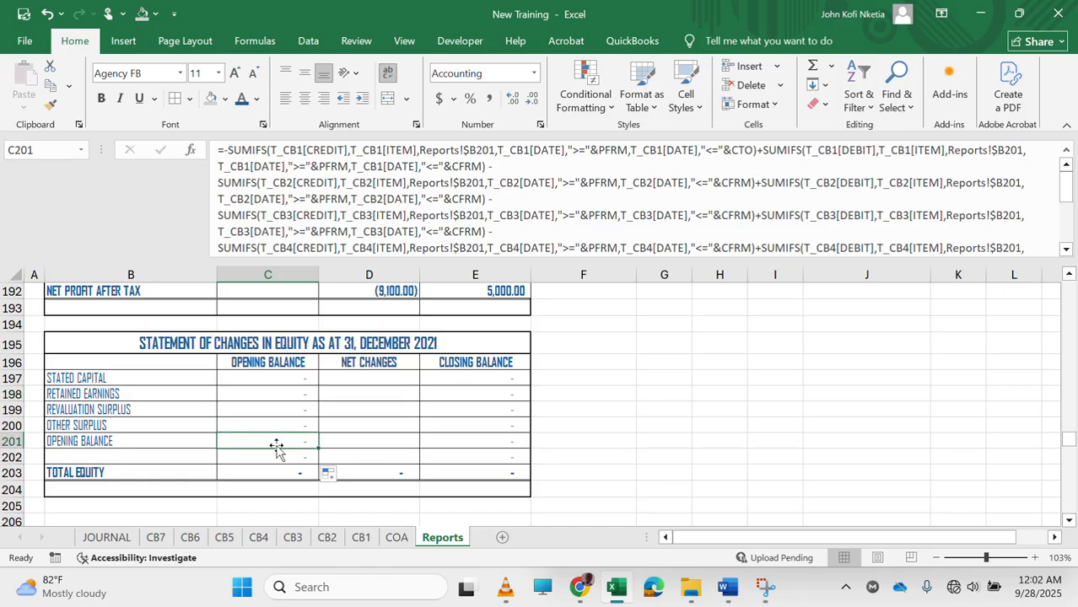
Examine the date, classifications, items and amounts of the entry recorded in row 5 of the JOURNAL sheet.
left_click(363, 538)
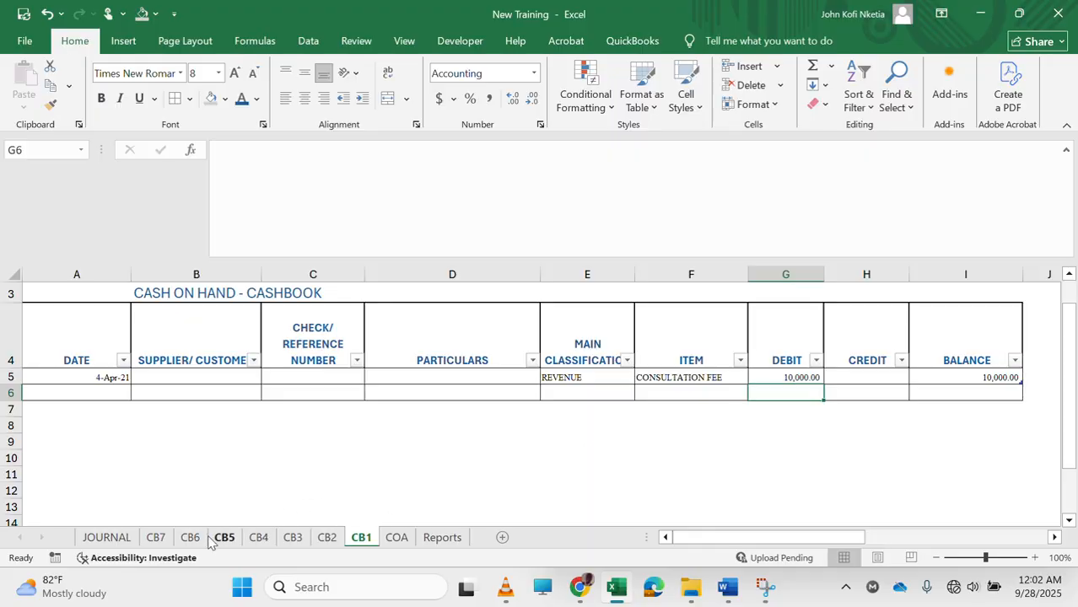
left_click(120, 538)
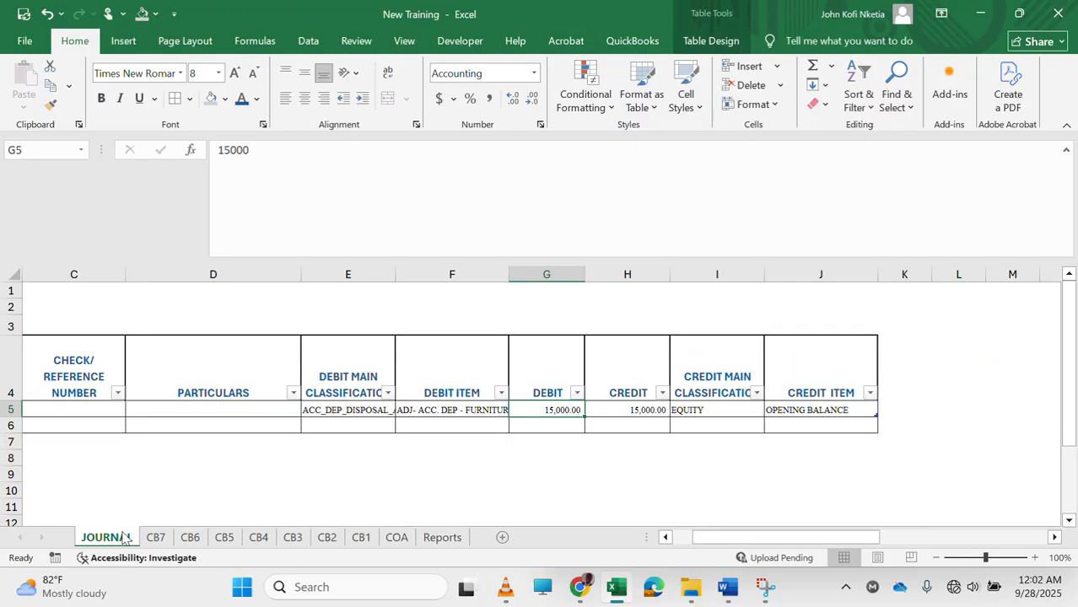
left_click(804, 413)
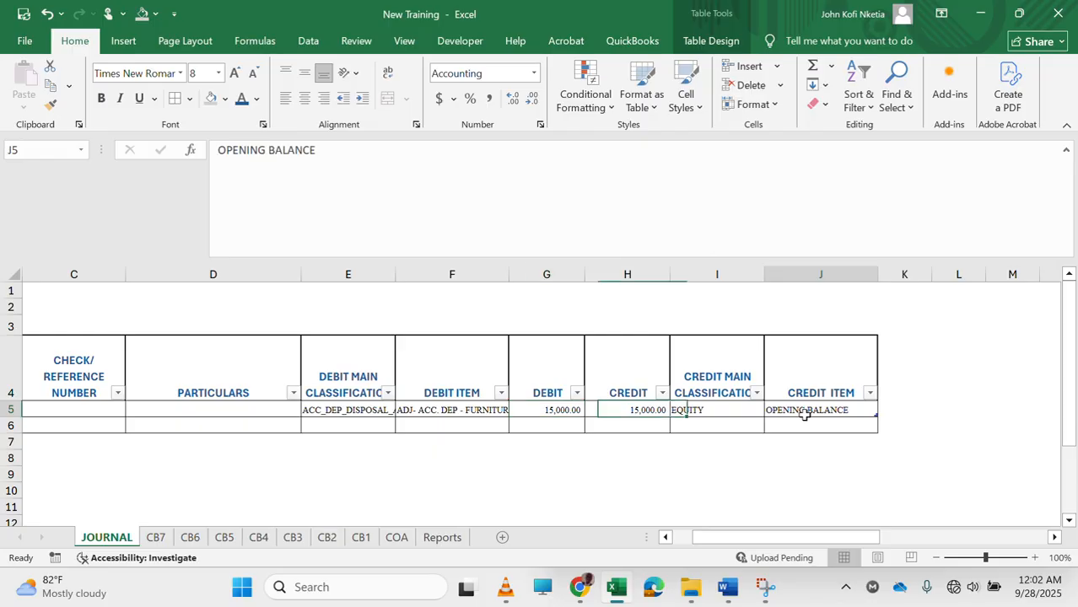
left_click(686, 408)
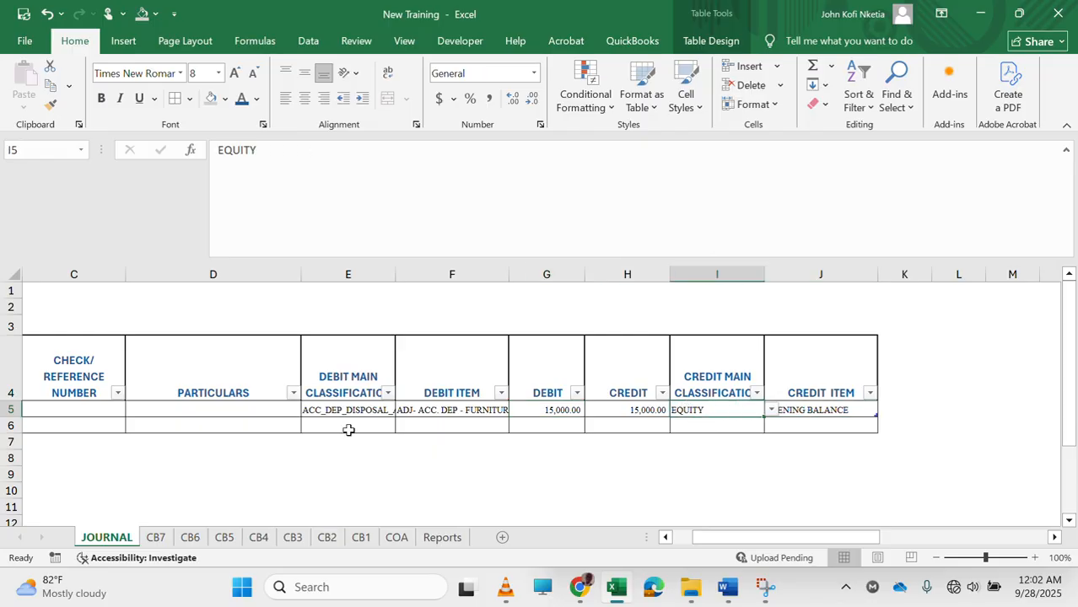
scroll(349, 430, "left", 3)
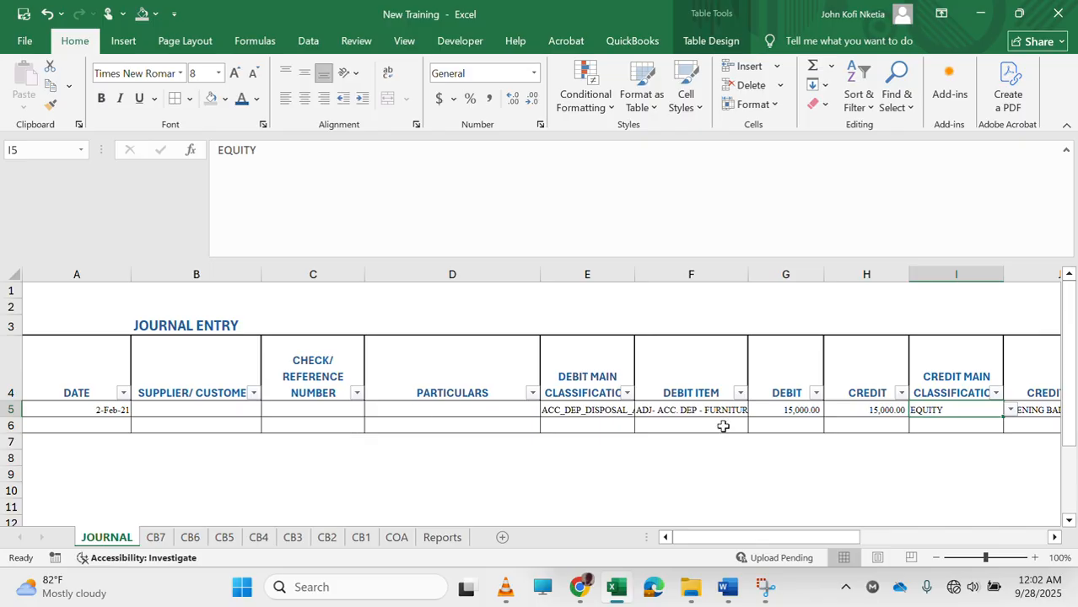
scroll(723, 426, "right", 1)
scroll(723, 426, "left", 1)
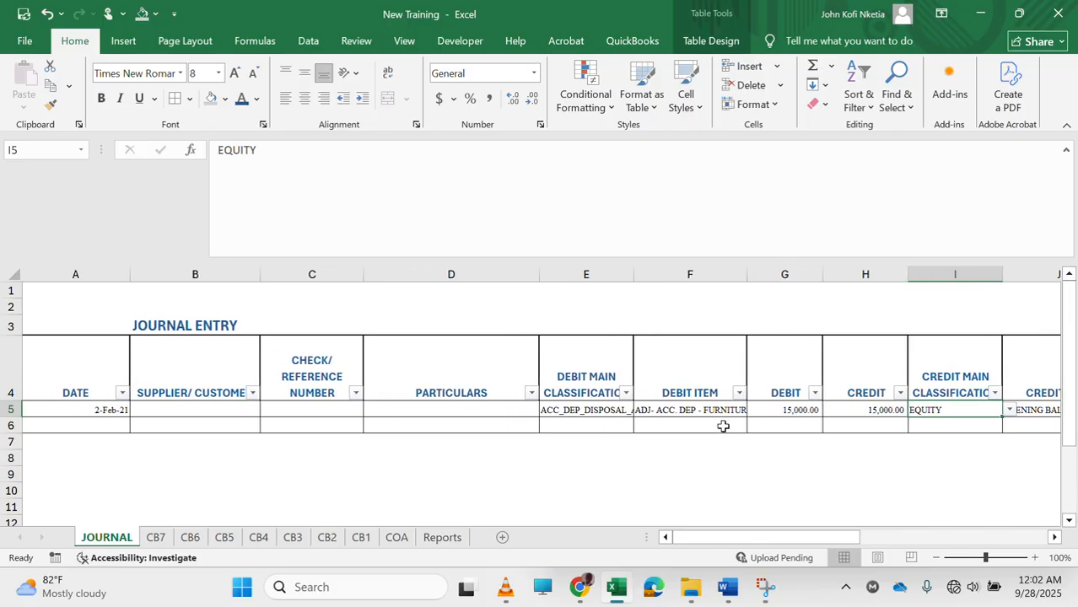
scroll(722, 426, "right", 3)
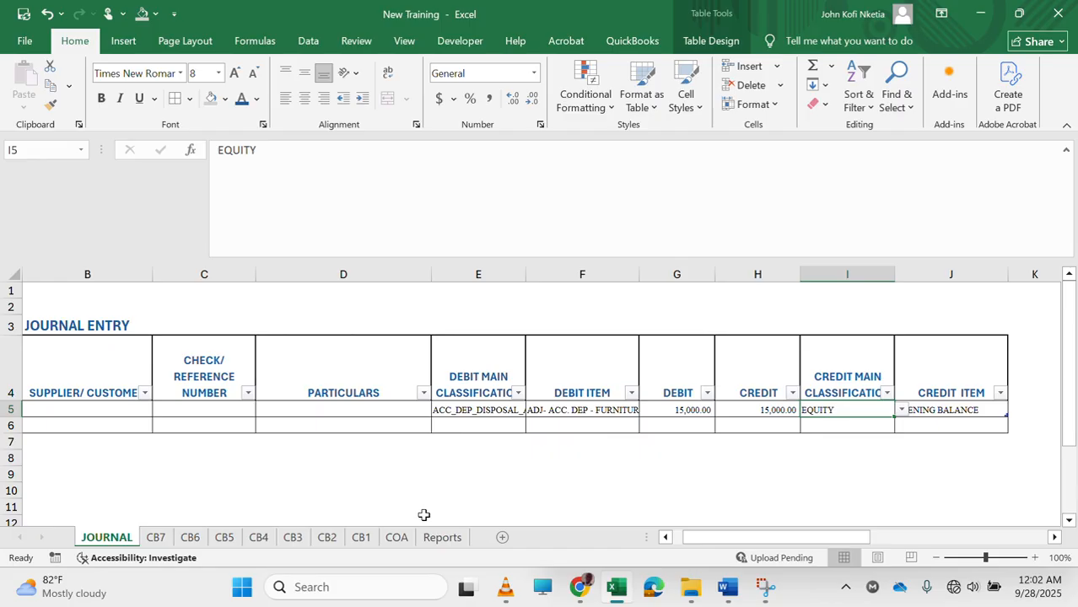
Return to the Reports sheet and check the opening balance formula in the Opening Balance row (C201).
left_click(440, 538)
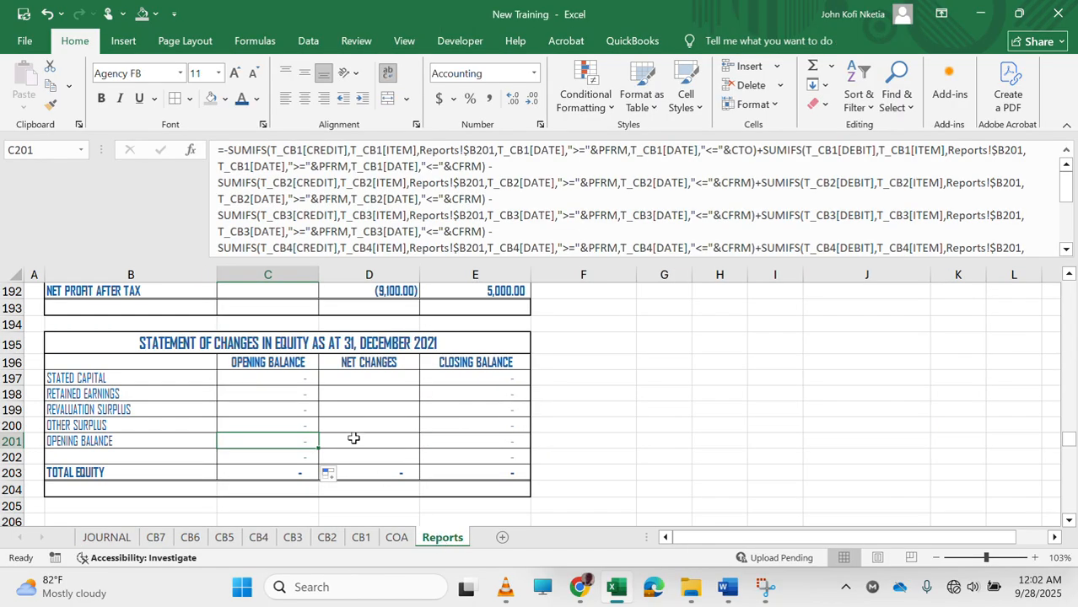
scroll(288, 394, "up", 1)
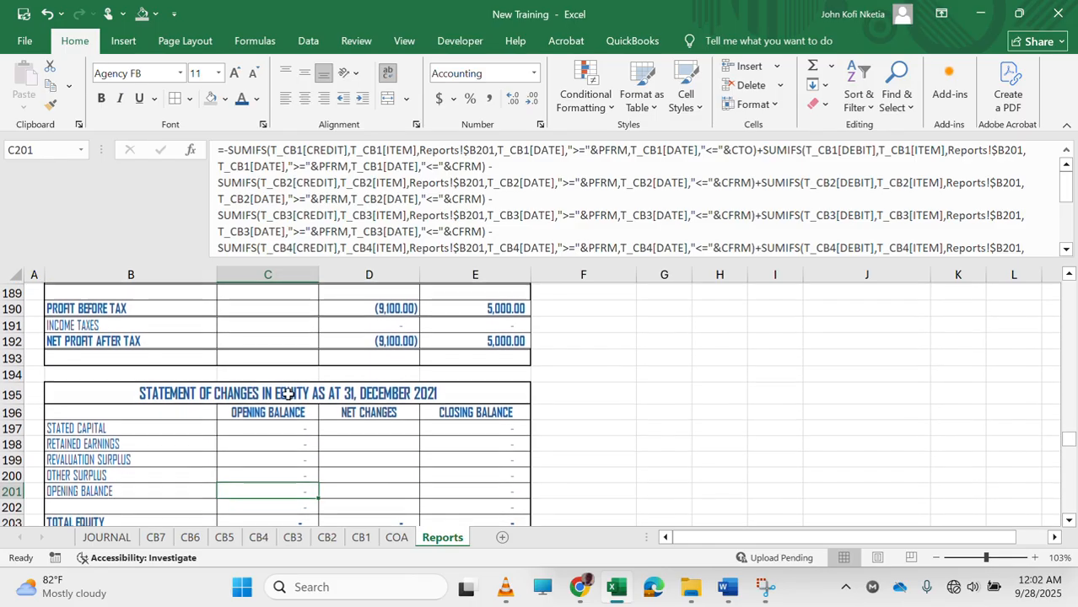
double_click(294, 490)
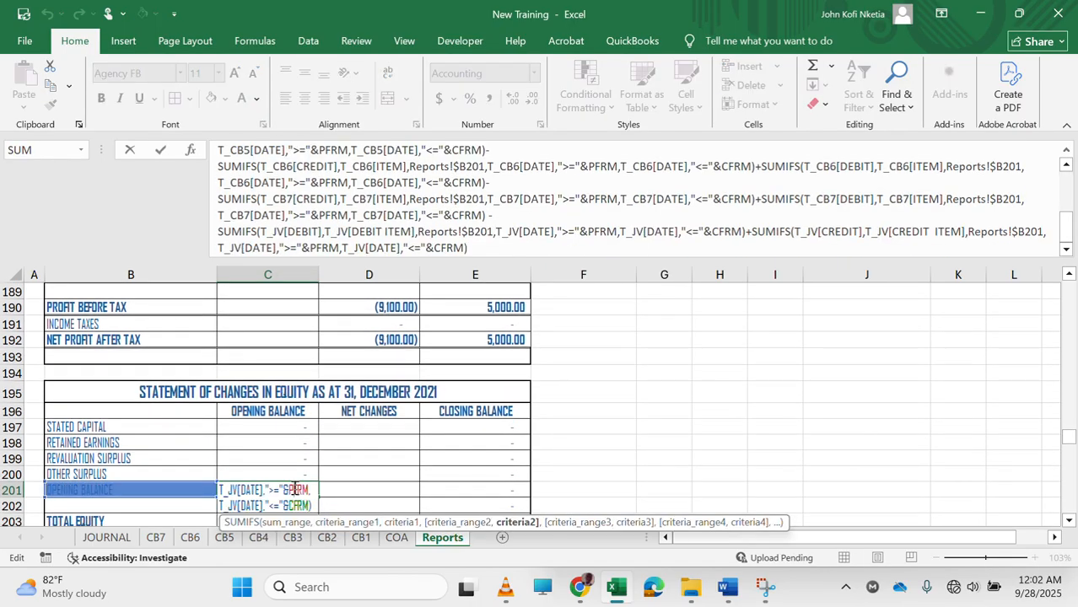
key("Return")
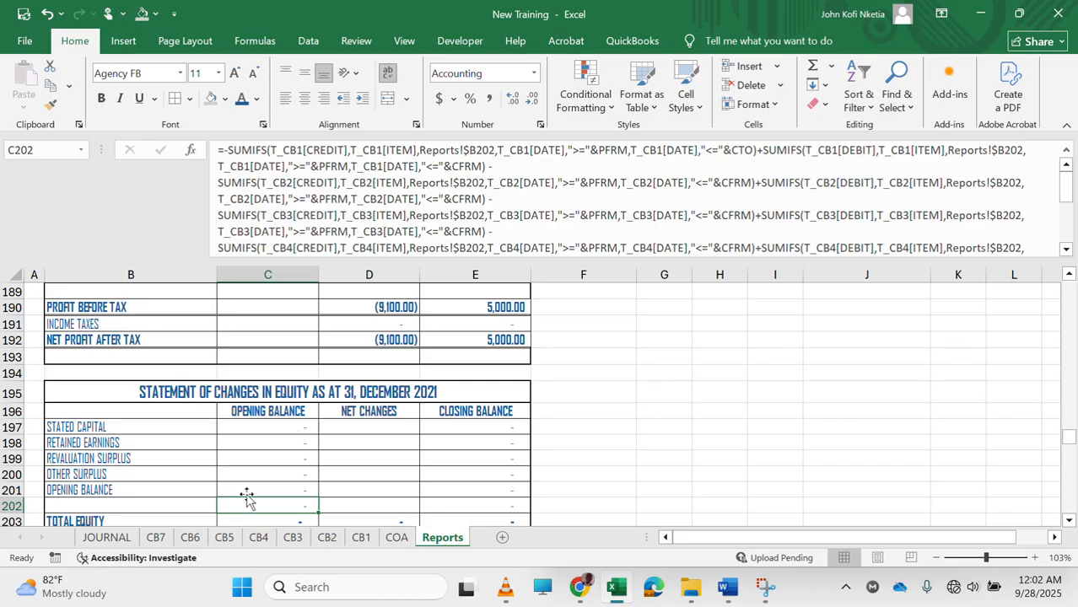
scroll(309, 456, "up", 1)
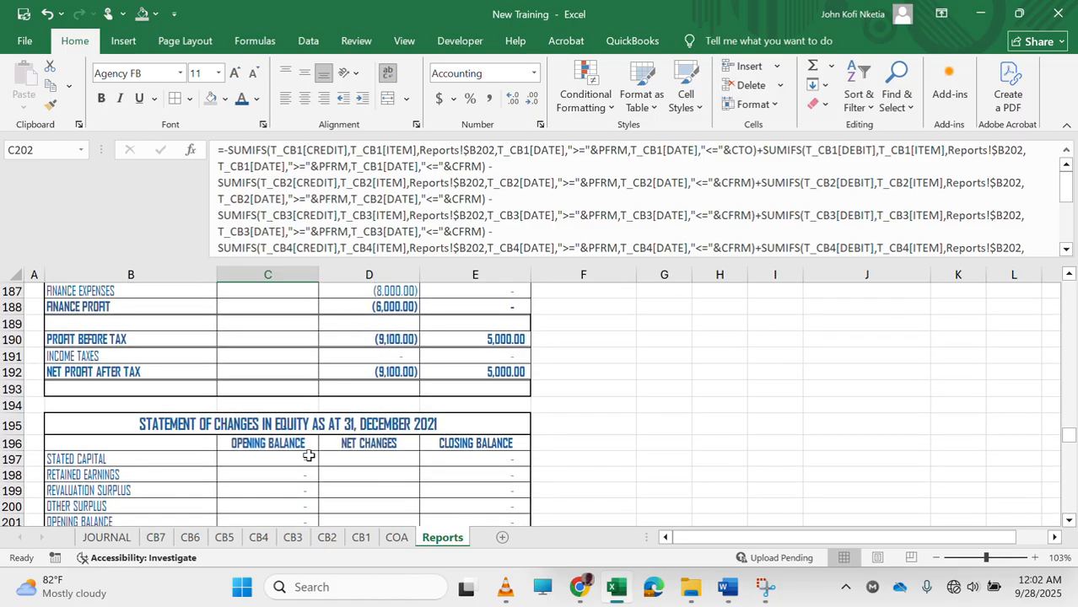
Copy the motor vehicle accumulated depreciation addition formula (D220) into the Stated Capital net changes (D197) and fill it down to D202.
left_click(369, 472)
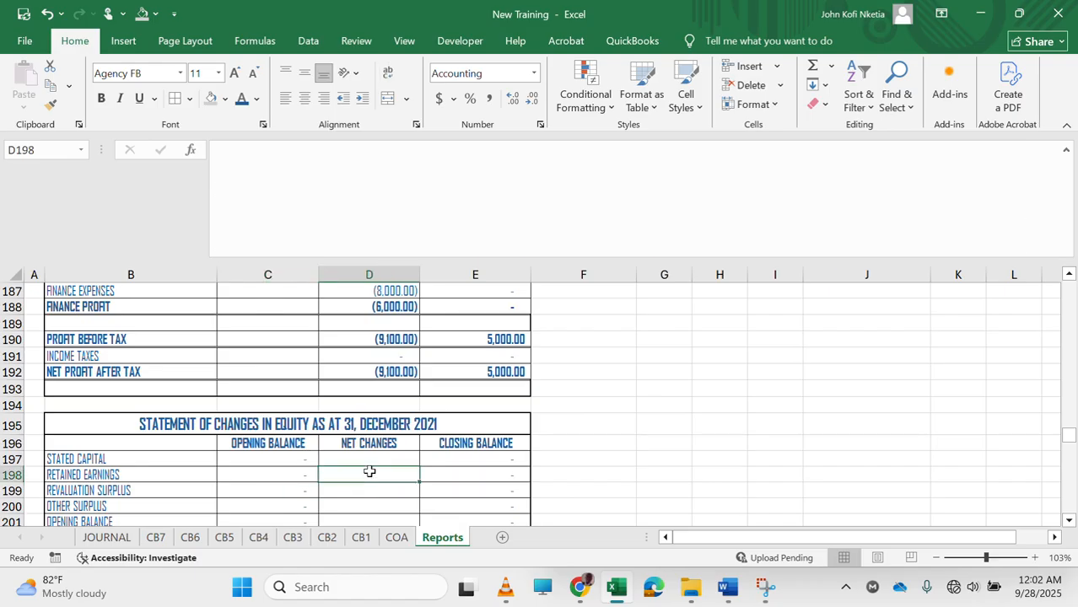
scroll(339, 470, "down", 2)
scroll(338, 470, "up", 1)
scroll(338, 470, "down", 5)
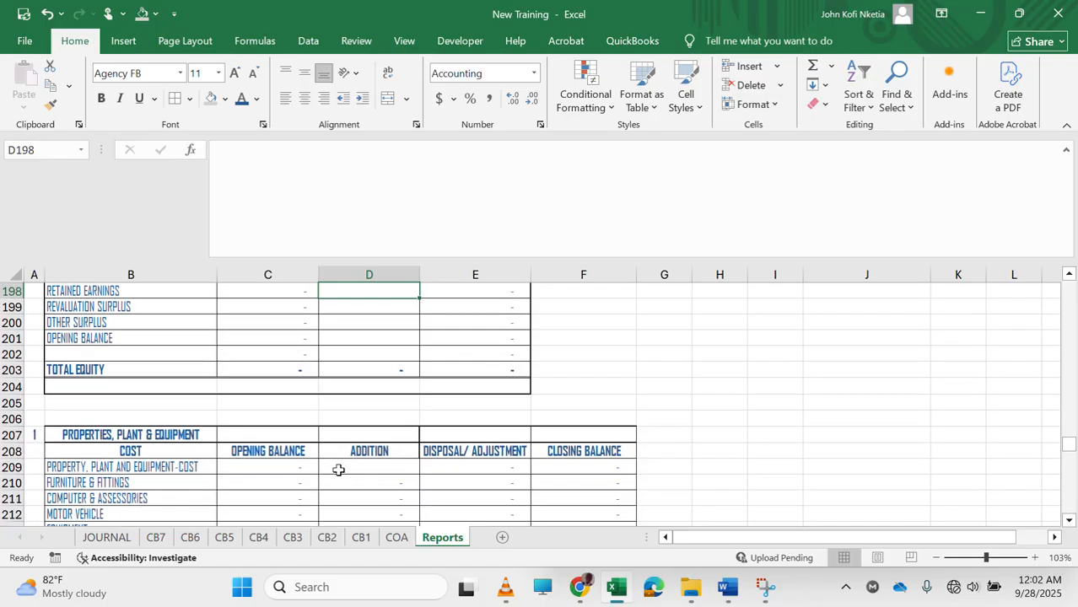
scroll(338, 470, "down", 3)
scroll(339, 470, "up", 1)
scroll(338, 470, "down", 6)
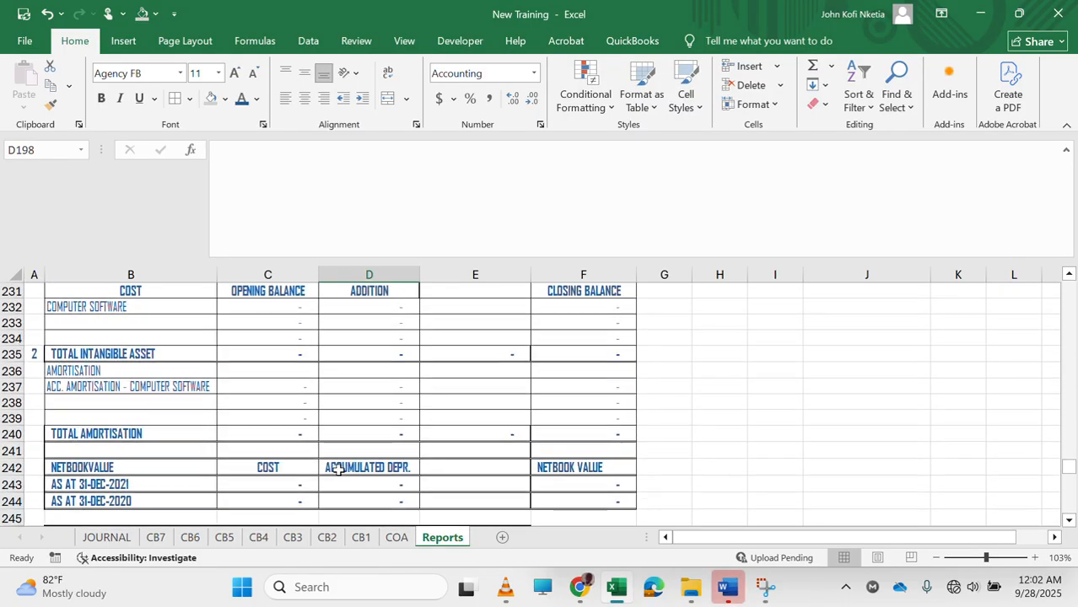
scroll(338, 470, "up", 8)
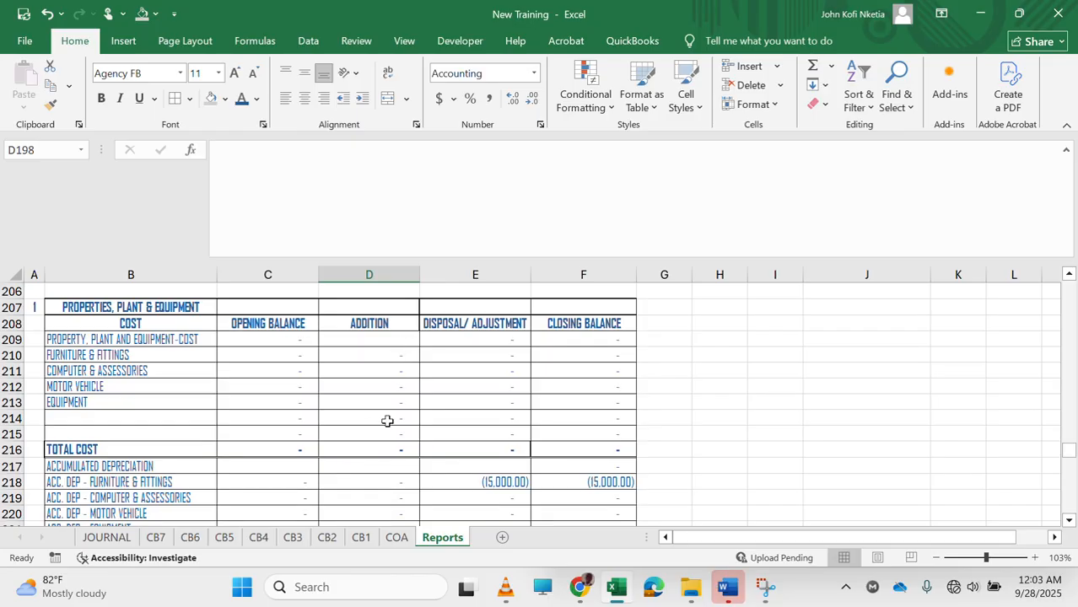
scroll(386, 421, "down", 5)
scroll(386, 420, "up", 3)
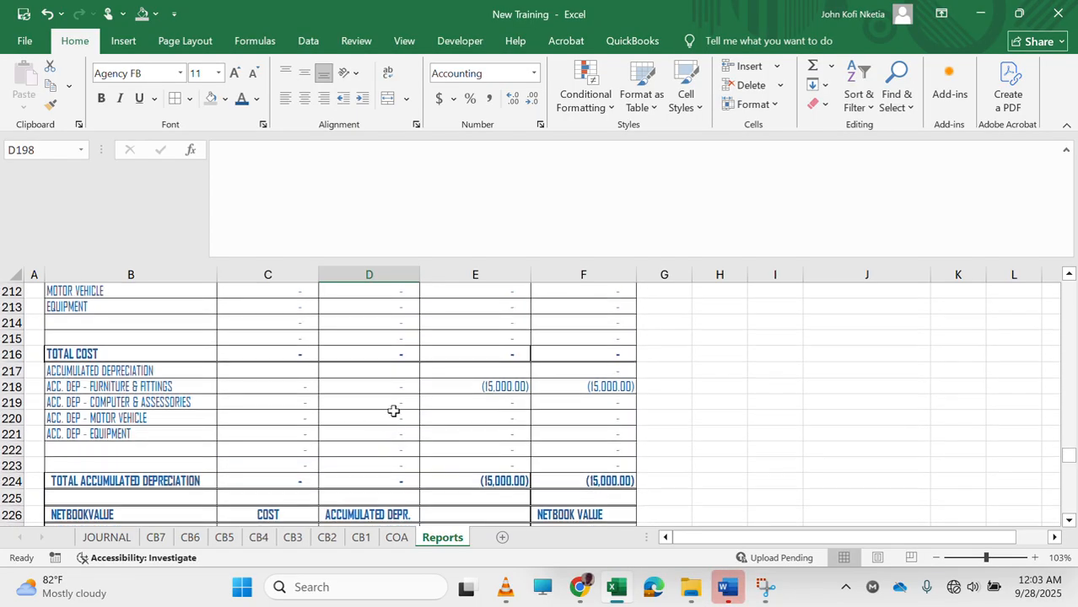
left_click(397, 417)
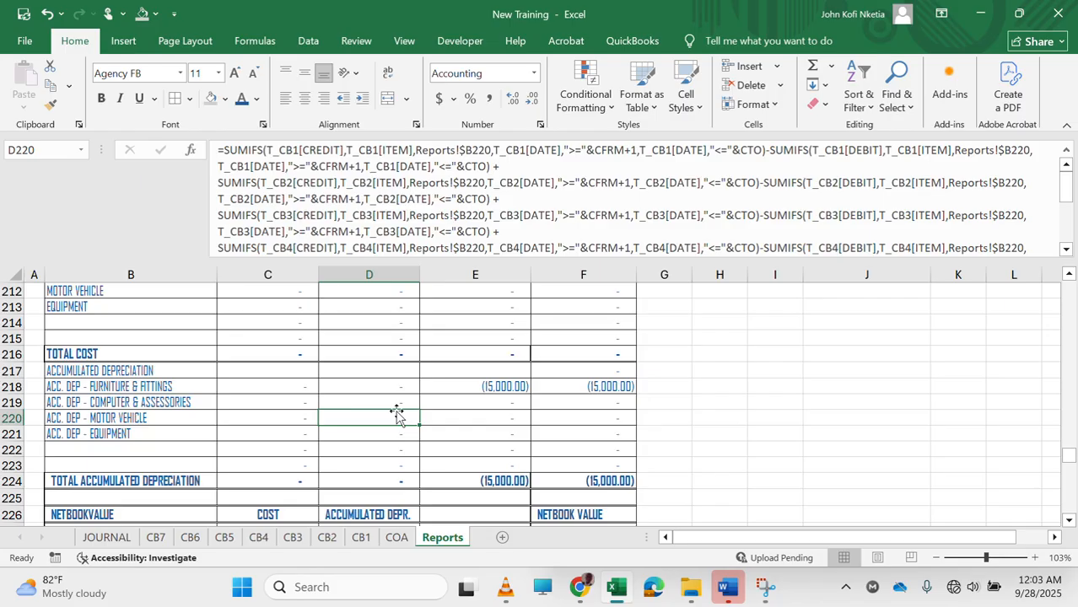
key("ctrl+c")
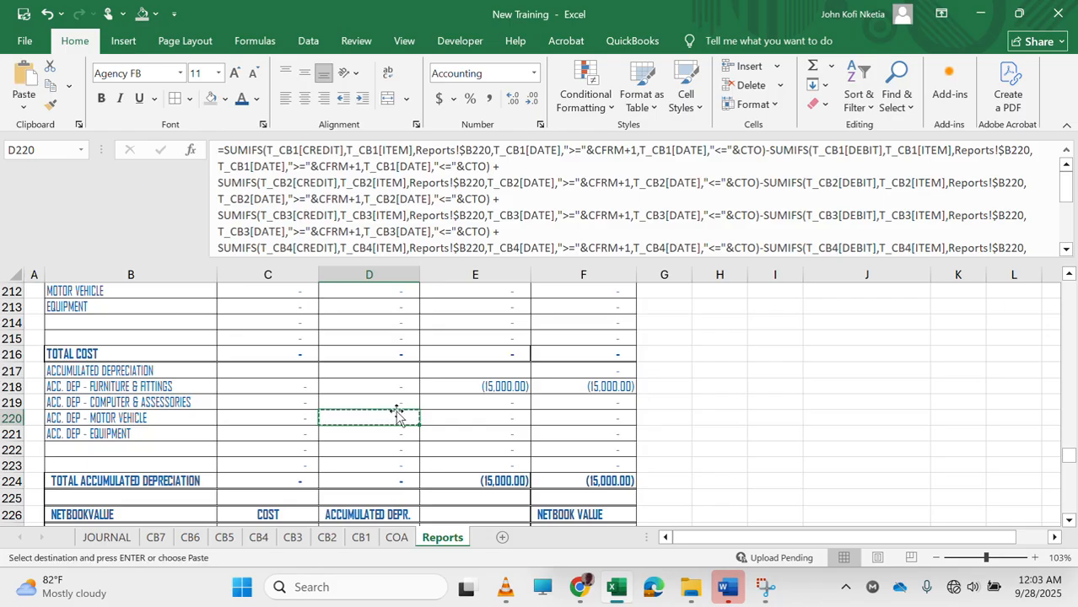
scroll(388, 366, "up", 7)
scroll(388, 366, "up", 3)
scroll(389, 366, "down", 3)
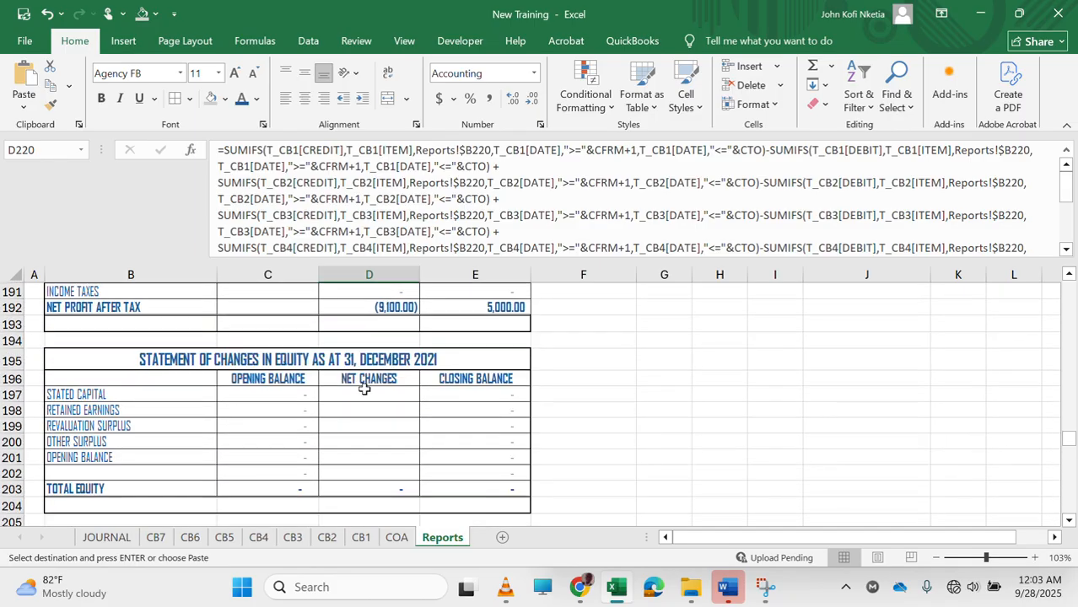
left_click(356, 395)
key("ctrl+v")
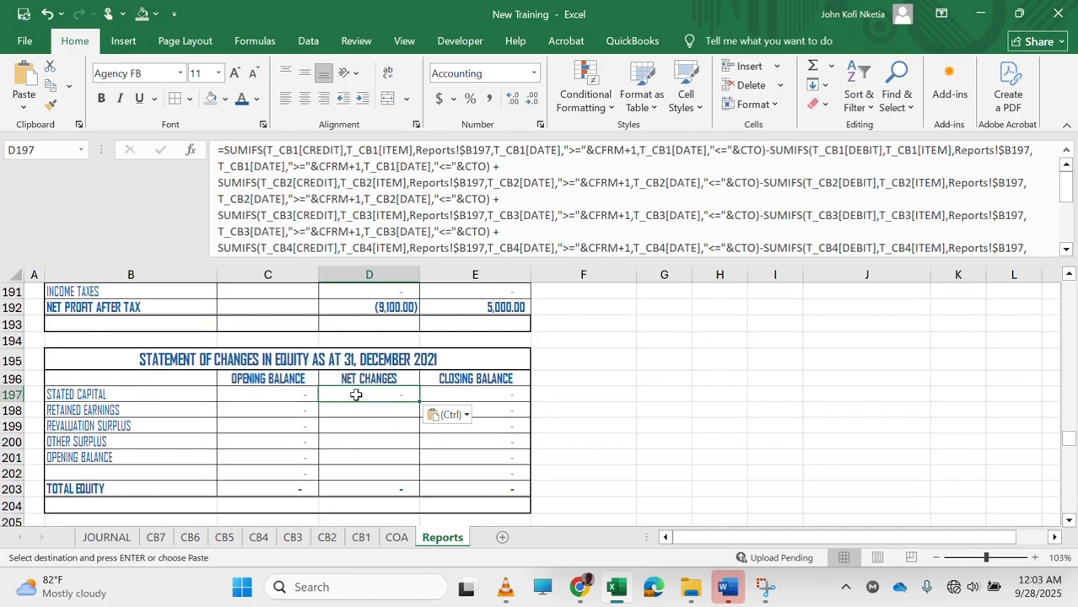
left_click_drag(421, 404, 410, 477)
left_click(366, 455)
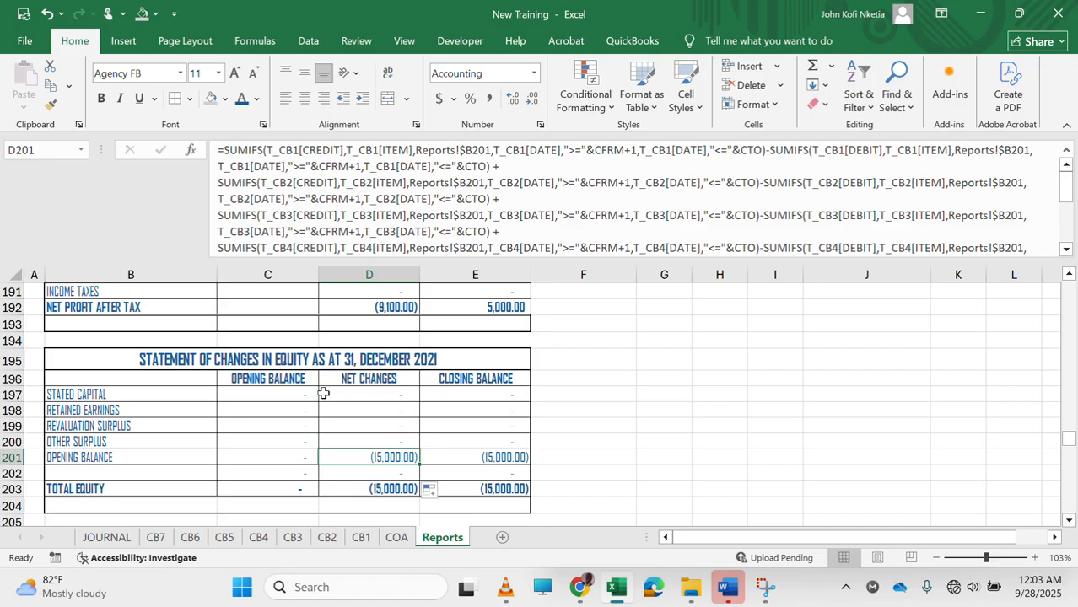
Number the Cash and Bank note by entering =A235+1 in A246.
scroll(323, 393, "up", 9)
scroll(323, 393, "up", 11)
scroll(323, 393, "up", 10)
scroll(323, 393, "down", 20)
scroll(323, 393, "down", 12)
scroll(323, 393, "up", 18)
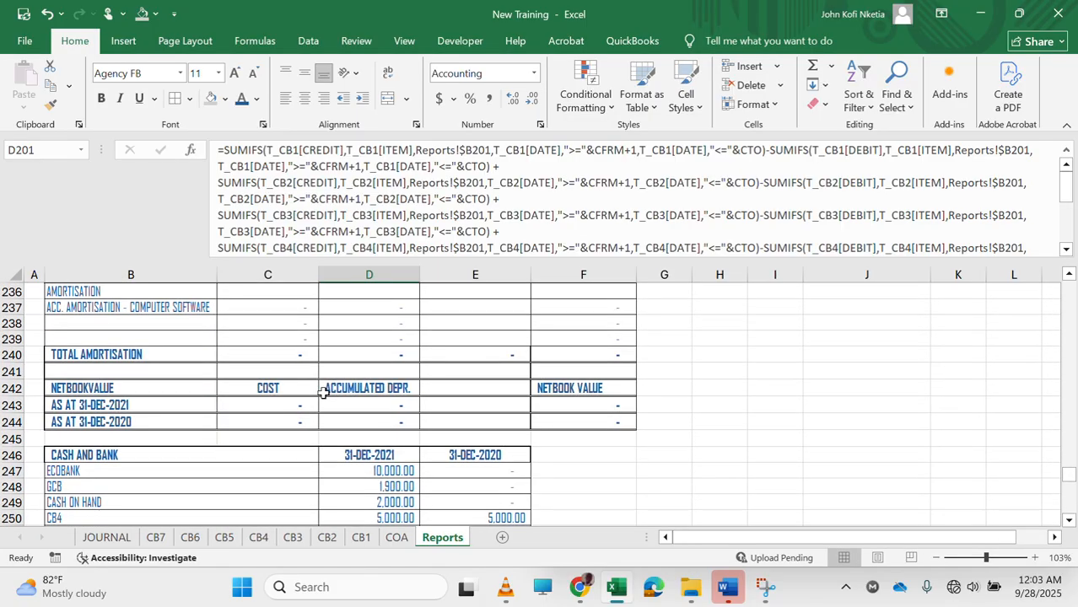
scroll(107, 403, "up", 2)
scroll(82, 409, "down", 3)
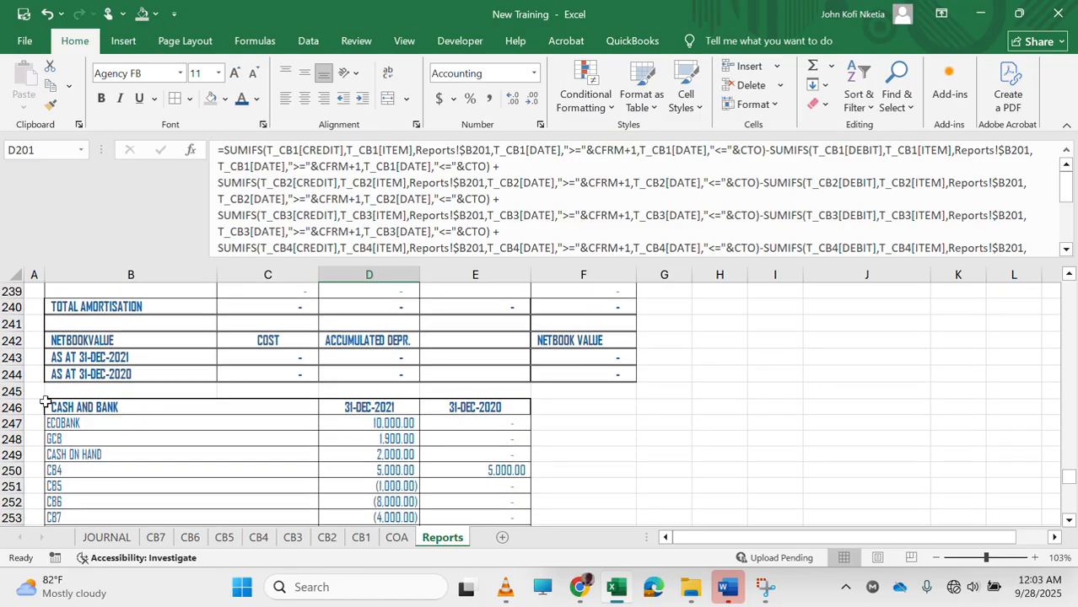
left_click(34, 404)
type("=")
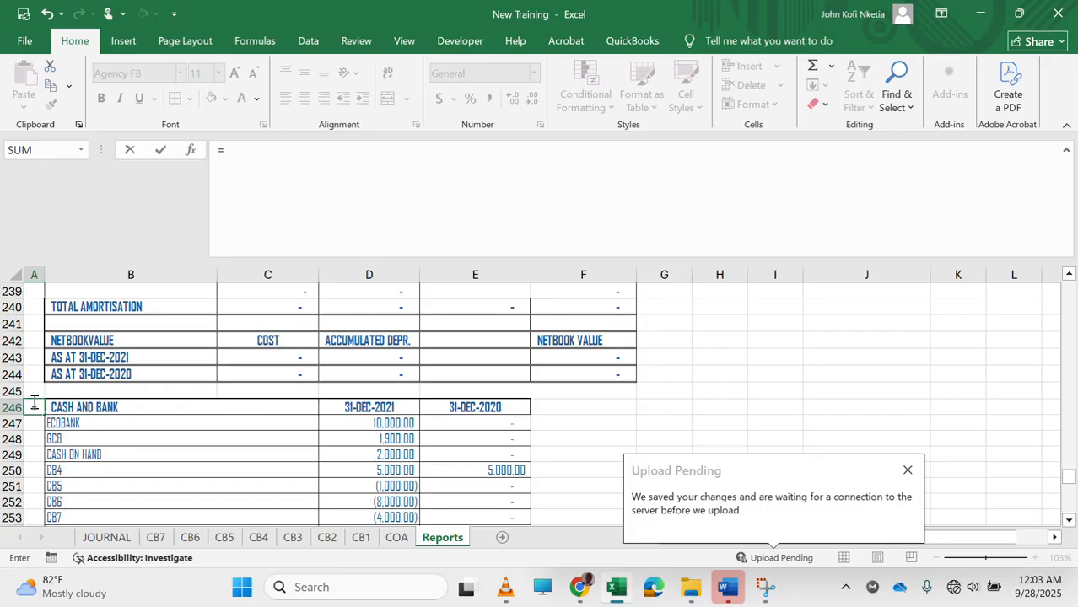
key("Up")
key("Up")
key("Up")
key("Up")
key("Up")
key("Up")
key("Up")
key("Up")
key("Up")
key("Up")
key("Up")
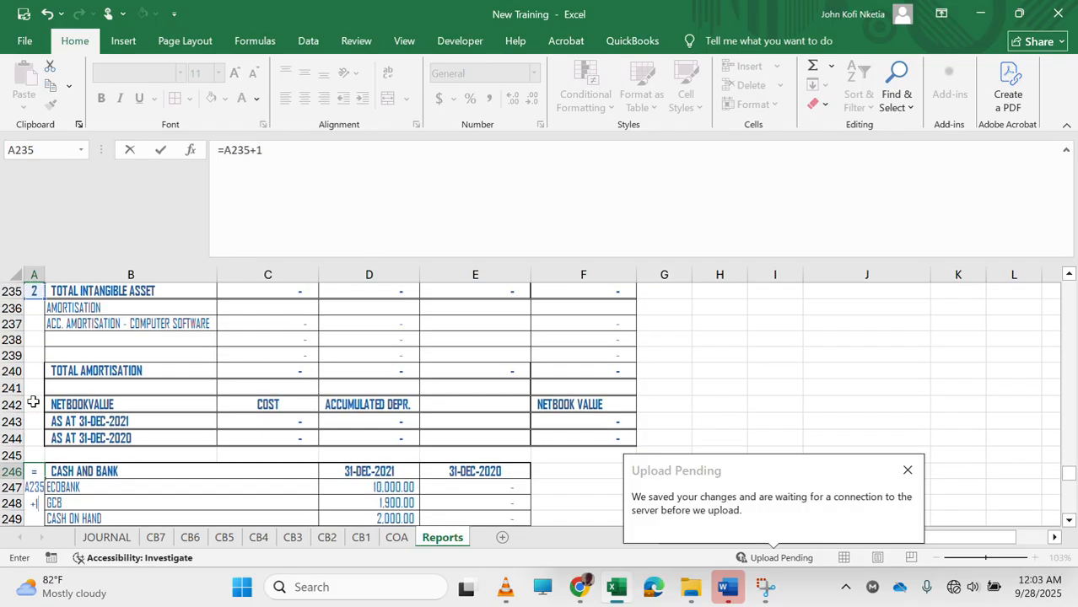
key("Return")
Number the Revenue note by entering =A246+1 in A257.
key("Down")
key("Down")
key("Down")
key("Down")
key("Down")
key("Down")
key("Down")
key("Down")
key("Down")
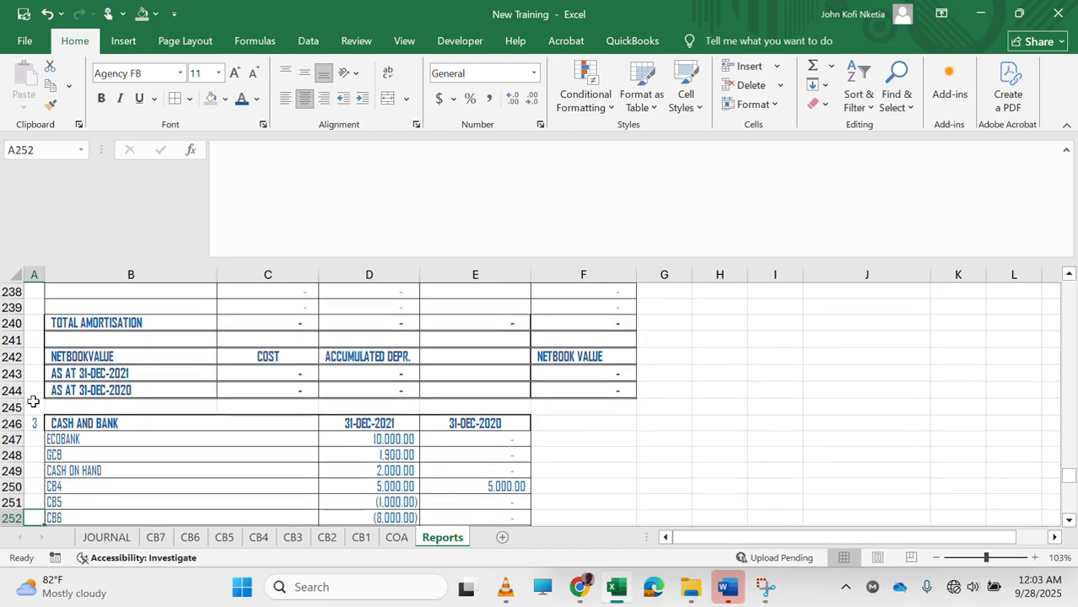
key("Down")
type("=")
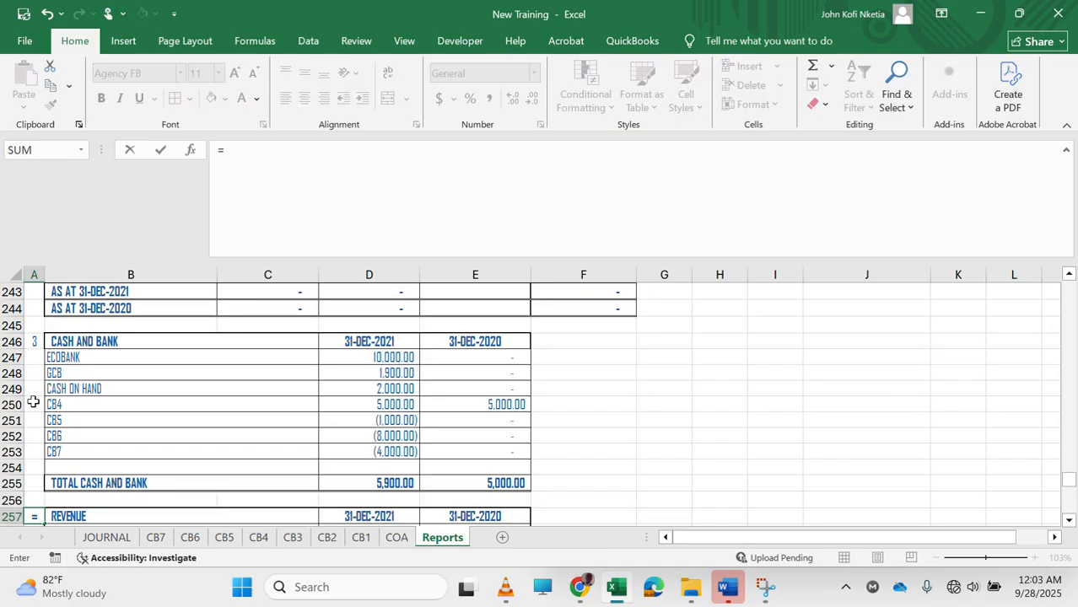
key("Up")
key("Up")
key("Up")
key("Up")
key("Up")
key("Up")
key("Up")
key("Up")
key("Up")
key("Up")
key("Up")
type("+")
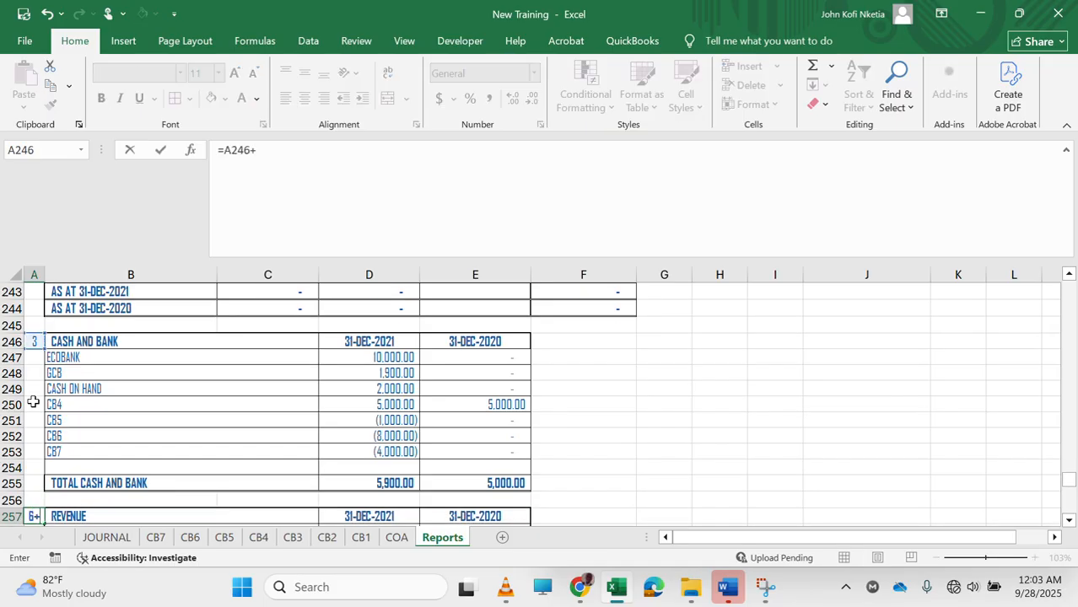
type("1")
key("Return")
Number the Cost of Revenue note by entering =A257+1 in A264.
key("Down")
key("Down")
key("Down")
key("Down")
key("Down")
key("Down")
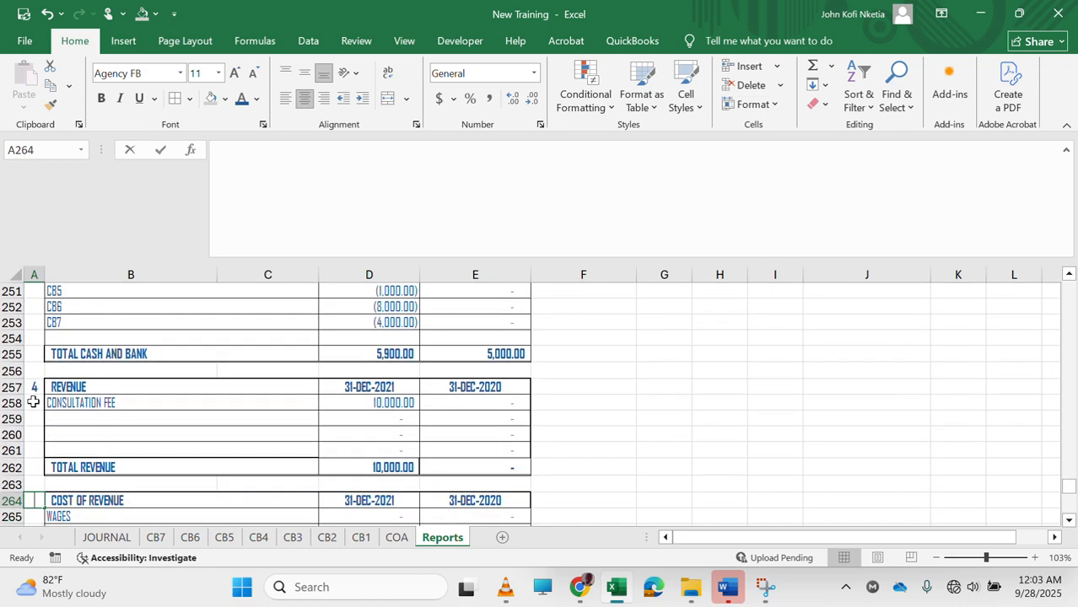
type("=")
key("Up")
key("Up")
key("Up")
key("Up")
key("Up")
key("Up")
key("Up")
type("+")
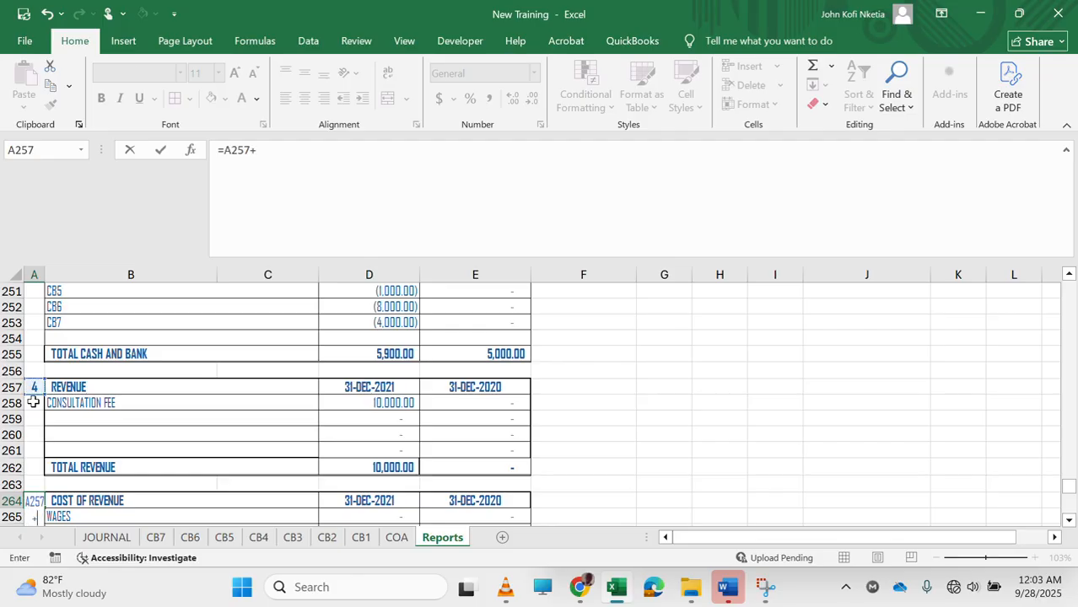
type("1")
key("Return")
Number the Administrative Expenses note by entering =A264+1 in A273.
key("Down")
key("Down")
key("Down")
key("Down")
key("Down")
key("Down")
key("Down")
key("Down")
key("Down")
key("Up")
type("=")
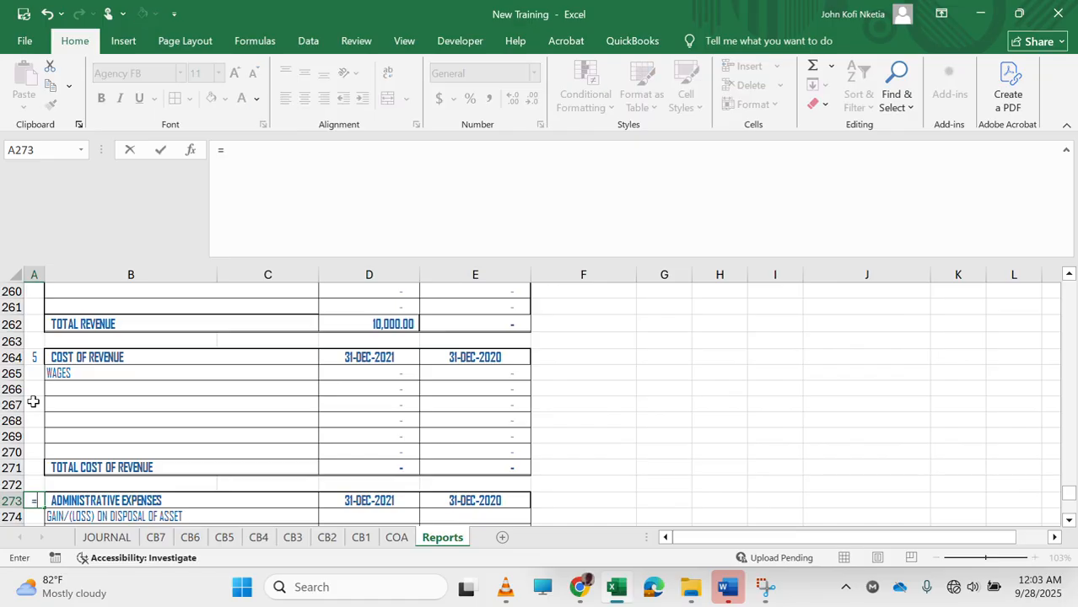
key("Up")
key("Up")
key("Up")
key("Up")
key("Up")
key("Up")
key("Up")
key("Up")
key("Up")
type("+1")
key("Return")
Check the note numbers in column A beside the Cost of Revenue and Administrative Expenses notes.
key("Down")
key("Up")
key("Up")
key("shift+Up")
key("shift+Up")
key("shift+Up")
key("shift+Up")
key("shift+Up")
key("shift+Up")
key("shift+Up")
key("shift+Up")
key("shift+Up")
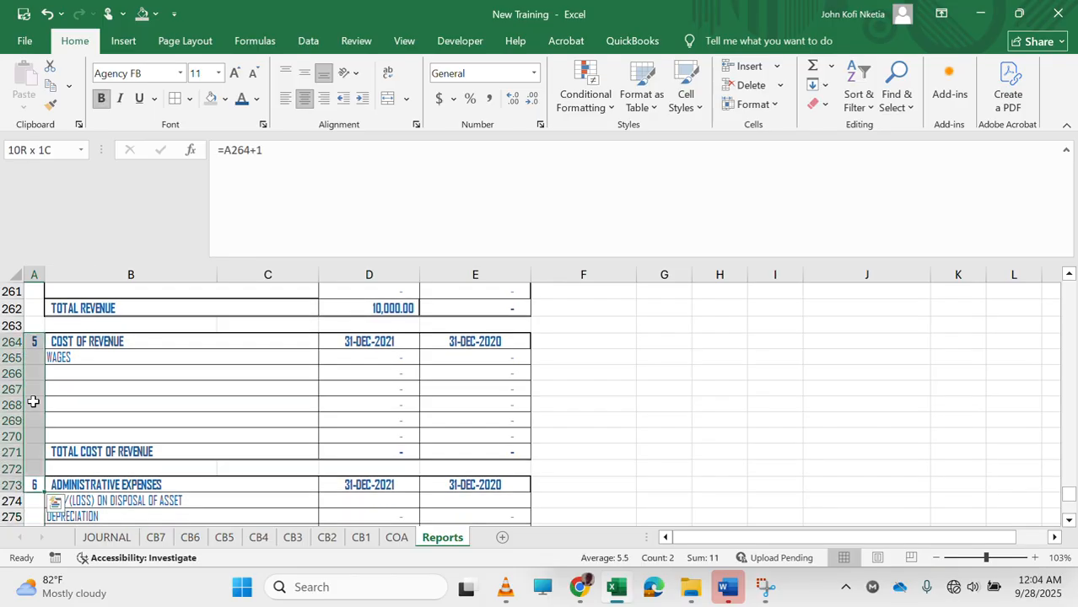
key("Down")
key("Down")
key("Down")
key("Down")
key("Down")
key("Down")
key("Down")
key("Down")
key("Down")
key("Down")
key("Down")
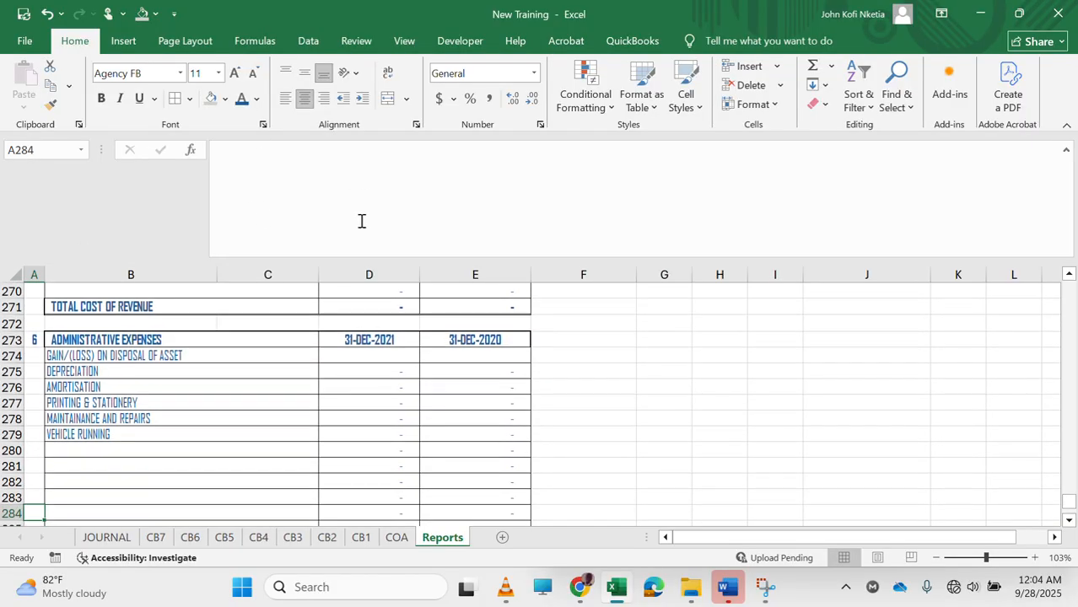
scroll(266, 355, "down", 4)
scroll(266, 355, "up", 3)
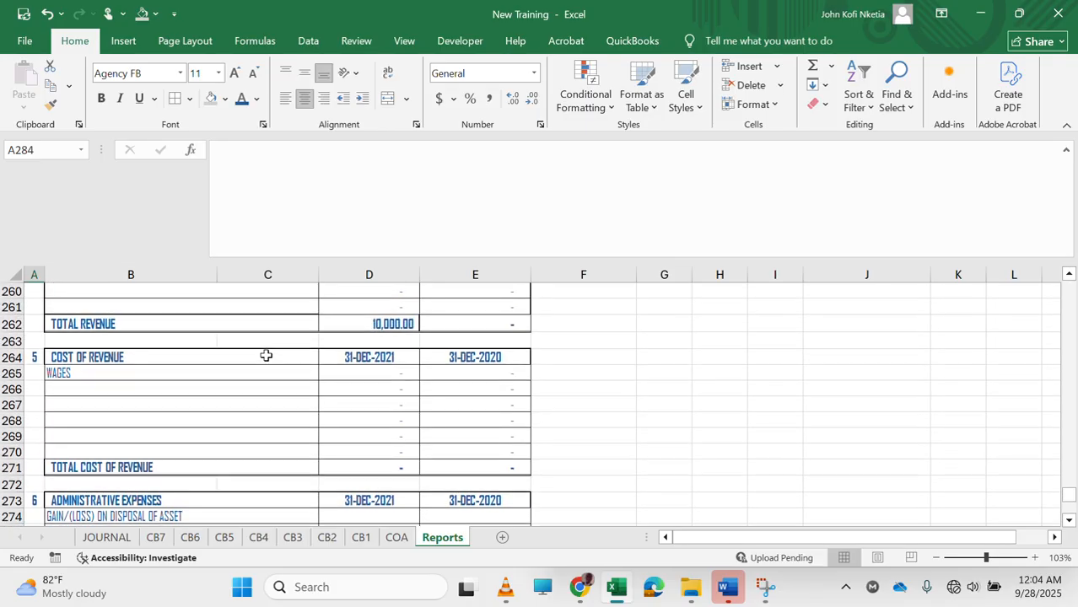
Link the Revenue note reference in C171 of the Statement of Financial Performance to its note number with =A257.
left_click(477, 356)
scroll(477, 356, "up", 11)
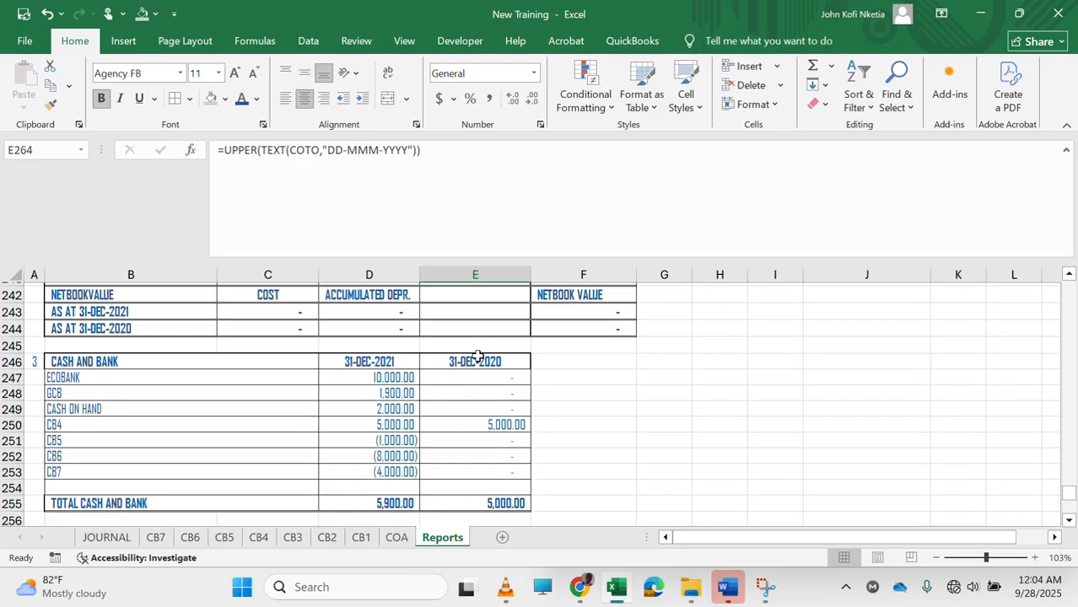
scroll(478, 356, "up", 10)
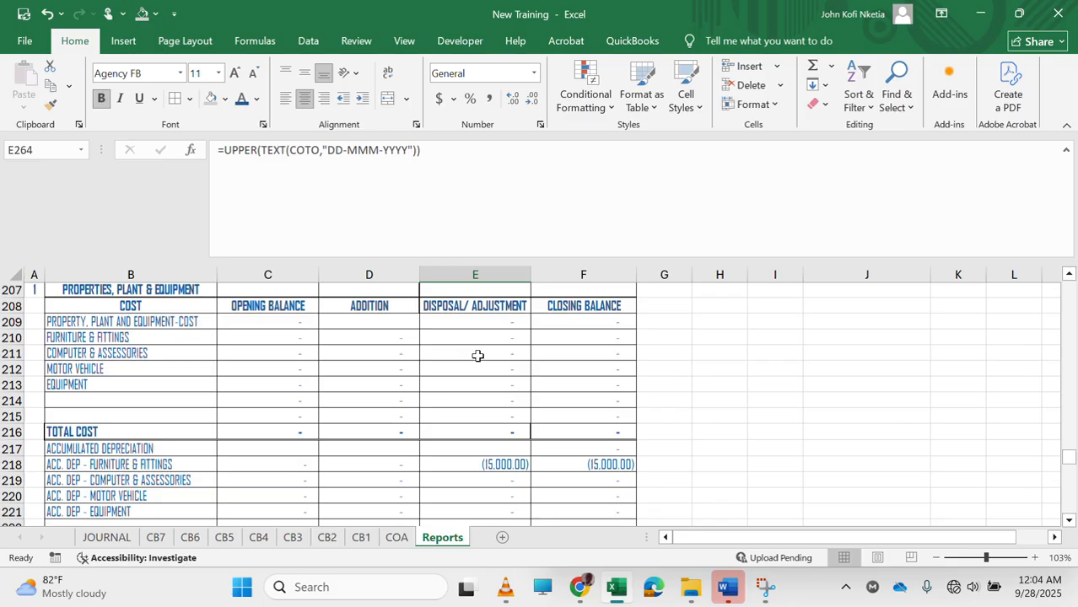
scroll(477, 356, "up", 2)
scroll(357, 396, "up", 5)
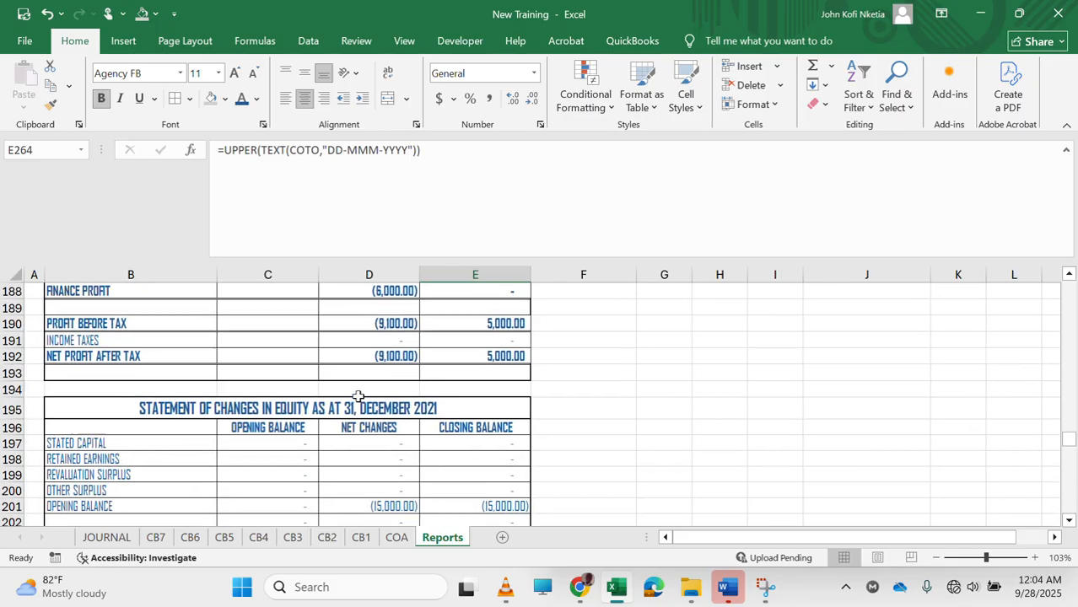
scroll(358, 395, "up", 6)
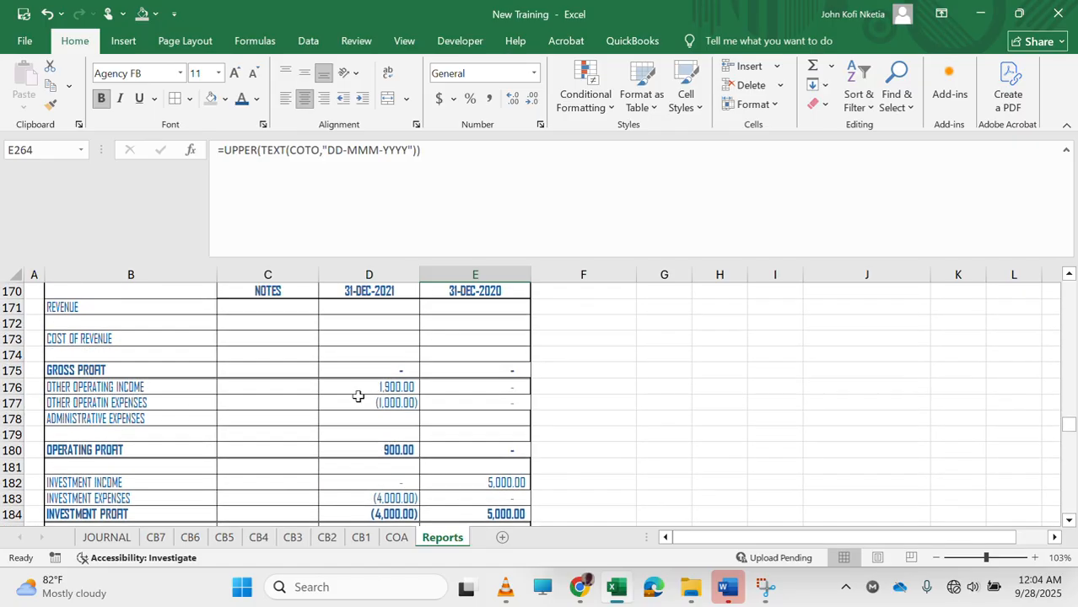
scroll(358, 395, "down", 3)
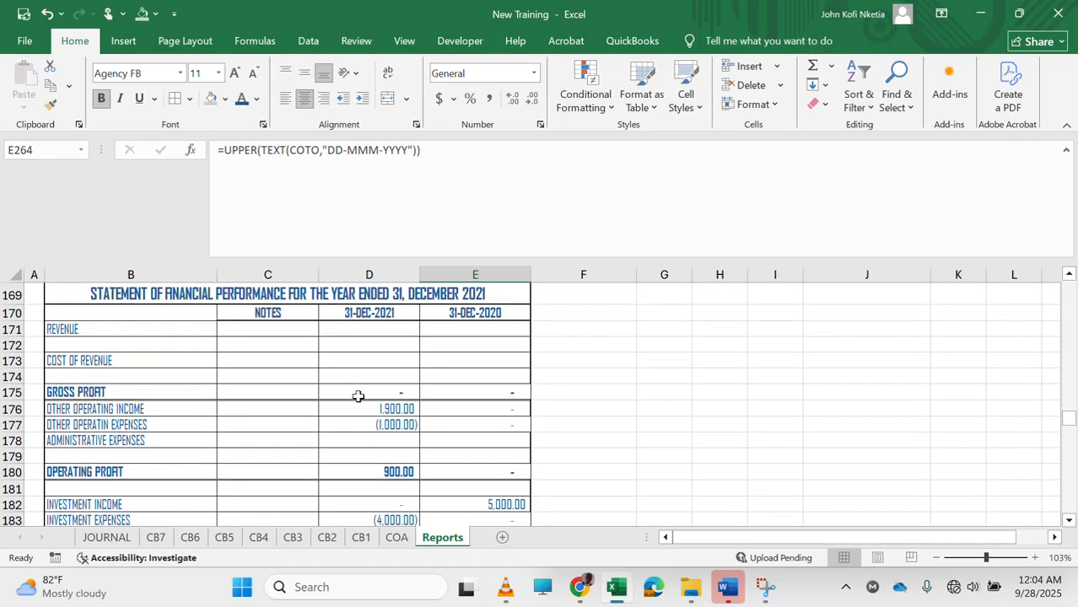
left_click(278, 330)
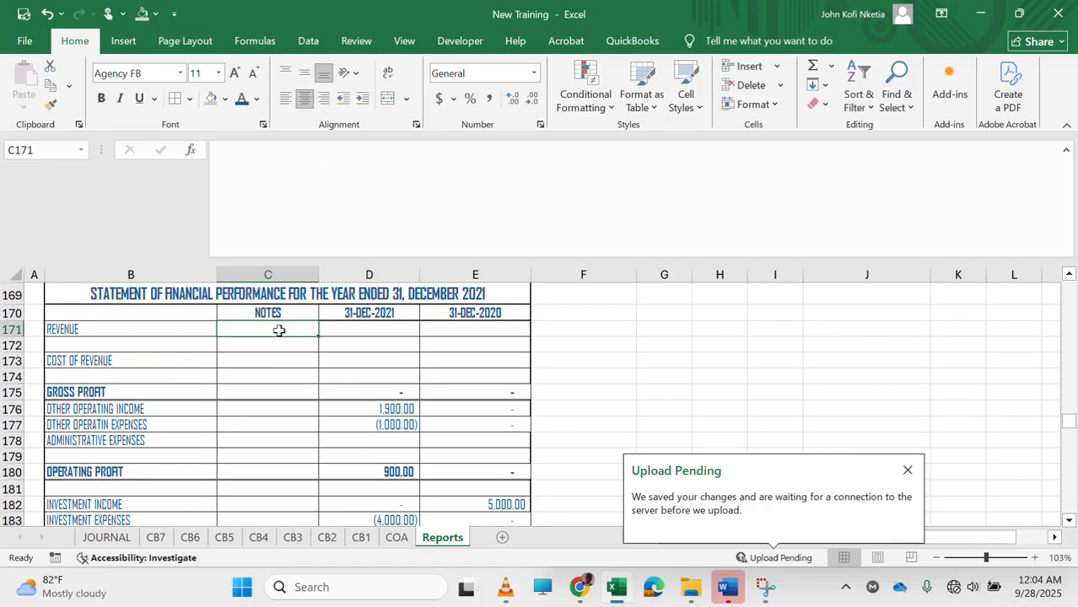
left_click_drag(279, 336, 273, 428)
left_click(270, 328)
type("=")
scroll(240, 382, "down", 20)
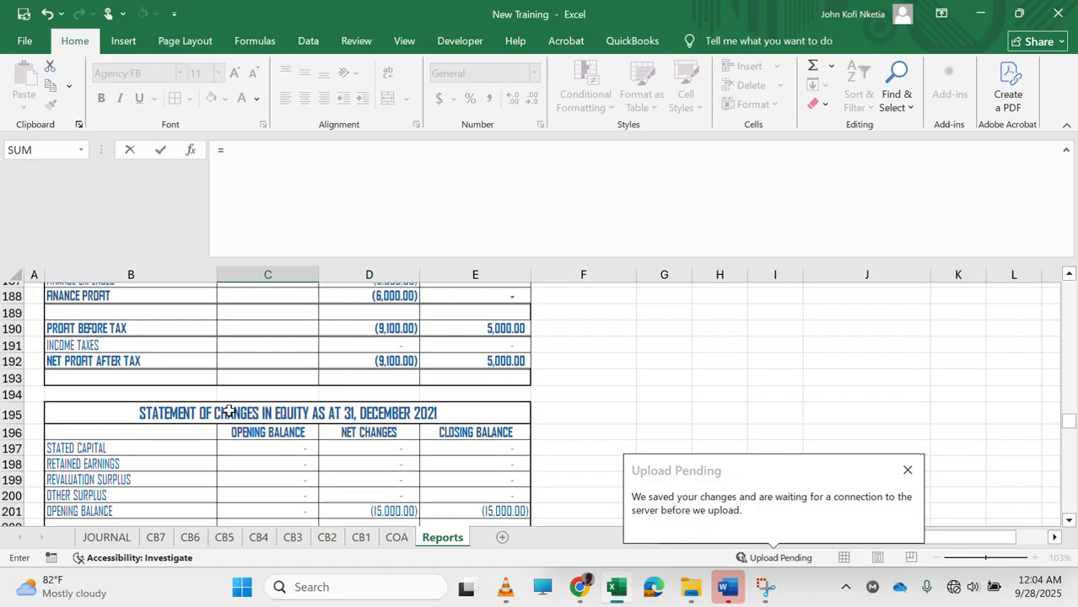
scroll(229, 410, "up", 3)
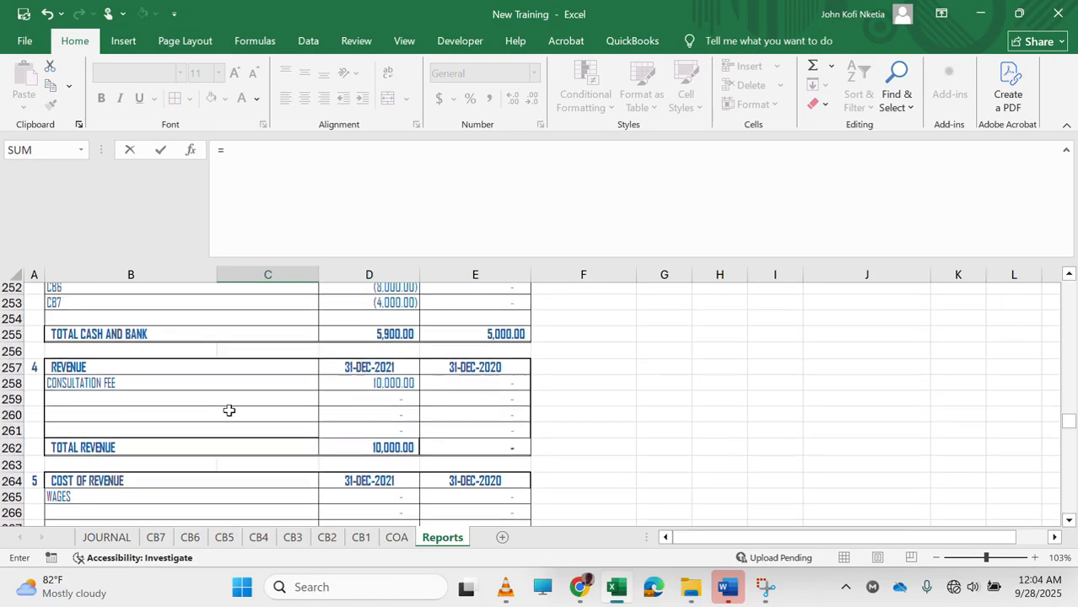
left_click(39, 372)
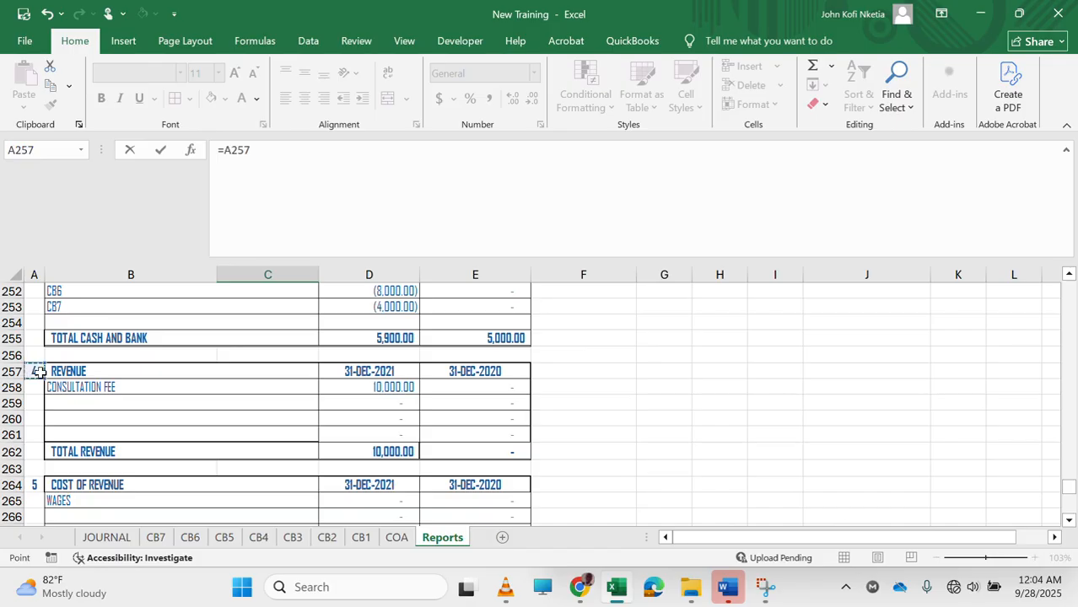
key("Return")
Link the Cost of Revenue note reference in C173 to its note number in A264.
key("Return")
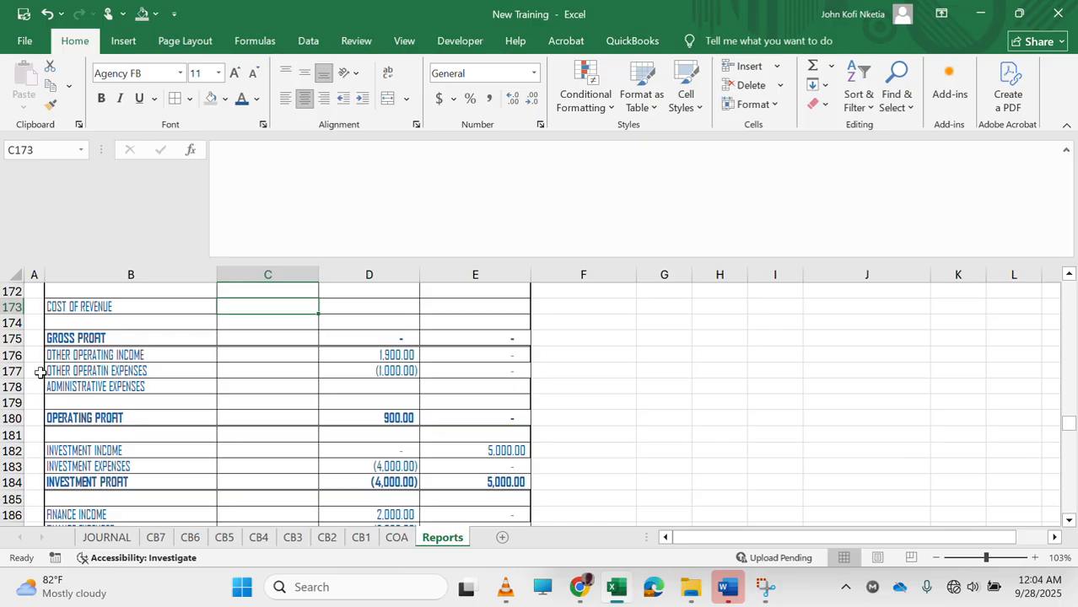
type("=")
scroll(39, 372, "down", 20)
scroll(40, 372, "down", 1)
left_click(34, 451)
key("Return")
Link the Administrative Expenses note reference in C178 to its note number in A273.
key("Return")
key("Return")
key("Return")
key("Return")
type("=")
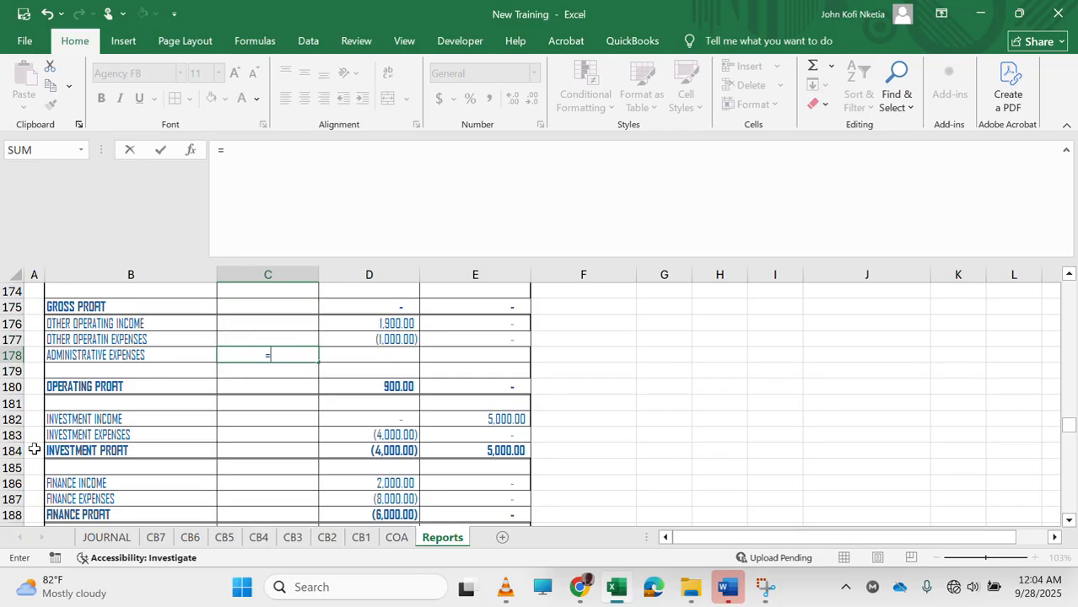
scroll(34, 449, "down", 20)
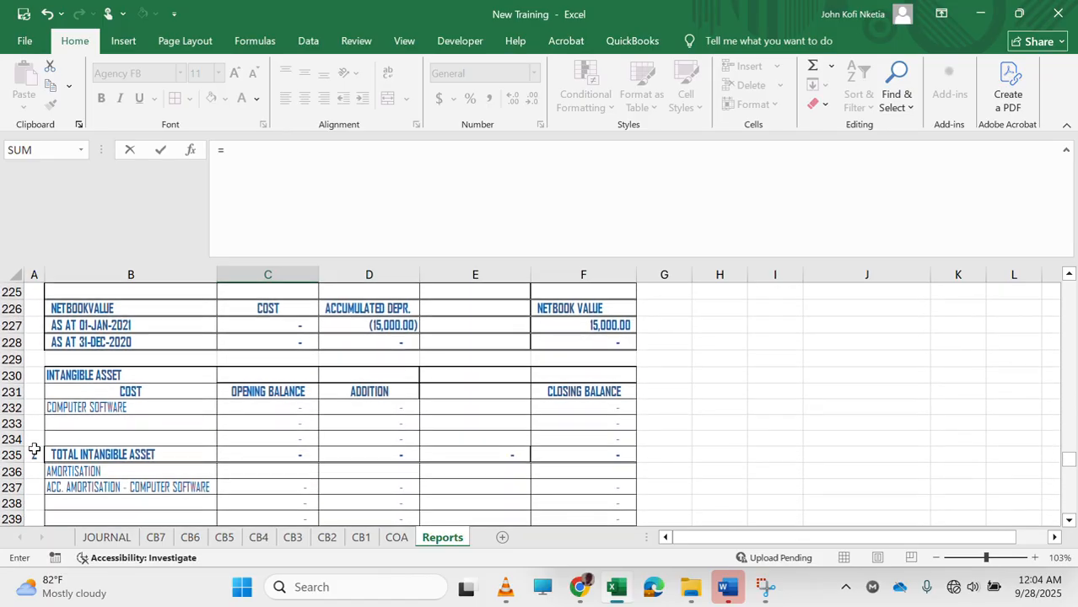
scroll(34, 449, "down", 3)
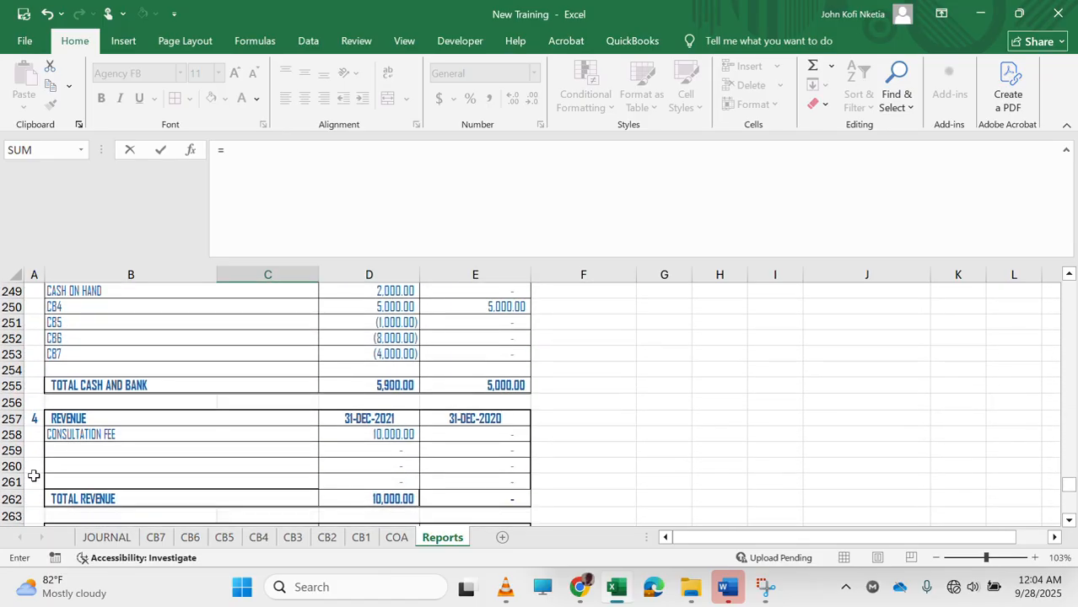
scroll(34, 475, "down", 5)
left_click(39, 451)
key("Return")
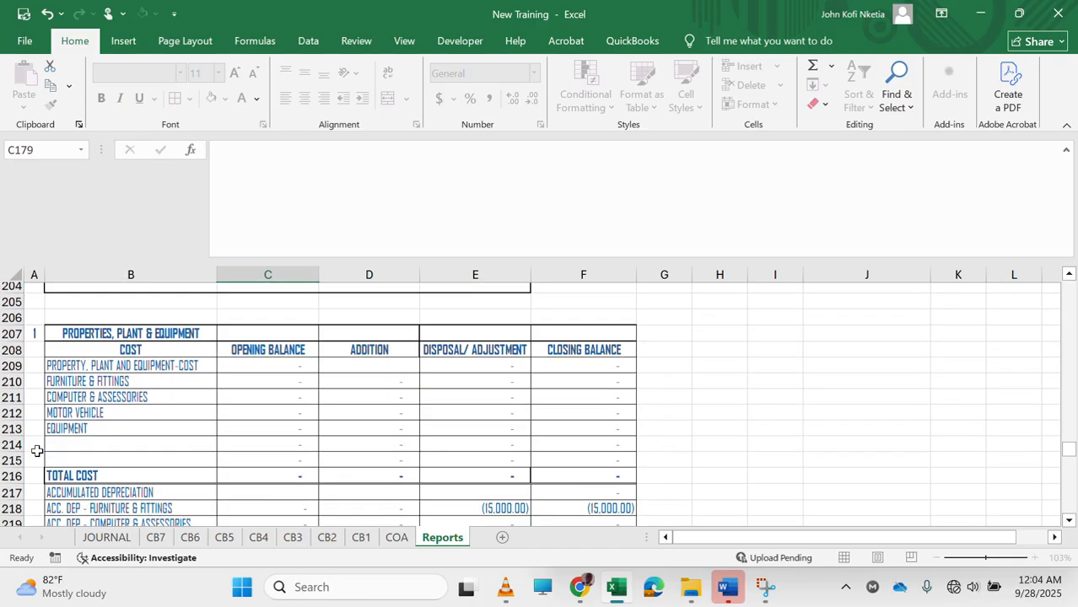
Bring total revenue into the Revenue line by entering =D262 in D171 and filling it across to E171.
key("Up")
key("Up")
key("Up")
key("Up")
key("Up")
key("Up")
key("Up")
key("Up")
key("Up")
key("Up")
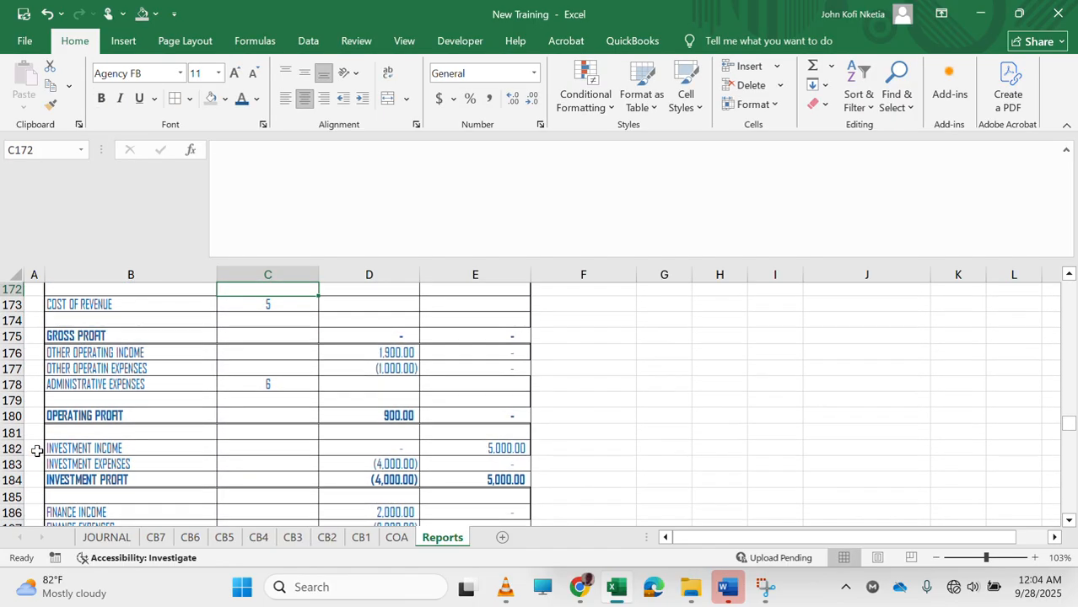
key("Down")
key("Down")
key("Right")
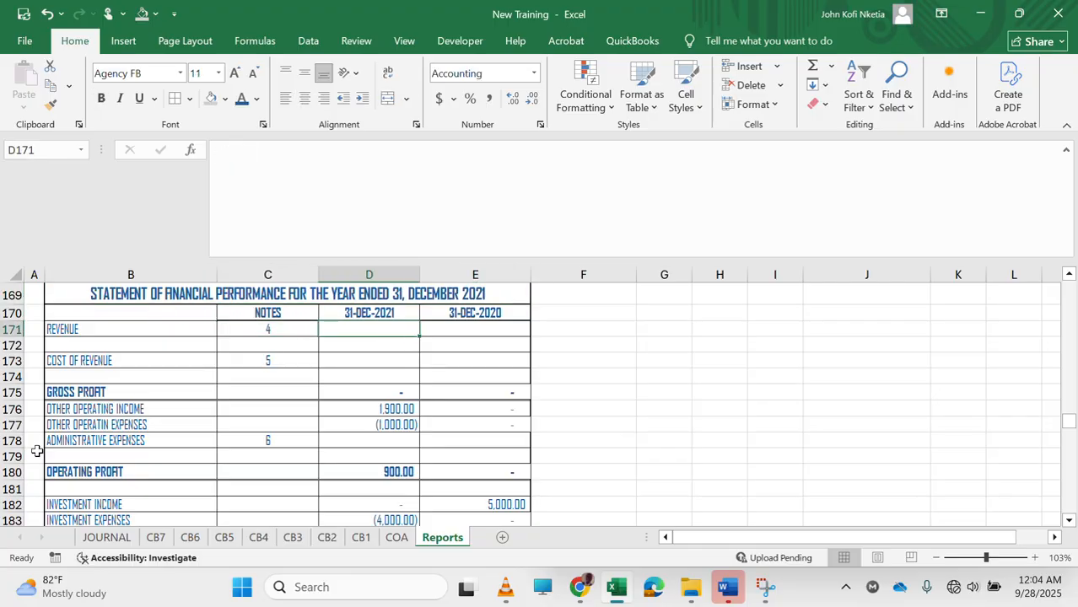
type("=")
scroll(221, 462, "down", 20)
scroll(221, 461, "up", 3)
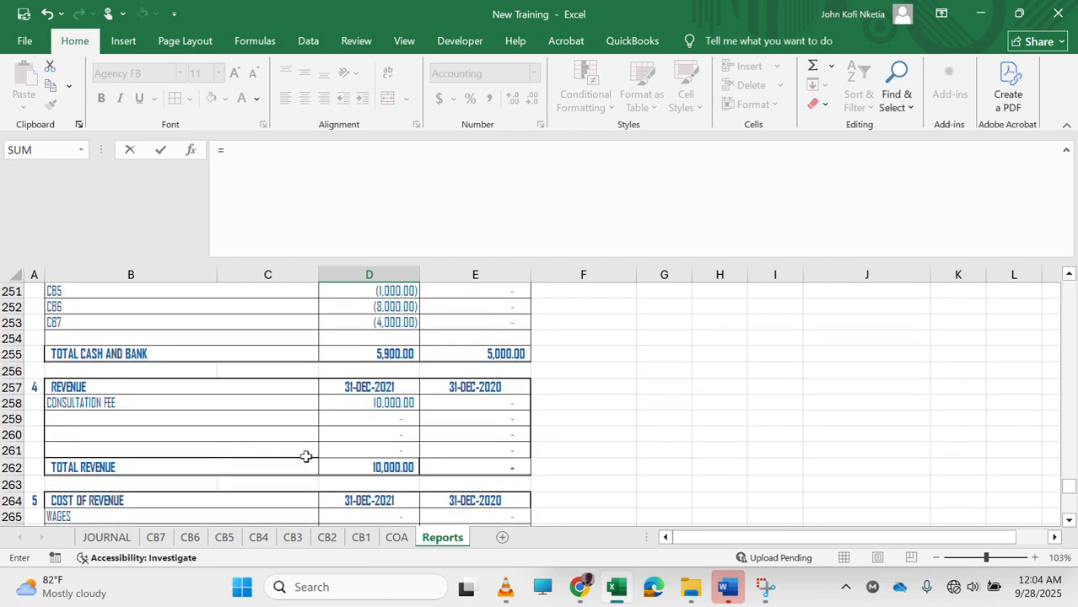
left_click(389, 467)
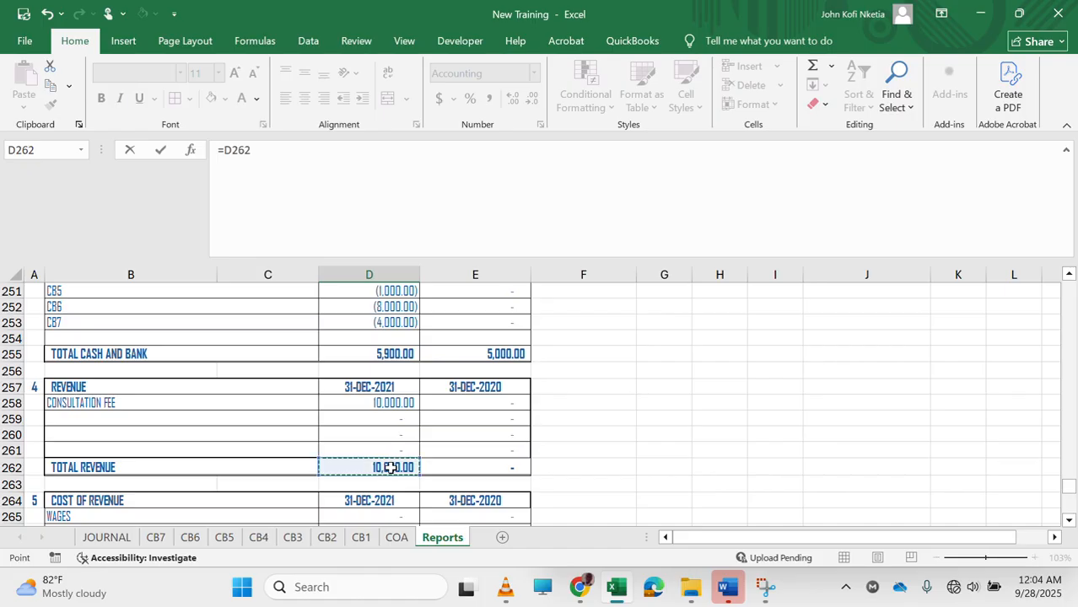
key("Return")
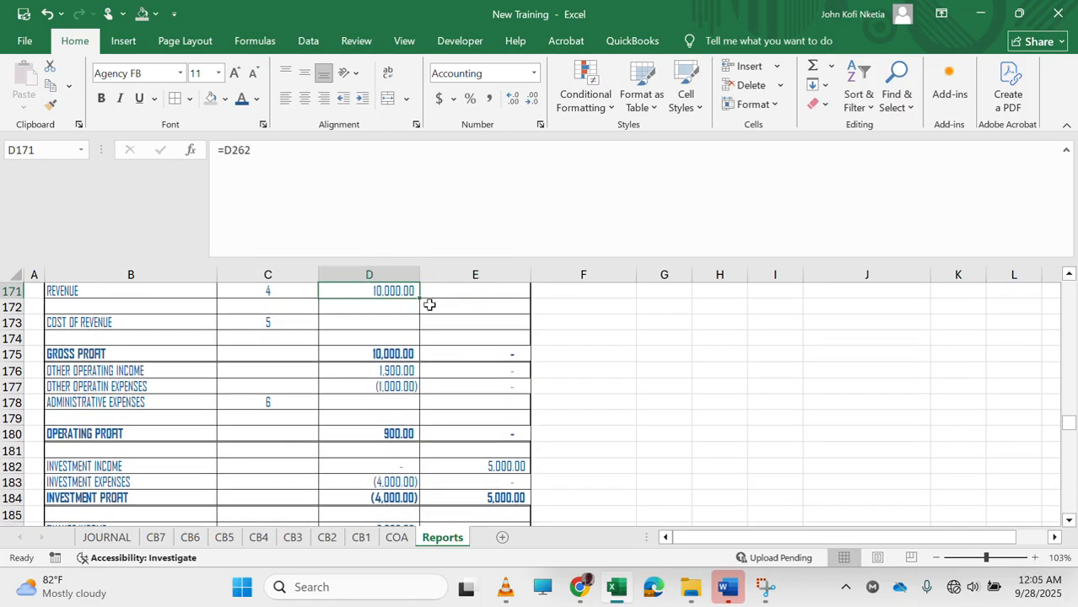
left_click_drag(423, 297, 490, 301)
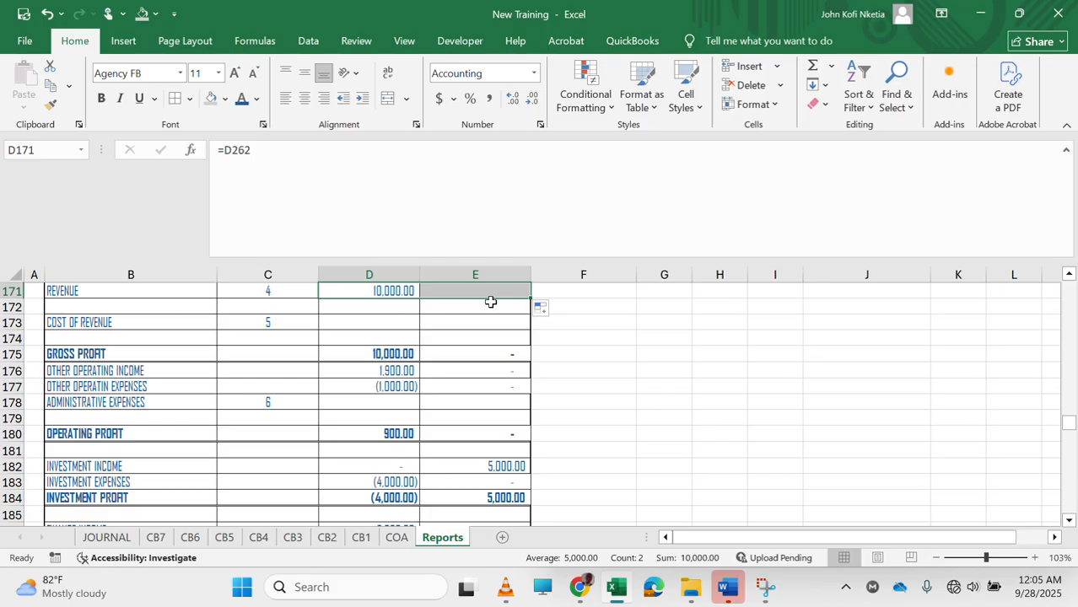
left_click(382, 327)
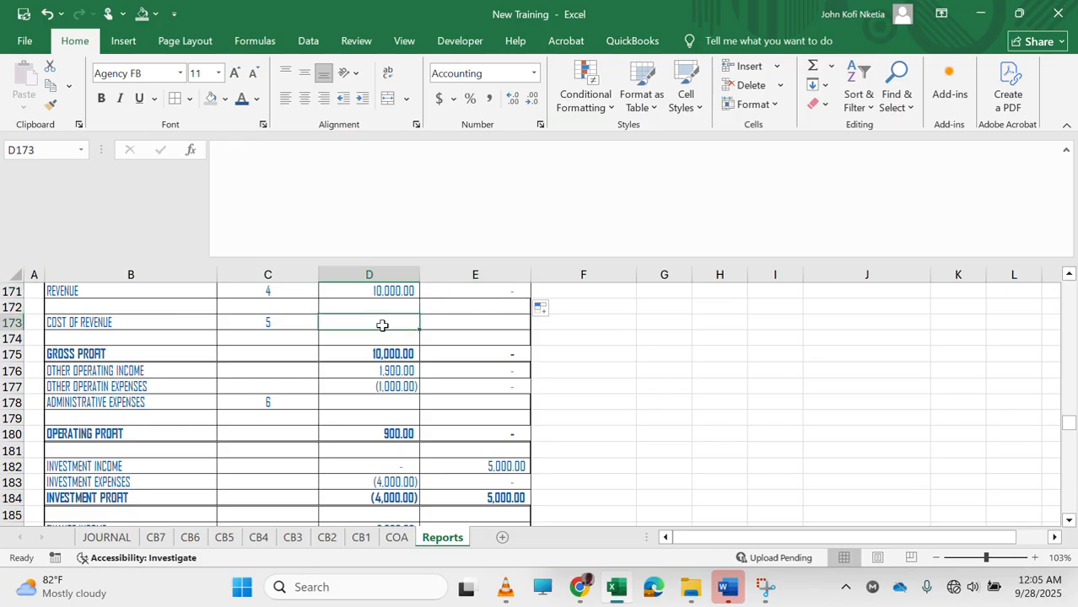
type("=")
scroll(382, 326, "down", 4)
scroll(382, 326, "down", 20)
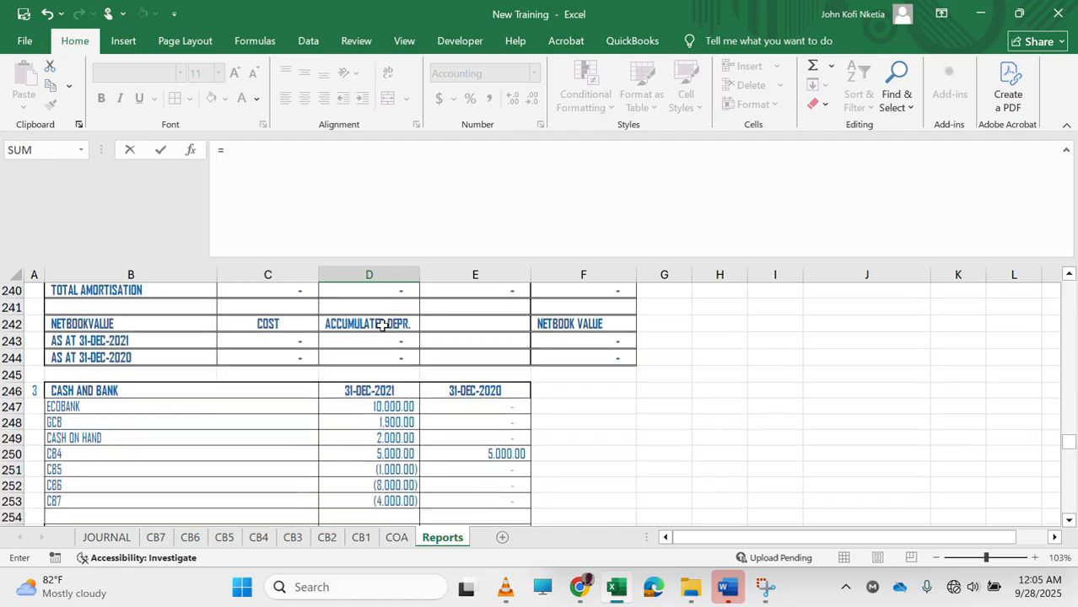
scroll(382, 326, "up", 14)
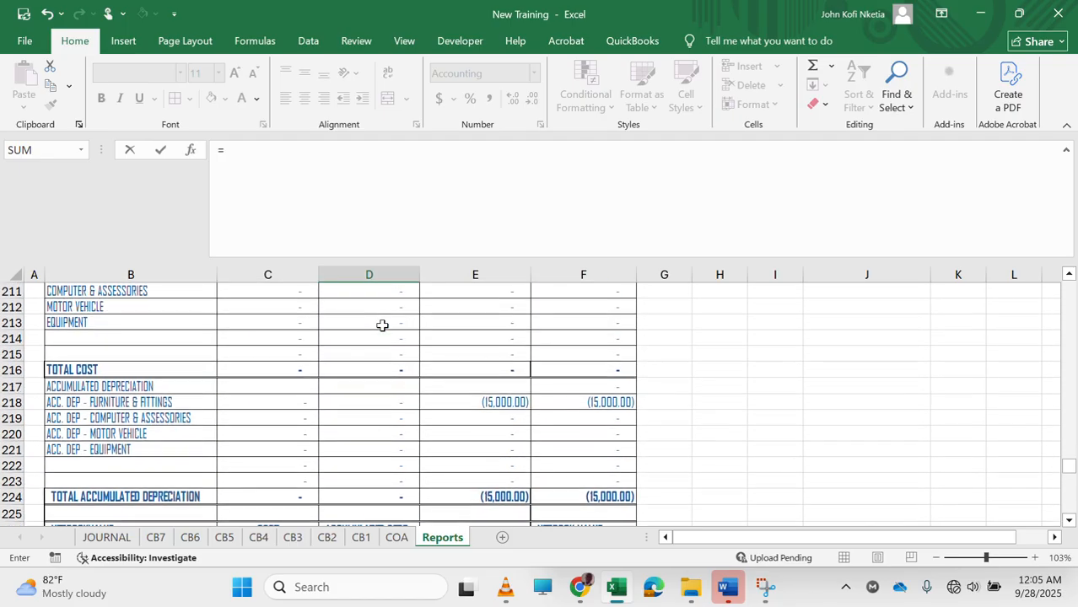
scroll(403, 449, "up", 2)
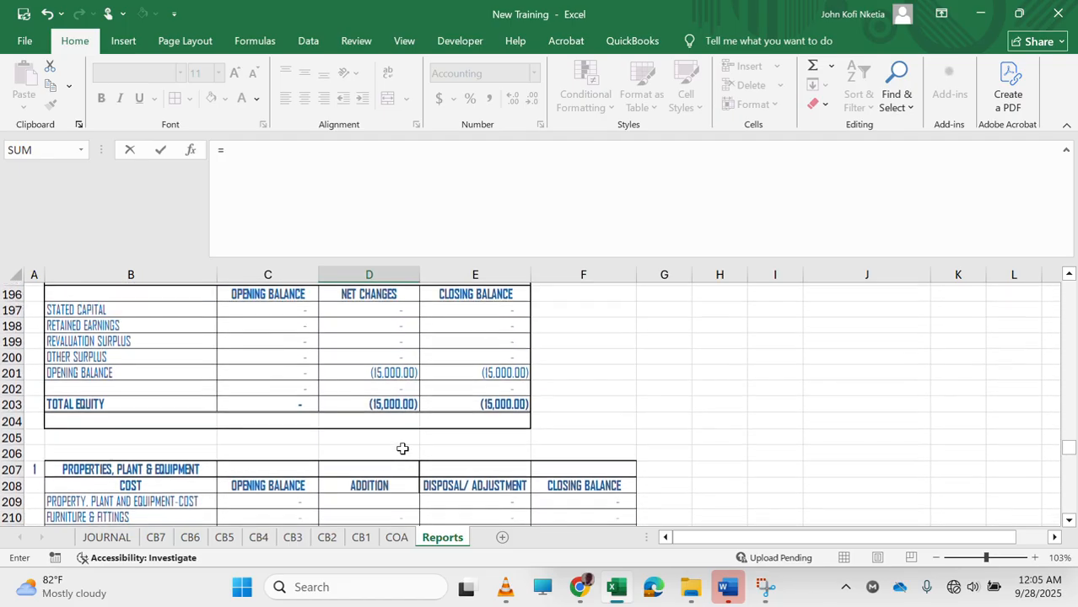
key("Escape")
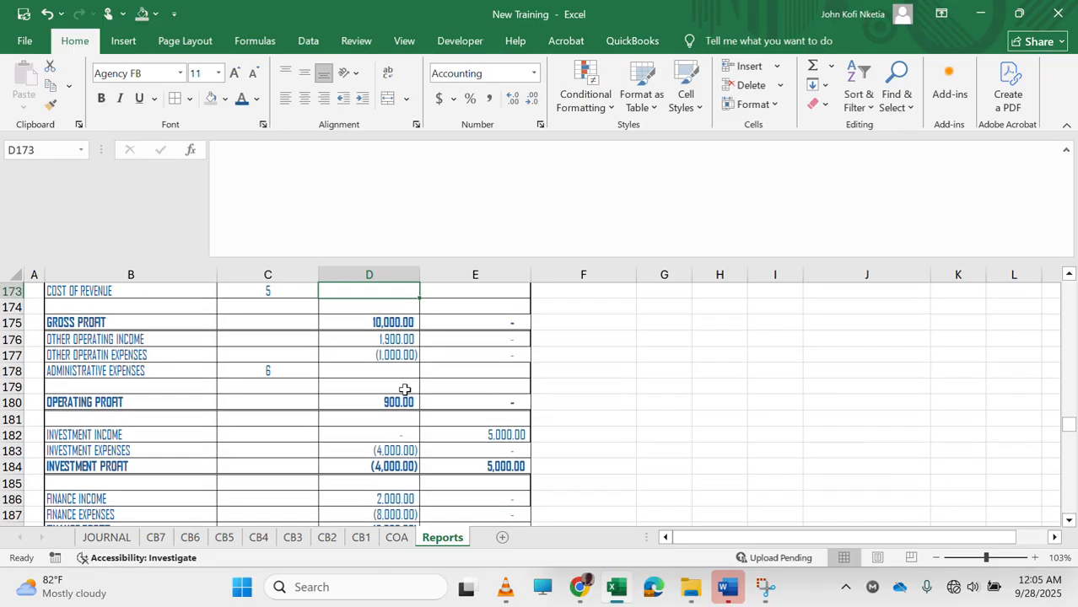
Inspect the Gross Profit formula in D175 without changing it.
scroll(385, 404, "up", 2)
left_click(385, 390)
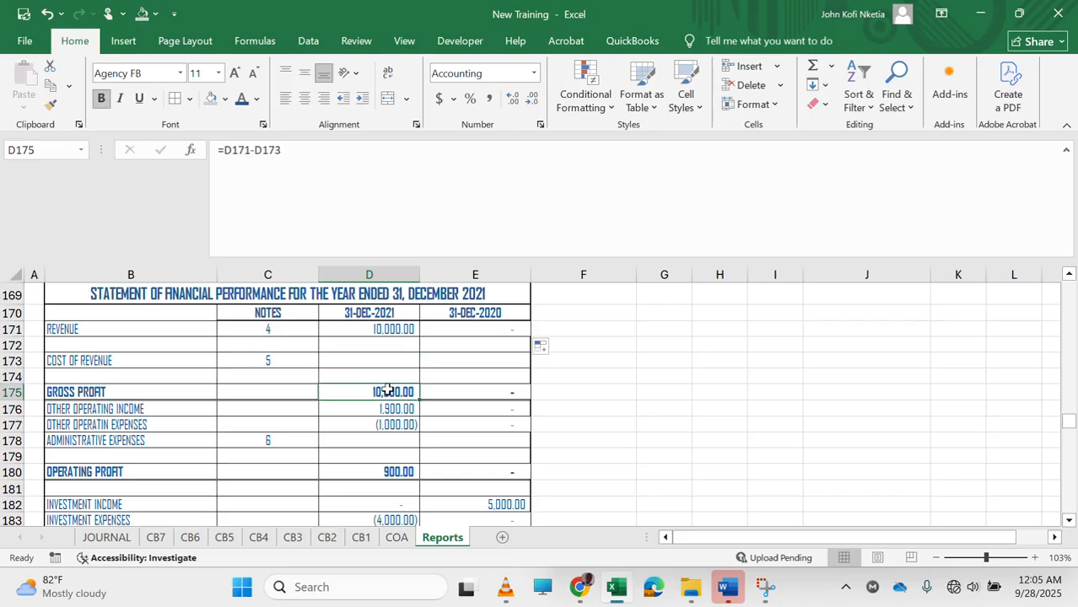
double_click(385, 391)
key("Escape")
Bring total cost of revenue into the Cost of Revenue line by entering =D271 in D173 and filling it across to E173.
left_click(386, 358)
type("=")
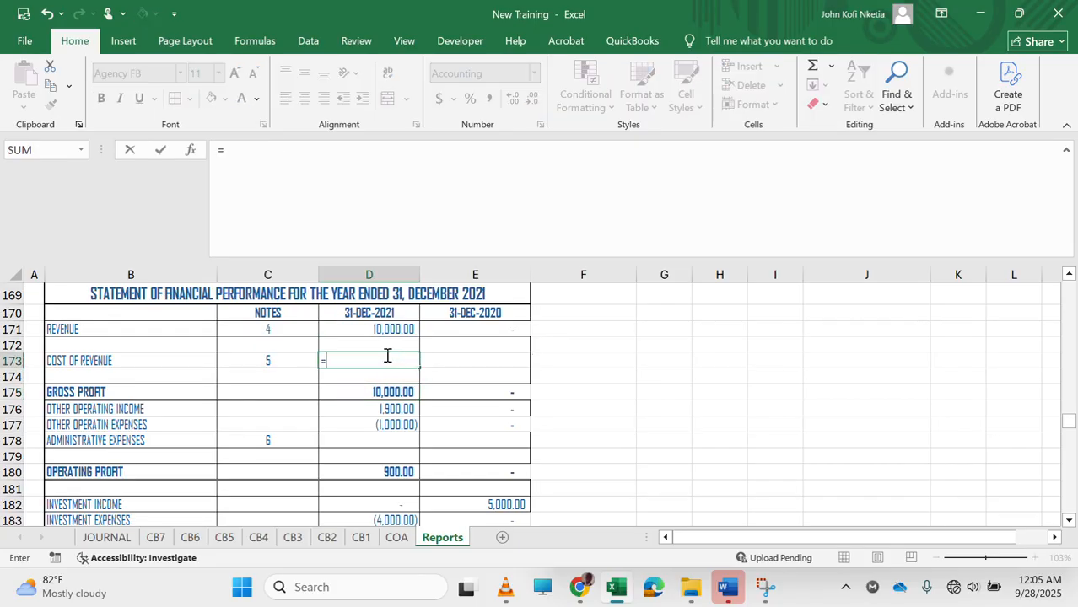
scroll(386, 357, "down", 20)
scroll(386, 355, "down", 3)
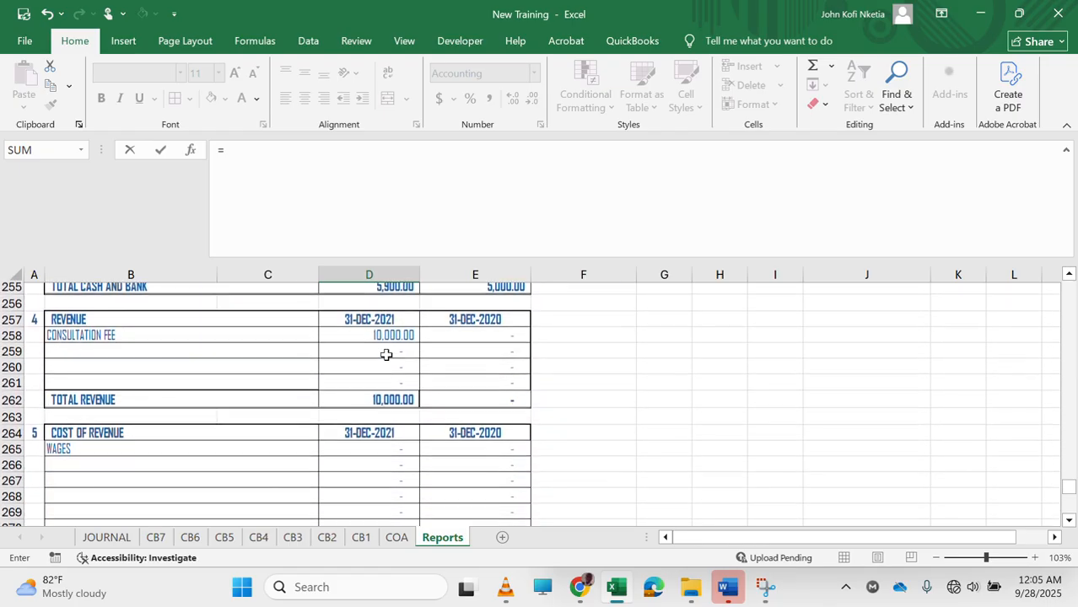
left_click(392, 471)
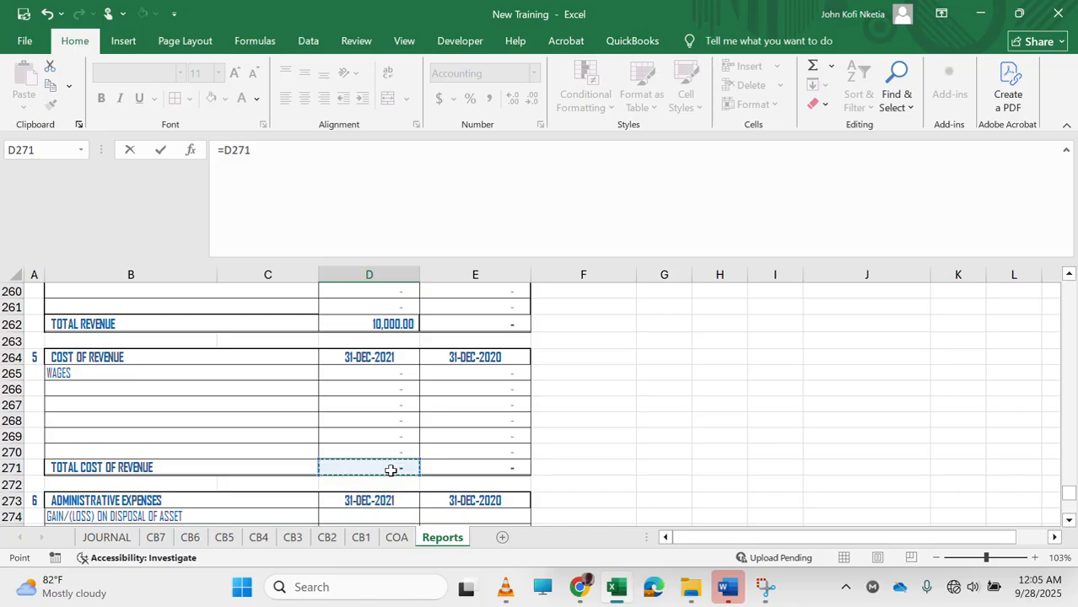
key("Return")
key("Up")
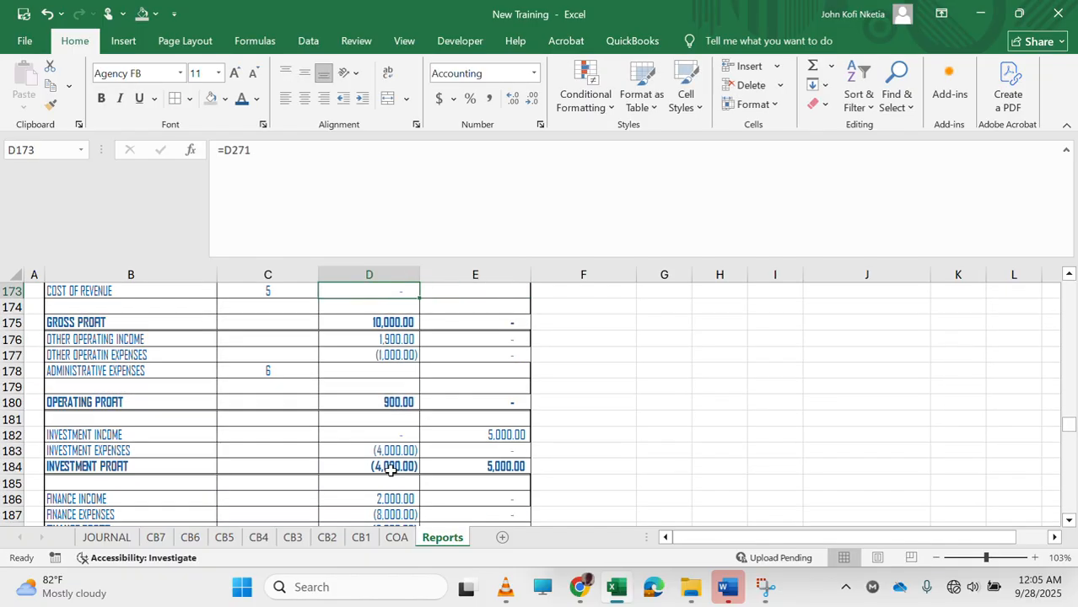
left_click_drag(419, 300, 496, 302)
Bring total administrative expenses into the Administrative Expenses line by entering =D289 in D178 and filling it across to E178.
left_click(380, 369)
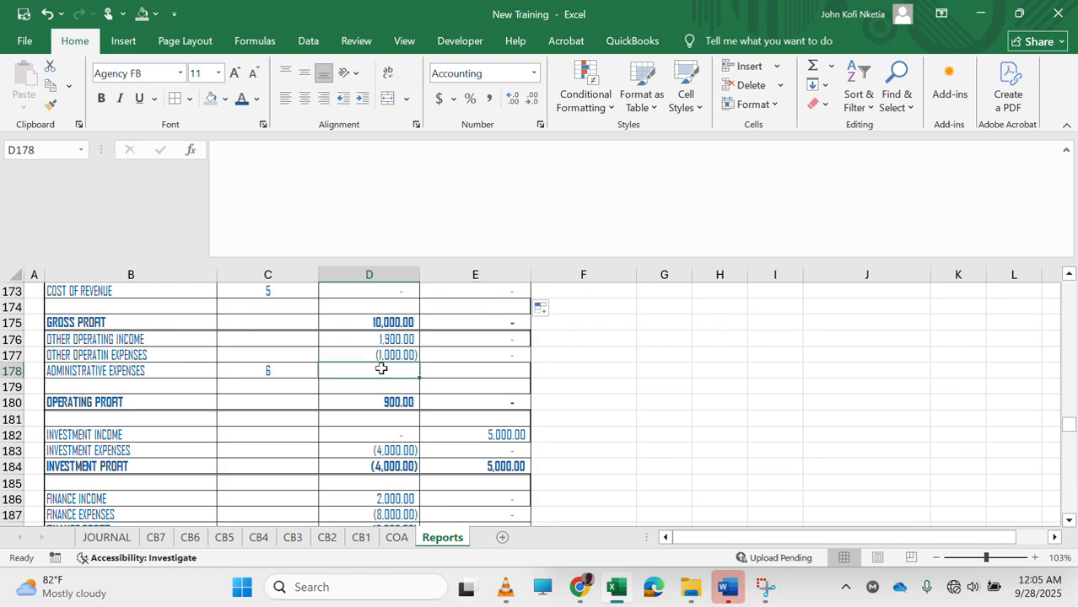
type("=")
scroll(380, 368, "down", 18)
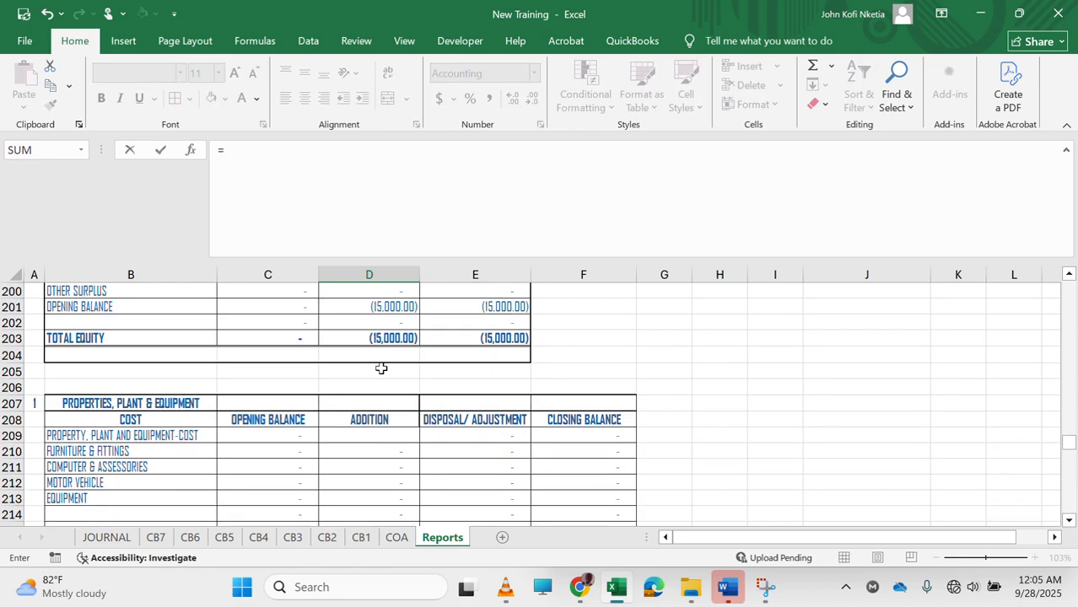
scroll(381, 368, "down", 6)
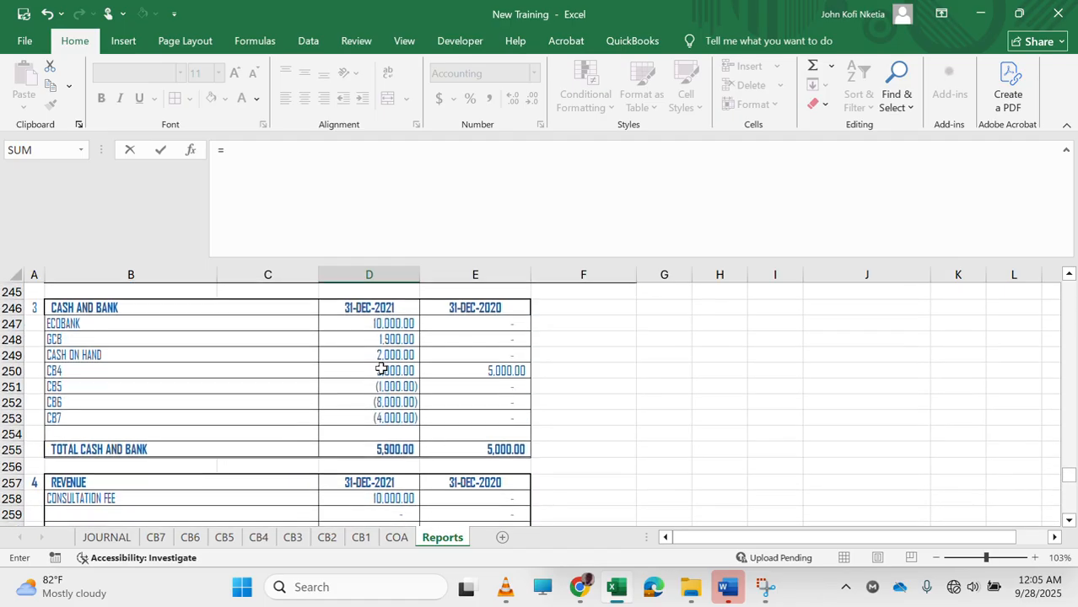
scroll(381, 368, "down", 8)
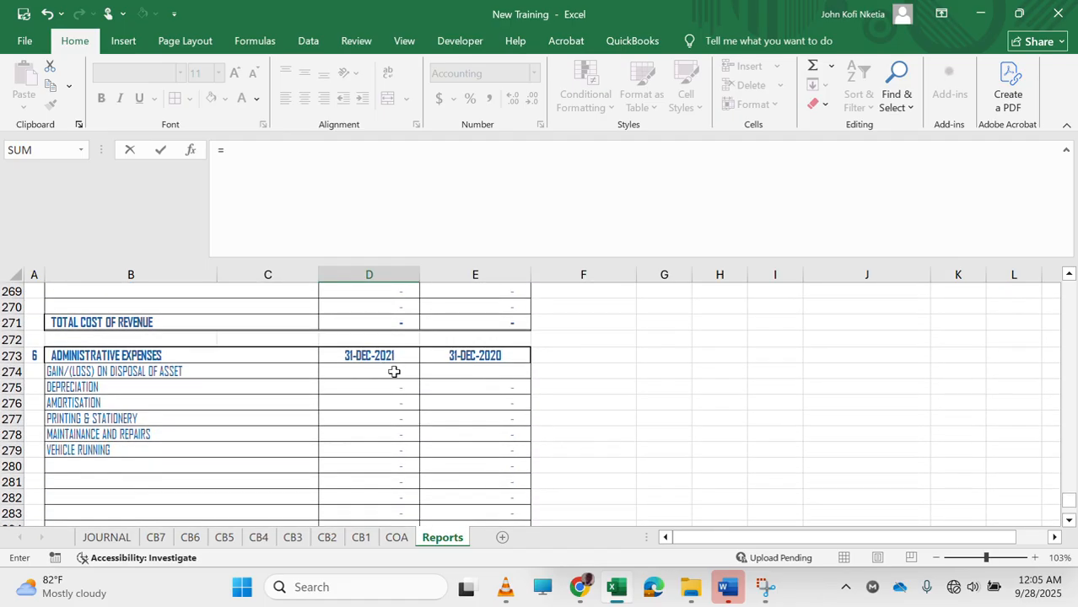
scroll(382, 369, "down", 3)
left_click(378, 462)
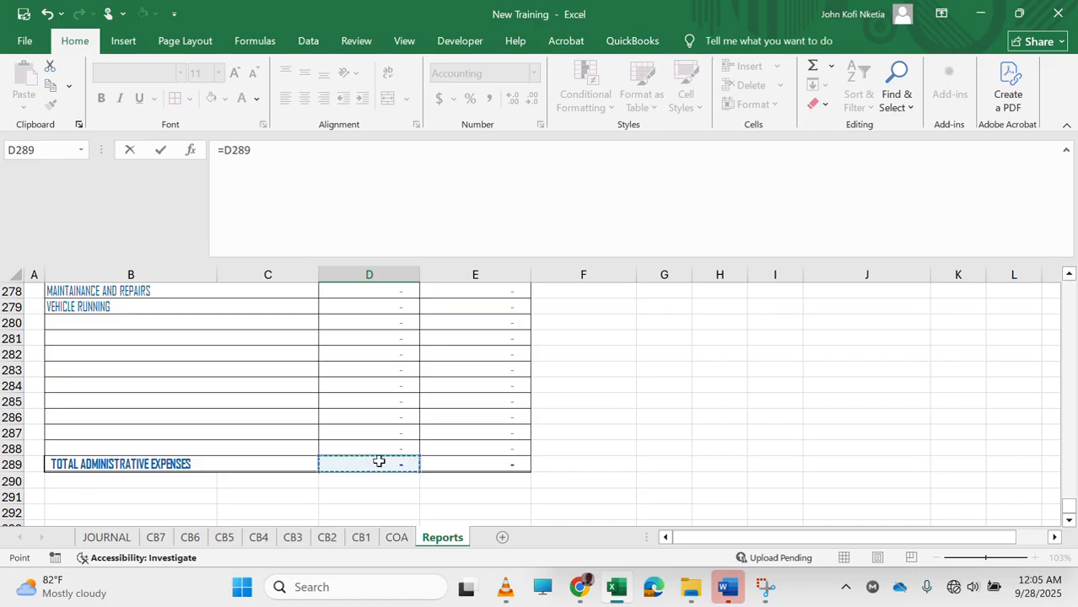
key("ctrl+Return")
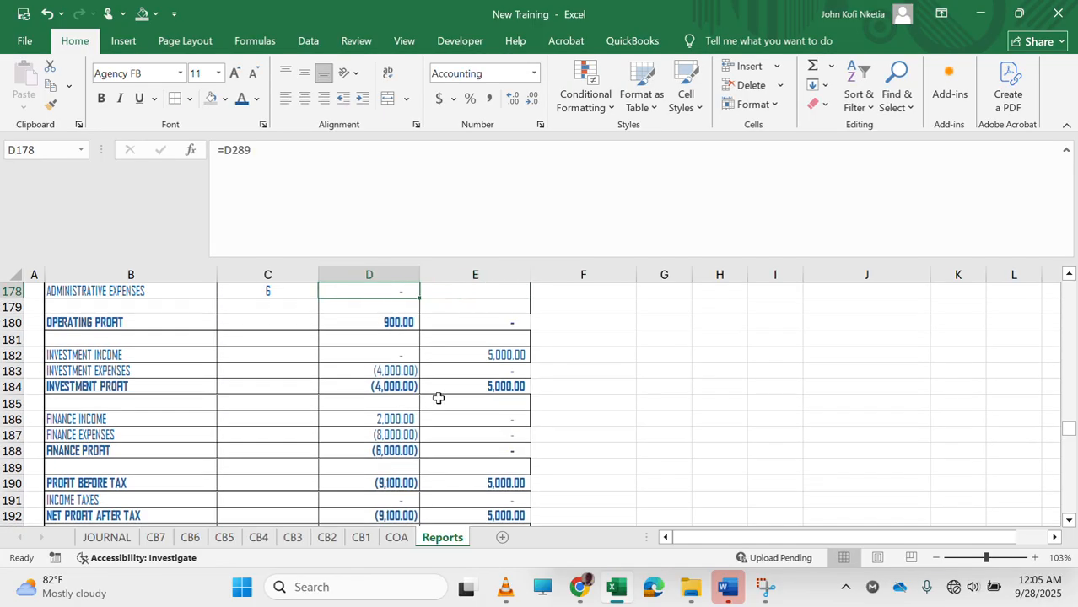
left_click_drag(423, 297, 493, 302)
In the Statement of Financial Position, link the Property, Plant and Equipment note reference in C123 to its note number in A207.
scroll(453, 352, "up", 1)
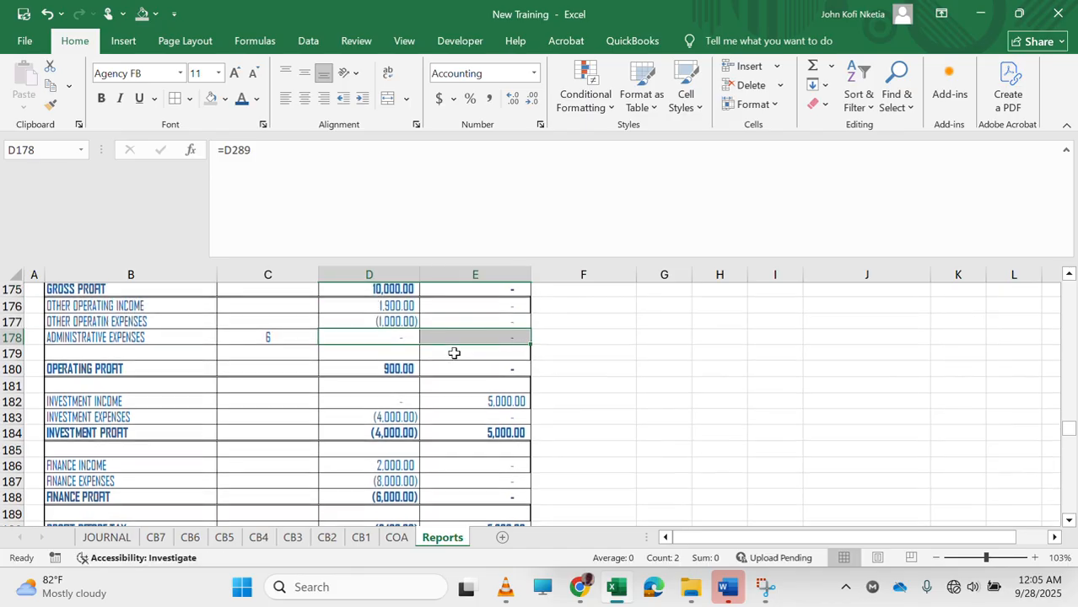
scroll(454, 352, "down", 2)
scroll(453, 352, "up", 5)
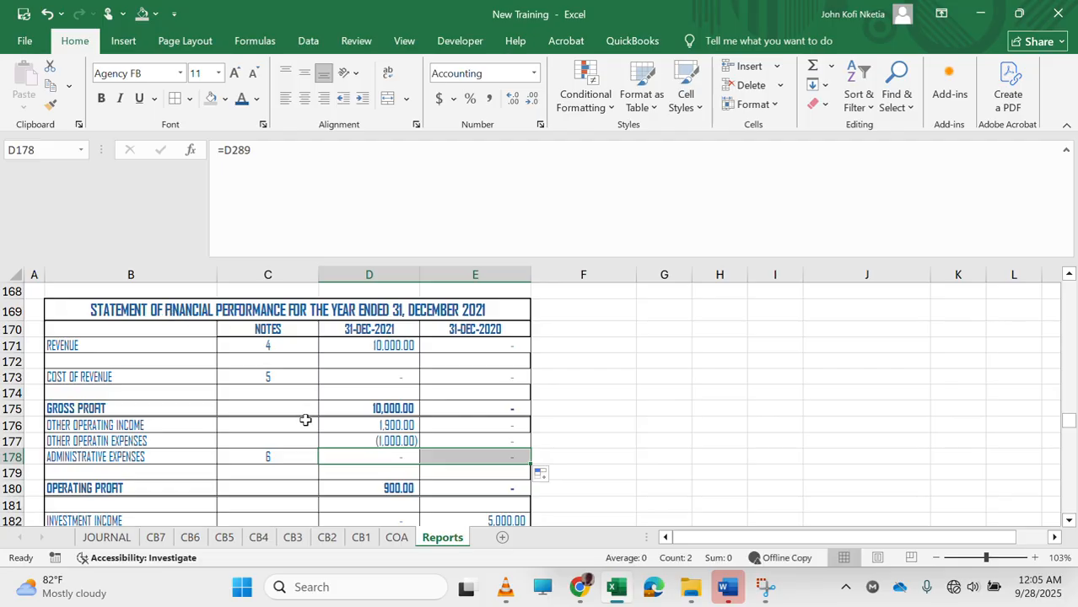
scroll(305, 419, "up", 7)
scroll(305, 419, "up", 8)
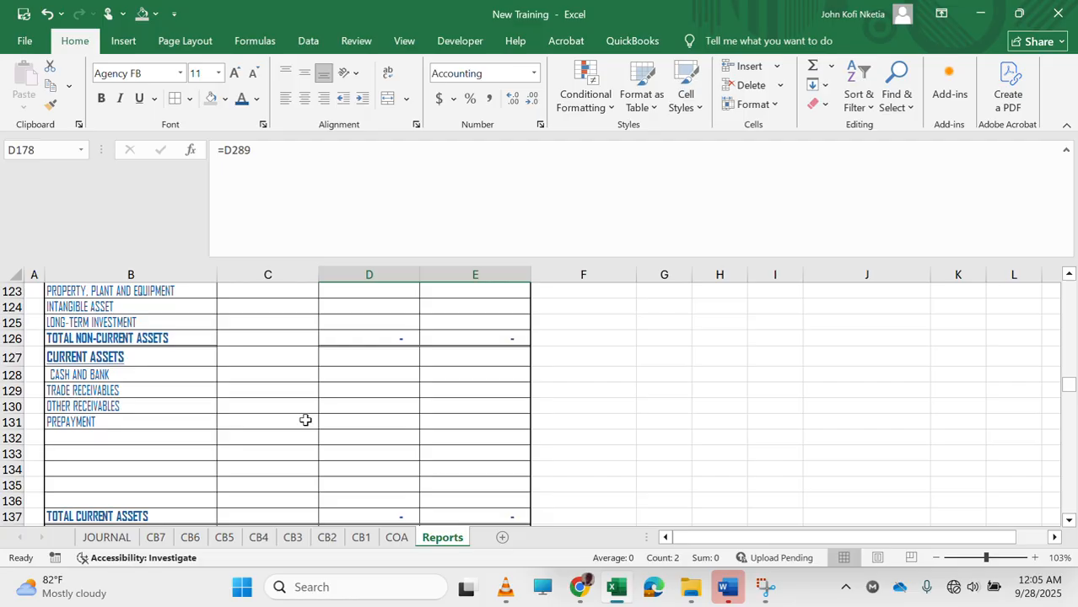
scroll(305, 420, "up", 5)
scroll(336, 507, "down", 1)
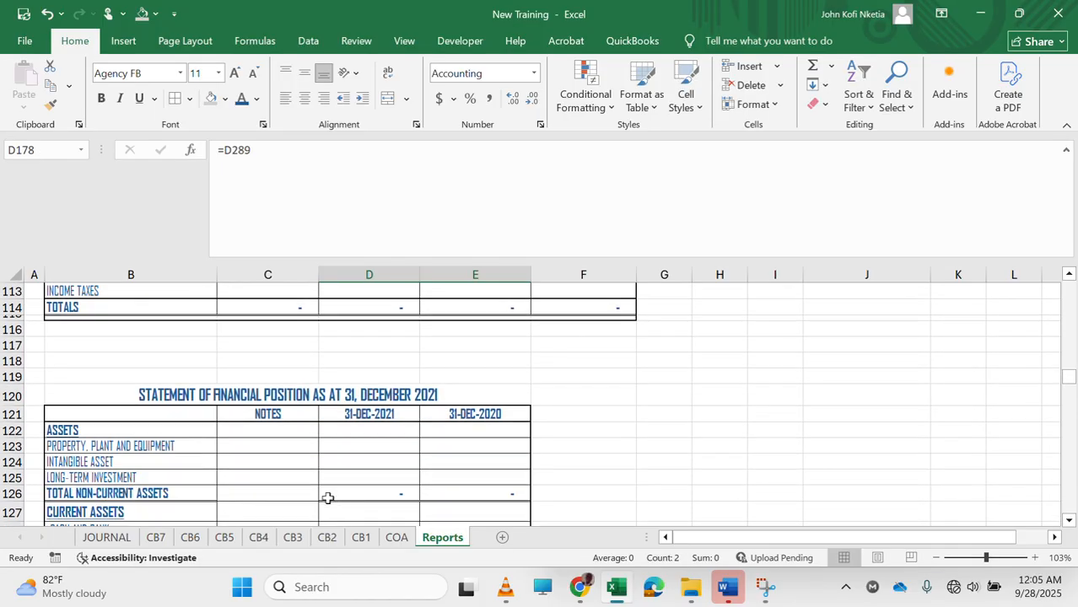
left_click(286, 447)
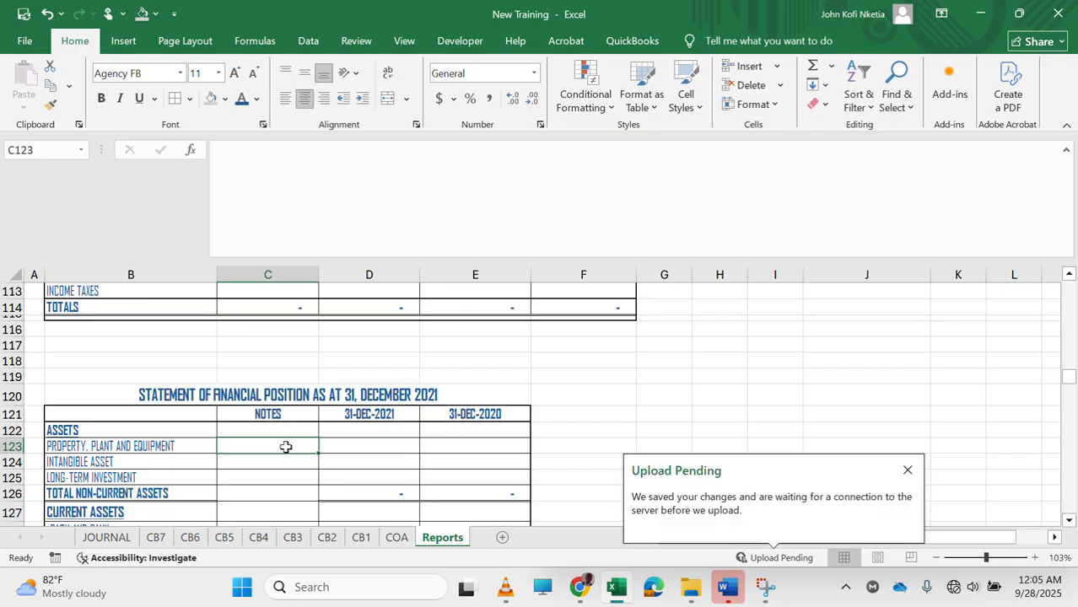
type("=")
scroll(286, 447, "down", 3)
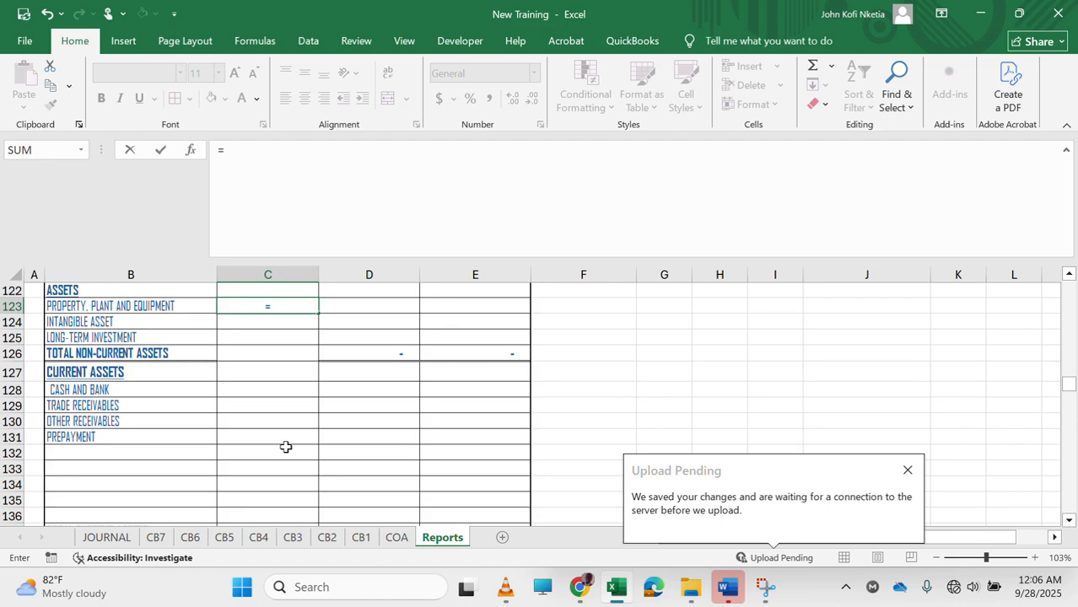
scroll(286, 447, "down", 12)
scroll(286, 447, "down", 5)
scroll(286, 447, "down", 3)
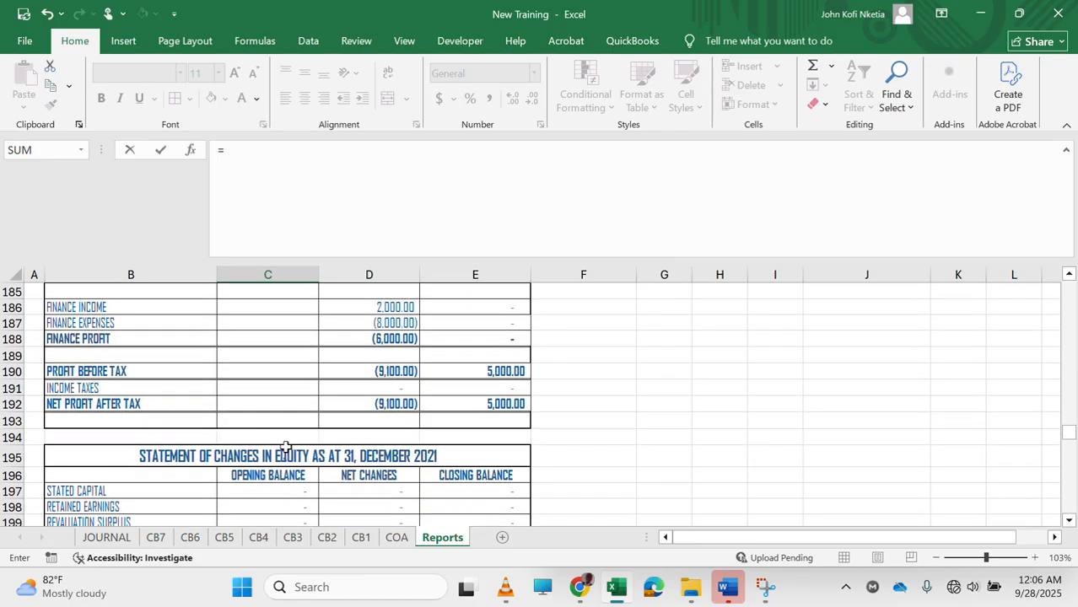
scroll(286, 447, "down", 4)
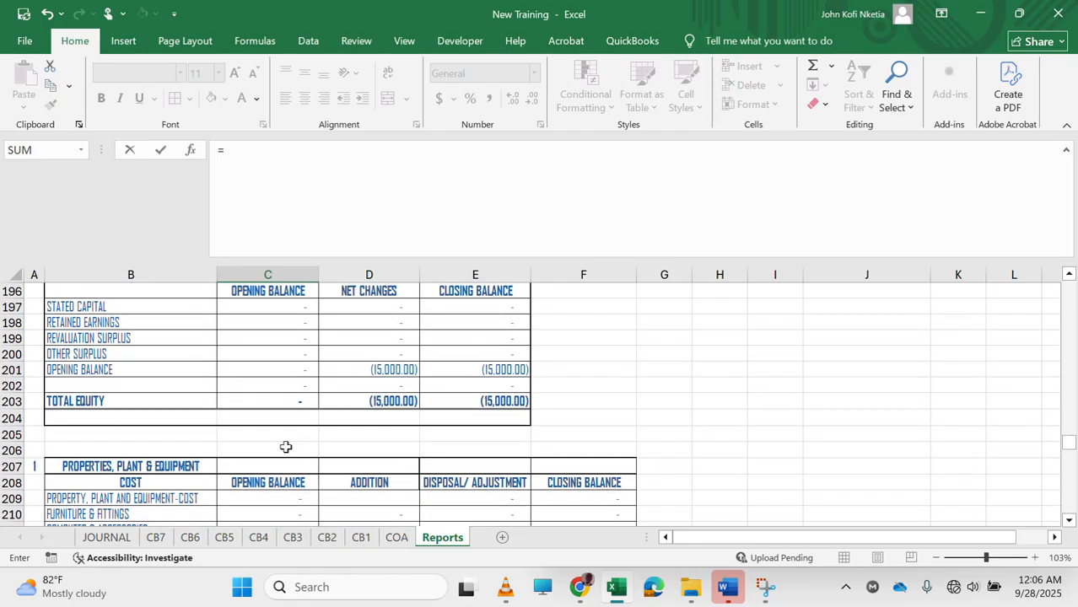
left_click(30, 461)
key("Escape")
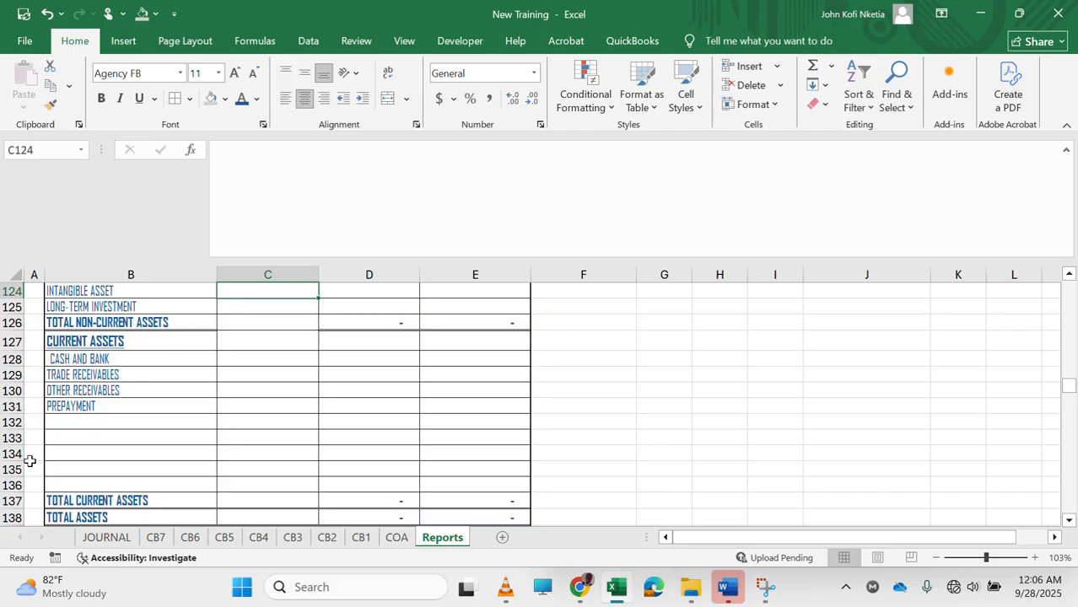
Link the Cash and Bank note reference in C128 to its note number by entering =A246.
scroll(158, 425, "up", 2)
scroll(159, 426, "down", 1)
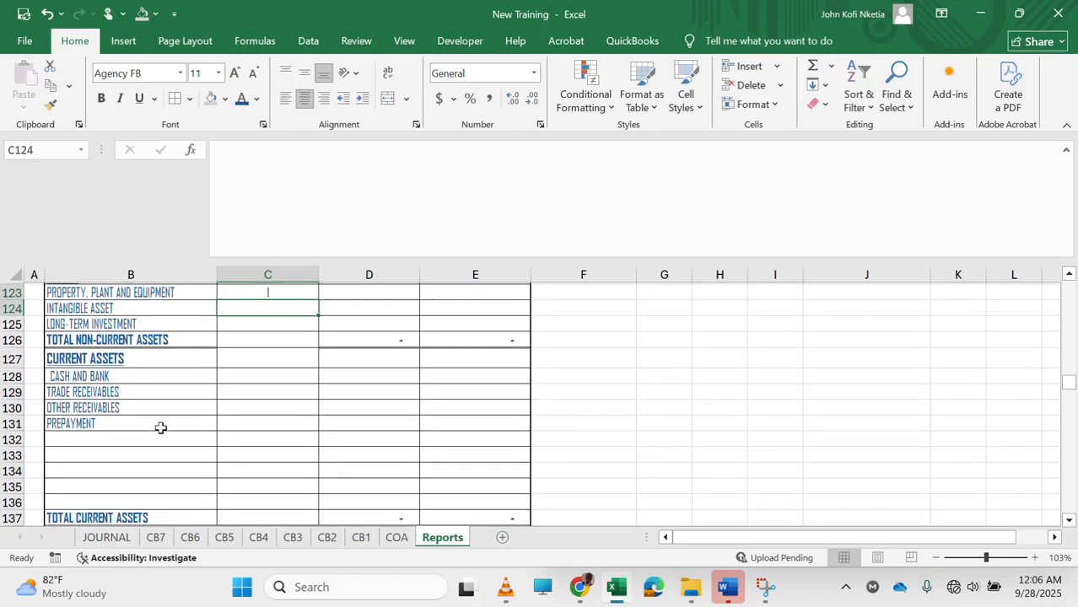
key("Down")
key("Down")
key("Down")
key("Down")
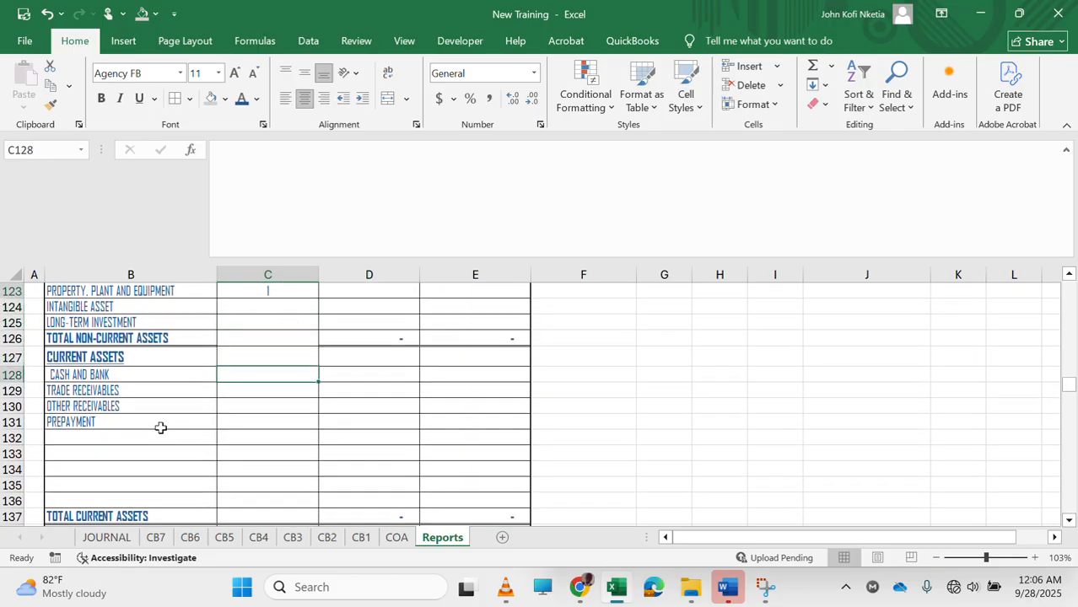
type("=")
scroll(160, 428, "down", 15)
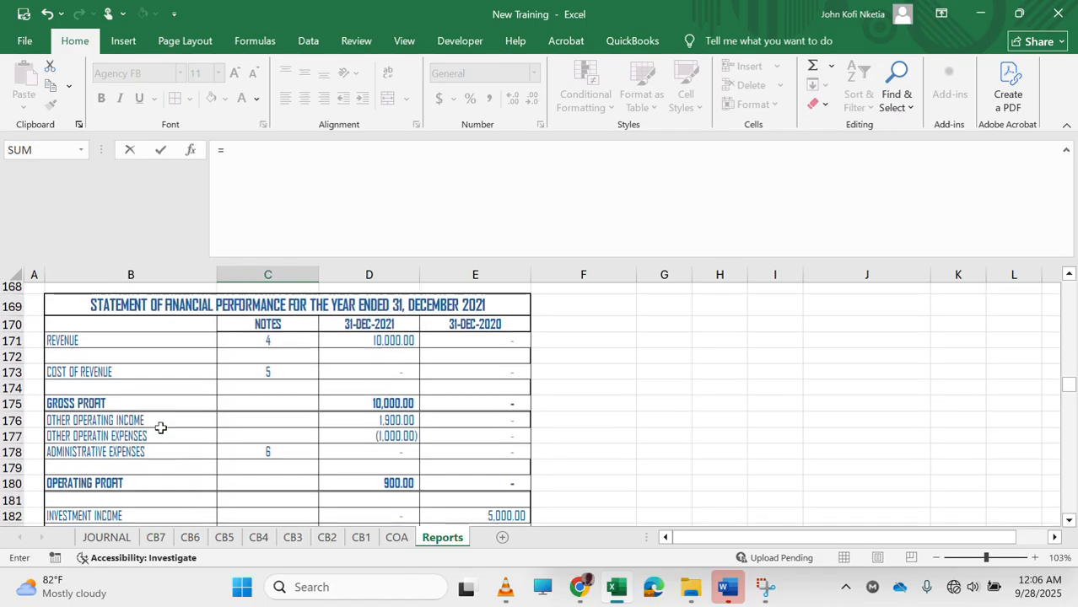
scroll(160, 427, "down", 16)
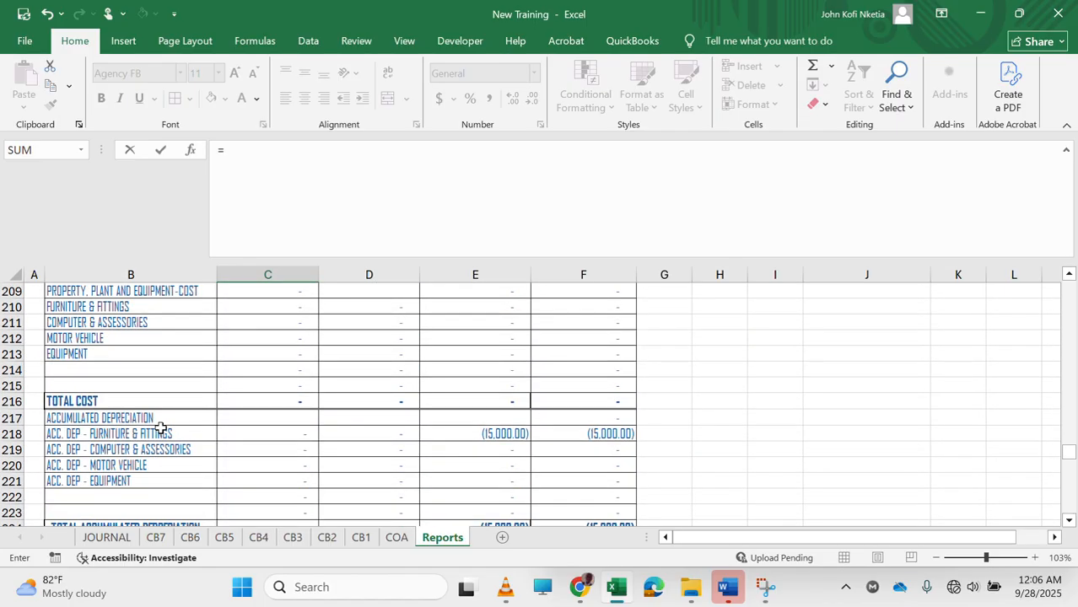
scroll(117, 453, "down", 4)
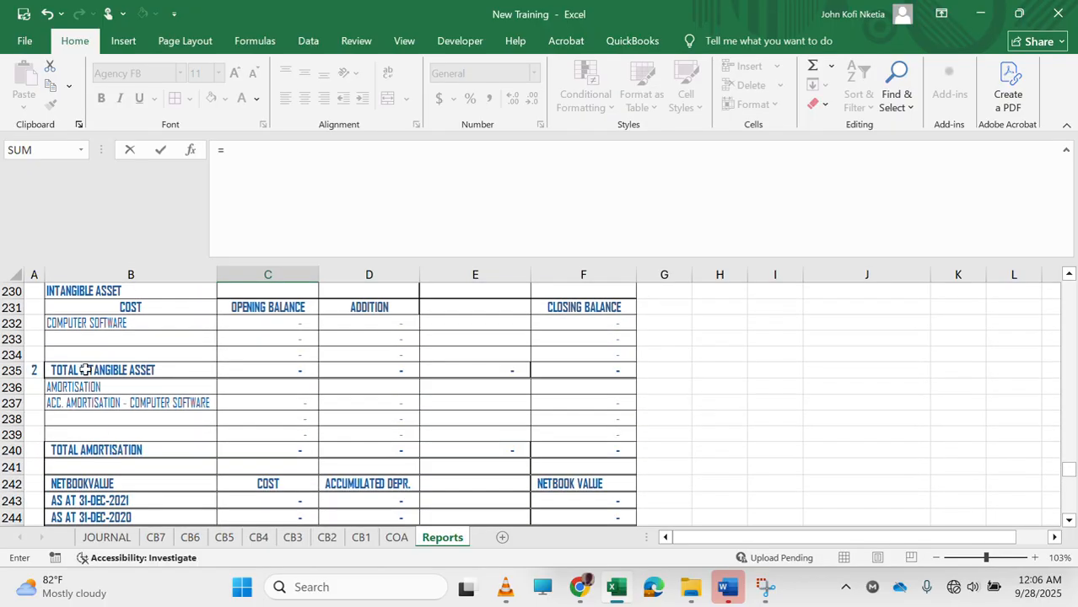
scroll(85, 370, "down", 3)
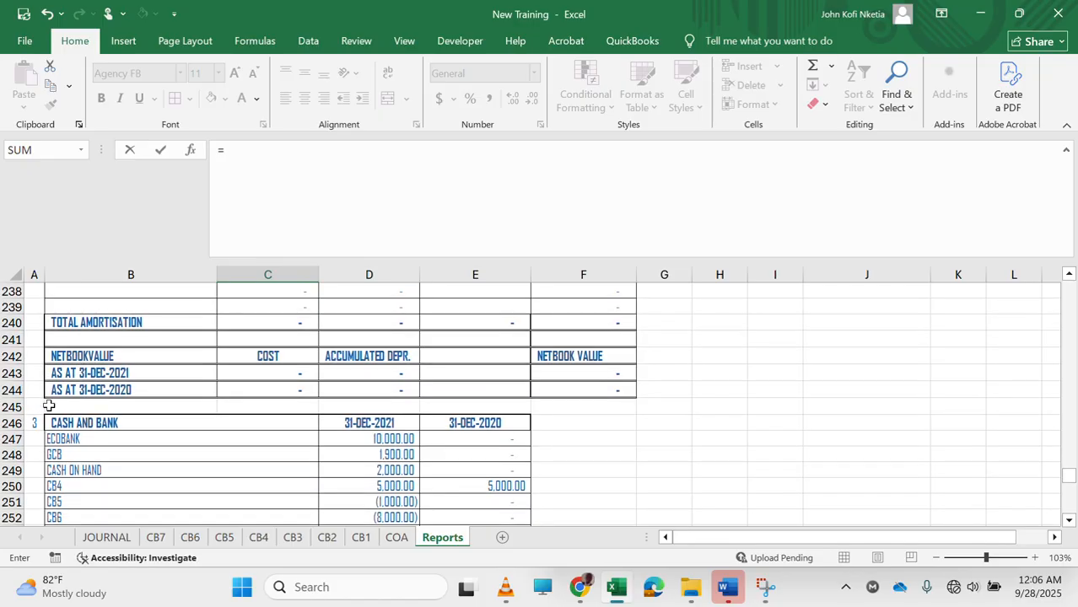
key("Return")
Link the Intangible Asset note reference in C124 to its note number in A235.
key("Up")
key("Up")
key("Up")
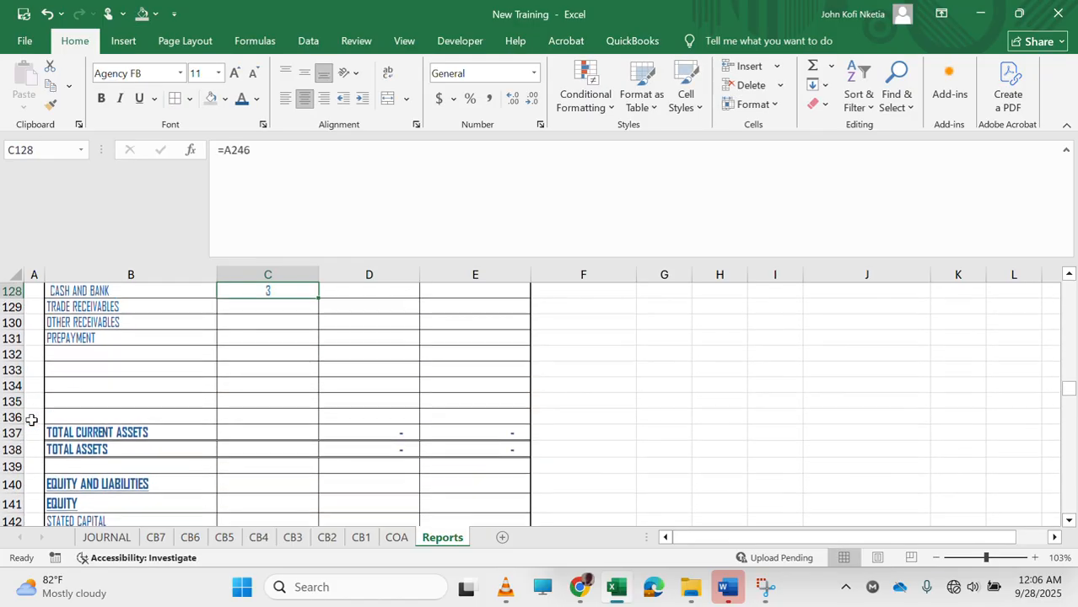
key("Up")
key("Up")
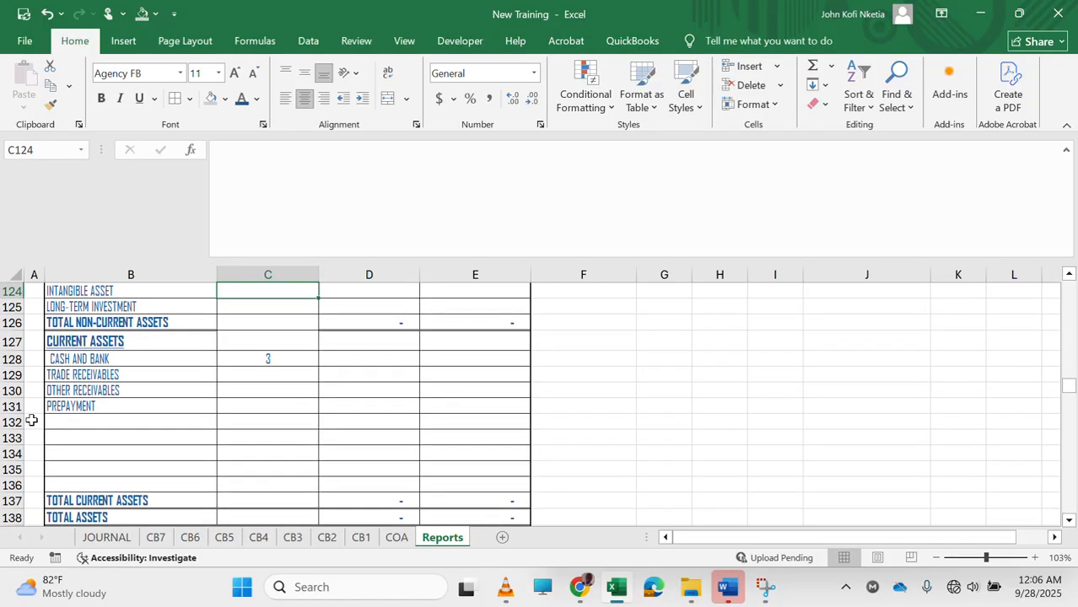
type("=")
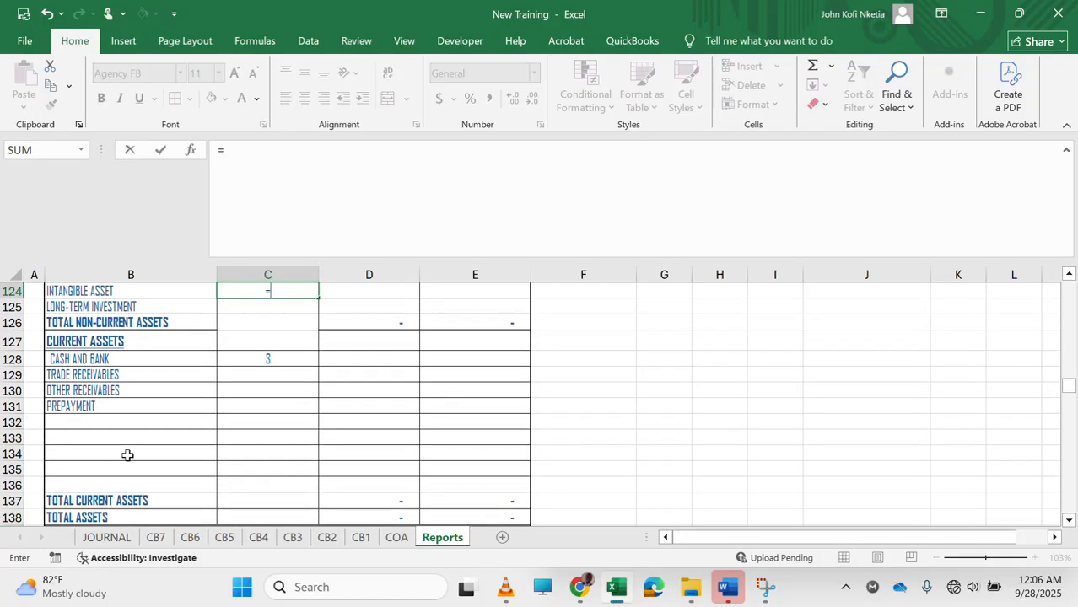
scroll(131, 454, "down", 20)
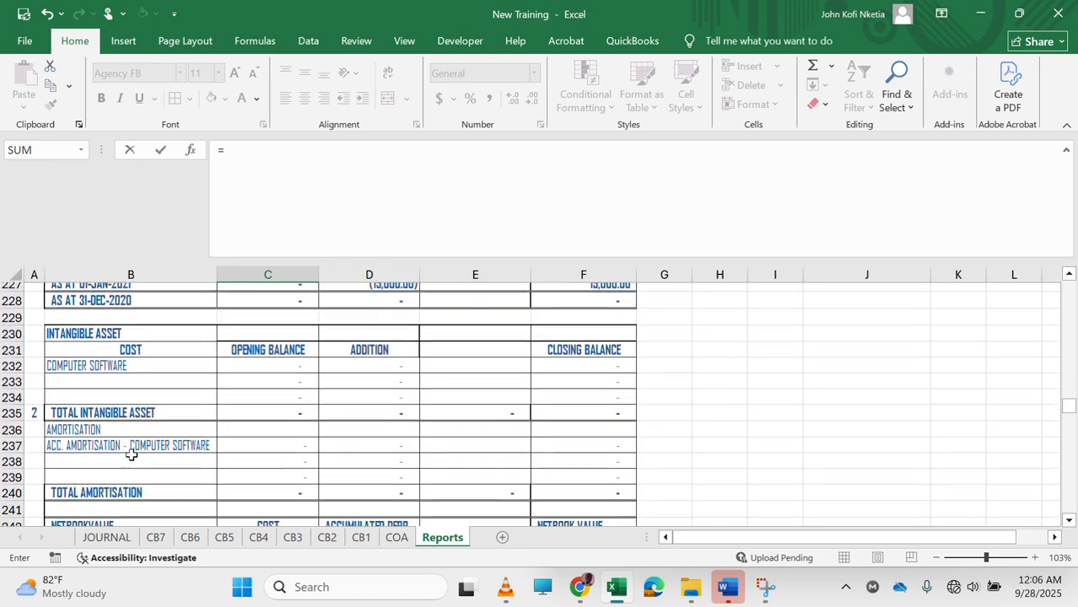
left_click(33, 405)
key("Return")
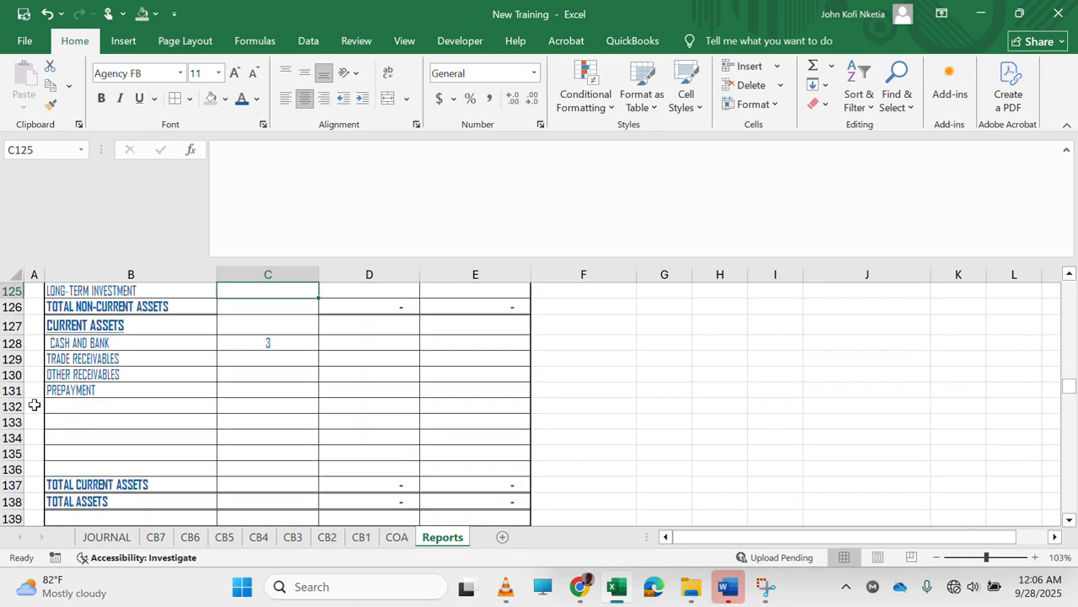
Link the 31-Dec-2021 Property, Plant and Equipment amount in D123 to the 01-Jan-2021 net book value in F227.
scroll(321, 396, "up", 4)
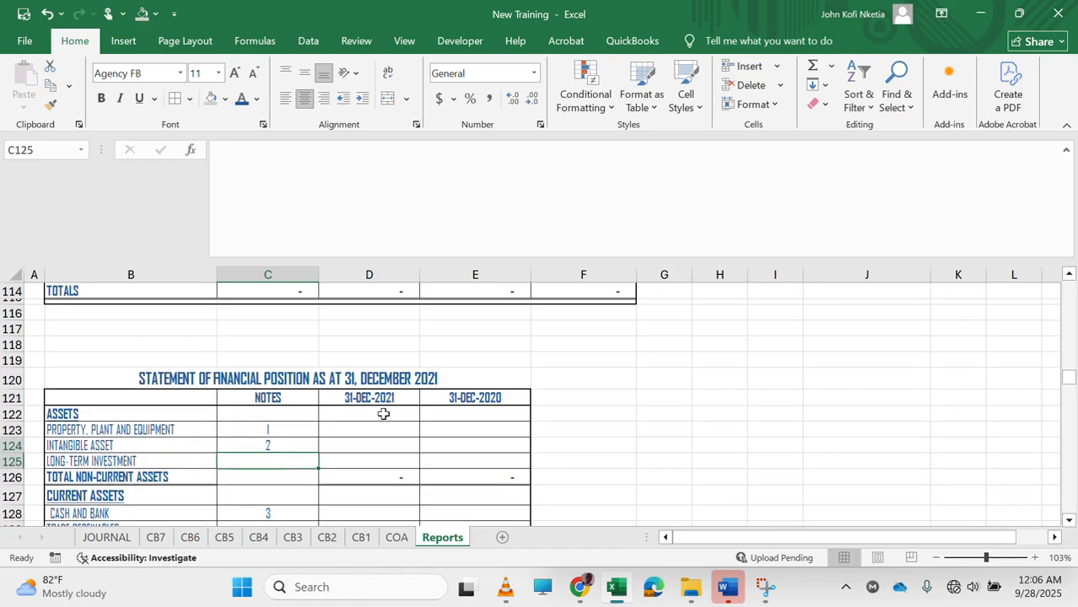
left_click(383, 424)
type("=")
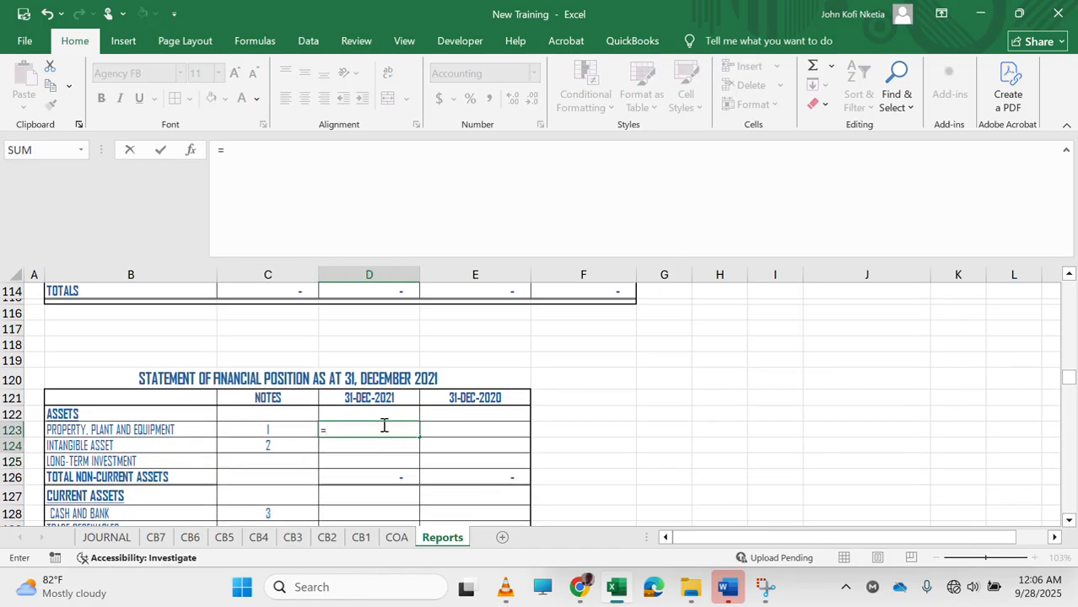
scroll(383, 425, "down", 20)
scroll(383, 425, "down", 8)
scroll(383, 425, "up", 5)
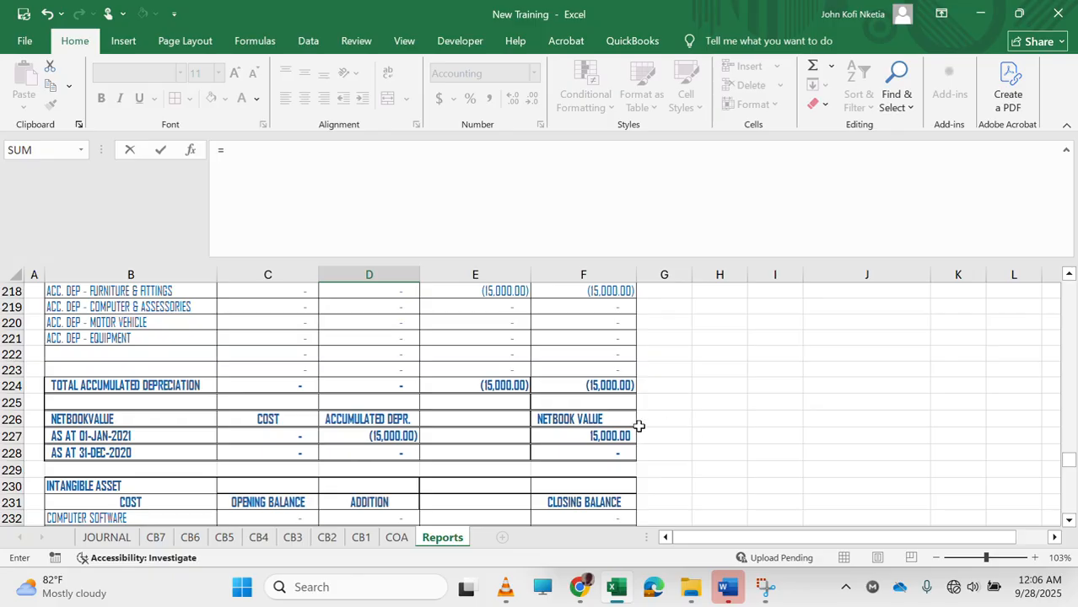
left_click(599, 436)
key("Tab")
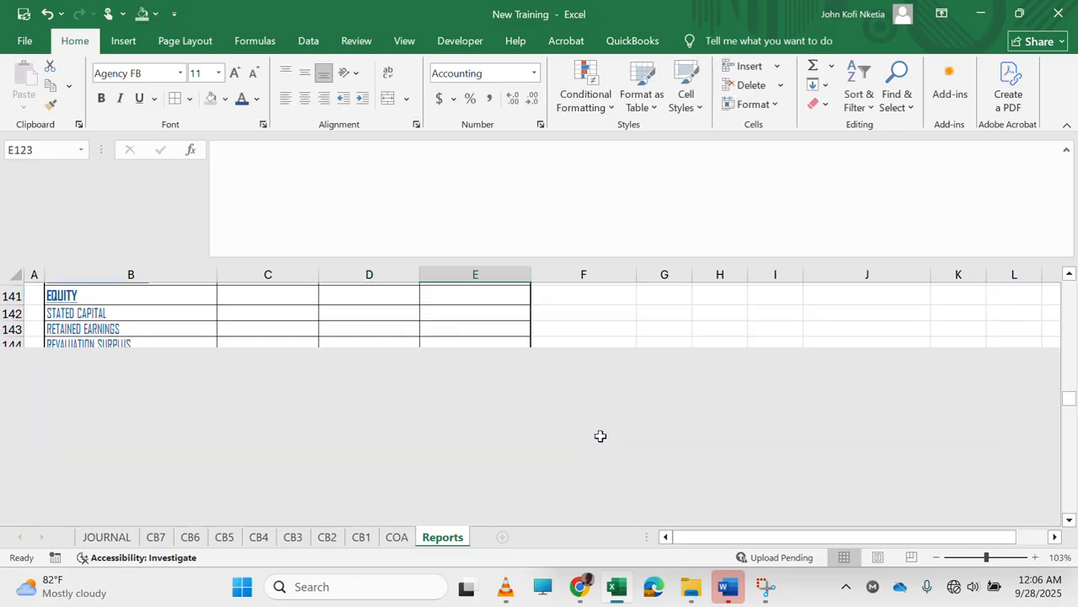
Link the 31-Dec-2020 Property, Plant and Equipment amount in E123 to the 31-Dec-2020 net book value in F228.
type("=")
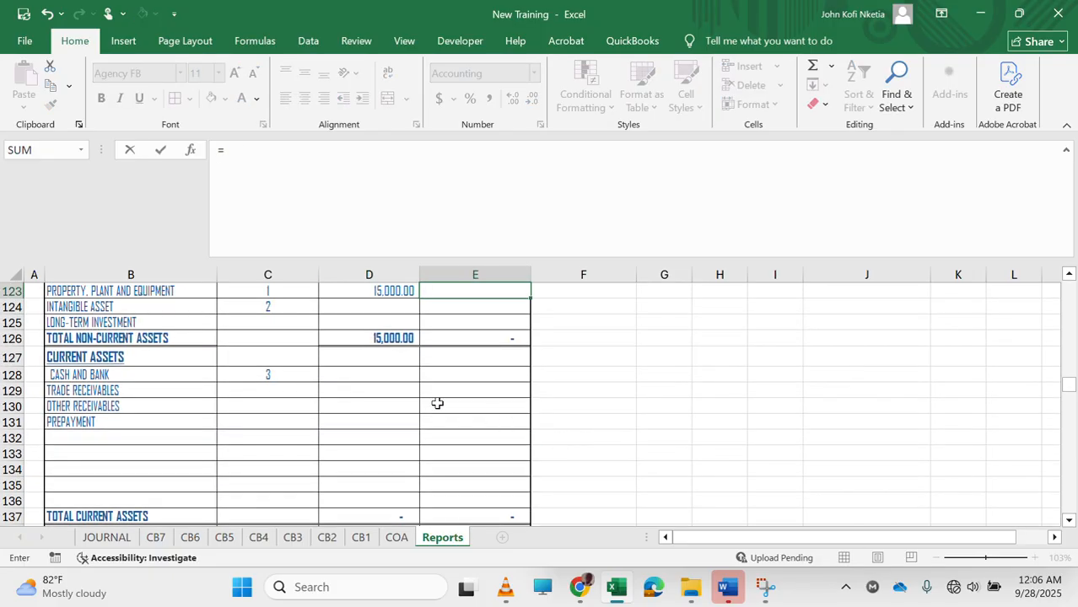
scroll(437, 403, "down", 20)
scroll(437, 403, "up", 9)
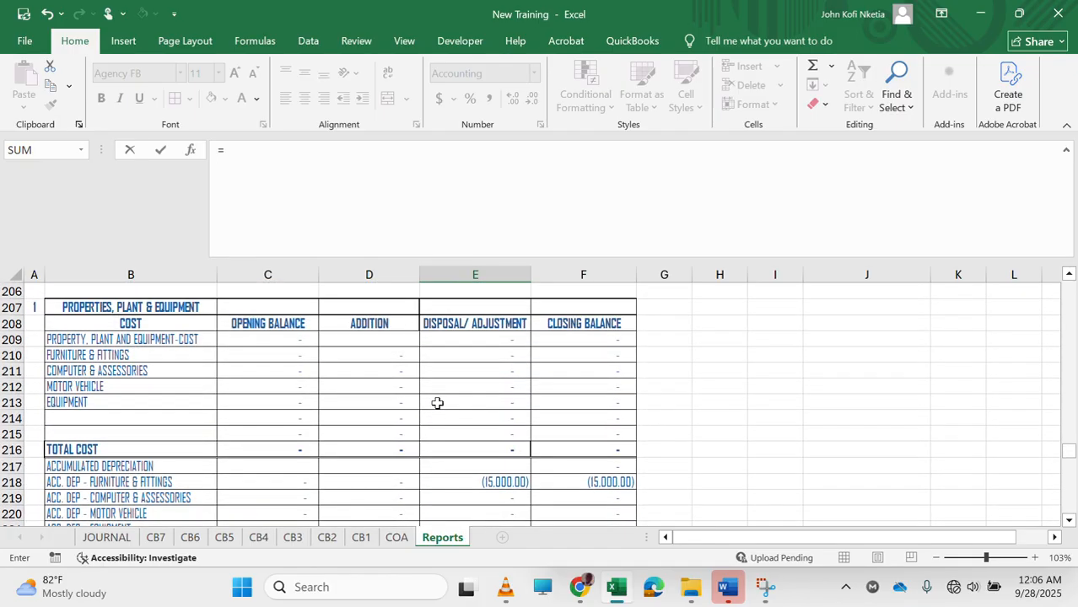
scroll(436, 403, "up", 3)
scroll(428, 417, "down", 7)
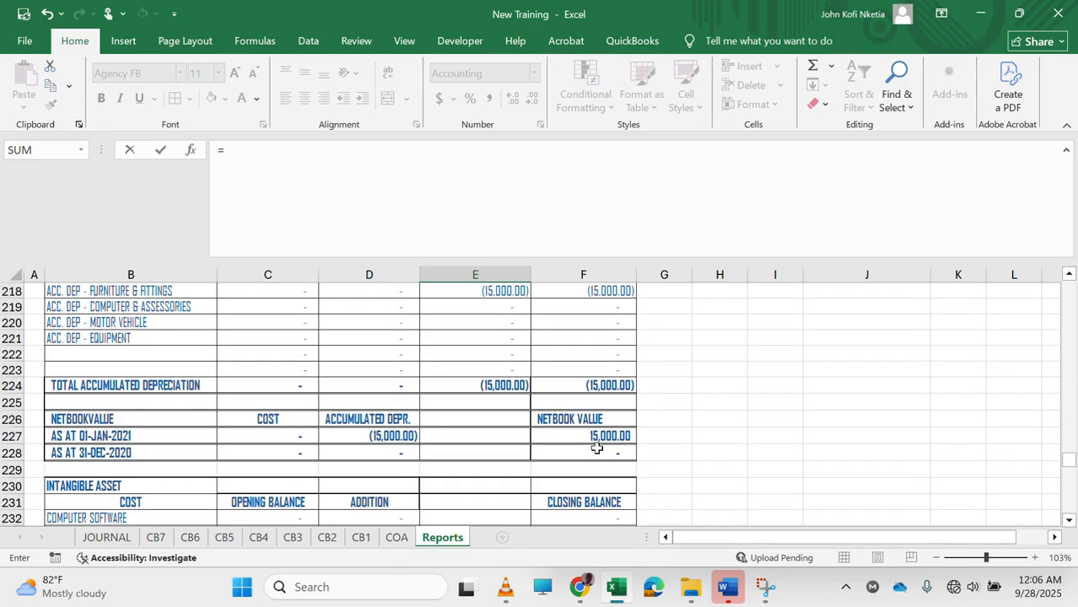
left_click(584, 455)
key("Return")
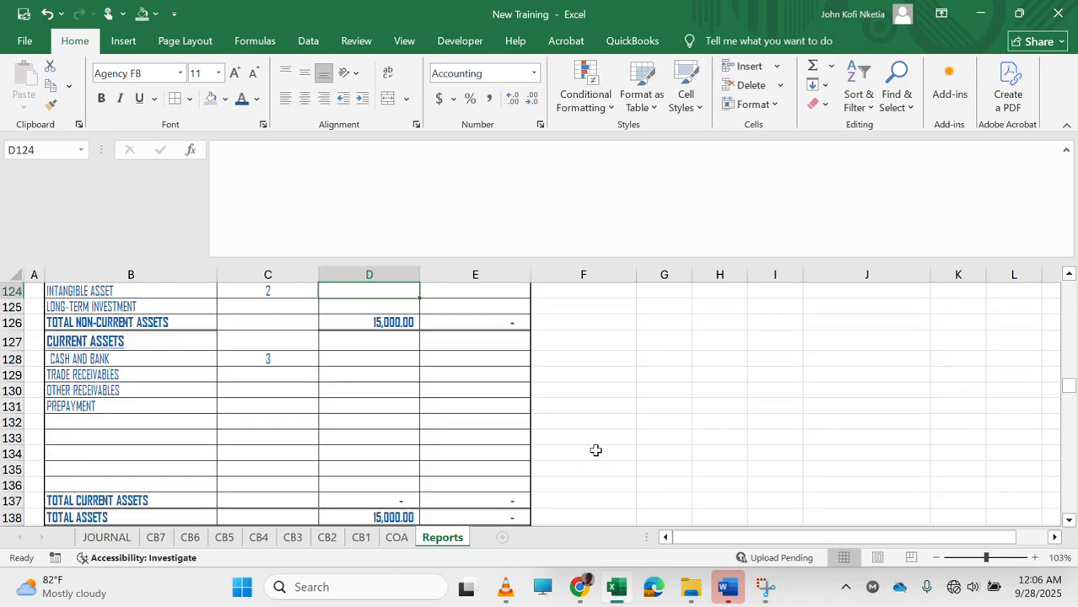
Link the 31-Dec-2021 Intangible Asset amount in D124 to the 31-Dec-2021 net book value in F243.
type("=")
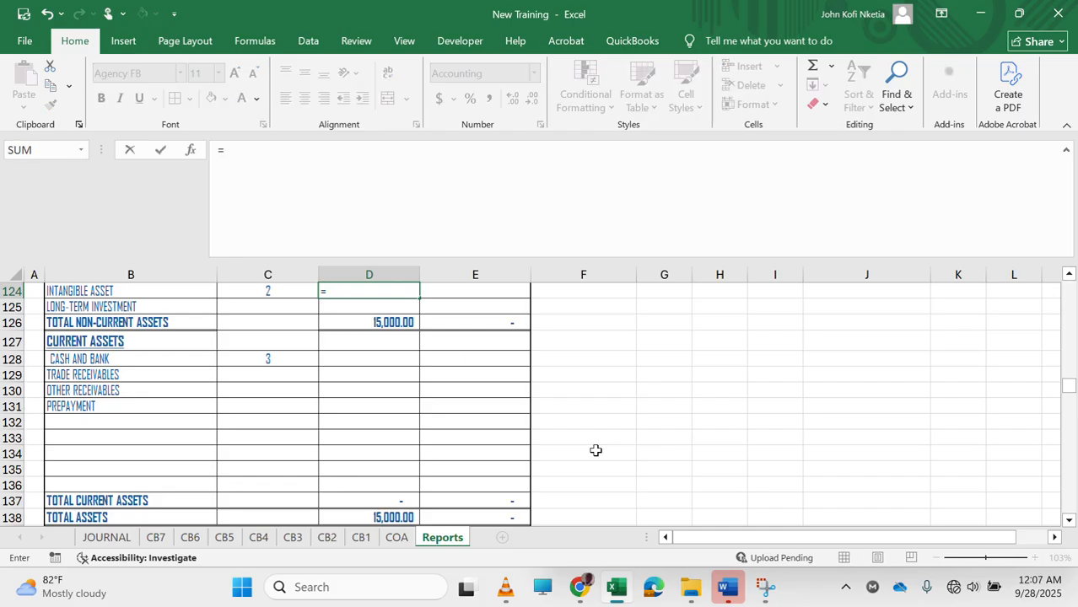
scroll(596, 451, "down", 5)
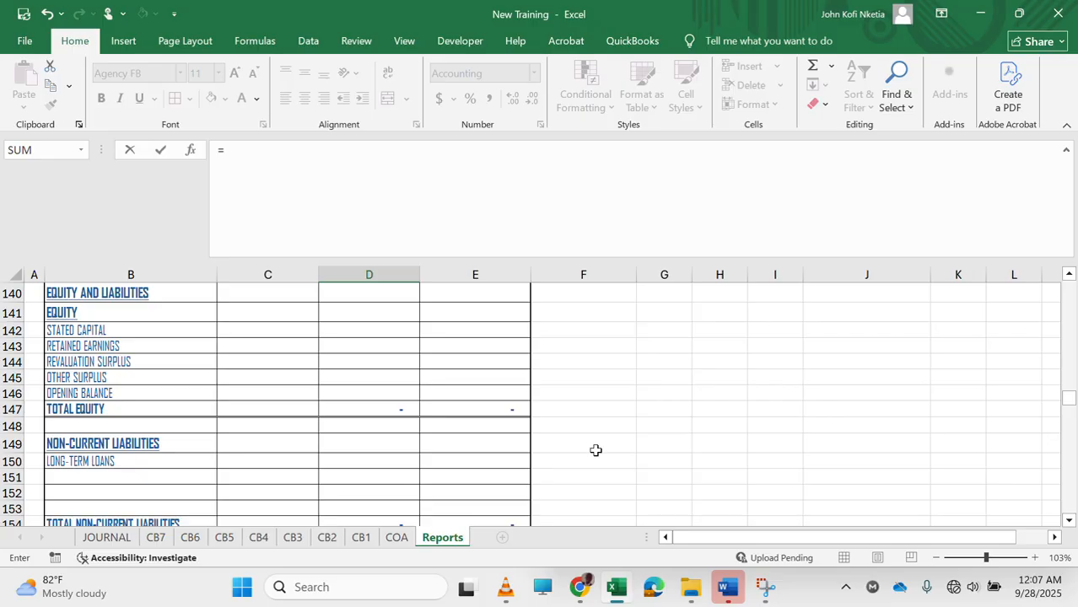
scroll(596, 450, "down", 20)
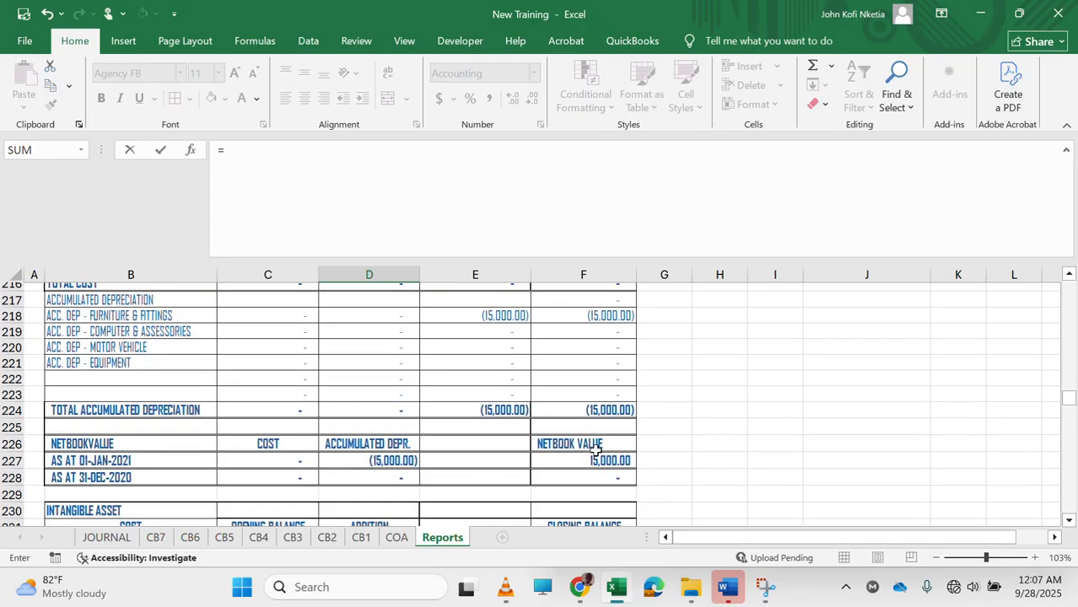
scroll(596, 450, "down", 5)
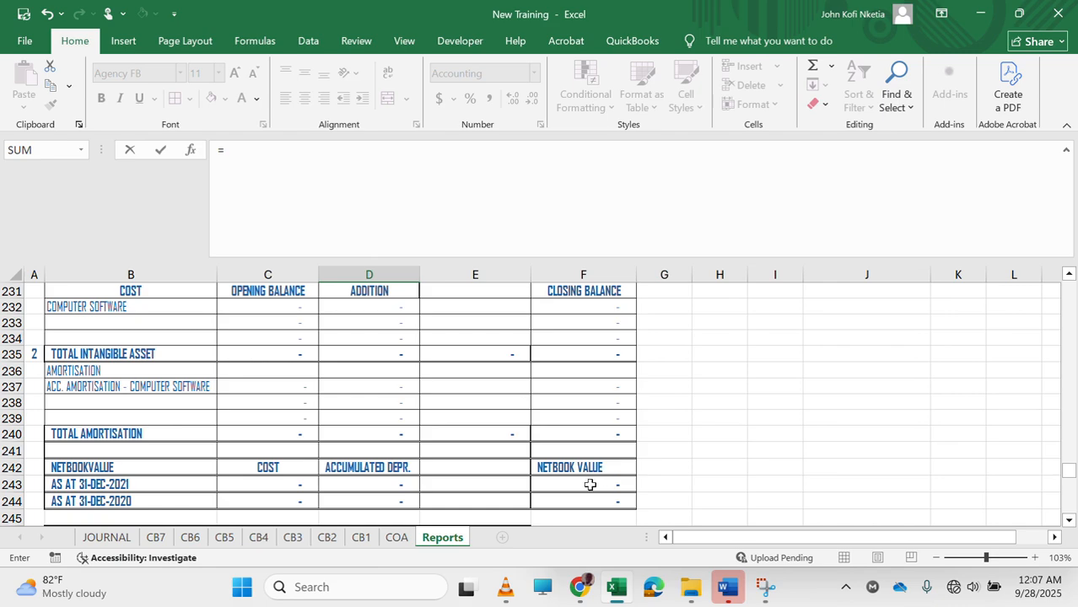
left_click(590, 485)
key("Escape")
Link the 31-Dec-2020 Intangible Asset amount in E124 to the 31-Dec-2020 net book value in F244.
type("=")
scroll(590, 485, "down", 20)
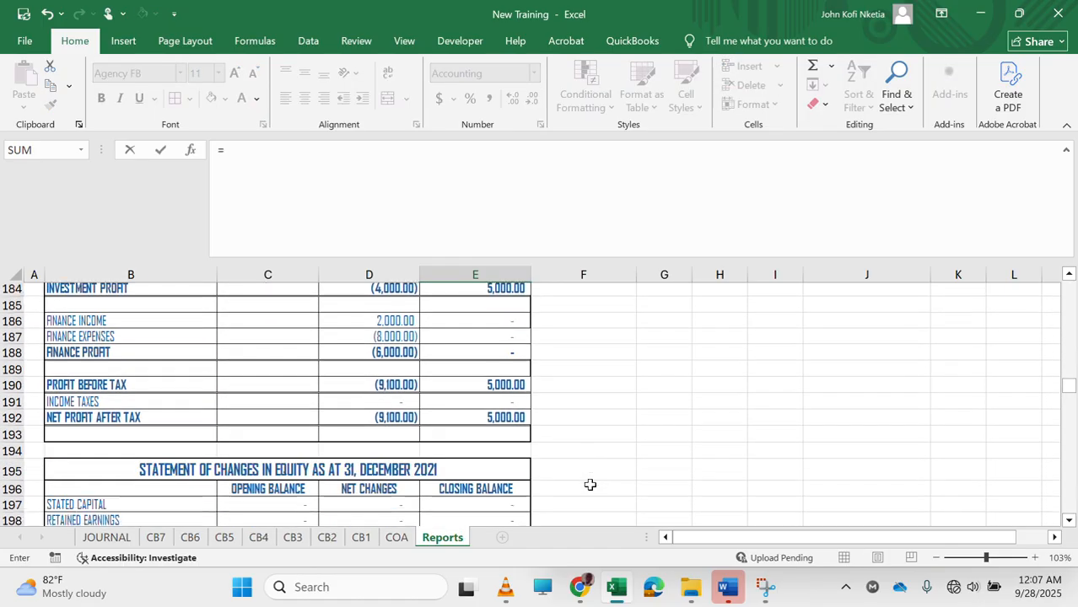
scroll(591, 485, "down", 2)
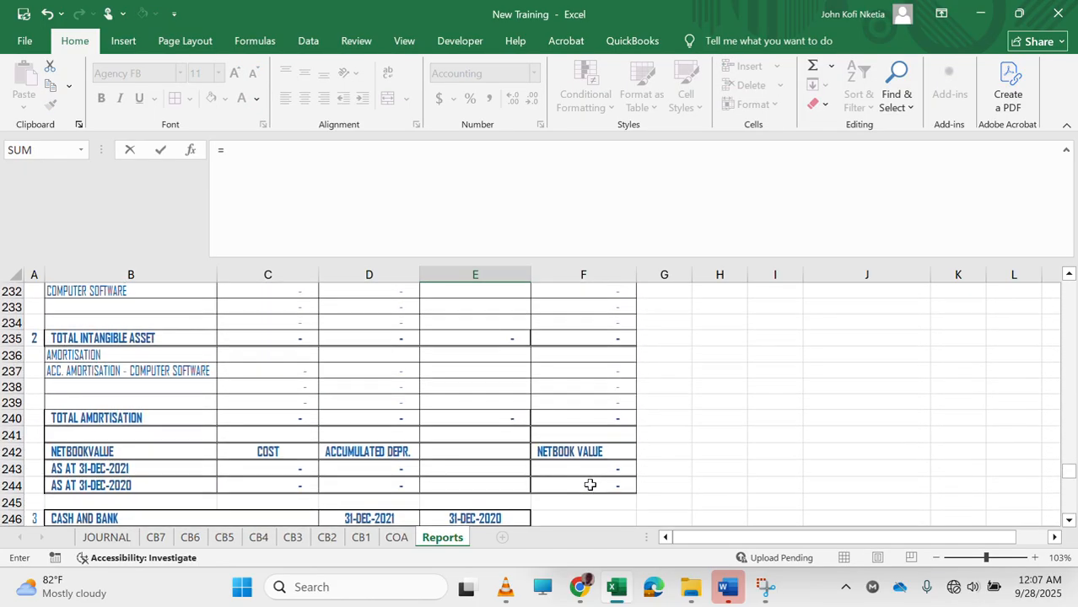
left_click(590, 485)
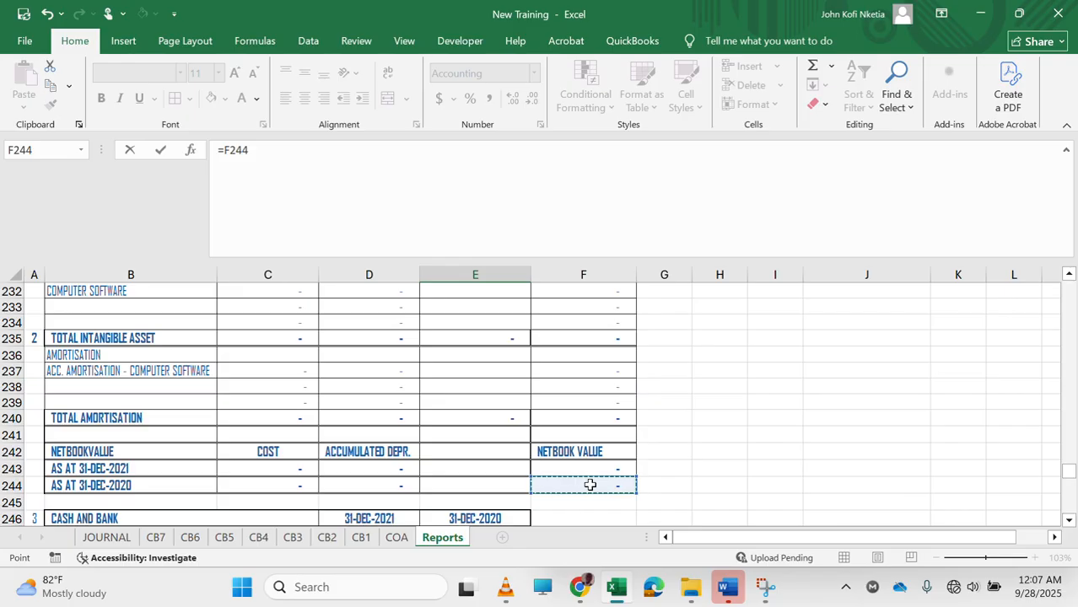
key("Return")
Link the 31-Dec-2021 Cash and Bank amount in D128 to Total Cash and Bank in D255.
key("Up")
key("Up")
key("Down")
key("Down")
key("Down")
key("Down")
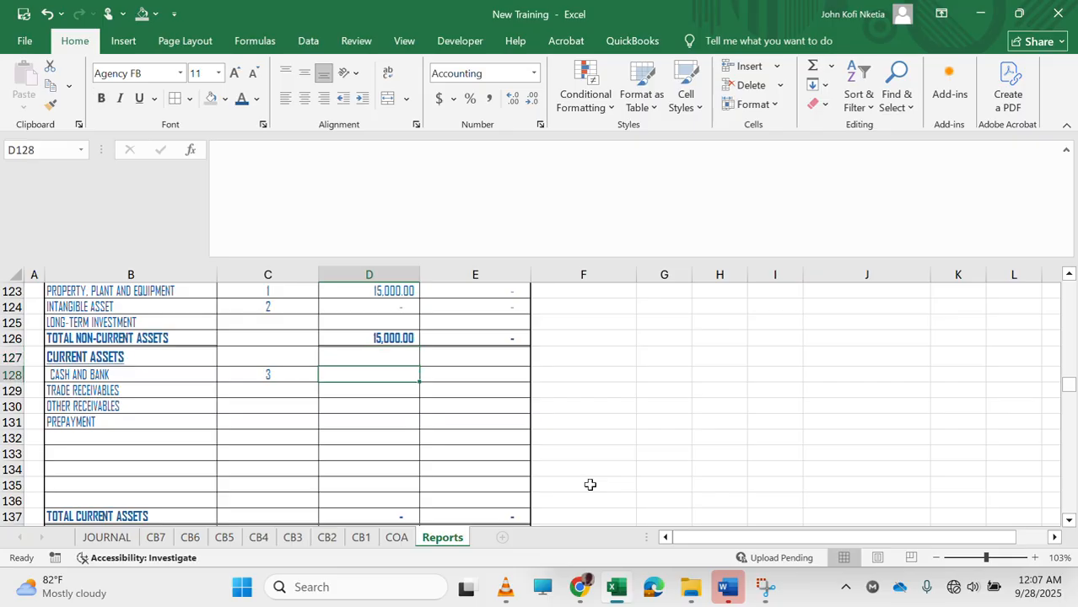
type("=")
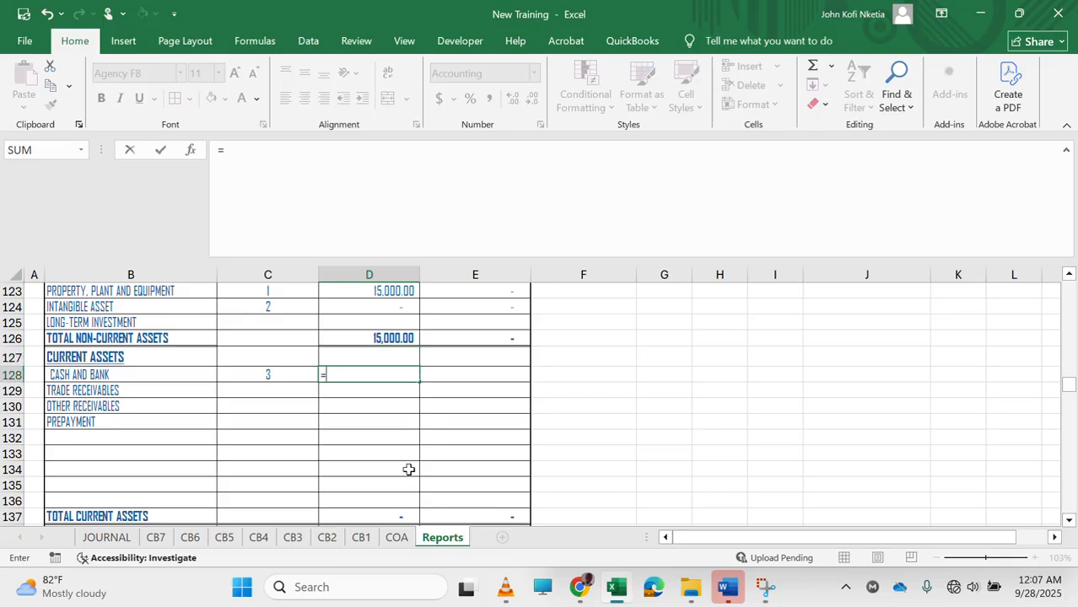
scroll(408, 469, "down", 20)
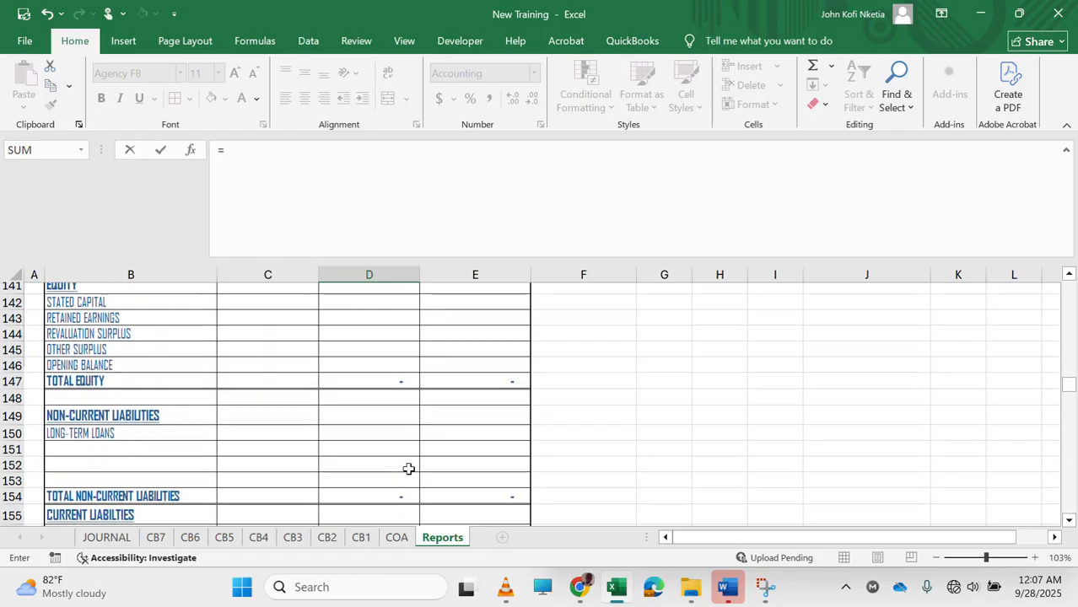
scroll(408, 468, "down", 16)
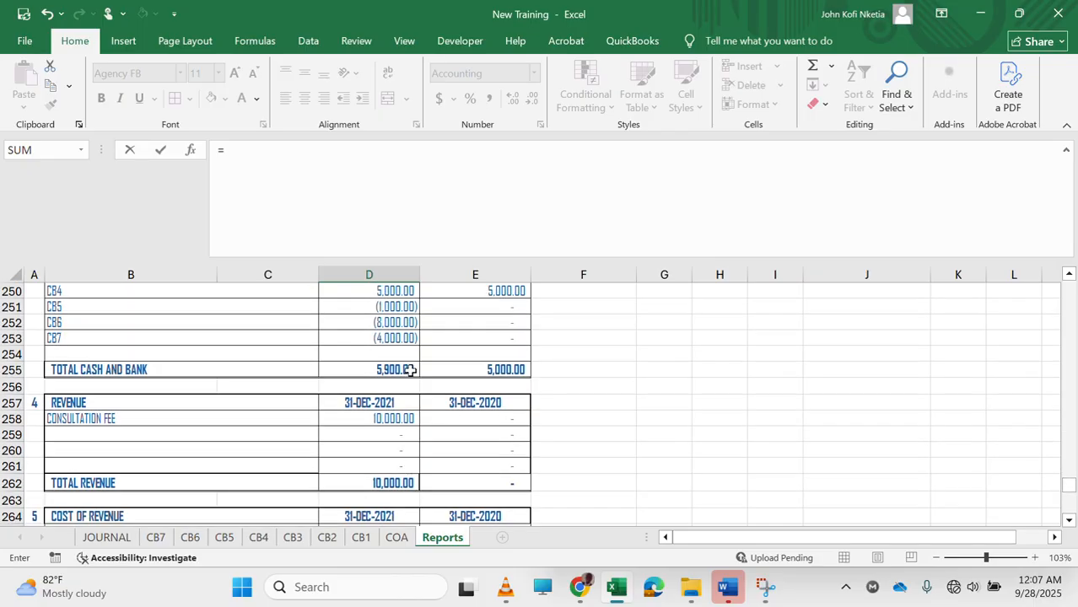
left_click(410, 369)
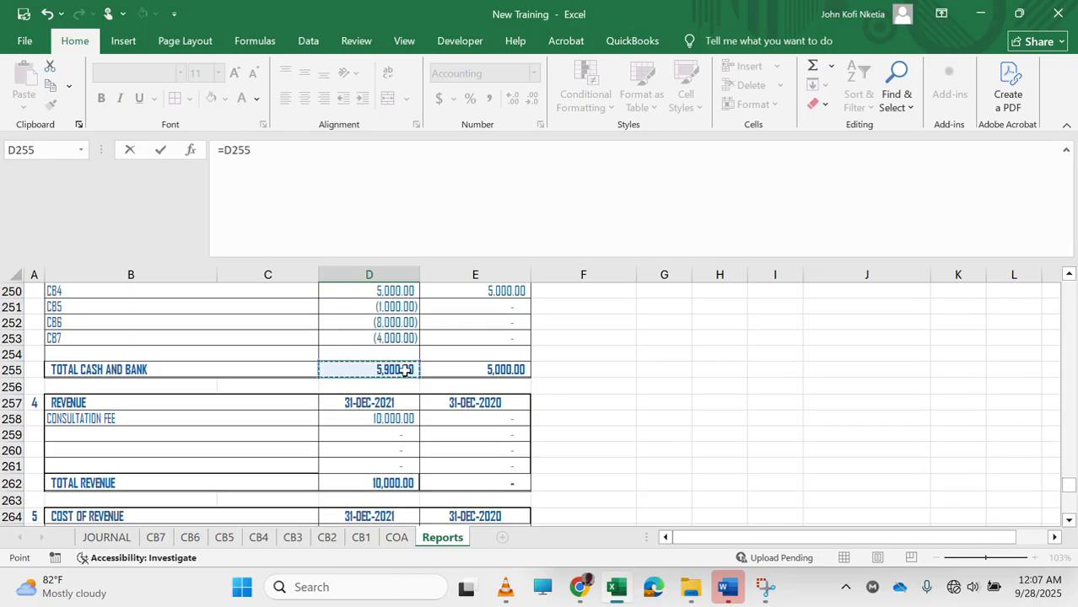
key("Tab")
Fill the Cash and Bank formula from D128 across to the 31-Dec-2020 column in E128.
key("Left")
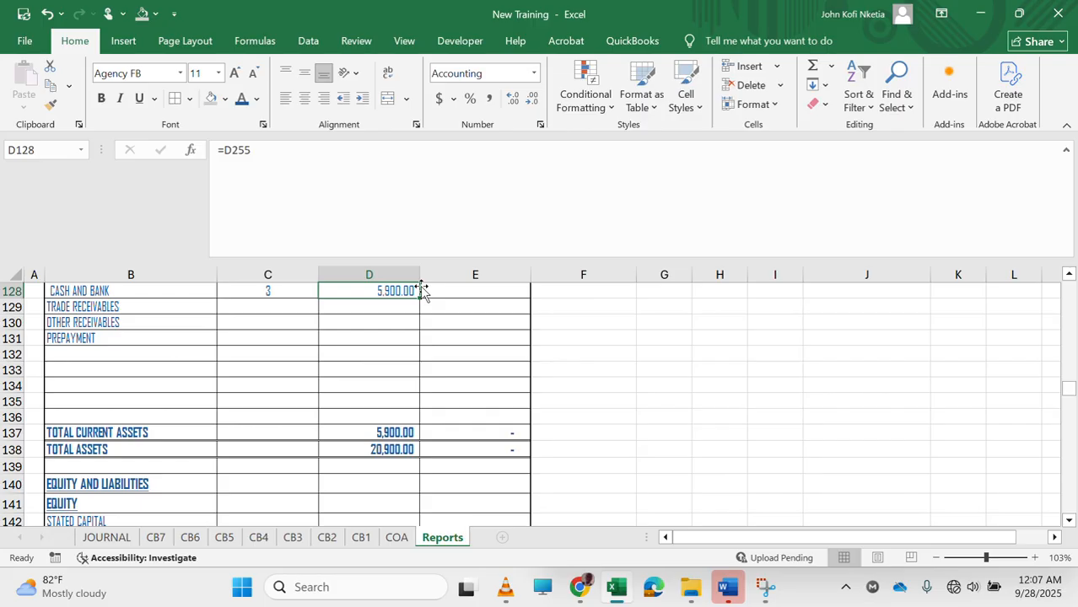
left_click_drag(419, 301, 483, 299)
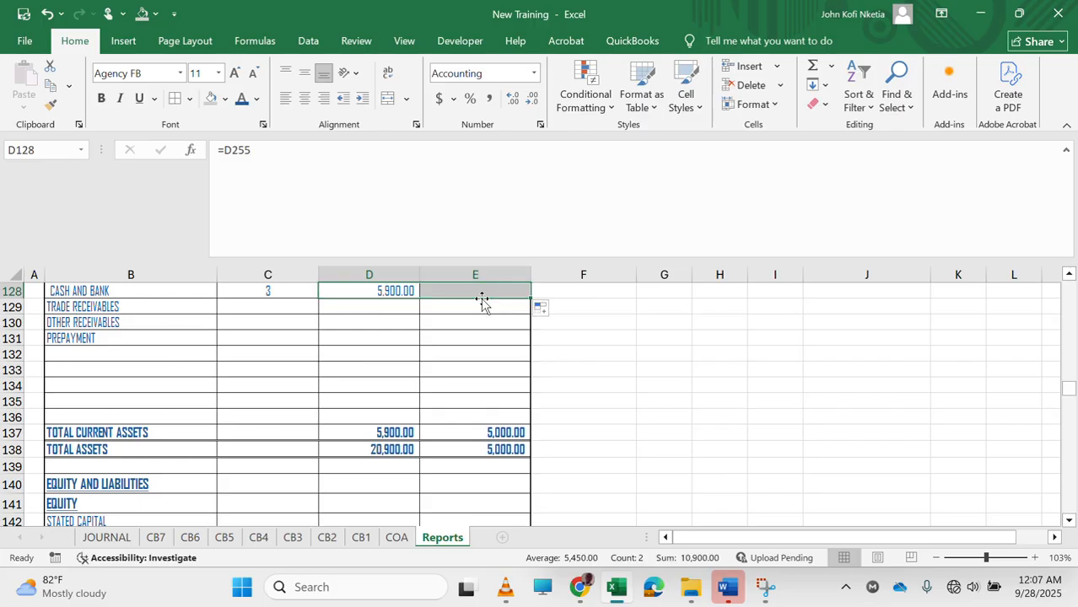
key("Down")
key("Down")
key("Down")
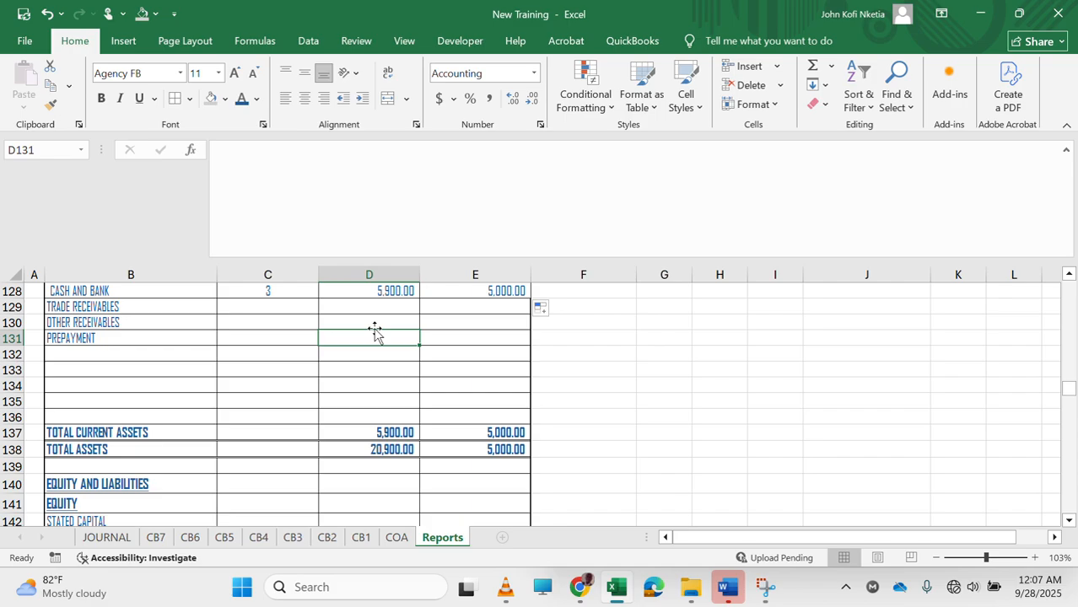
Examine the current liabilities, Statement of Financial Performance, Statement of Changes in Equity and asset notes on the Reports sheet.
scroll(374, 331, "down", 20)
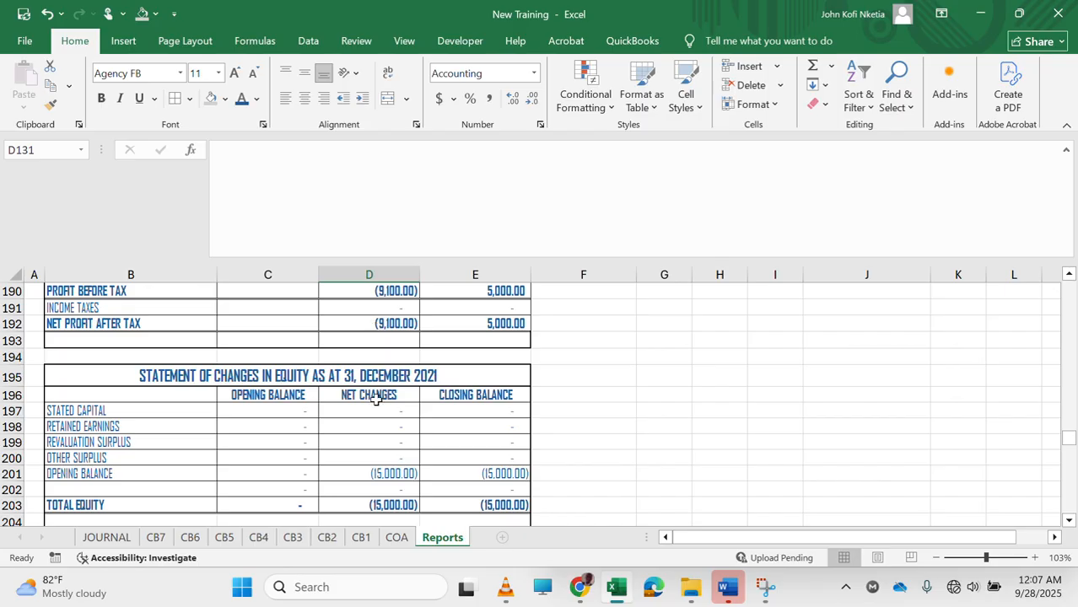
scroll(376, 400, "down", 5)
scroll(376, 400, "up", 14)
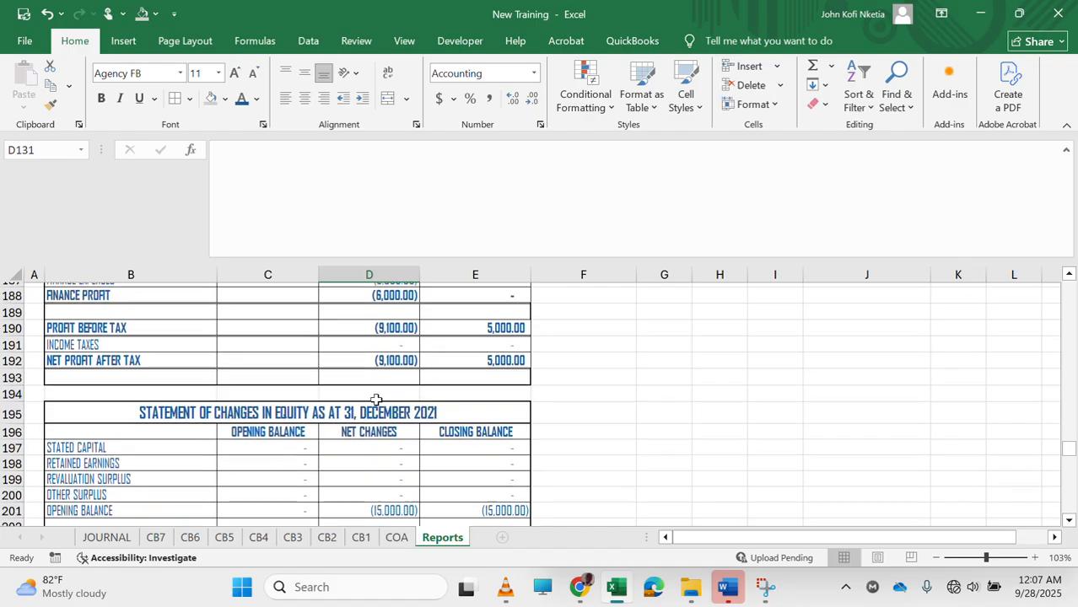
scroll(376, 399, "up", 3)
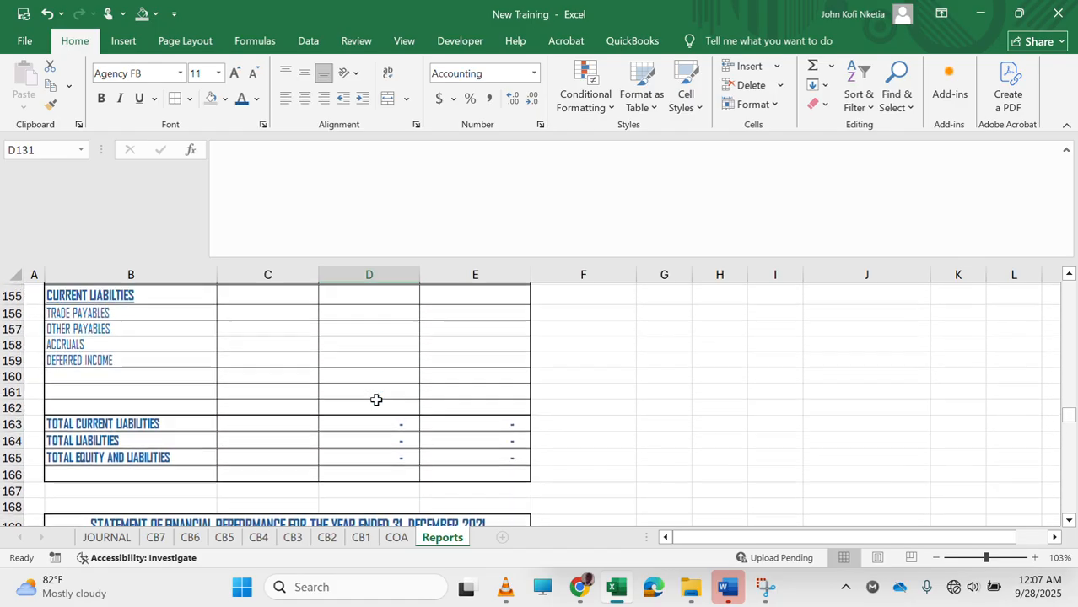
scroll(376, 400, "down", 19)
scroll(376, 400, "down", 2)
scroll(376, 400, "up", 13)
scroll(377, 400, "up", 3)
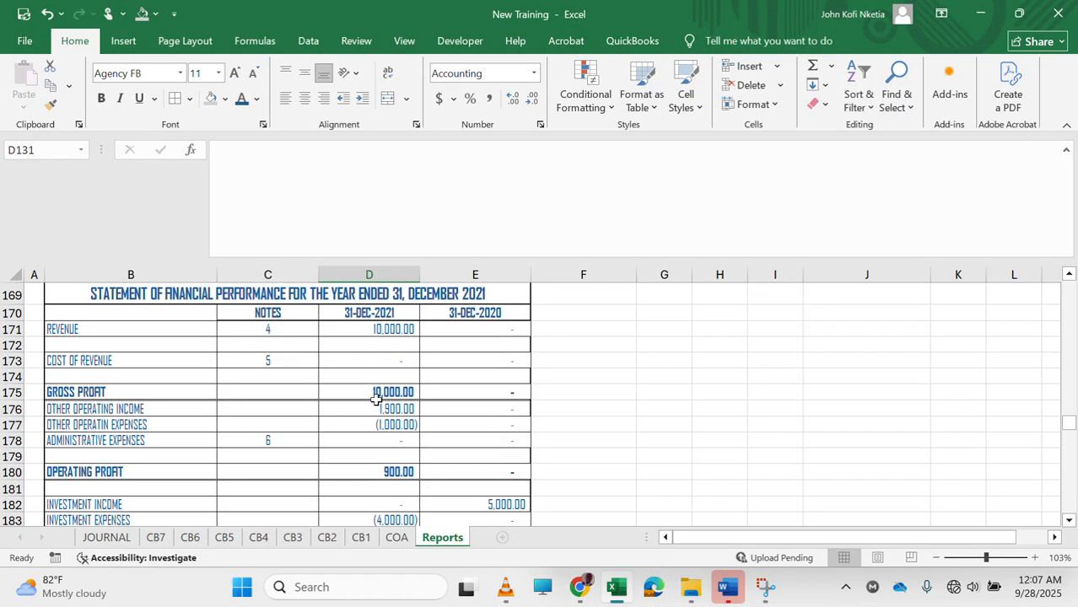
scroll(376, 400, "down", 18)
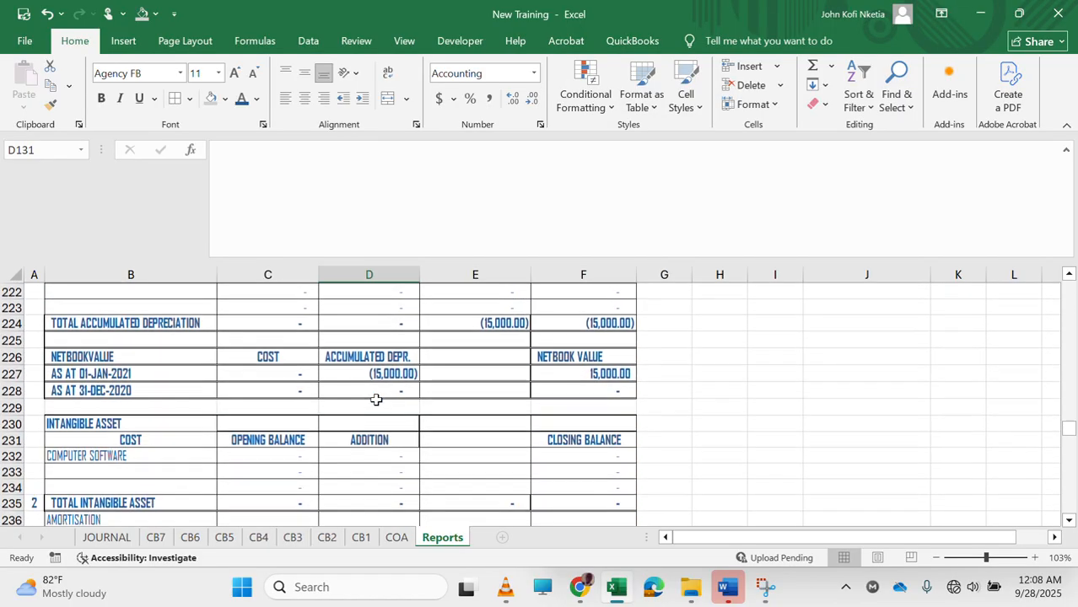
Switch to the WORD ASSISTANT document in Word and select the entire formula under the CURRENT EXPENSES heading.
left_click(727, 587)
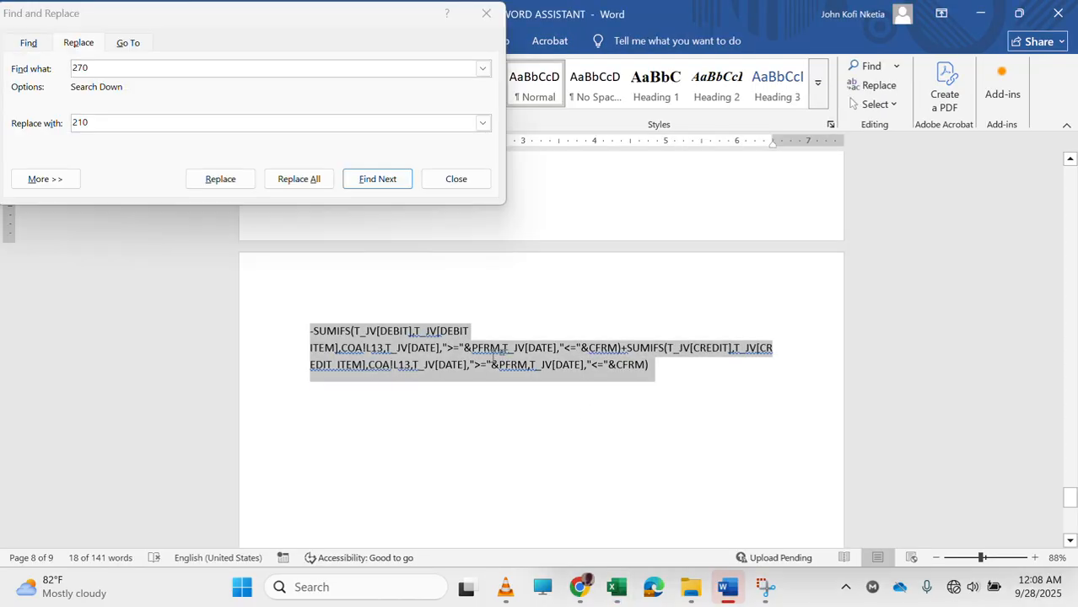
scroll(447, 409, "up", 15)
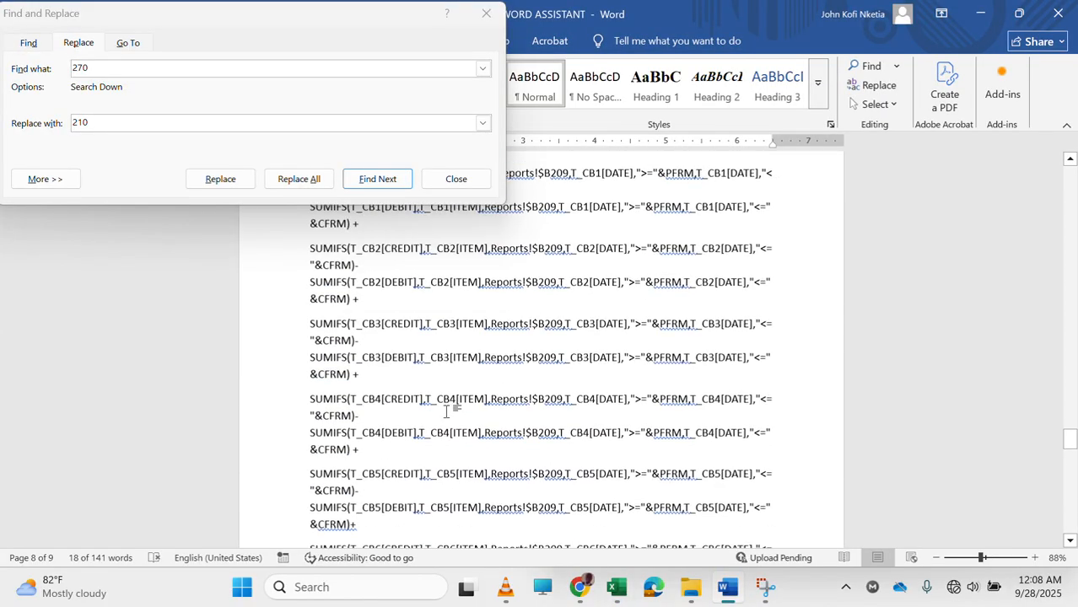
scroll(447, 410, "up", 15)
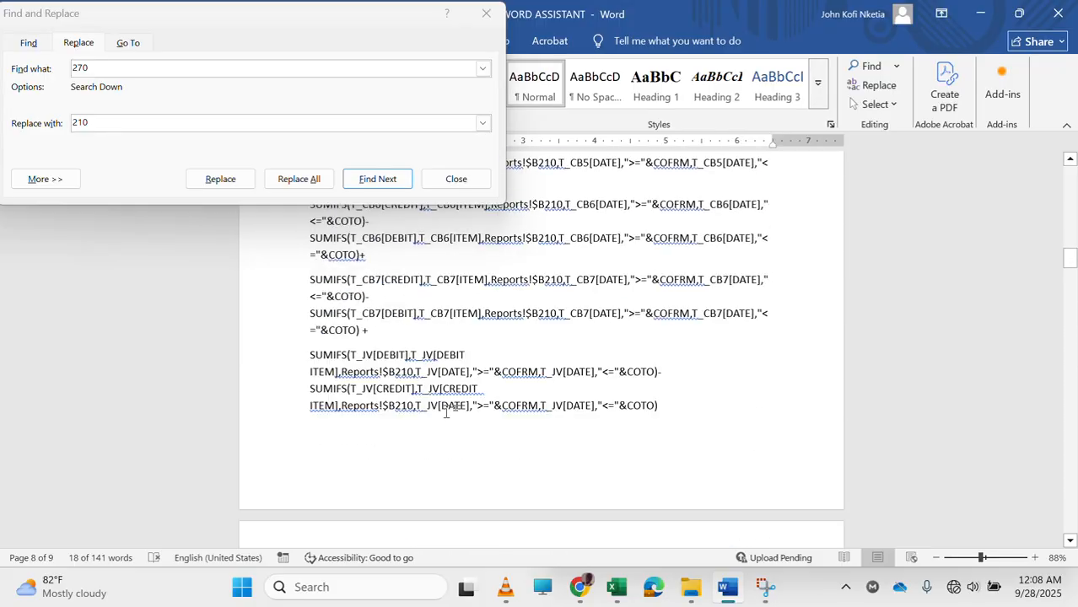
scroll(447, 411, "up", 5)
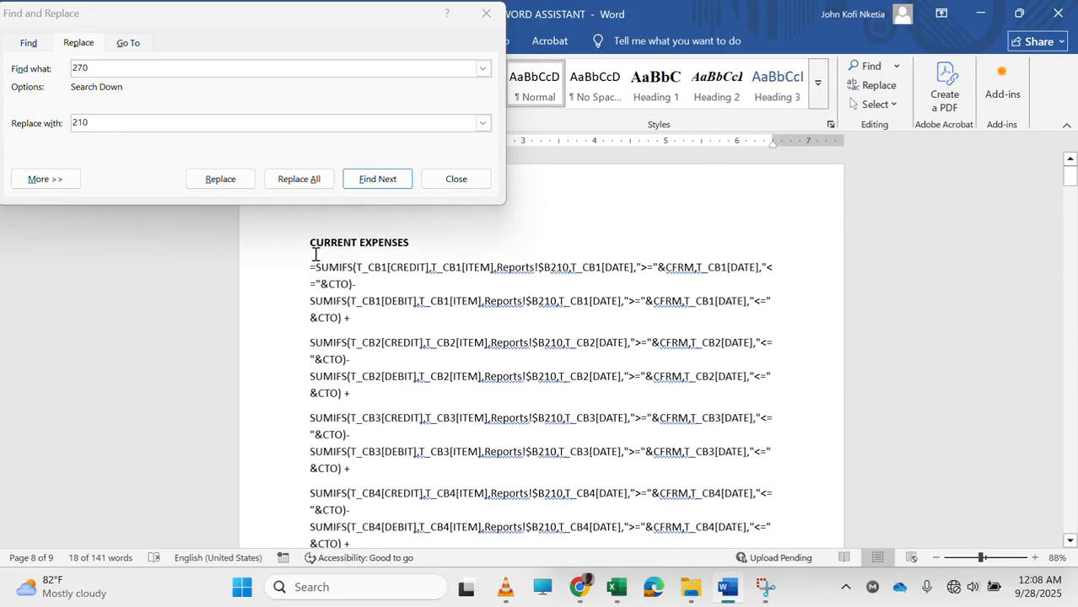
left_click(310, 267)
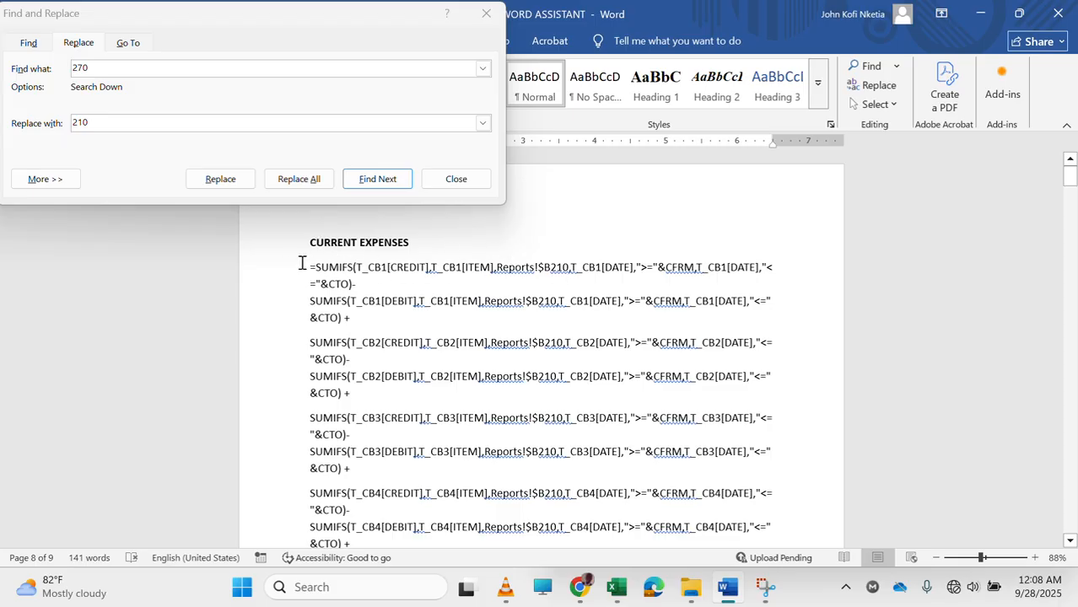
left_click_drag(305, 268, 679, 211)
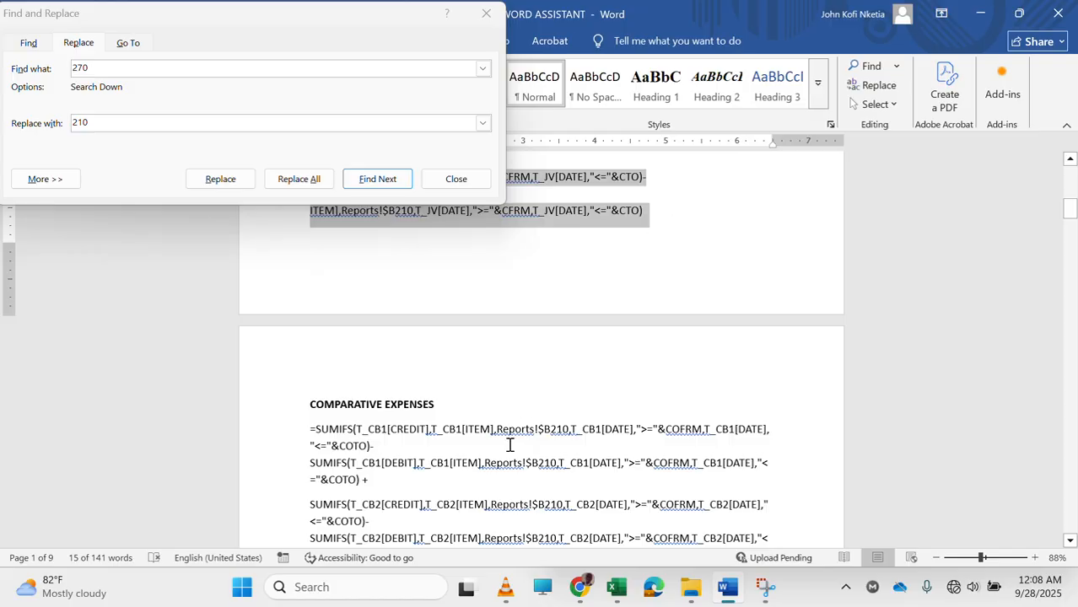
Look through the stored expense, revenue, cash balance and opening assets formulas in the document.
scroll(509, 444, "down", 18)
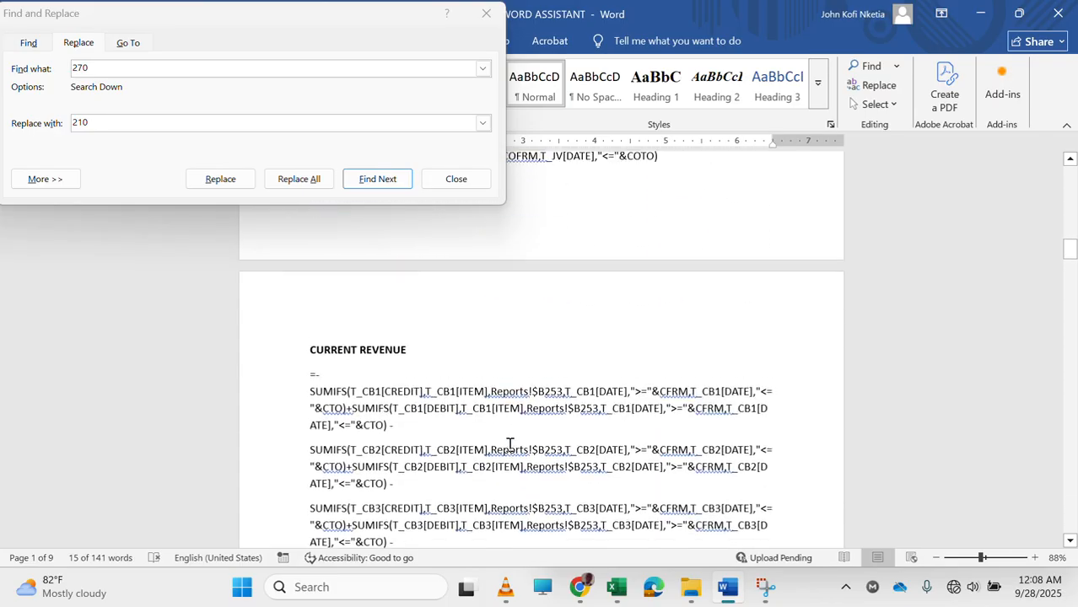
scroll(510, 444, "up", 20)
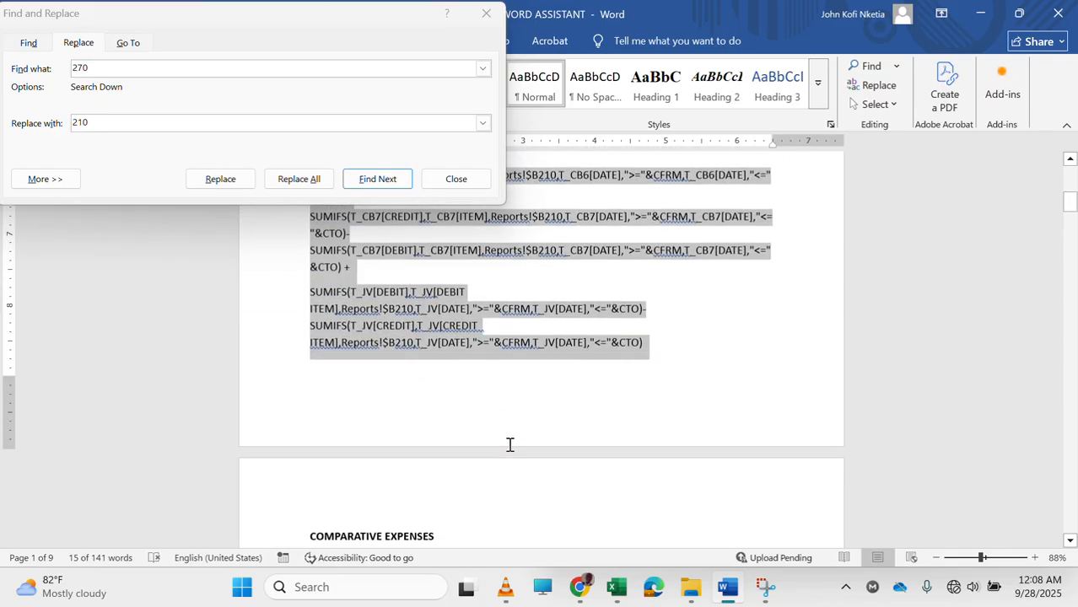
scroll(510, 445, "down", 10)
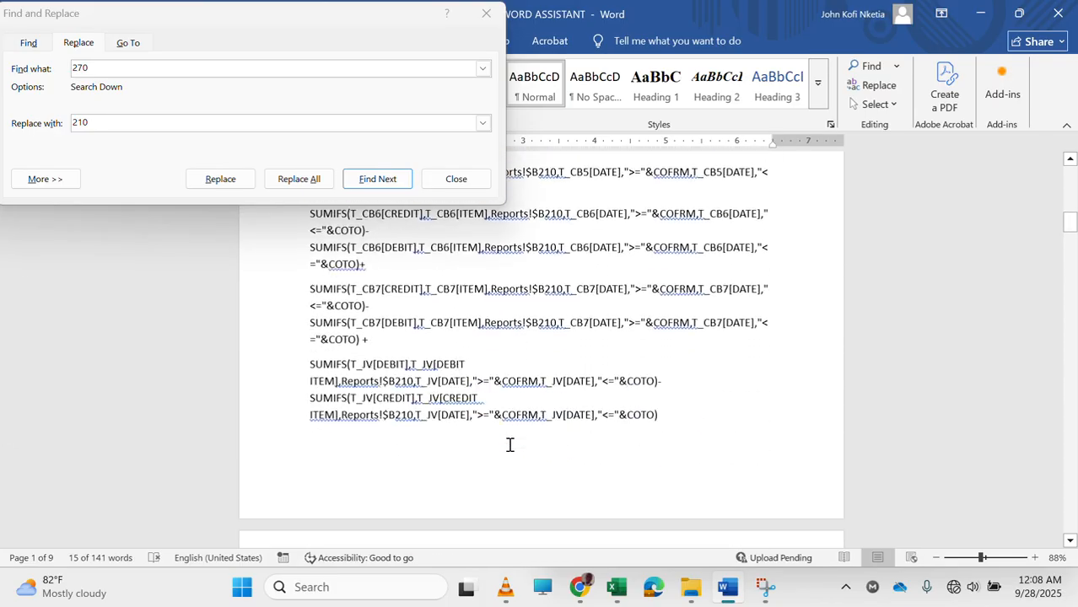
scroll(509, 444, "down", 15)
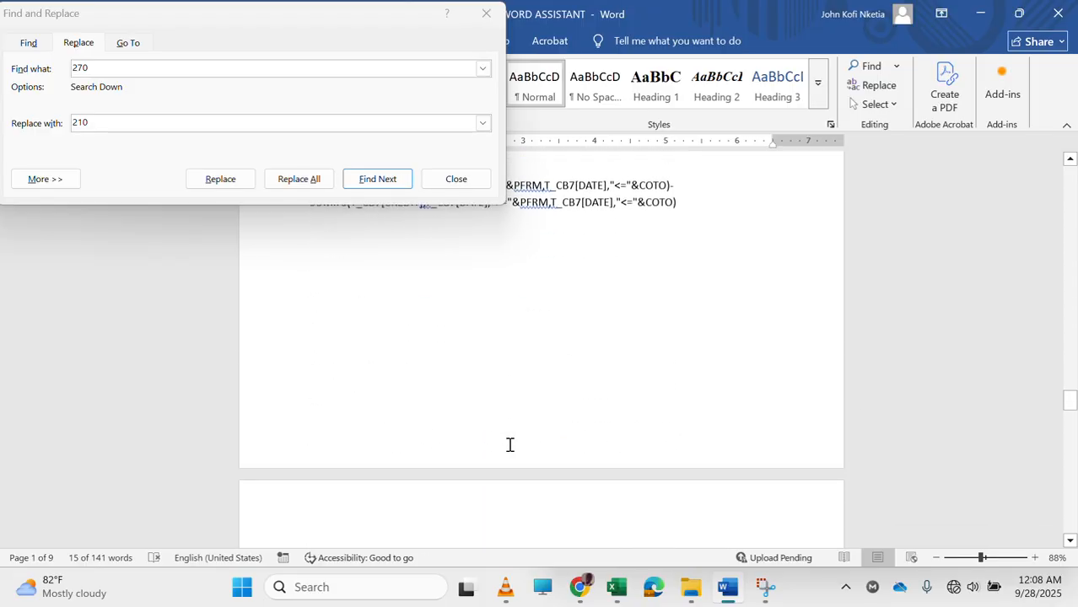
scroll(509, 444, "down", 15)
scroll(510, 444, "up", 16)
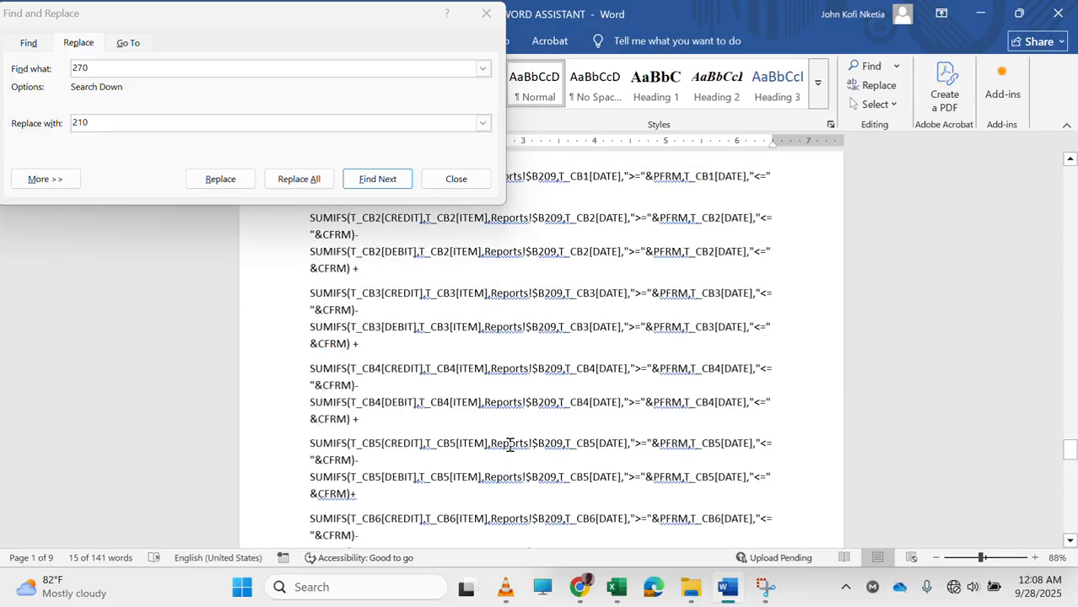
scroll(510, 445, "up", 1)
scroll(509, 444, "up", 6)
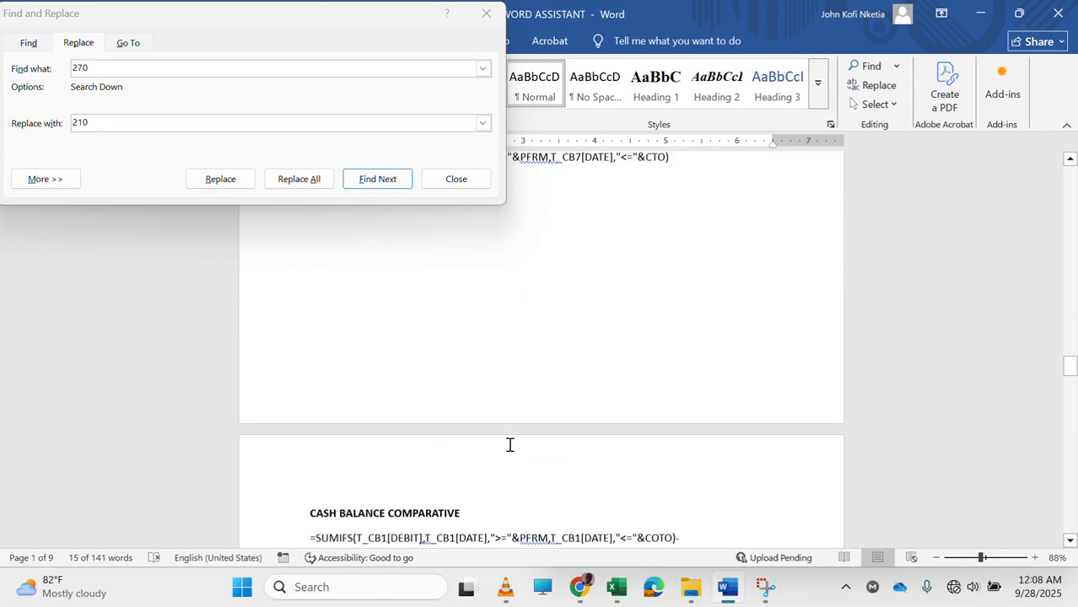
scroll(510, 444, "up", 9)
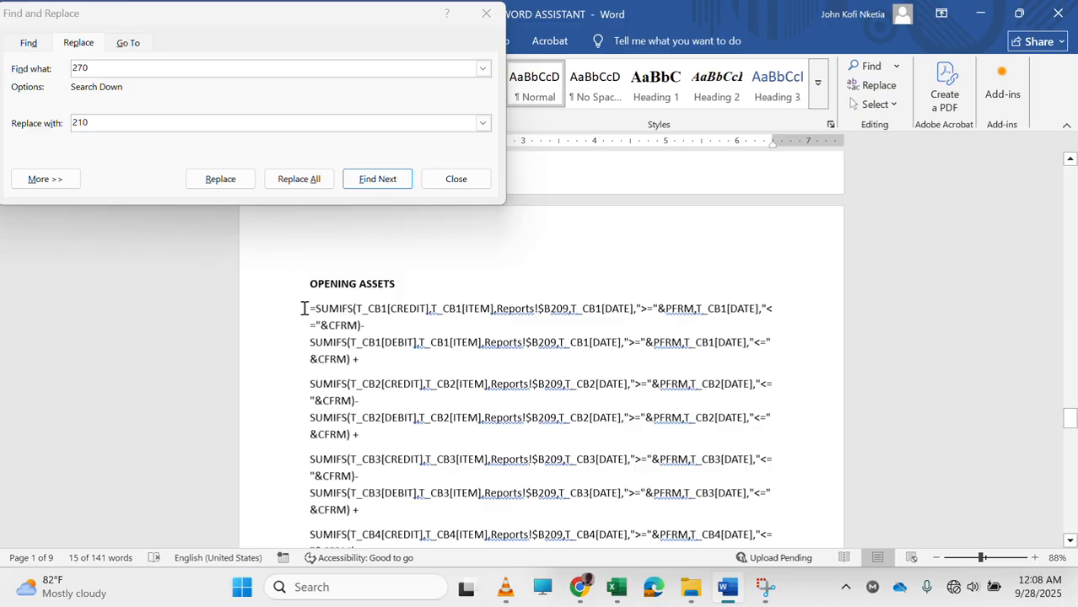
Copy the OPENING ASSETS heading together with its full formula, through the last T_JV credit SUMIFS line.
left_click_drag(304, 309, 465, 518)
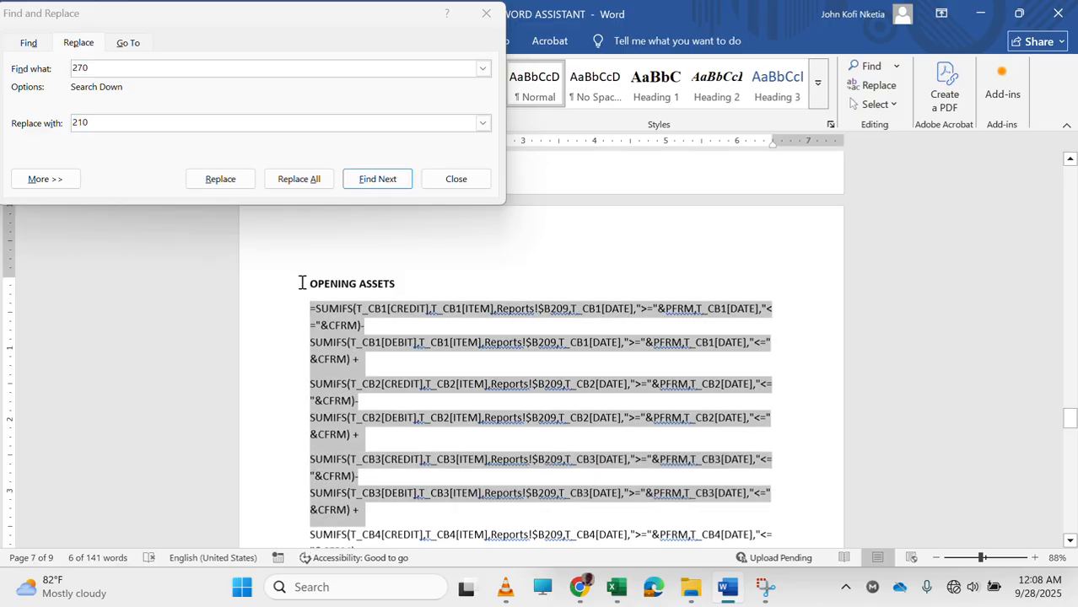
left_click_drag(308, 307, 704, 456)
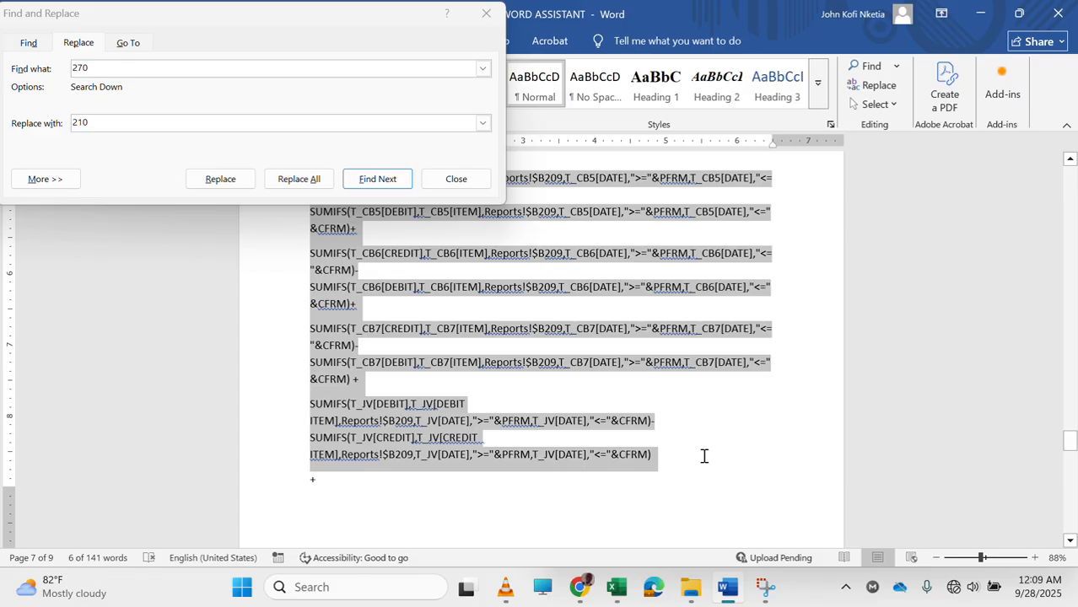
left_click_drag(704, 456, 704, 455)
Add blank lines after the last formula in the document and paste the copied OPENING ASSETS block on a new page.
scroll(704, 455, "down", 4)
scroll(705, 456, "down", 1)
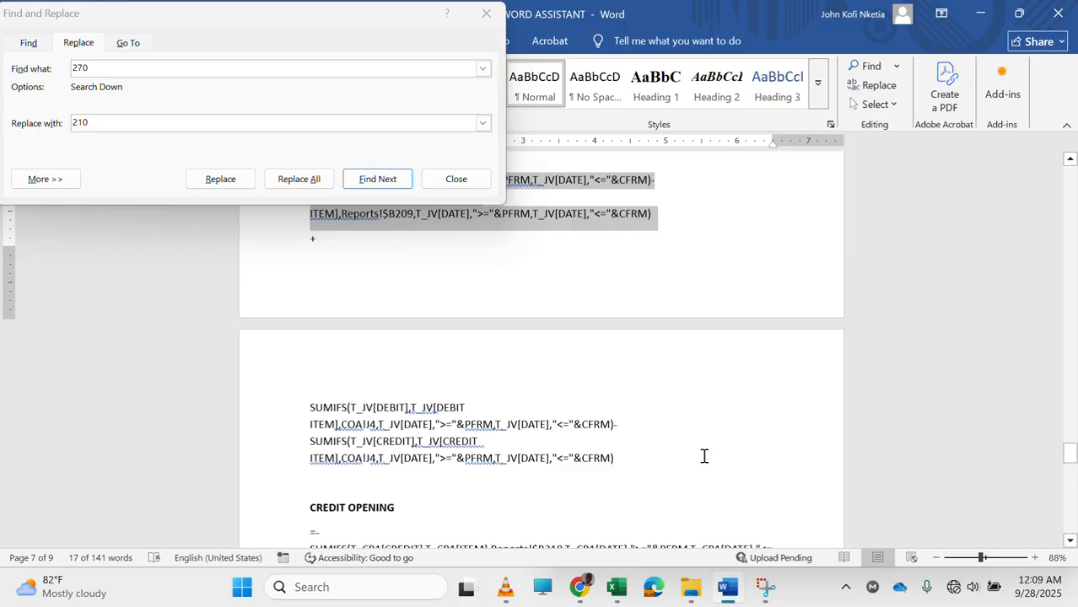
scroll(704, 456, "down", 10)
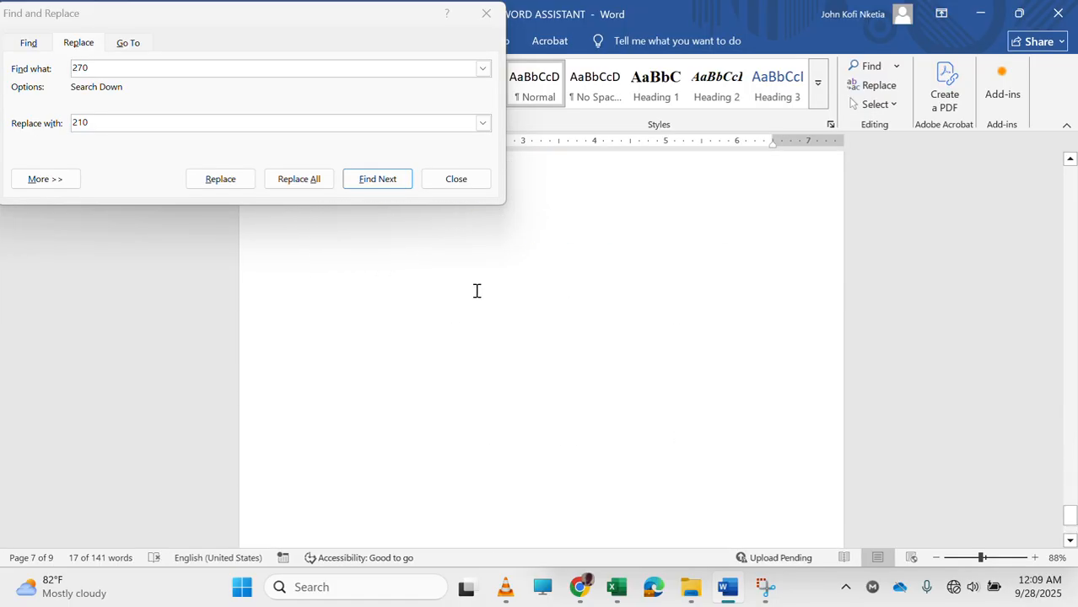
left_click(462, 338)
scroll(469, 321, "up", 5)
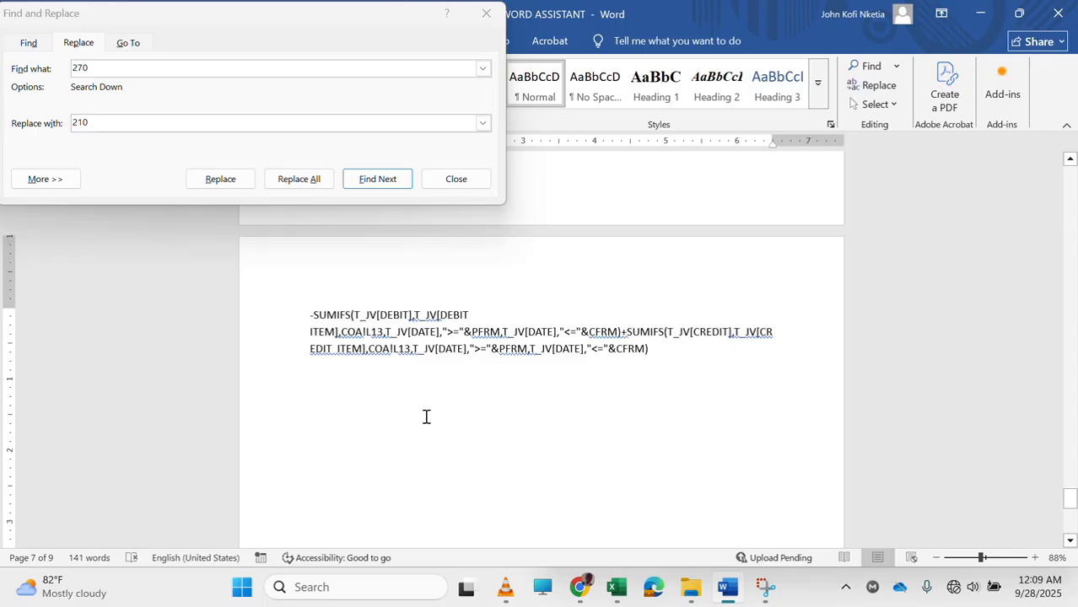
key("Return")
key("Return")
key("Return")
key("Return")
key("Return")
key("Return")
key("Return")
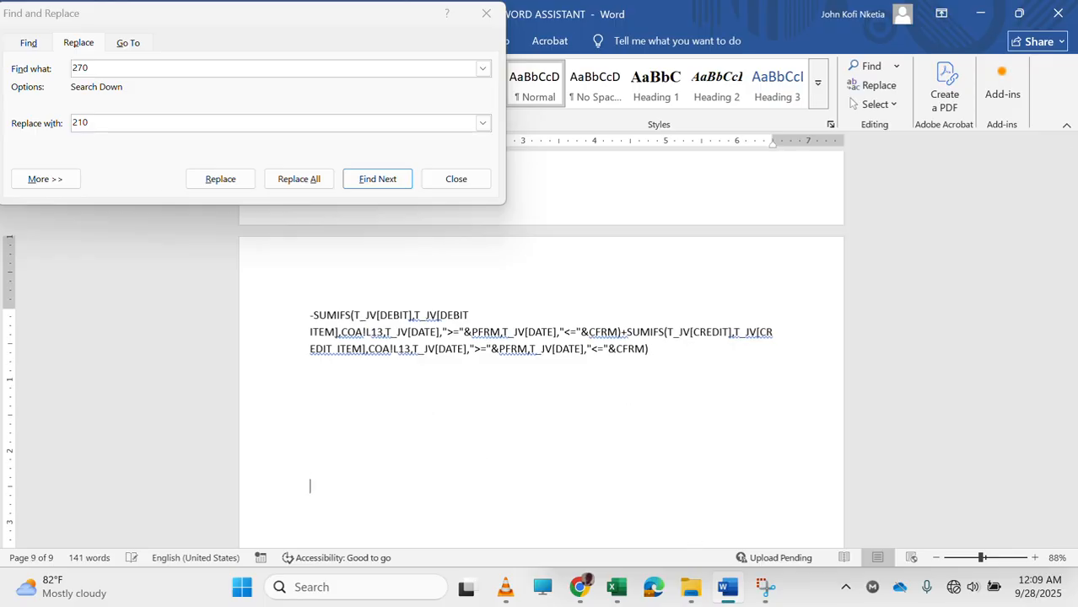
key("Return")
key("Return")
key("Return")
key("Return")
key("Return")
key("Return")
key("Return")
key("Return")
key("Return")
key("Return")
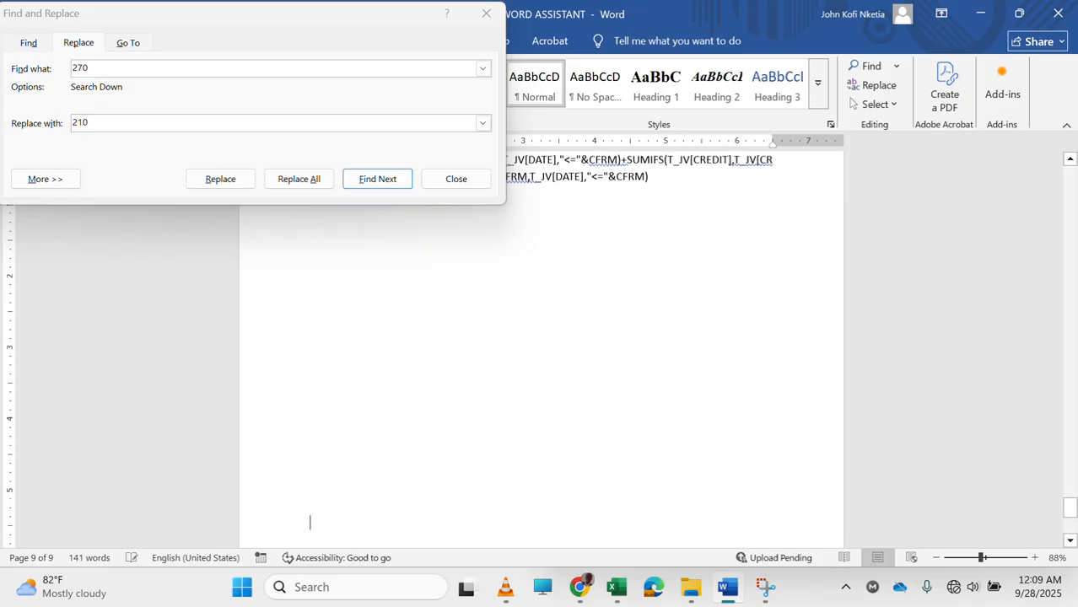
key("Return")
key("Return")
key("Return")
key("Return")
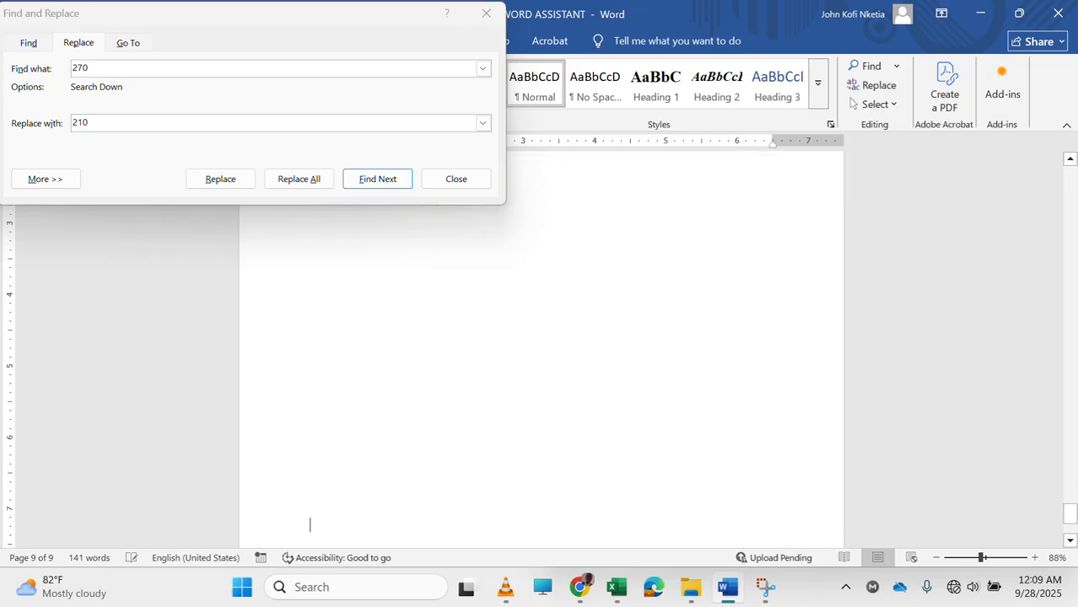
key("Return")
key("Return")
key("Return")
key("Return")
key("Return")
key("ctrl+v")
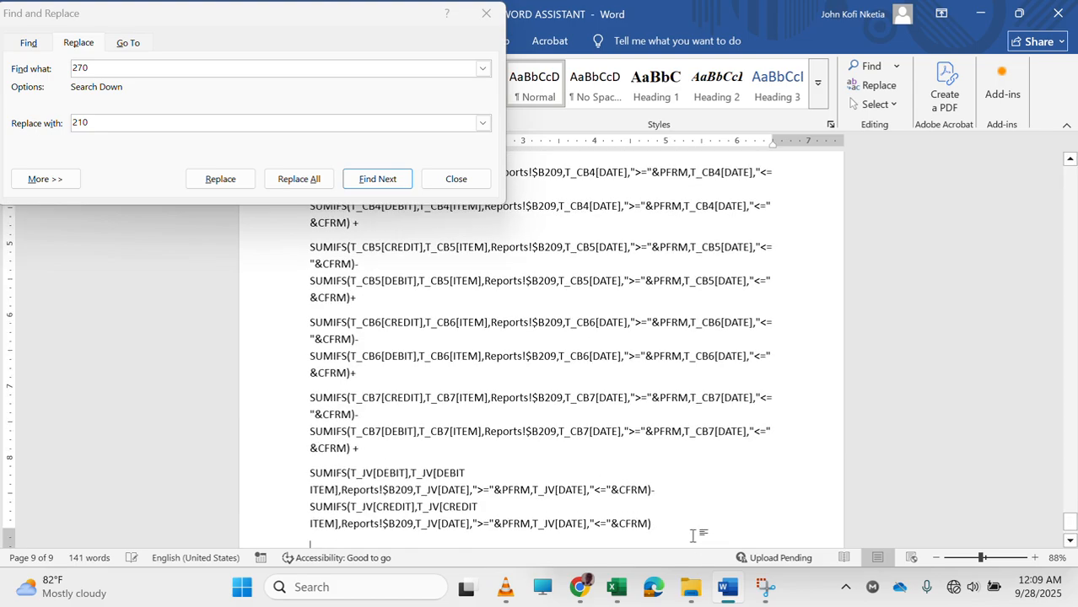
Rename the heading of the pasted block to ASSETS TO DATE.
scroll(582, 454, "up", 10)
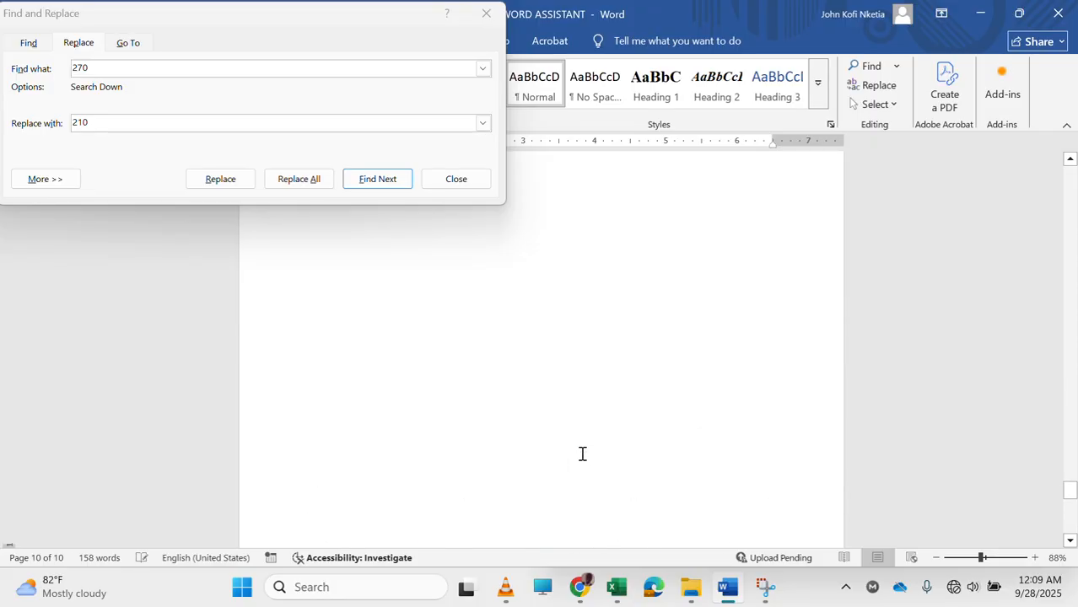
scroll(407, 409, "down", 4)
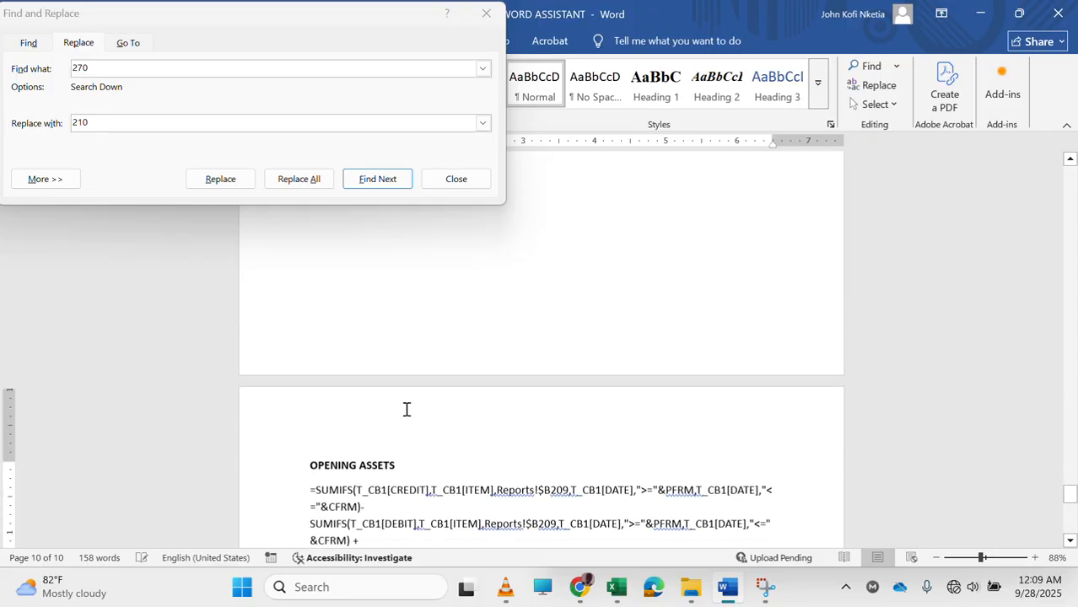
double_click(341, 456)
key("BackSpace")
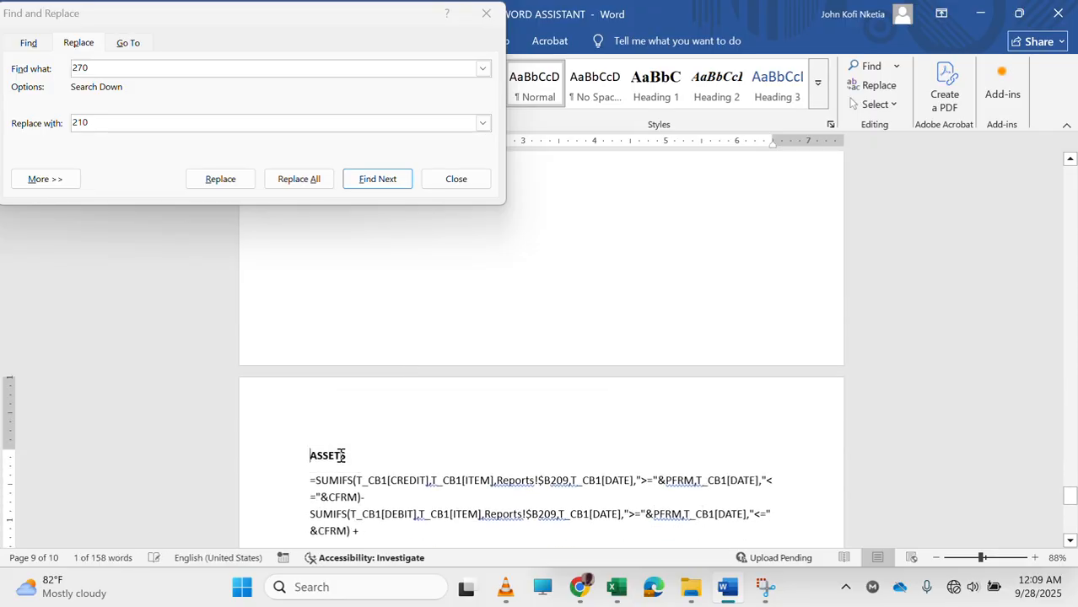
type("TO DATE")
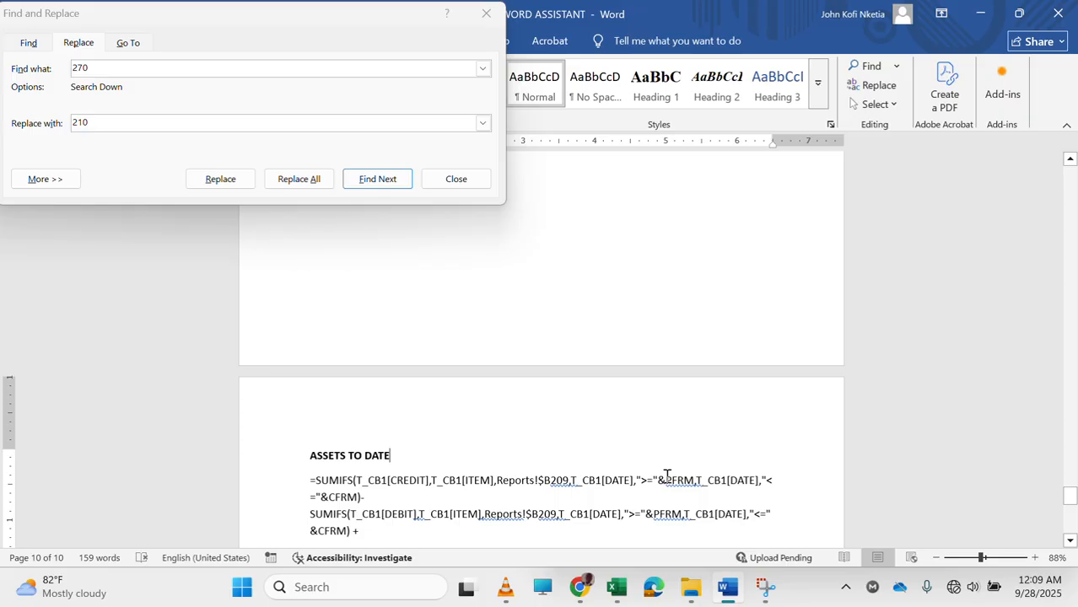
left_click_drag(666, 479, 695, 481)
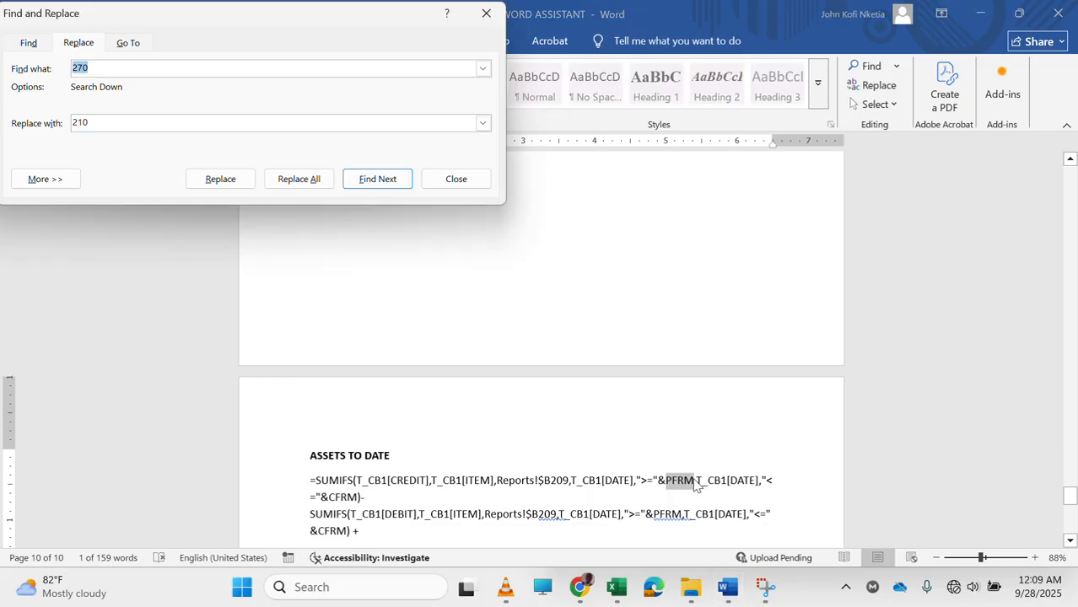
type("PFRM")
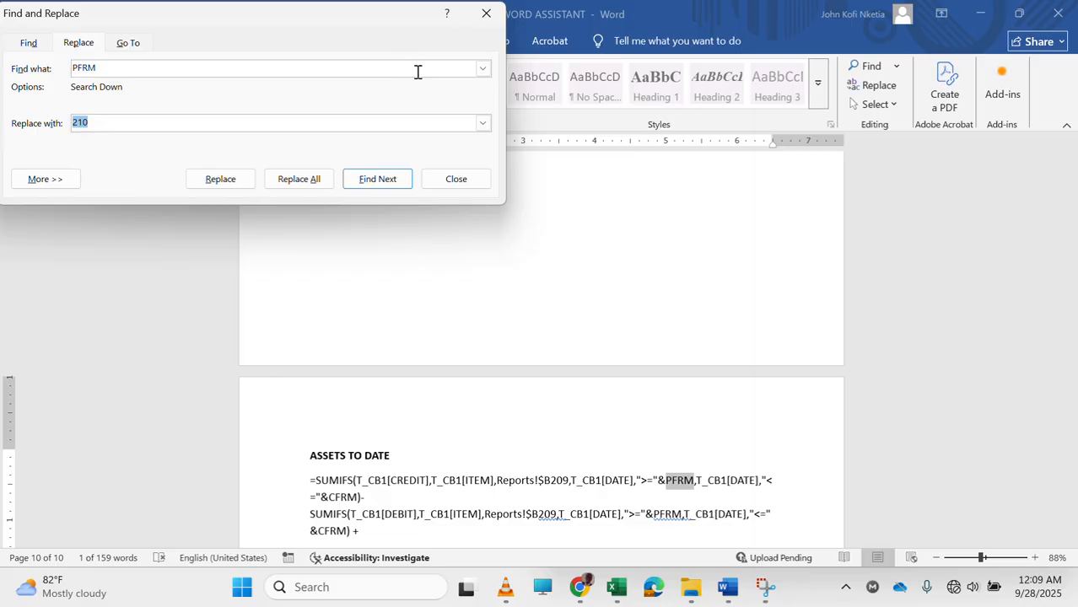
left_click(441, 521)
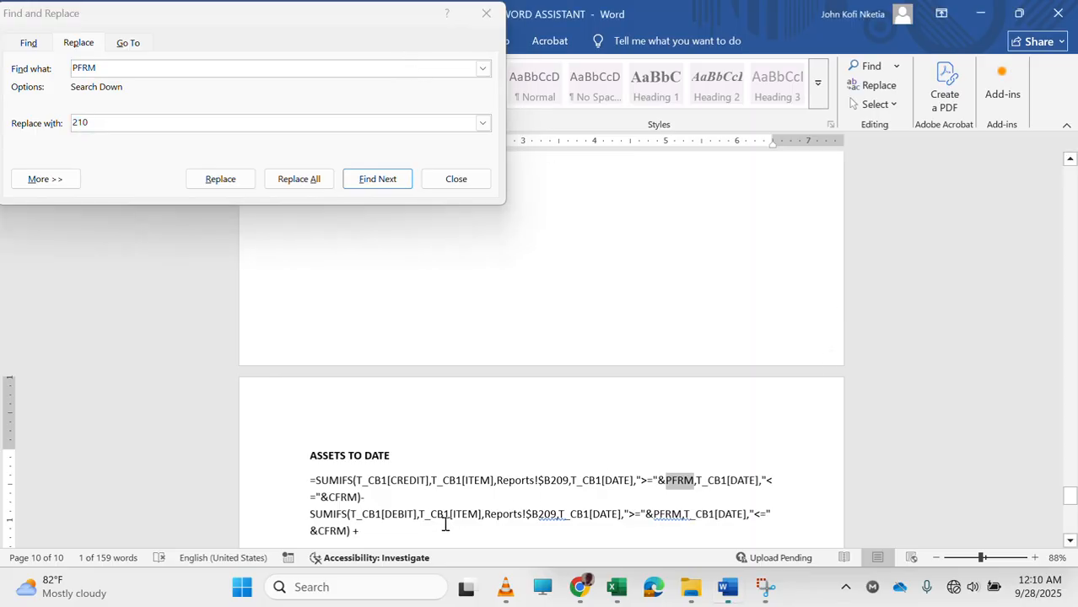
Replace every CFRM with CTO in the ASSETS TO DATE formula only, without continuing from the beginning, and check the formula.
scroll(441, 519, "down", 2)
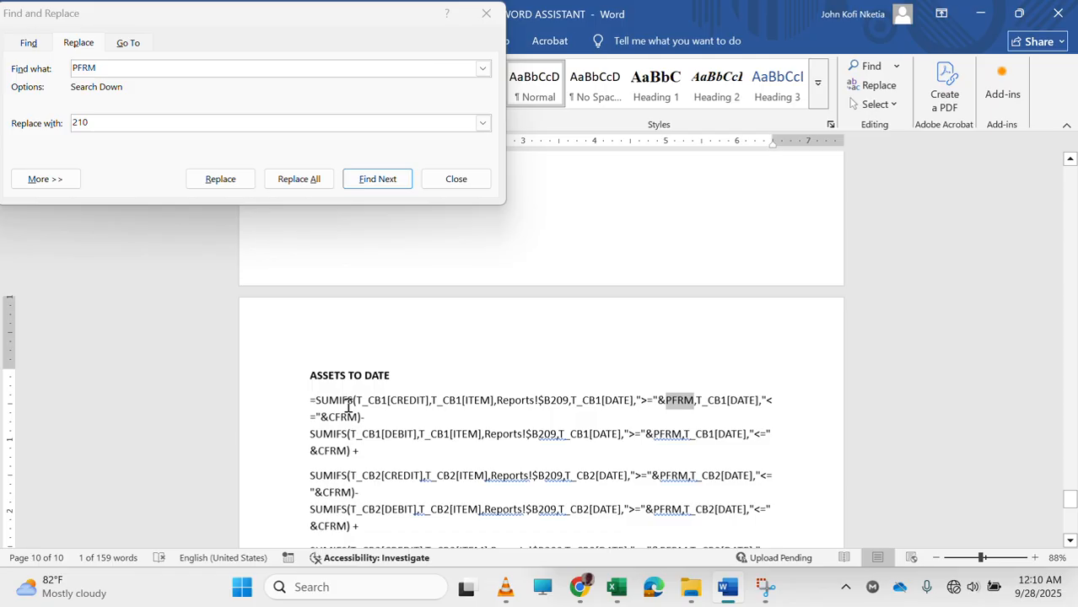
double_click(347, 417)
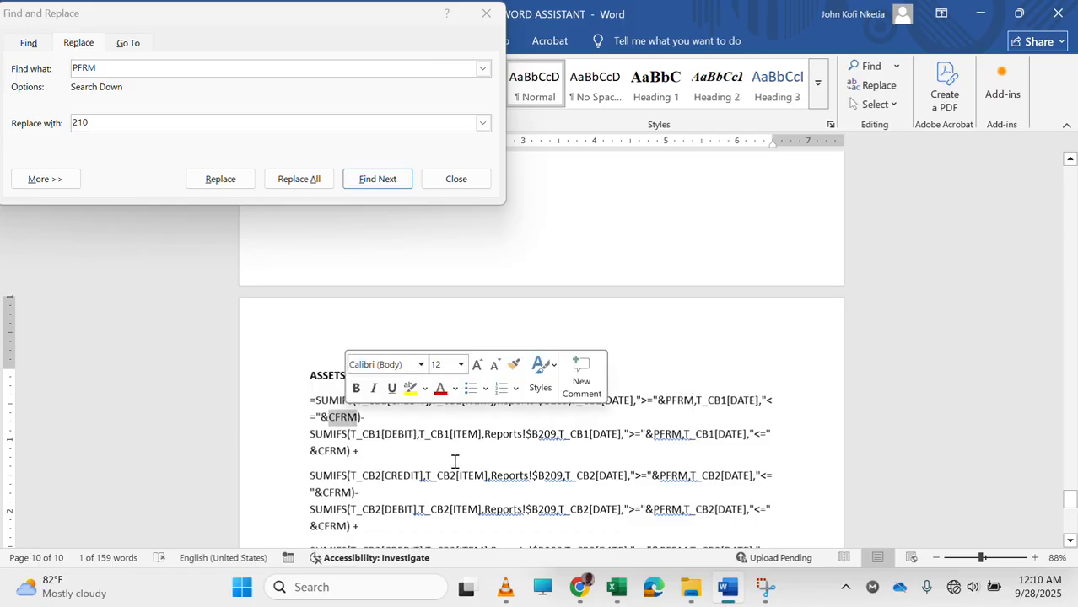
left_click(148, 67)
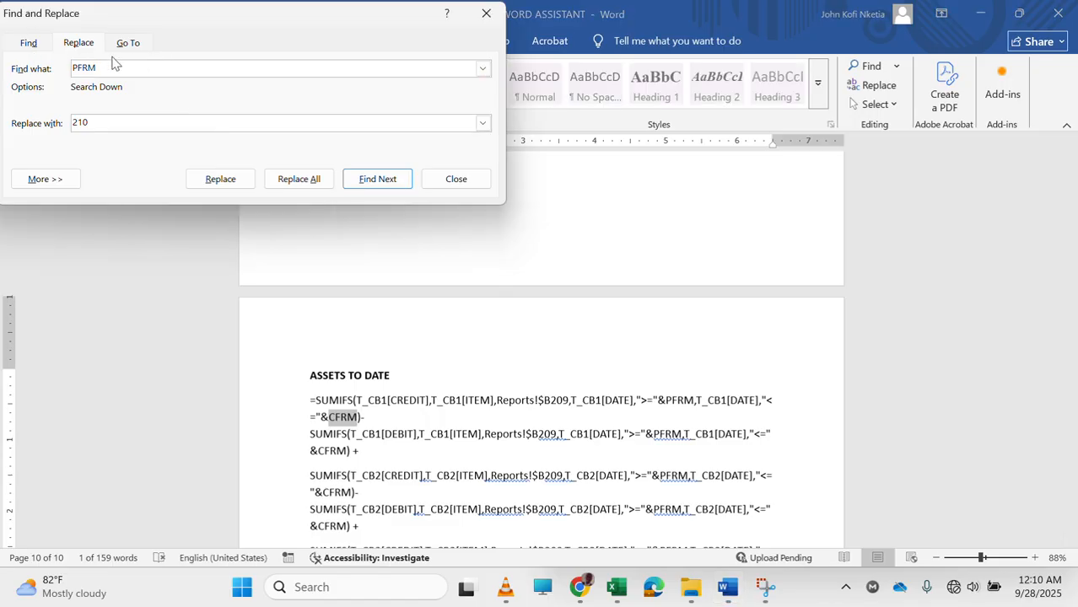
double_click(85, 68)
type("CFRMC")
left_click(324, 395)
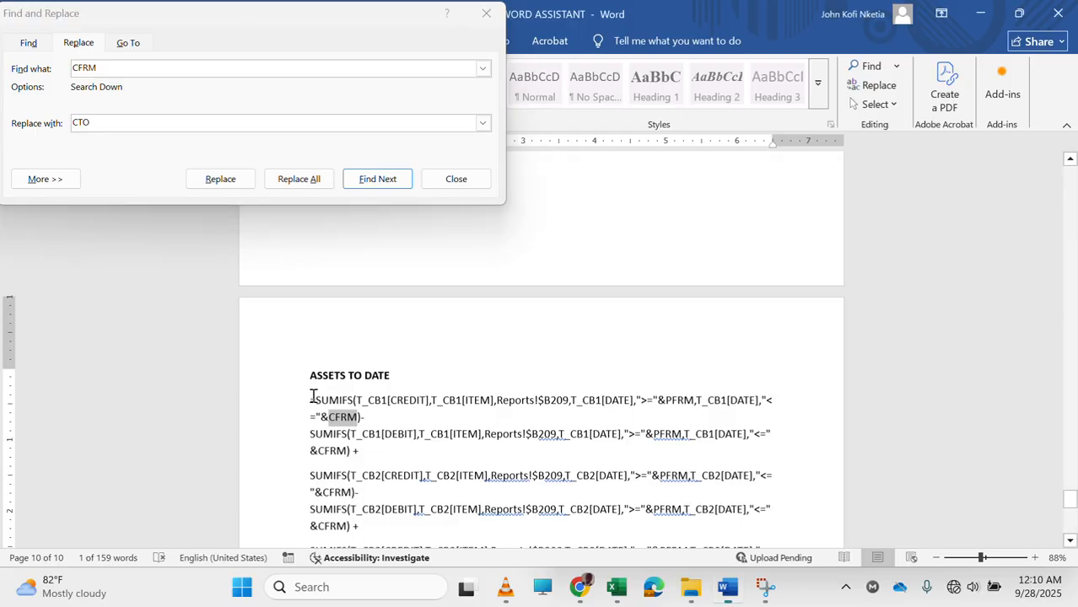
left_click_drag(302, 397, 566, 501)
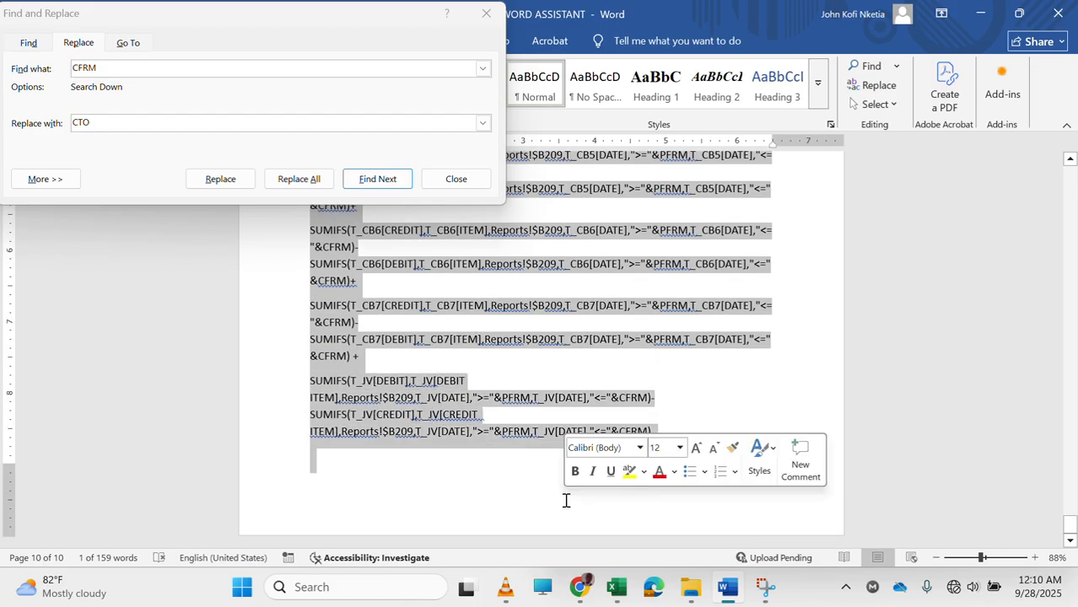
left_click(378, 181)
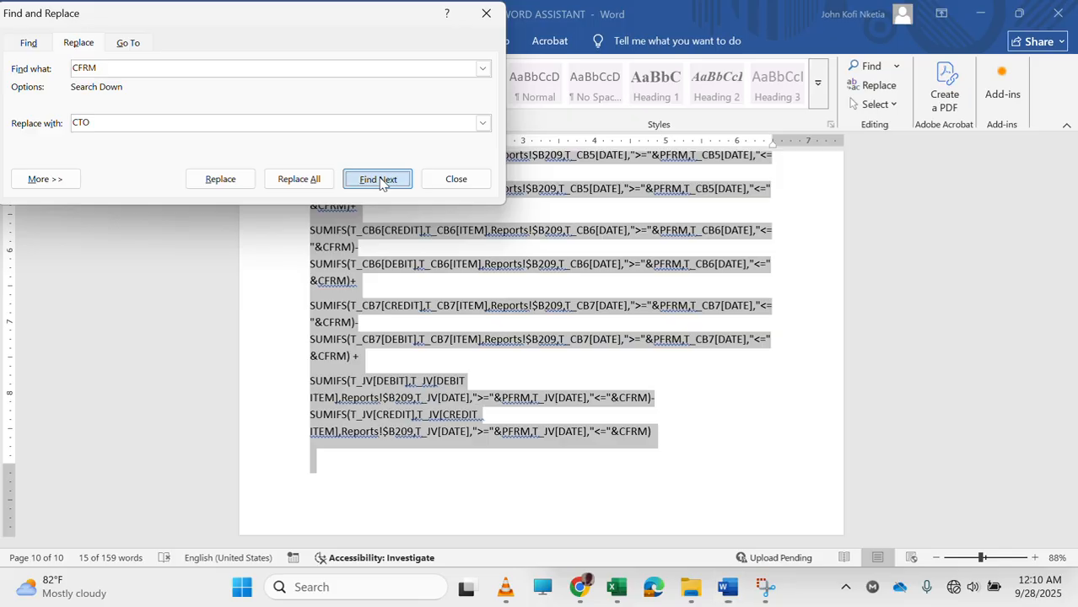
scroll(698, 267, "up", 4)
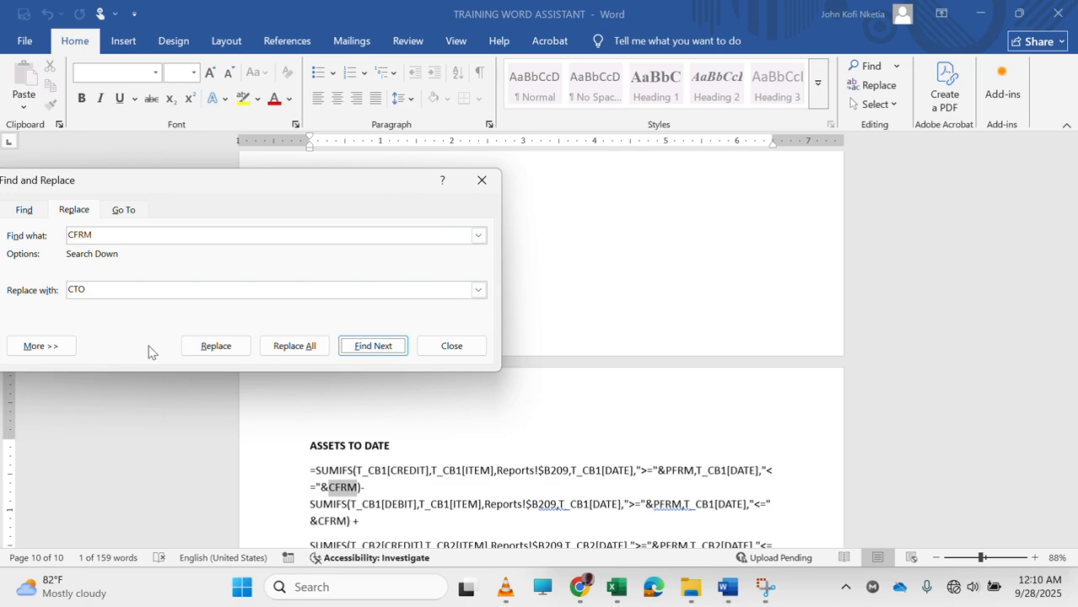
left_click(215, 348)
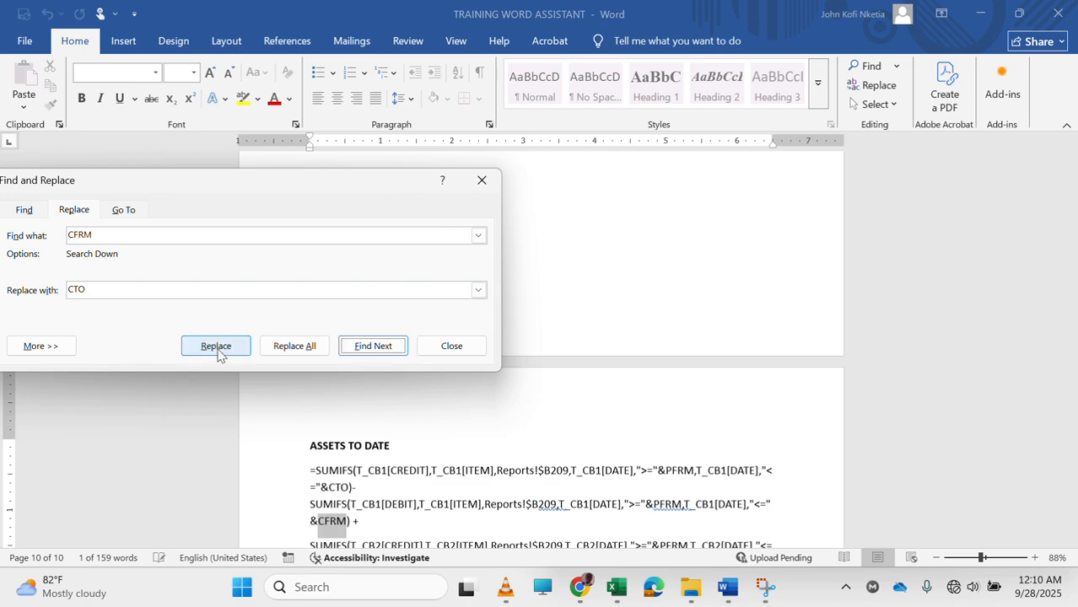
left_click(310, 353)
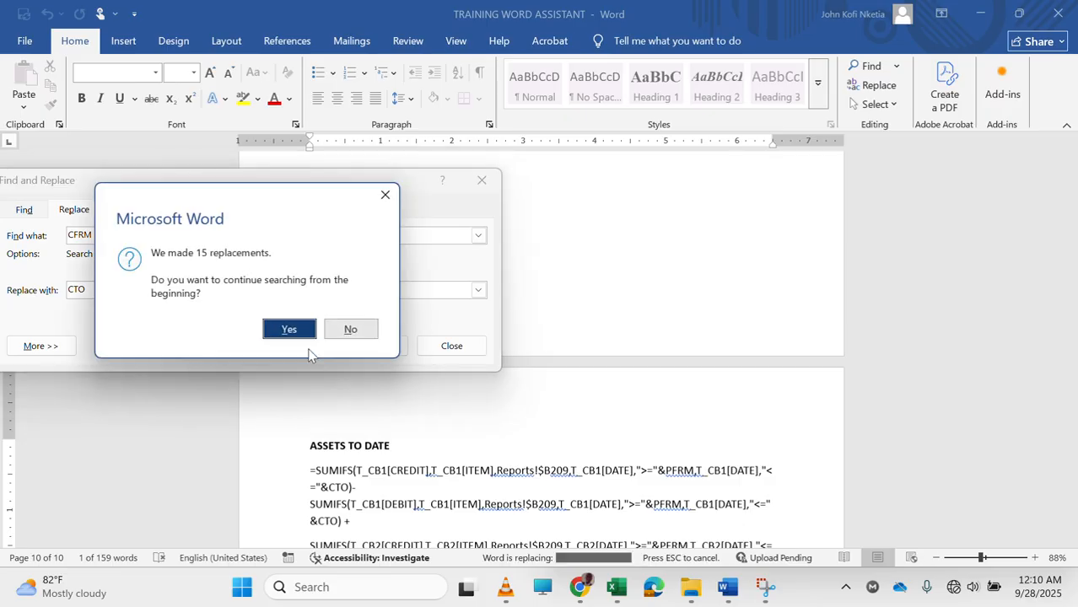
left_click(349, 330)
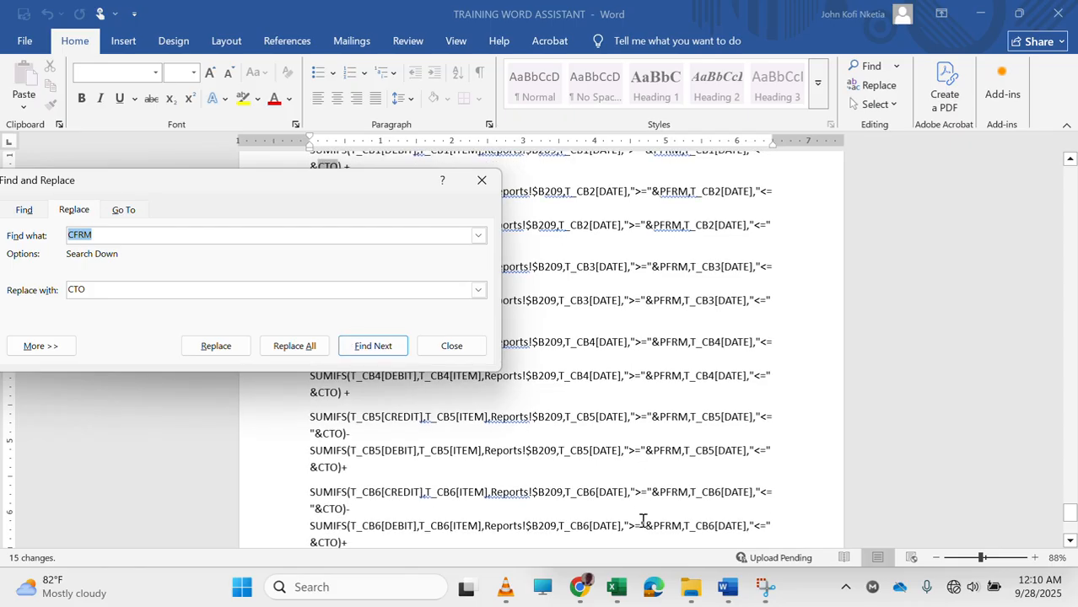
scroll(642, 520, "down", 5)
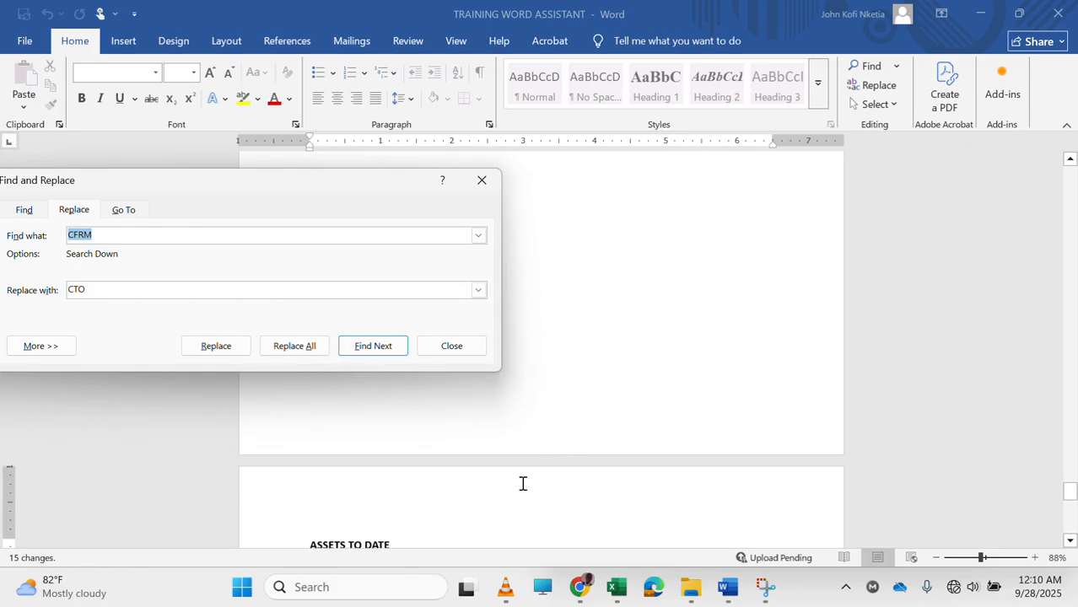
scroll(523, 483, "down", 4)
scroll(214, 437, "up", 2)
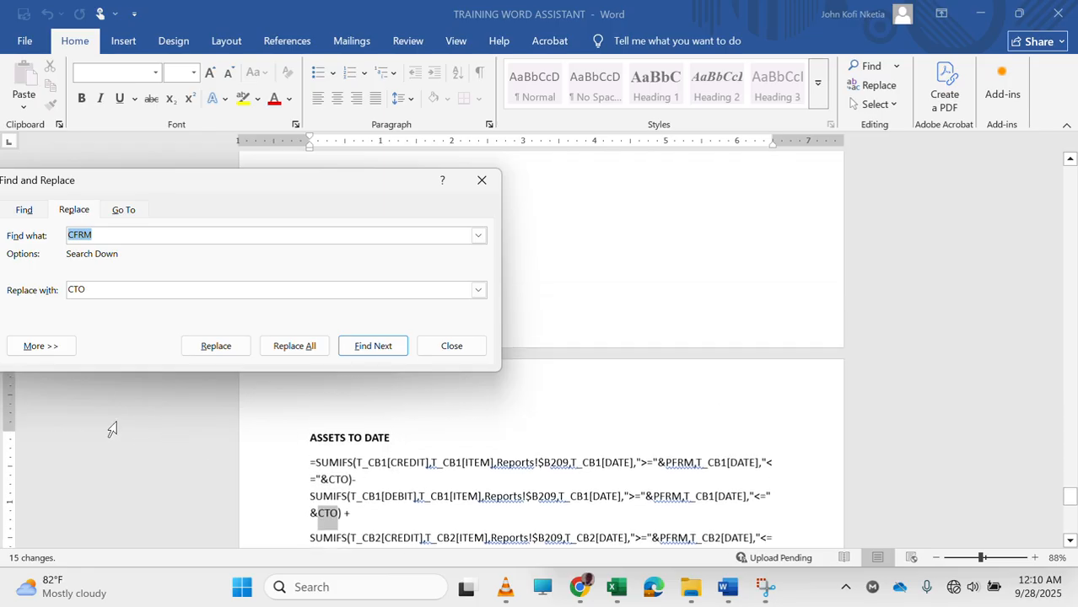
Select the full ASSETS TO DATE formula, then switch to Excel and select TRADE RECEIVABLES cell D129 on the Reports sheet.
left_click(303, 459)
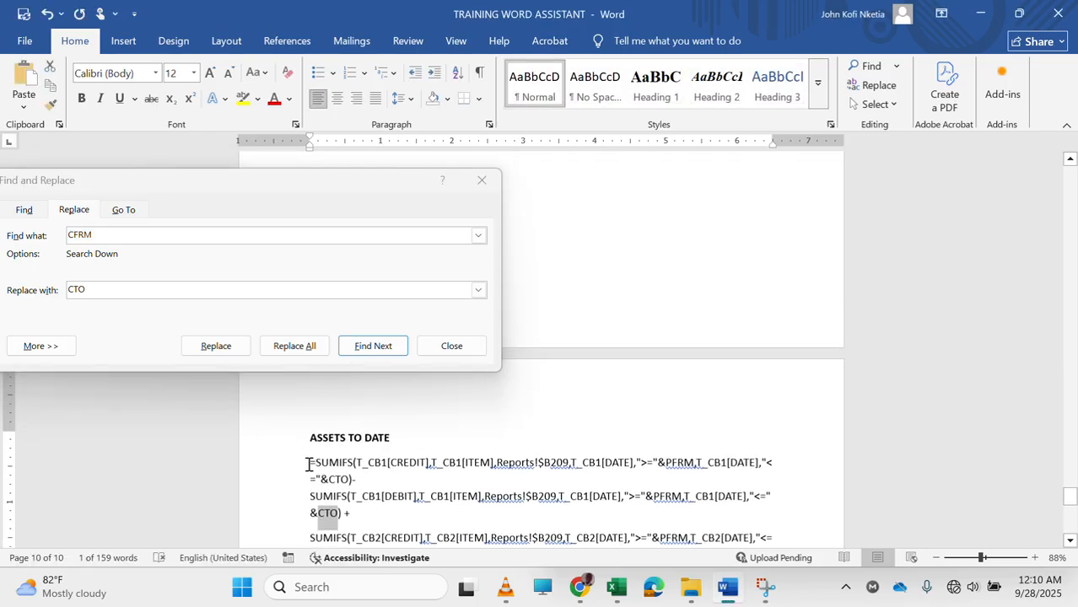
left_click_drag(307, 464, 640, 450)
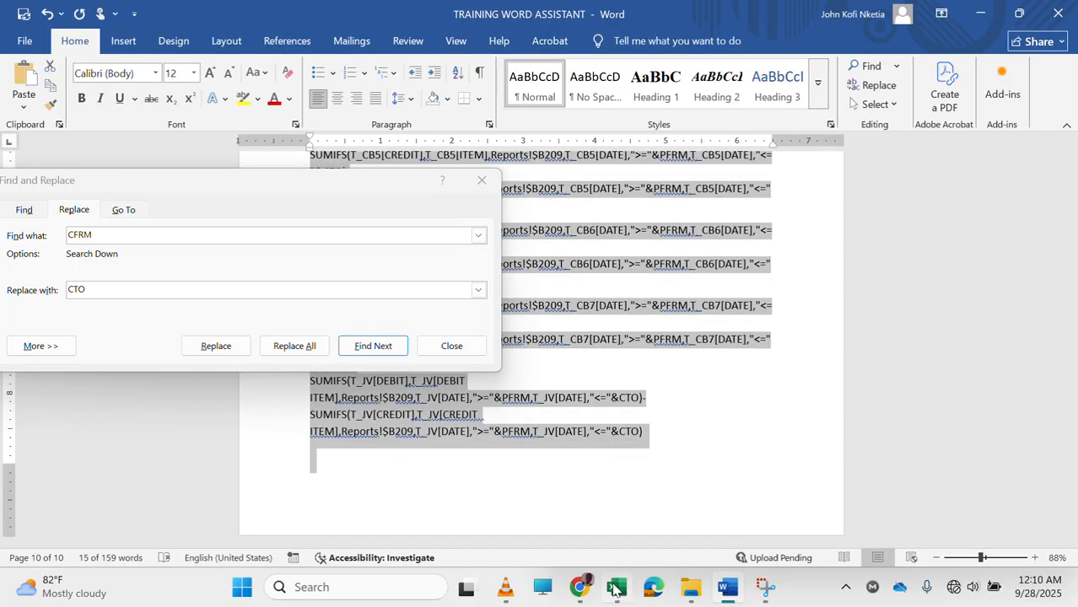
left_click(614, 593)
scroll(360, 418, "up", 20)
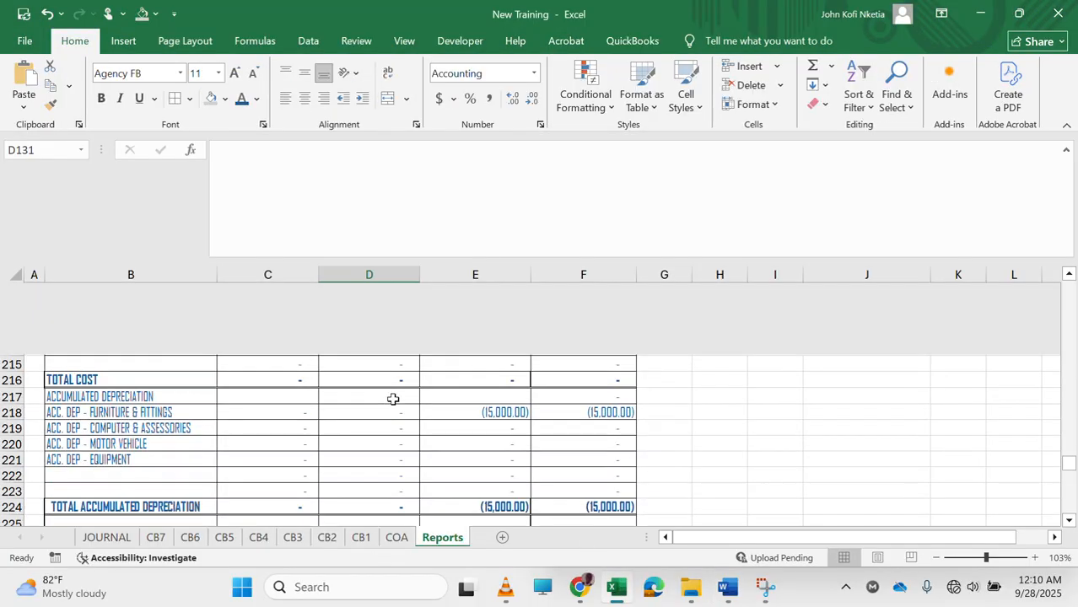
scroll(393, 399, "up", 5)
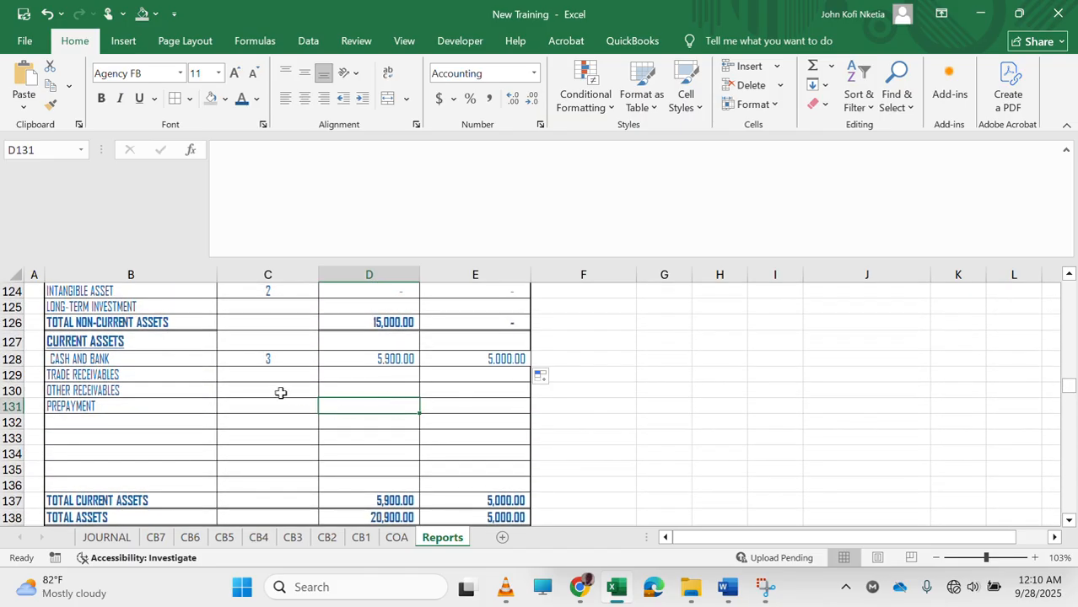
left_click(387, 378)
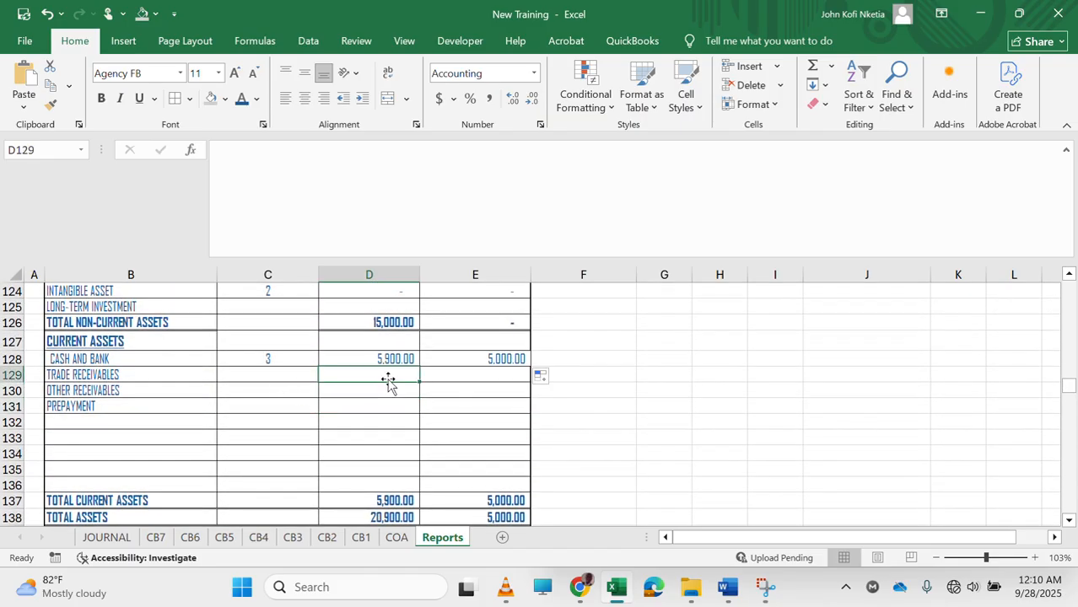
Switch to Word and replace every 209 with 129 in the ASSETS TO DATE formula only, without continuing from the beginning.
left_click(718, 591)
left_click_drag(195, 237, 2, 212)
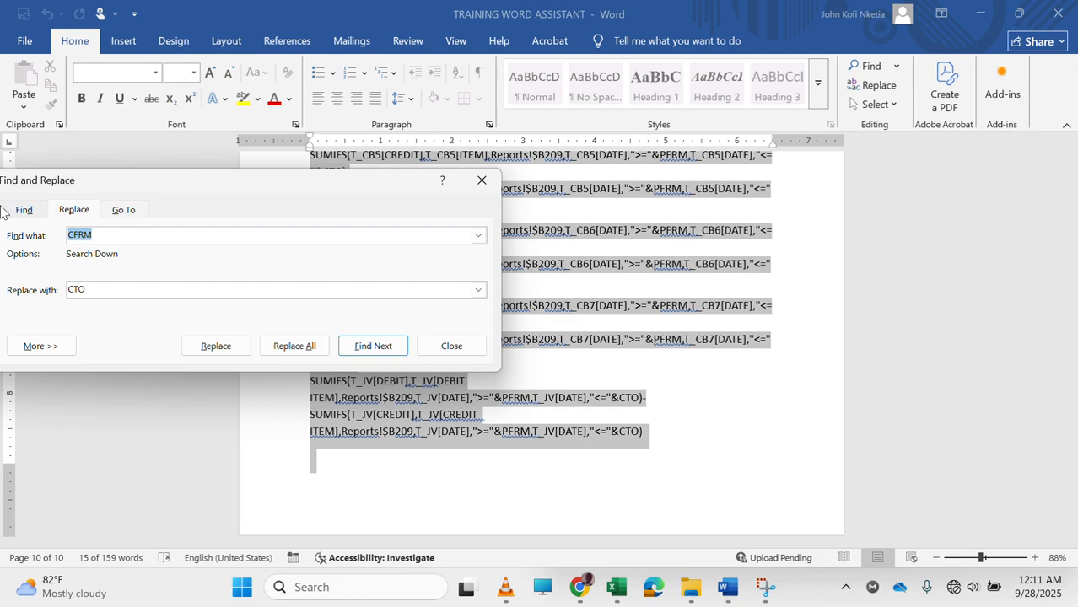
left_click_drag(188, 188, 418, 369)
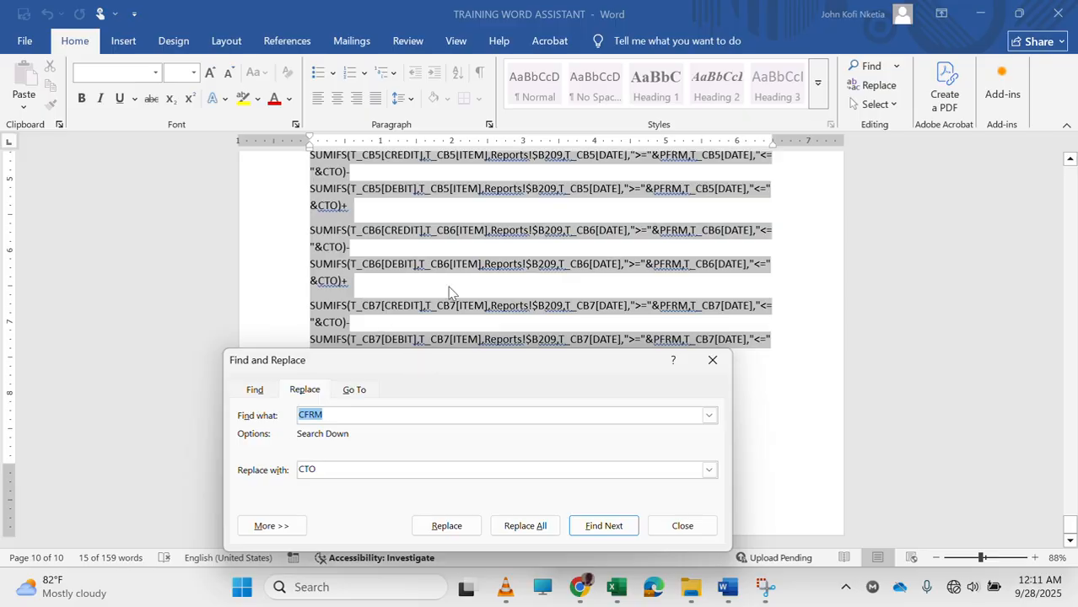
type("209")
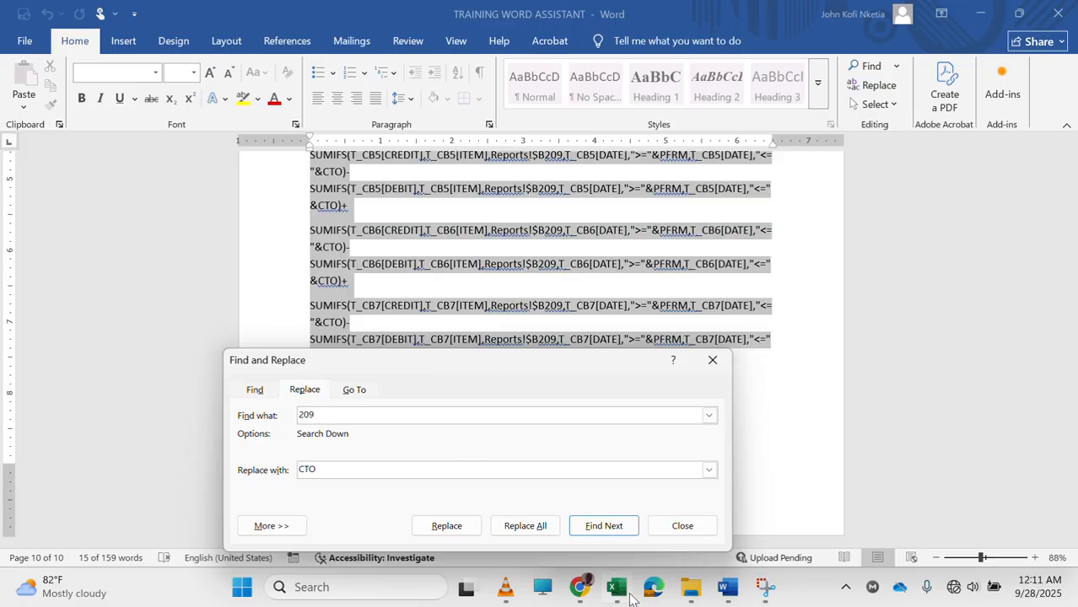
mouse_move(619, 591)
mouse_move(604, 495)
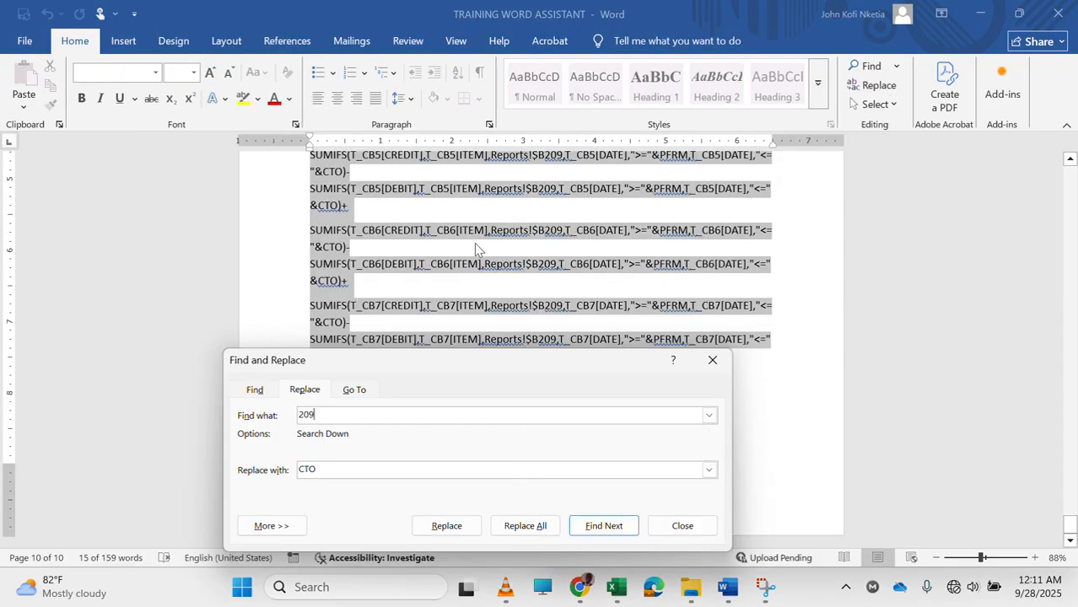
key("BackSpace")
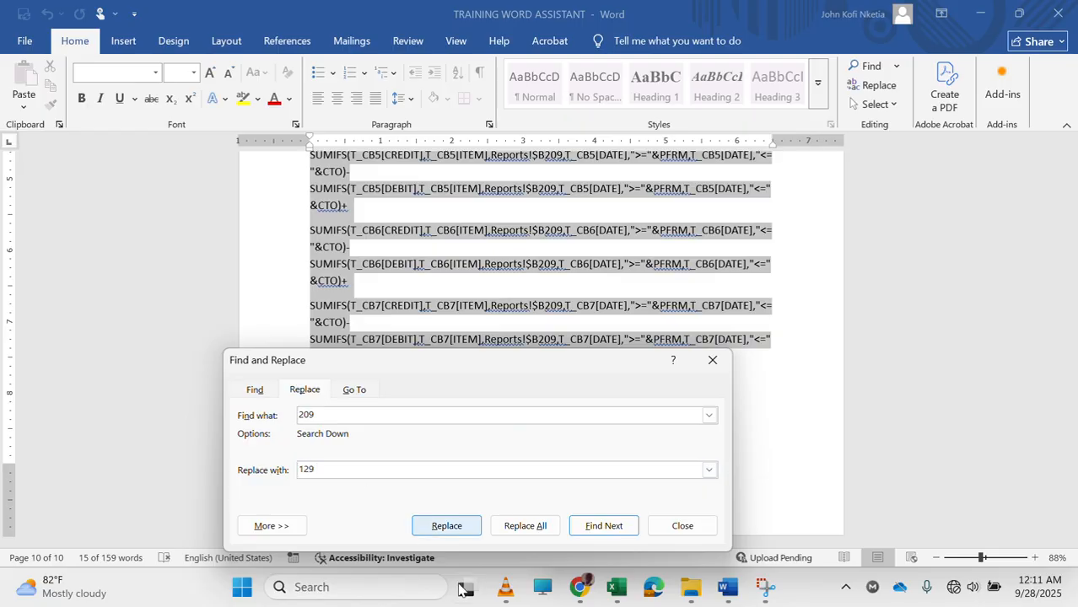
left_click(604, 526)
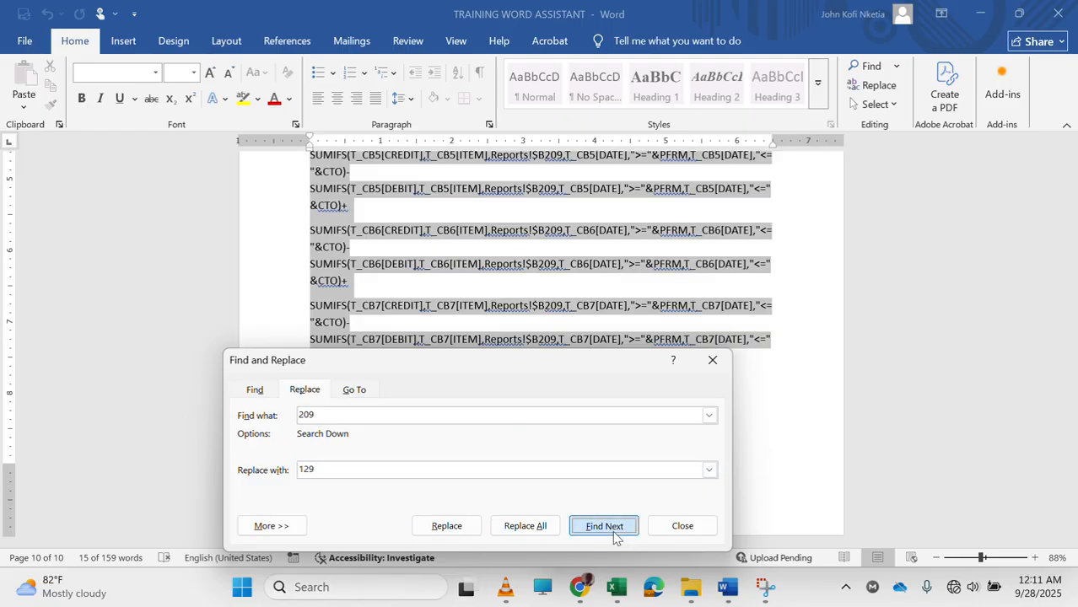
left_click(453, 529)
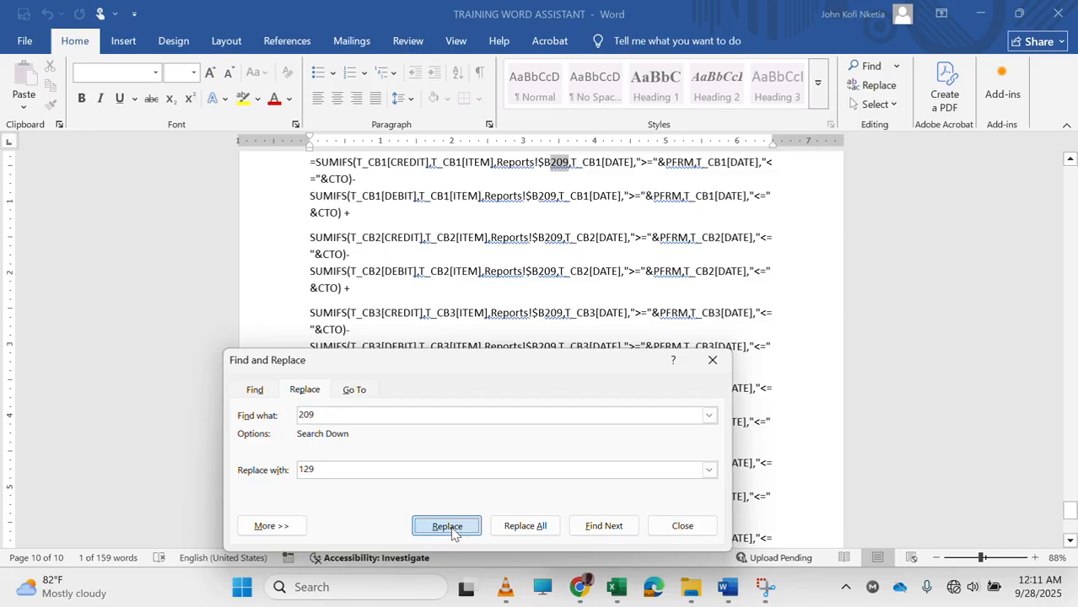
left_click(521, 527)
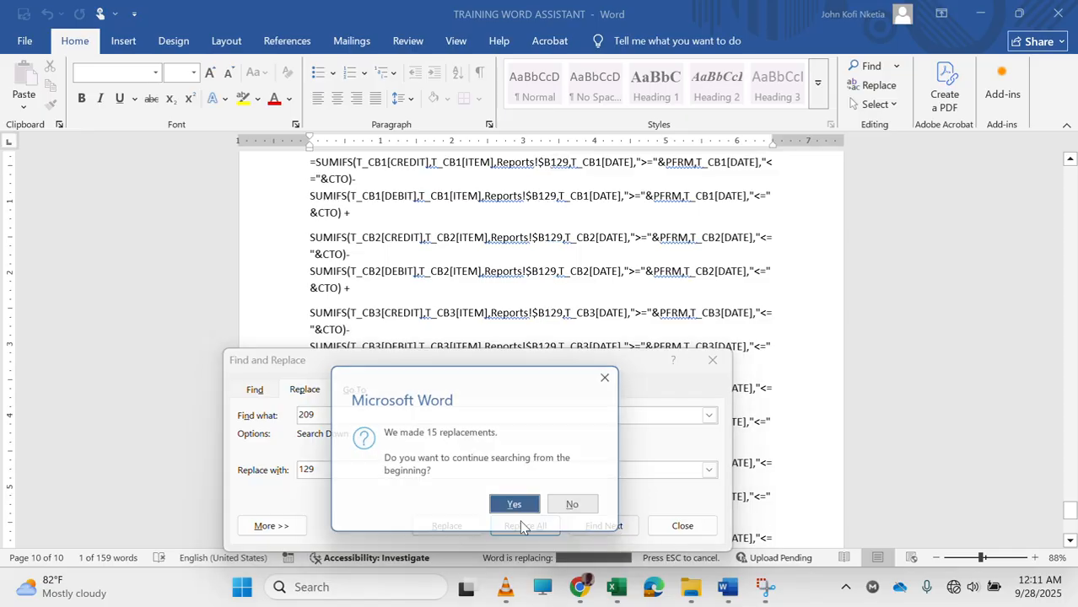
left_click(580, 510)
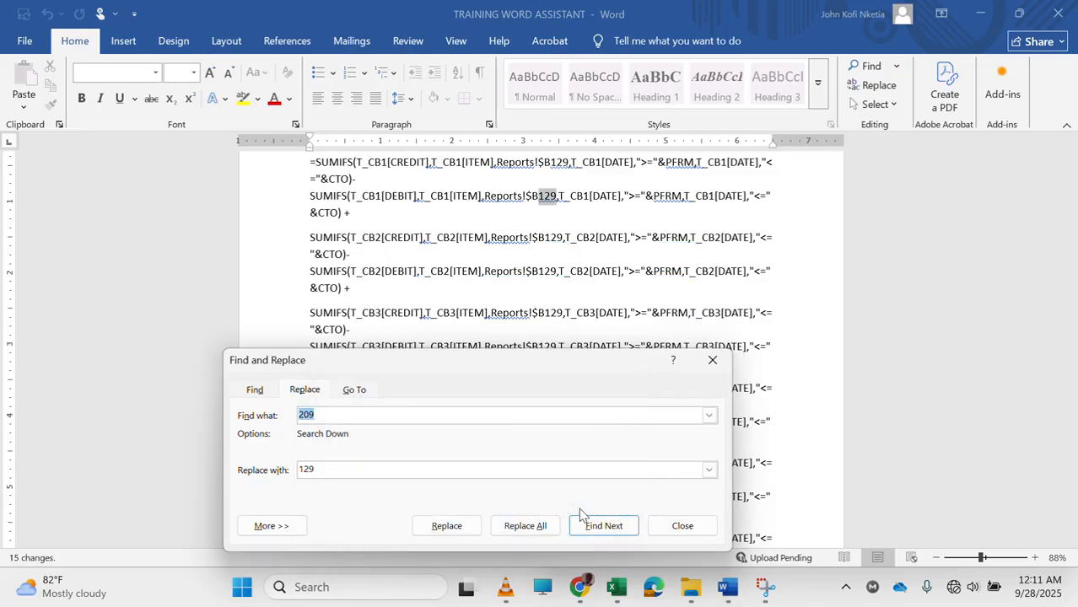
Copy the whole ASSETS TO DATE formula, switch to Excel and enter it in TRADE RECEIVABLES cell D129.
scroll(474, 264, "up", 3)
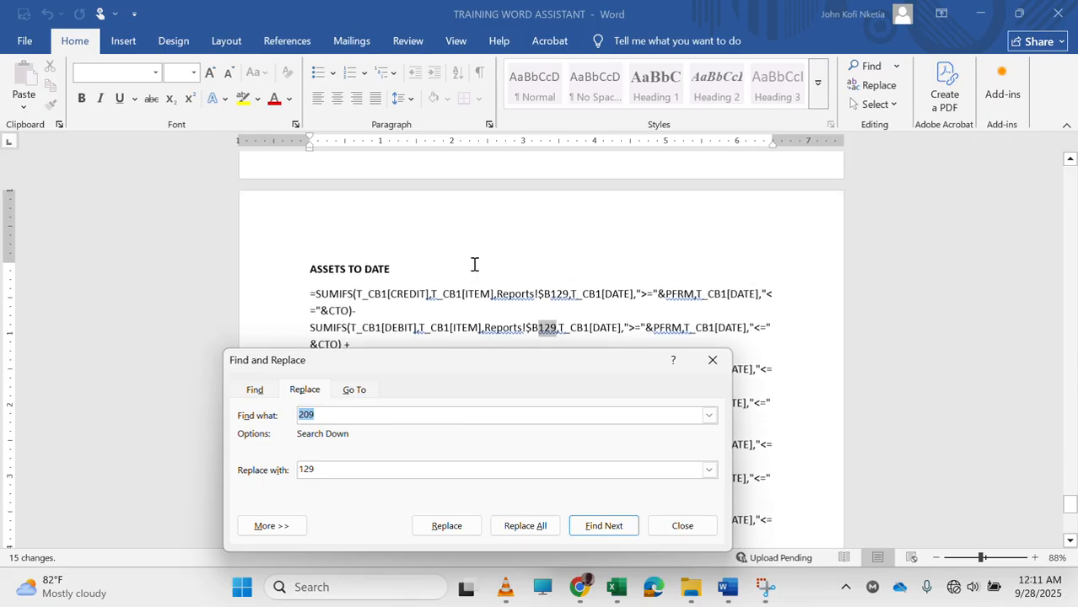
left_click(308, 291)
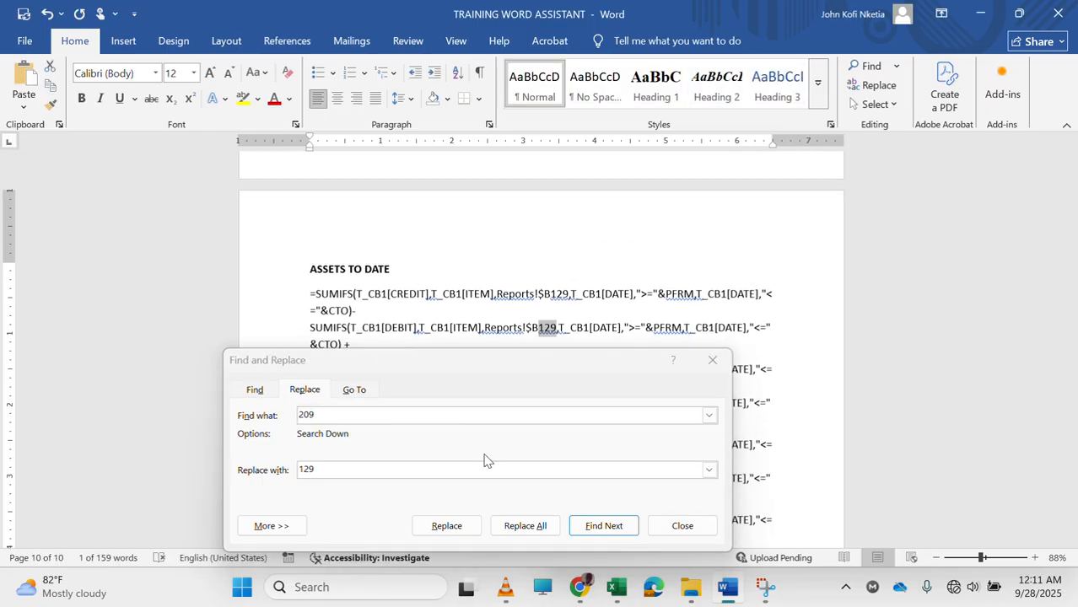
left_click_drag(311, 297, 540, 600)
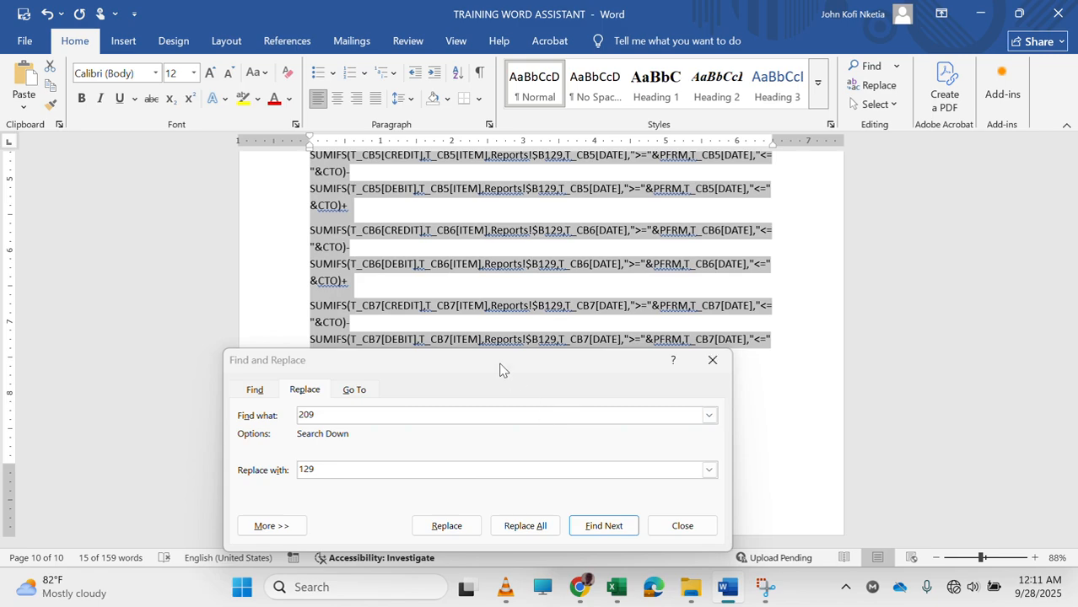
left_click_drag(499, 370, 152, 351)
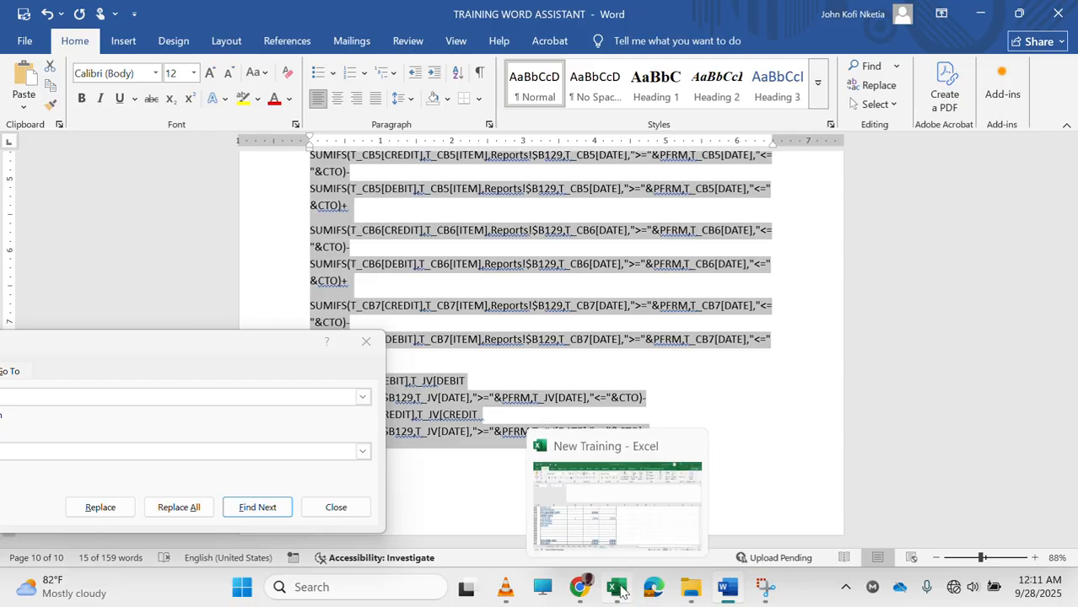
left_click(604, 488)
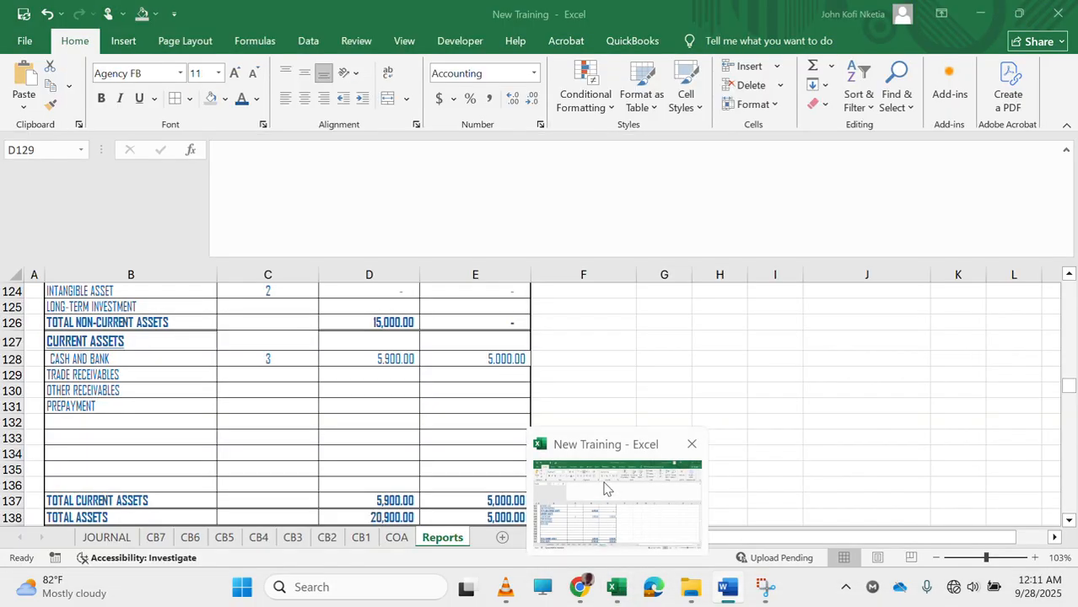
left_click(308, 193)
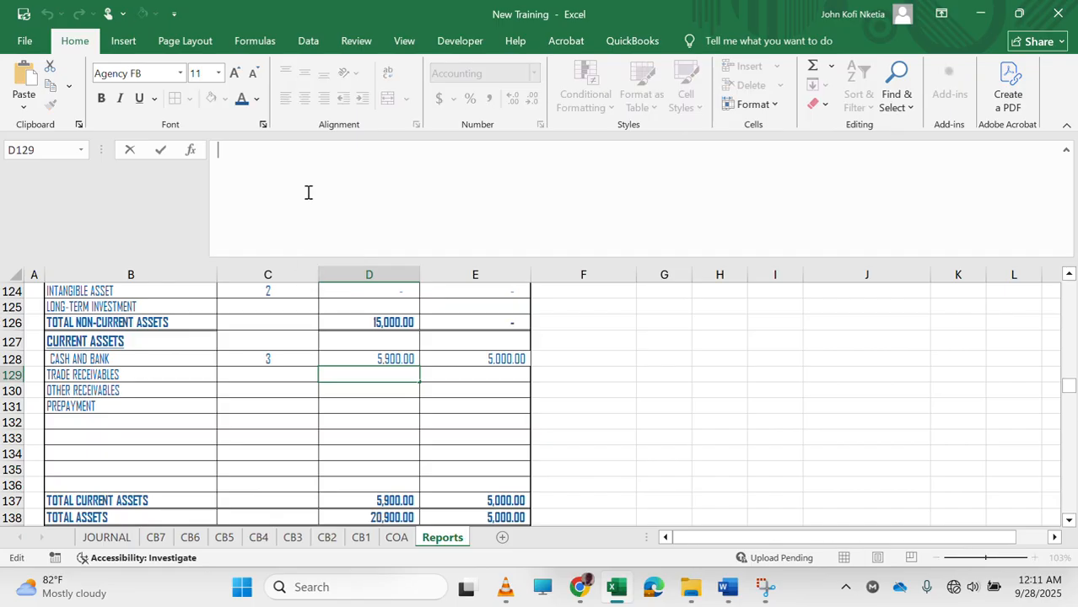
key("ctrl+v")
key("ctrl+Return")
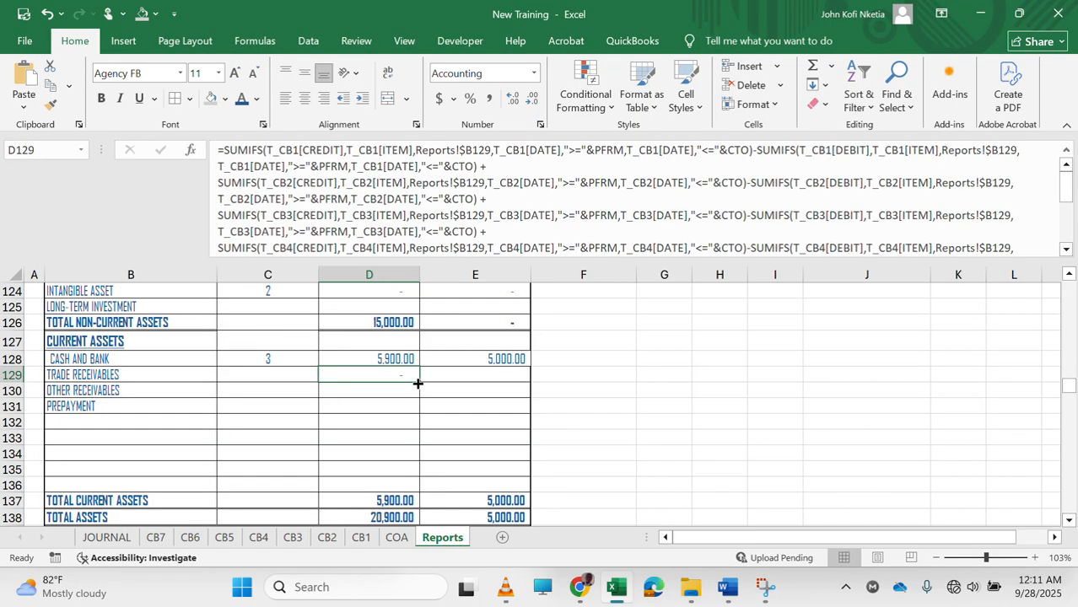
Fill the TRADE RECEIVABLES formula down from D129 through D136.
left_click_drag(417, 384, 404, 492)
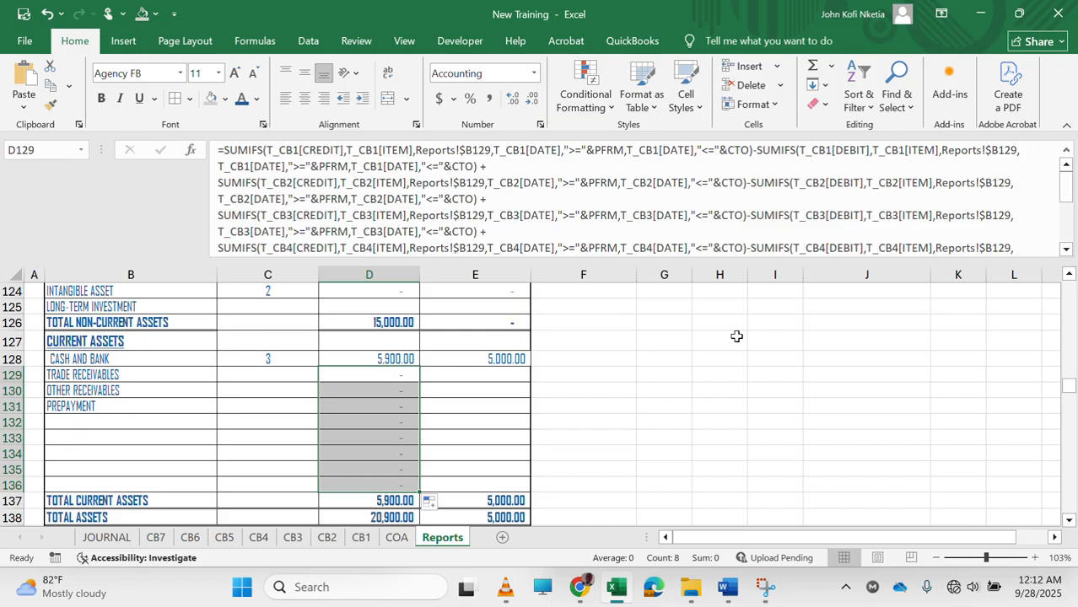
left_click(481, 395)
left_click(397, 375)
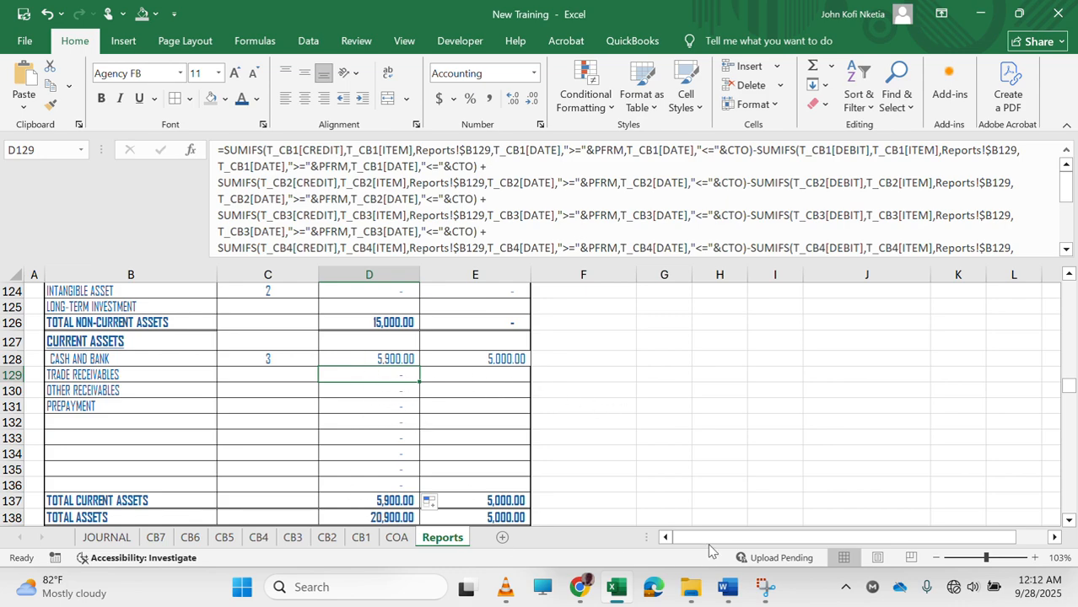
Switch to Word, close Find and Replace, and copy the ASSETS TO DATE heading together with its full formula.
left_click(727, 586)
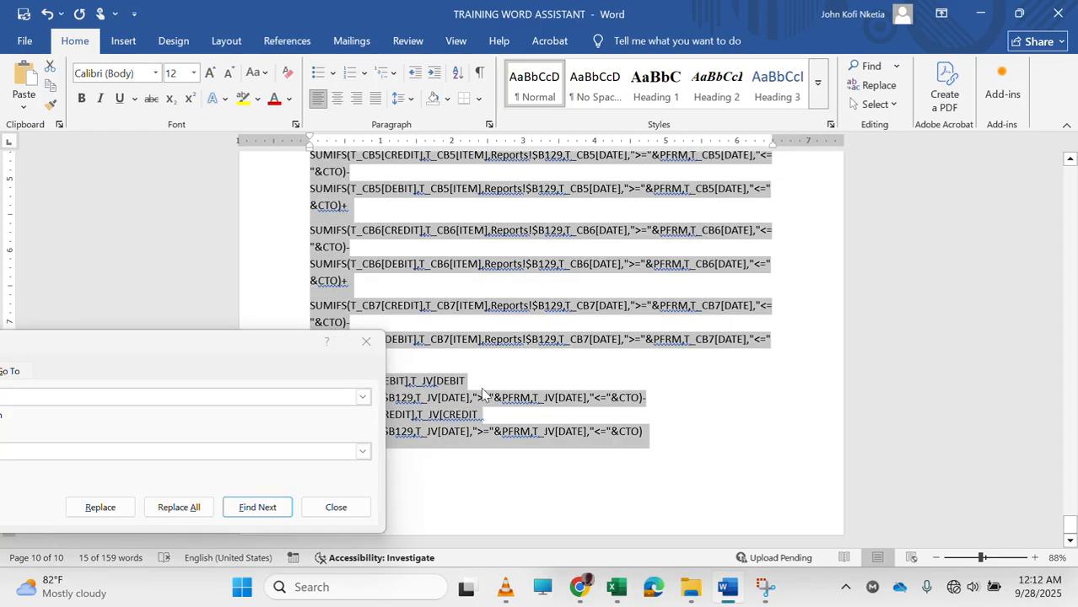
left_click(362, 343)
scroll(444, 316, "up", 10)
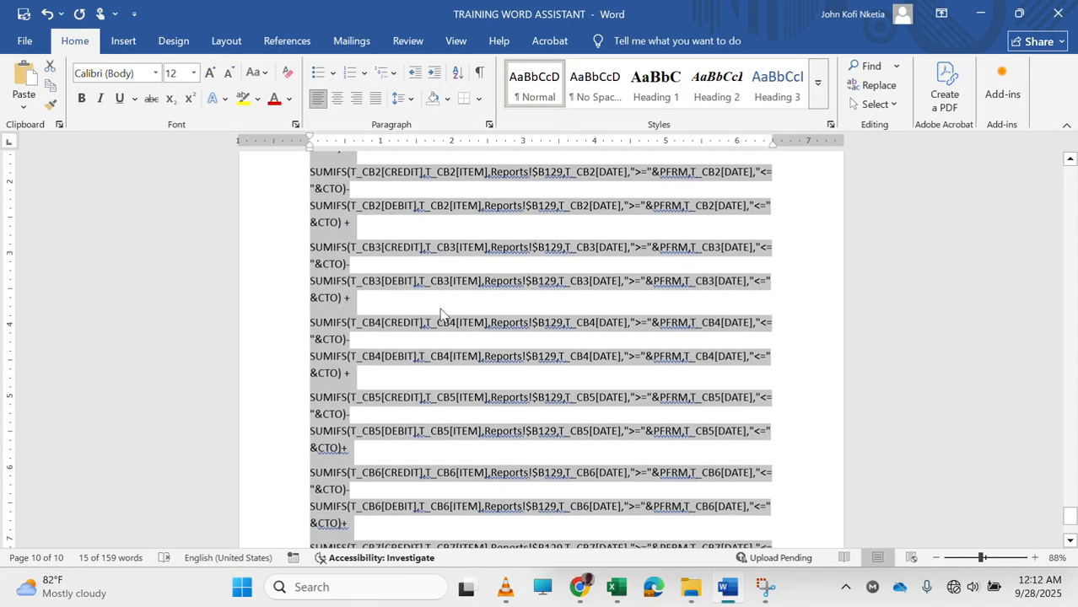
left_click_drag(310, 329, 457, 511)
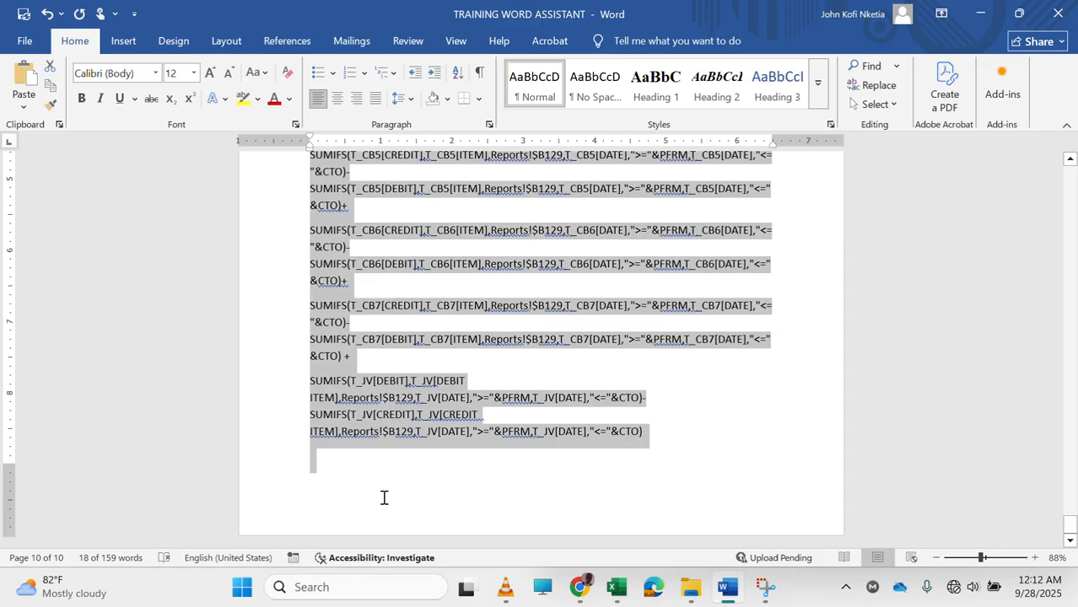
Paste the copied ASSETS TO DATE block on a new page after the last formula in the document.
left_click(384, 498)
key("ctrl+Return")
key("BackSpace")
key("BackSpace")
key("Return")
key("ctrl+v")
Rename the heading of the pasted block to ASSETS TO COMPARATIVE.
scroll(477, 389, "up", 10)
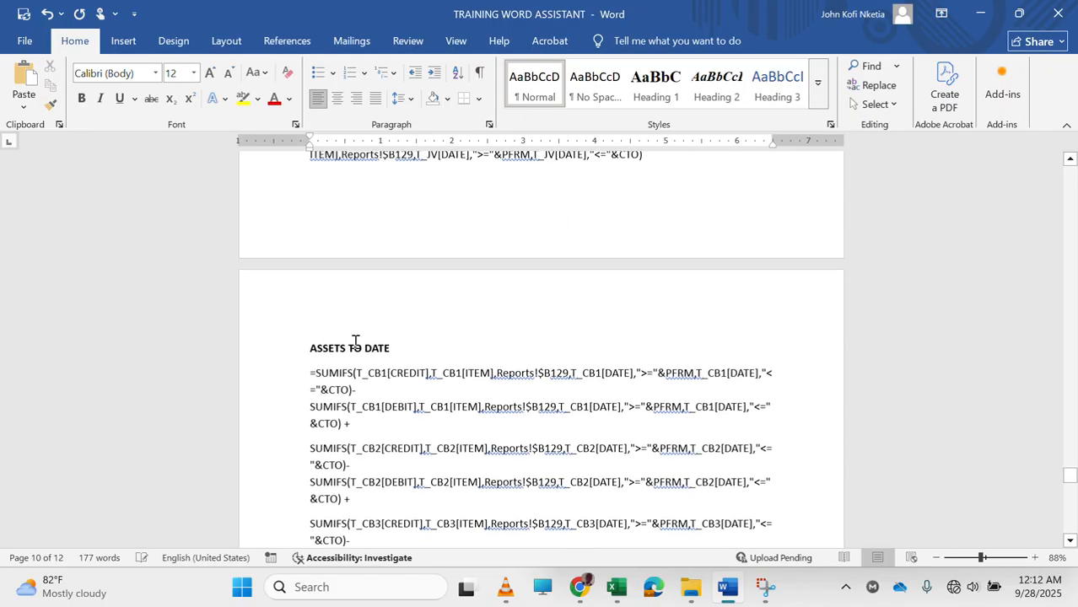
double_click(375, 348)
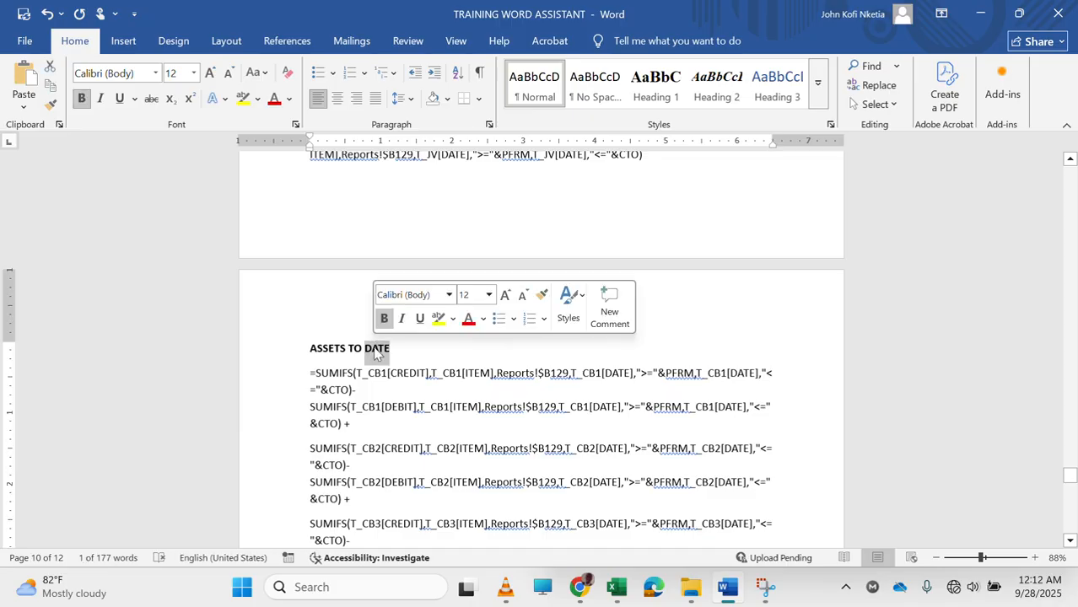
type("COMPARATIVE")
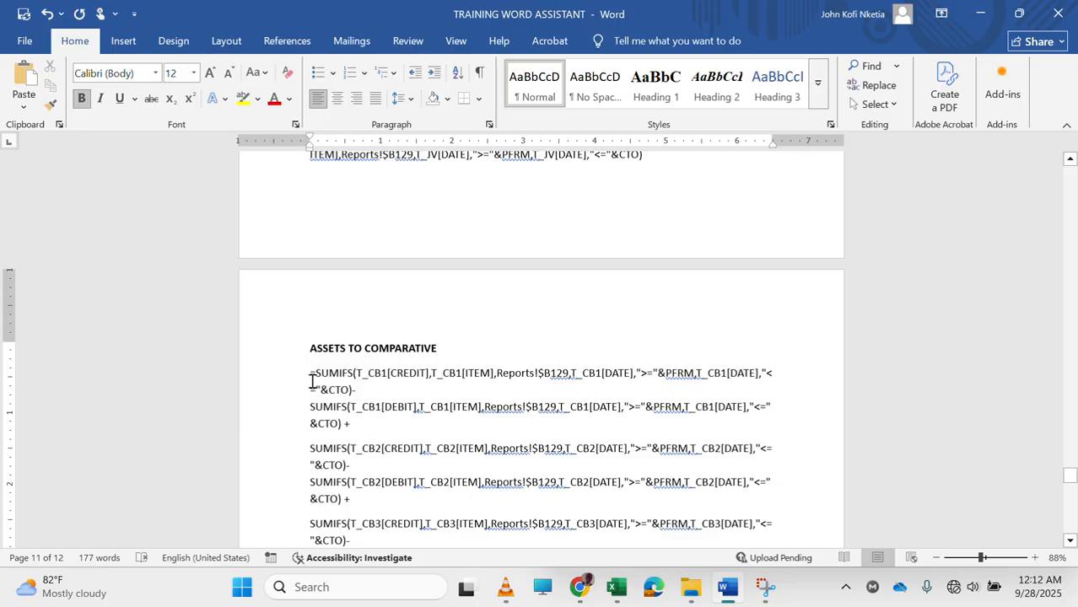
Replace every CTO with CFRM within the ASSETS TO COMPARATIVE formula only, leaving the rest of the document out of the replacement.
left_click_drag(305, 373, 478, 502)
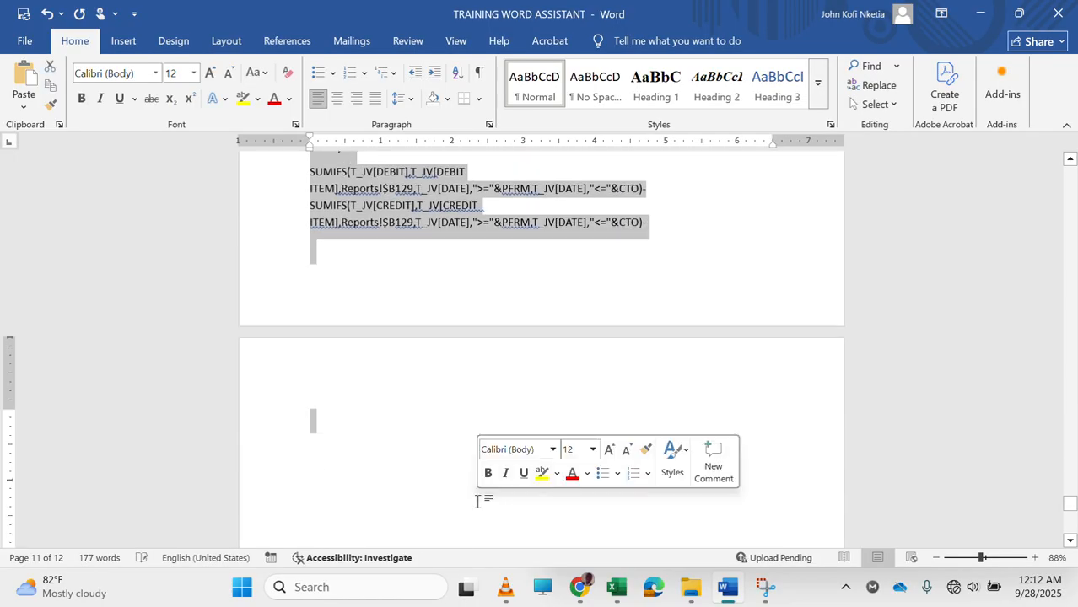
key("ctrl+h")
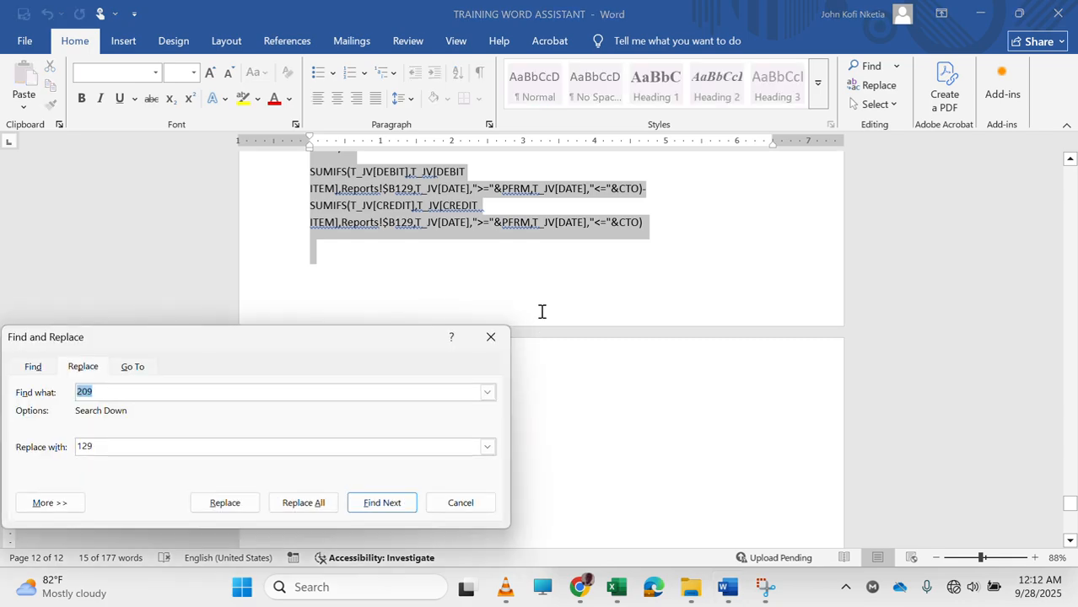
scroll(609, 244, "up", 3)
scroll(609, 244, "up", 6)
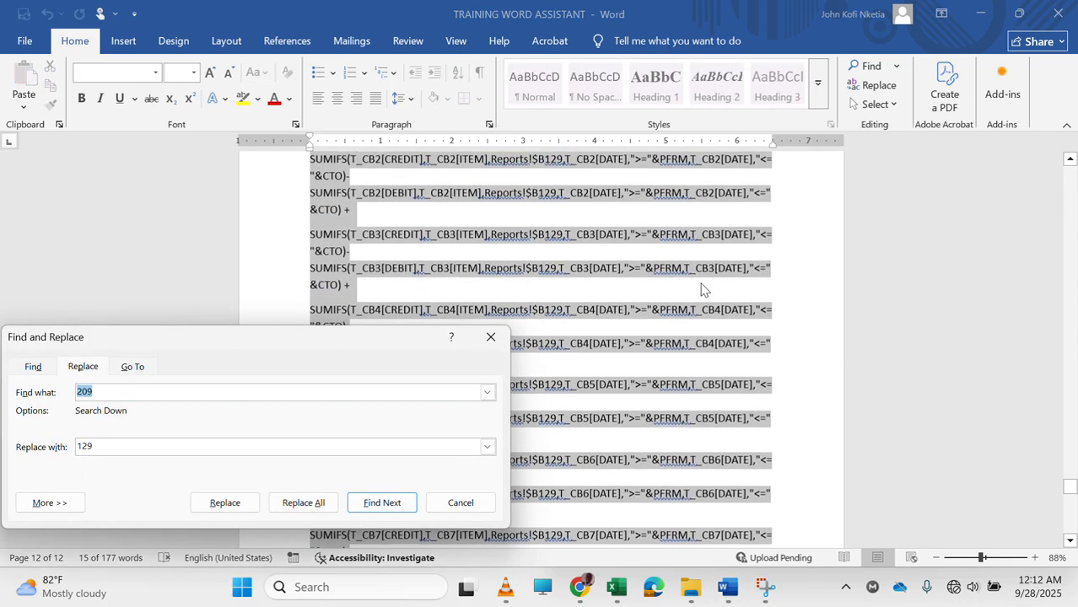
scroll(623, 306, "up", 1)
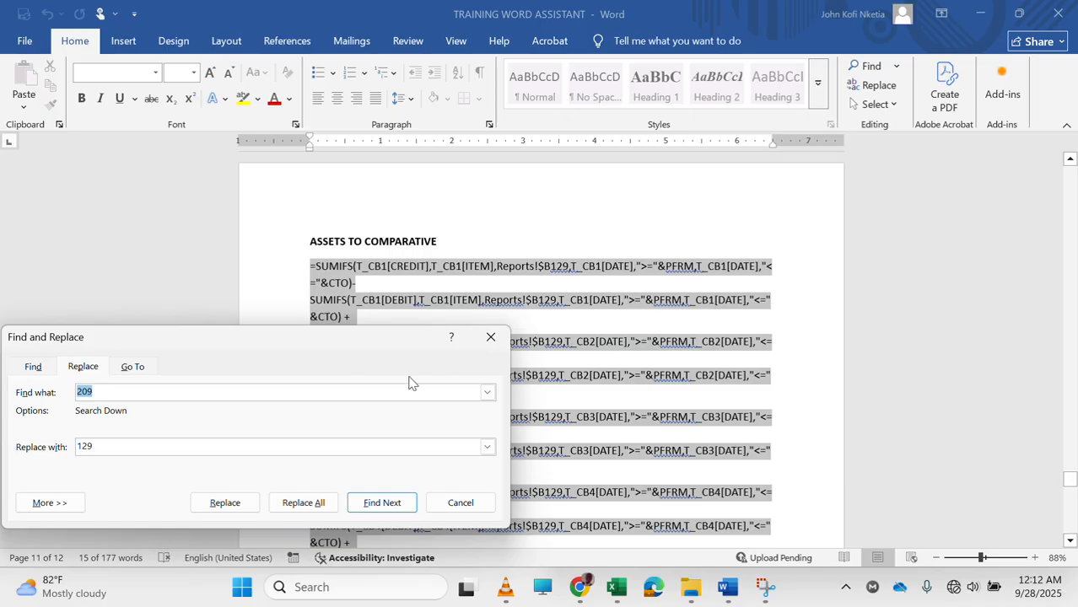
left_click_drag(253, 349, 508, 360)
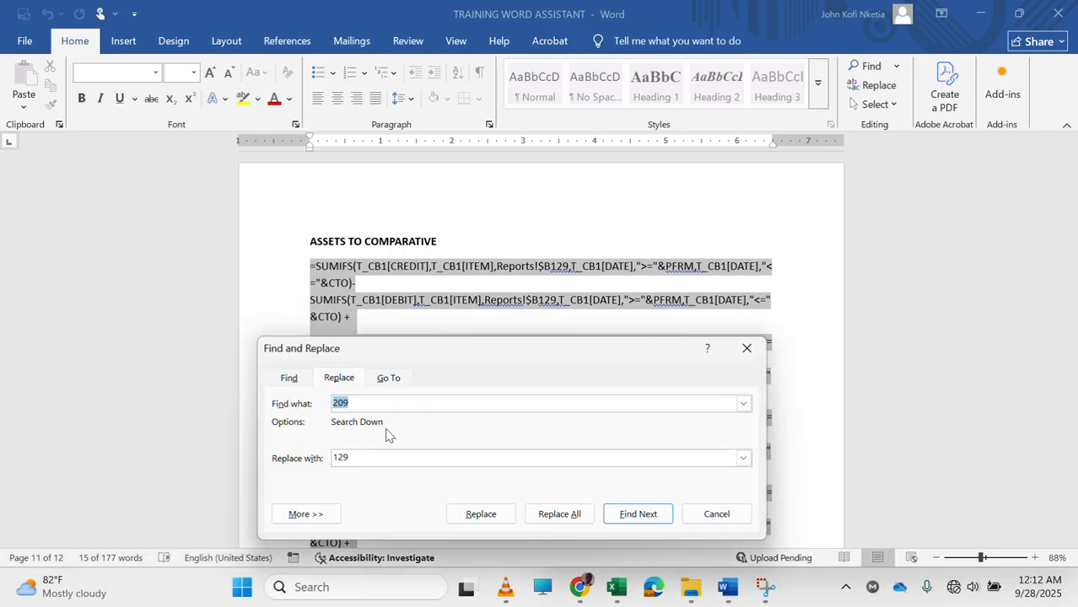
type("CTO")
key("Tab")
type("CFRM")
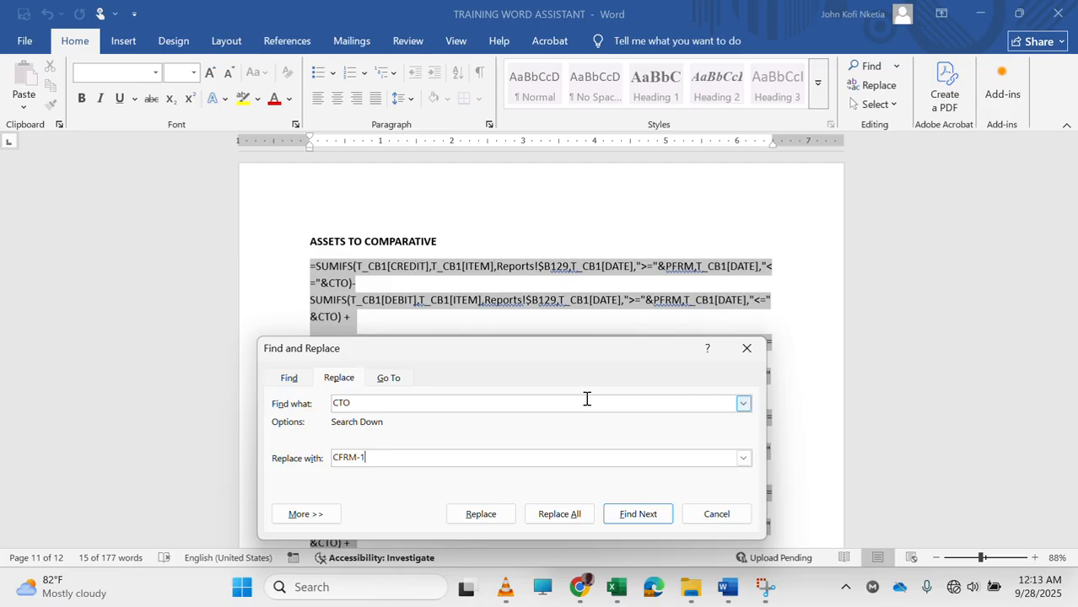
key("BackSpace")
key("BackSpace")
left_click(569, 517)
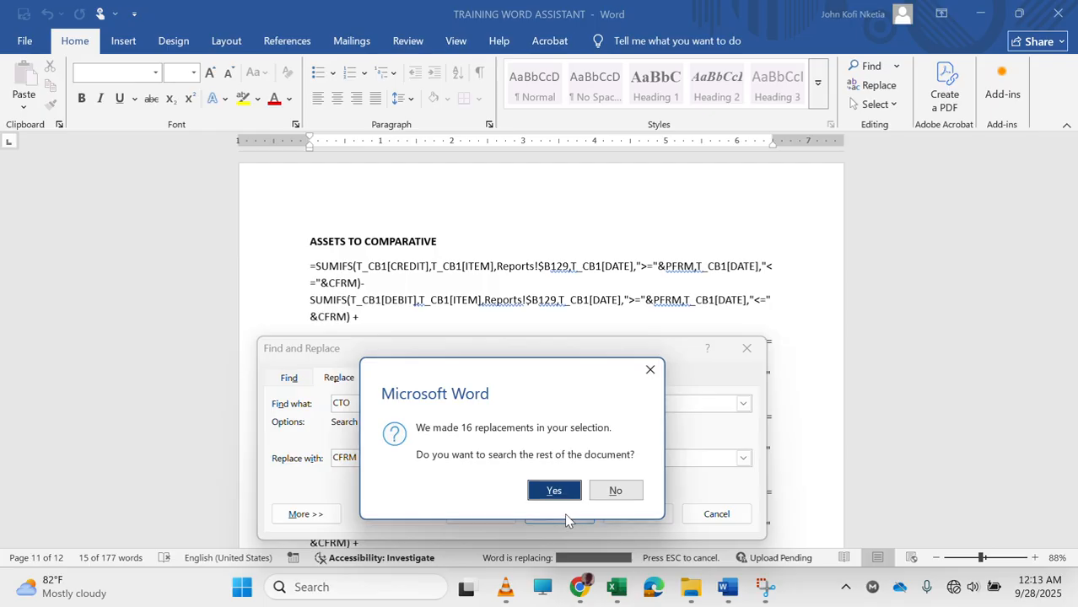
left_click(615, 491)
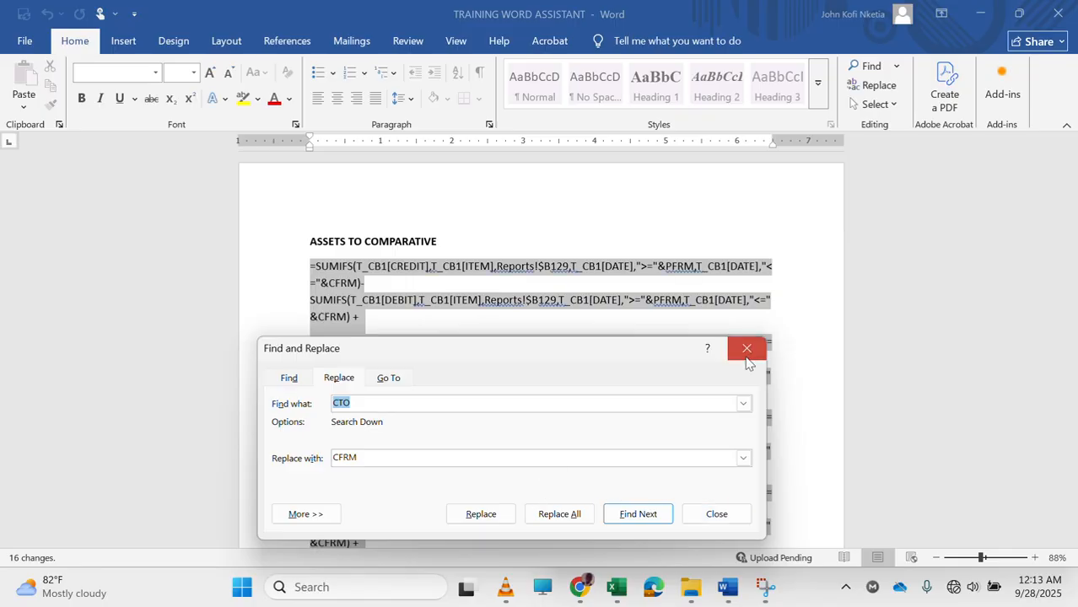
left_click(747, 349)
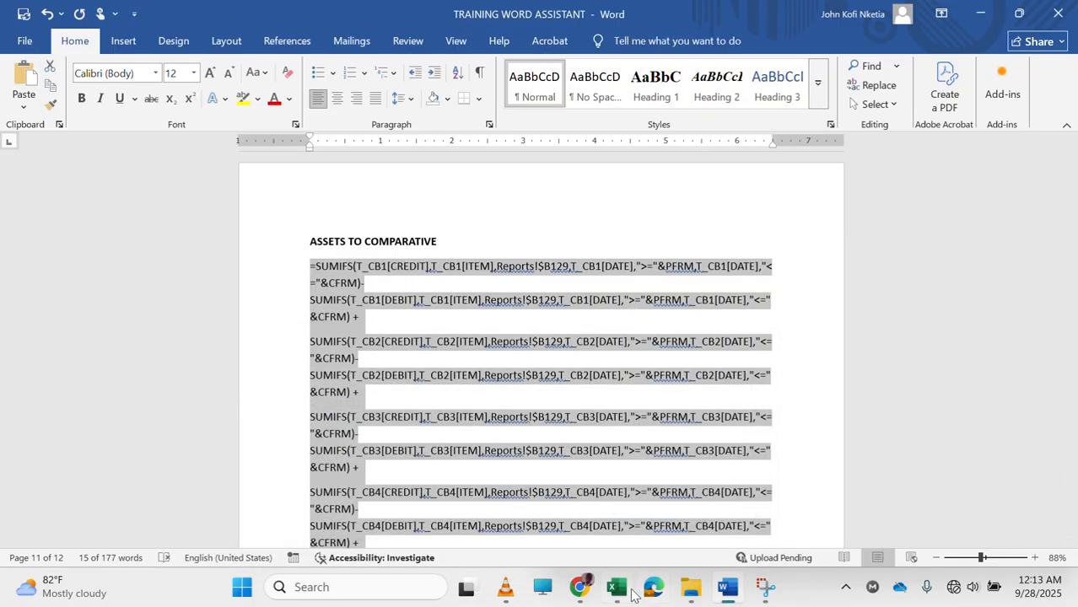
Switch to Excel and paste the ASSETS TO COMPARATIVE formula into the TRADE RECEIVABLES comparative cell E129 on the Reports sheet.
mouse_move(618, 589)
left_click(617, 517)
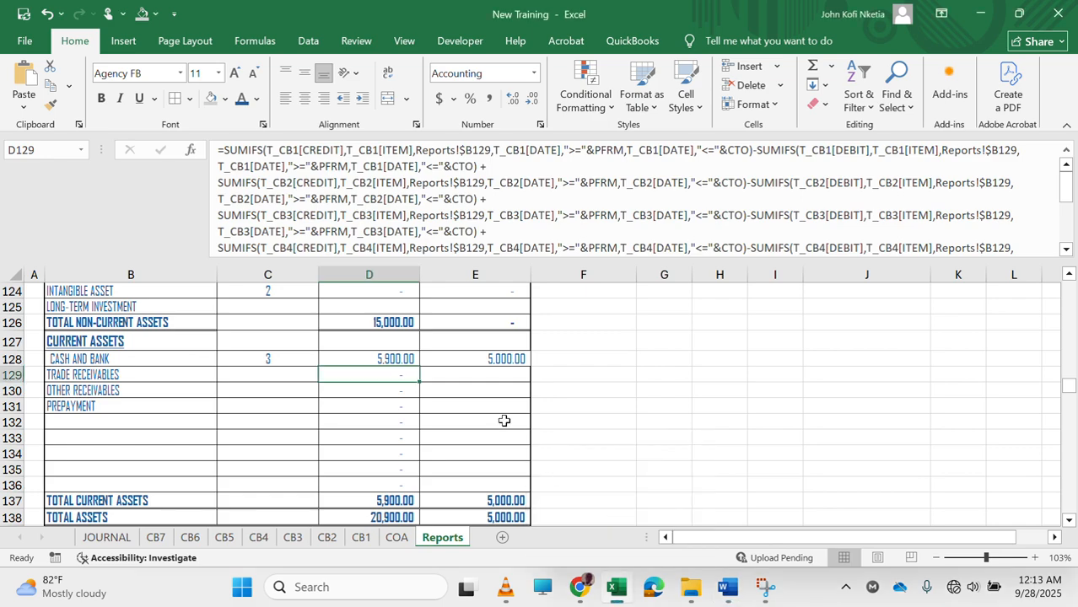
left_click(455, 371)
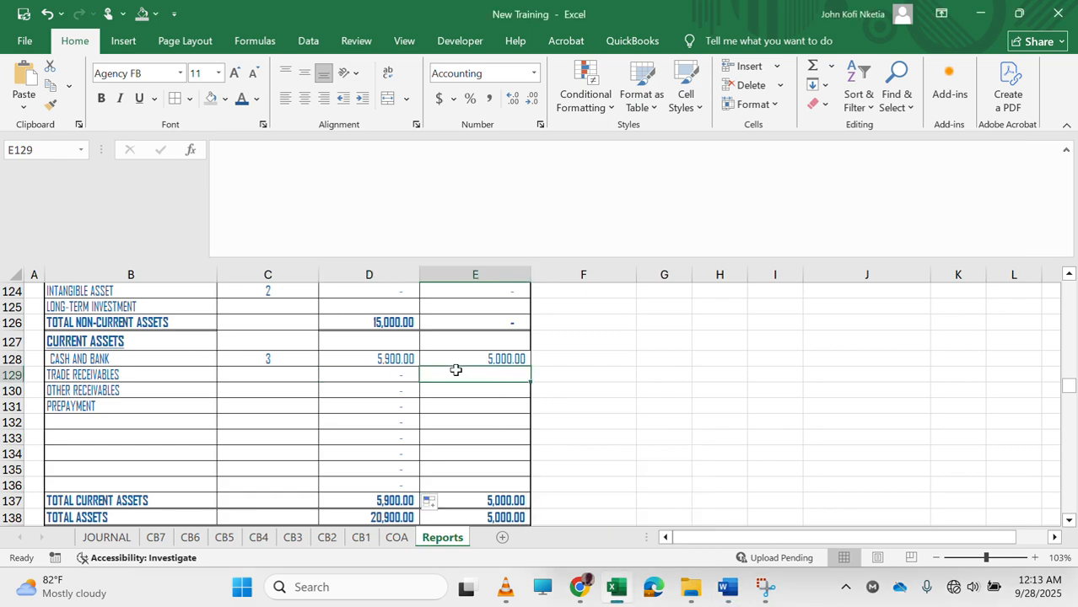
left_click(284, 162)
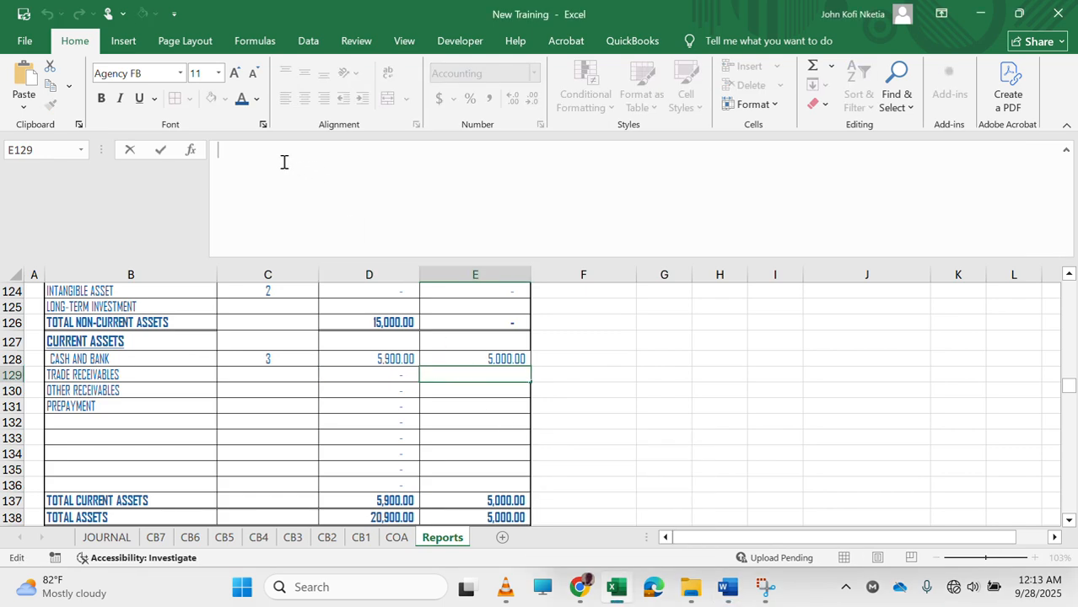
key("ctrl+v")
key("Return")
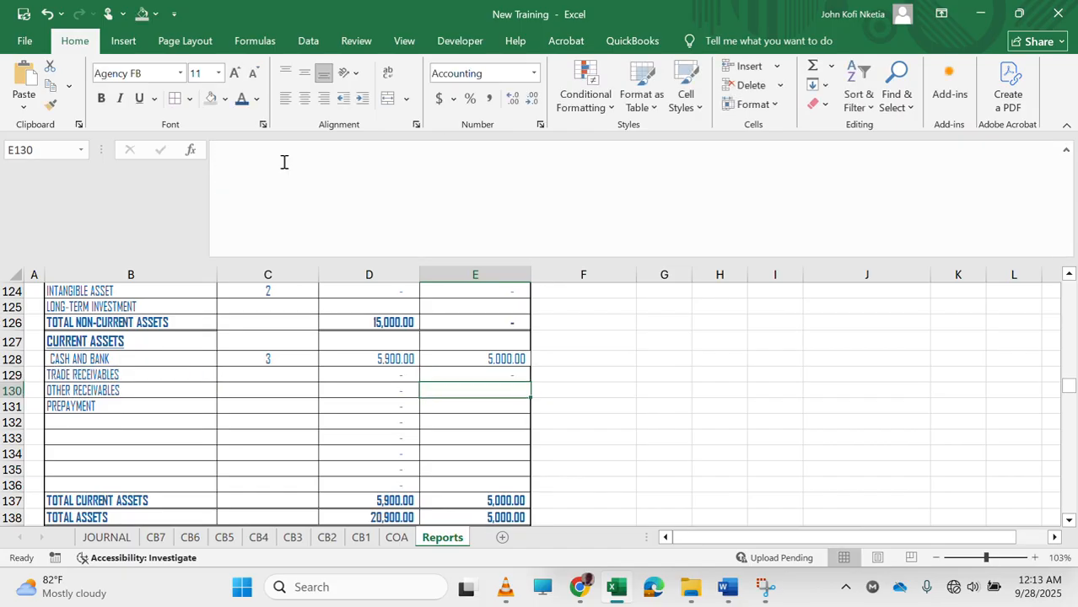
Fill the comparative TRADE RECEIVABLES formula down from E129 through E136 and save the workbook.
key("Up")
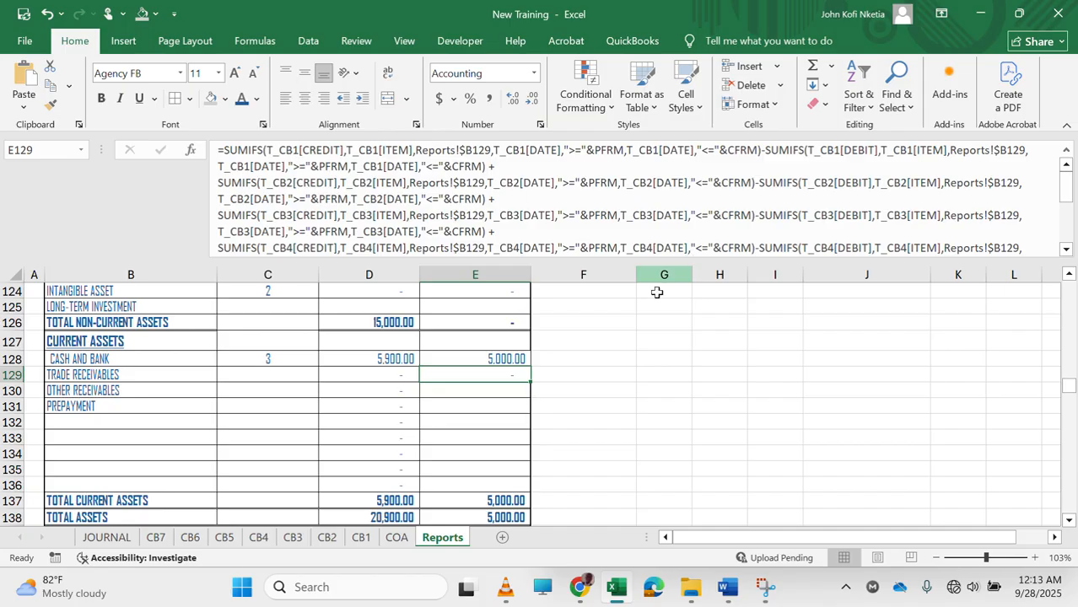
left_click_drag(530, 385, 523, 490)
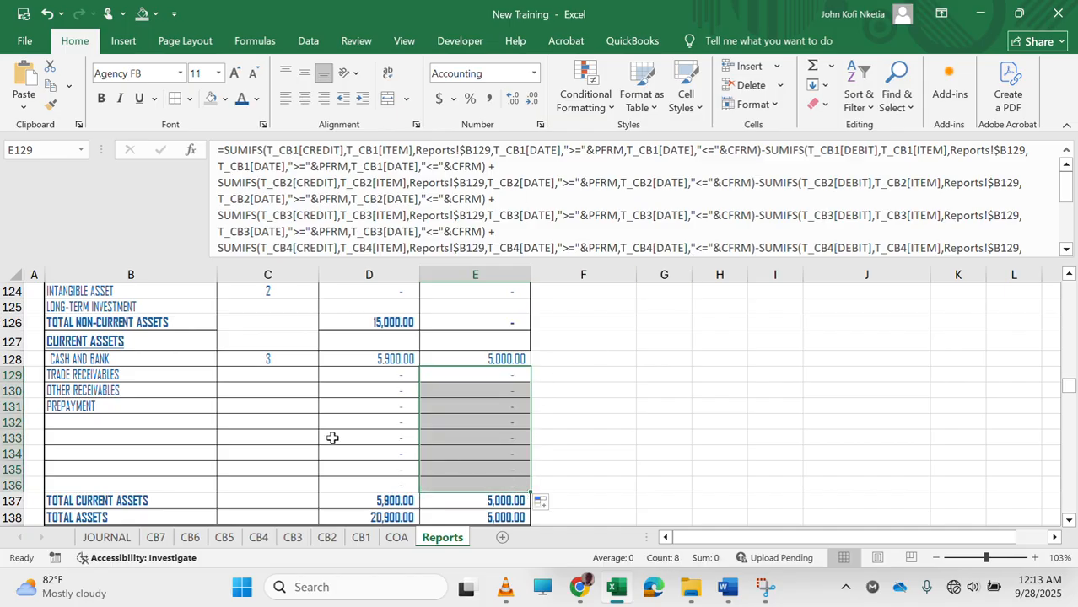
key("ctrl+s")
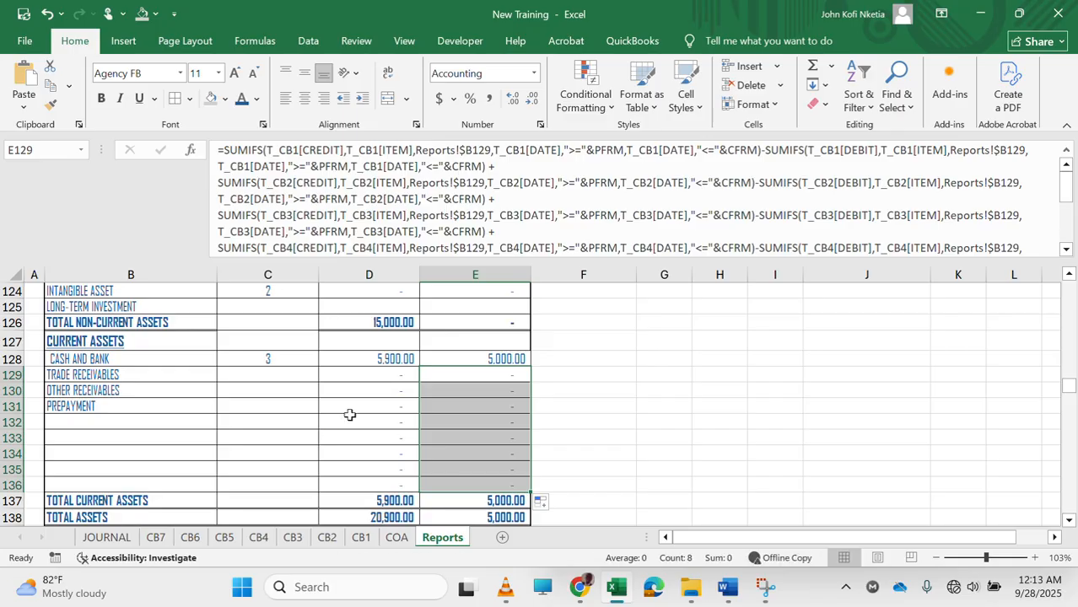
Link the STATED CAPITAL cell D142 to its closing balance in the Statement of Changes in Equity with =E197.
scroll(350, 414, "up", 2)
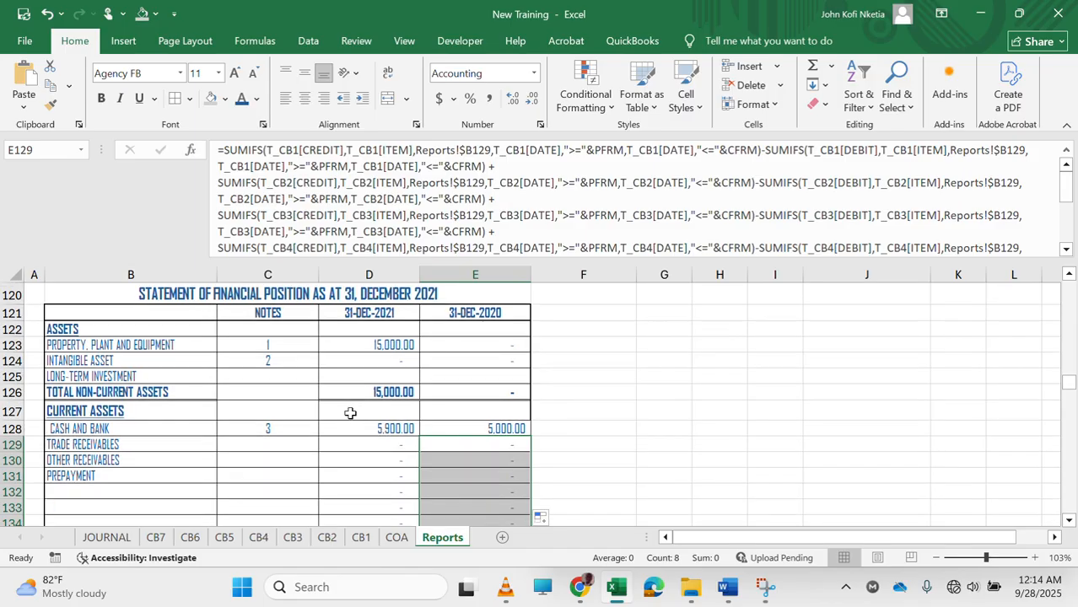
scroll(402, 470, "down", 4)
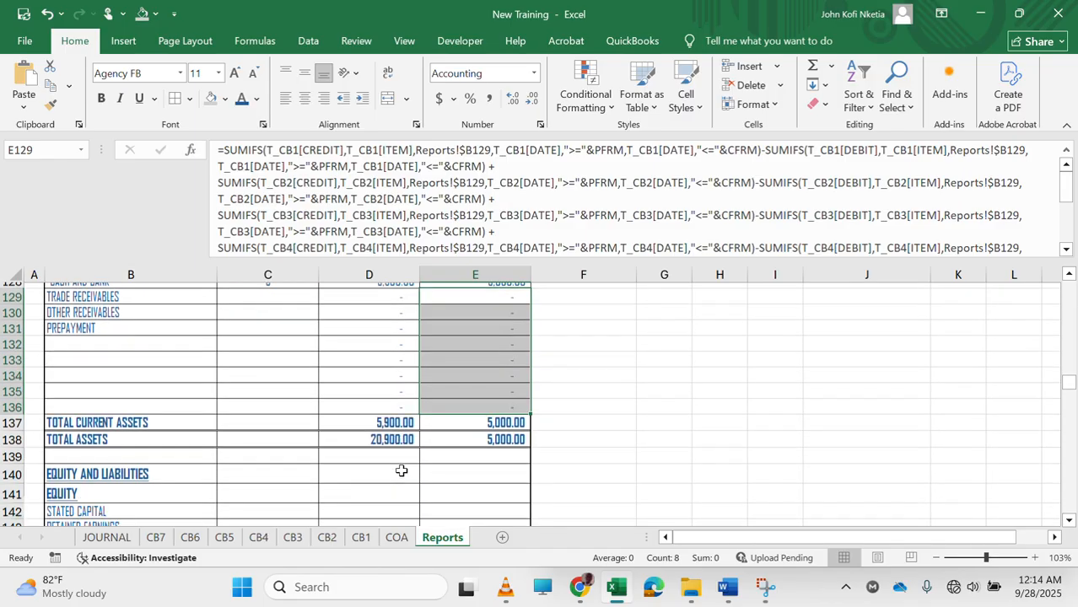
scroll(402, 470, "down", 3)
scroll(402, 471, "up", 1)
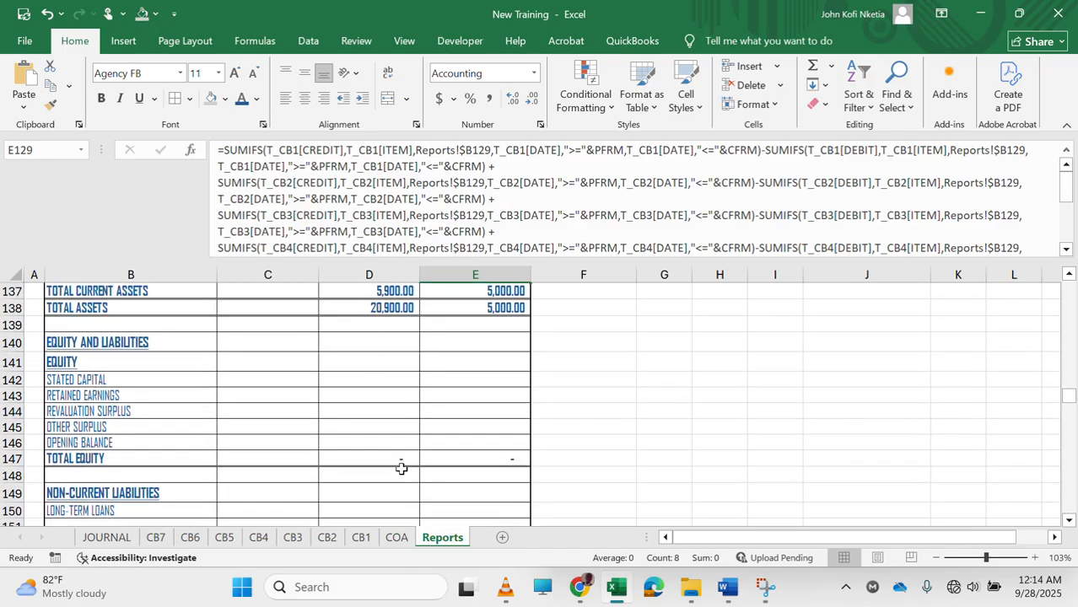
left_click(390, 375)
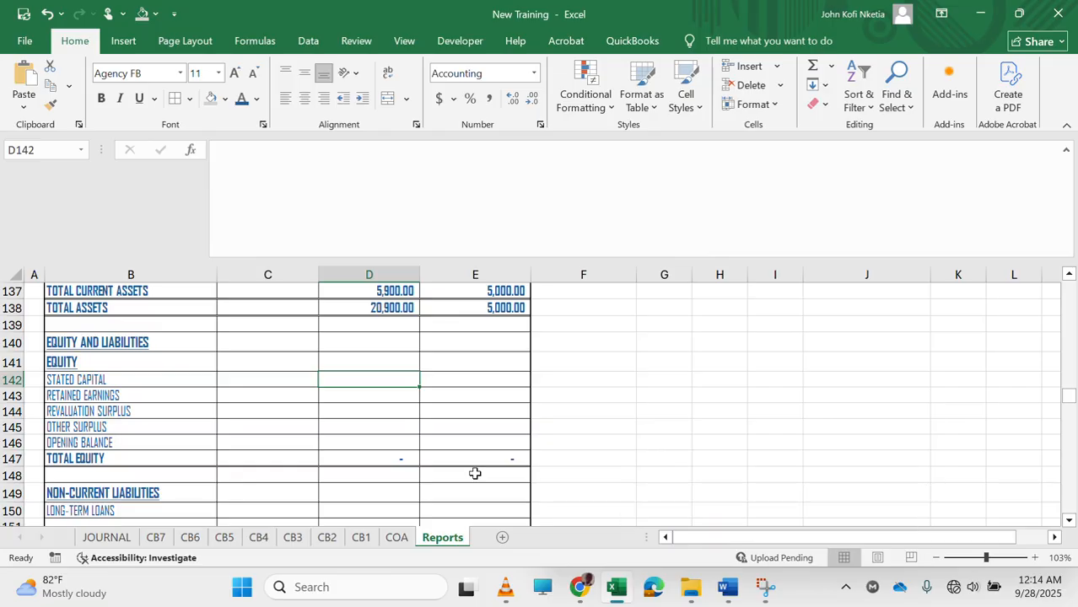
type("=")
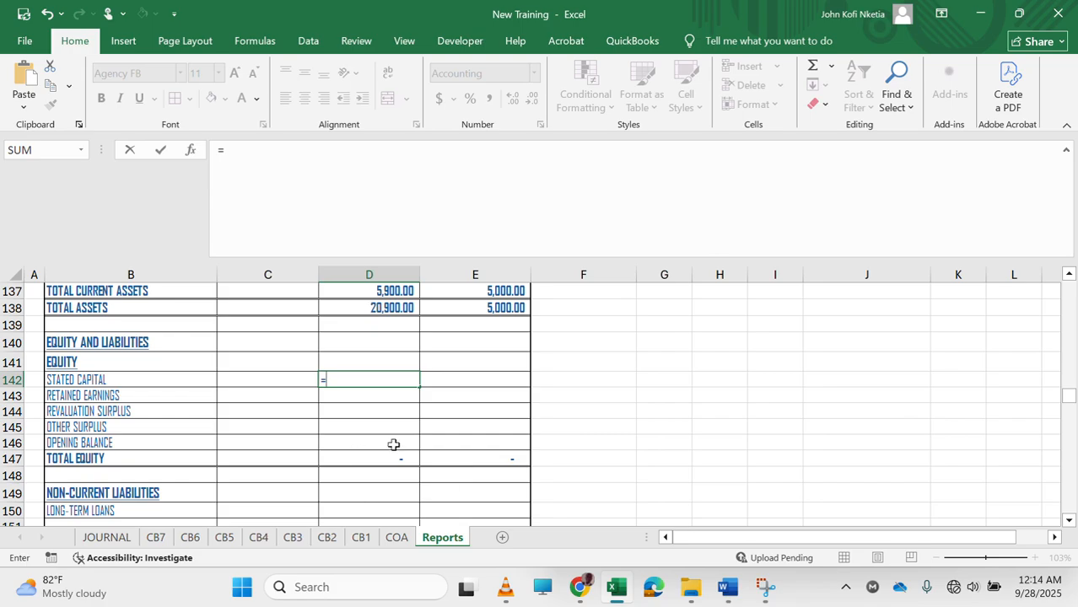
scroll(393, 445, "down", 5)
scroll(393, 444, "down", 15)
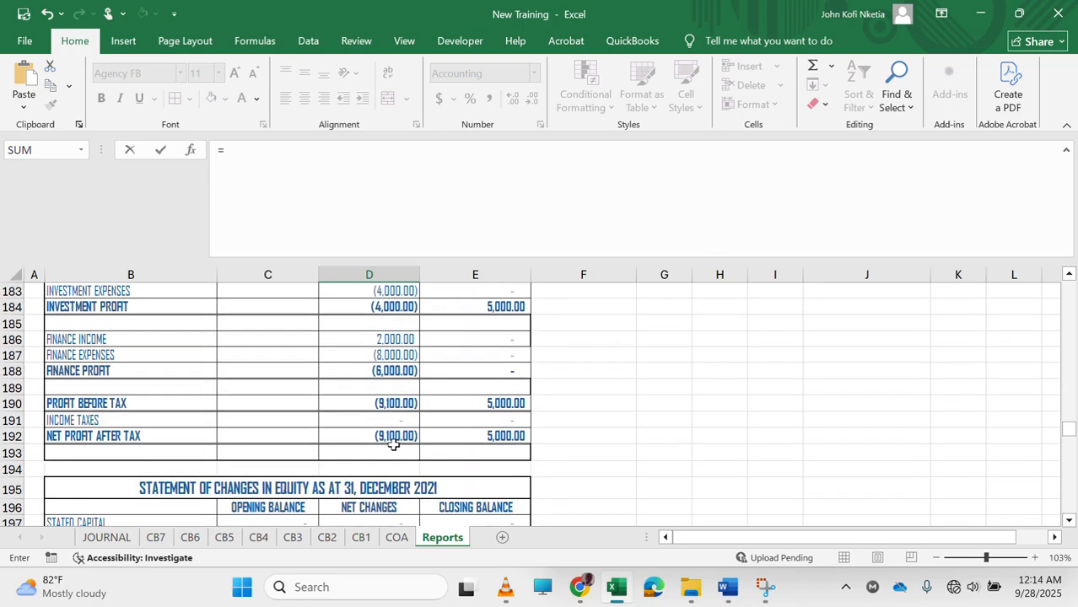
scroll(393, 445, "up", 2)
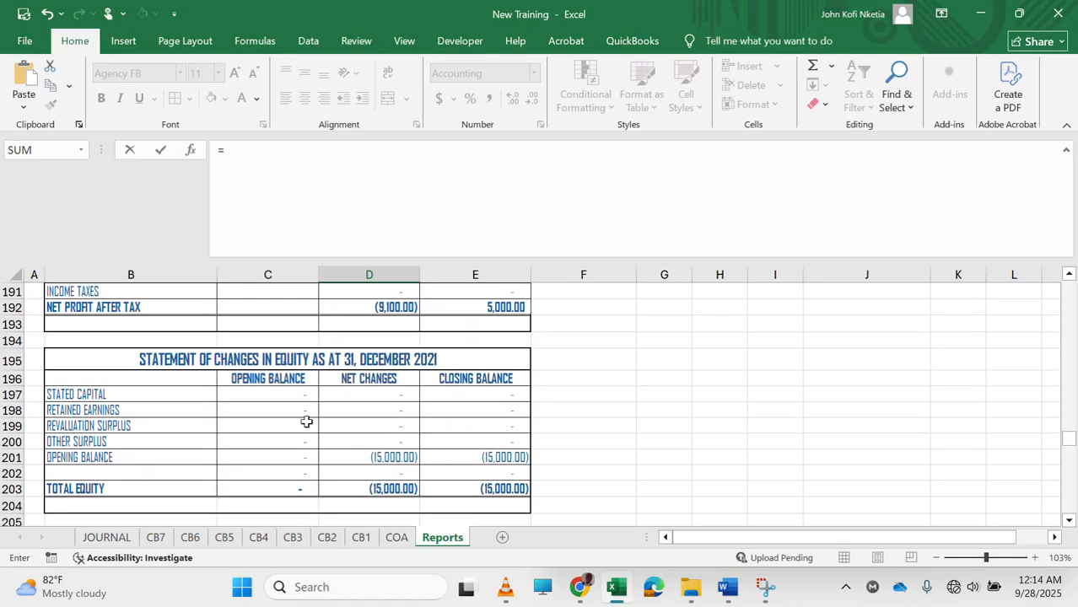
left_click(508, 397)
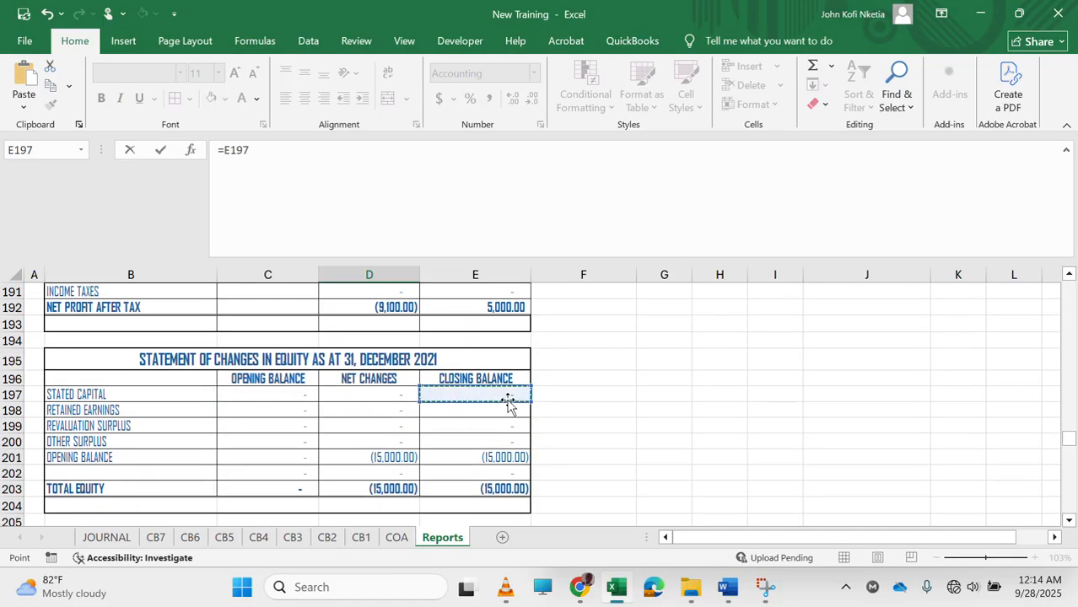
key("Return")
key("Up")
key("Up")
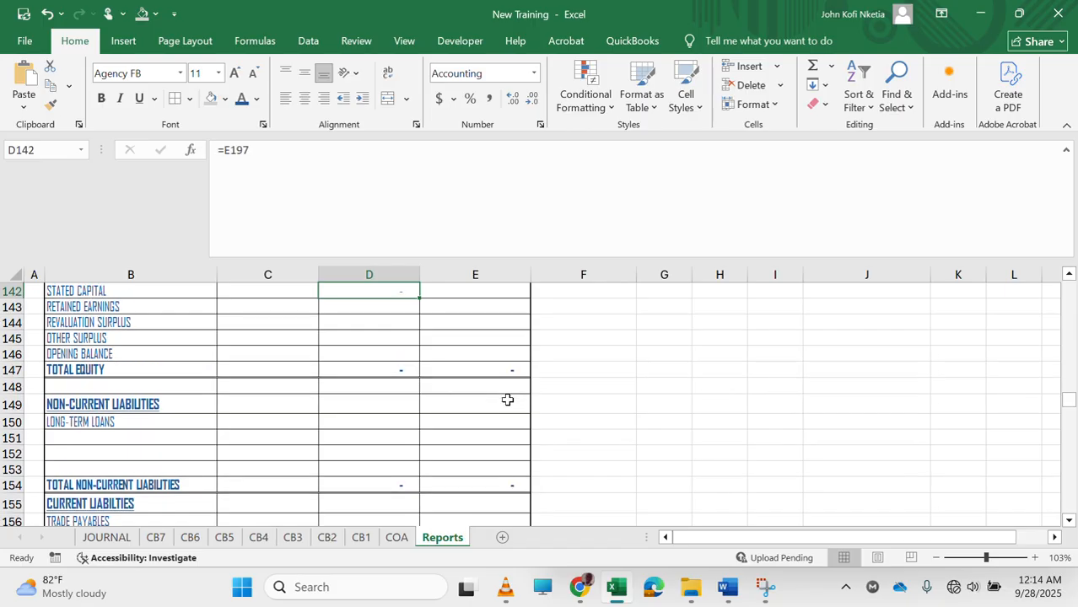
Fill the STATED CAPITAL link down through OPENING BALANCE in D146 and check the RETAINED EARNINGS formula in D143.
key("Down")
scroll(508, 399, "up", 3)
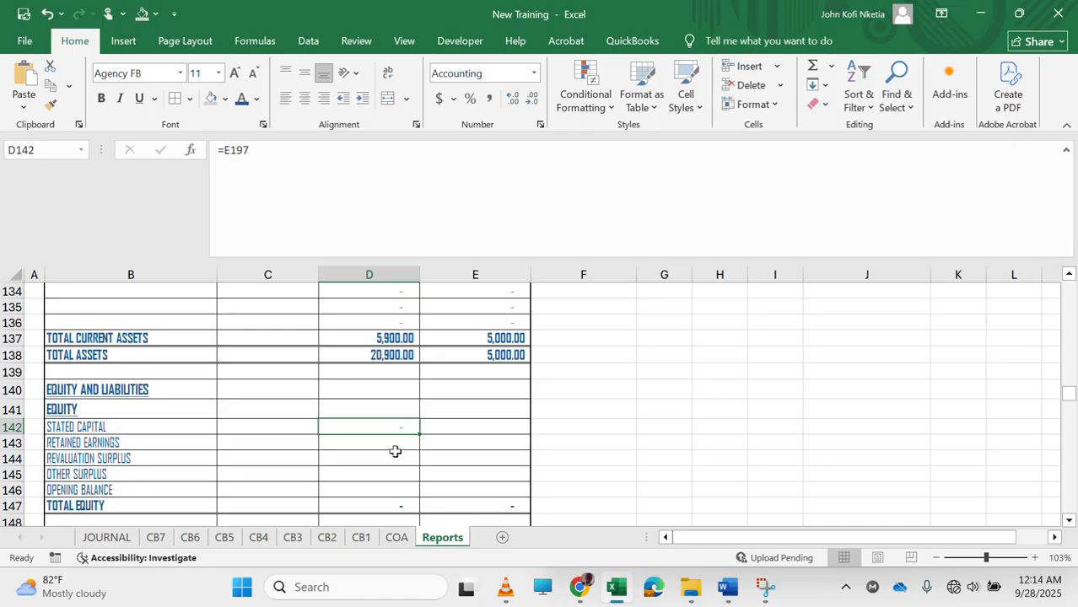
left_click_drag(420, 431, 408, 501)
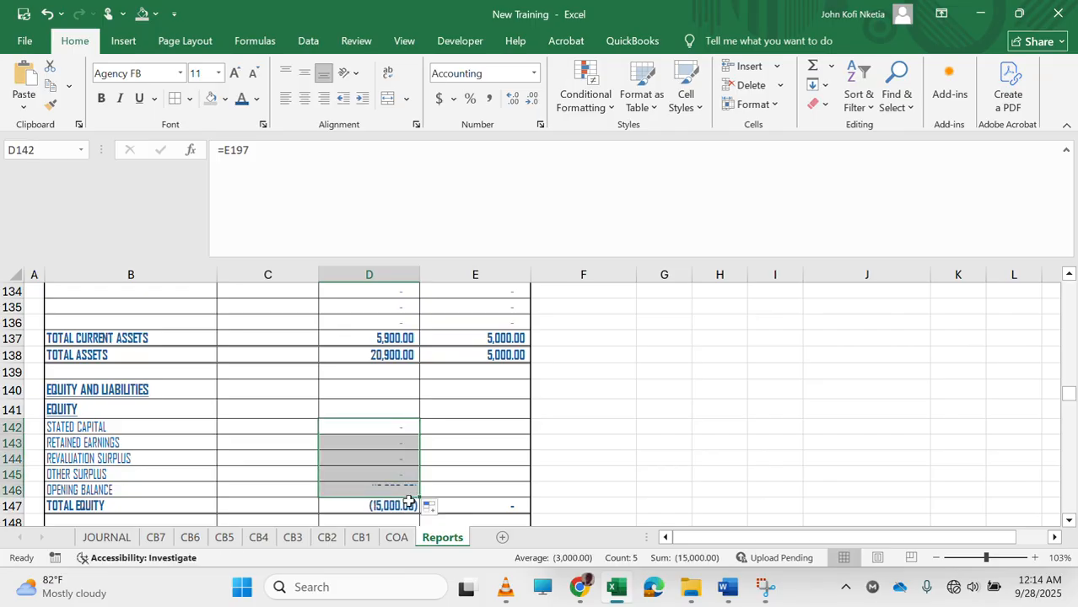
left_click(403, 458)
key("Up")
key("Up")
key("Down")
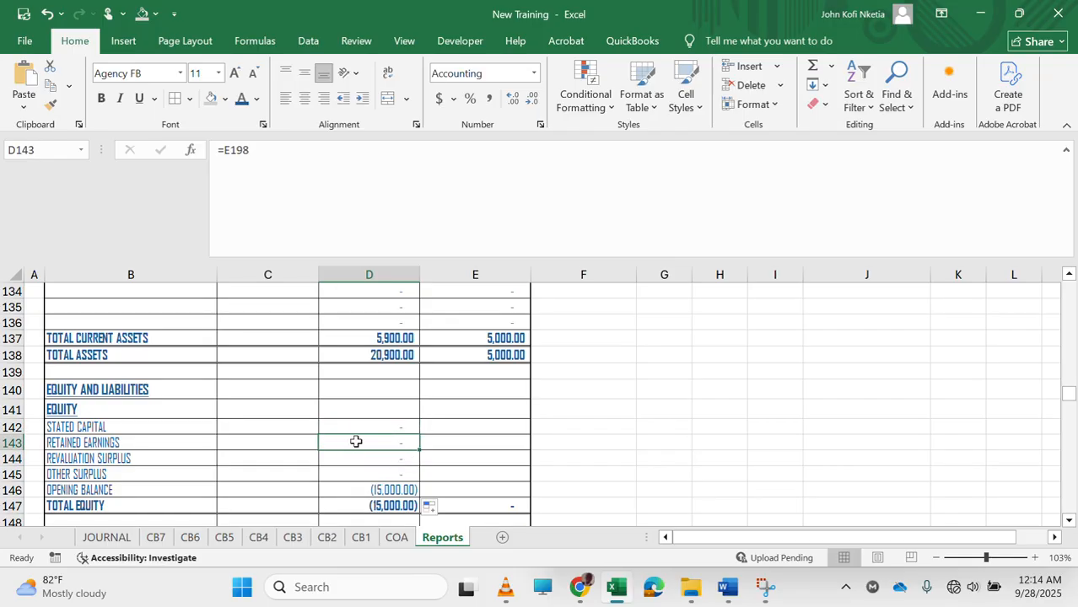
Check the RETAINED EARNINGS label's formula in B143, and select RETAINED EARNINGS in the COA sheet's EQUITY column.
left_click(129, 446)
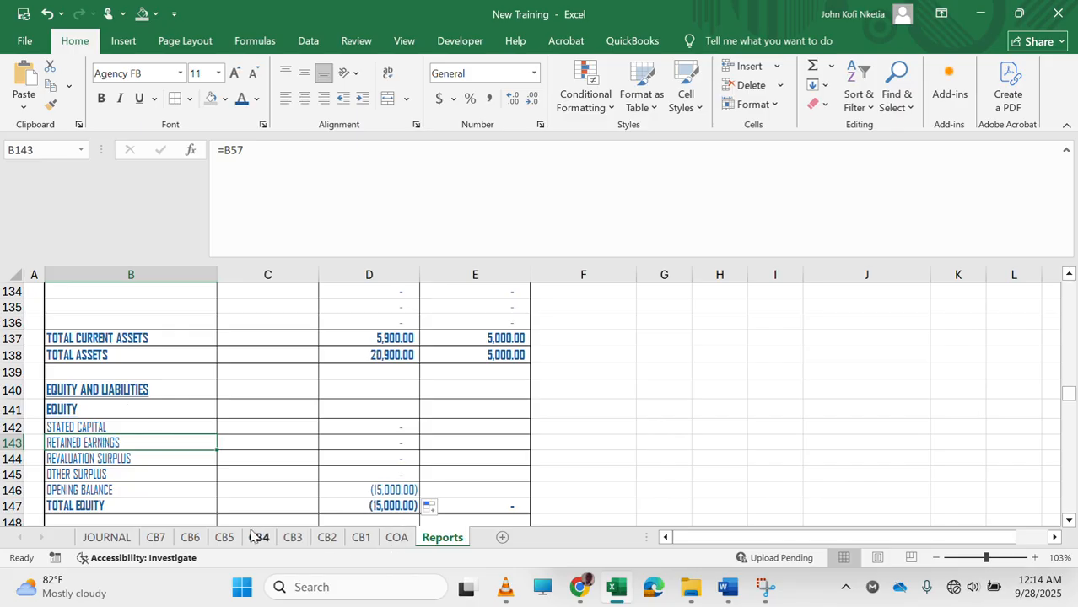
left_click(399, 538)
scroll(961, 381, "right", 3)
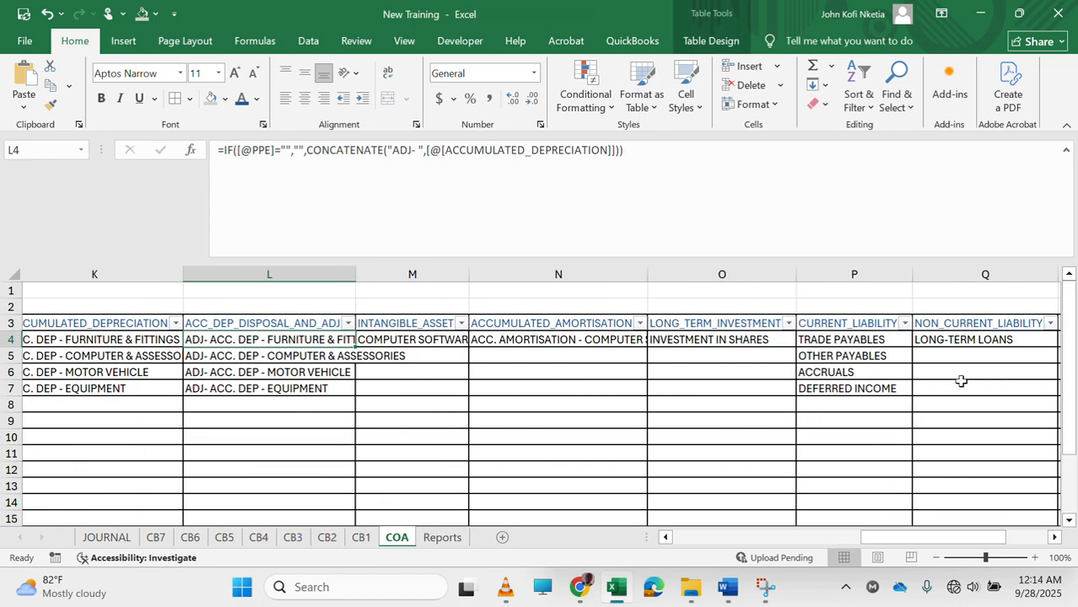
scroll(961, 381, "right", 1)
left_click(669, 358)
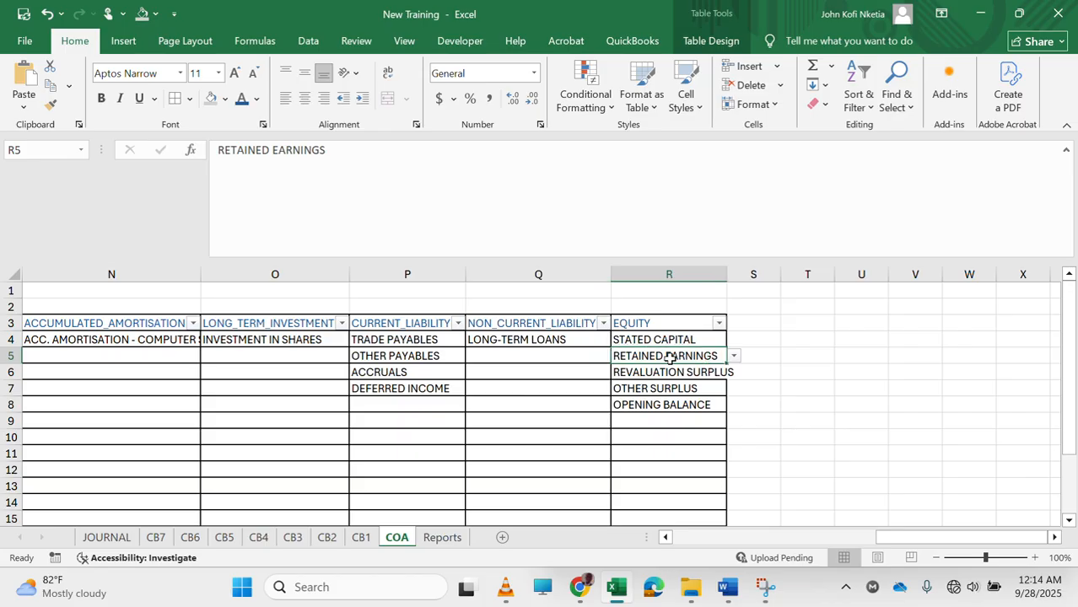
right_click(669, 357)
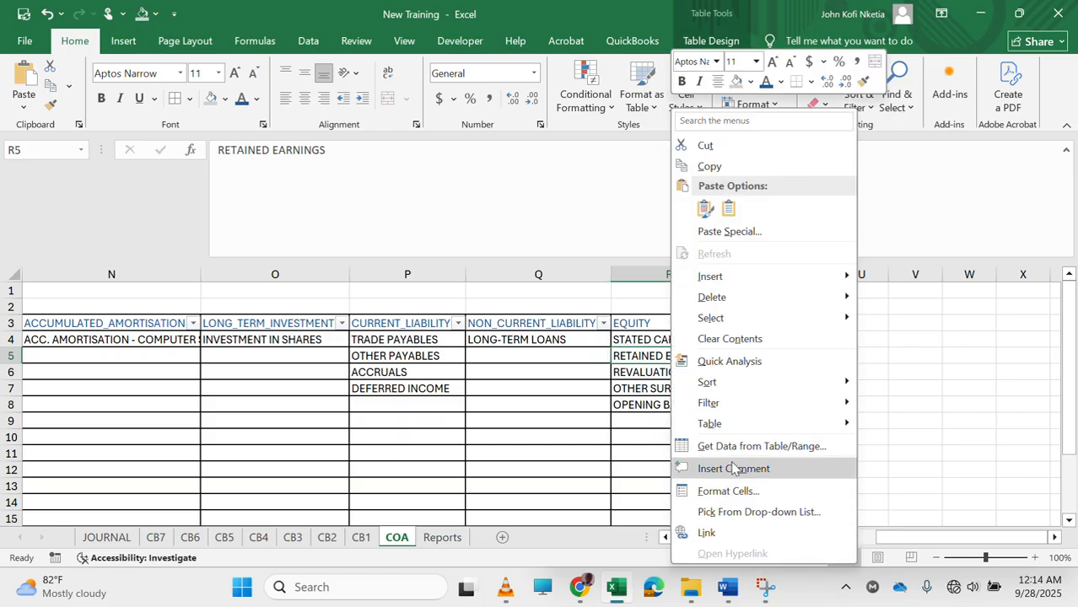
left_click(725, 491)
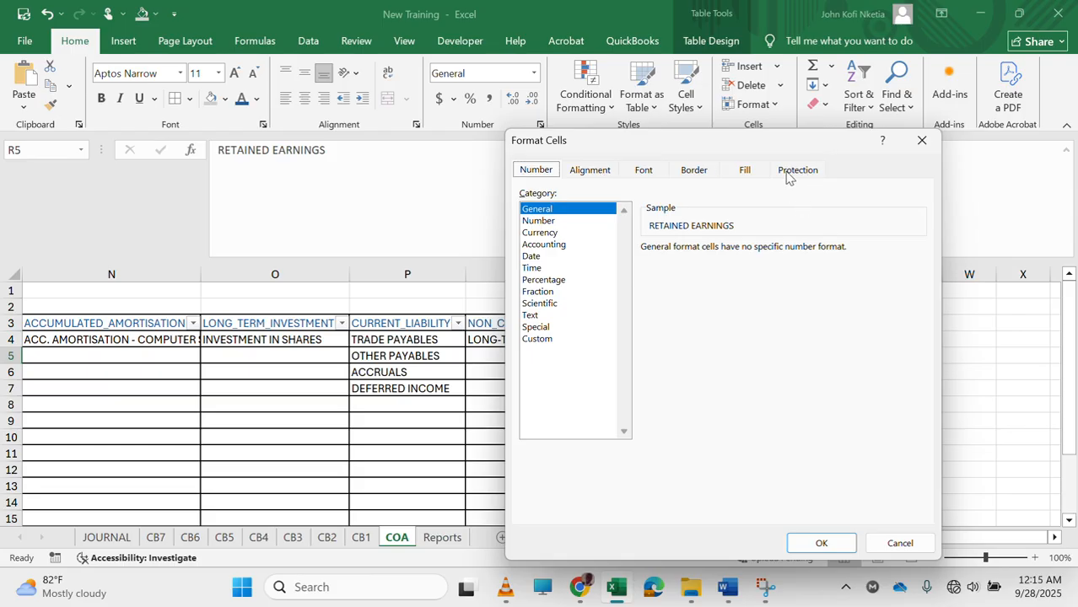
key("Escape")
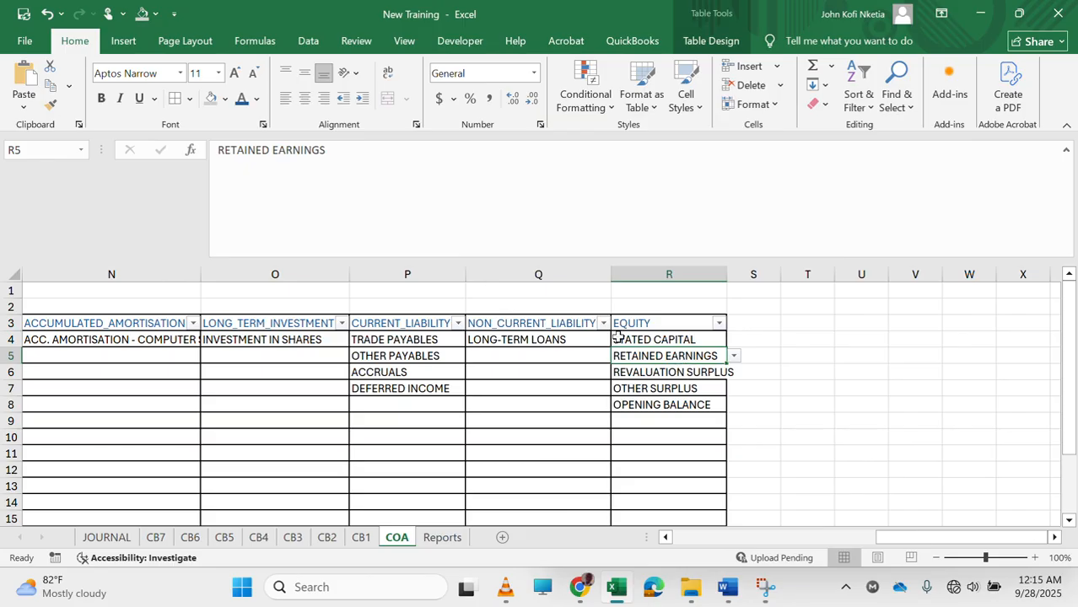
Remove STATED CAPITAL and CAPITAL from the data validation list source of the RETAINED EARNINGS cell R5.
left_click(308, 40)
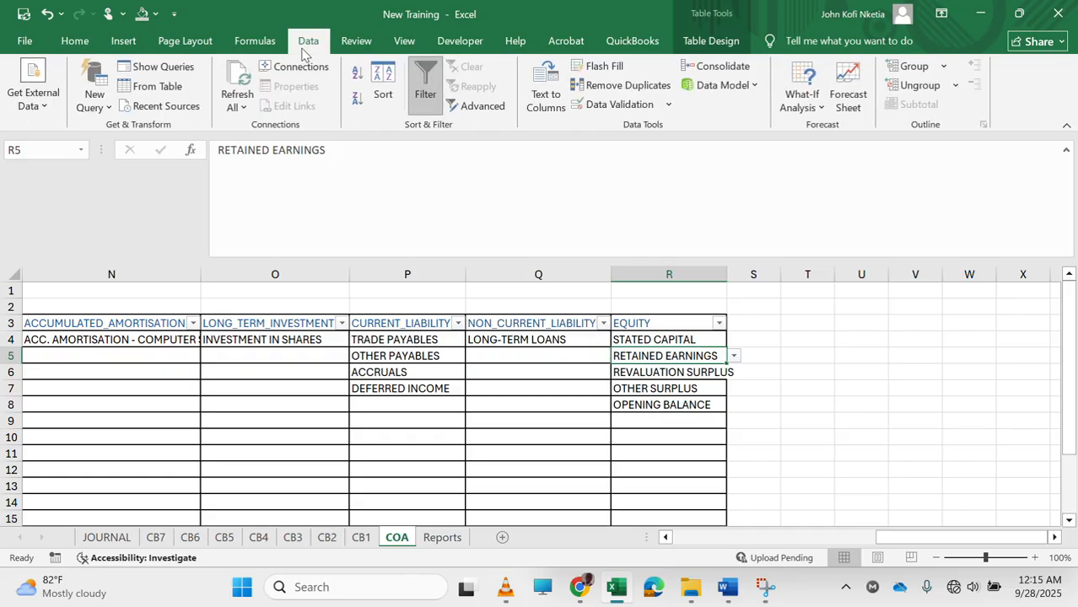
left_click(620, 104)
left_click(246, 395)
key("BackSpace")
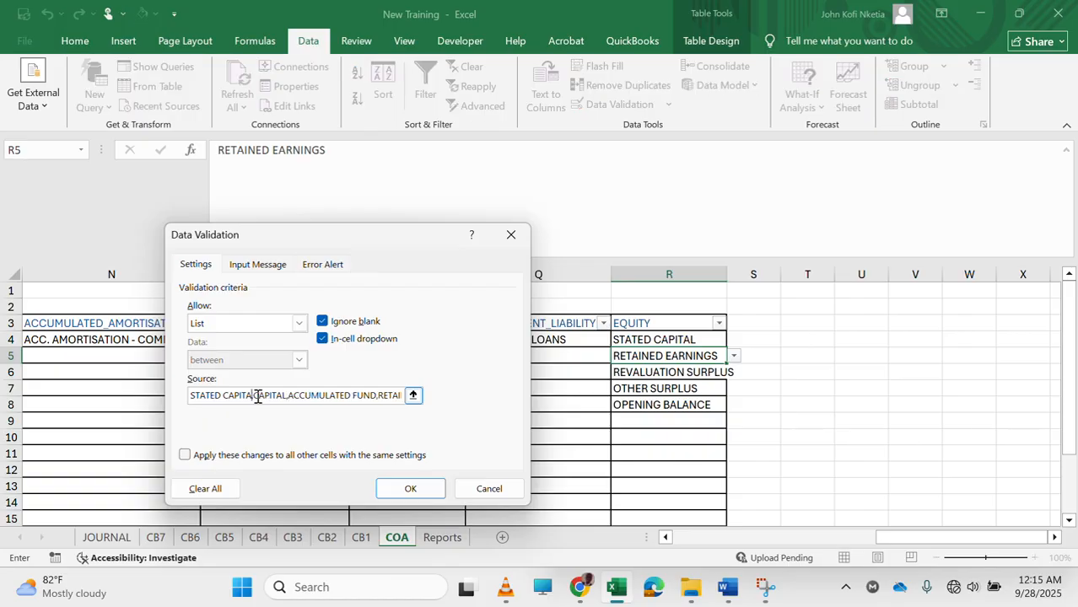
key("BackSpace")
key("BackSpace")
key("BackSpace")
key("BackSpace")
key("BackSpace")
key("BackSpace")
key("BackSpace")
key("BackSpace")
key("BackSpace")
key("BackSpace")
key("BackSpace")
key("BackSpace")
key("BackSpace")
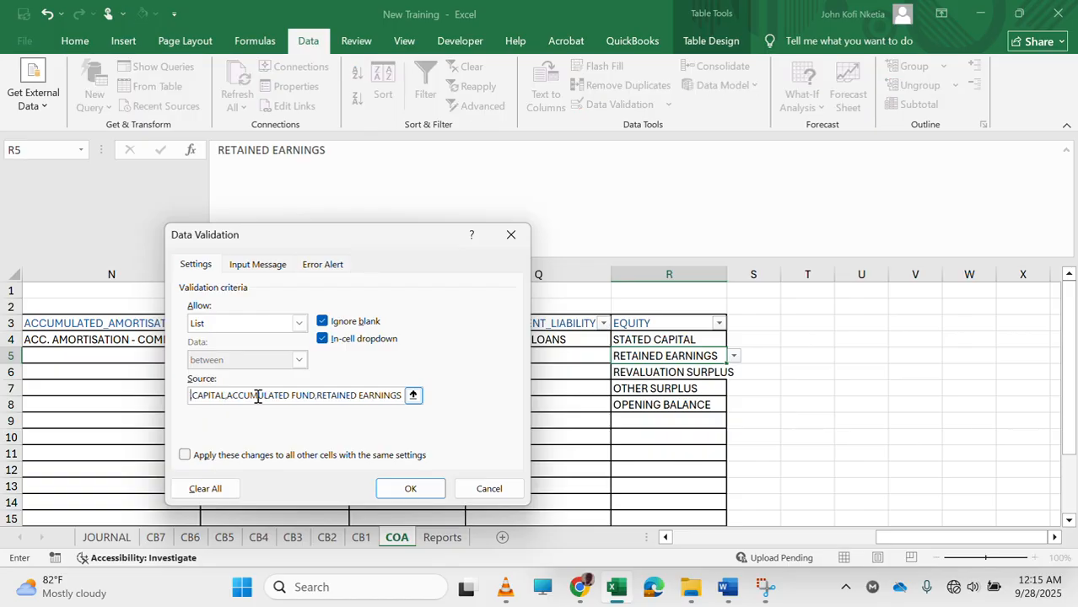
key("Right")
key("BackSpace")
key("BackSpace")
key("BackSpace")
key("BackSpace")
key("BackSpace")
type(",")
left_click_drag(229, 394, 168, 382)
key("BackSpace")
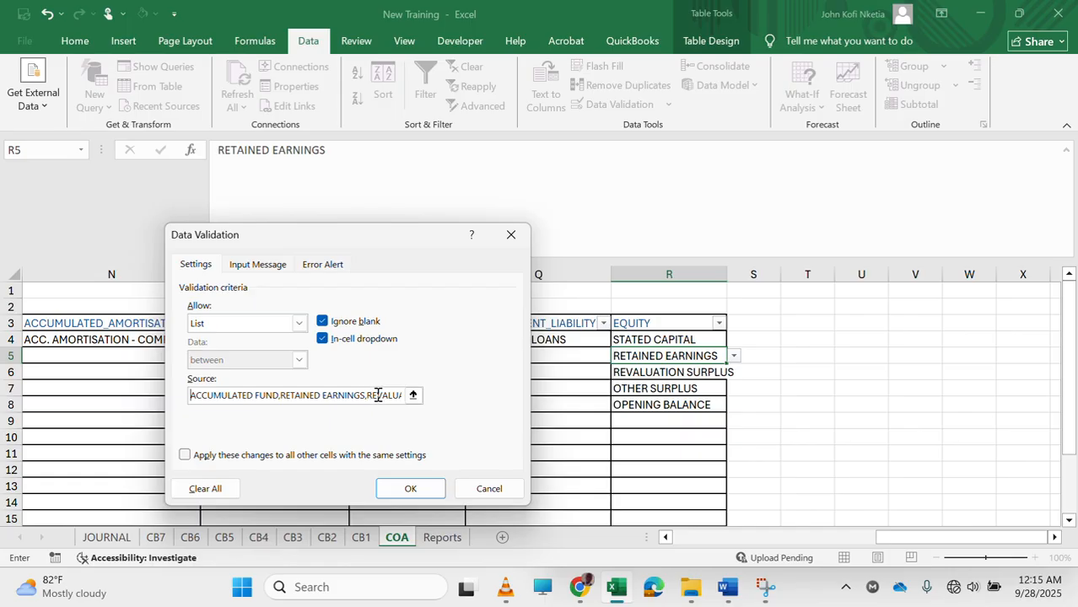
Delete every entry after RETAINED EARNINGS from R5's validation source and apply the shortened list.
left_click_drag(368, 394, 511, 421)
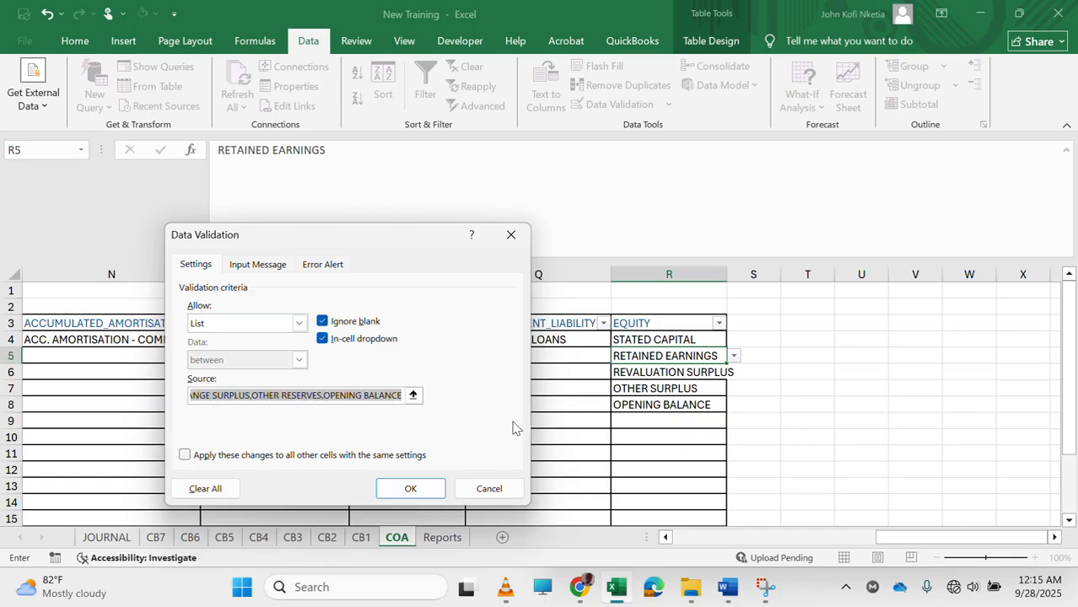
key("BackSpace")
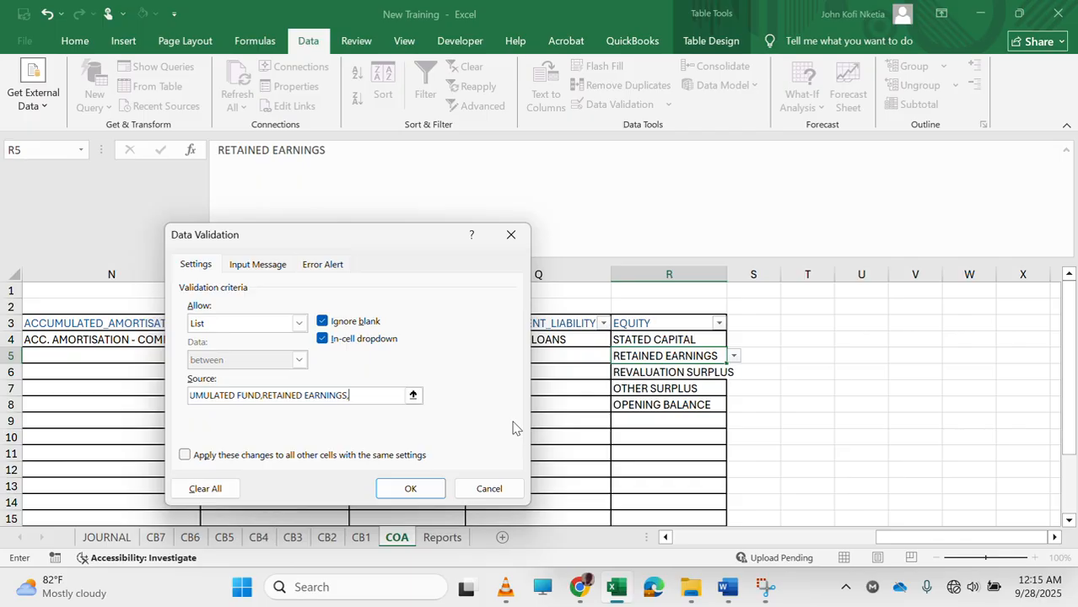
left_click(410, 489)
Review the data validation source list of the STATED CAPITAL cell R4.
left_click(686, 403)
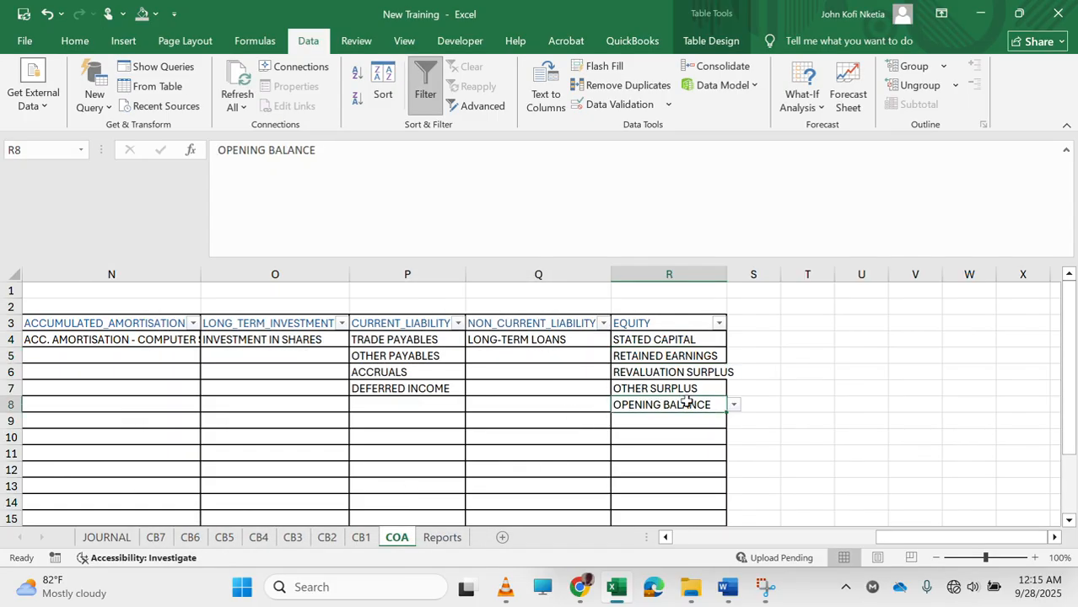
left_click(684, 338)
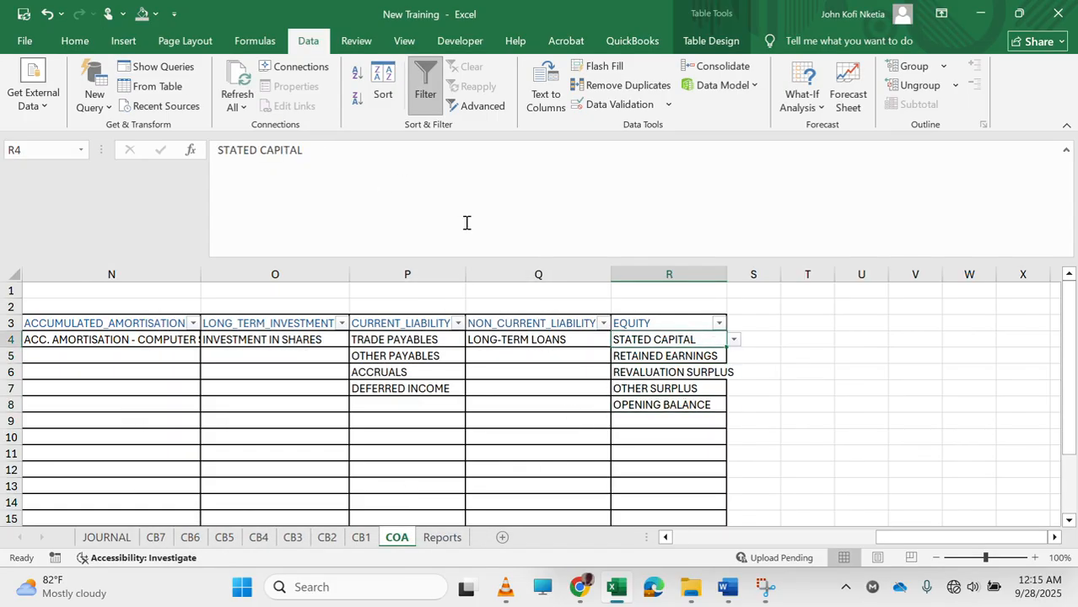
left_click(620, 104)
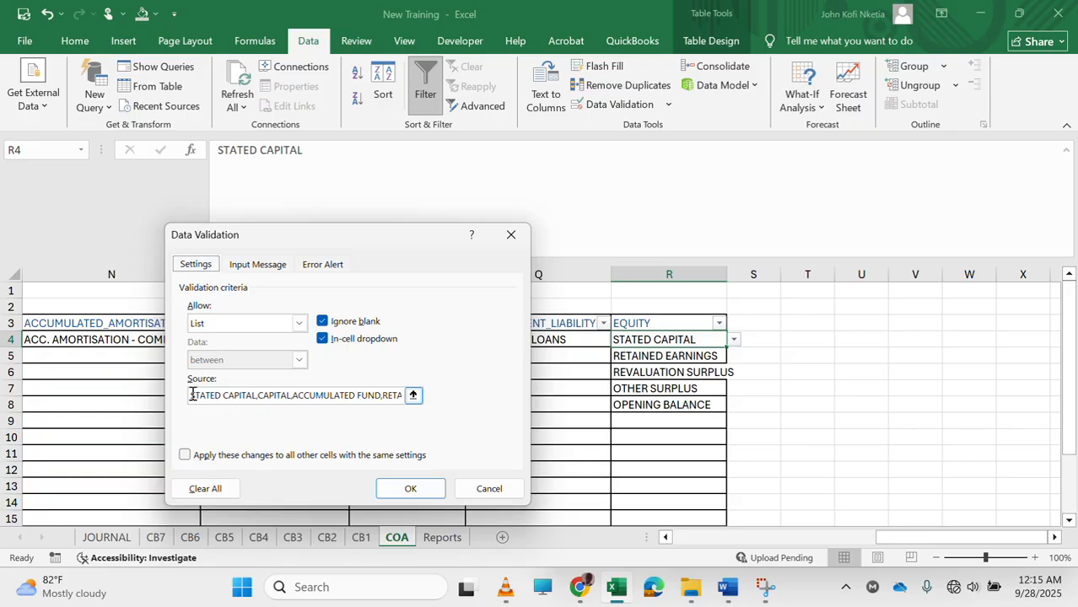
left_click_drag(191, 396, 263, 402)
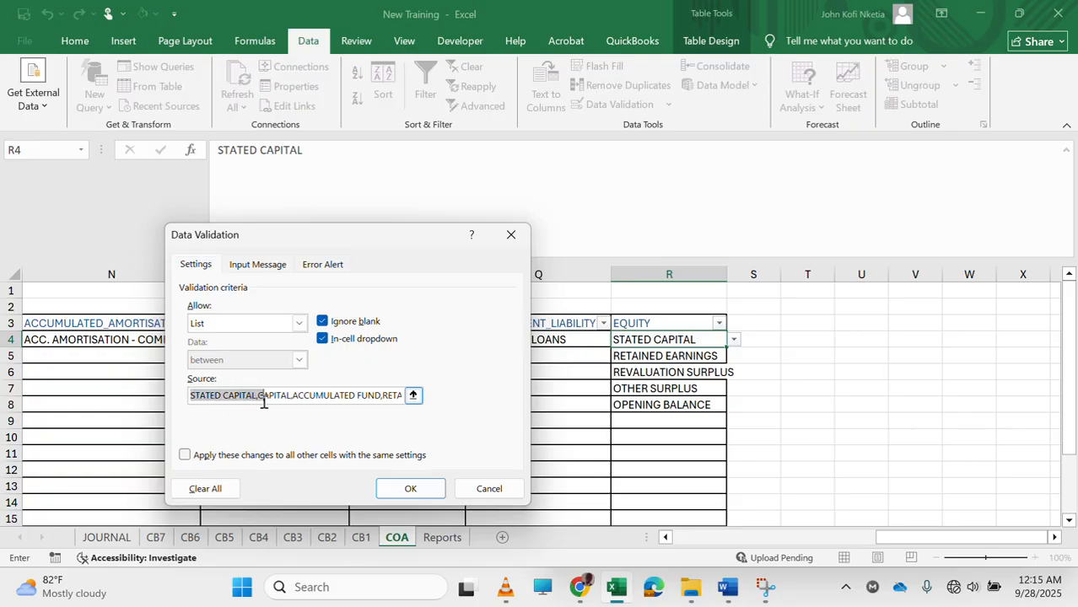
left_click(271, 396)
left_click_drag(294, 400, 336, 400)
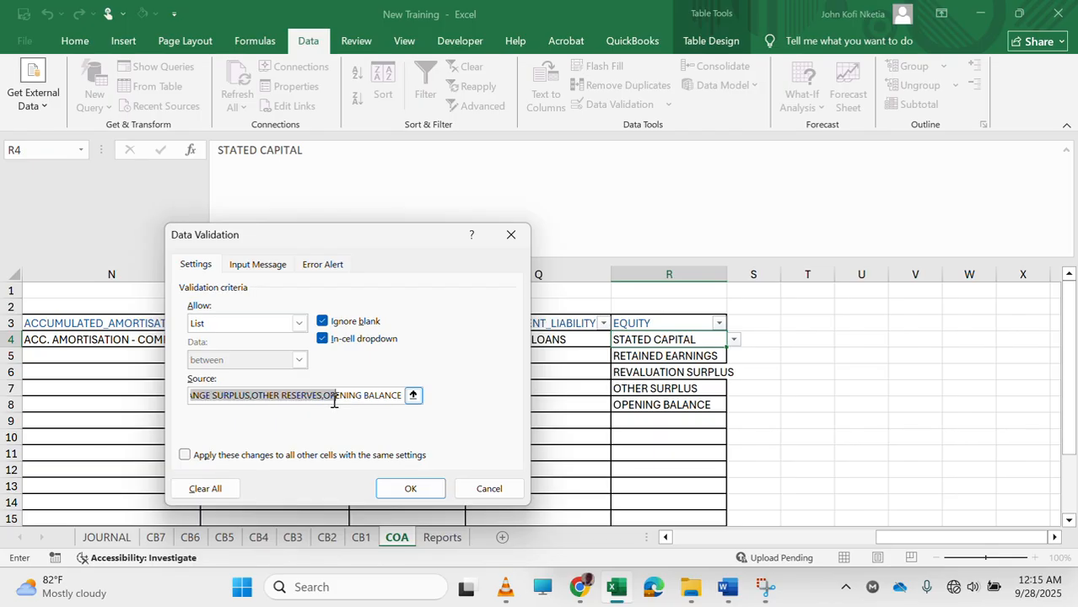
key("Escape")
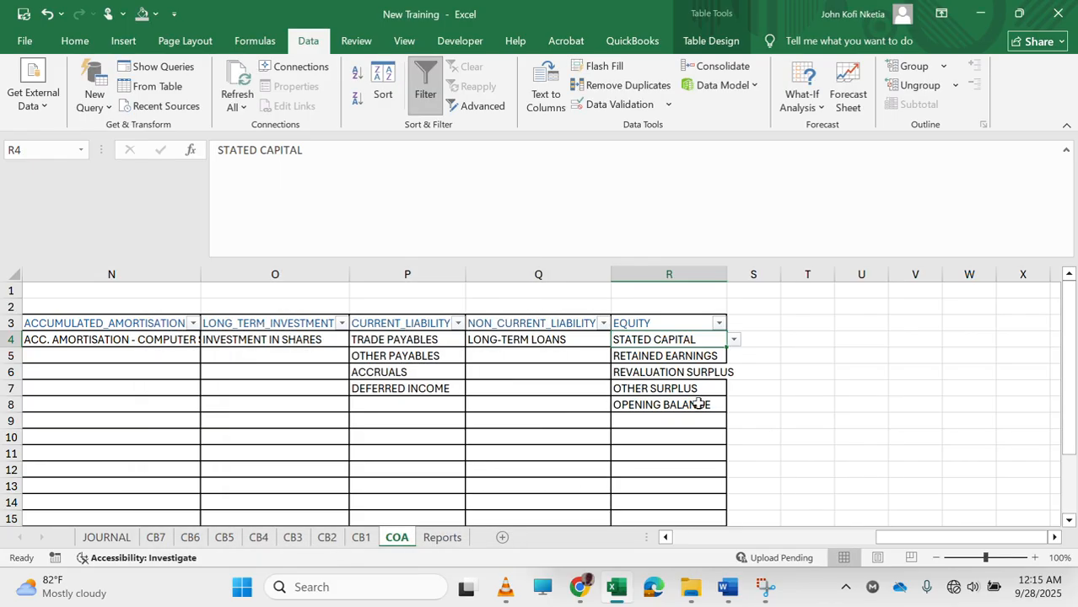
Remove ACCUMULATED FUND and RETAINED EARNINGS from the validation list source of the STATED CAPITAL cell R4 and apply it.
left_click(698, 404)
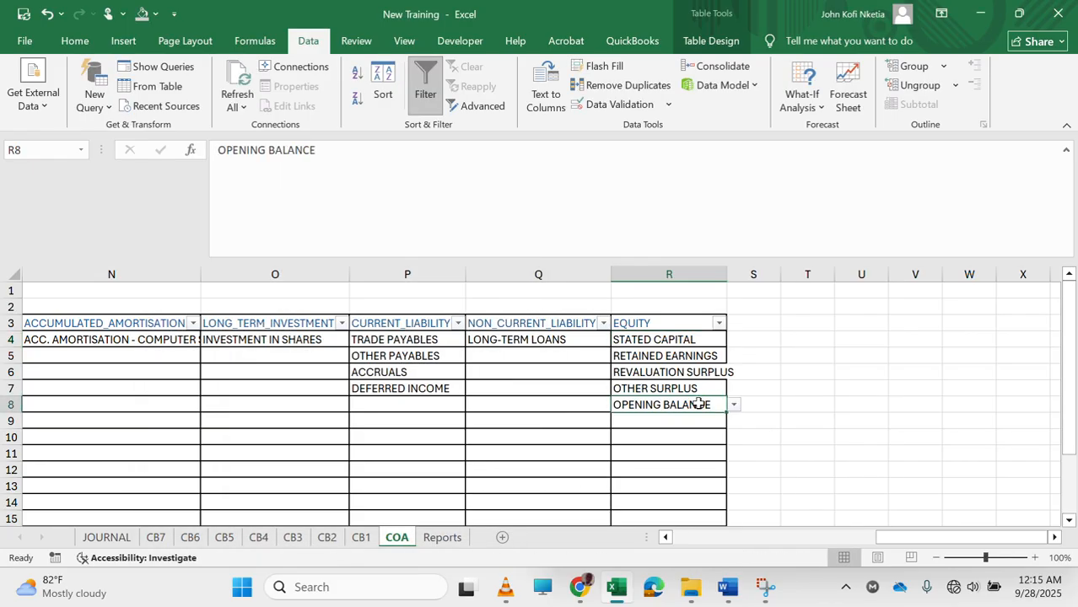
left_click(644, 337)
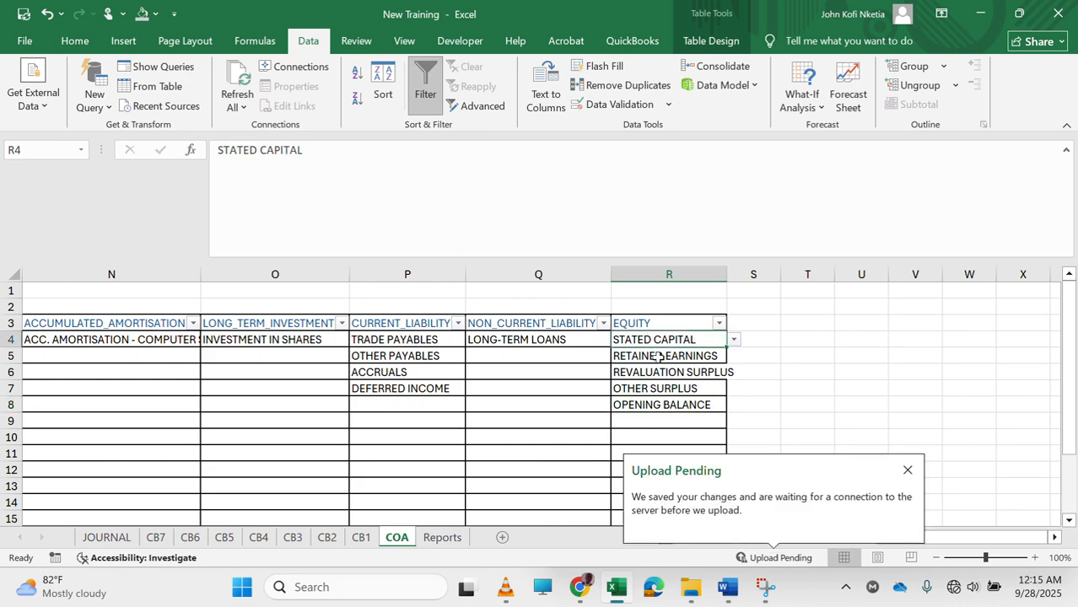
left_click(609, 104)
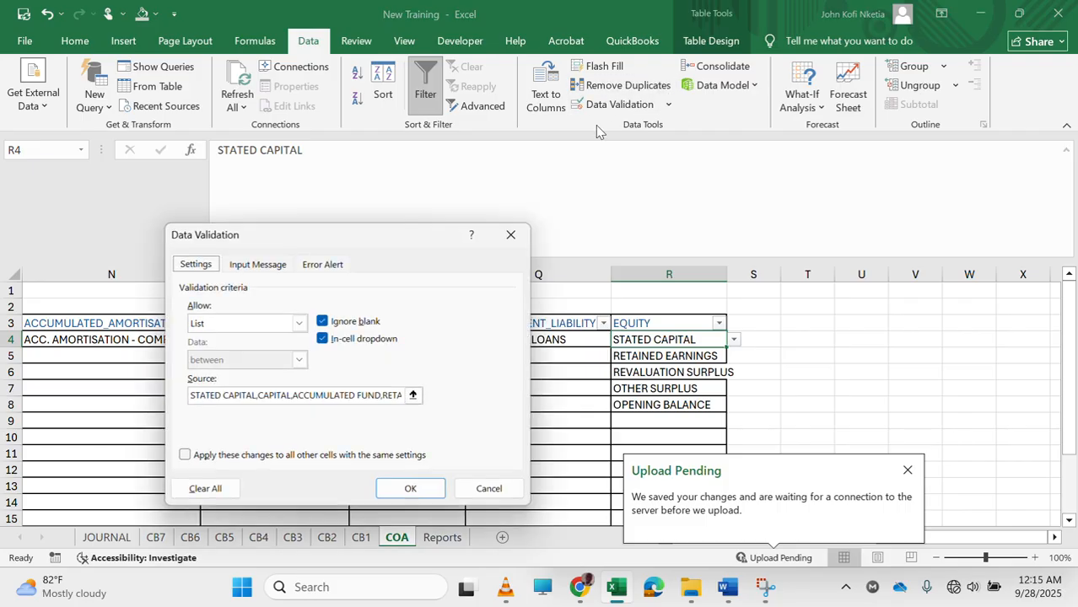
left_click(183, 456)
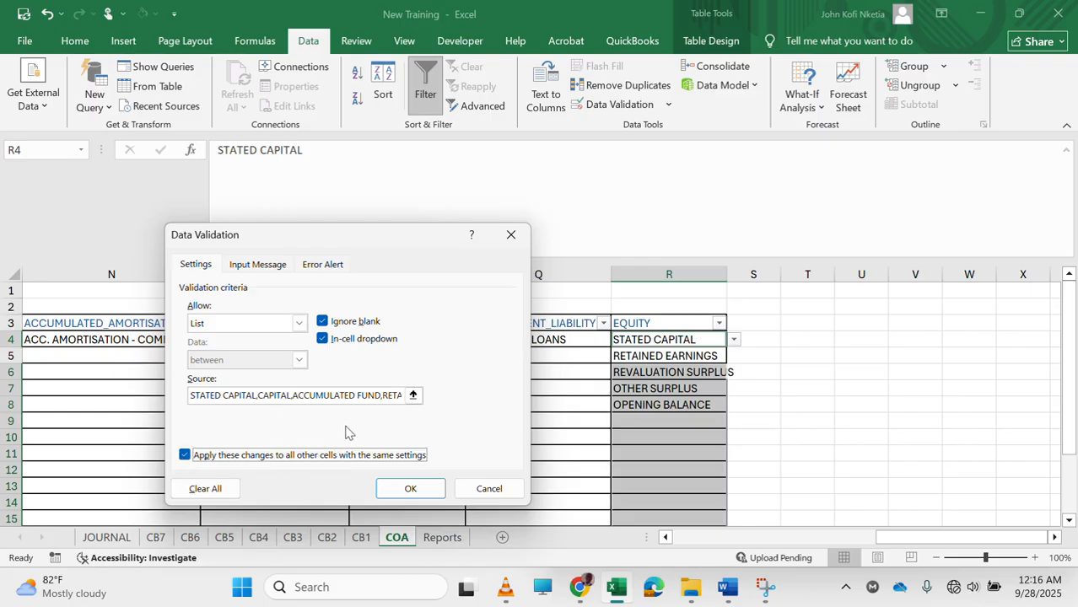
left_click(184, 456)
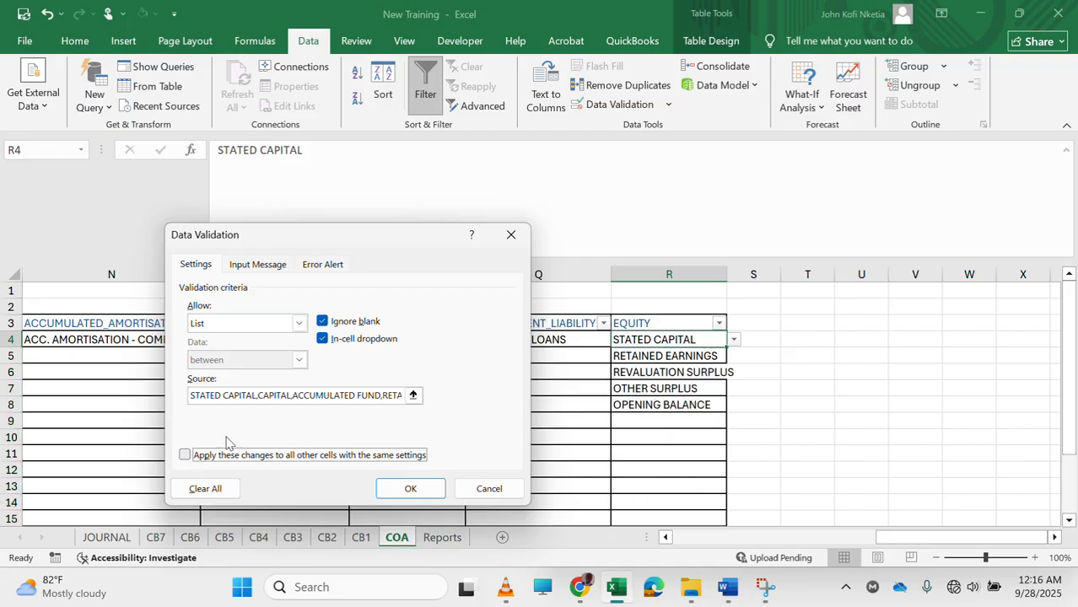
double_click(322, 395)
key("BackSpace")
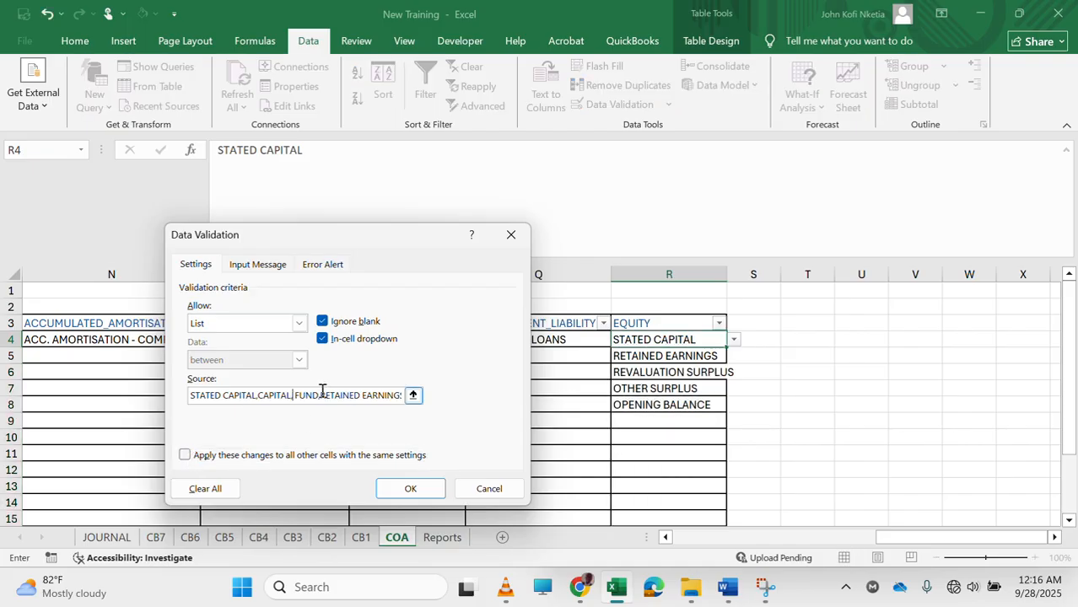
double_click(385, 397)
key("BackSpace")
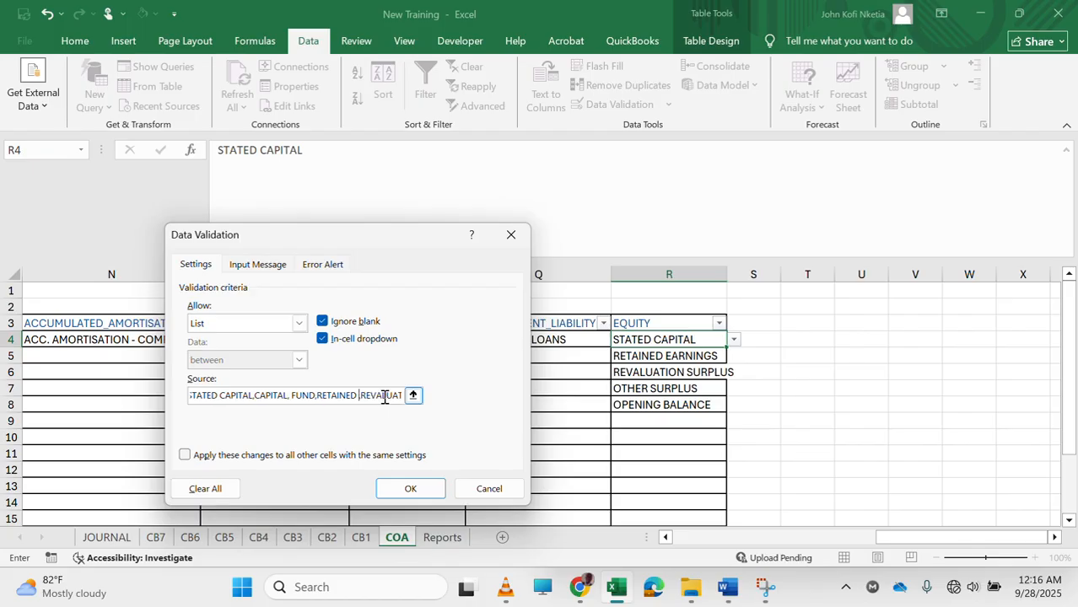
key("BackSpace")
key("BackSpace")
key("BackSpace")
key("BackSpace")
key("BackSpace")
key("BackSpace")
key("BackSpace")
key("BackSpace")
key("BackSpace")
key("BackSpace")
key("BackSpace")
key("BackSpace")
key("BackSpace")
key("BackSpace")
key("BackSpace")
key("BackSpace")
key("BackSpace")
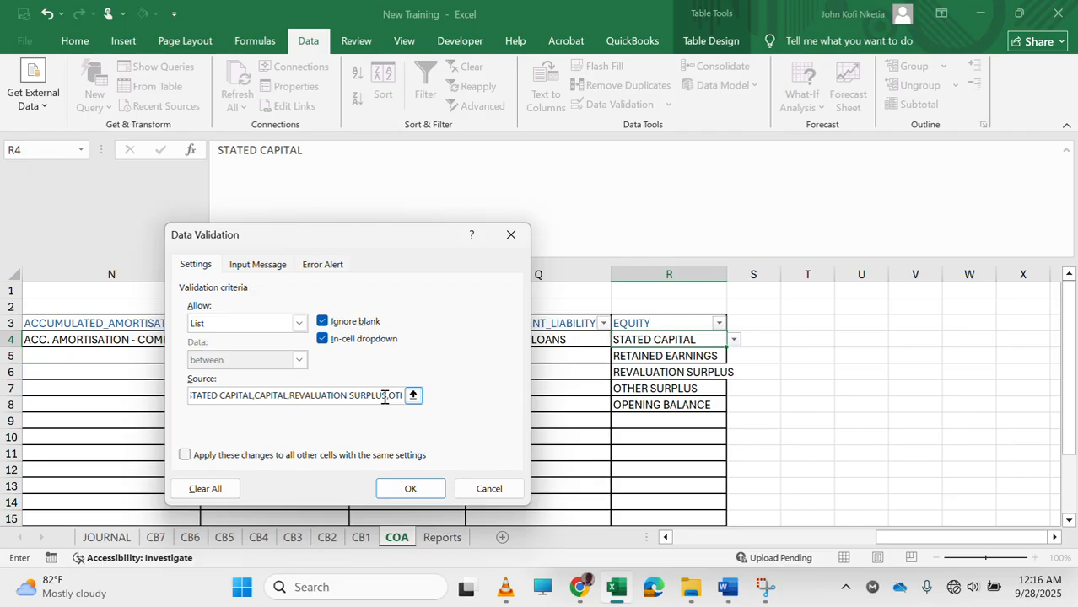
key("Return")
Copy the STATED CAPITAL cell R4 with its validation list into R6, R7 and R8 of the EQUITY column.
key("Up")
key("Down")
key("ctrl+c")
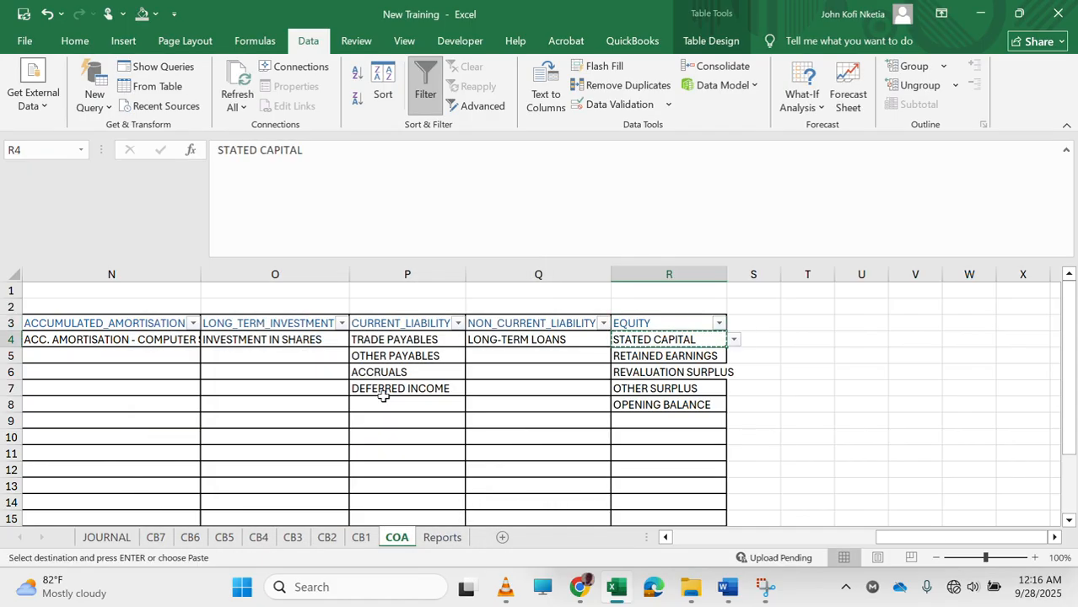
key("Down")
key("Down")
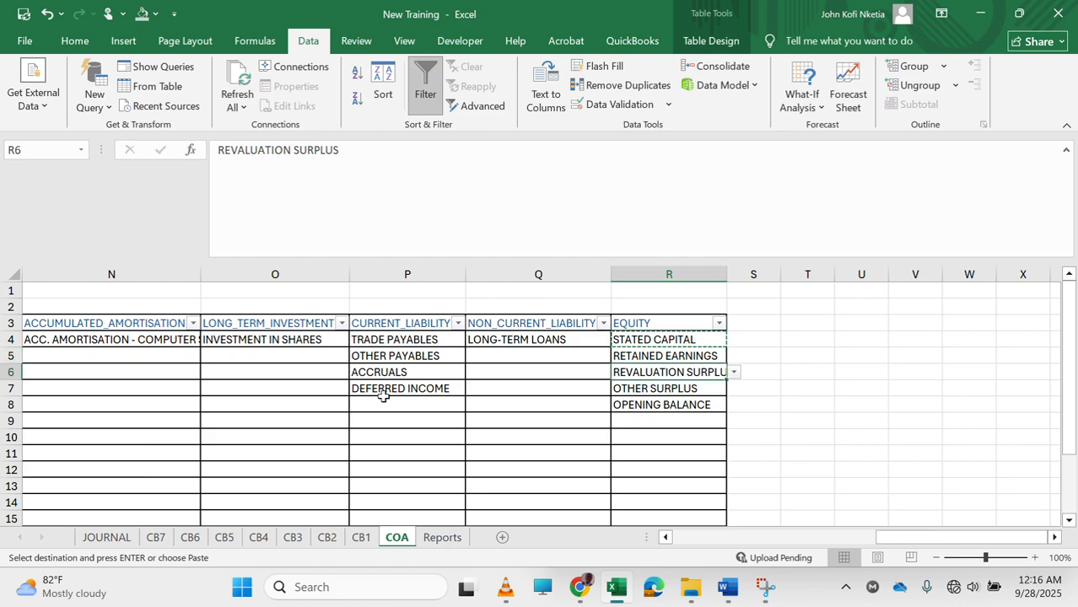
key("ctrl+v")
key("Down")
key("ctrl+v")
key("Down")
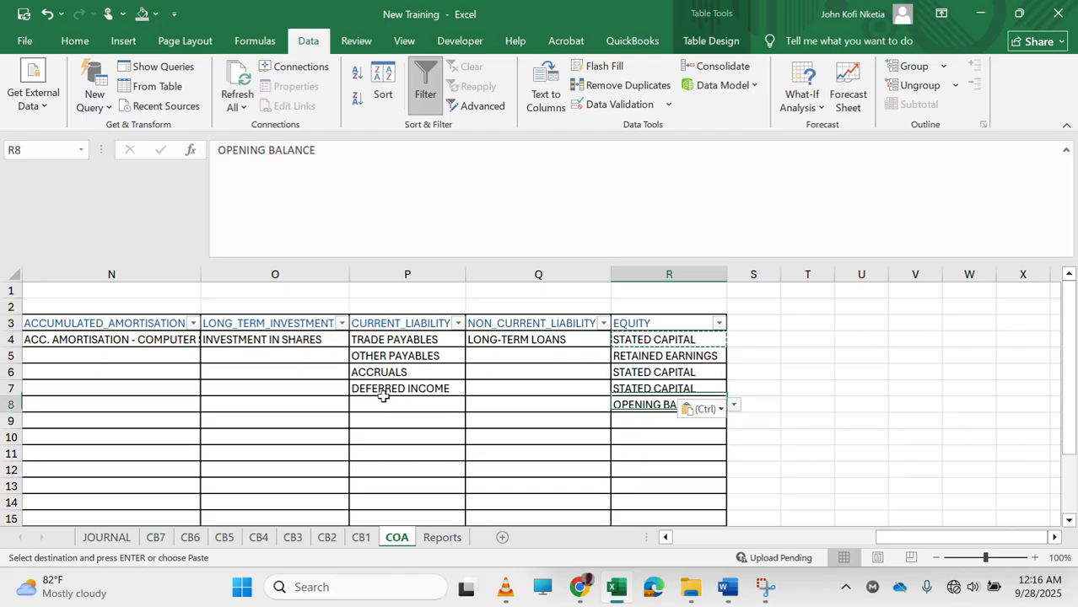
key("ctrl+v")
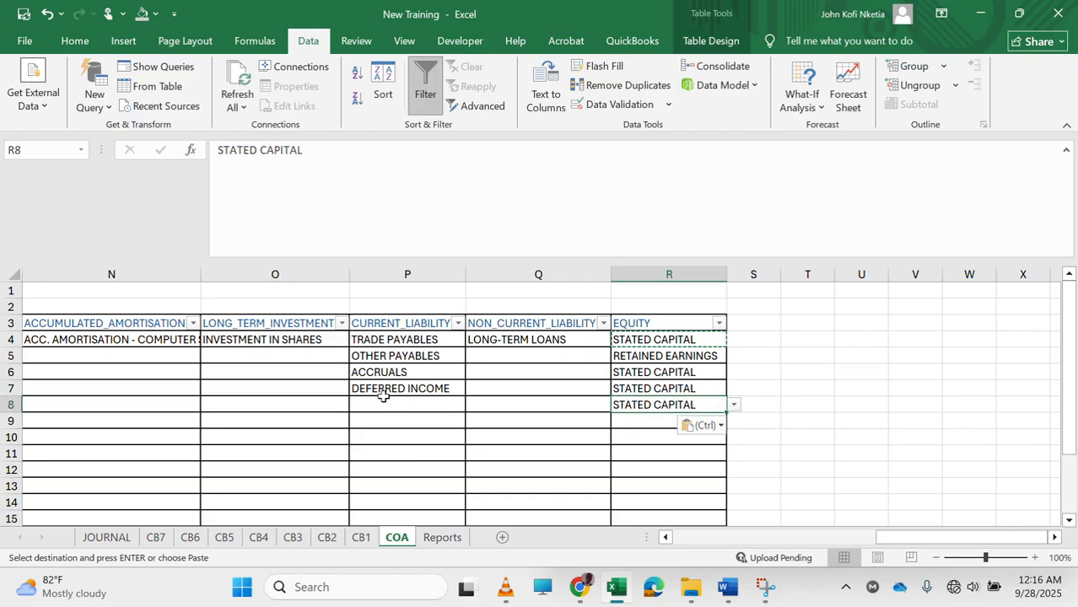
Set EQUITY cell R6 to REVALUATION SURPLUS from its validation list.
key("Up")
key("Up")
key("Down")
key("Up")
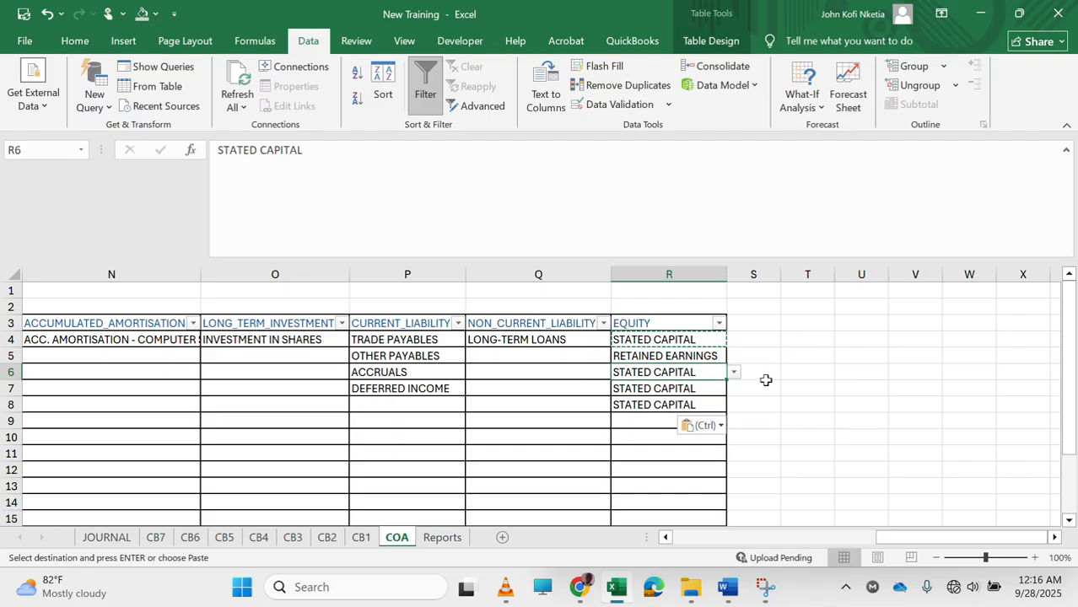
left_click(733, 373)
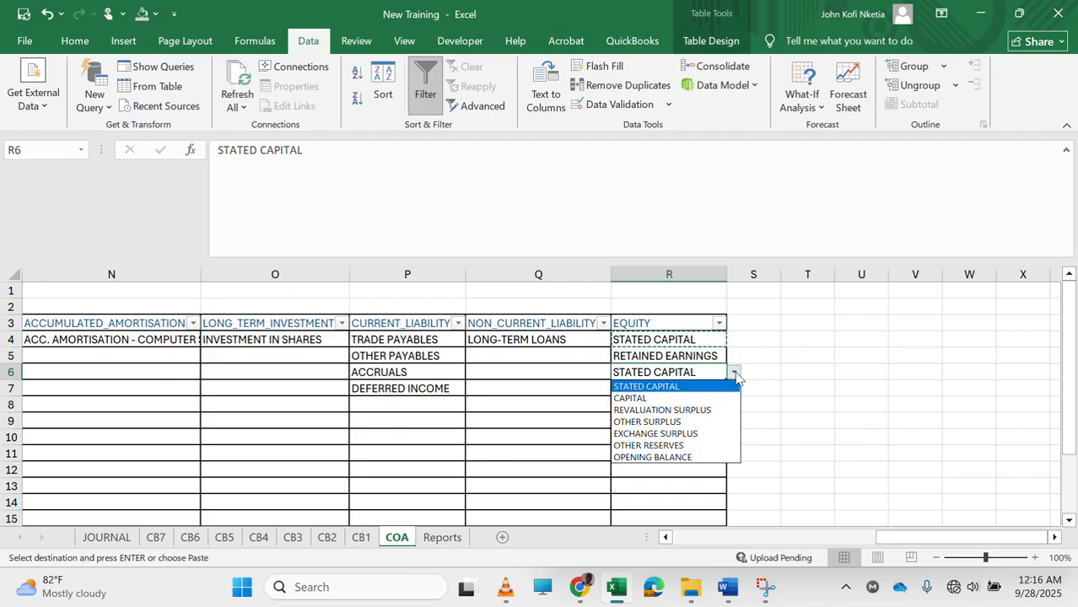
left_click(704, 412)
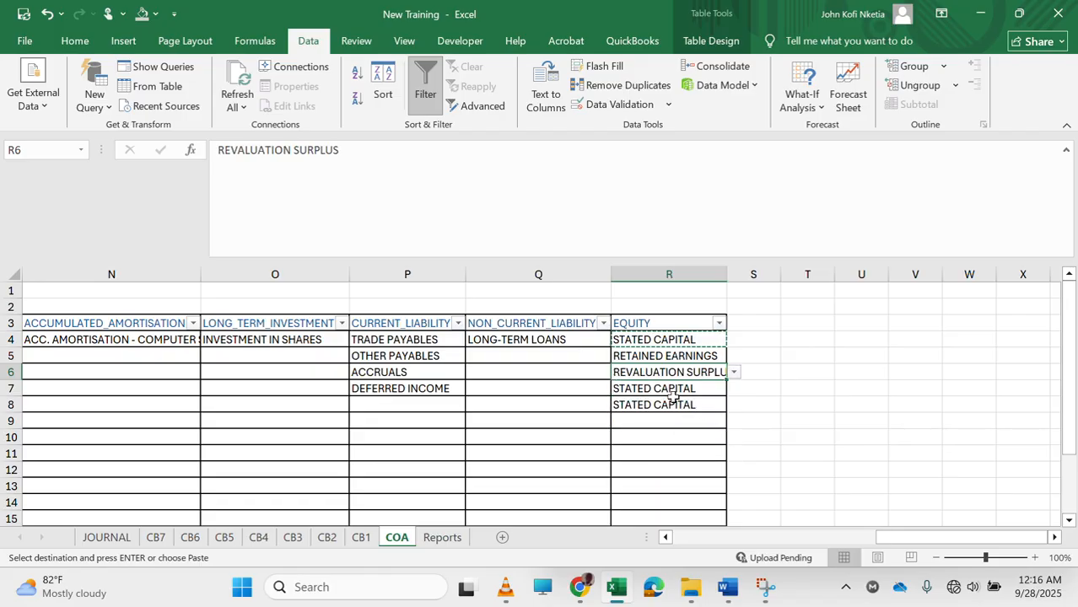
Set EQUITY cell R7 to OPENING BALANCE and R8 to OTHER RESERVES from their validation lists.
left_click(700, 406)
left_click(722, 393)
left_click(734, 391)
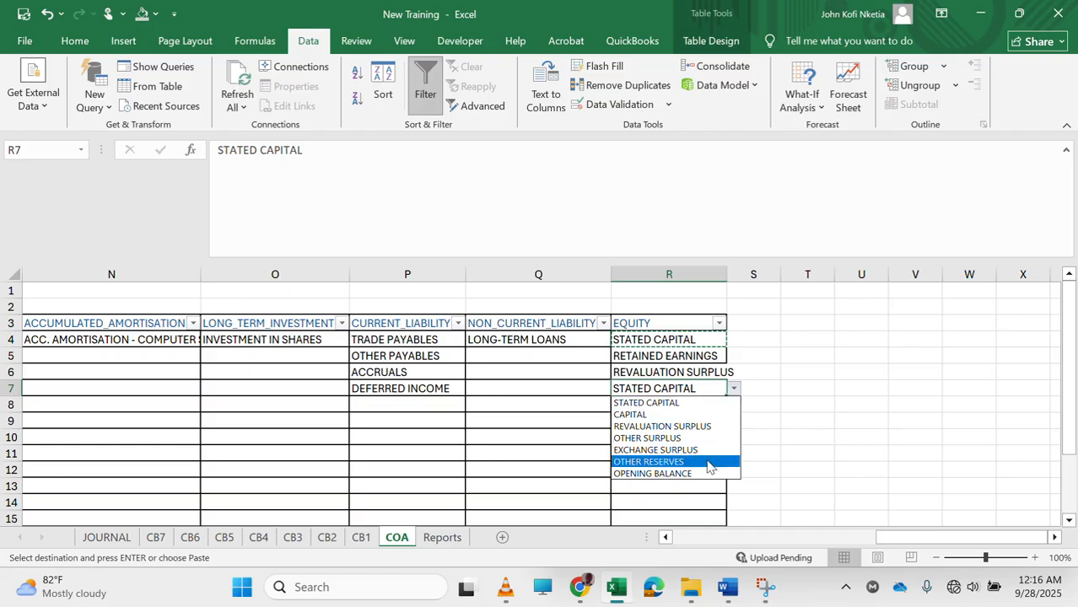
left_click(698, 473)
left_click(708, 405)
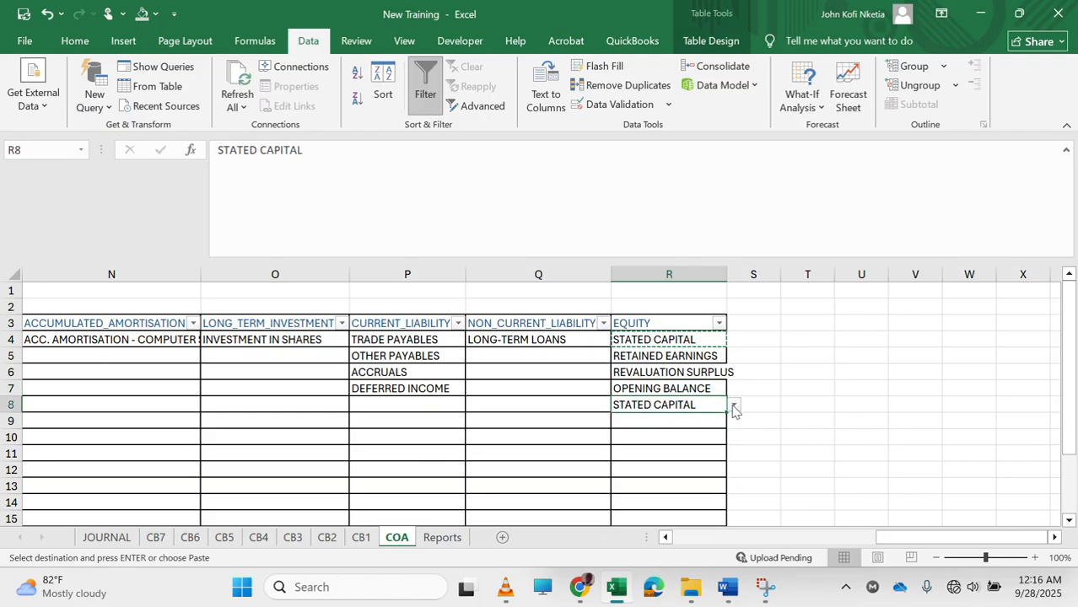
left_click(734, 405)
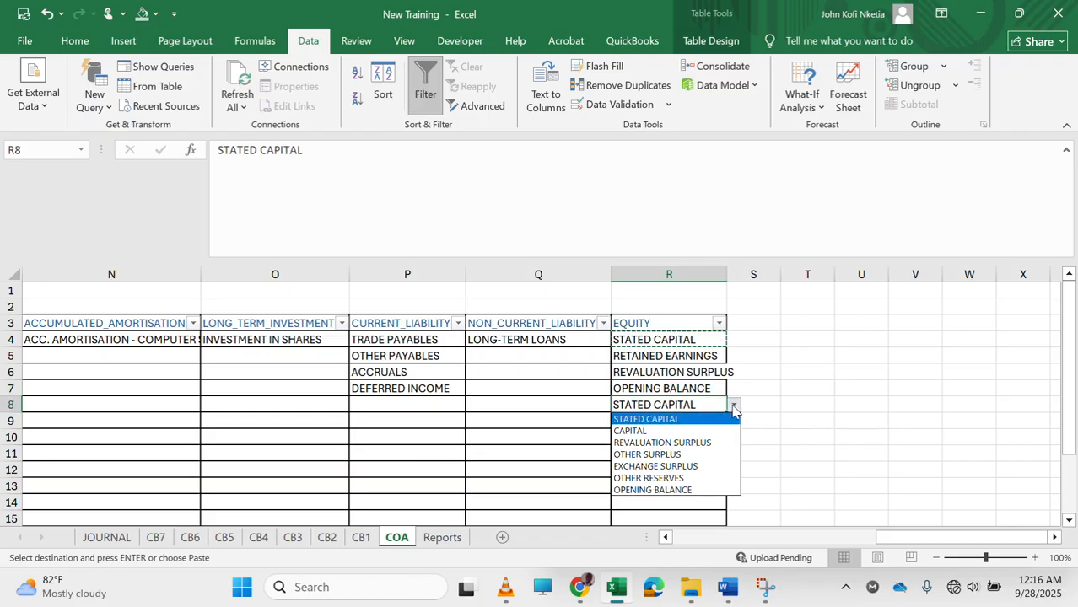
left_click(680, 478)
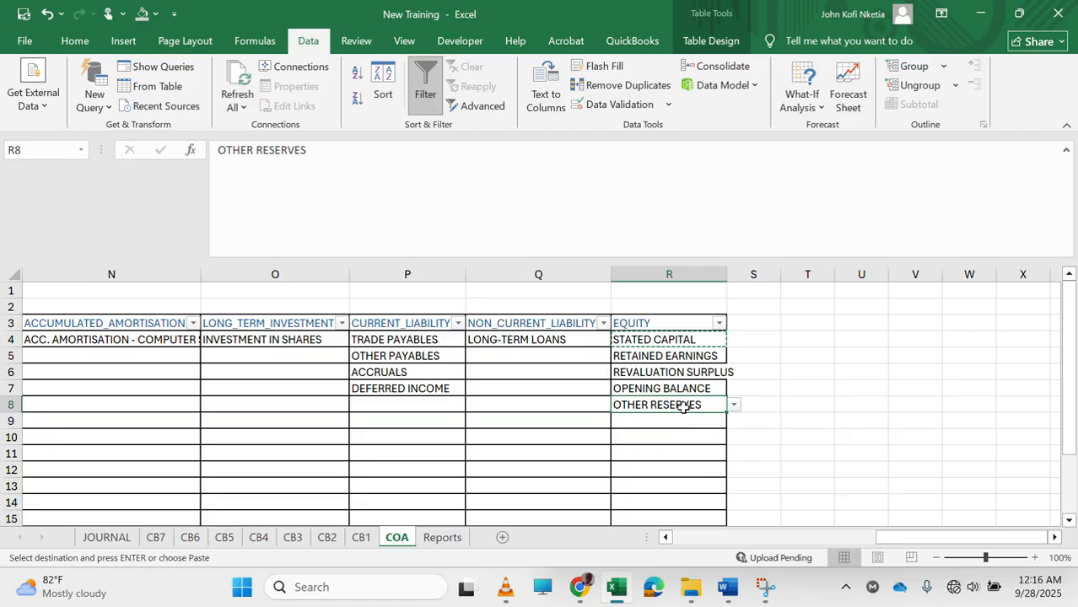
Copy the OTHER RESERVES cell R8 into R9 and clear R9's text, keeping its validation list.
key("ctrl+c")
key("Down")
key("ctrl+v")
key("Down")
key("Up")
key("Delete")
Copy the blank cell R9 with its validation list into R10 through R20 of the EQUITY column.
key("Down")
key("Up")
key("ctrl+c")
key("Down")
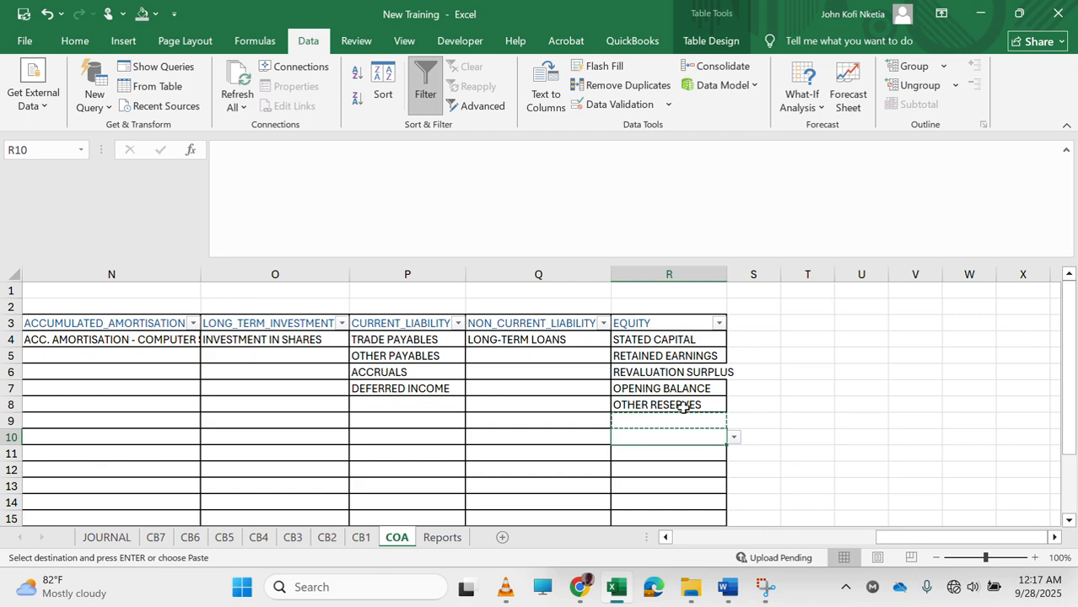
key("shift+Down")
key("shift+Down")
key("shift+Down")
key("shift+Down")
key("shift+Down")
key("shift+Down")
key("shift+Down")
key("shift+Down")
key("shift+Down")
key("shift+Down")
key("shift+Down")
key("shift+Down")
key("shift+Down")
key("shift+Up")
key("shift+Up")
key("shift+Up")
key("shift+Up")
key("shift+Down")
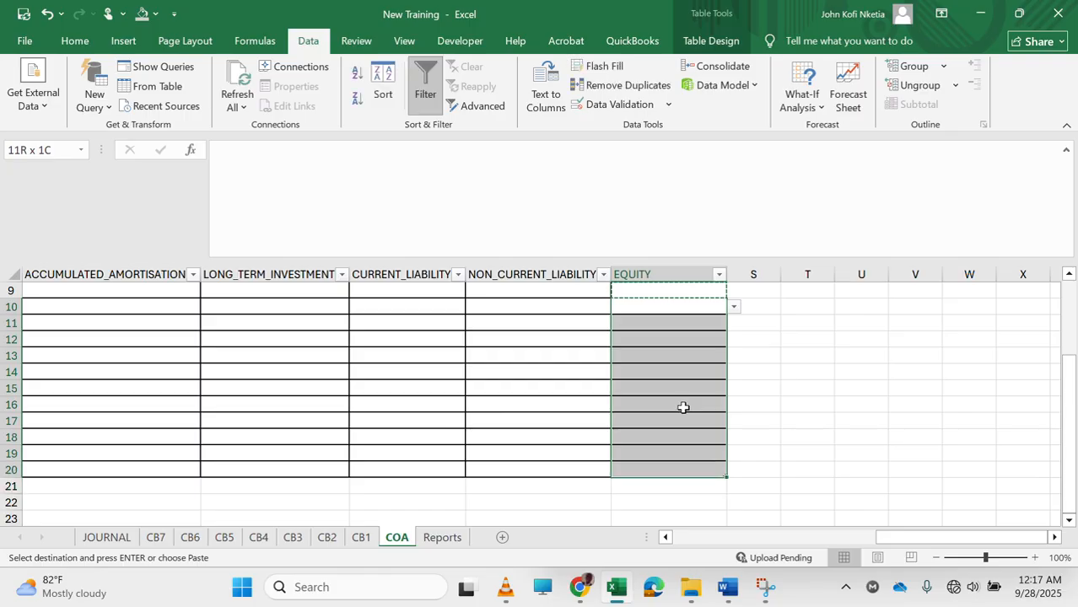
key("ctrl+v")
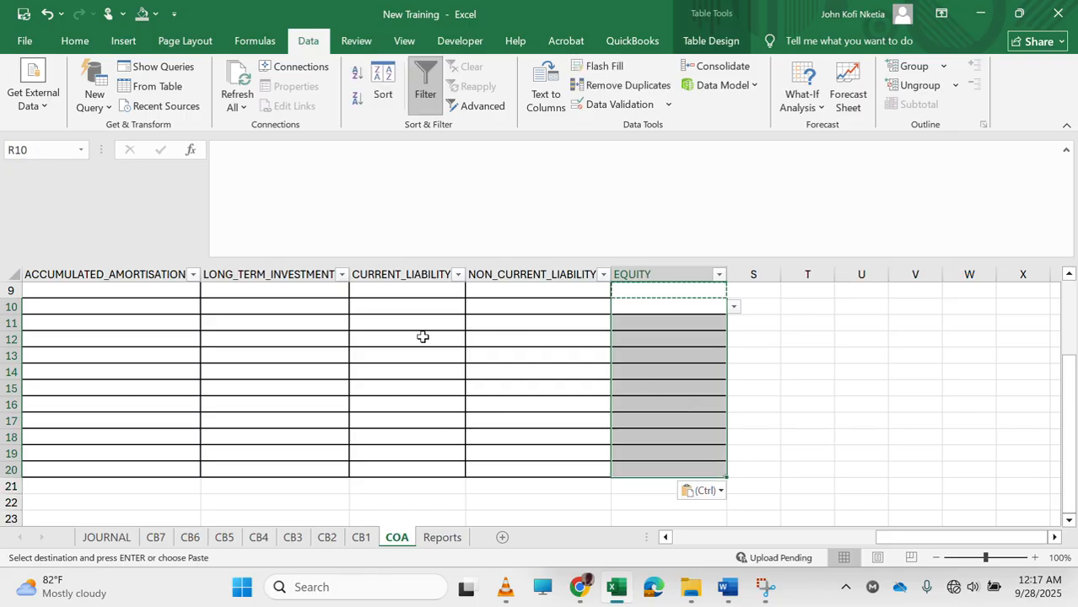
key("Escape")
Examine the EQUITY rows' current and comparative columns and the NON-CURRENT LIABILITIES section on the Reports sheet.
left_click(641, 359)
scroll(645, 363, "up", 3)
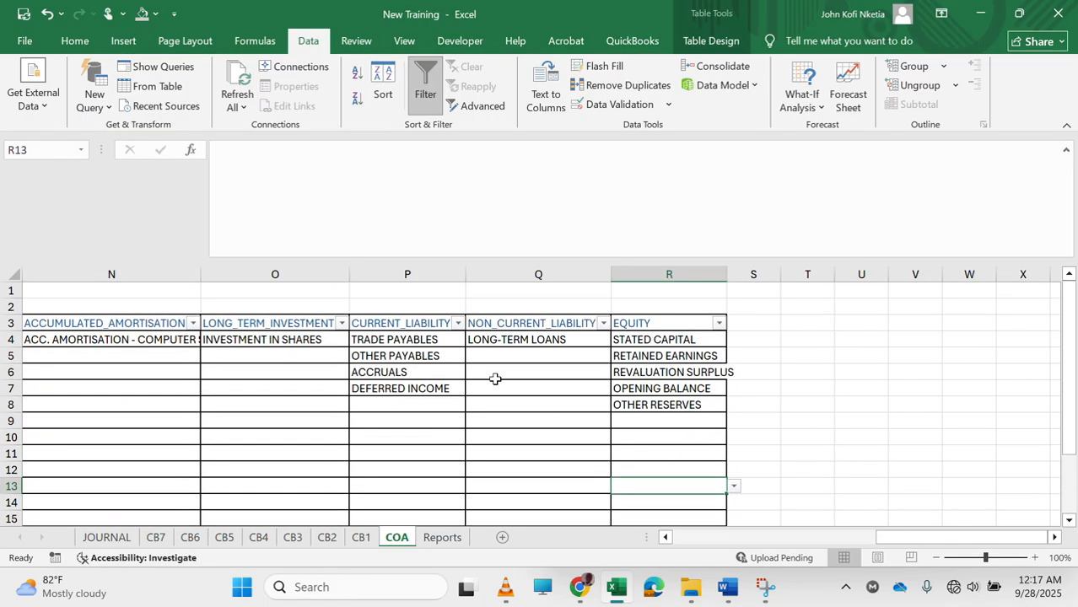
left_click(442, 538)
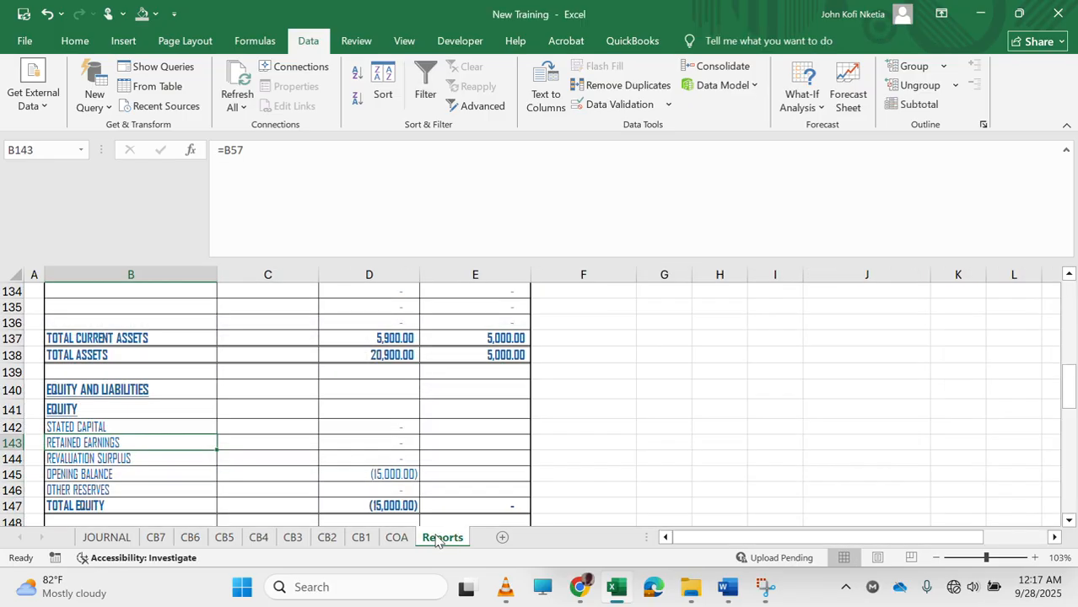
scroll(452, 432, "down", 1)
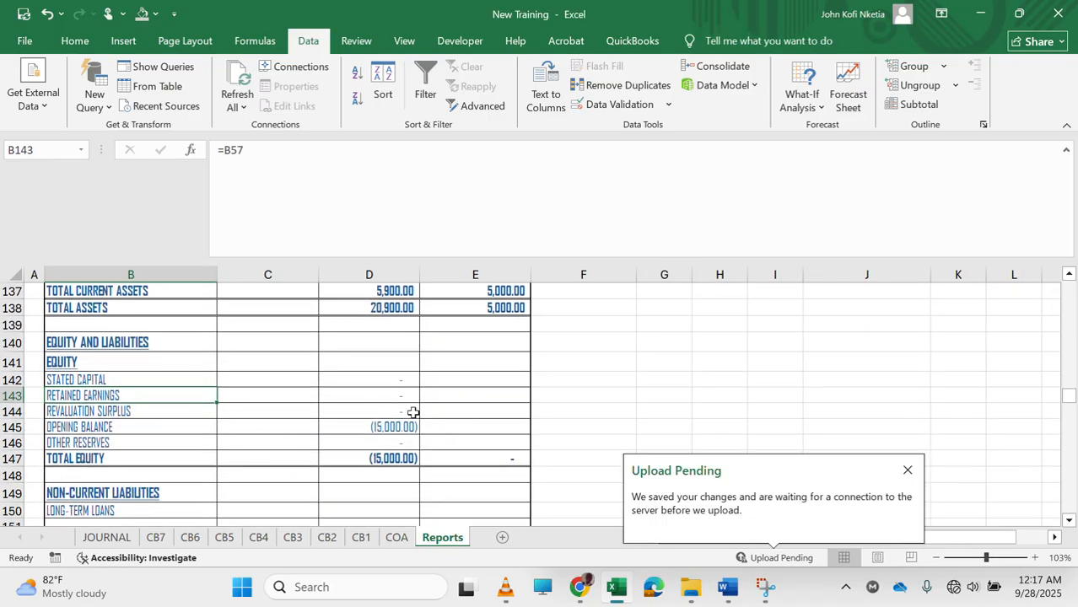
left_click(413, 412)
left_click(465, 404)
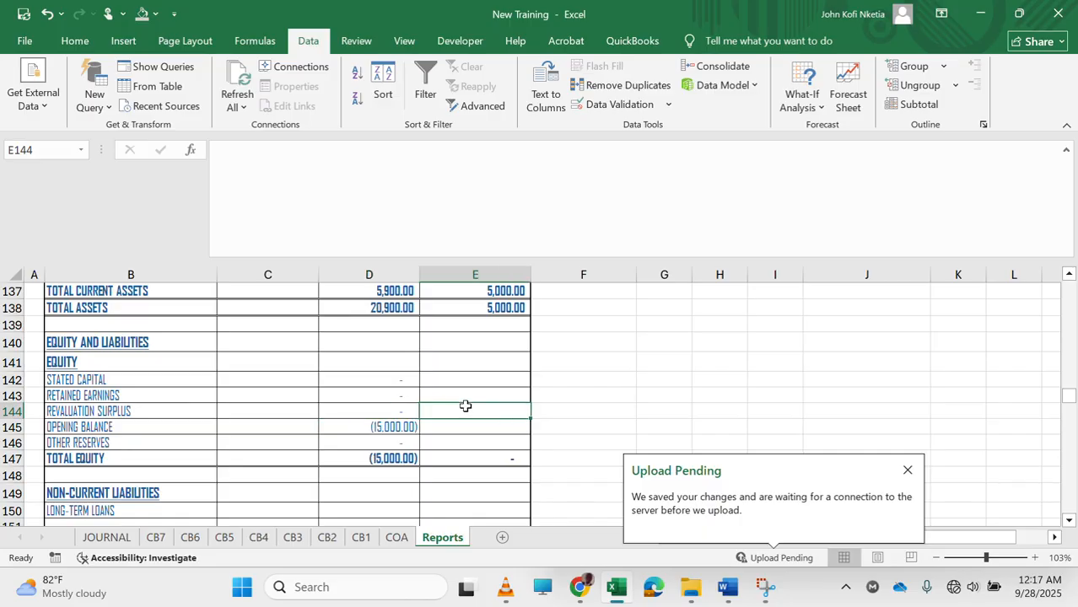
left_click(371, 378)
left_click(504, 421)
left_click(473, 383)
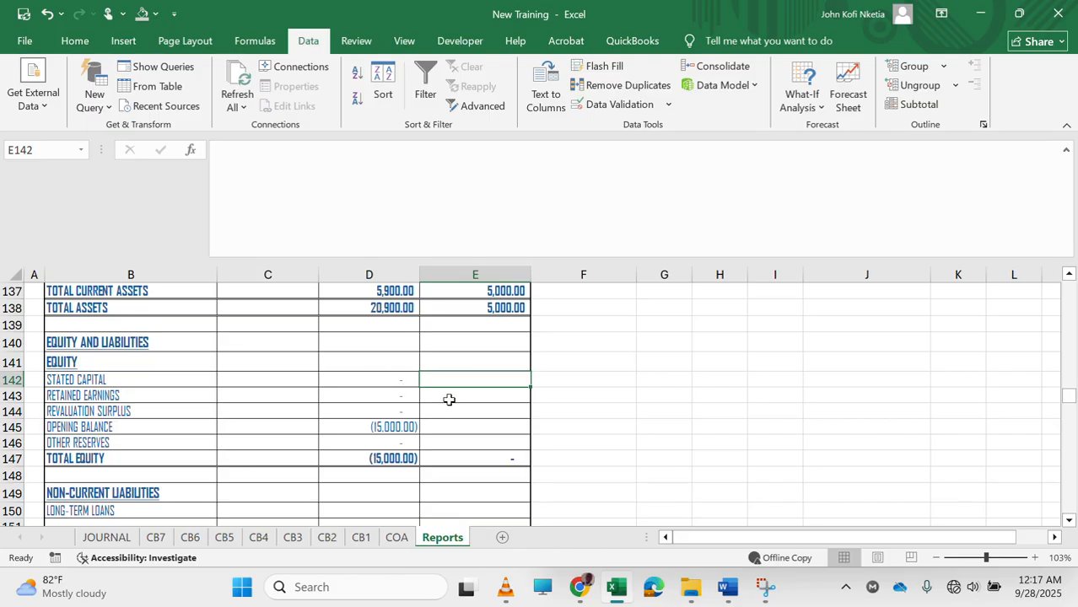
scroll(445, 399, "down", 2)
scroll(445, 399, "down", 1)
scroll(444, 399, "up", 1)
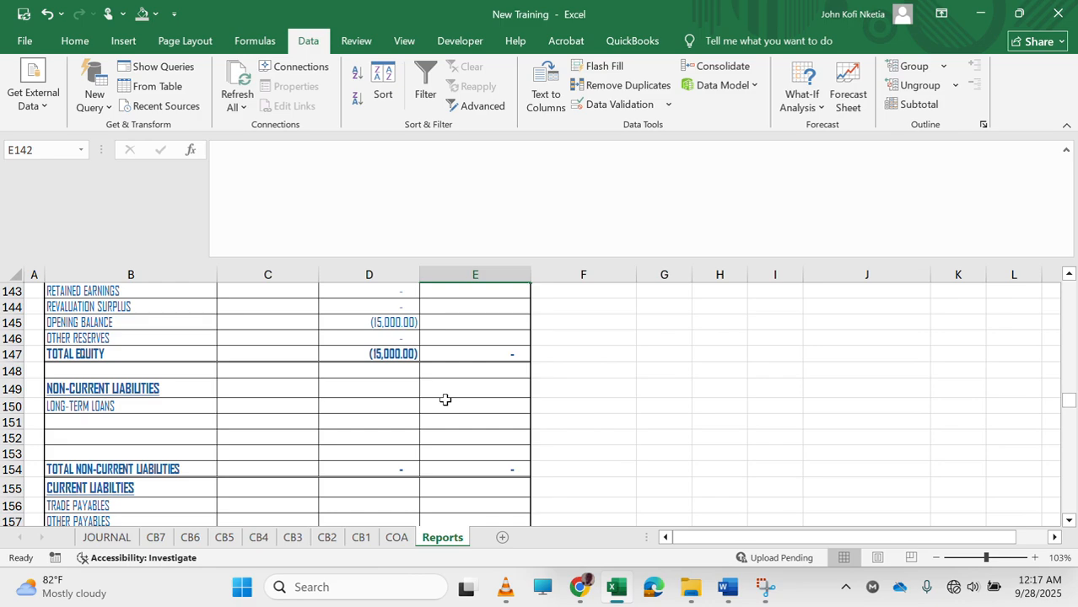